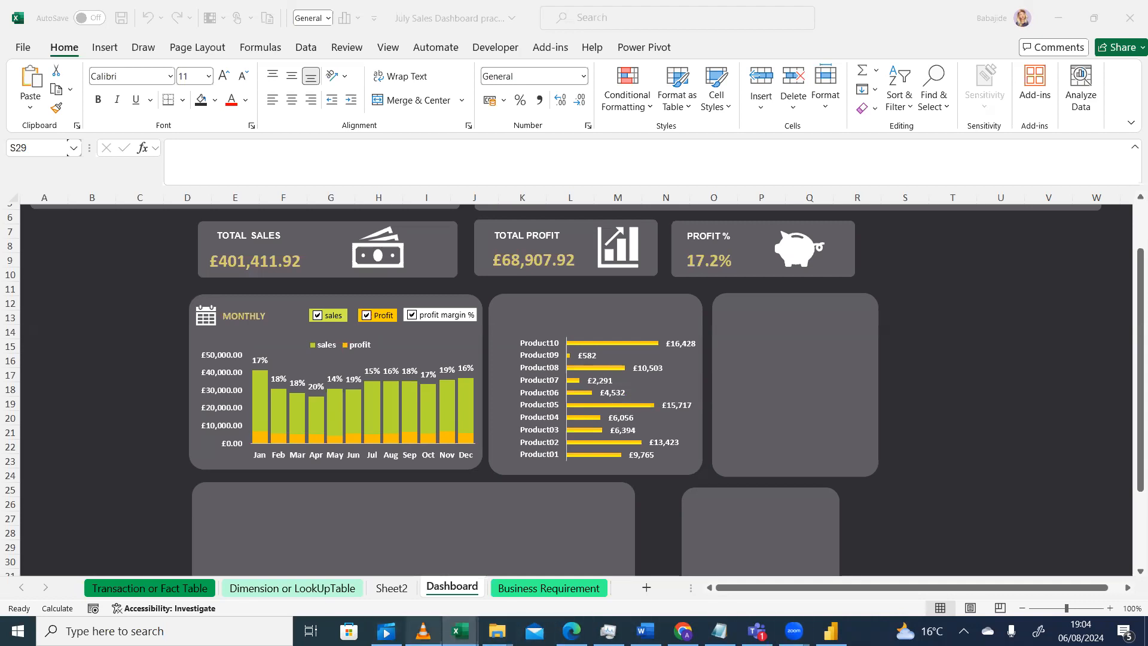
# Review the reference sales dashboard design in the video player, then return to the workbook
pyautogui.click(422, 631)
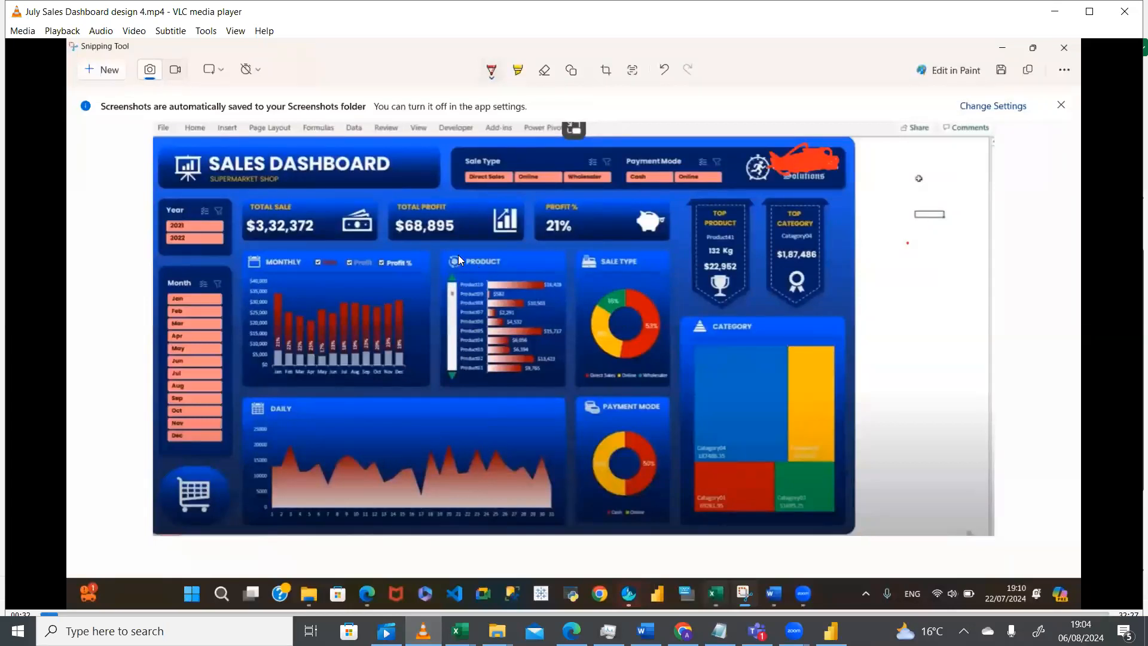
pyautogui.click(460, 631)
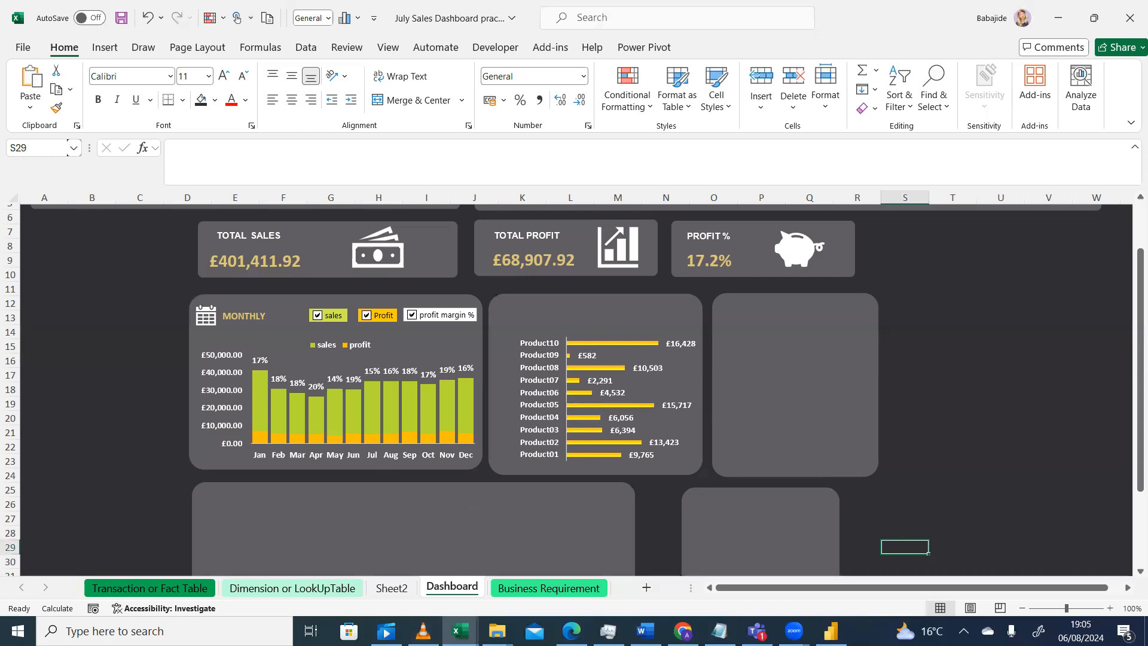
# Copy the box-with-arrows product icon from Sheet2 and paste it onto the Dashboard sheet
pyautogui.click(396, 593)
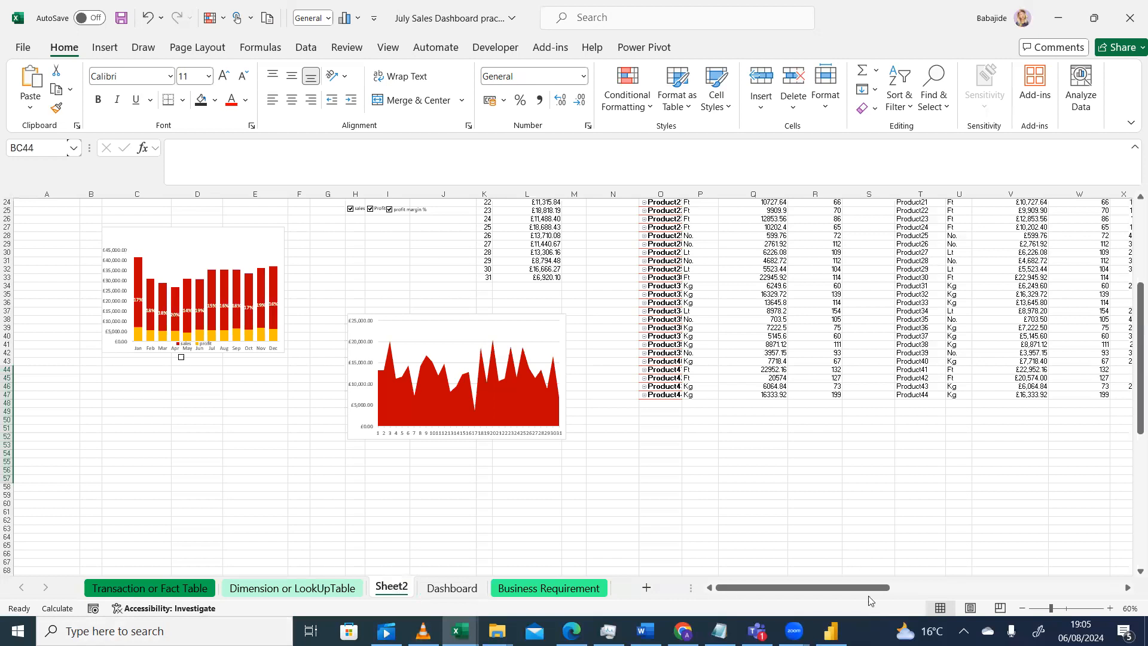
pyautogui.moveTo(864, 595); pyautogui.dragTo(995, 587)
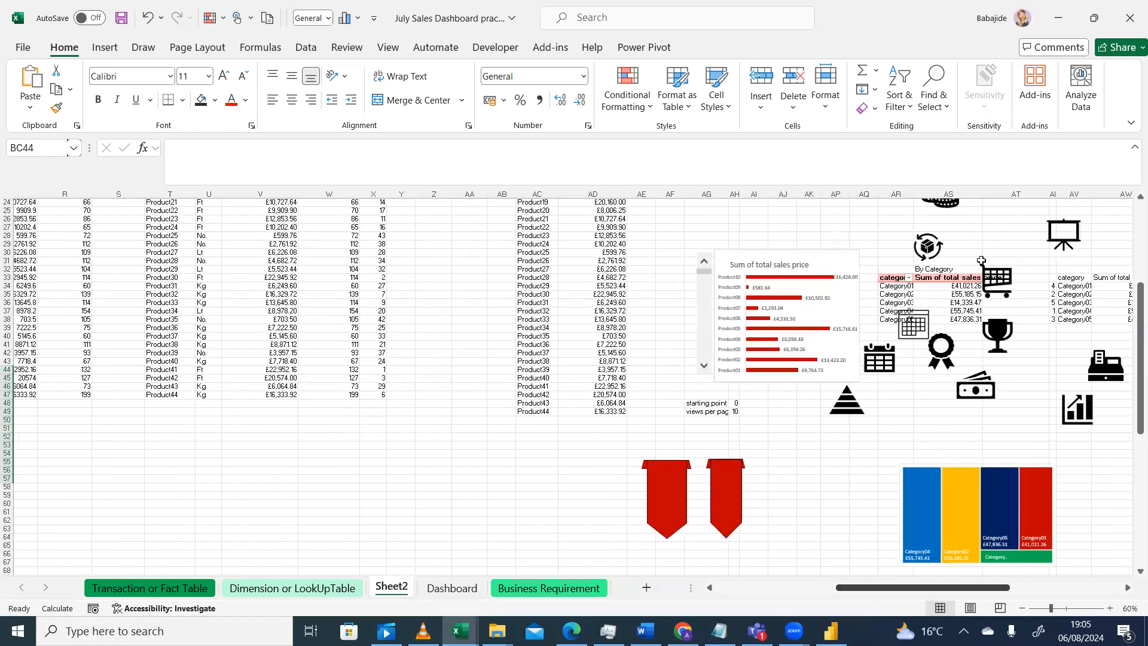
pyautogui.click(929, 249)
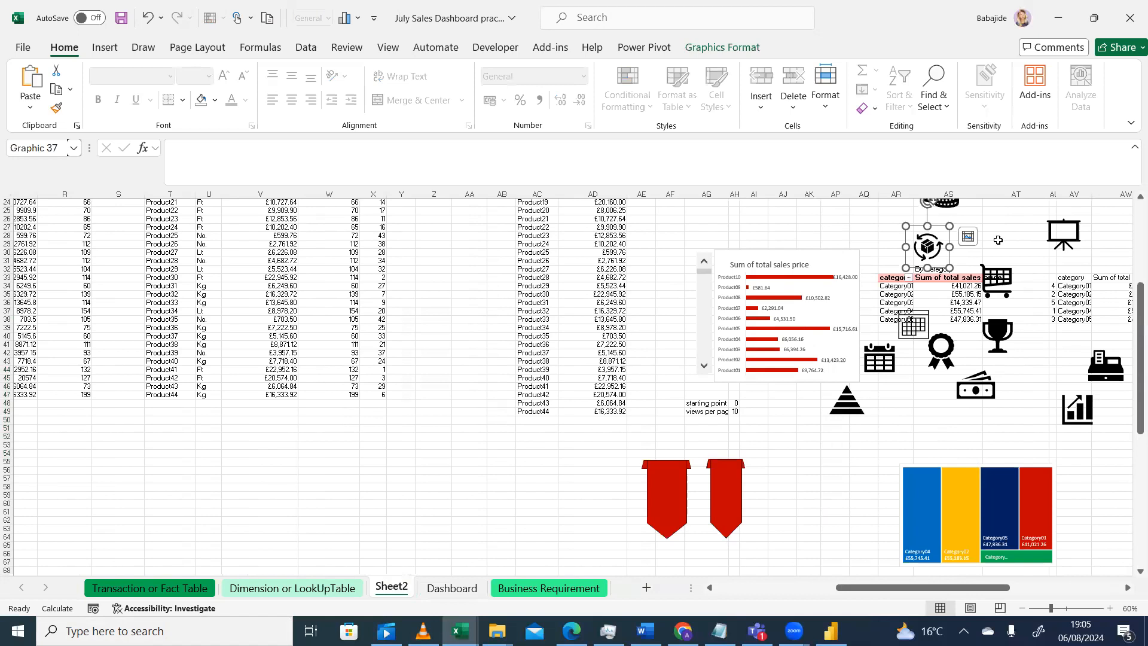
pyautogui.click(452, 589)
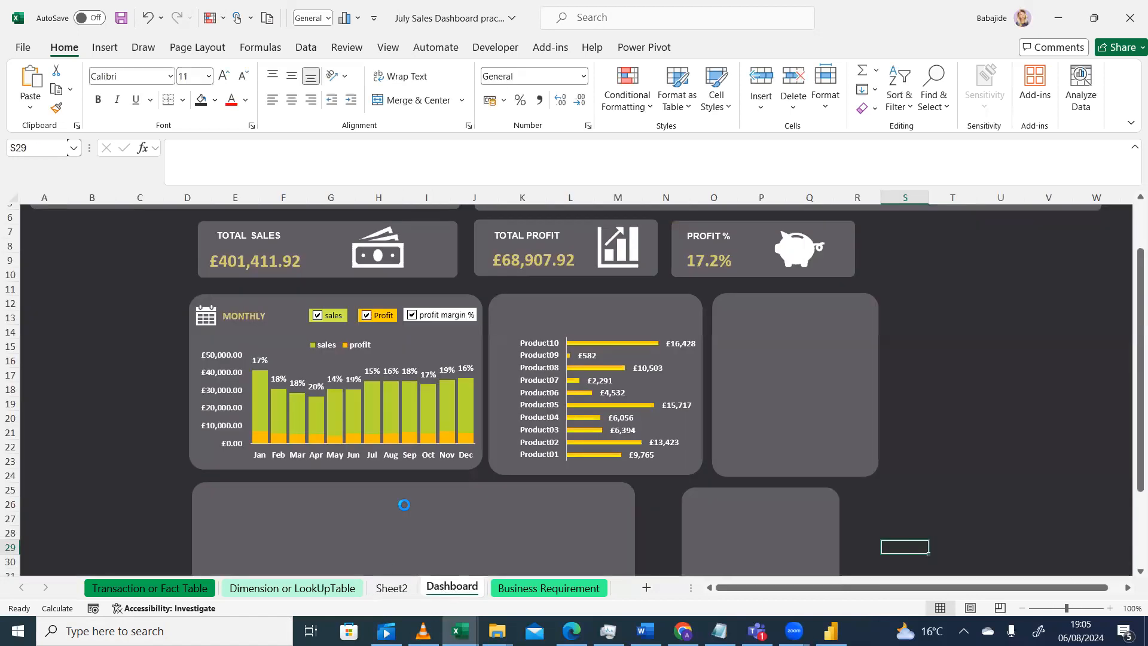
pyautogui.hotkey('ctrl', 'v')
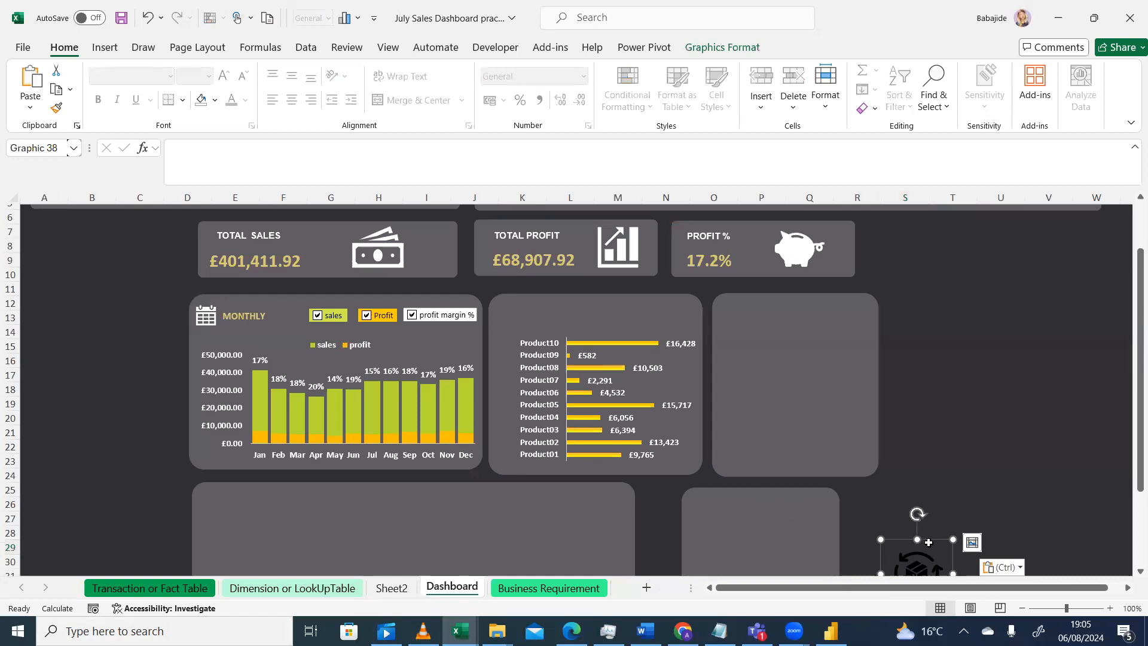
# Move the pasted product icon onto the top-left corner of the product bar chart card
pyautogui.click(957, 375)
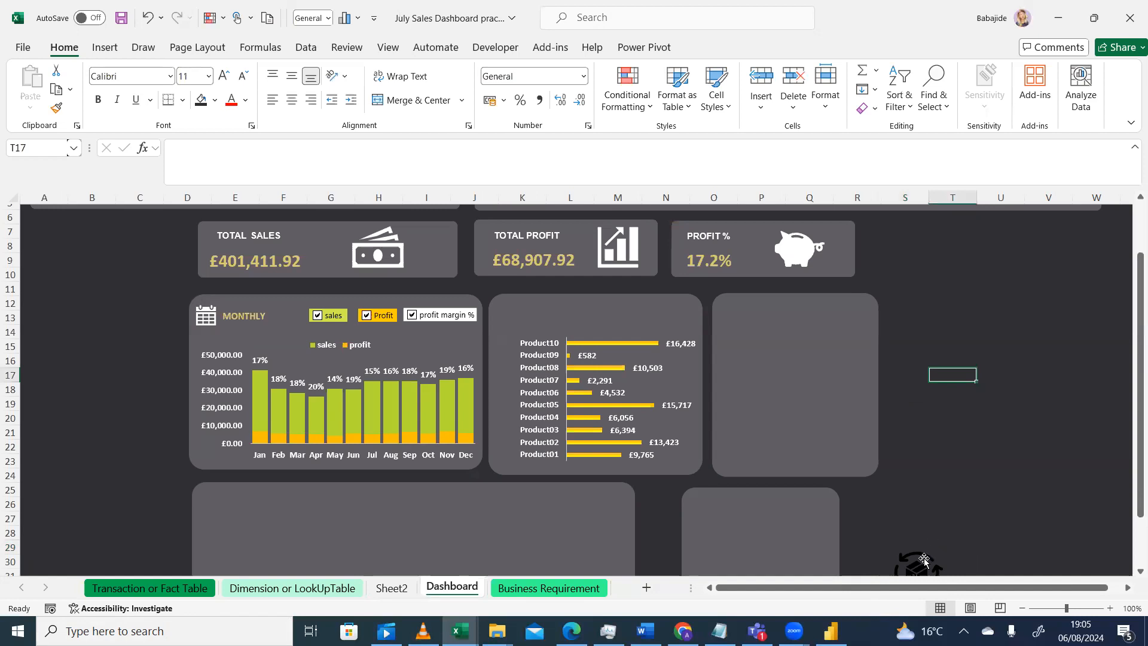
pyautogui.click(923, 558)
pyautogui.moveTo(953, 547); pyautogui.dragTo(953, 429)
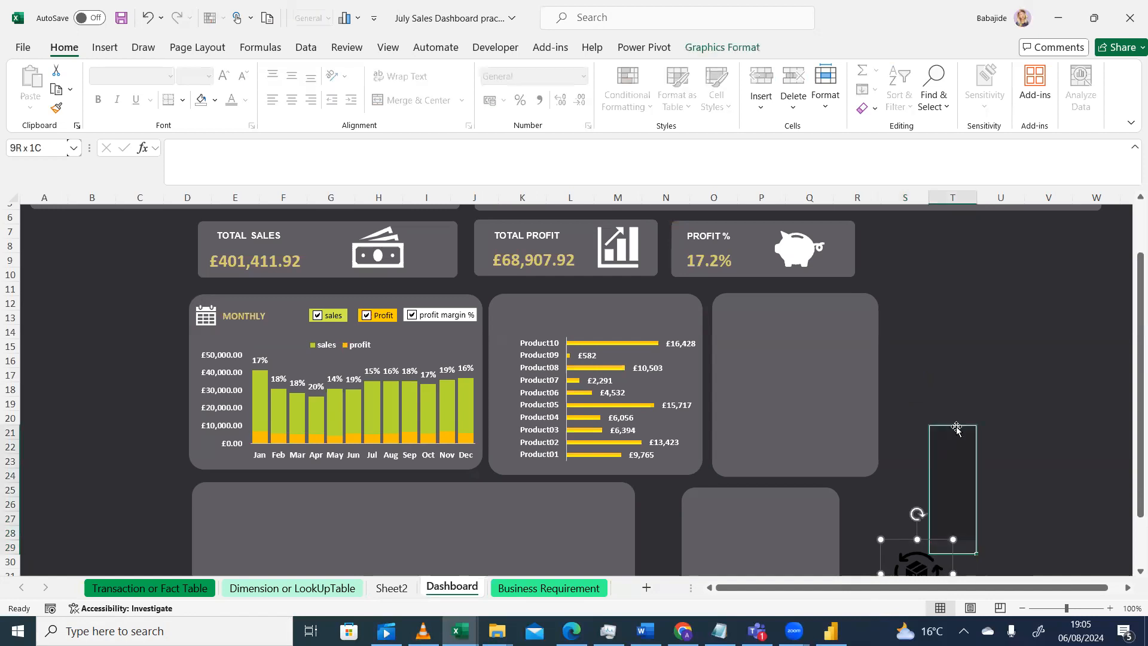
pyautogui.click(894, 547)
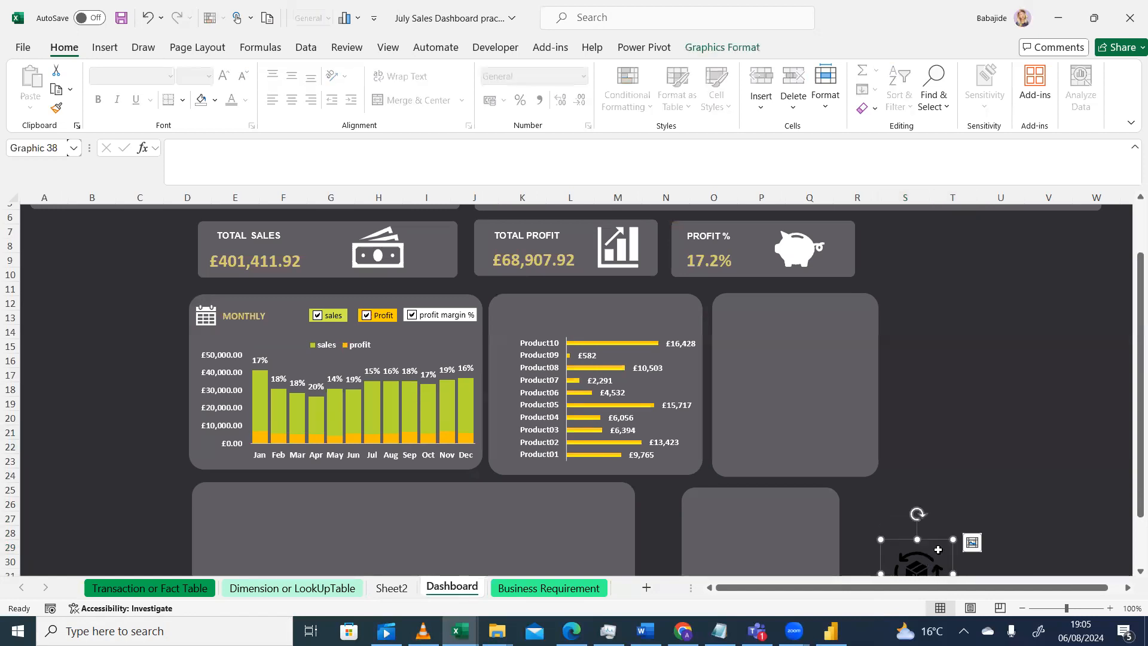
pyautogui.click(909, 535)
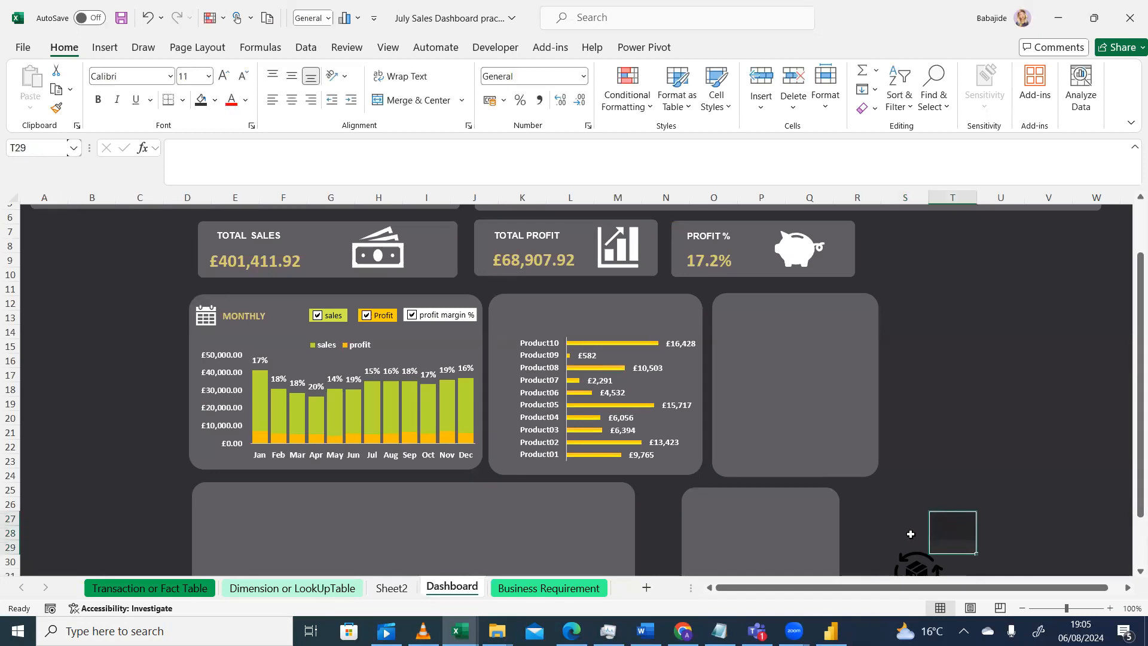
pyautogui.click(912, 541)
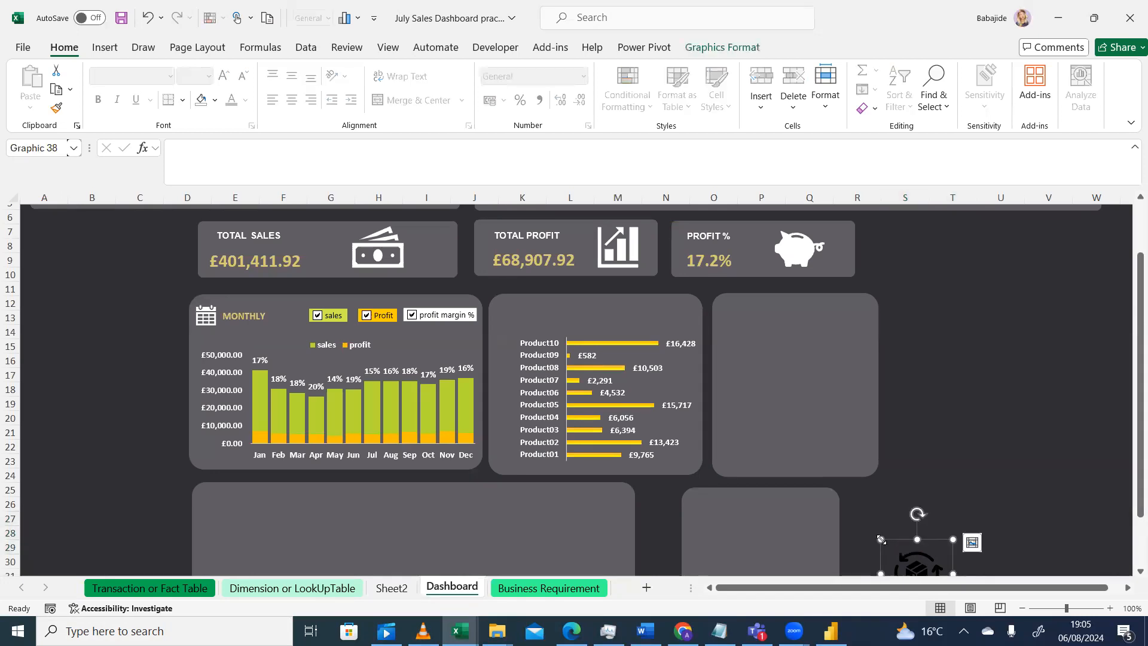
pyautogui.moveTo(883, 540); pyautogui.dragTo(915, 370)
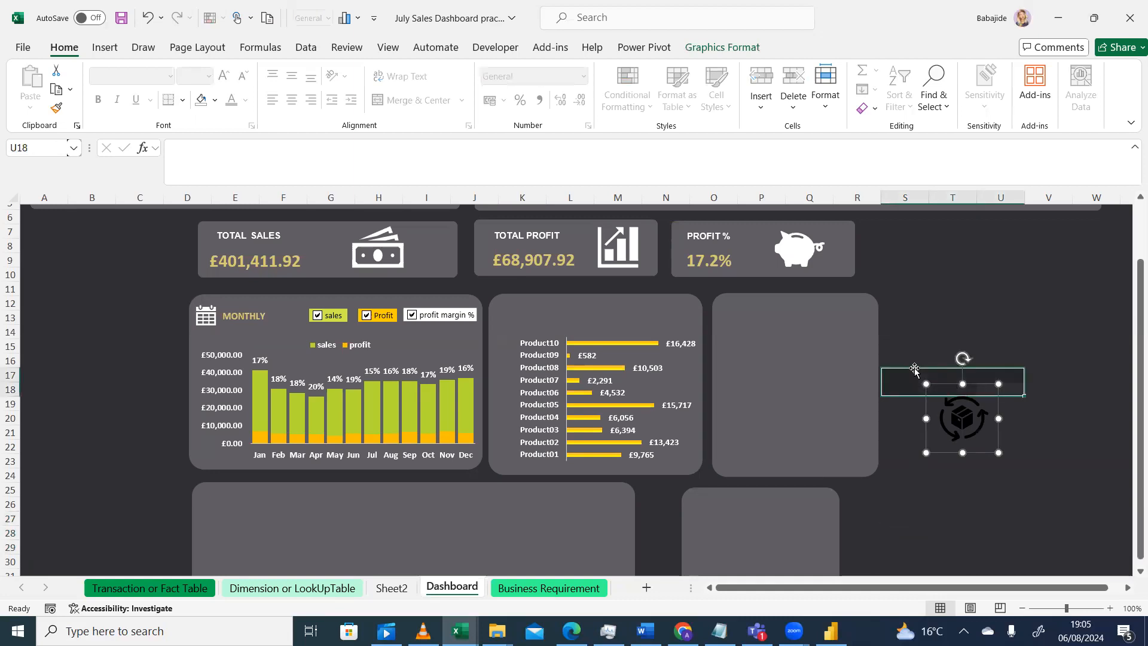
pyautogui.click(1040, 318)
pyautogui.click(991, 391)
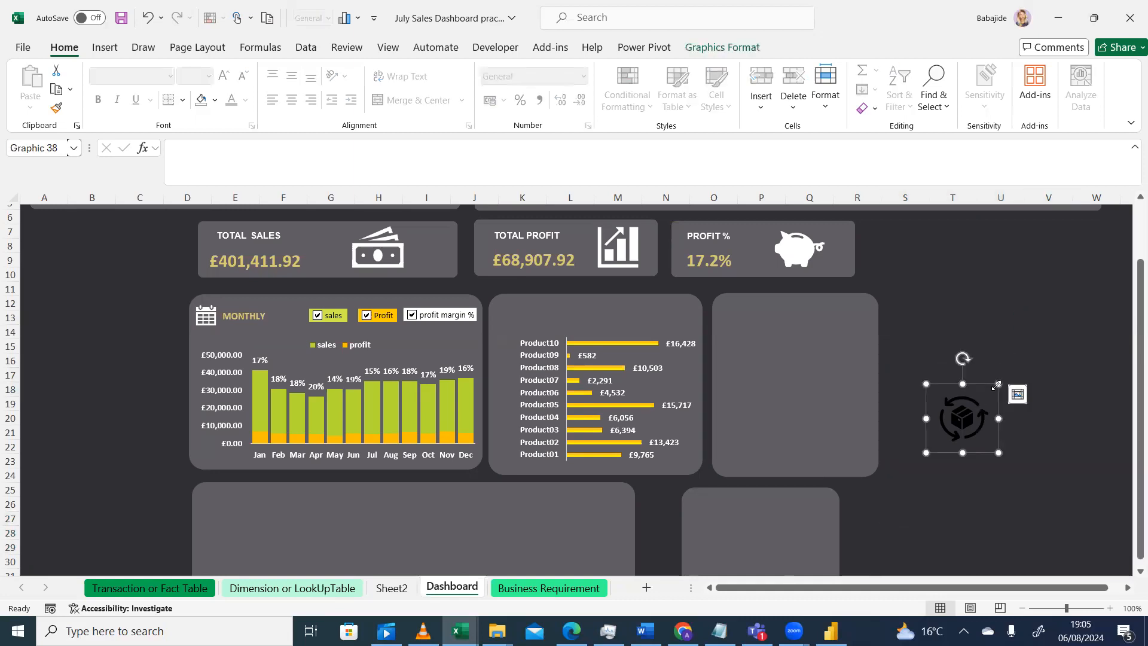
pyautogui.moveTo(993, 388); pyautogui.dragTo(546, 286)
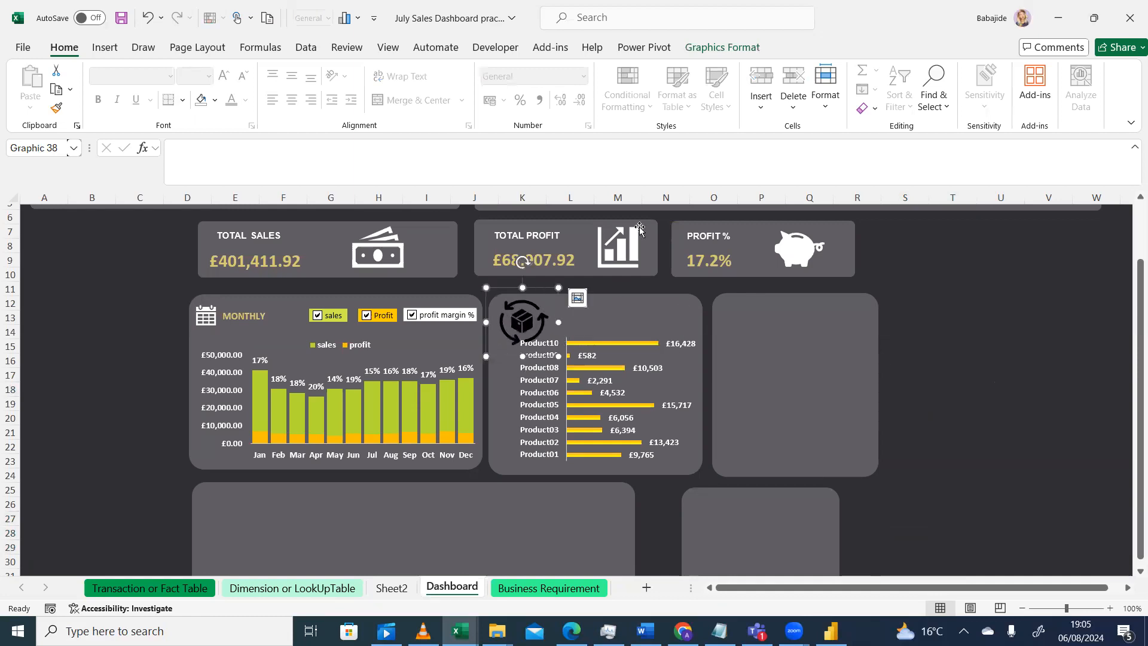
# Check the graphic size of the product icon and of the calendar icon in the Monthly card
pyautogui.click(731, 50)
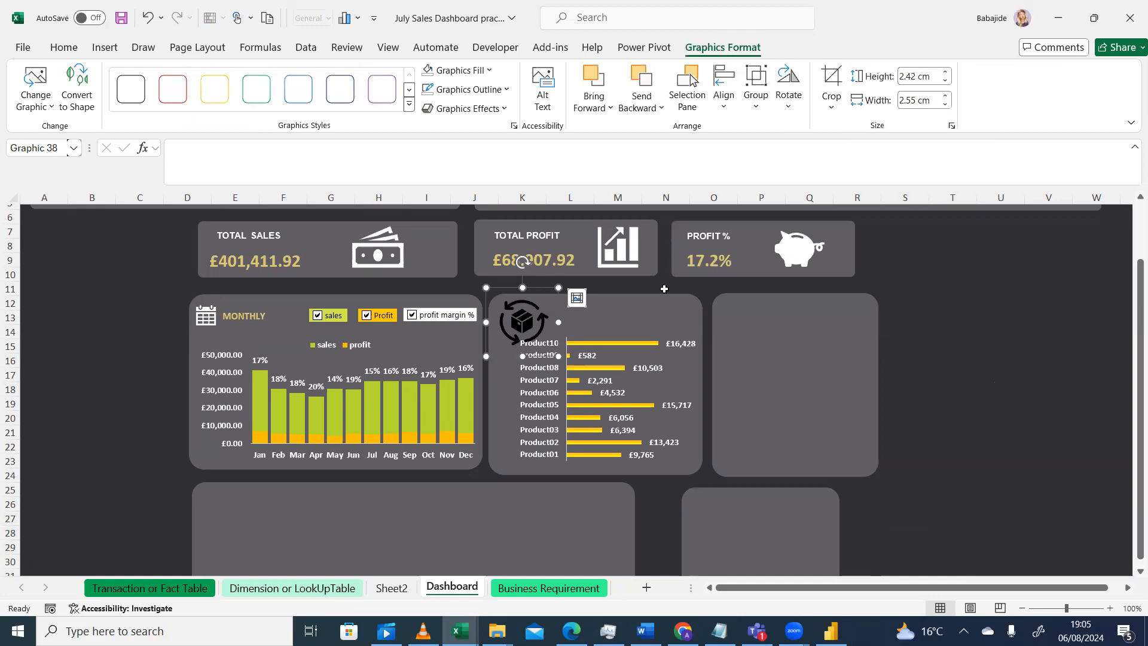
pyautogui.click(119, 362)
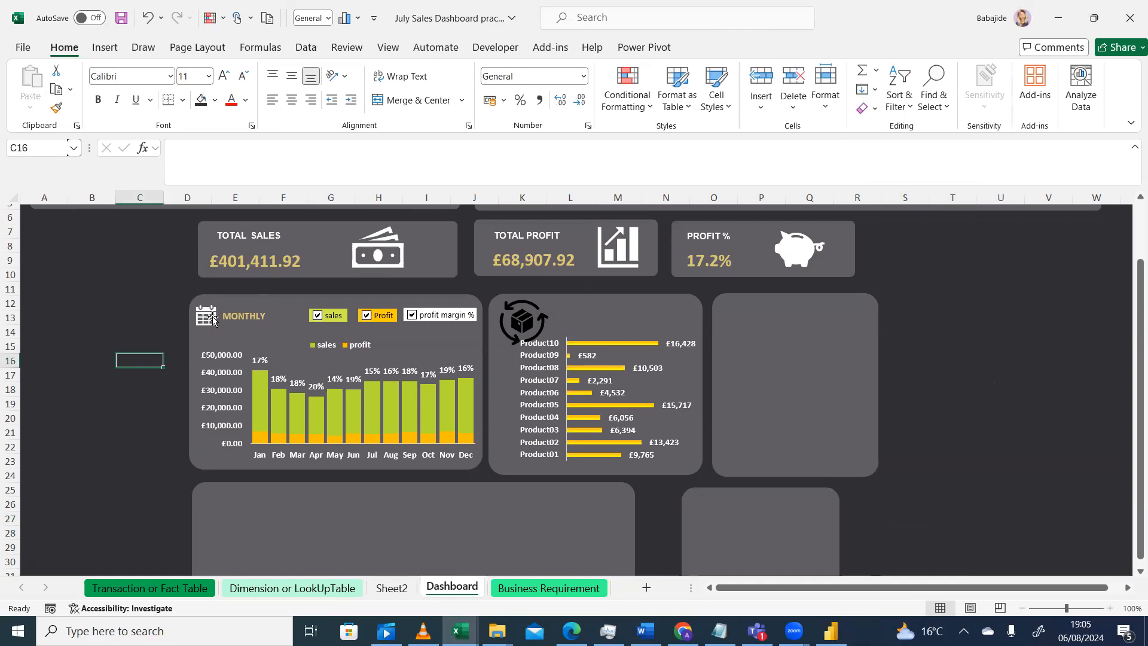
pyautogui.click(206, 314)
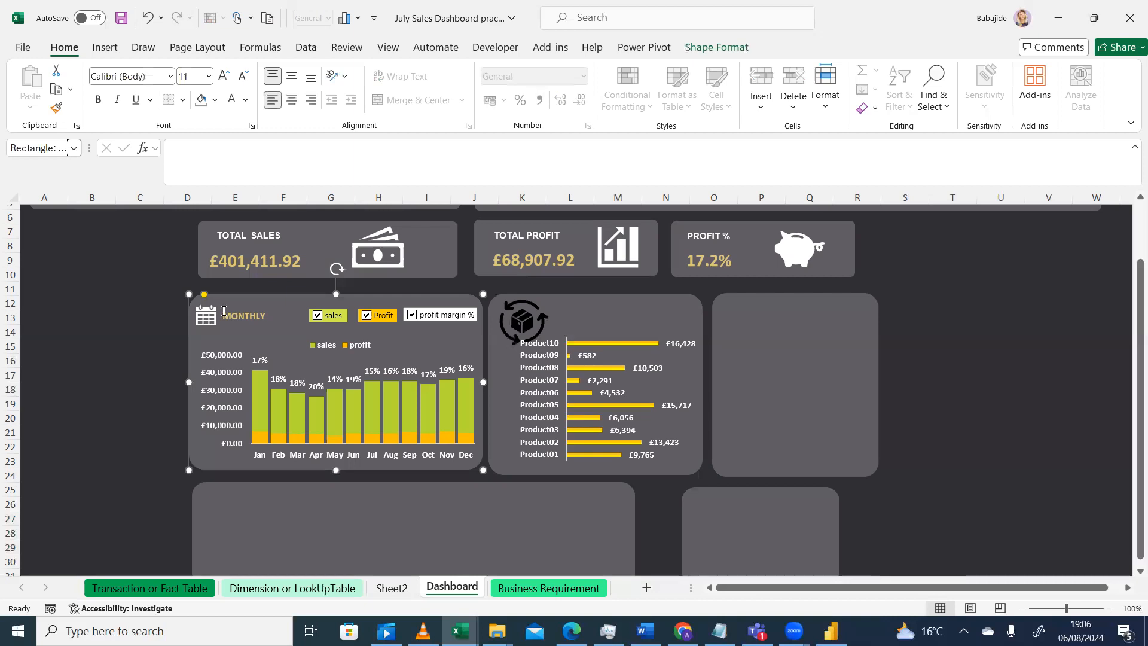
pyautogui.click(223, 313)
pyautogui.click(205, 317)
pyautogui.click(207, 317)
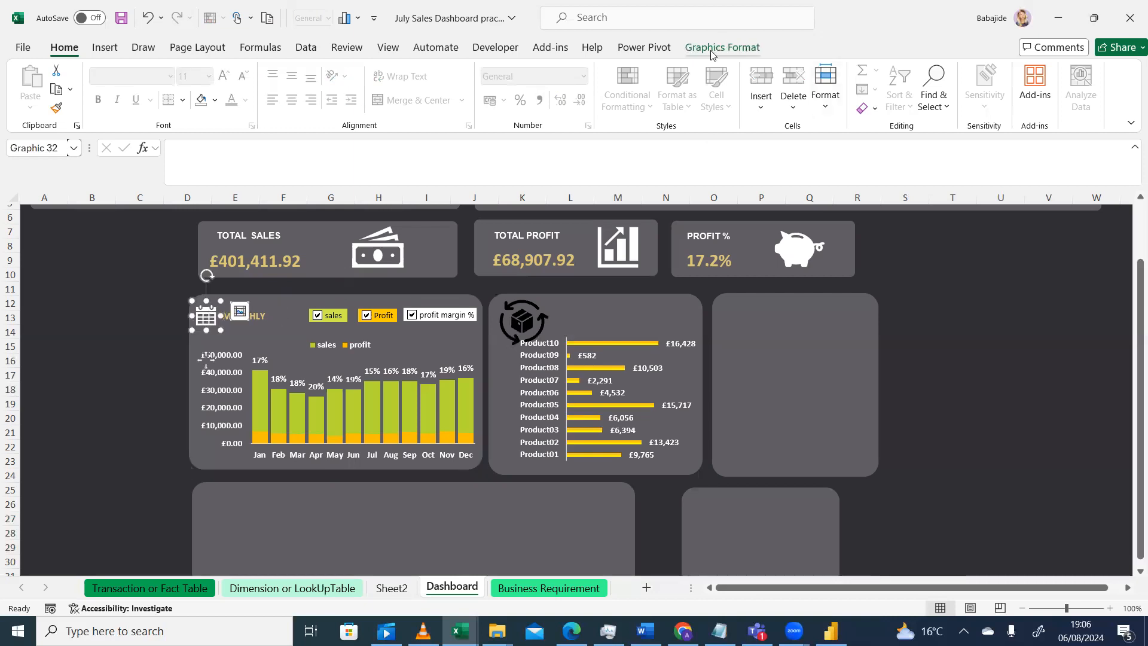
pyautogui.click(736, 47)
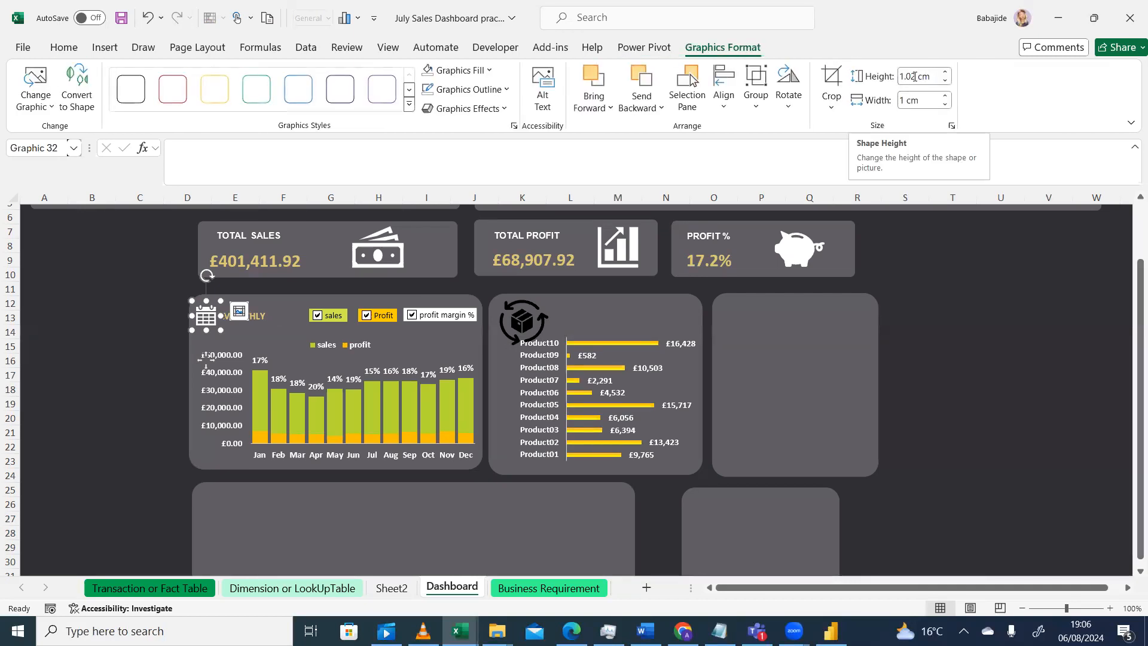
# Set the calendar icon's height and width to 1 cm
pyautogui.click(913, 76)
pyautogui.write('1')
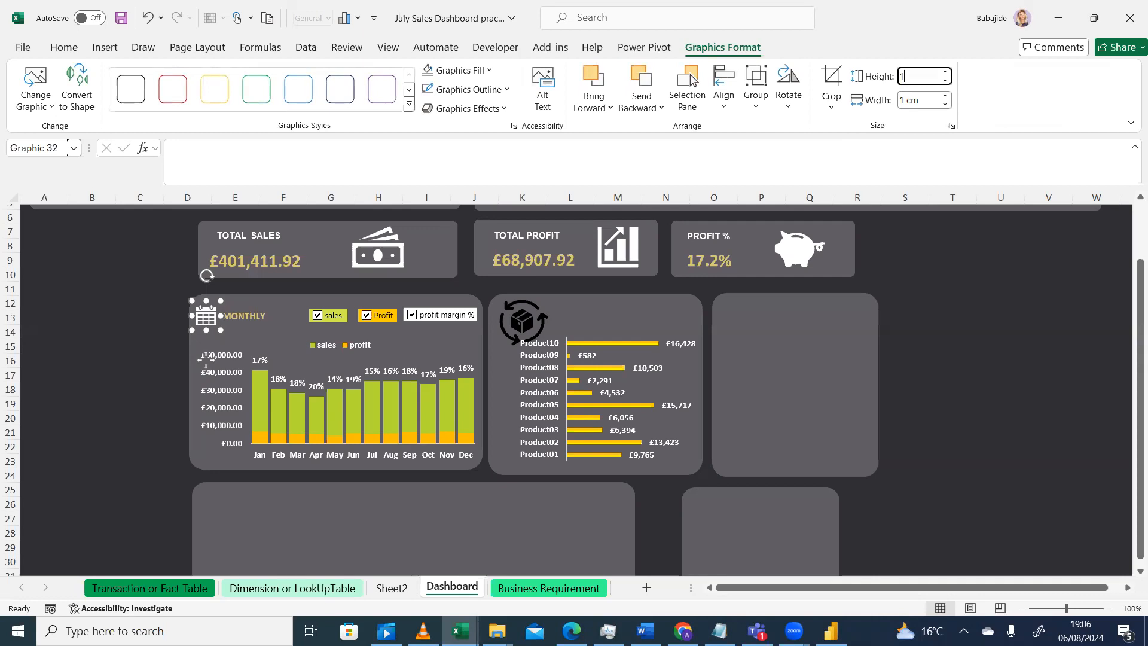
pyautogui.press('Return')
pyautogui.click(915, 101)
pyautogui.write('1')
pyautogui.press('Return')
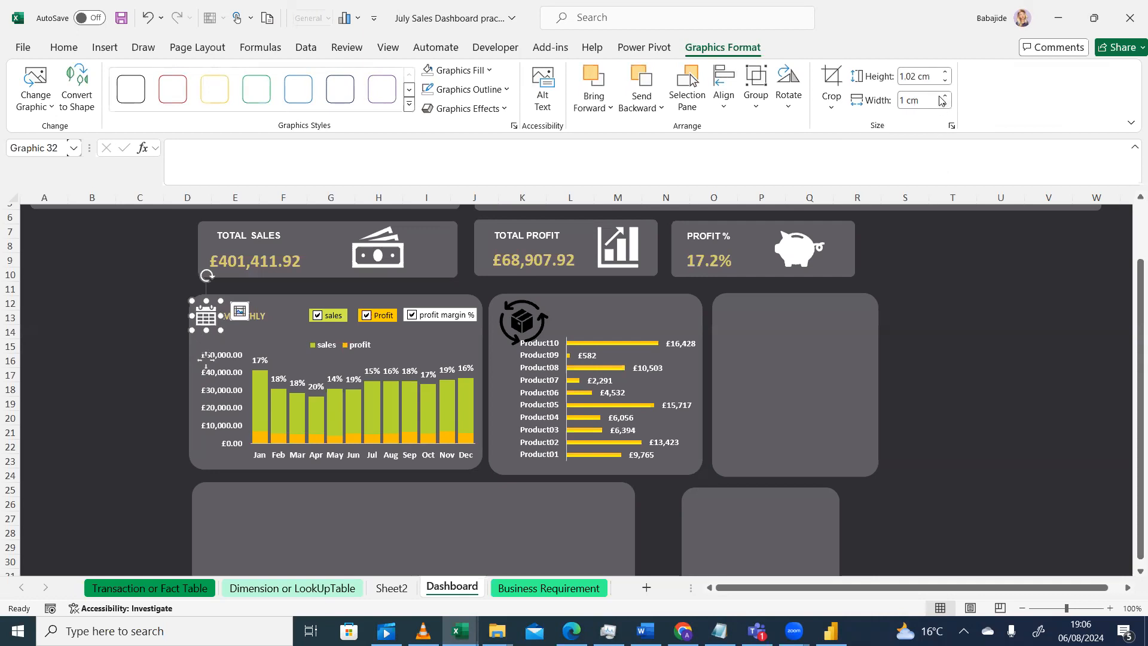
pyautogui.click(913, 74)
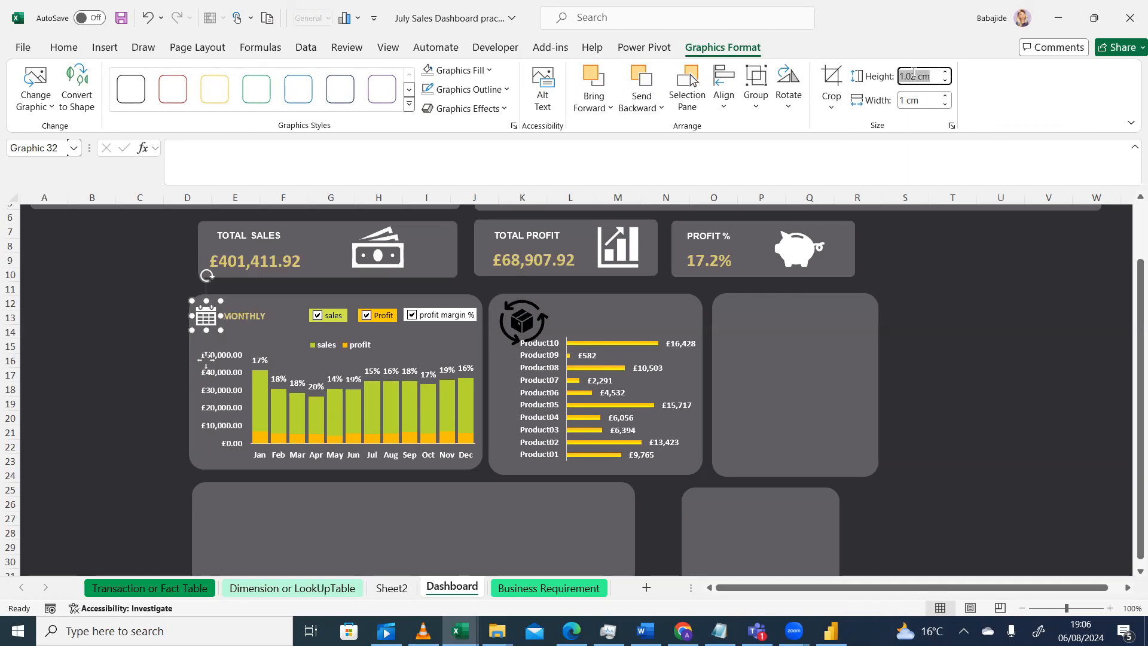
pyautogui.write('1')
pyautogui.press('Return')
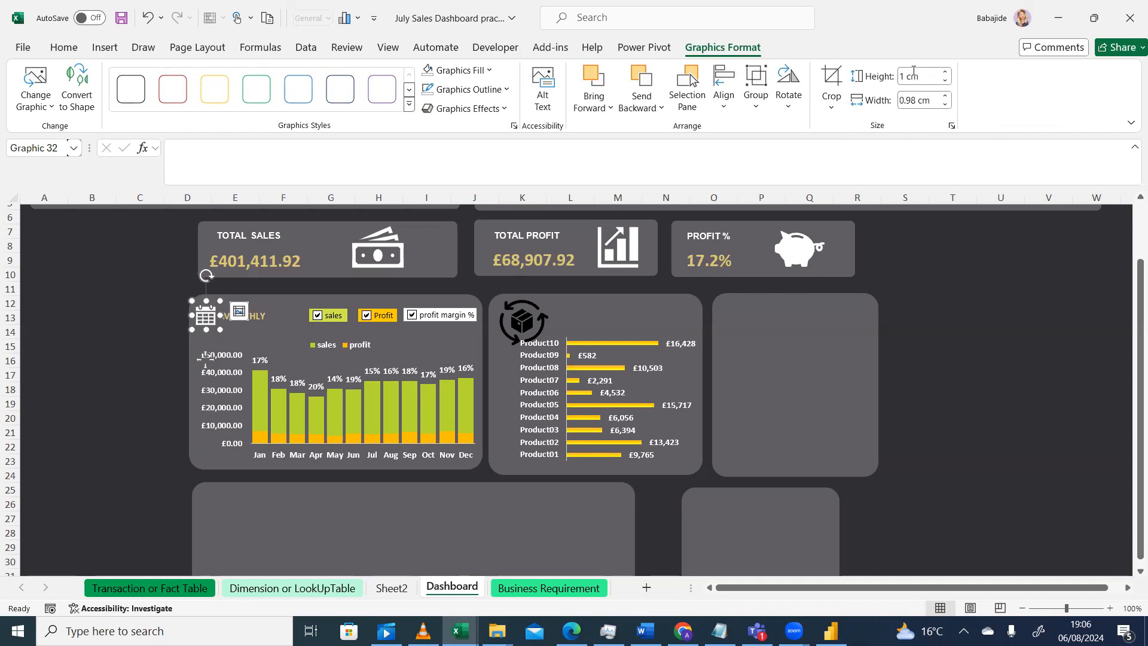
pyautogui.click(912, 100)
pyautogui.write('1')
pyautogui.press('Return')
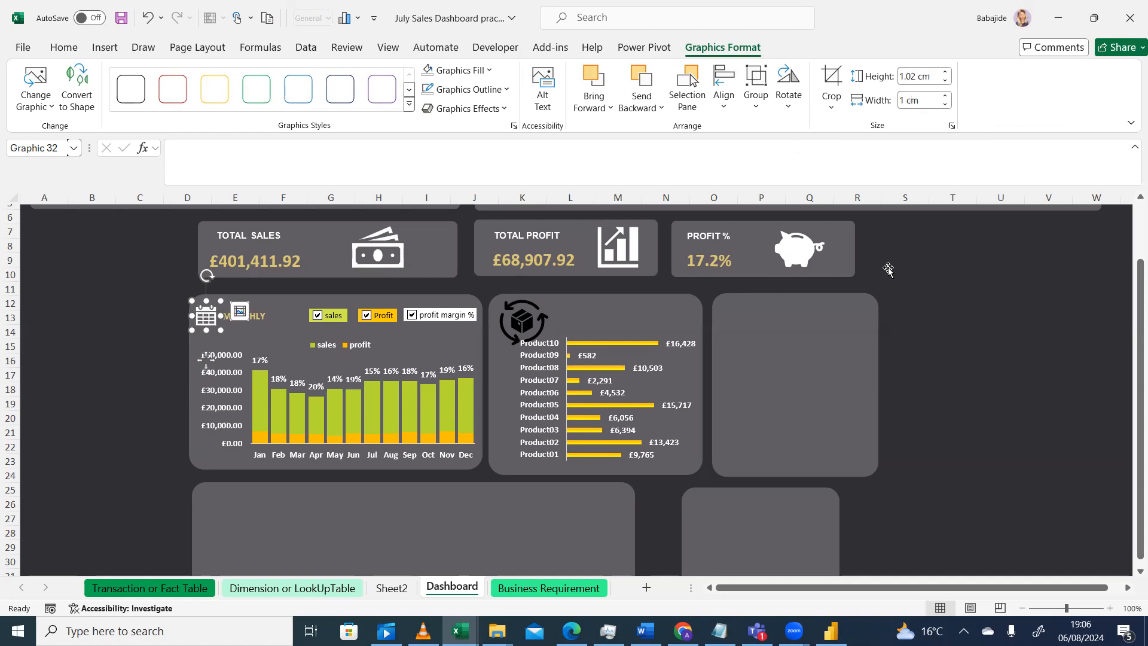
# Resize the product icon to 1 cm high and 1 cm wide
pyautogui.click(534, 318)
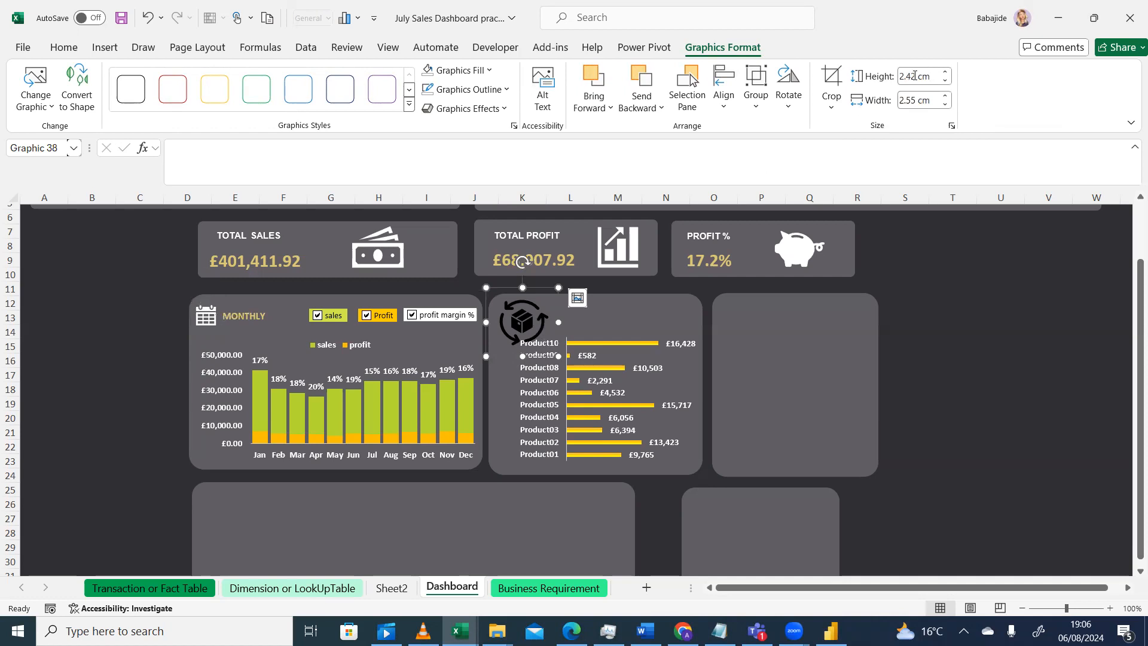
pyautogui.click(909, 81)
pyautogui.write('1')
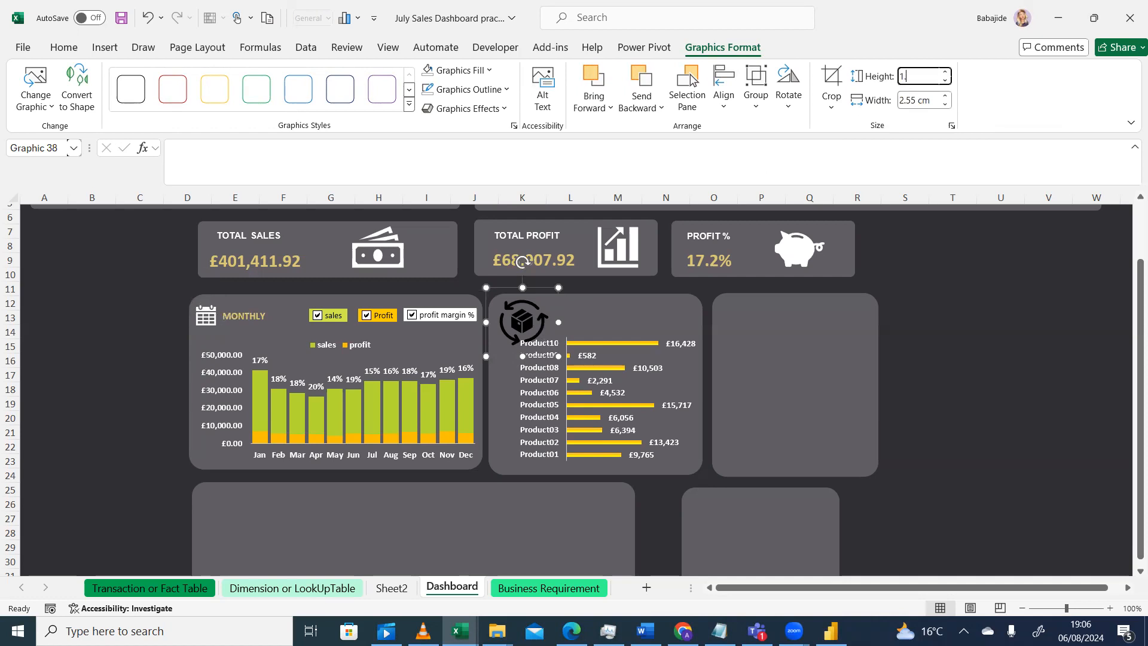
pyautogui.press('Return')
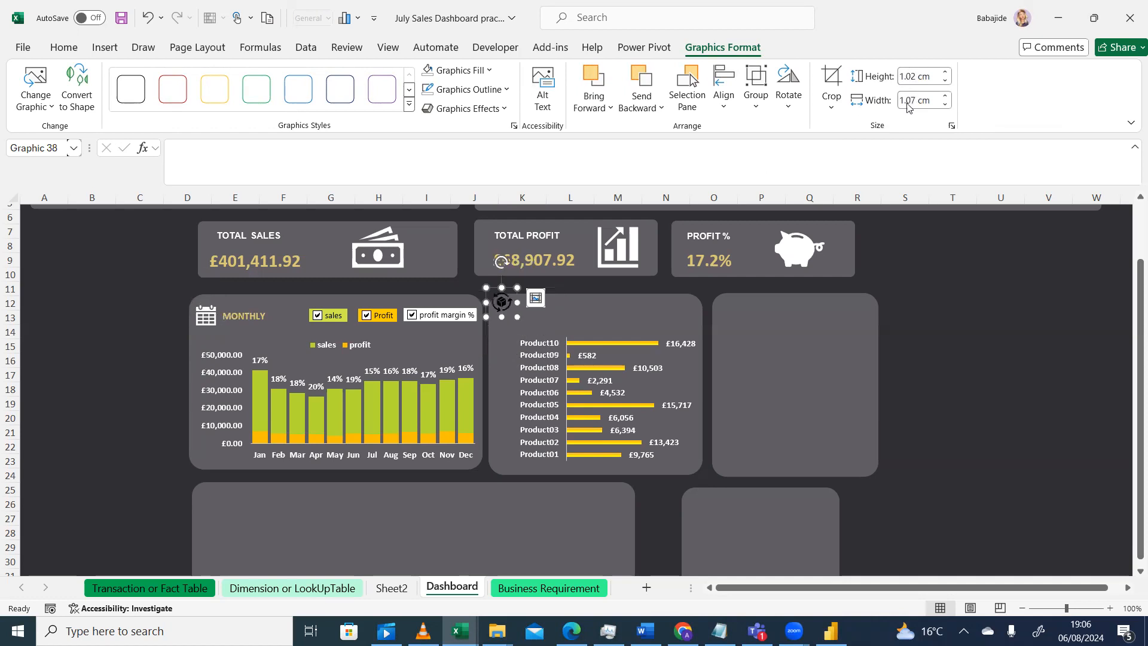
pyautogui.click(908, 103)
pyautogui.write('1')
pyautogui.press('Return')
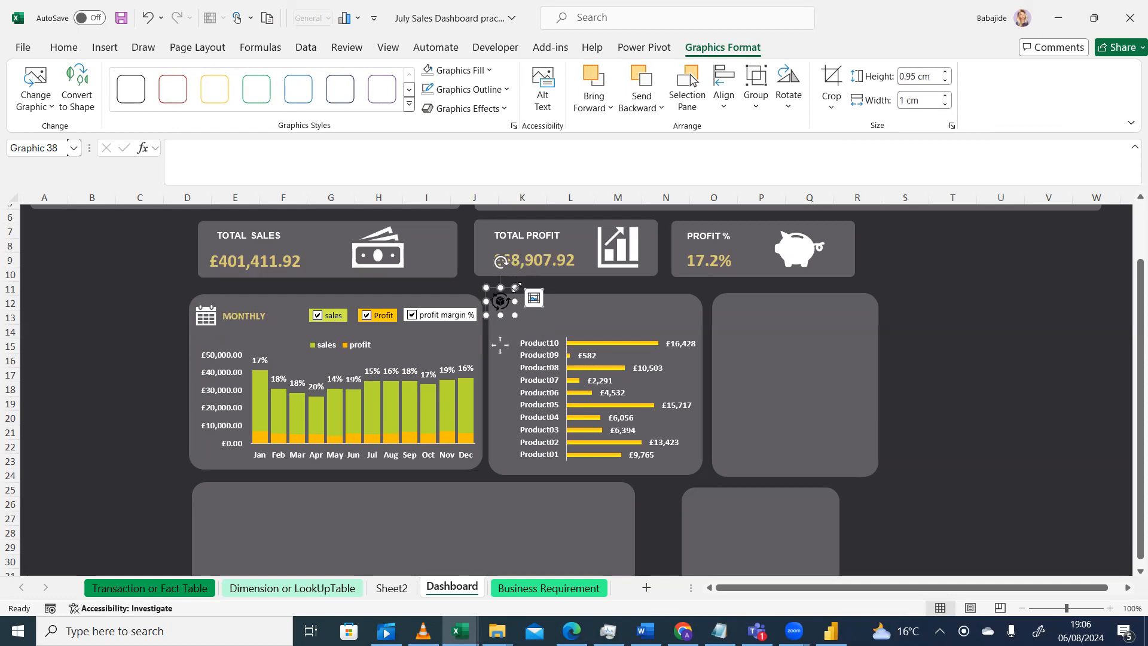
# Reposition the small product icon inside the top-left corner of the product chart card
pyautogui.moveTo(517, 295); pyautogui.dragTo(514, 294)
pyautogui.click(501, 299)
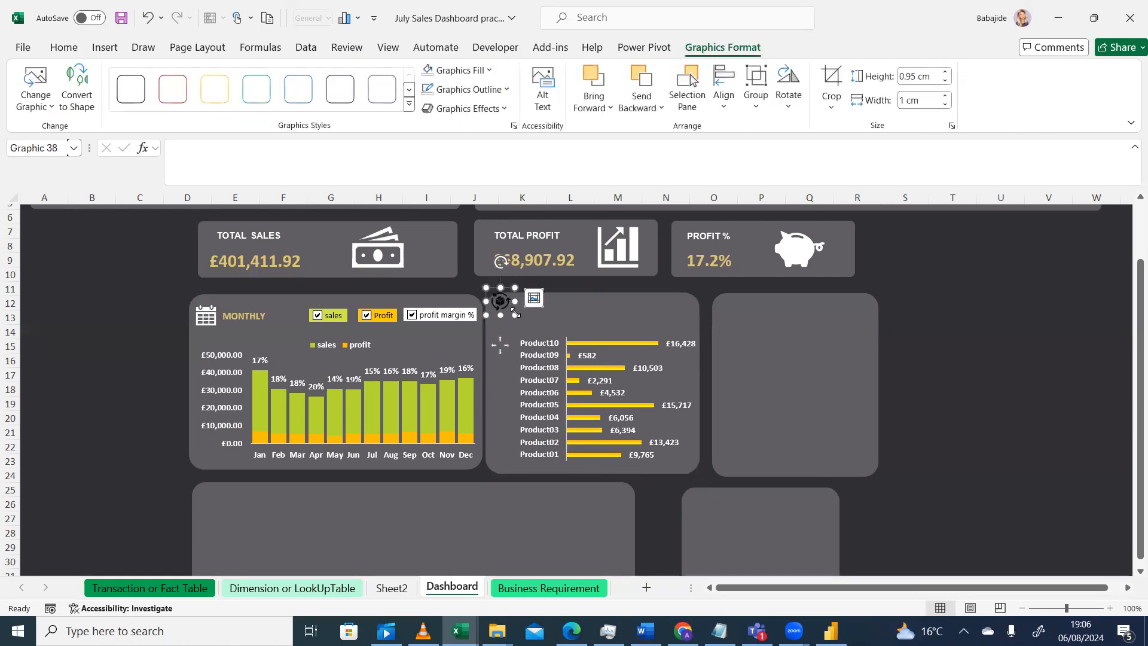
pyautogui.moveTo(517, 308); pyautogui.dragTo(522, 320)
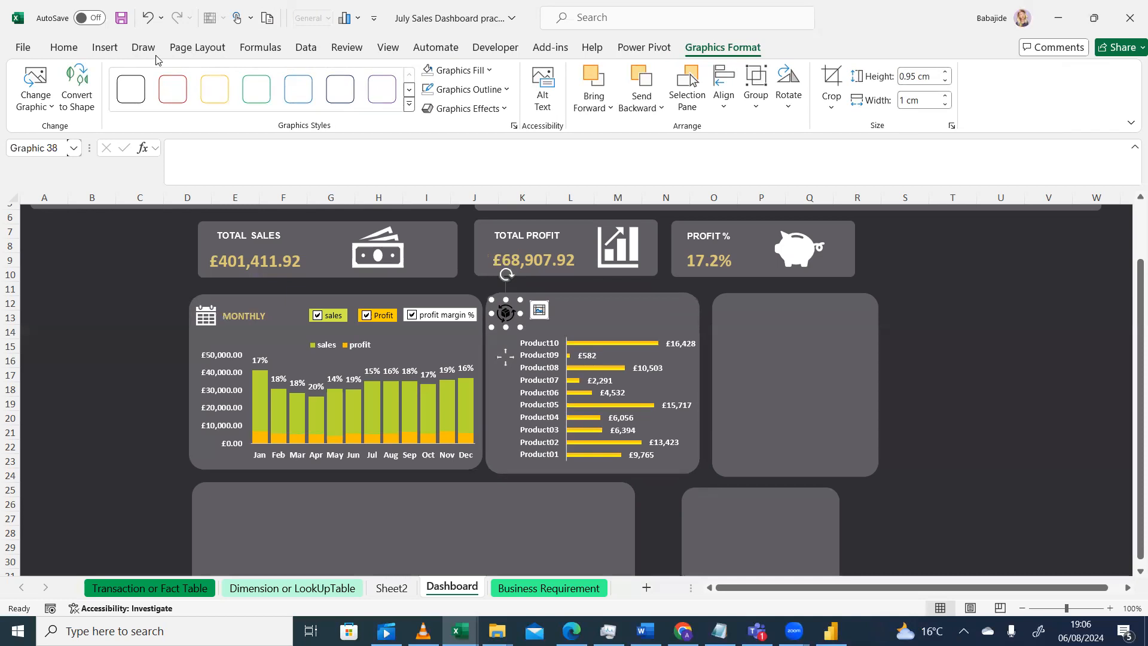
pyautogui.rightClick(507, 317)
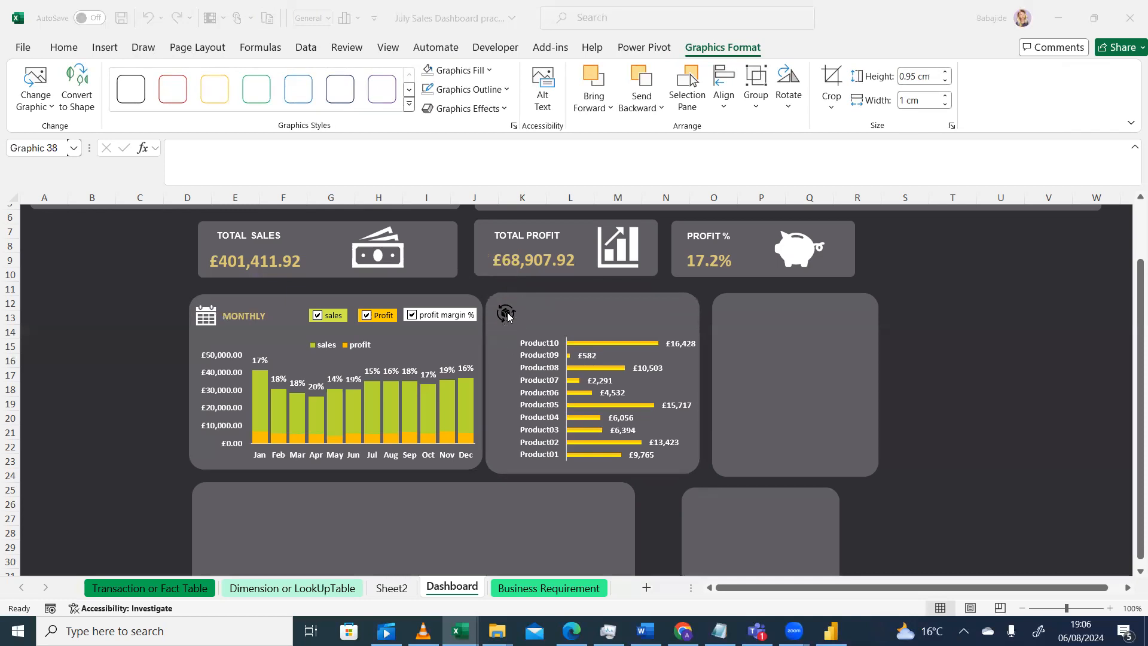
pyautogui.click(509, 315)
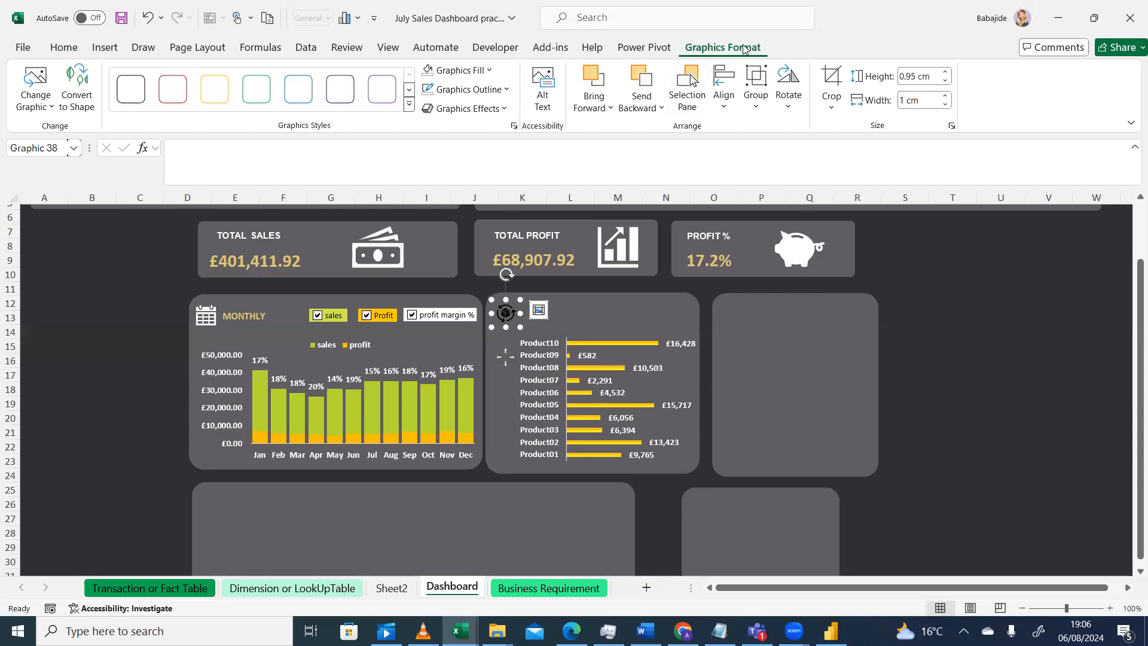
# Fill the product icon with white from the theme colours
pyautogui.click(458, 70)
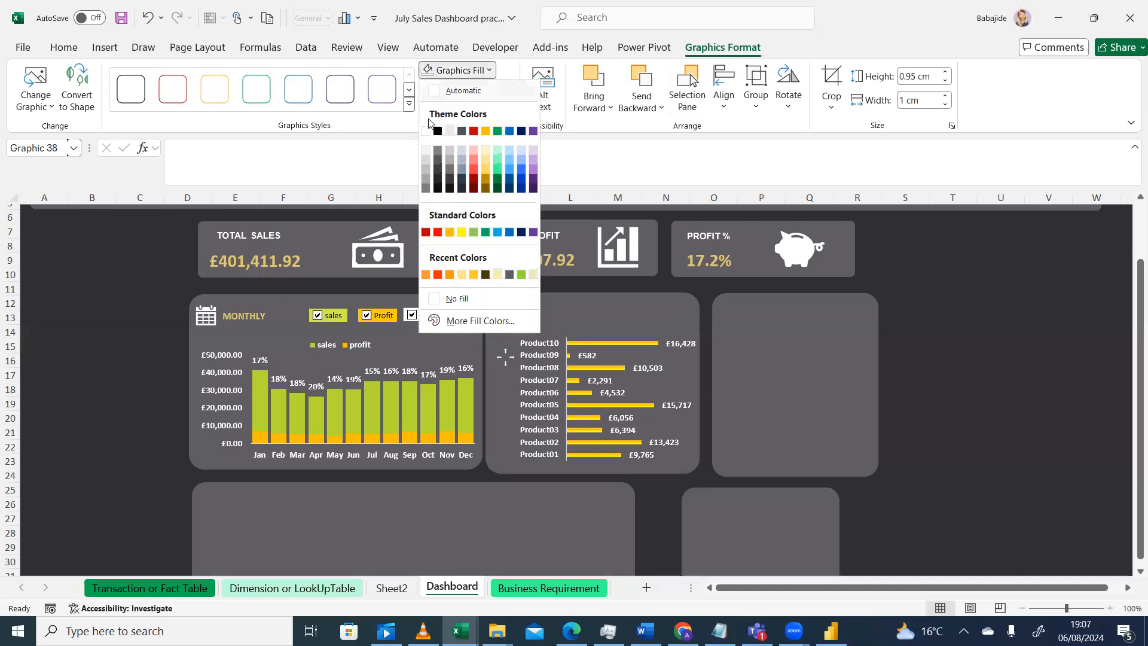
pyautogui.click(426, 131)
pyautogui.click(593, 306)
pyautogui.moveTo(516, 321); pyautogui.dragTo(519, 321)
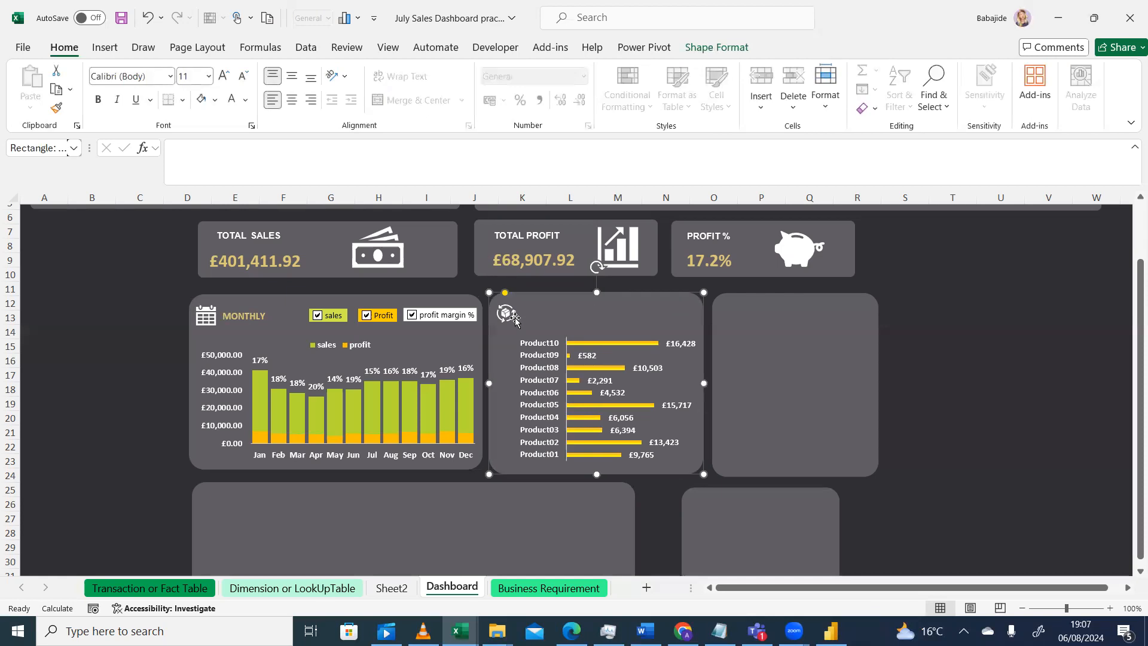
# Compare the dashboard with the reference sales dashboard design shown in the video player
pyautogui.click(48, 345)
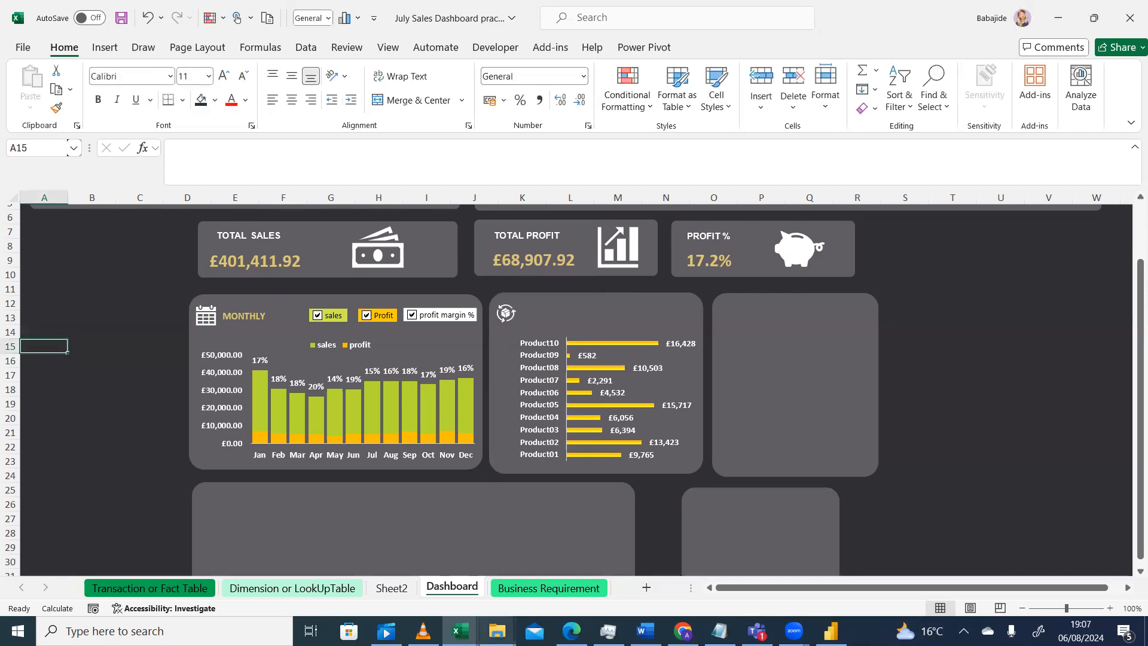
pyautogui.click(423, 631)
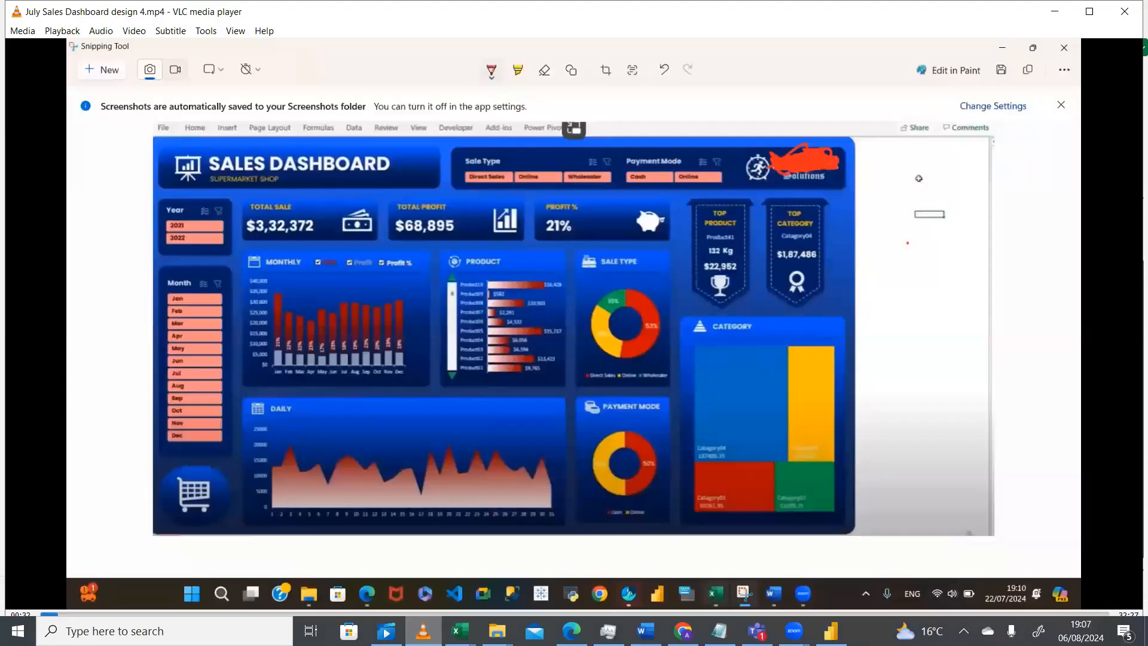
pyautogui.click(423, 631)
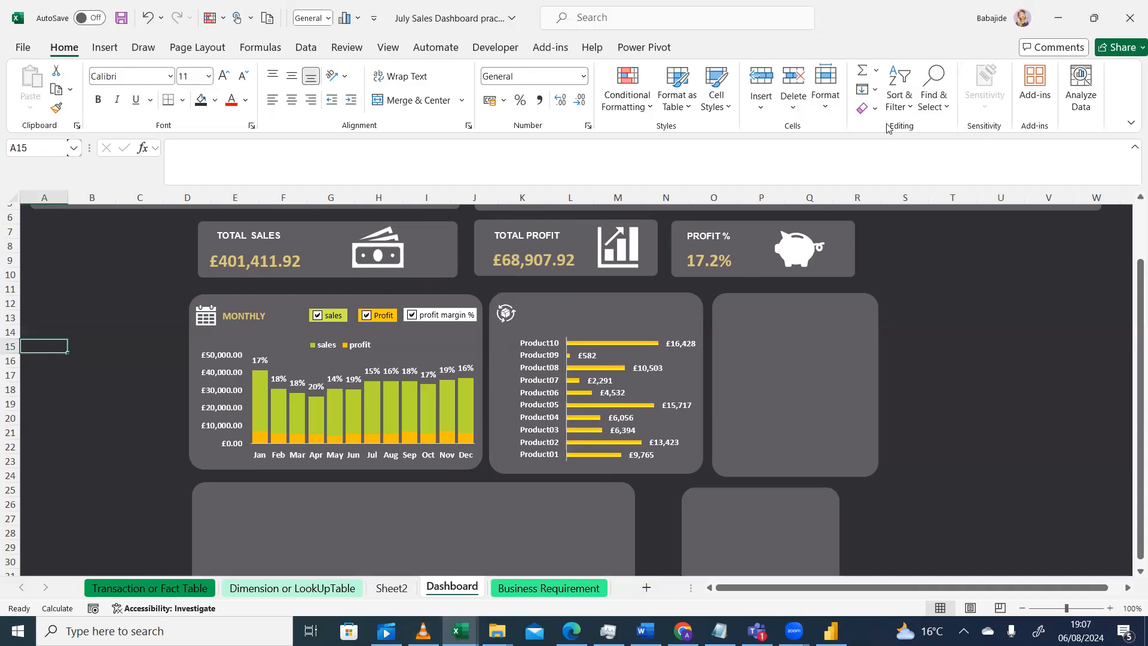
# Draw a text box in the header area of the product chart card
pyautogui.click(112, 49)
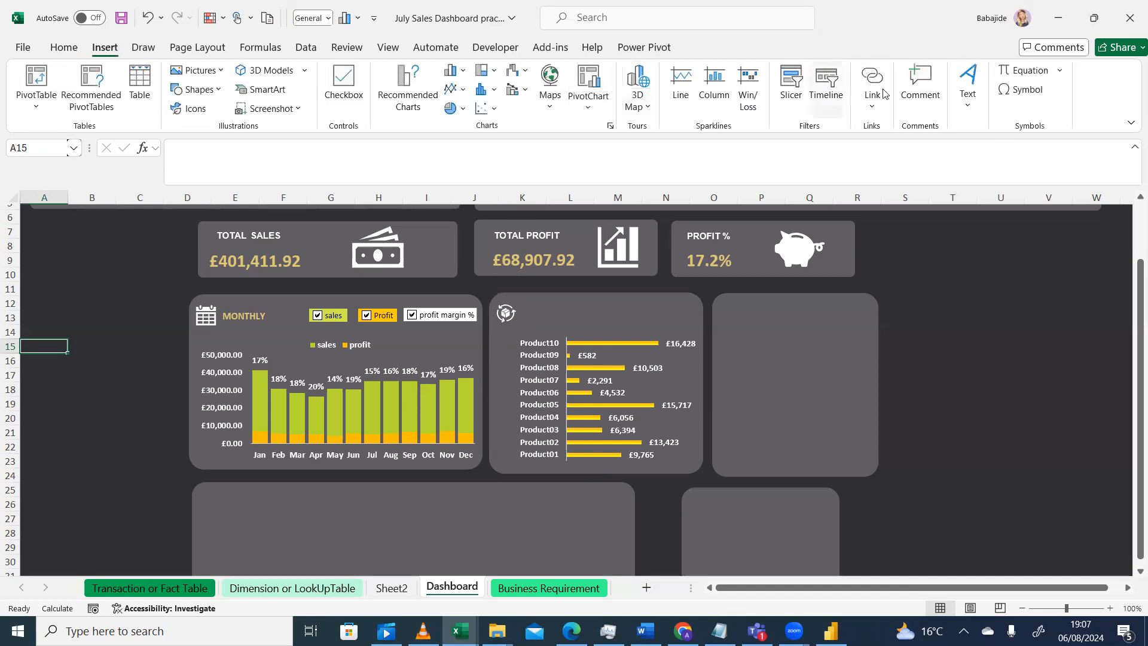
pyautogui.click(970, 84)
pyautogui.click(967, 166)
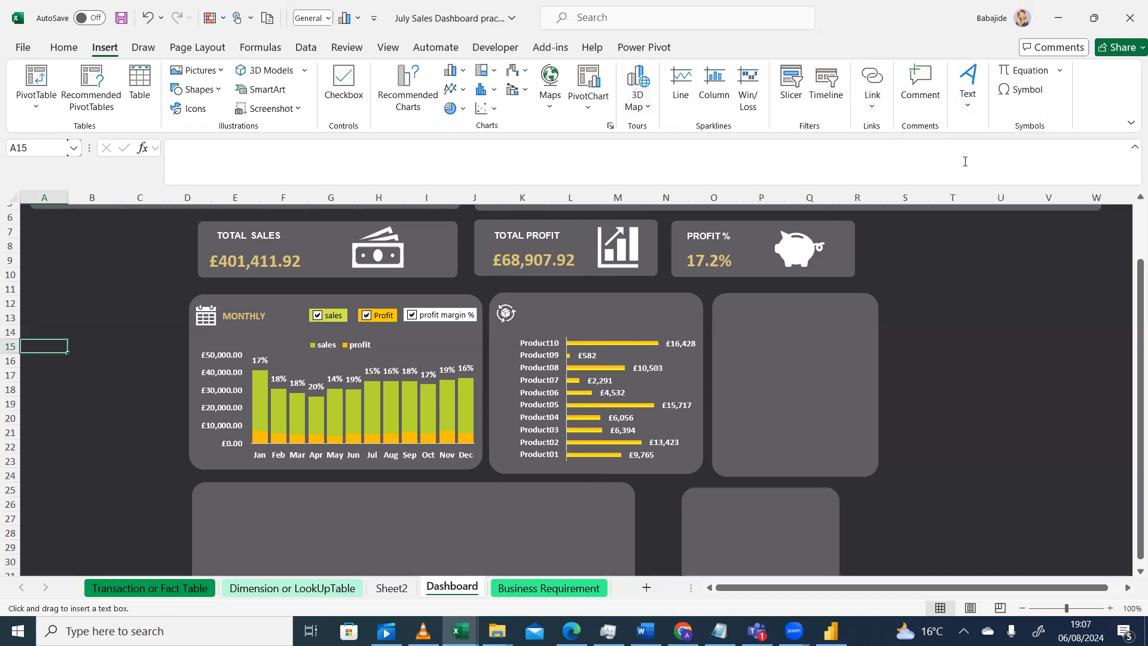
pyautogui.moveTo(531, 314); pyautogui.dragTo(597, 318)
pyautogui.click(595, 318)
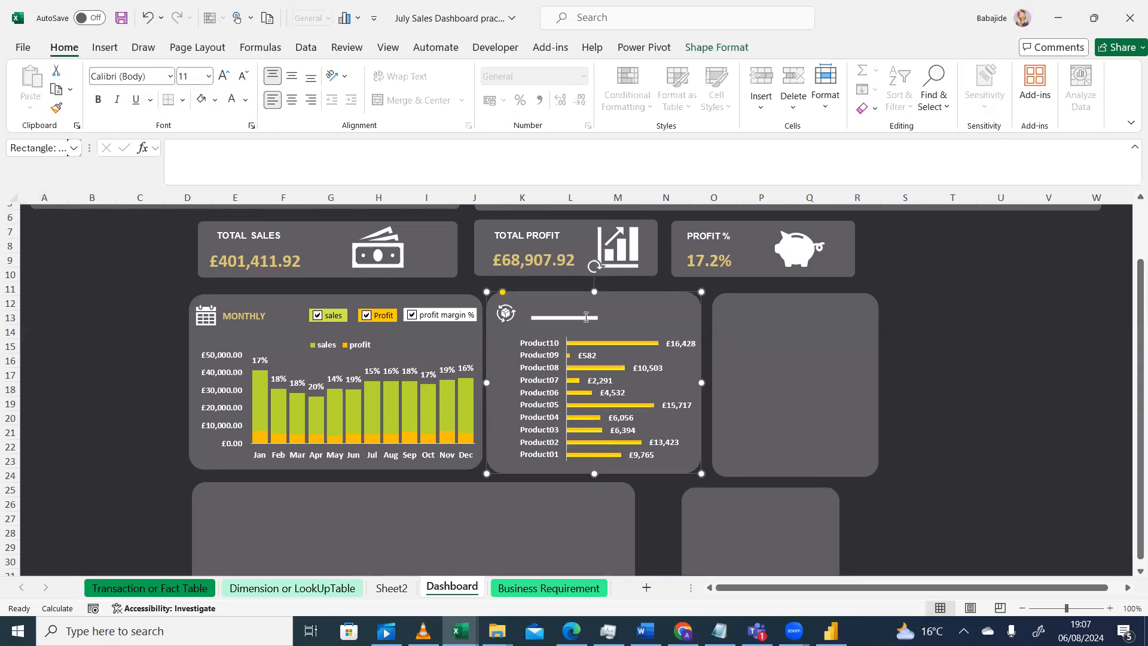
# Enter PROFIT in the new text box and rotate it upright
pyautogui.click(586, 319)
pyautogui.moveTo(598, 313)
pyautogui.mouseDown()
pyautogui.moveTo(596, 269)
pyautogui.moveTo(595, 321)
pyautogui.mouseUp()
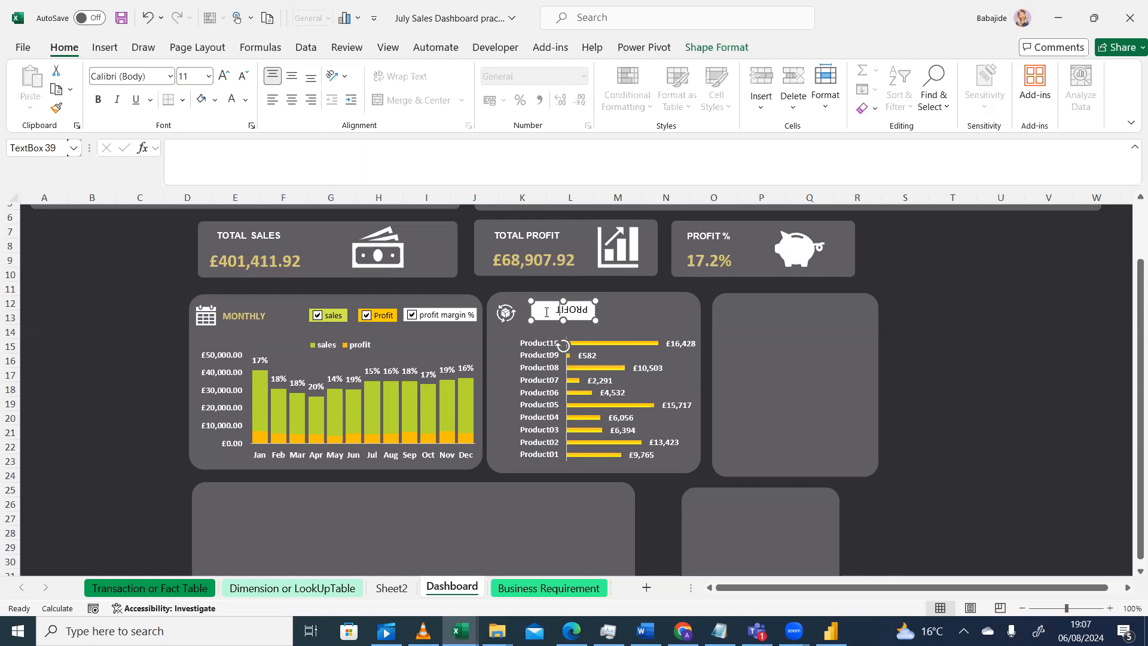
pyautogui.moveTo(562, 347); pyautogui.dragTo(564, 275)
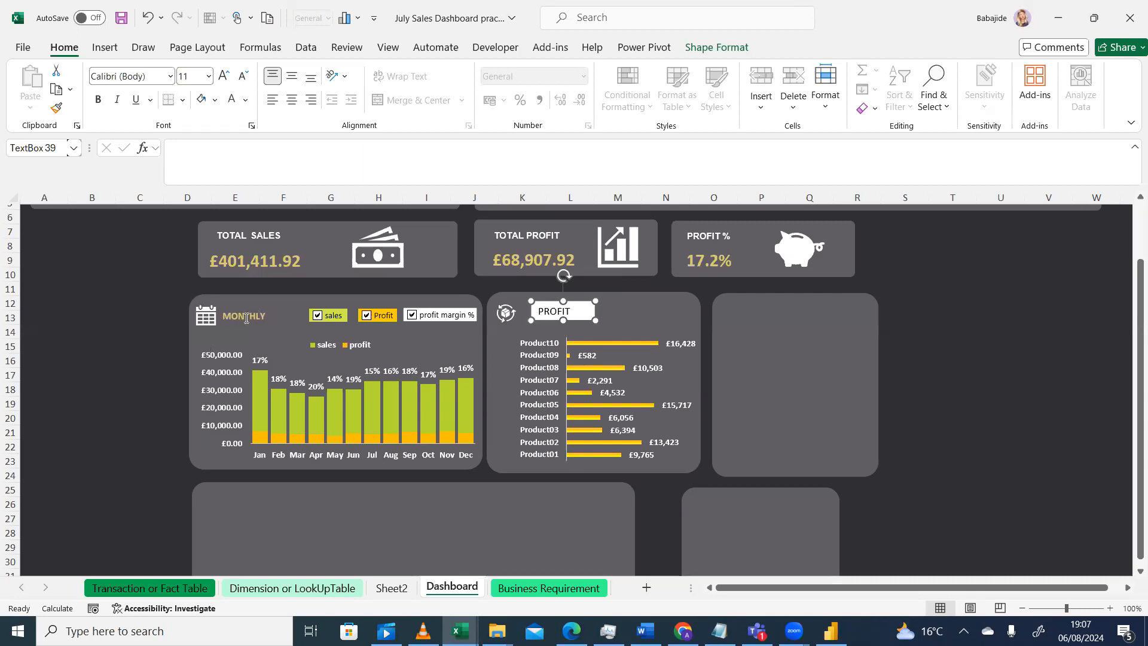
# Copy the MONTHLY title's formatting onto the PROFIT text box with the Format Painter
pyautogui.click(143, 329)
pyautogui.click(247, 314)
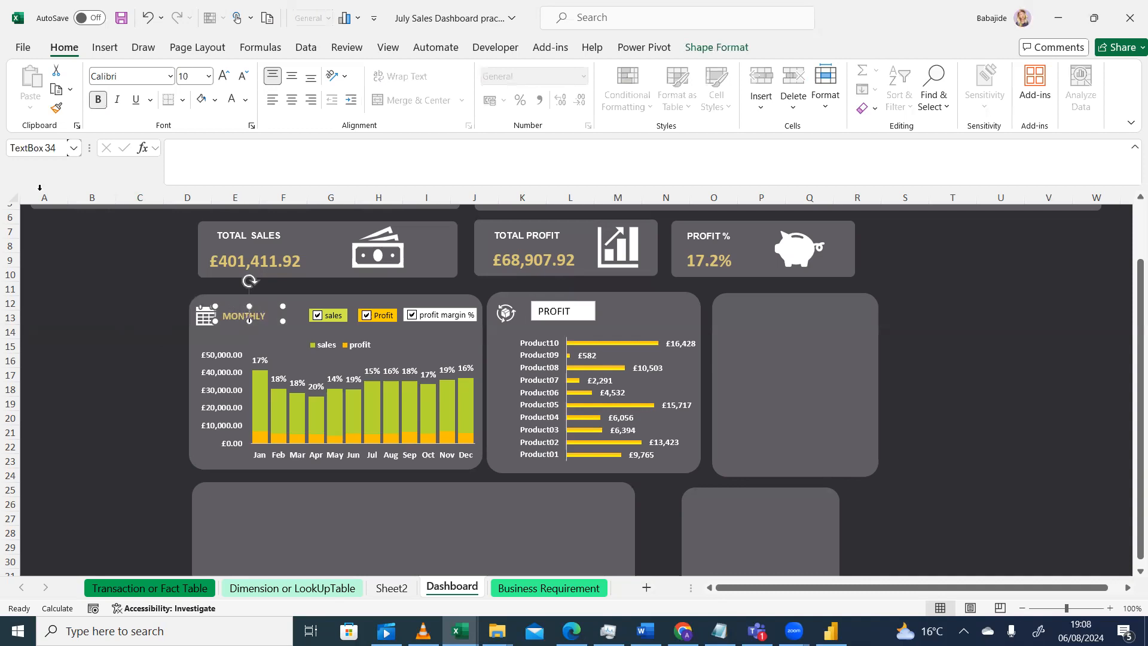
pyautogui.click(56, 110)
pyautogui.click(55, 109)
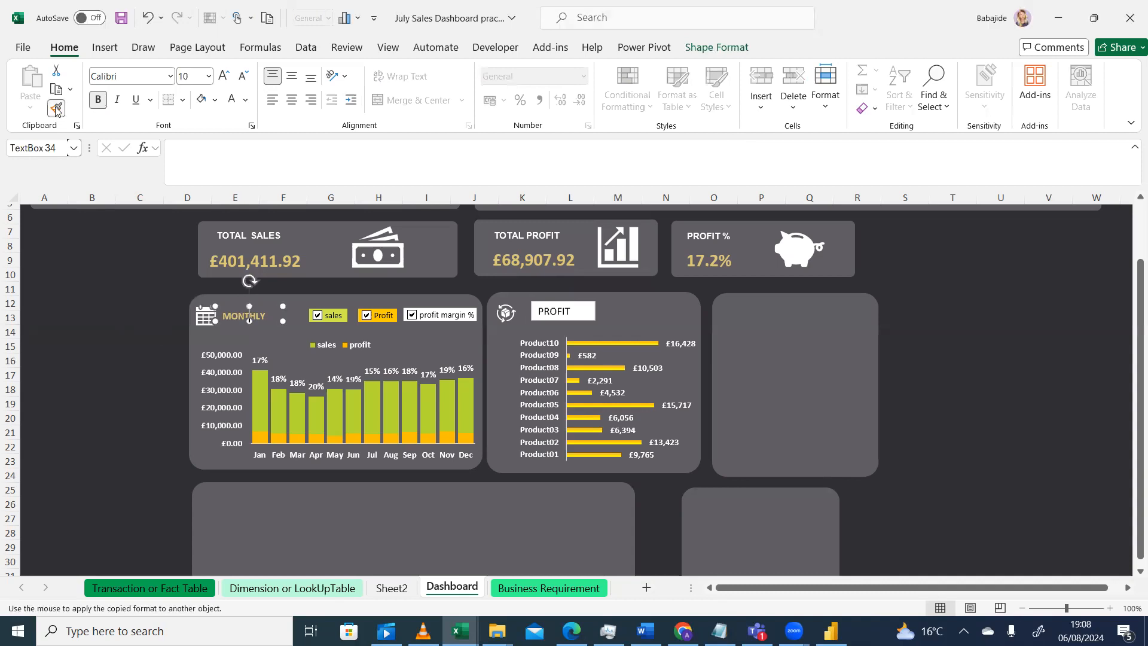
pyautogui.click(551, 306)
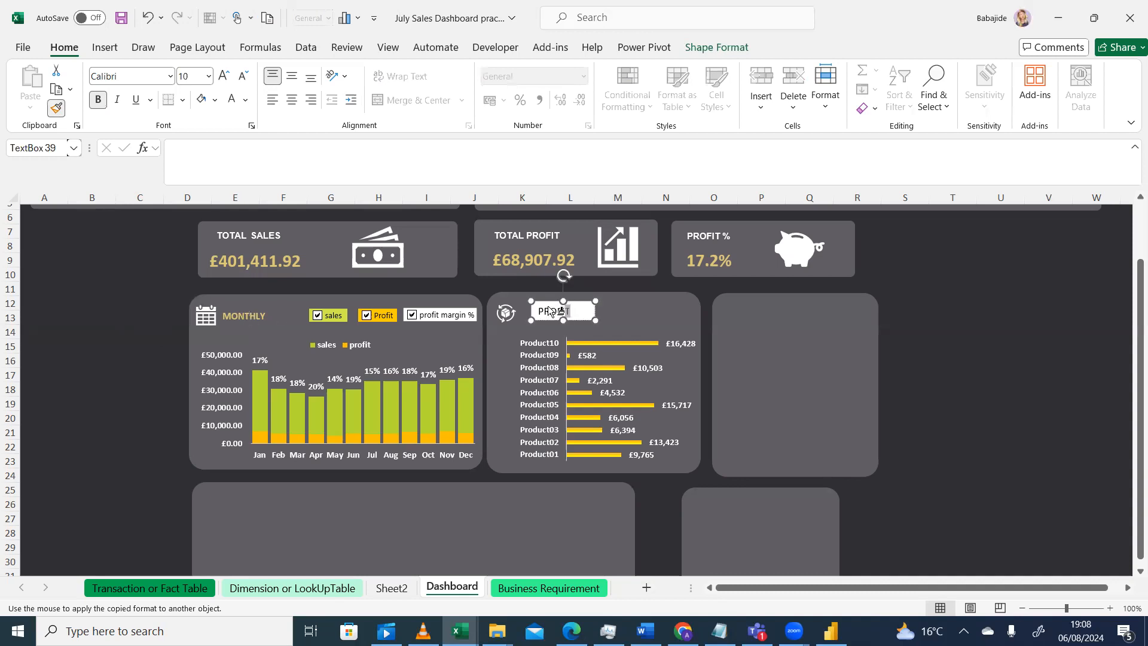
pyautogui.click(646, 321)
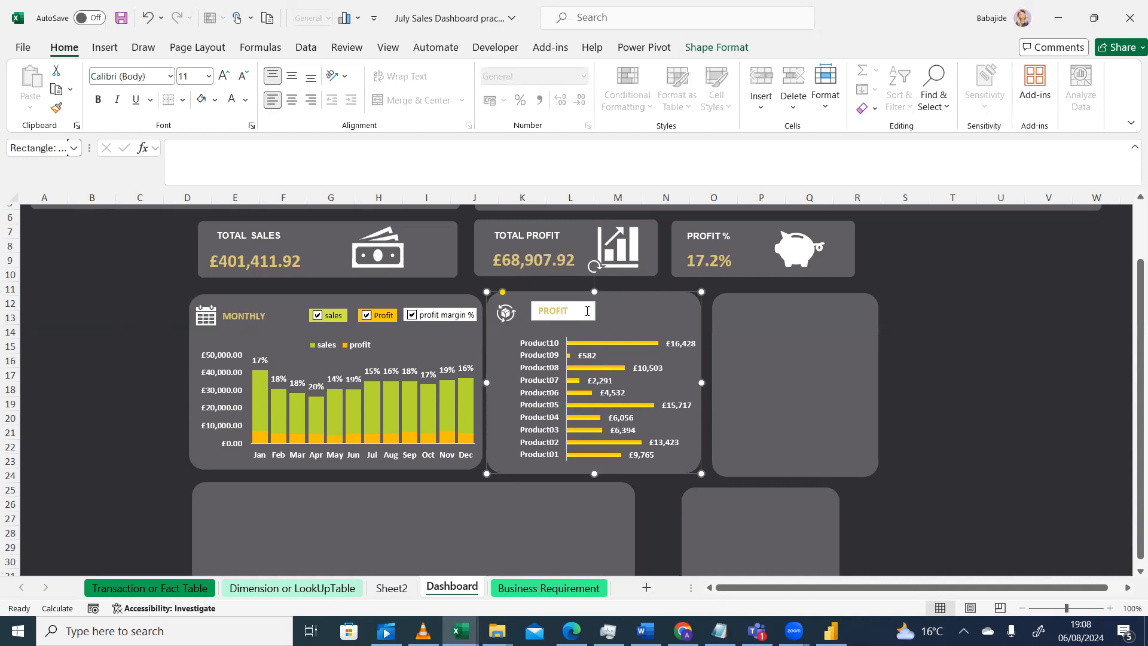
pyautogui.click(586, 311)
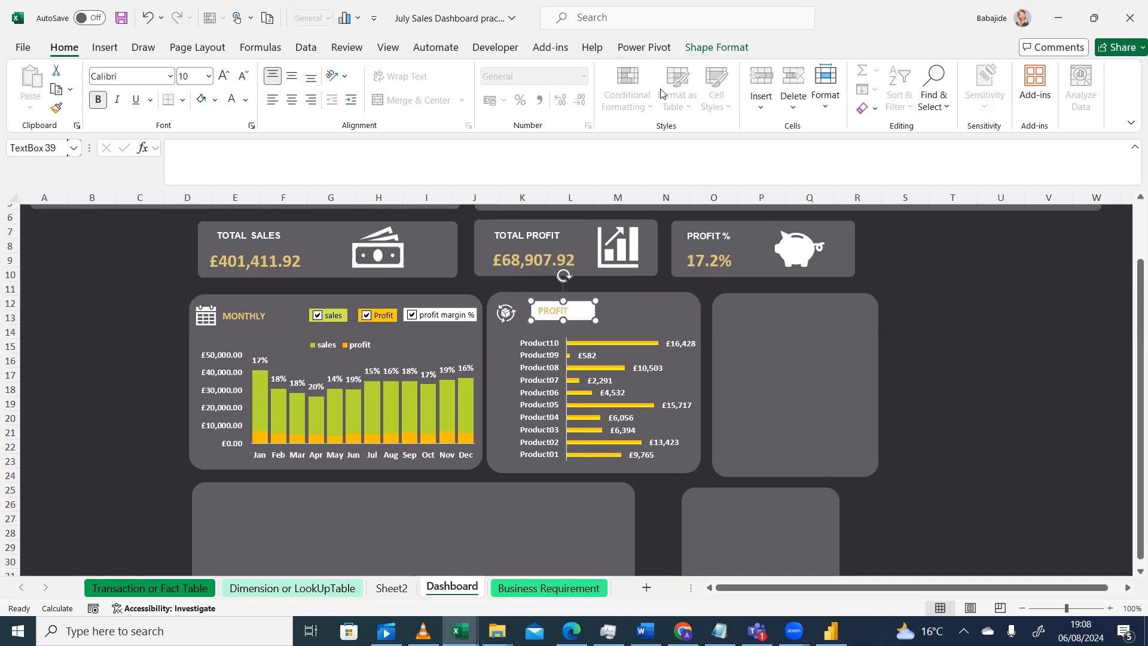
# Set the PROFIT text box's shape fill to No Fill
pyautogui.click(708, 48)
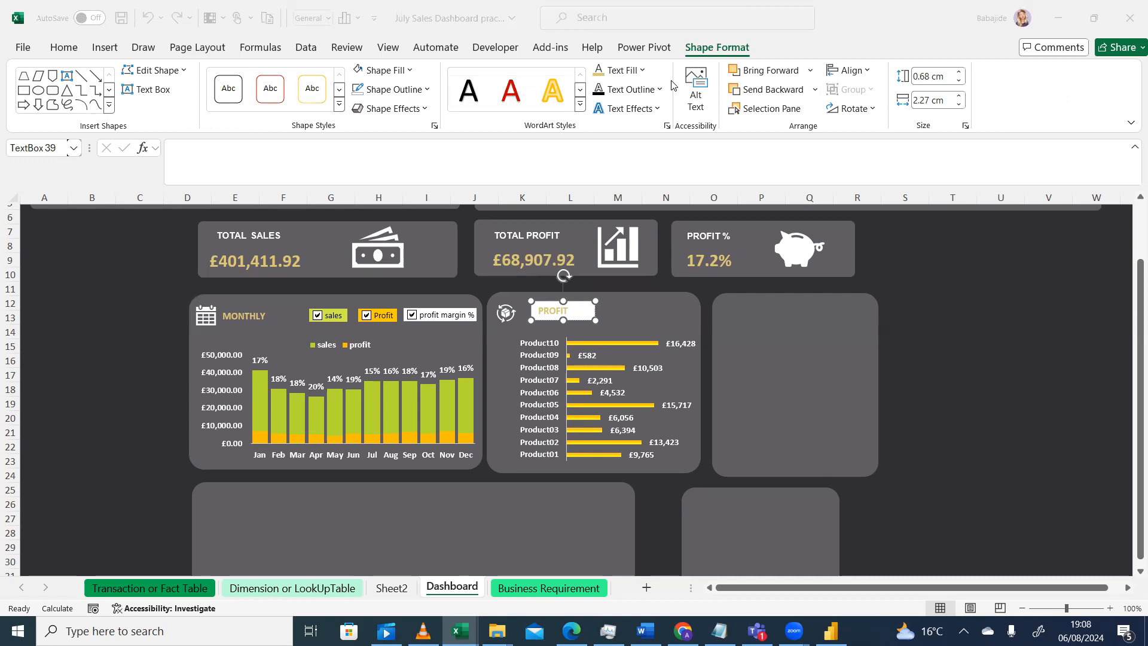
pyautogui.click(577, 284)
pyautogui.click(585, 301)
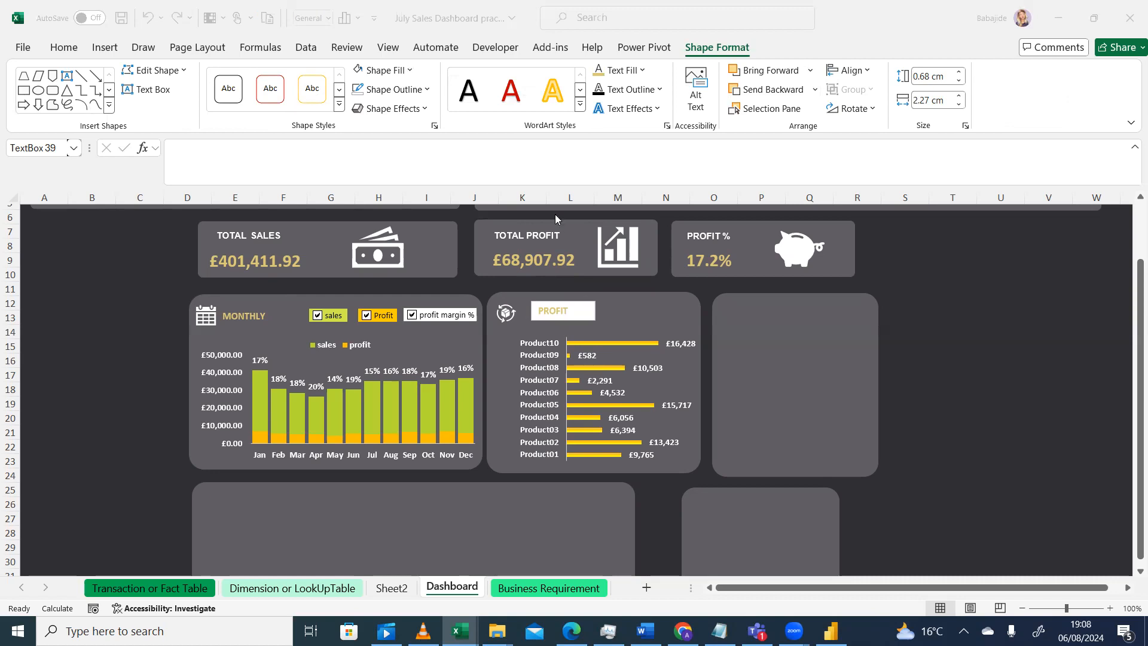
pyautogui.click(411, 76)
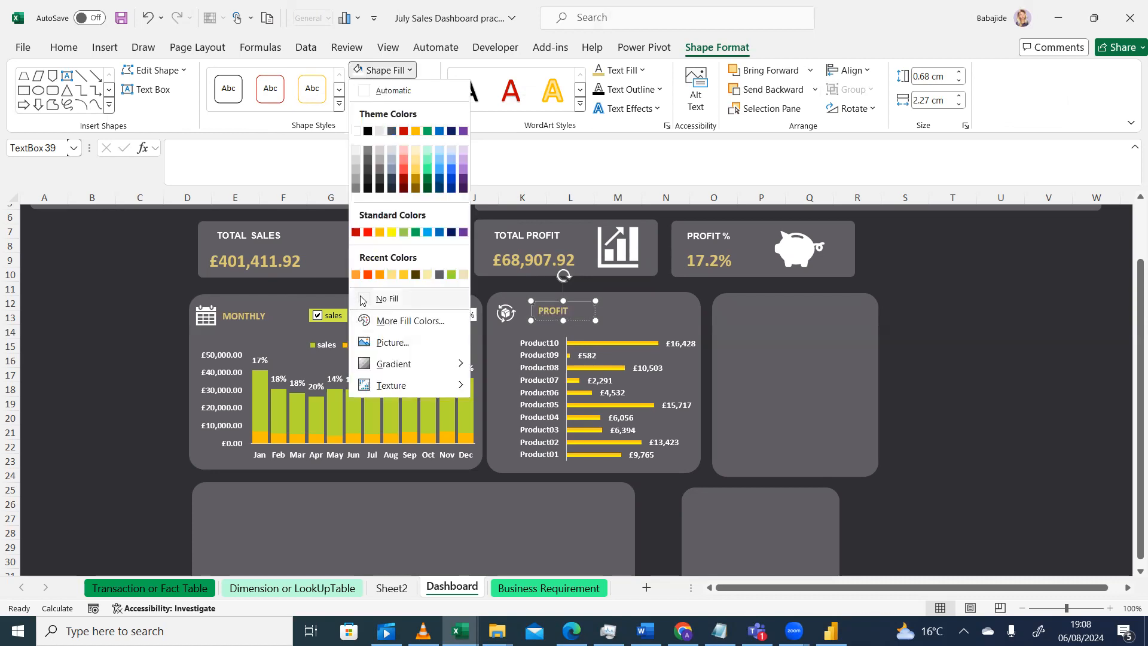
pyautogui.click(361, 295)
pyautogui.click(622, 316)
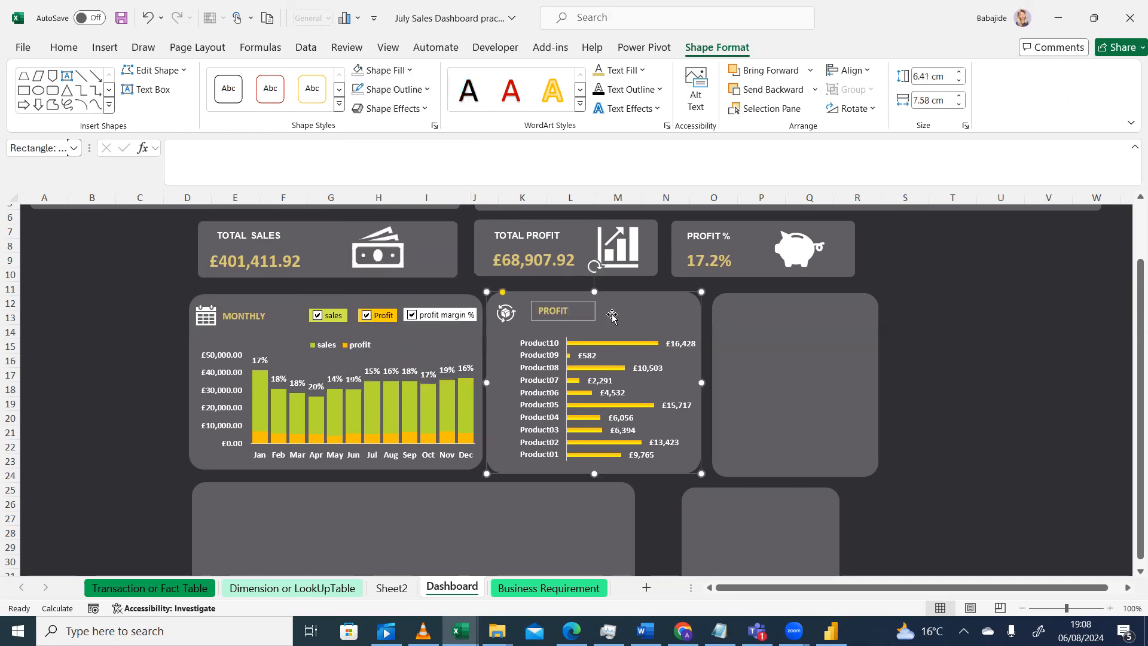
pyautogui.click(581, 316)
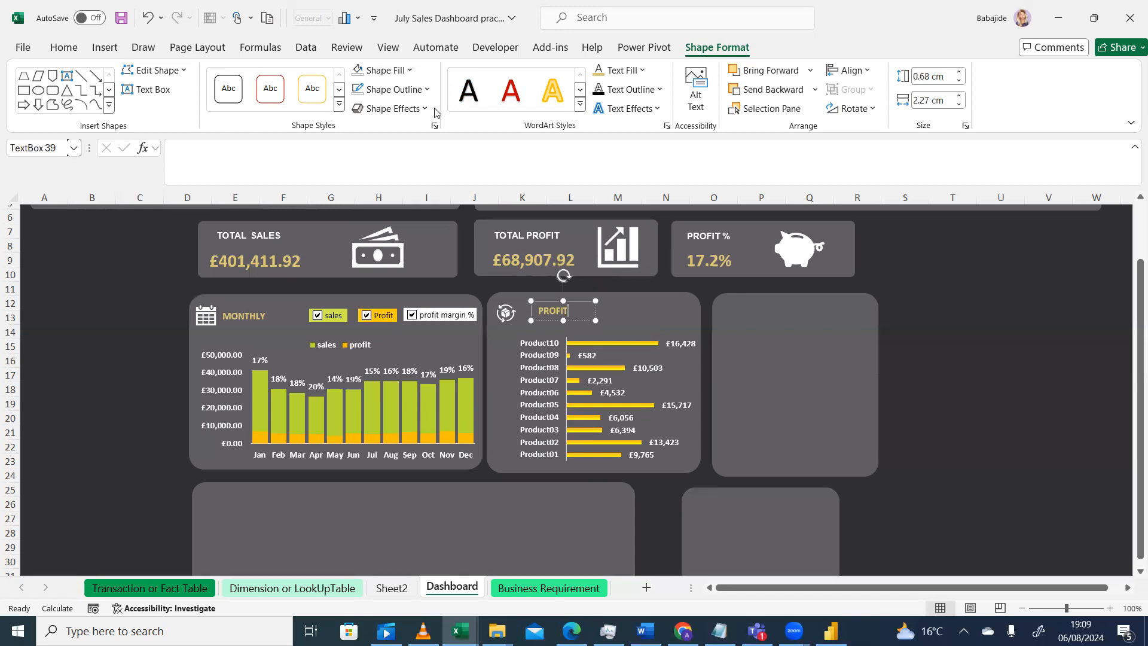
# Remove the PROFIT text box's outline and move it beside the product icon
pyautogui.click(427, 90)
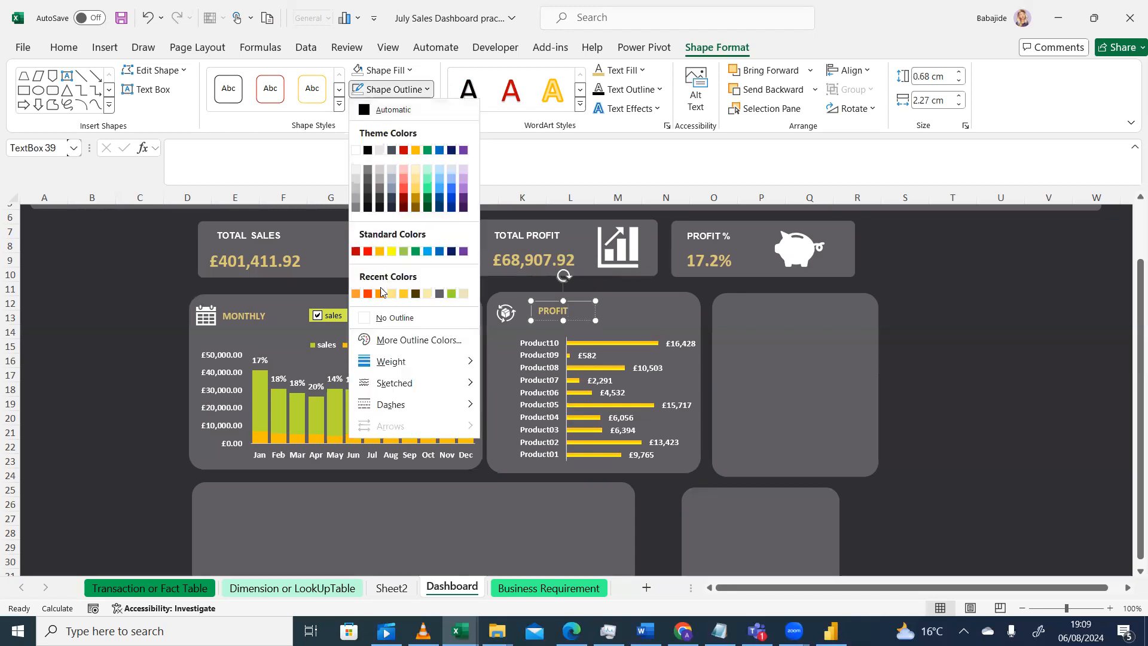
pyautogui.click(366, 320)
pyautogui.click(131, 330)
pyautogui.click(556, 302)
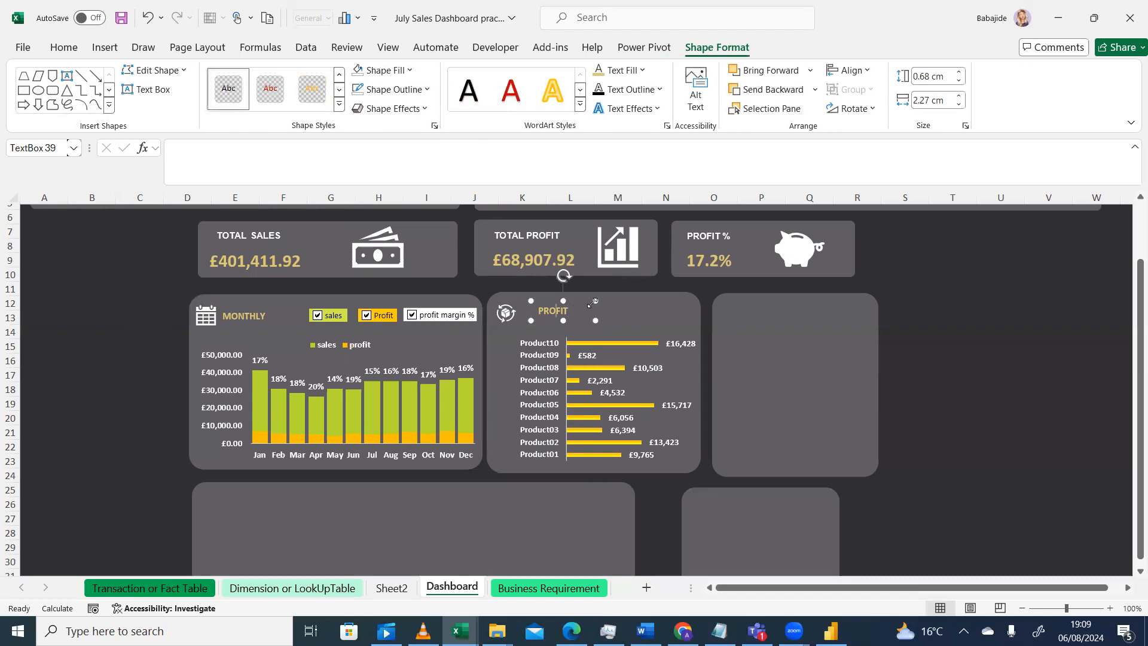
pyautogui.moveTo(596, 309); pyautogui.dragTo(584, 313)
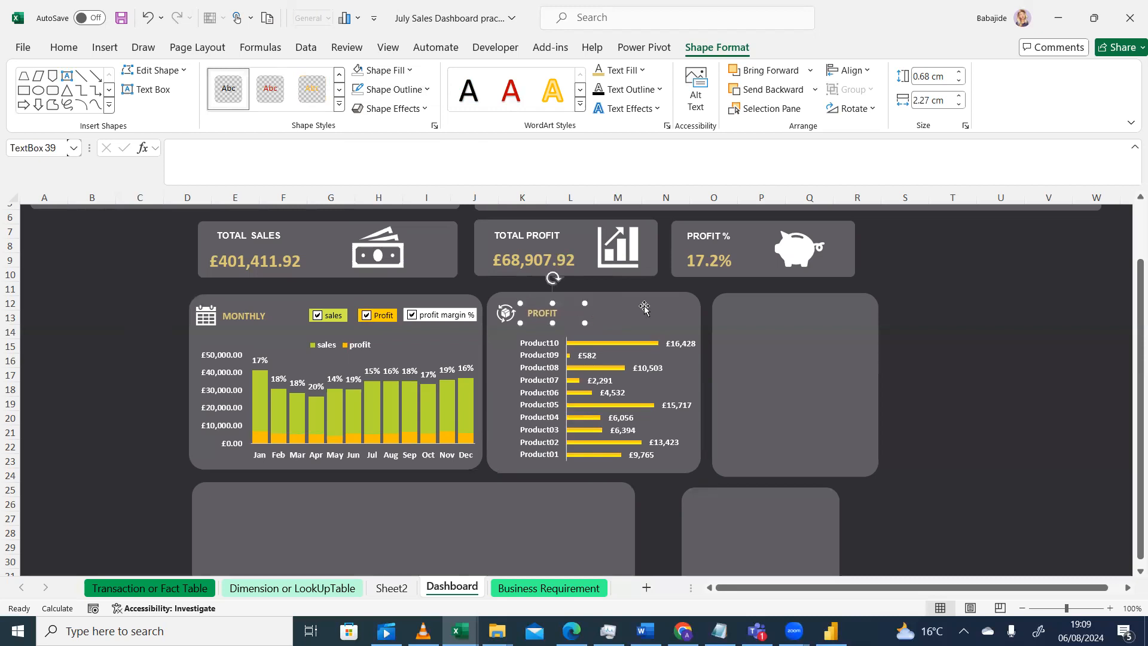
pyautogui.click(970, 346)
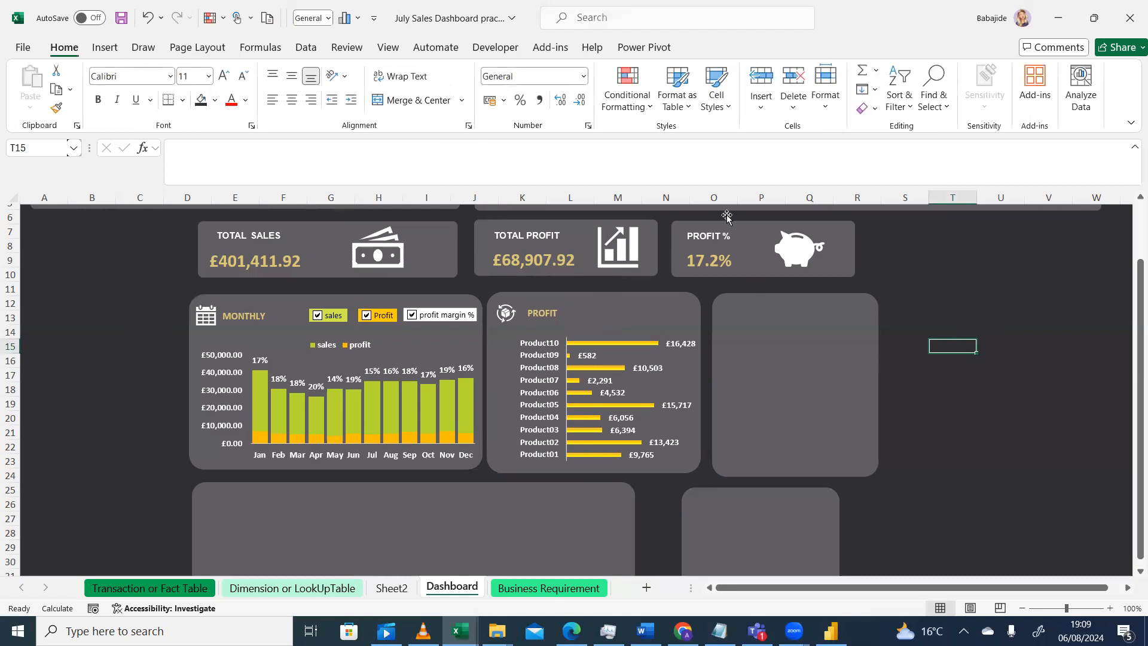
# Compare the dashboard with the reference design in the video player again
pyautogui.click(534, 365)
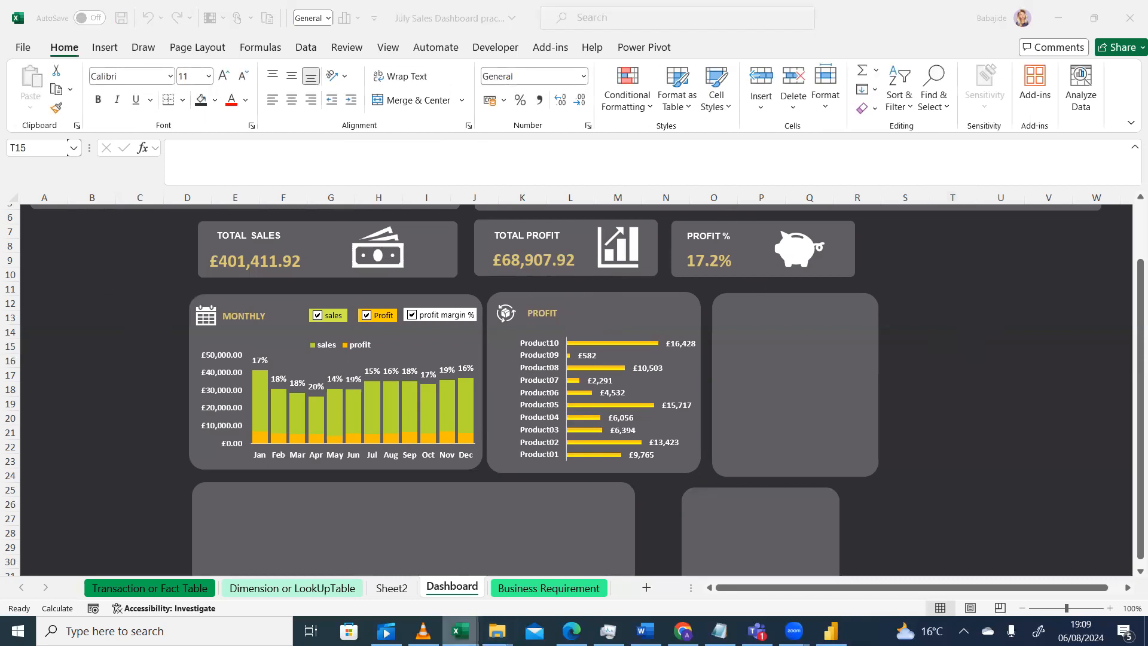
pyautogui.click(423, 631)
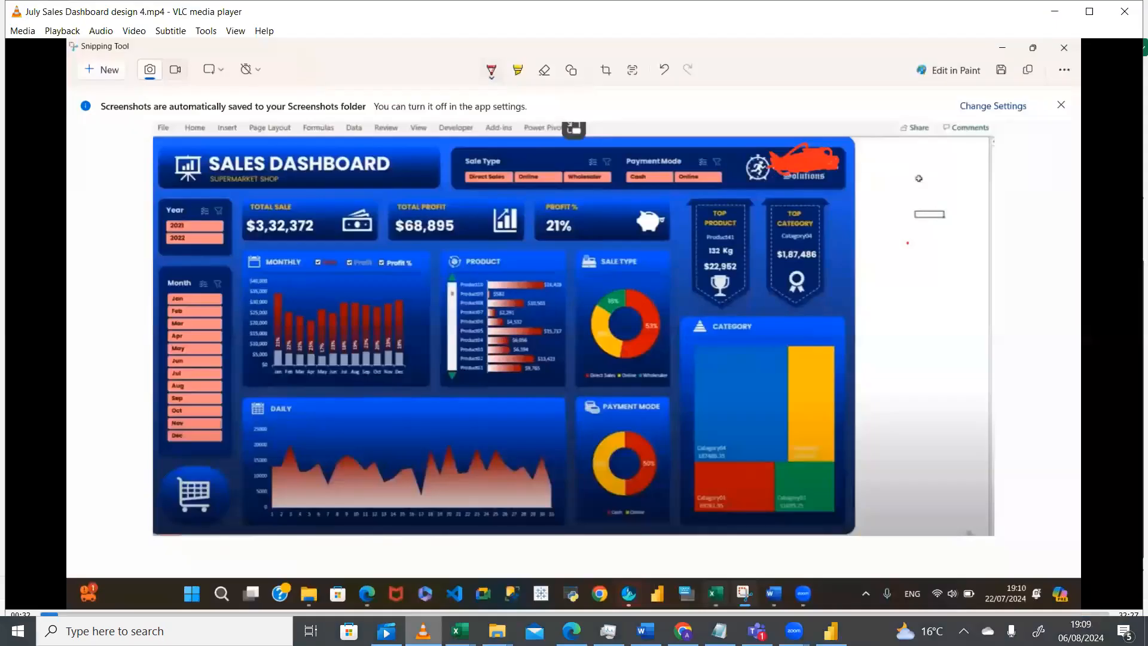
pyautogui.click(424, 631)
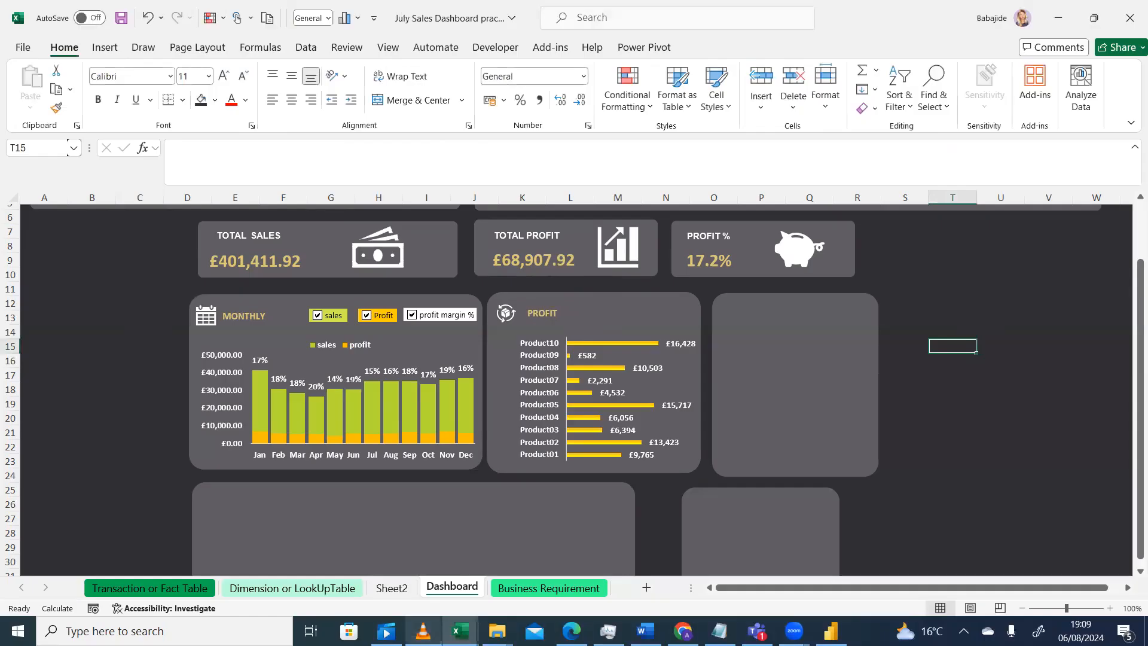
pyautogui.click(423, 631)
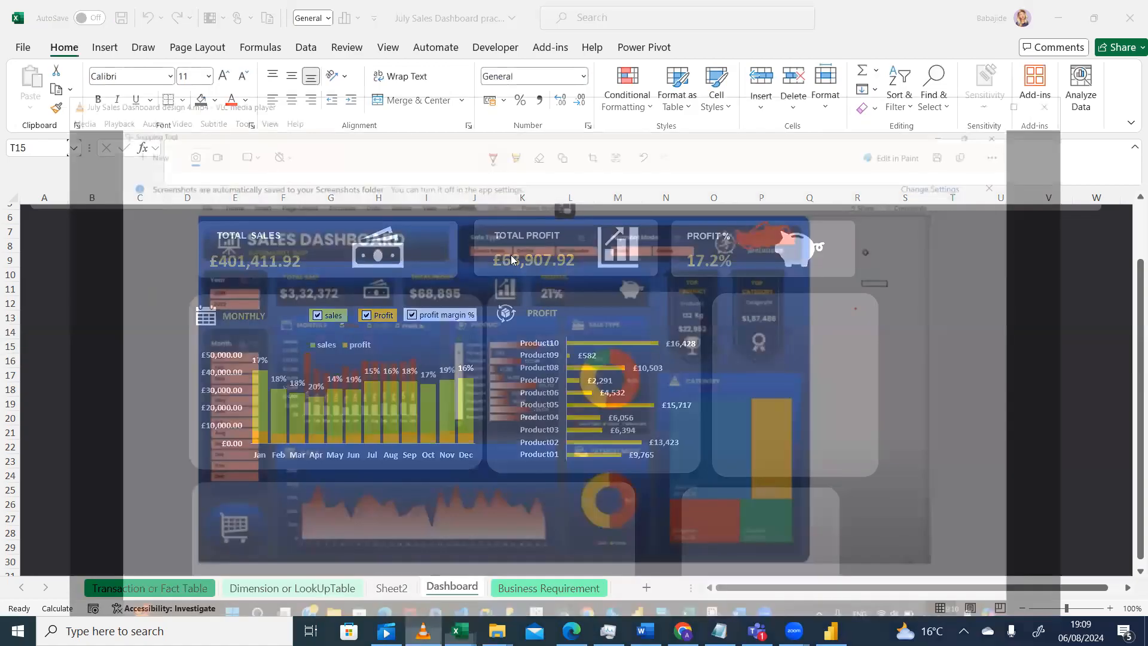
pyautogui.click(424, 631)
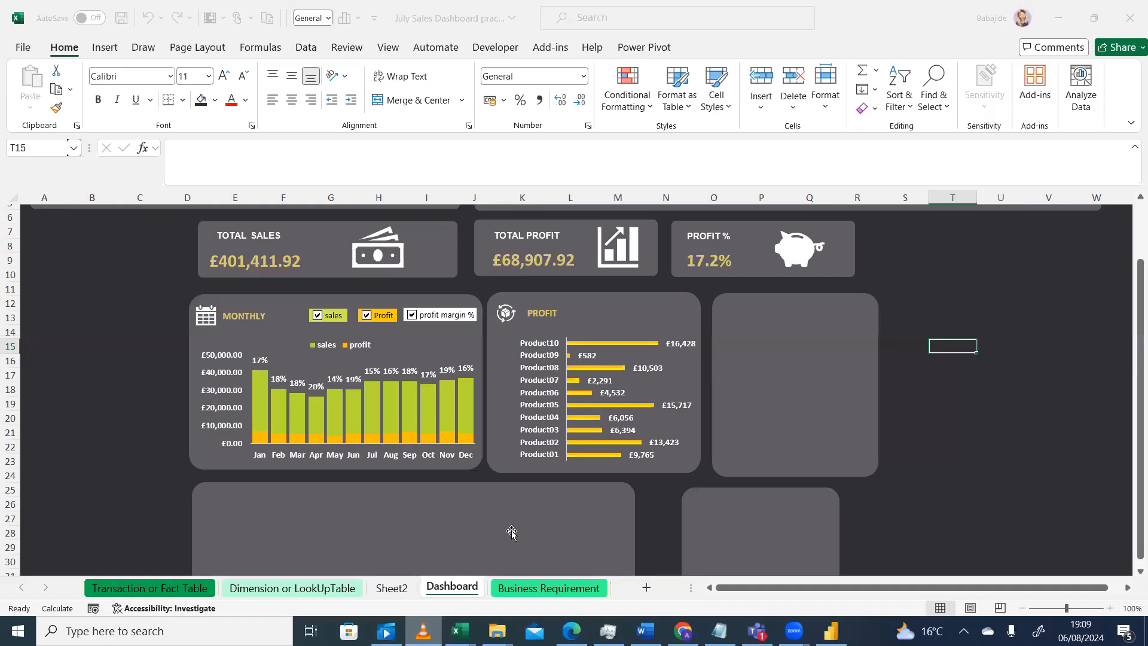
# Copy the product chart's scroll bar control from Sheet2
pyautogui.click(400, 588)
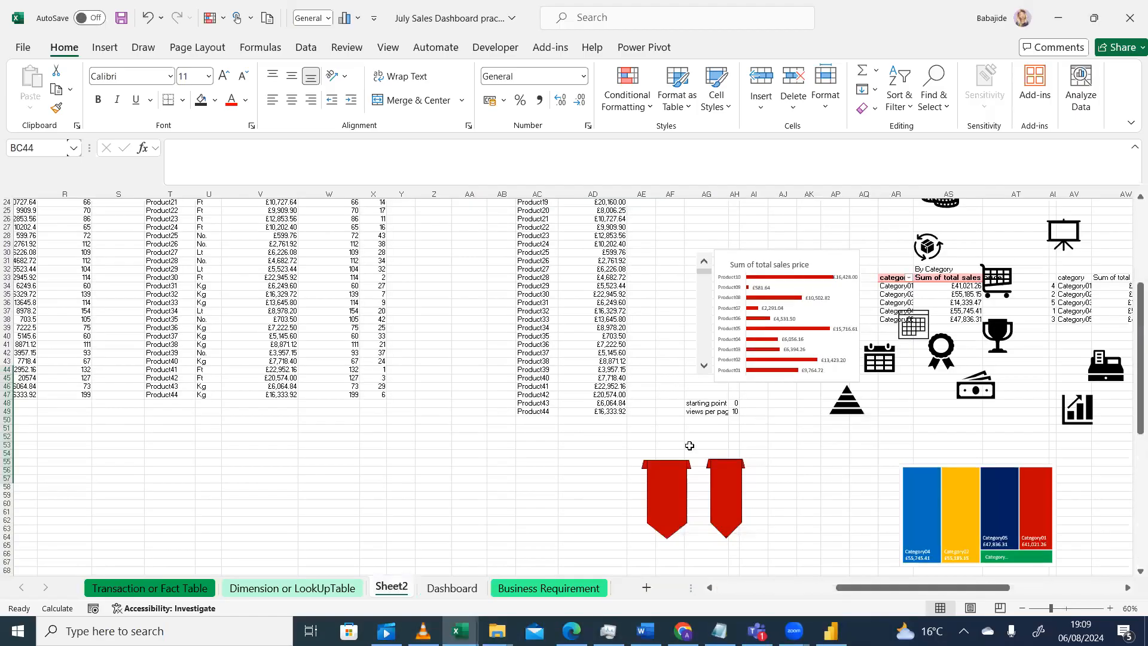
pyautogui.moveTo(1130, 304); pyautogui.dragTo(1131, 287)
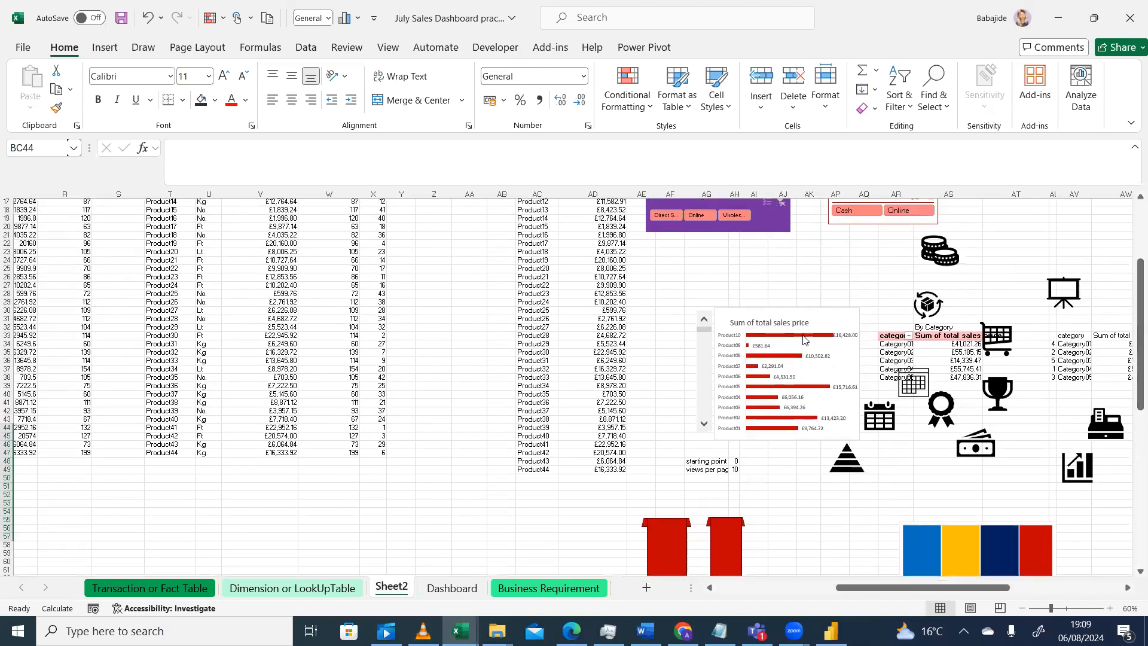
pyautogui.rightClick(707, 358)
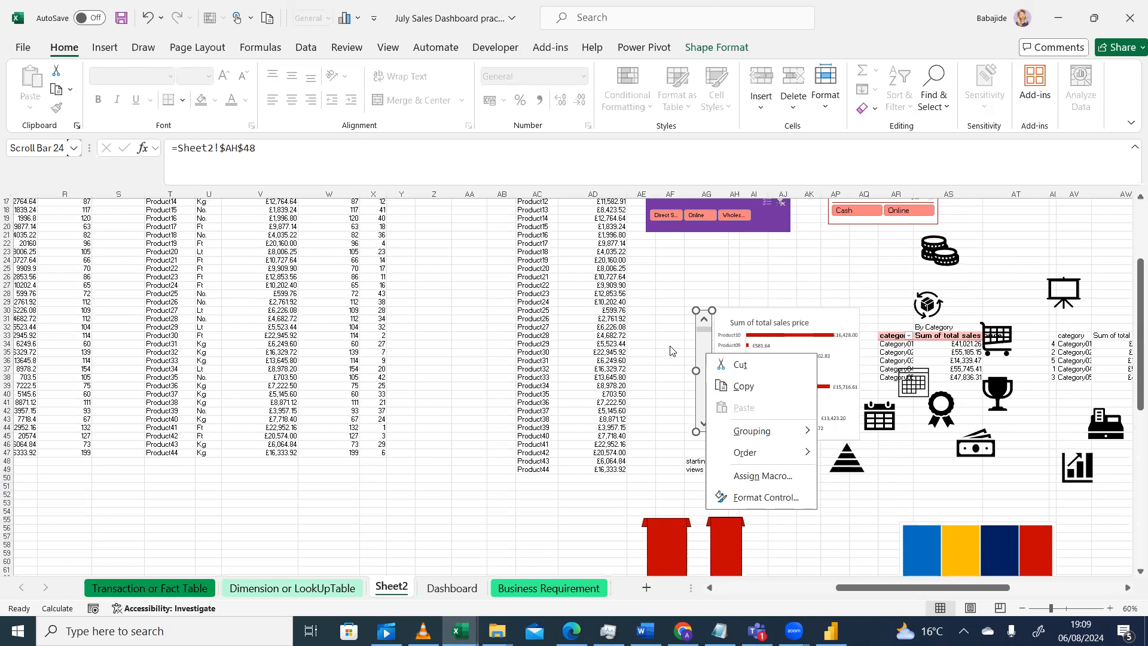
pyautogui.press('Escape')
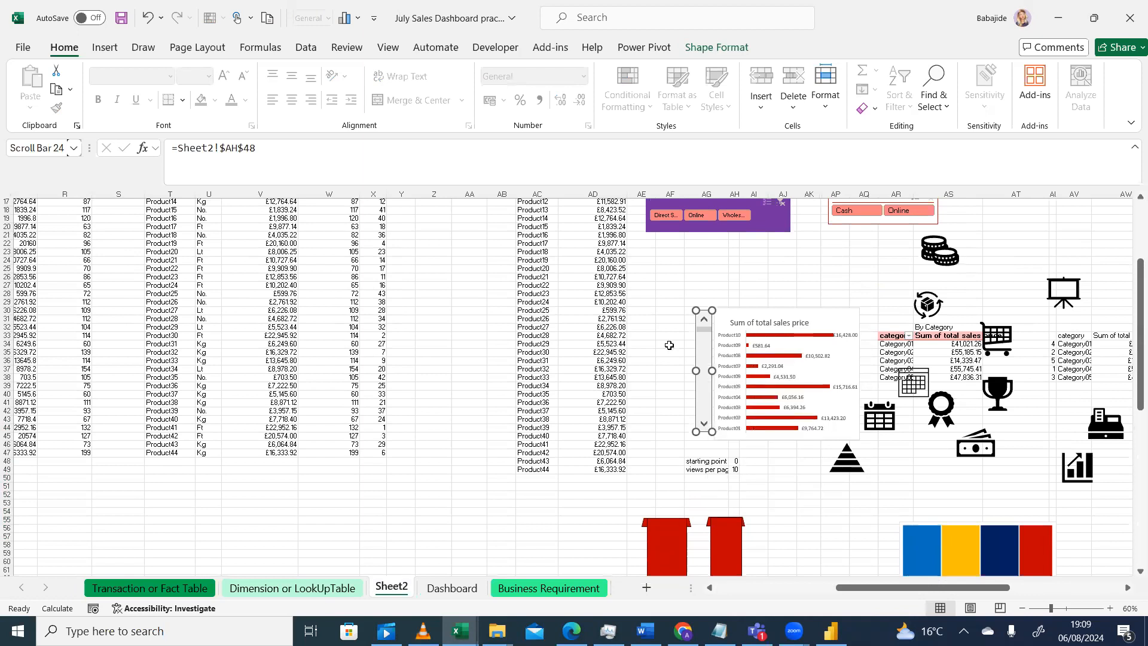
pyautogui.hotkey('ctrl', 'c')
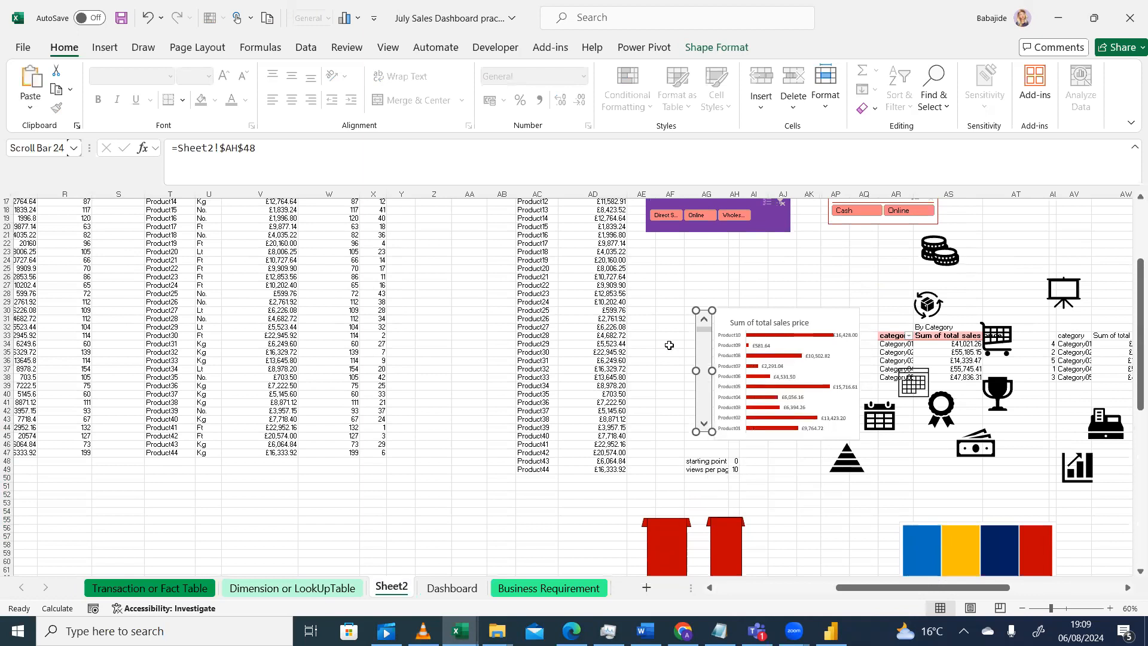
# Paste the scroll bar onto the Dashboard and place it along the left edge of the product chart card
pyautogui.click(453, 589)
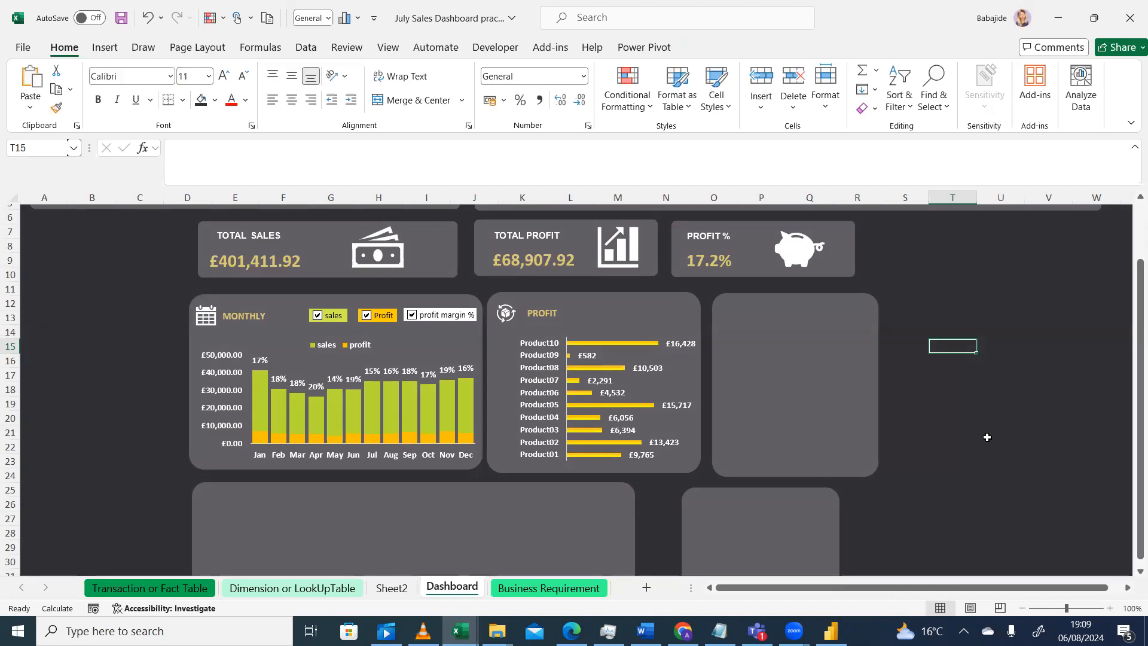
pyautogui.hotkey('ctrl', 'v')
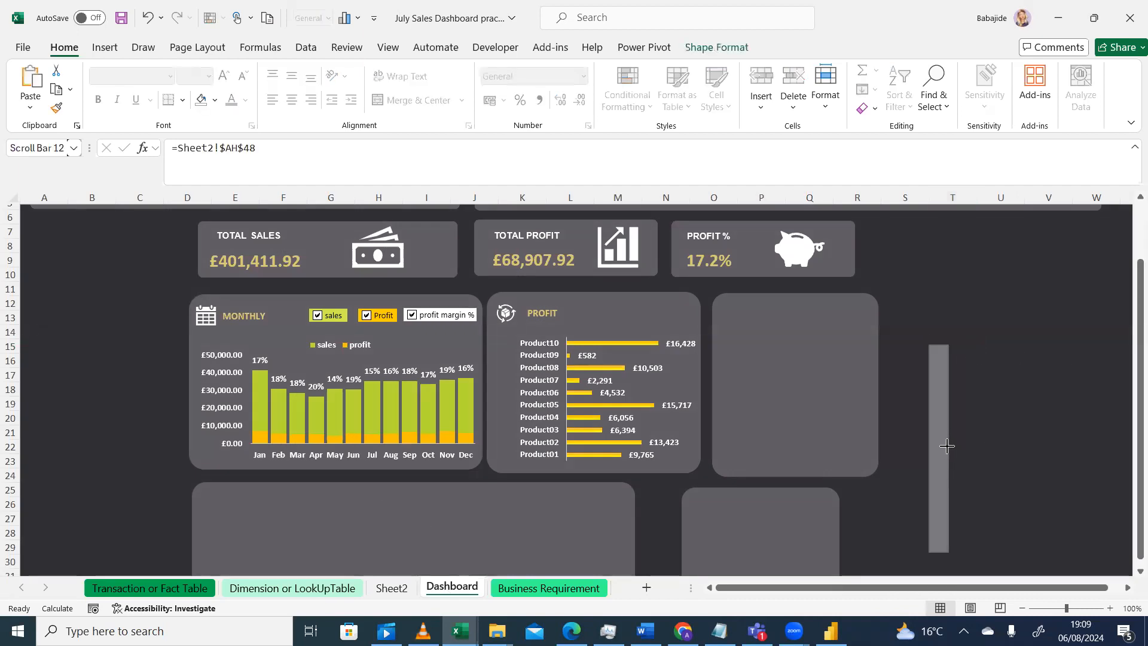
pyautogui.moveTo(949, 346); pyautogui.dragTo(495, 368)
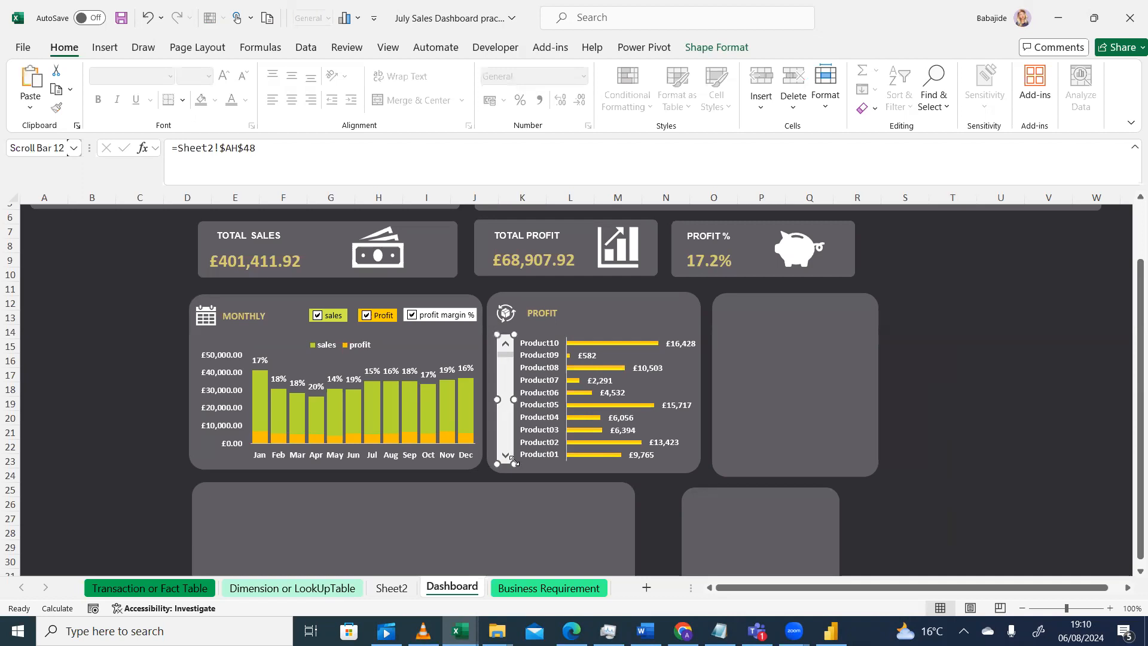
# Resize the scroll bar so it fits within the product chart card's height
pyautogui.moveTo(513, 463); pyautogui.dragTo(510, 446)
pyautogui.moveTo(505, 354); pyautogui.dragTo(508, 360)
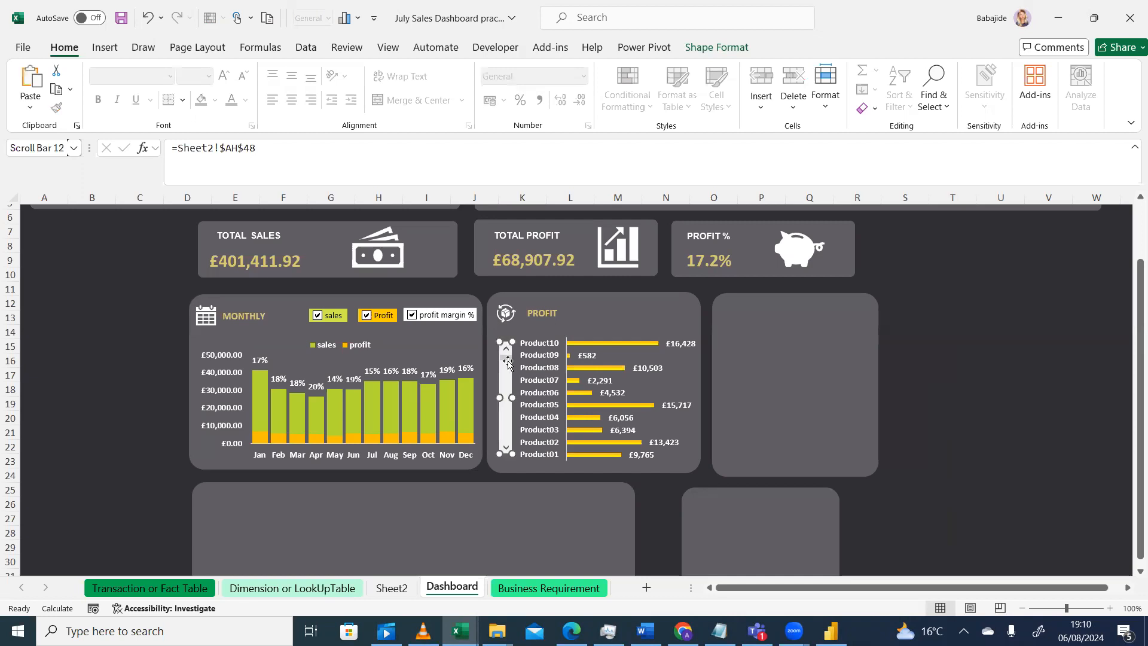
# Compare the dashboard with the reference design in the video player
pyautogui.click(423, 631)
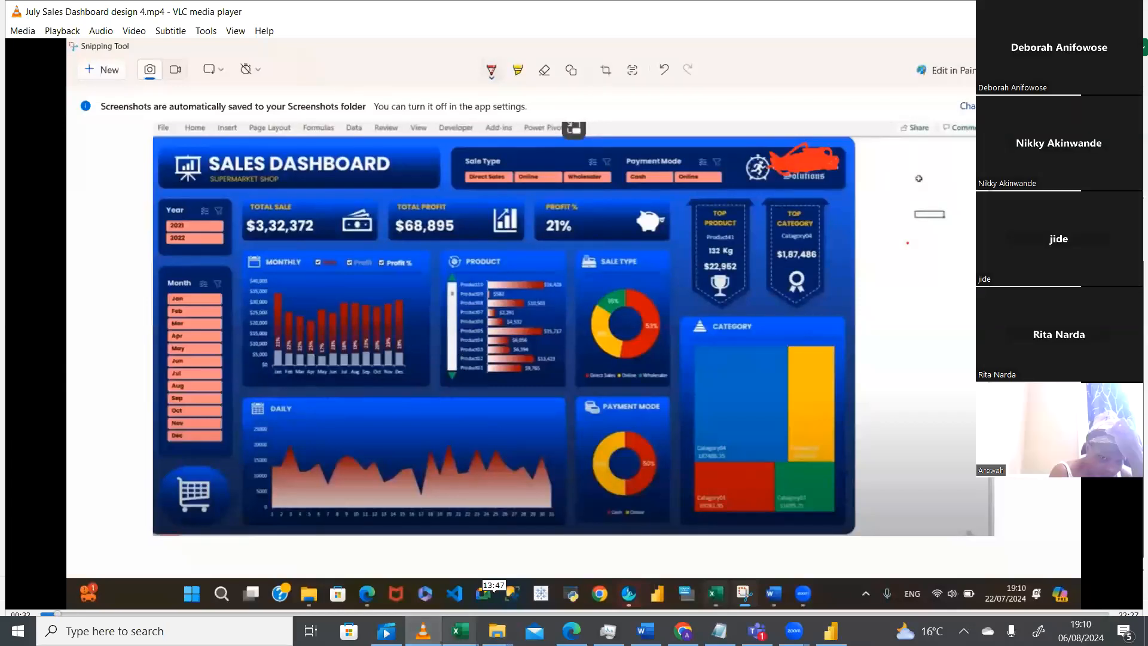
pyautogui.moveTo(459, 630)
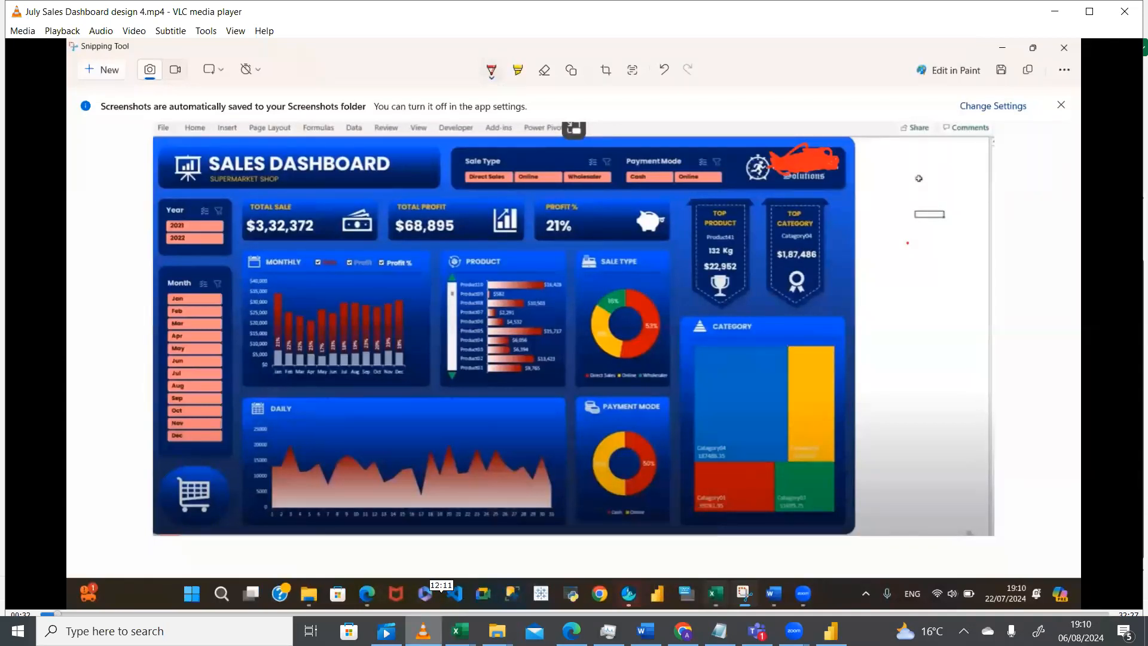
pyautogui.click(459, 631)
pyautogui.click(495, 526)
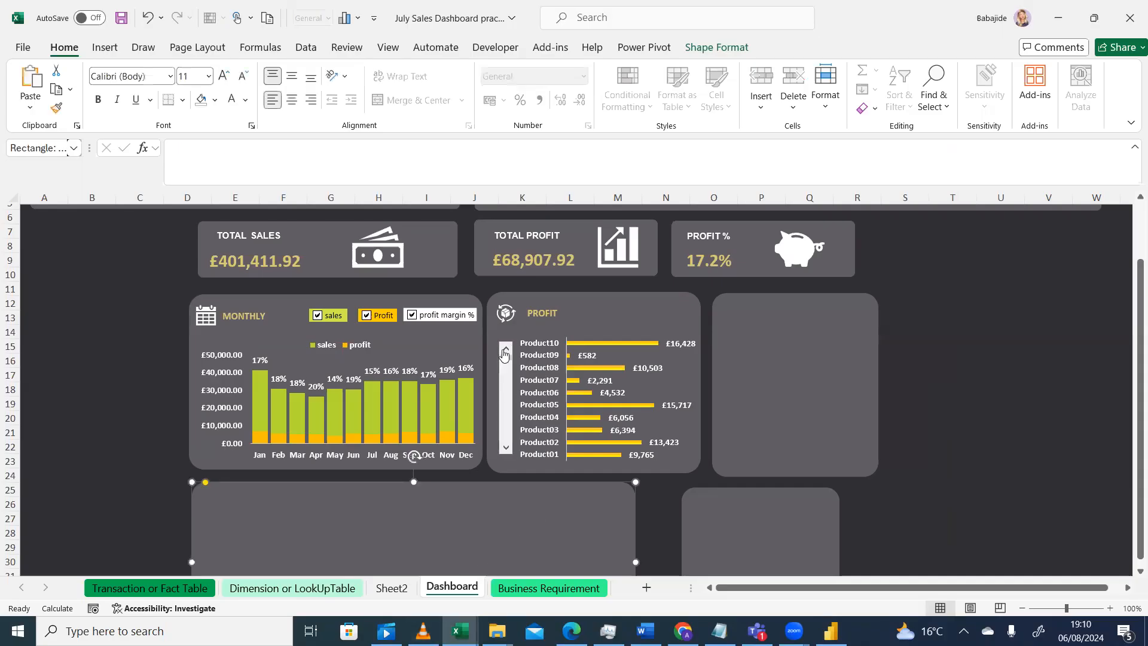
# Draw a small isosceles triangle and move it just above the top of the scroll bar
pyautogui.click(104, 48)
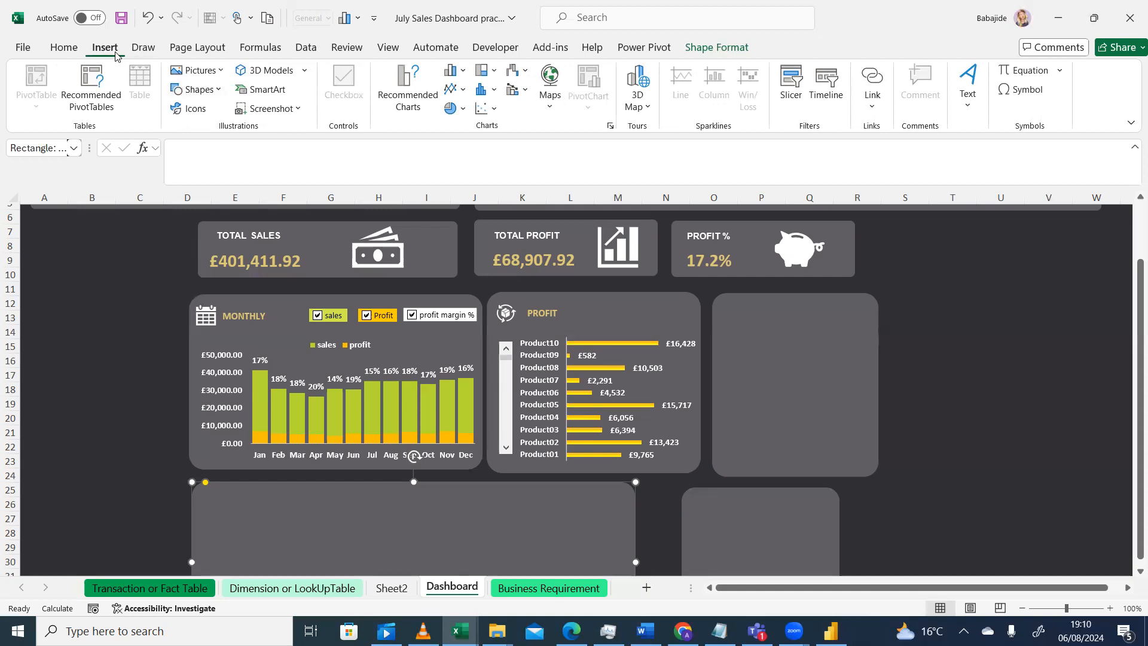
pyautogui.click(221, 92)
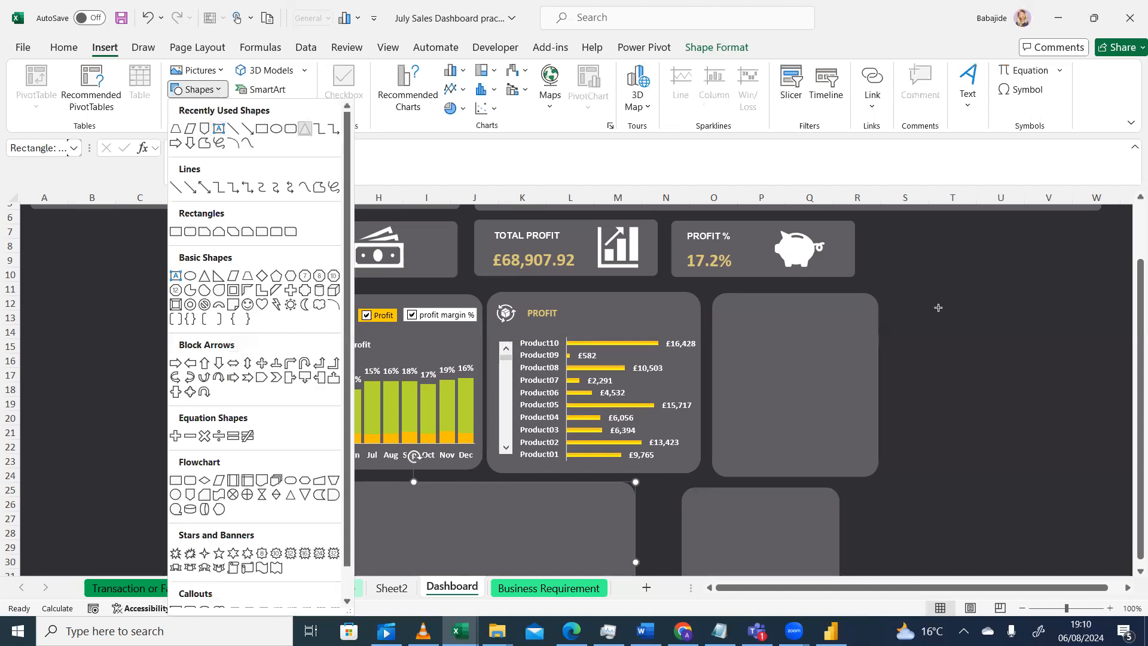
pyautogui.moveTo(961, 328); pyautogui.dragTo(977, 340)
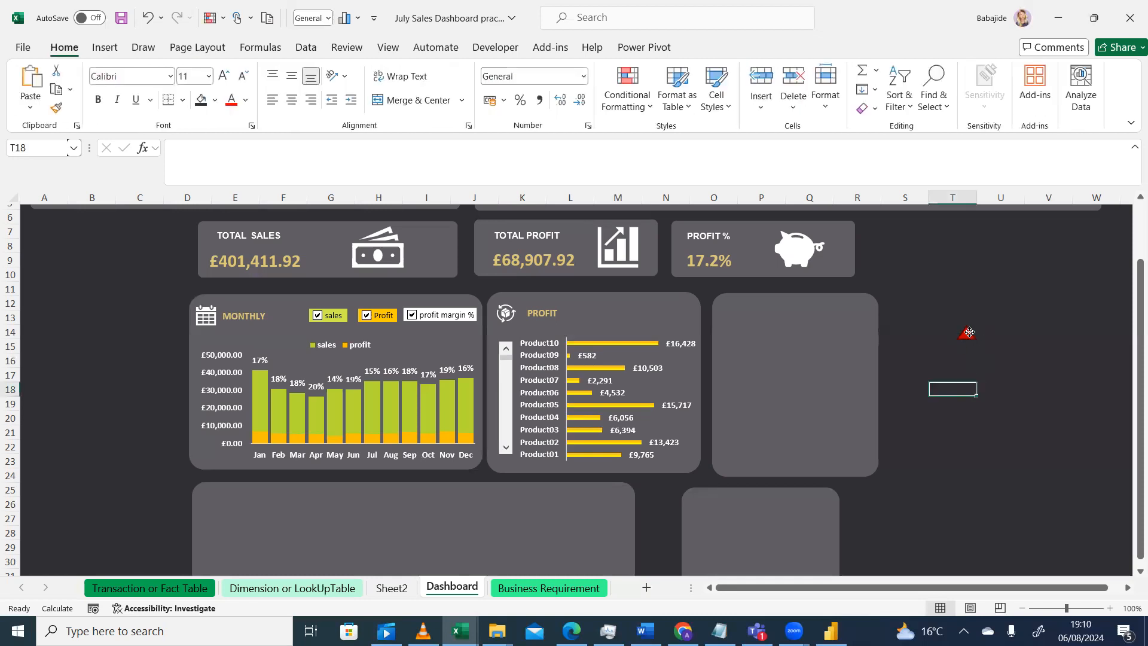
pyautogui.moveTo(969, 329); pyautogui.dragTo(504, 335)
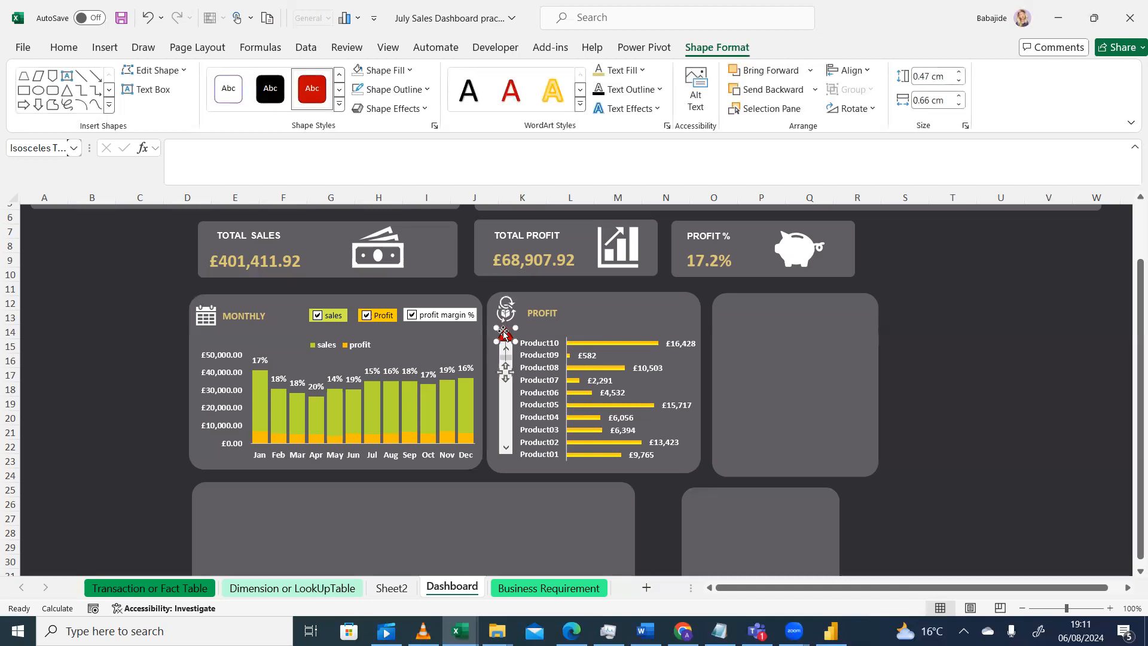
# Duplicate the triangle, rotate it to point downward, and place it just below the scroll bar
pyautogui.click(927, 303)
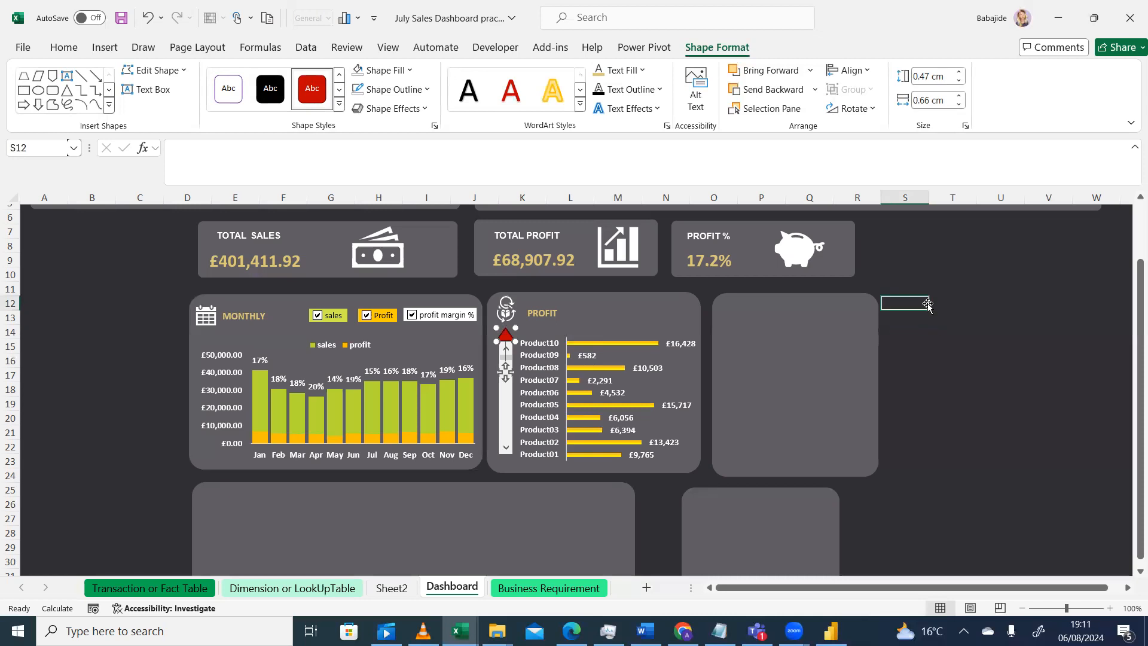
pyautogui.click(505, 333)
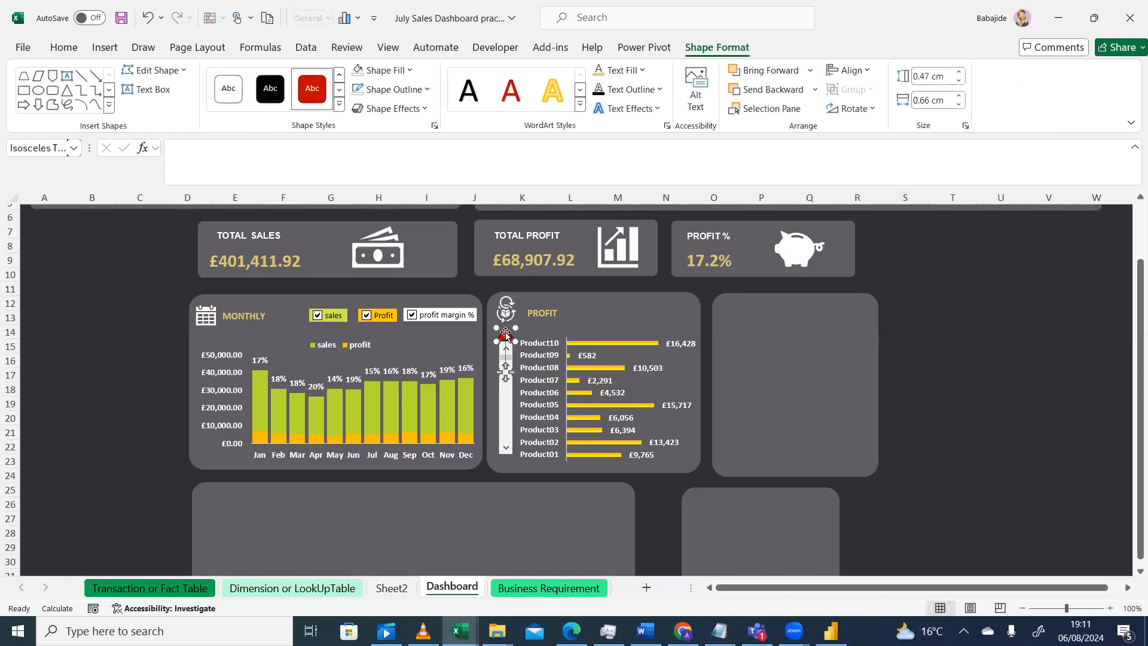
pyautogui.hotkey('ctrl', 'd')
pyautogui.moveTo(538, 344); pyautogui.dragTo(1020, 336)
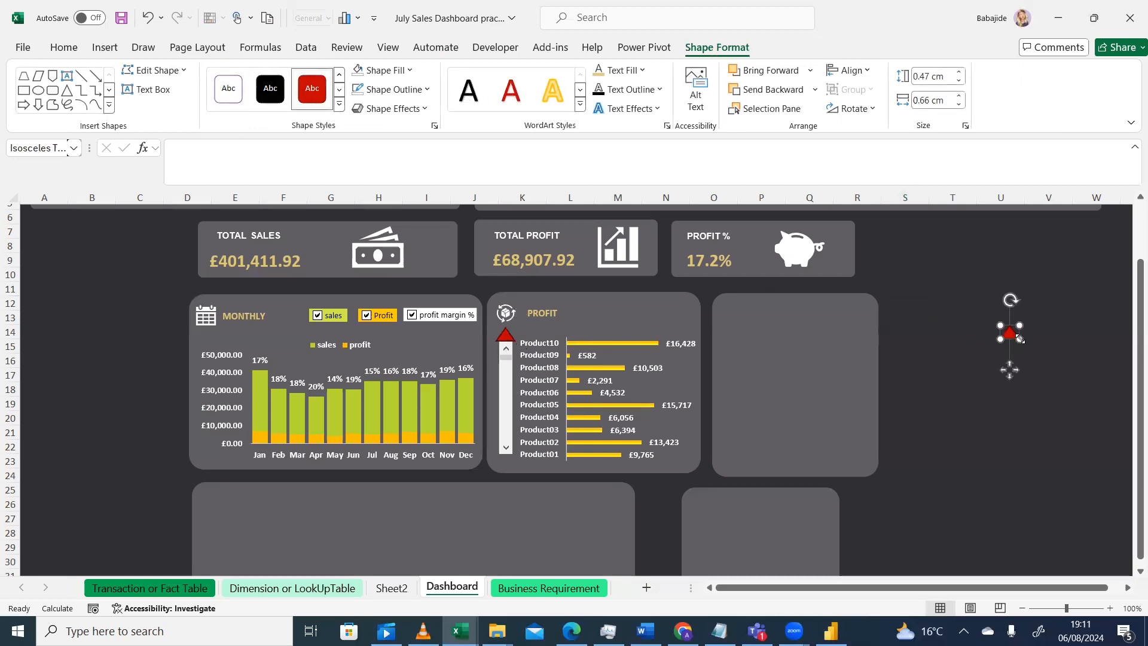
pyautogui.moveTo(1005, 370)
pyautogui.mouseDown()
pyautogui.moveTo(971, 364)
pyautogui.moveTo(1007, 364)
pyautogui.mouseUp()
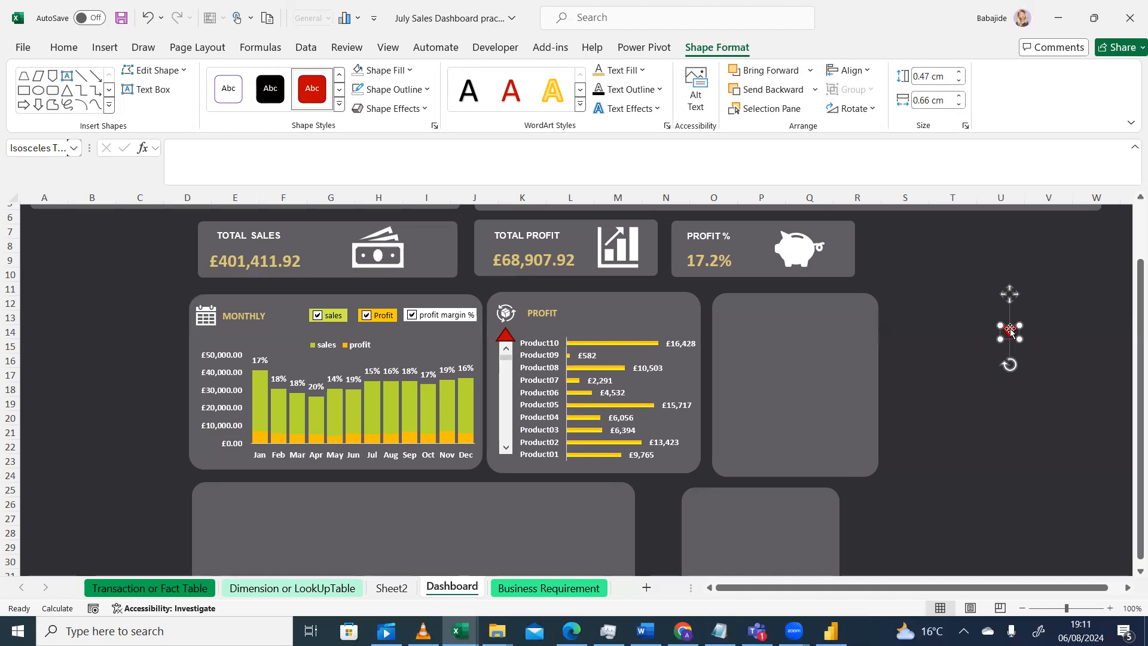
pyautogui.moveTo(1010, 331); pyautogui.dragTo(506, 460)
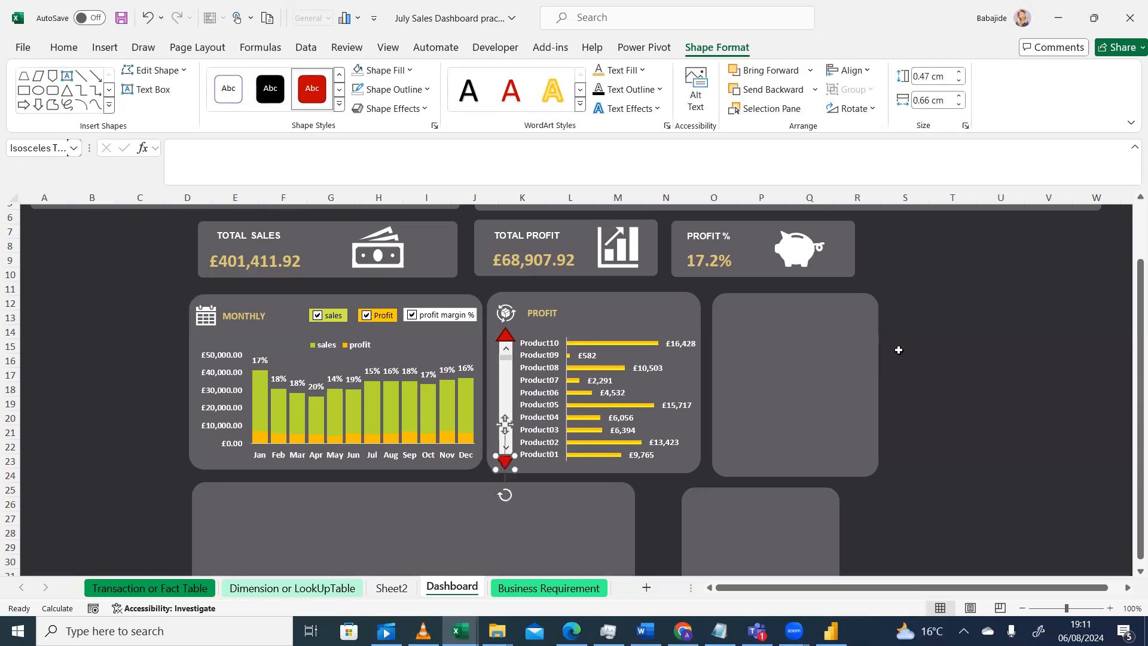
# Fill the upper triangle with the gold theme colour
pyautogui.click(505, 334)
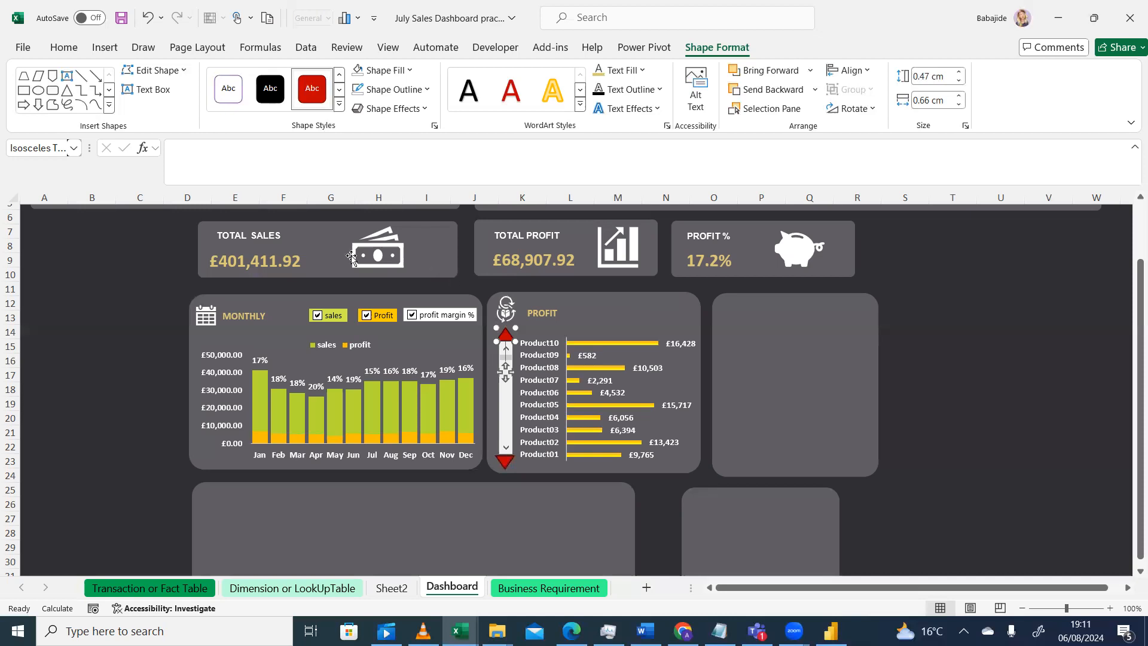
pyautogui.click(60, 48)
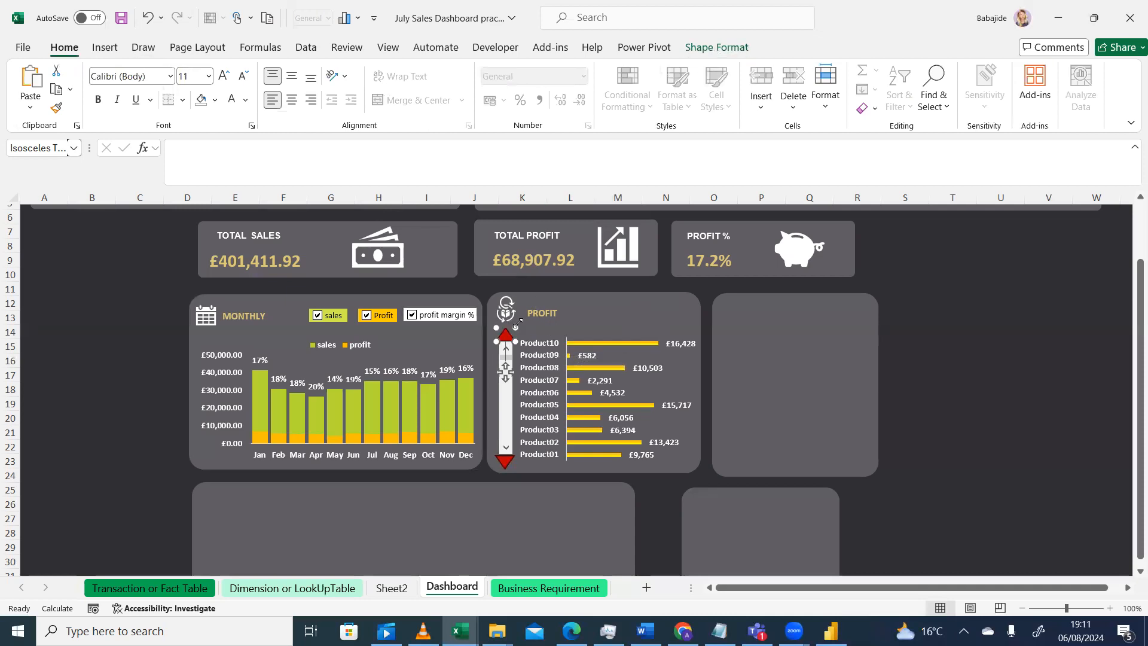
pyautogui.click(716, 47)
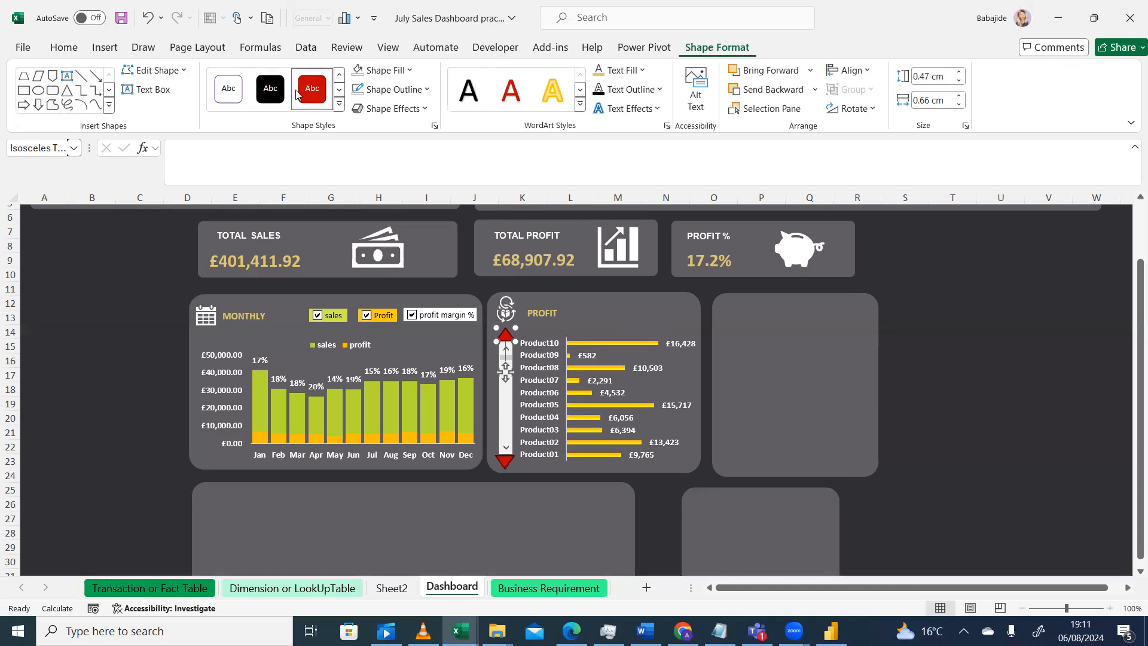
pyautogui.click(411, 71)
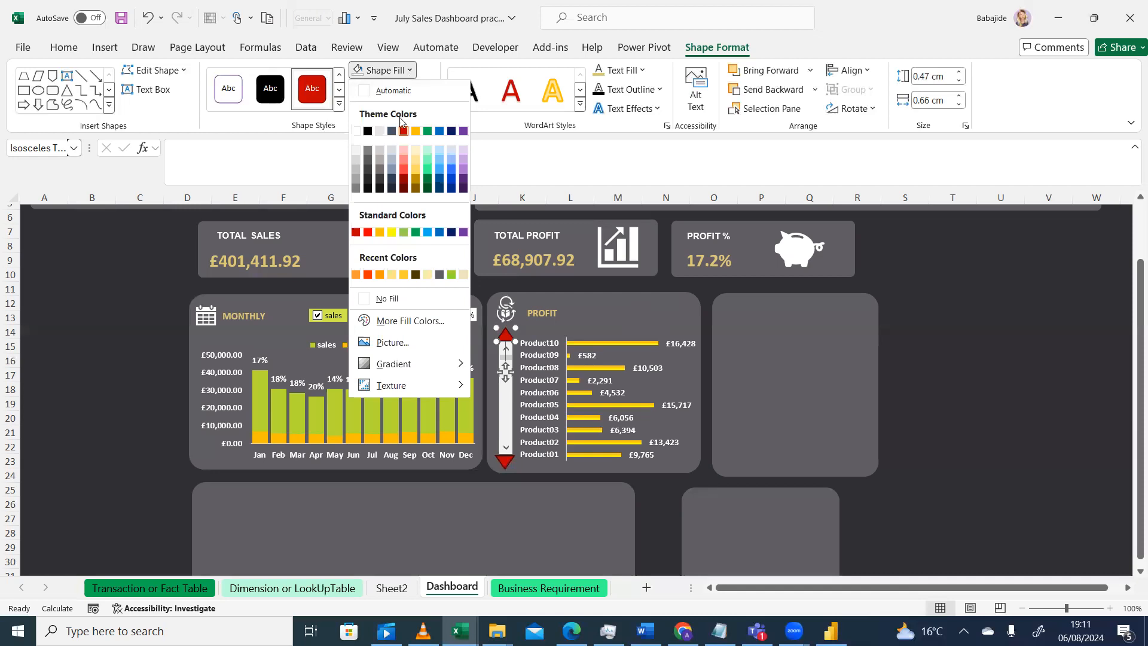
pyautogui.click(402, 168)
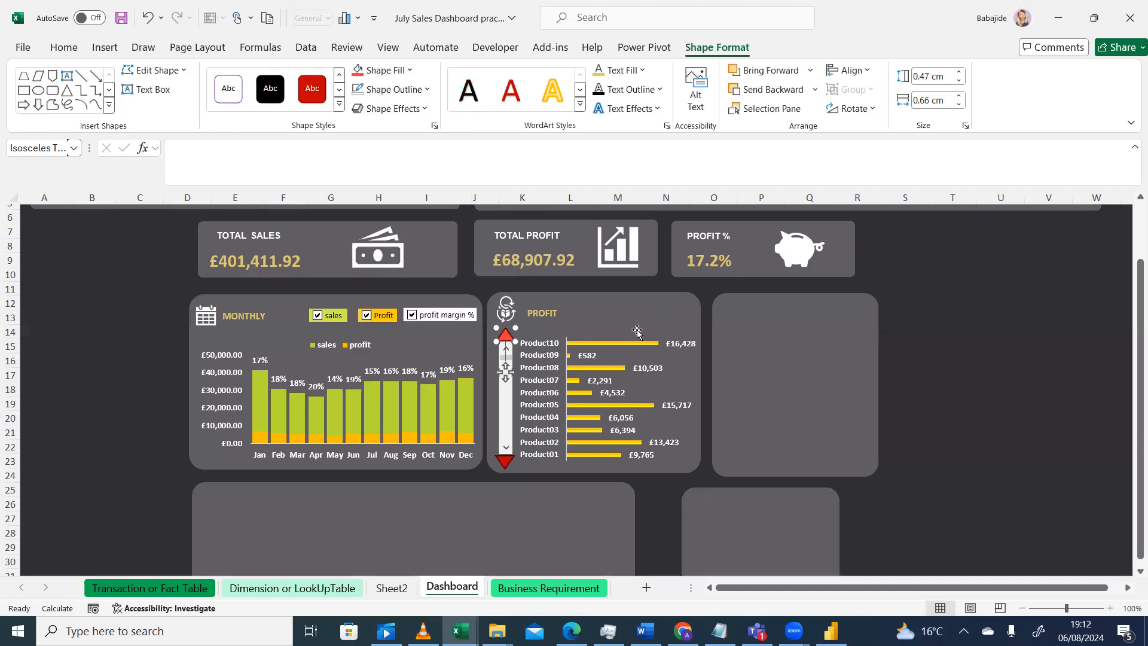
pyautogui.click(410, 70)
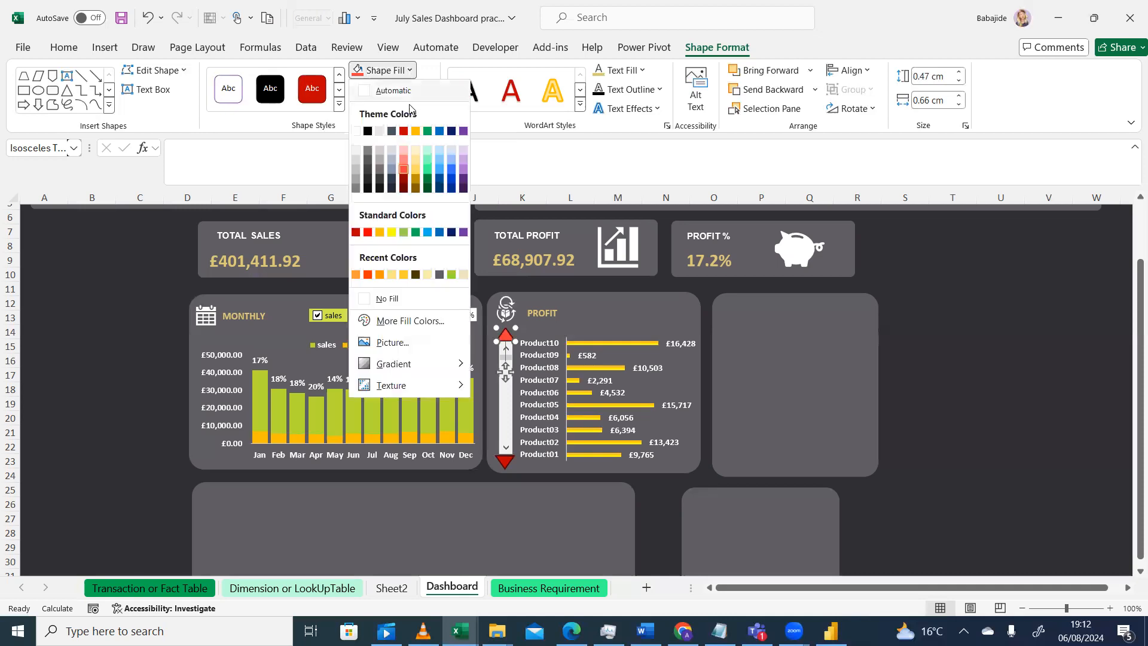
pyautogui.click(428, 163)
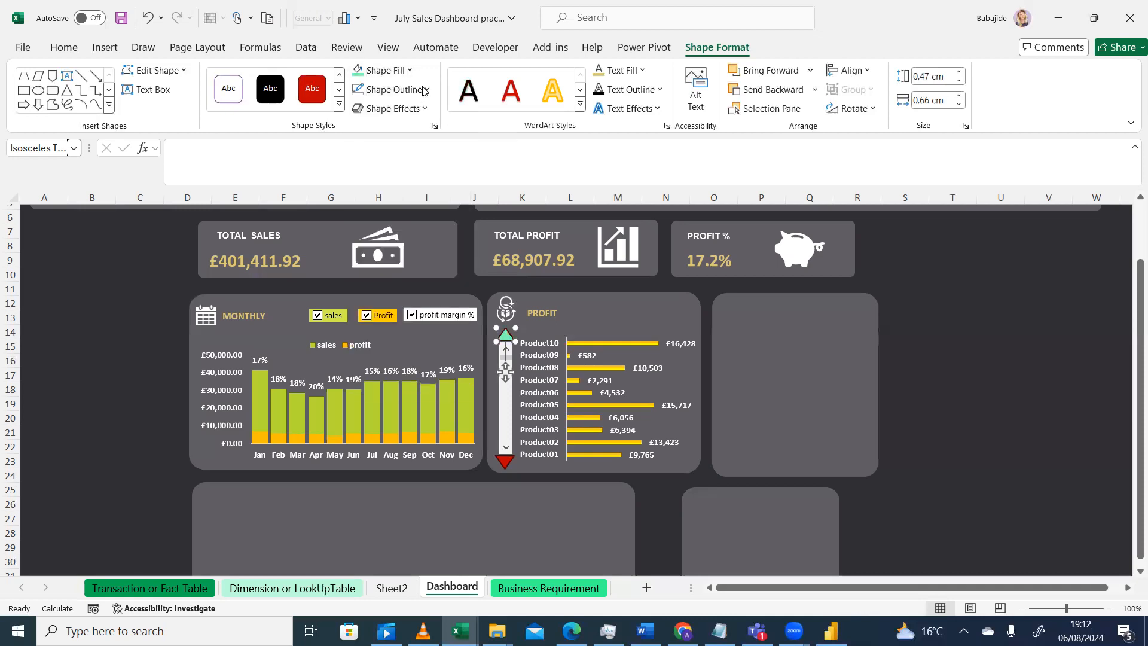
pyautogui.click(410, 70)
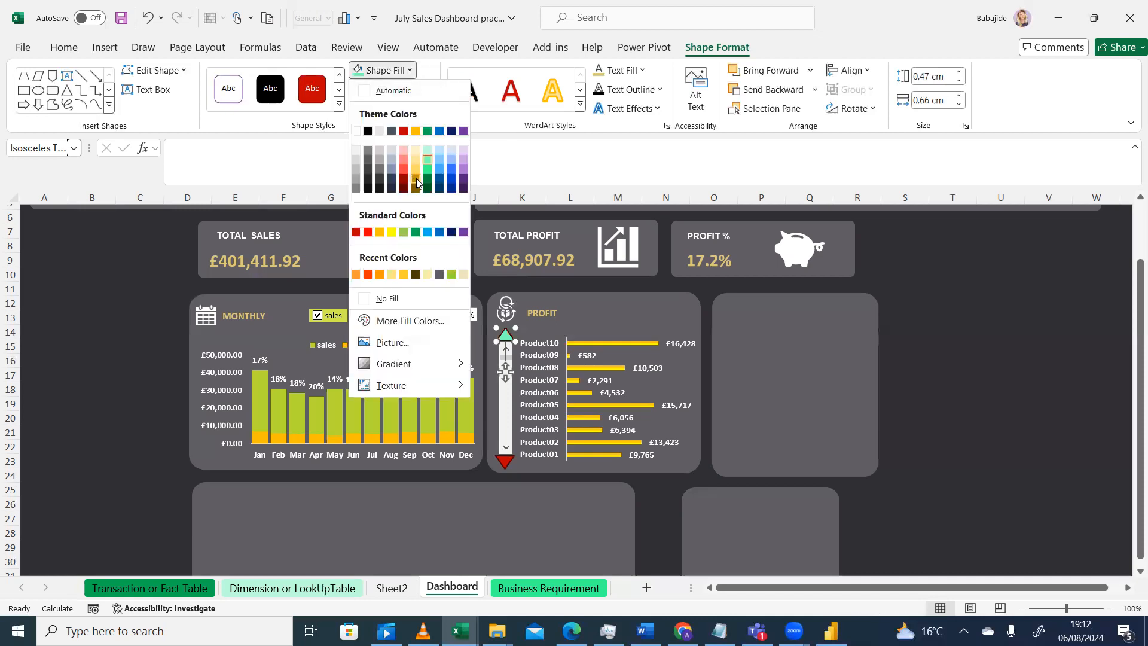
pyautogui.click(417, 184)
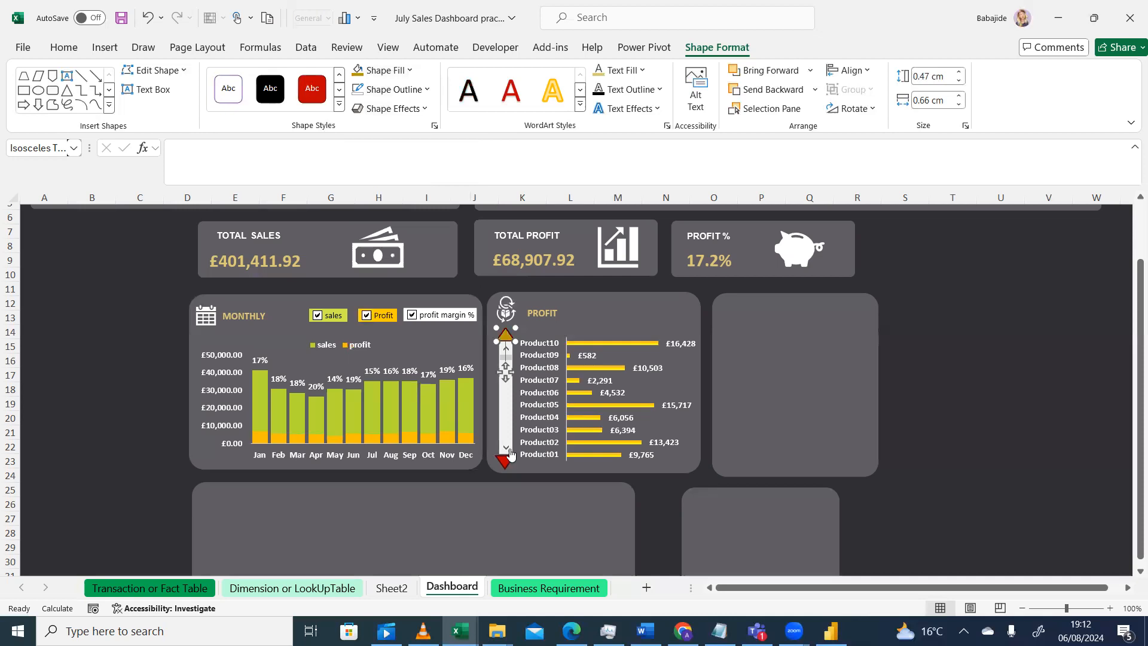
# Copy the upper triangle's formatting onto the lower triangle with Format Painter
pyautogui.click(63, 48)
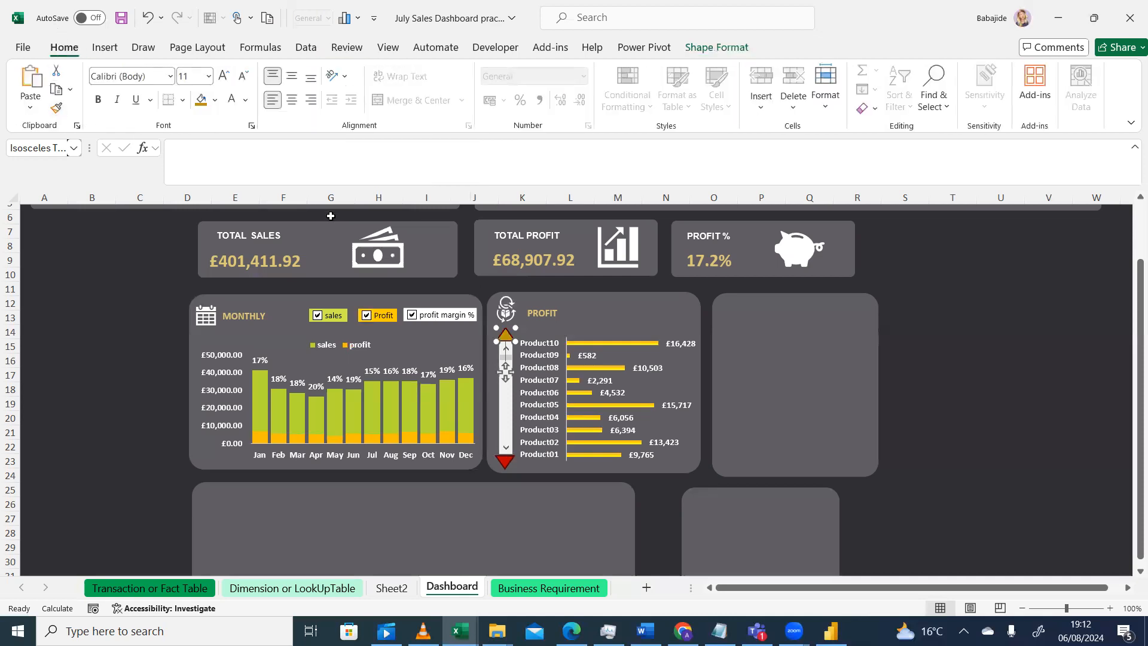
pyautogui.click(57, 108)
pyautogui.click(505, 460)
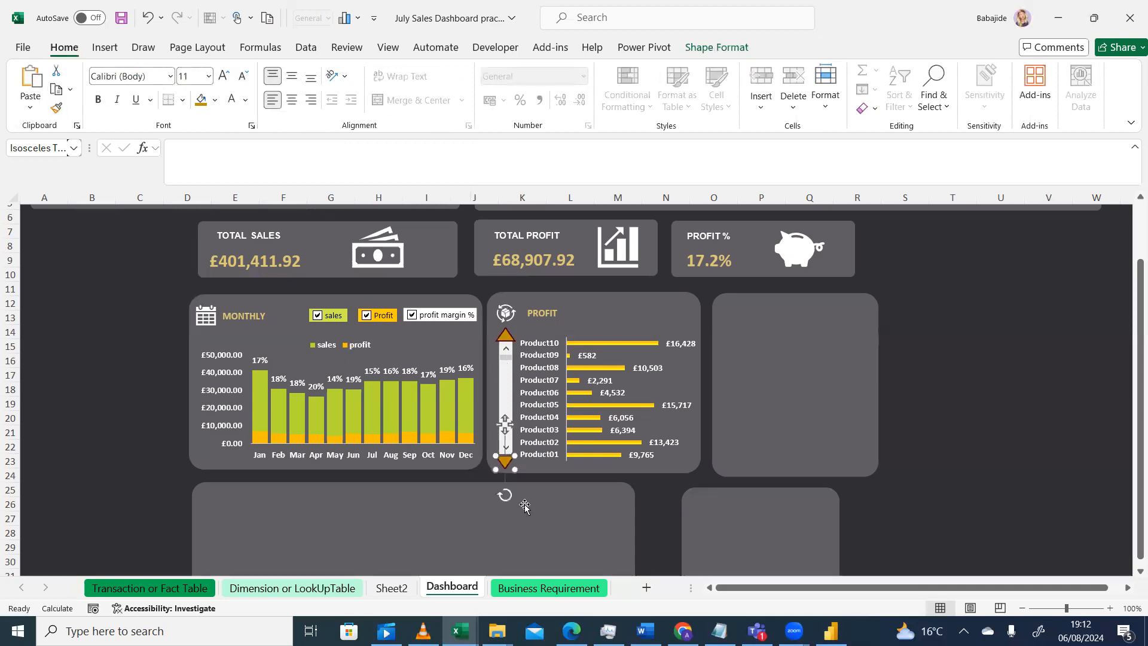
pyautogui.click(590, 520)
pyautogui.click(963, 335)
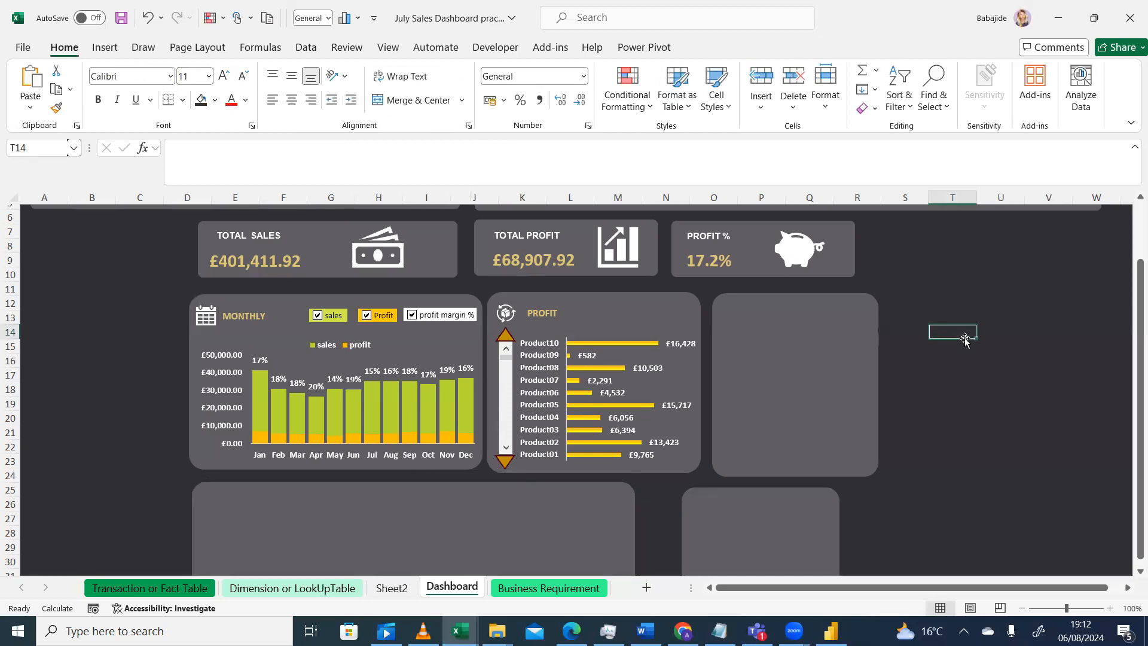
pyautogui.click(622, 315)
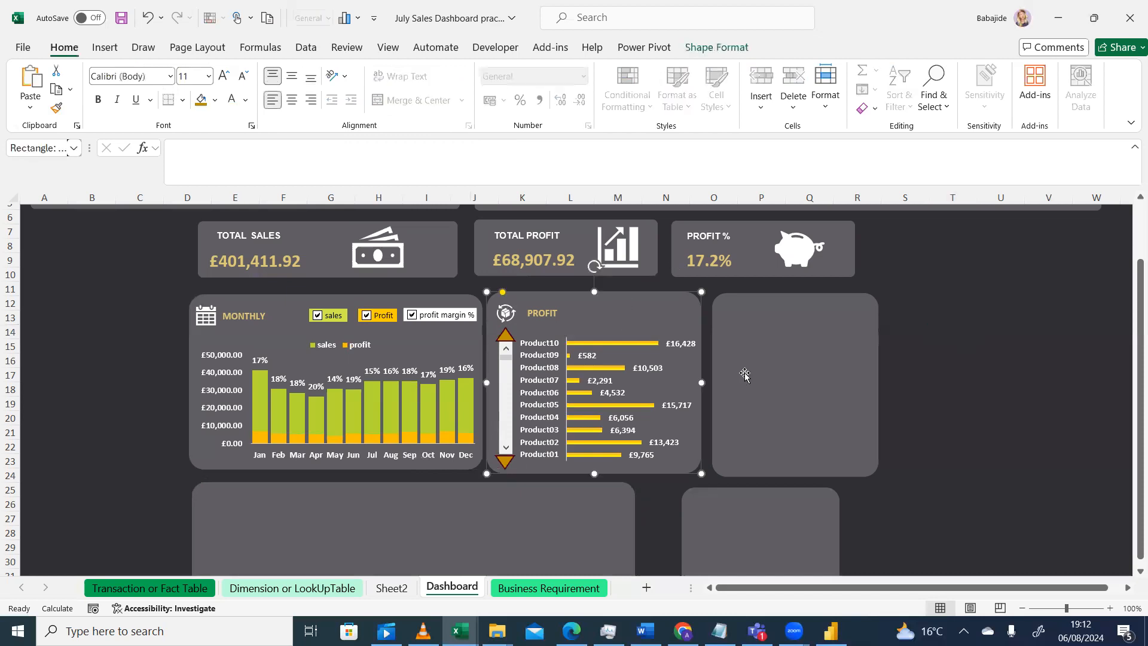
pyautogui.click(952, 353)
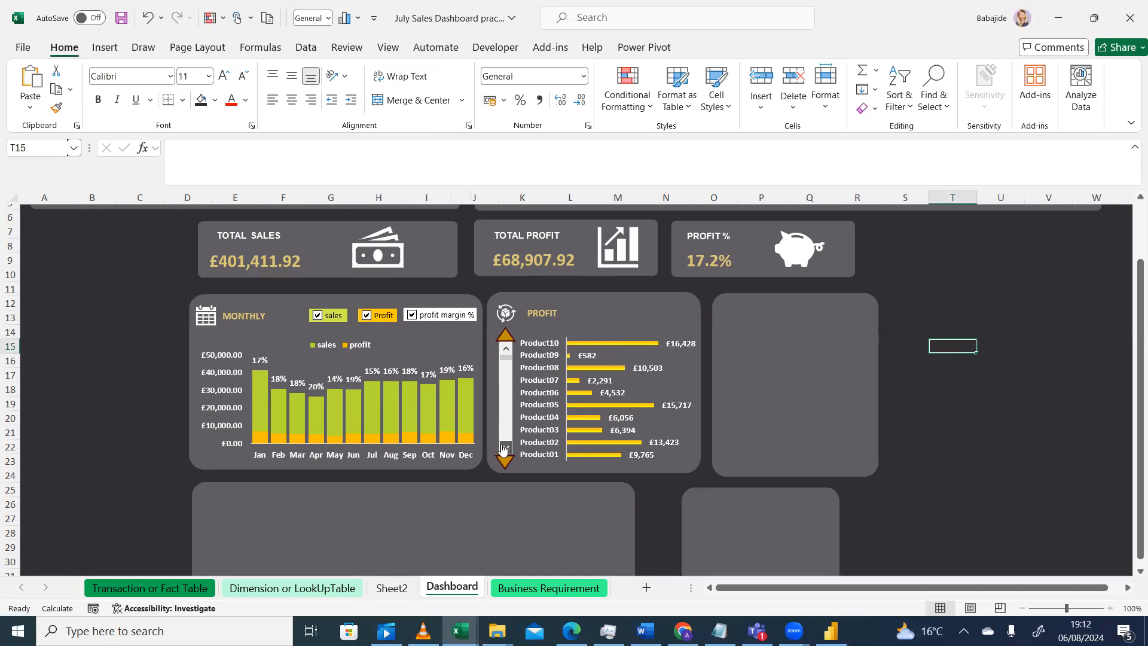
# Test the product chart's scroll bar by scrolling the product list down and up
pyautogui.click(504, 447)
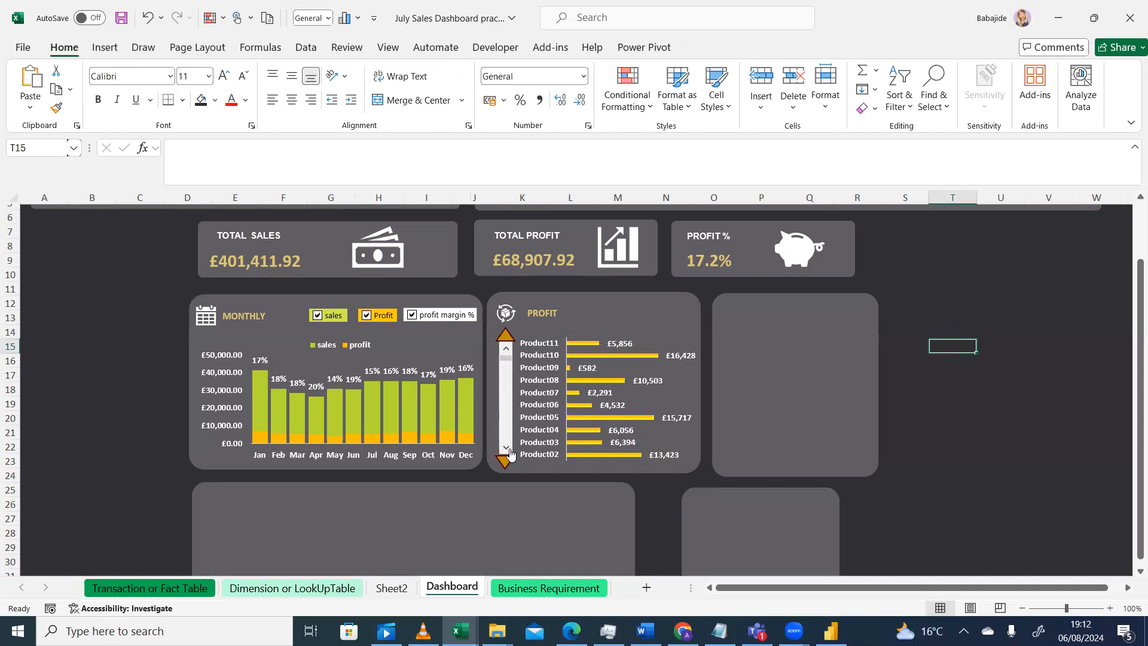
pyautogui.click(504, 349)
pyautogui.click(504, 349)
pyautogui.click(508, 353)
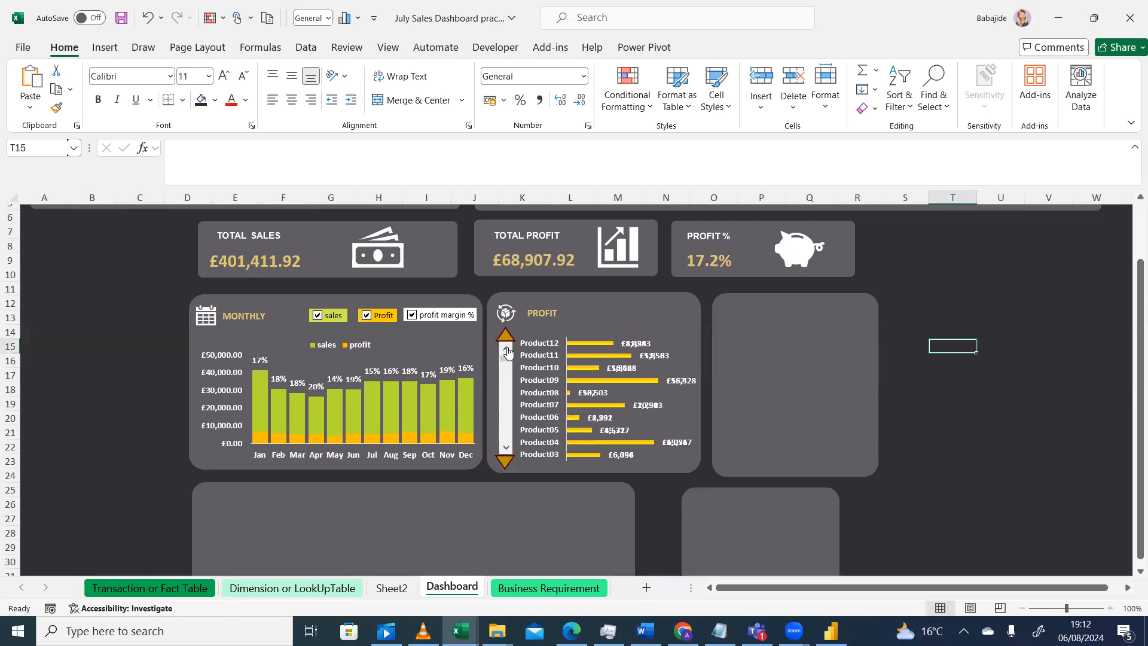
pyautogui.click(508, 353)
pyautogui.click(508, 353)
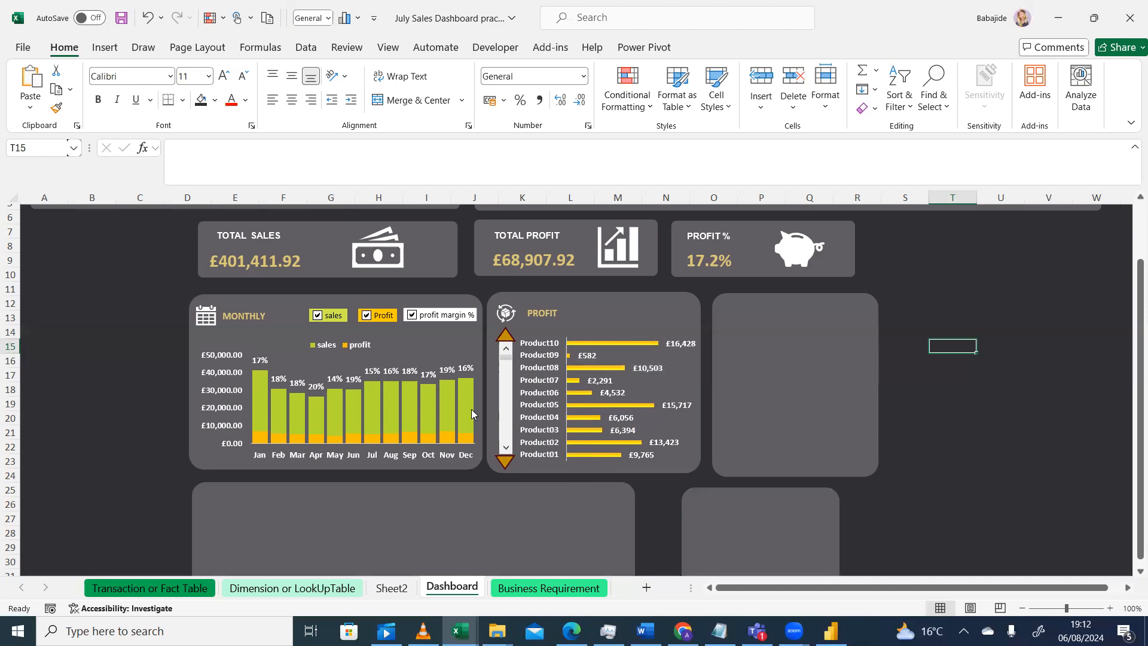
pyautogui.click(504, 450)
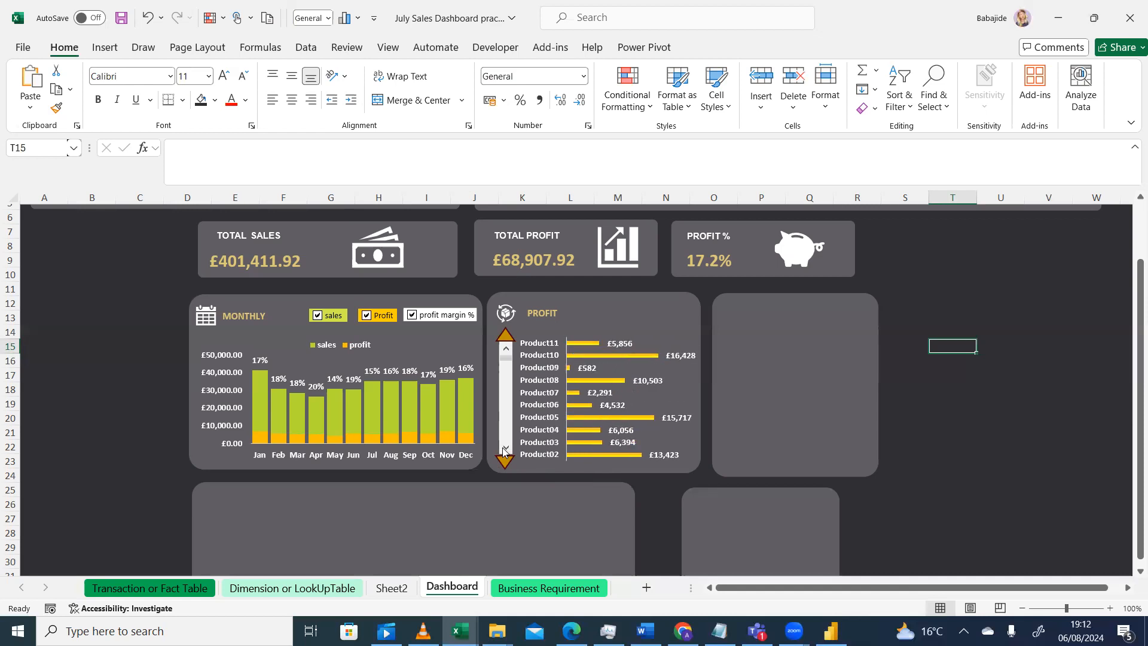
# Set the views per page value on Sheet2 to 5 and return to the Dashboard
pyautogui.click(392, 588)
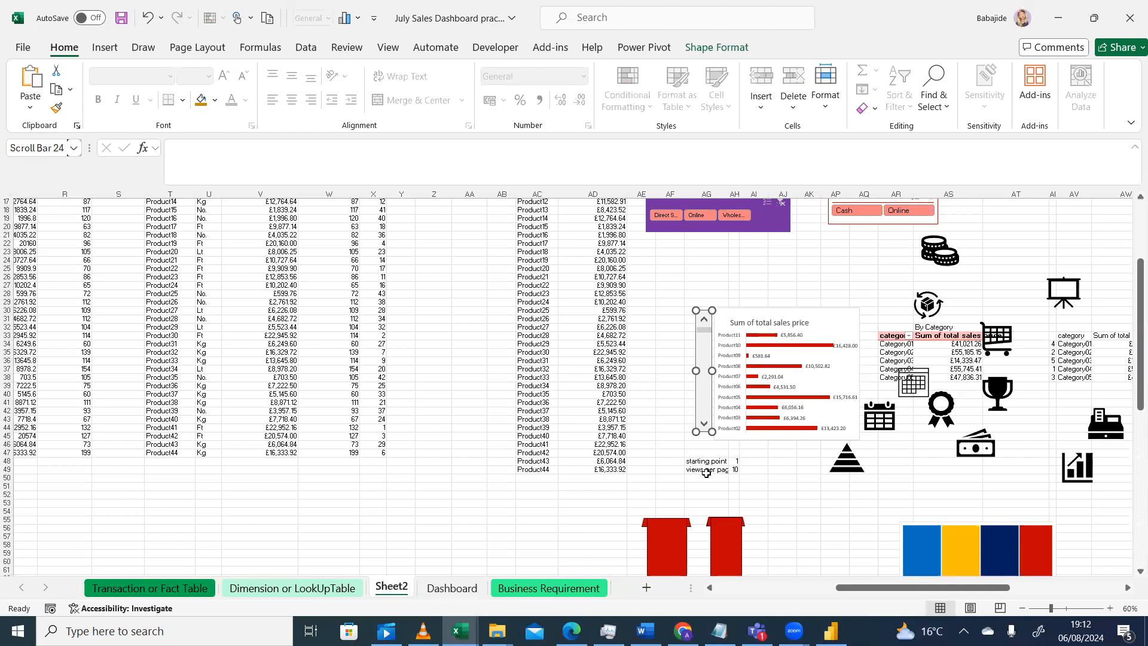
pyautogui.click(735, 469)
pyautogui.write('5')
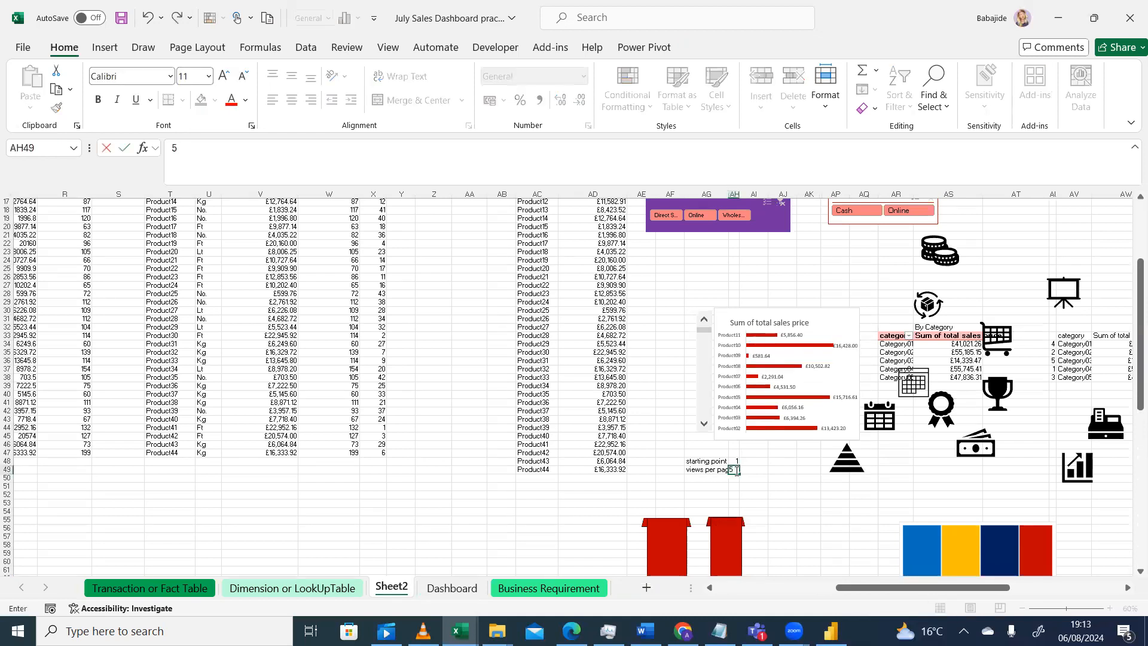
pyautogui.press('Return')
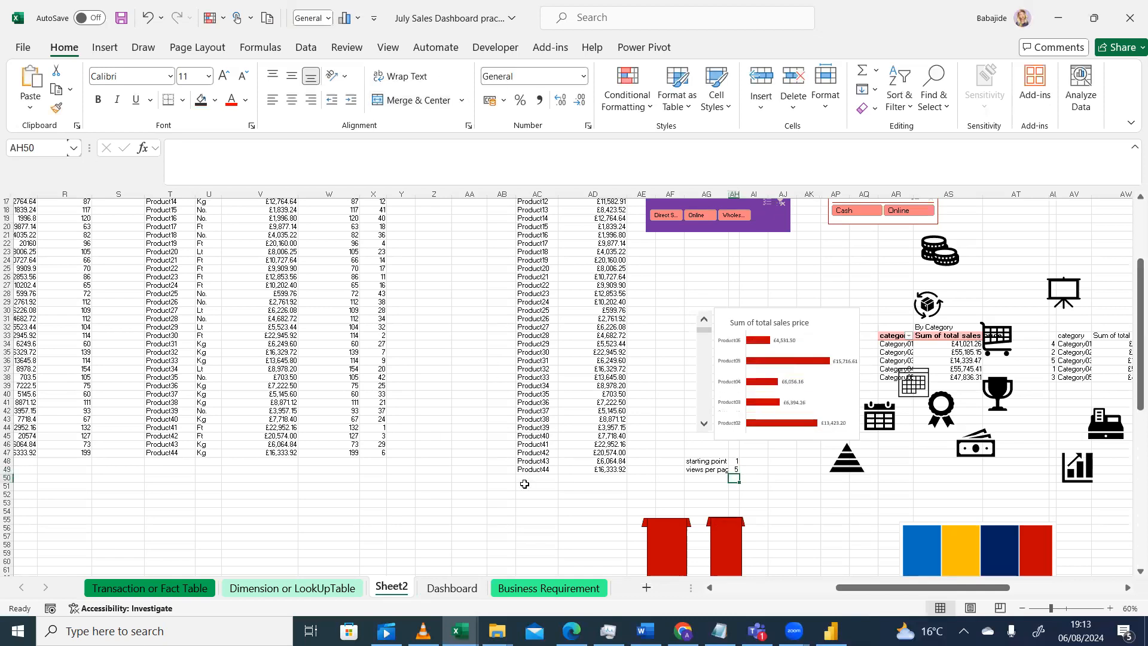
pyautogui.click(455, 588)
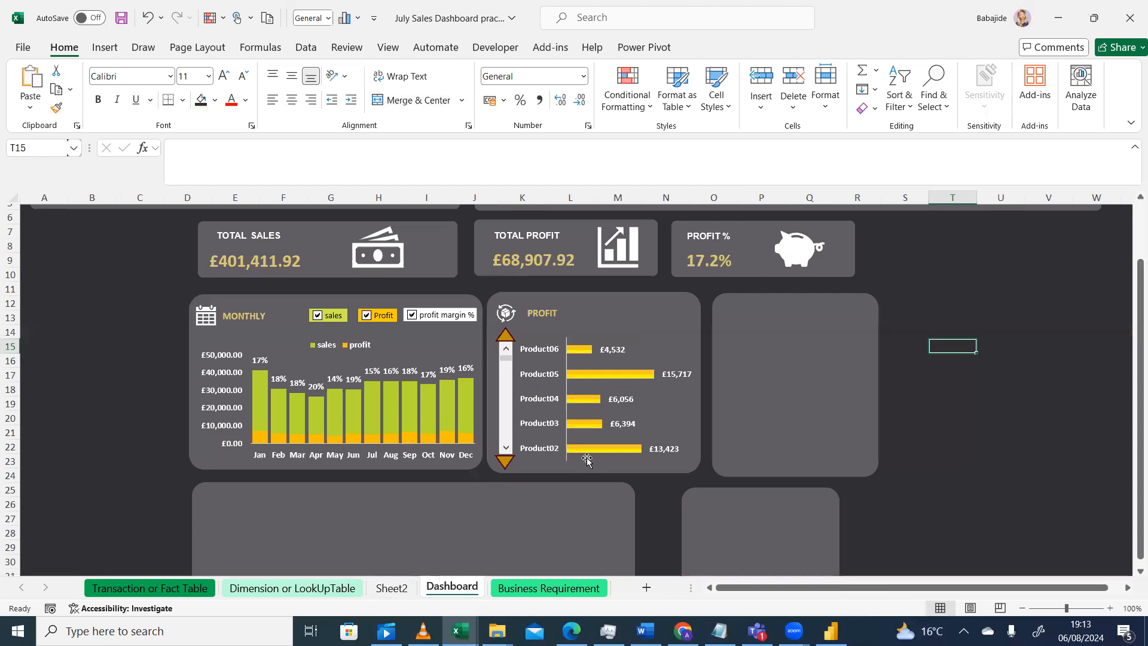
# Scroll the product chart's list down and back up with its scroll bar
pyautogui.click(506, 448)
pyautogui.click(506, 348)
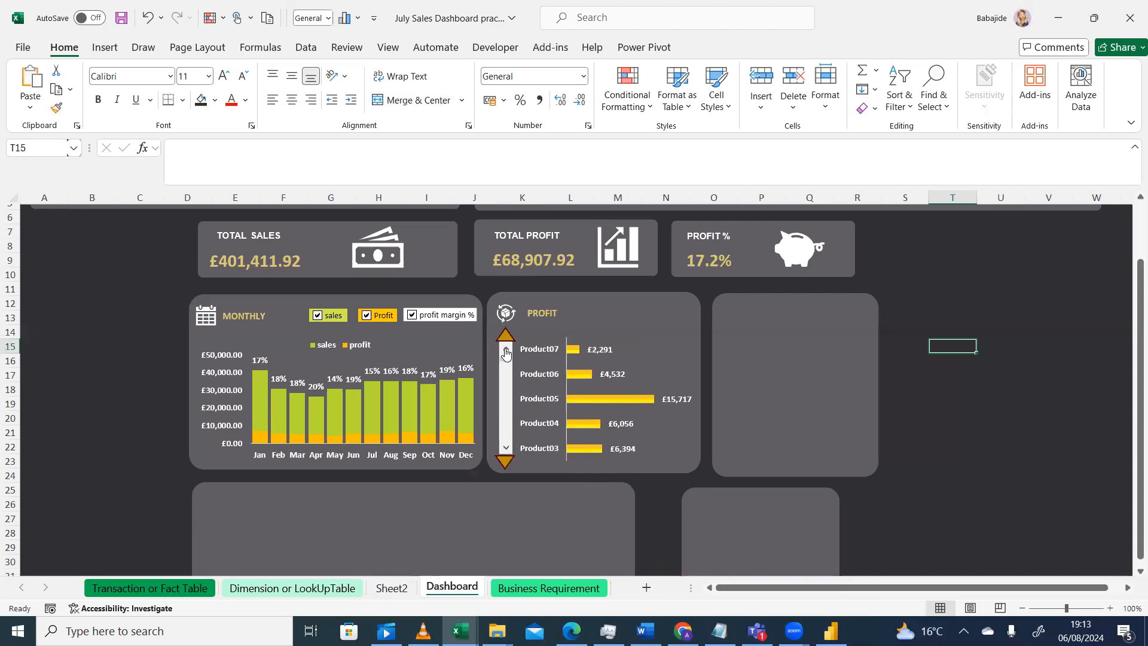
pyautogui.click(506, 348)
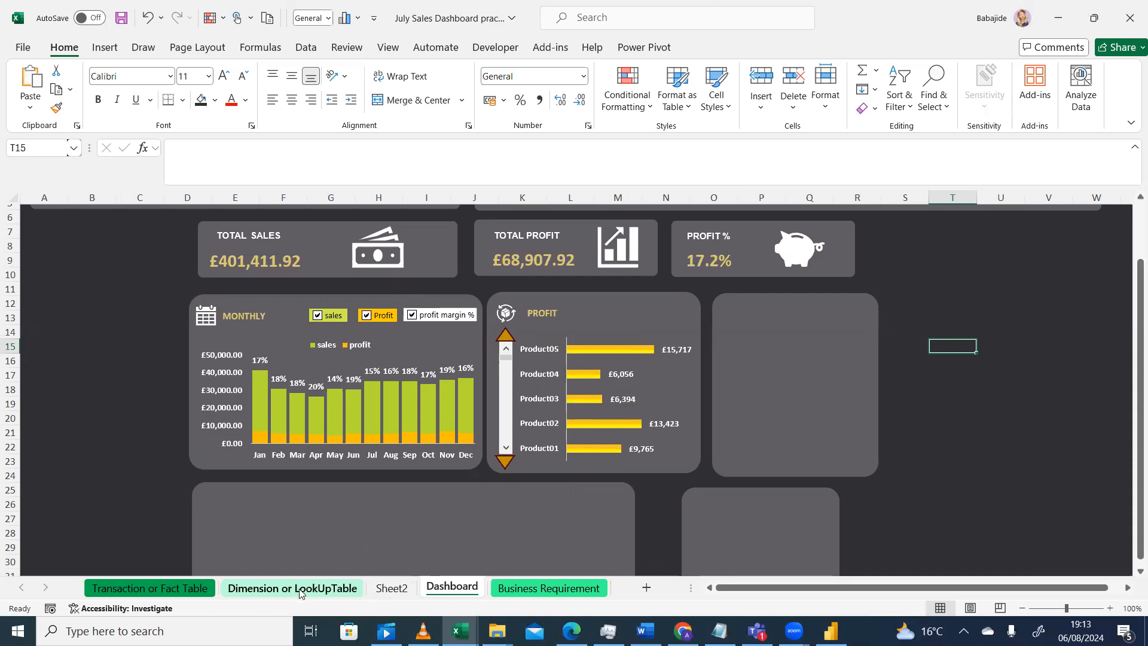
# Set the views per page value on Sheet2 to 10 and return to the Dashboard
pyautogui.click(390, 588)
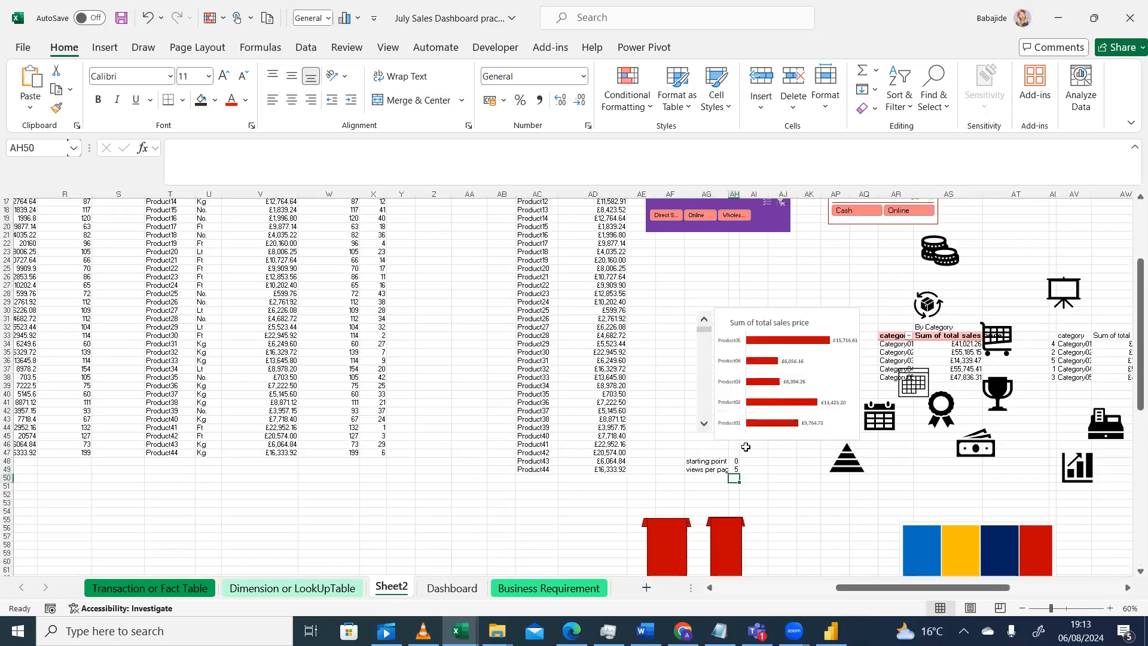
pyautogui.click(735, 470)
pyautogui.write('1')
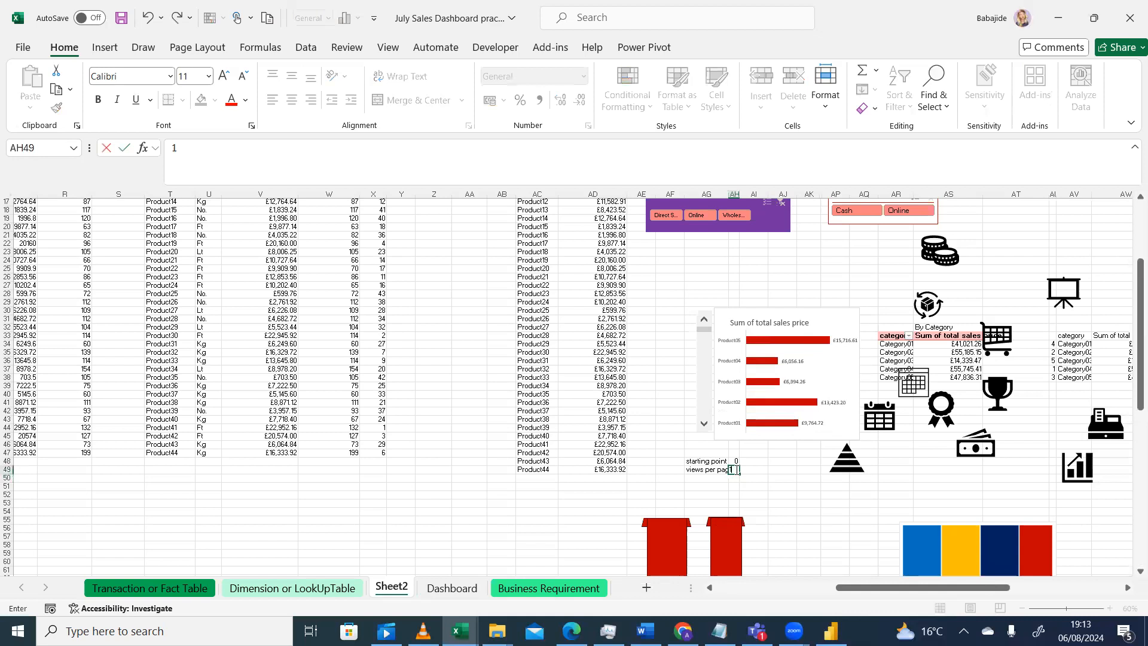
pyautogui.write('0')
pyautogui.press('Return')
pyautogui.click(541, 536)
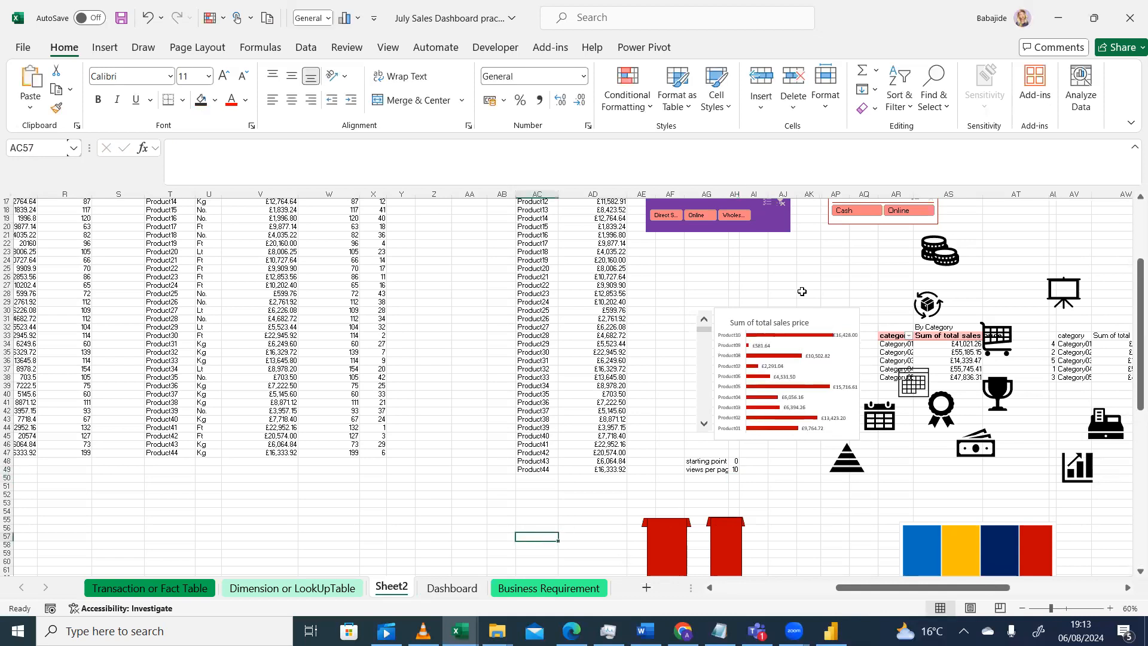
pyautogui.click(447, 589)
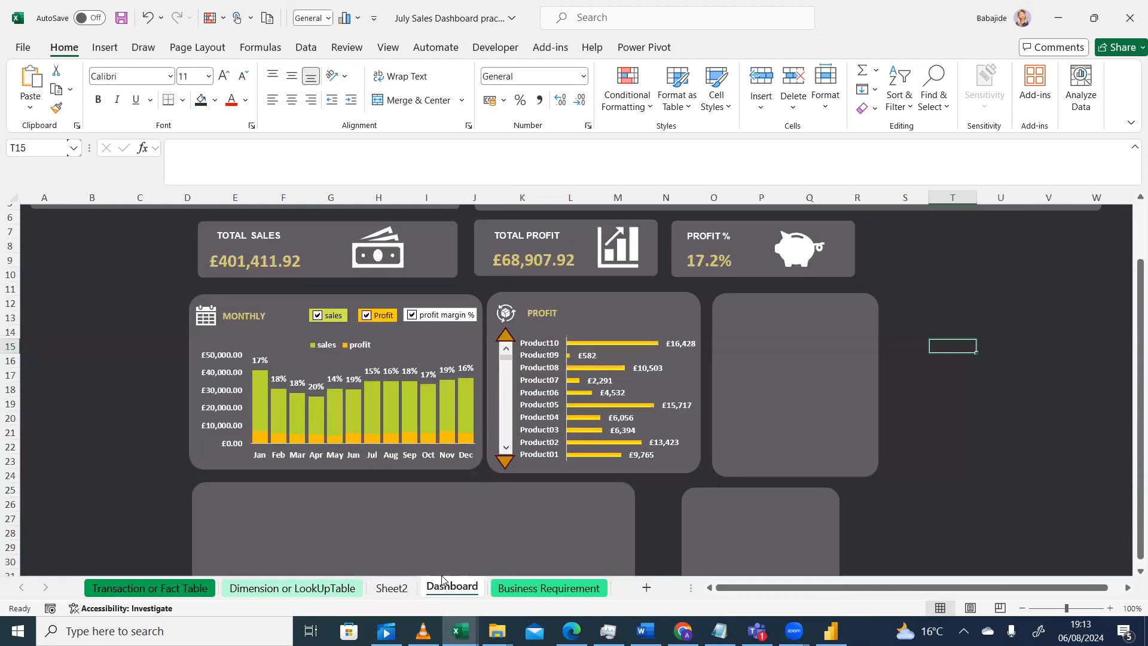
# Inspect the product scroll bar's control settings and cell link in Format Control
pyautogui.click(405, 589)
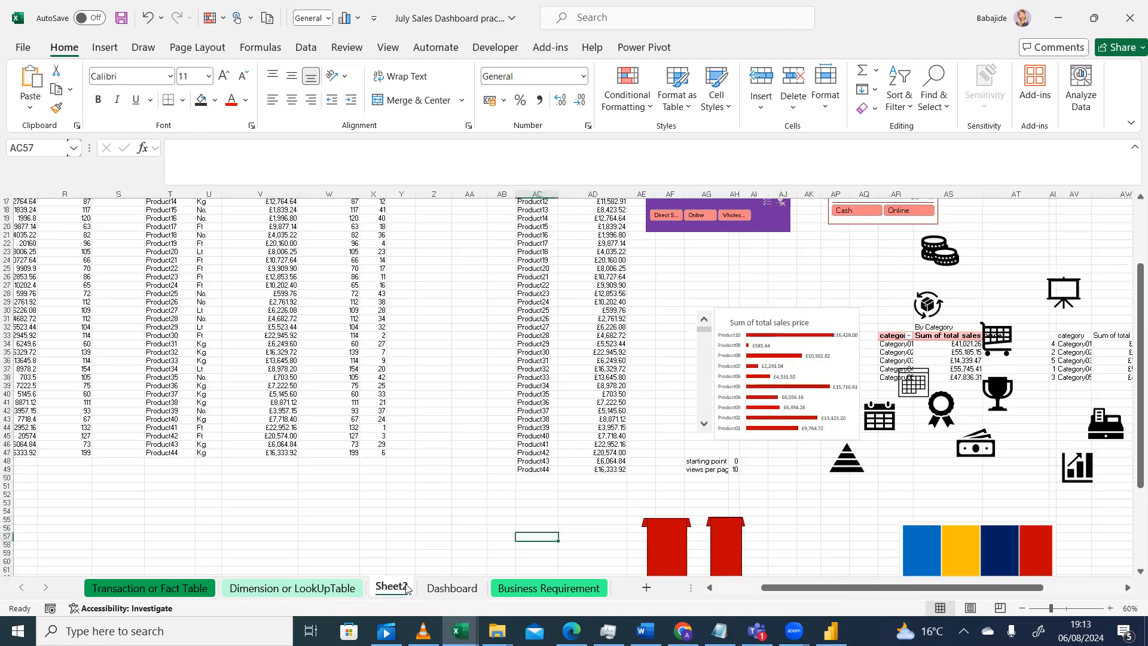
pyautogui.click(449, 587)
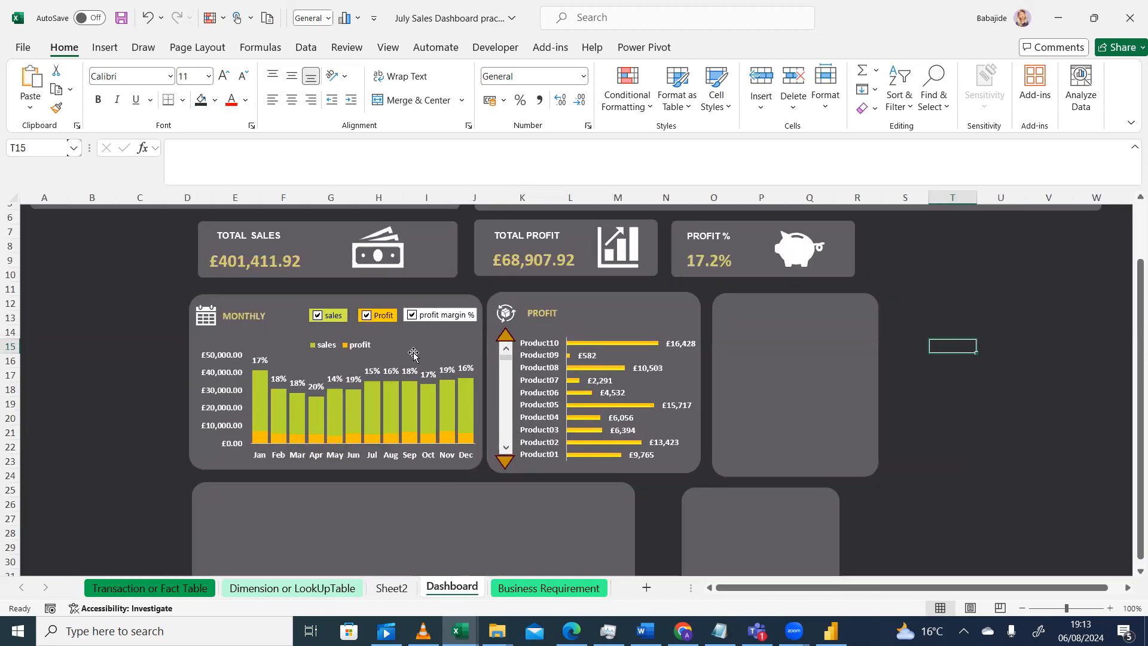
pyautogui.click(396, 588)
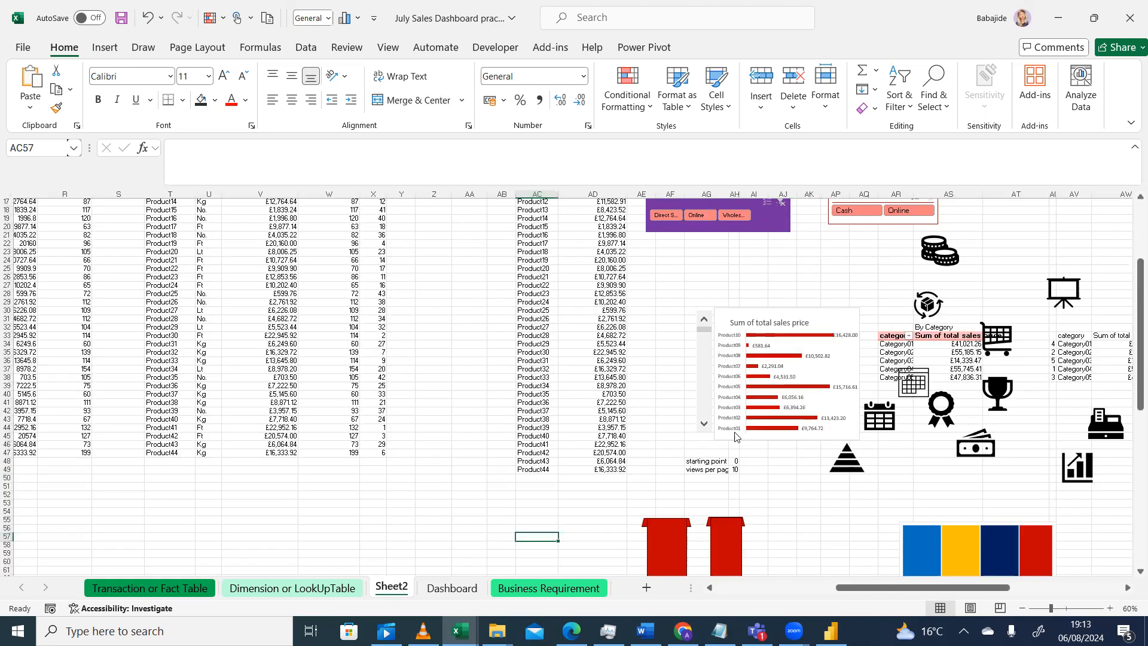
pyautogui.rightClick(706, 395)
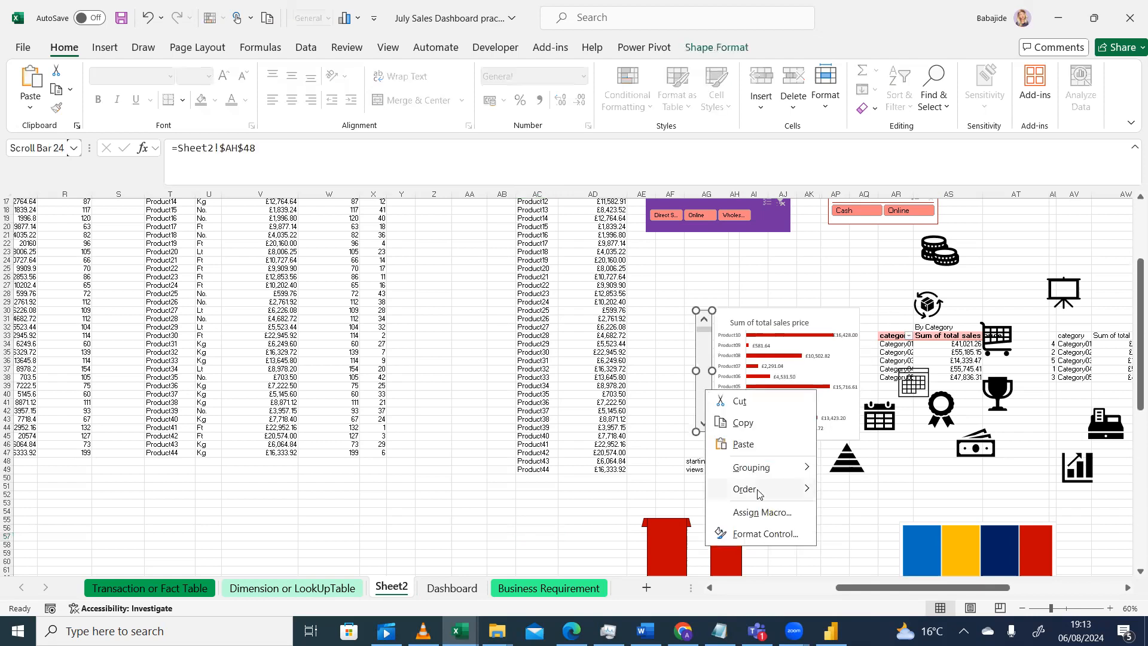
pyautogui.click(752, 536)
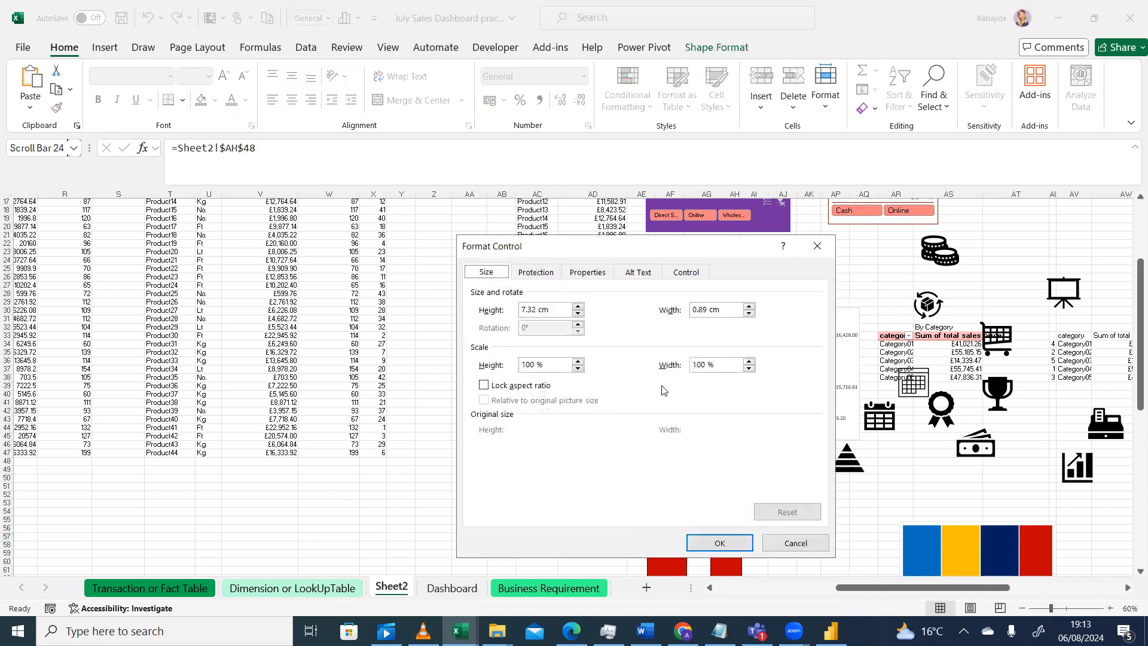
pyautogui.click(695, 273)
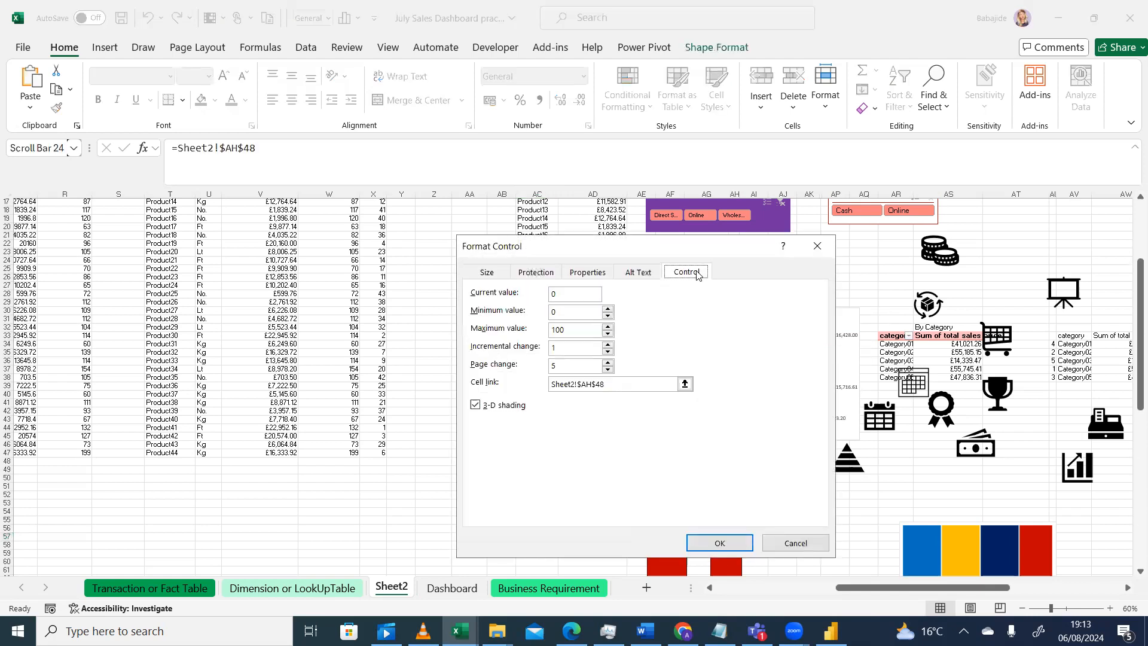
pyautogui.click(581, 384)
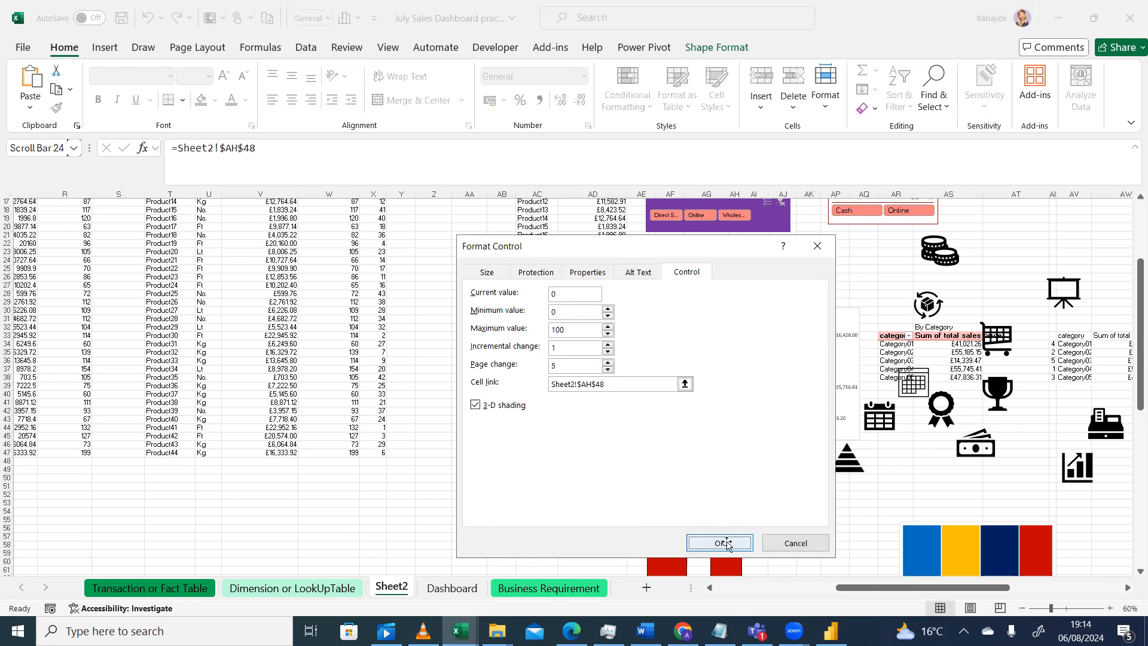
pyautogui.click(721, 543)
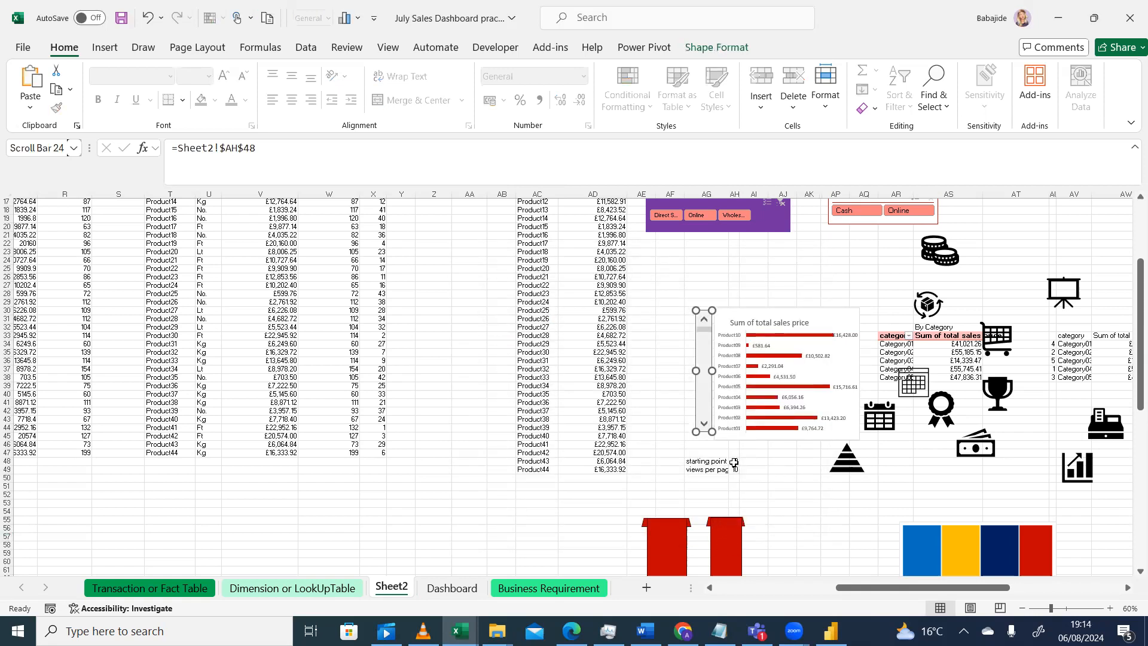
# Examine the starting point cell and the OFFSET formulas feeding the product chart on Sheet2
pyautogui.click(733, 463)
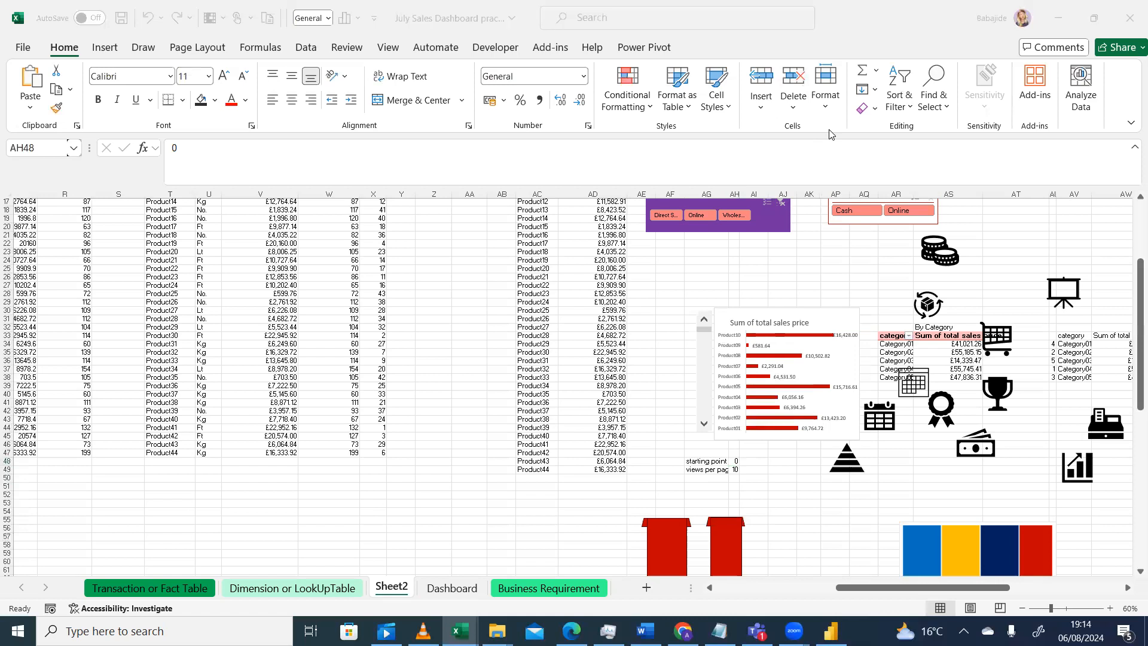
pyautogui.click(735, 462)
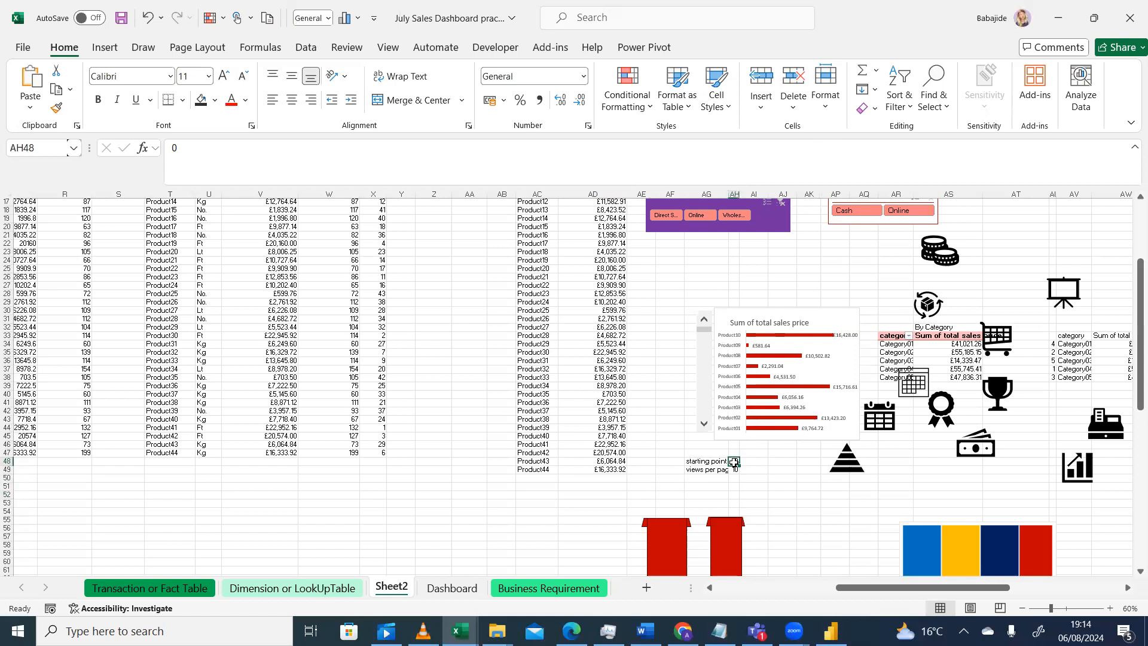
pyautogui.rightClick(733, 461)
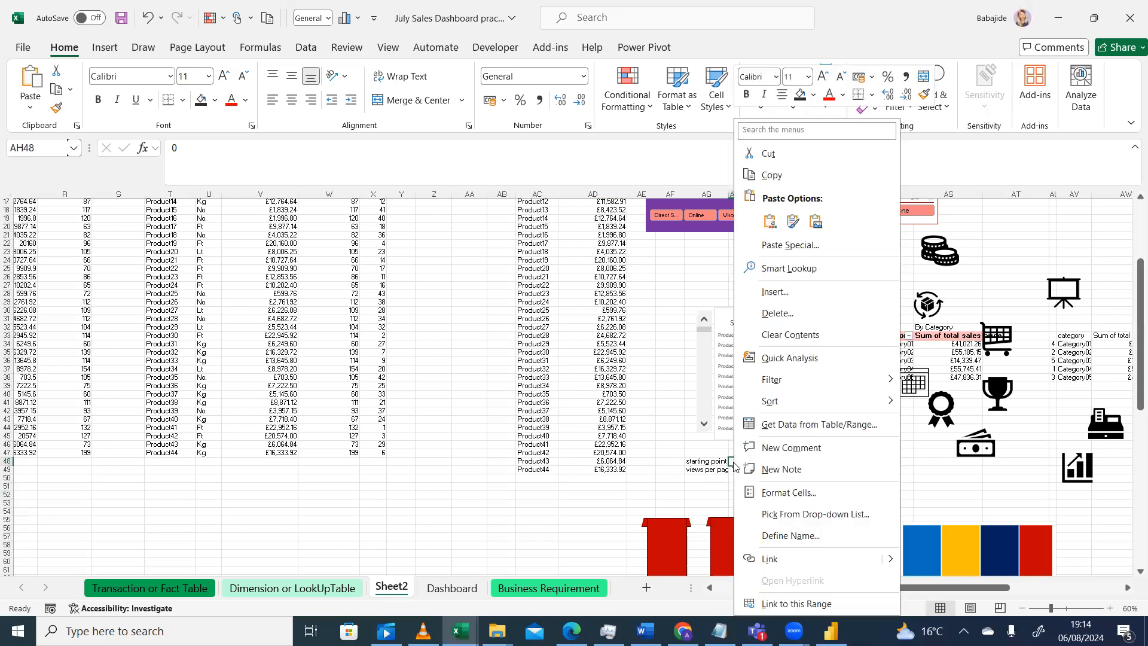
pyautogui.click(549, 510)
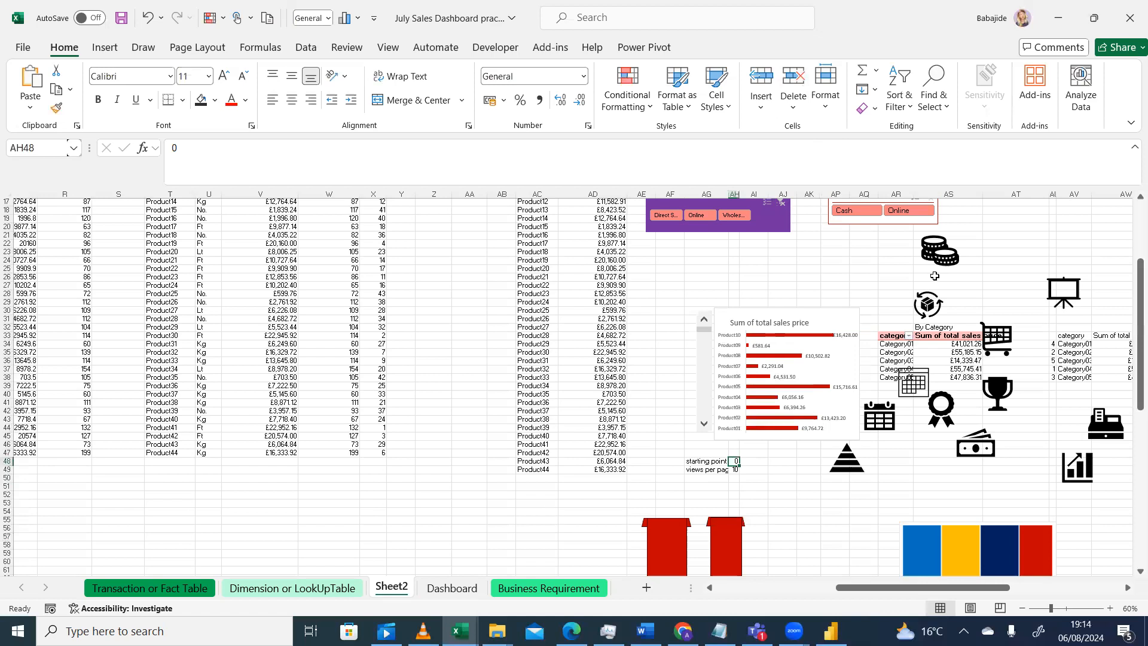
pyautogui.click(934, 337)
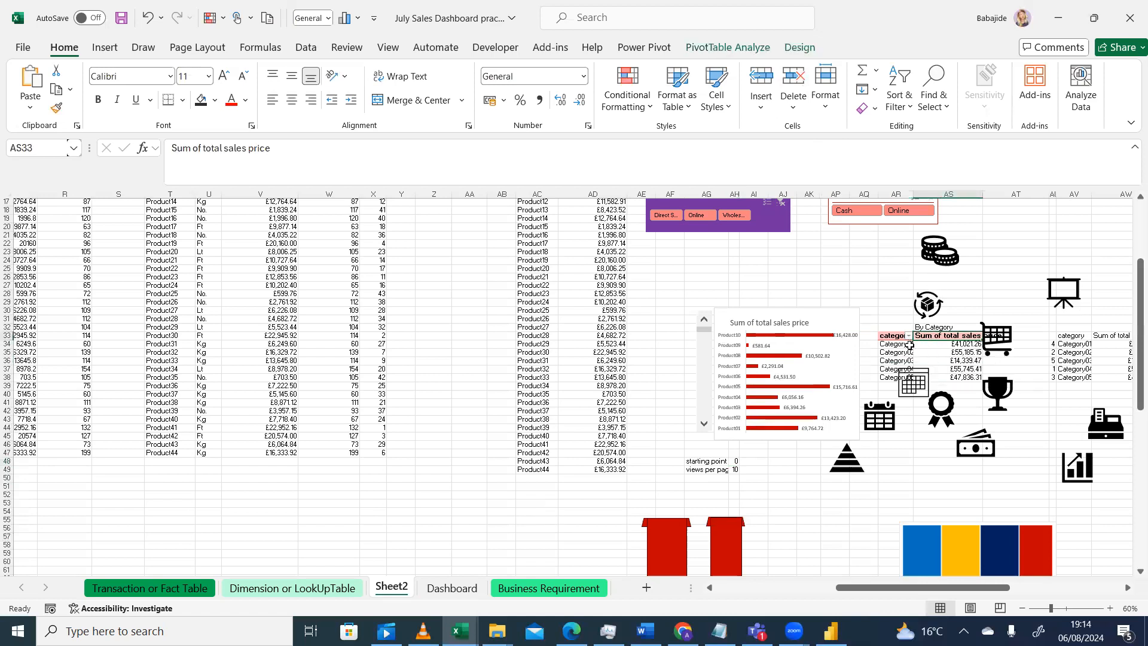
pyautogui.moveTo(996, 192); pyautogui.dragTo(1013, 193)
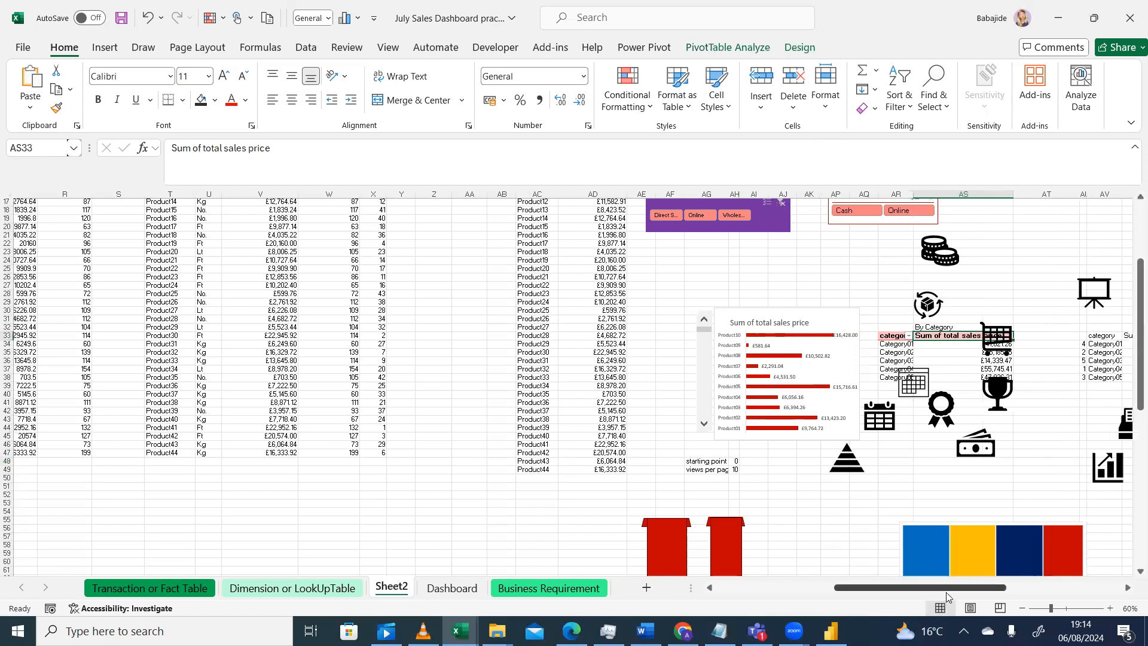
pyautogui.moveTo(957, 591); pyautogui.dragTo(955, 591)
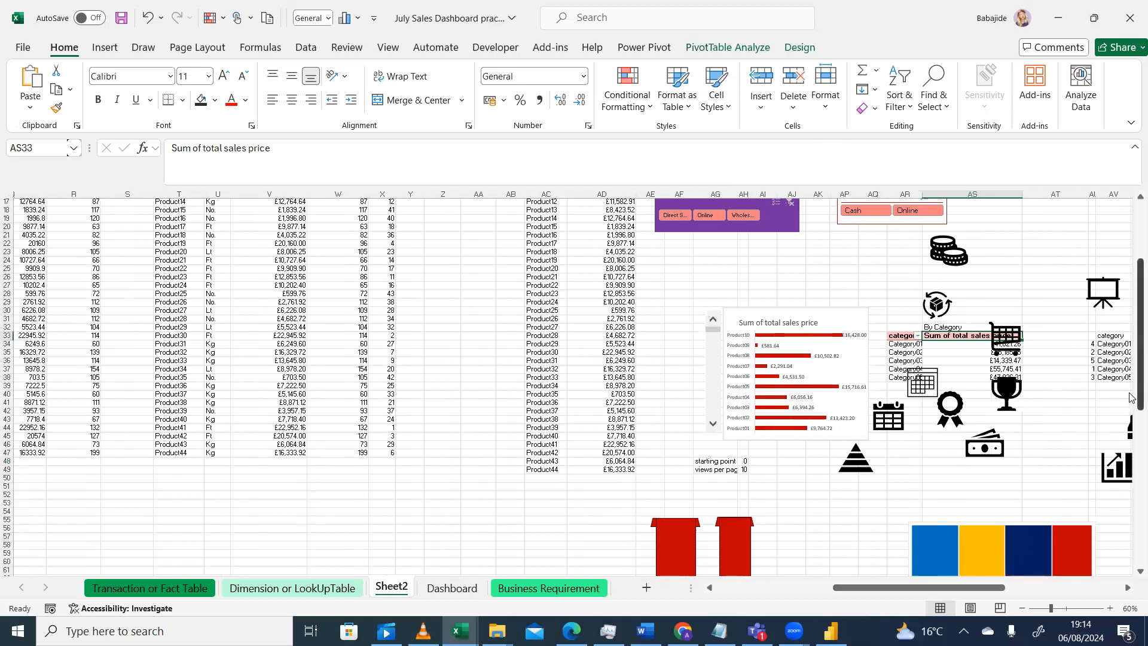
pyautogui.moveTo(1131, 406)
pyautogui.mouseDown()
pyautogui.moveTo(1132, 367)
pyautogui.moveTo(1131, 419)
pyautogui.mouseUp()
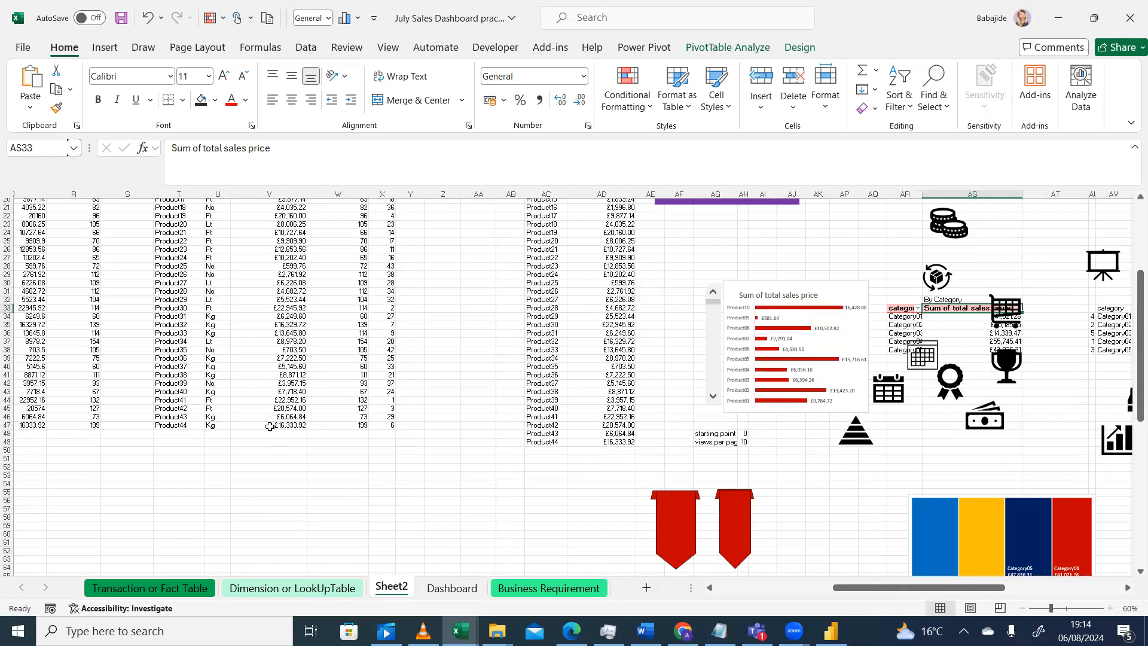
pyautogui.click(7, 434)
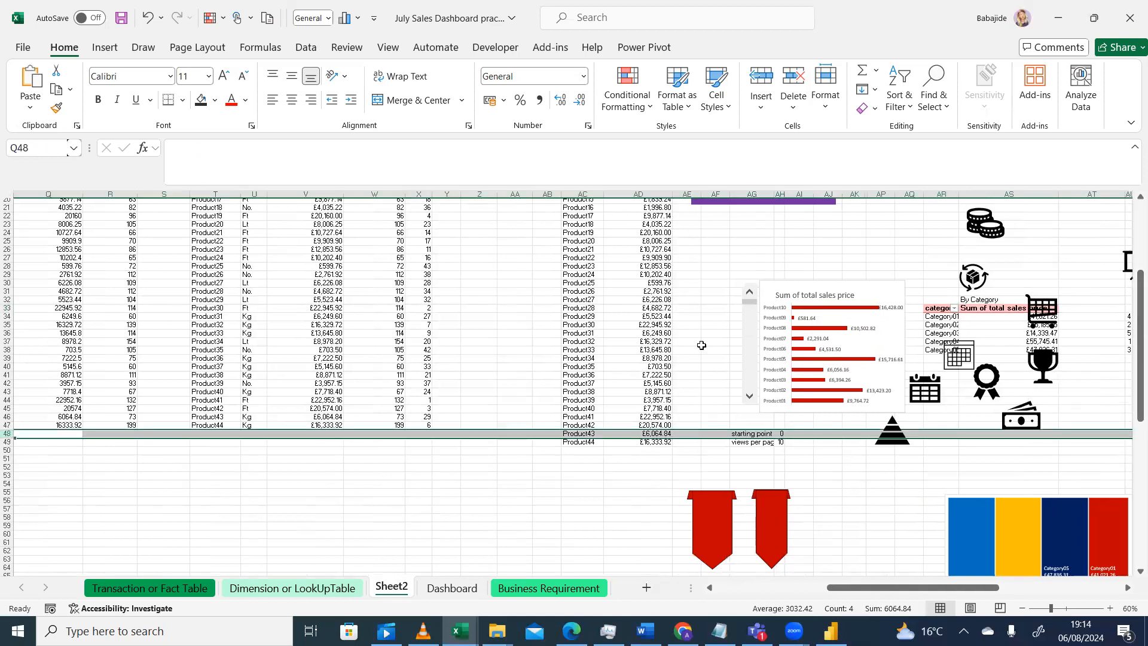
pyautogui.click(818, 476)
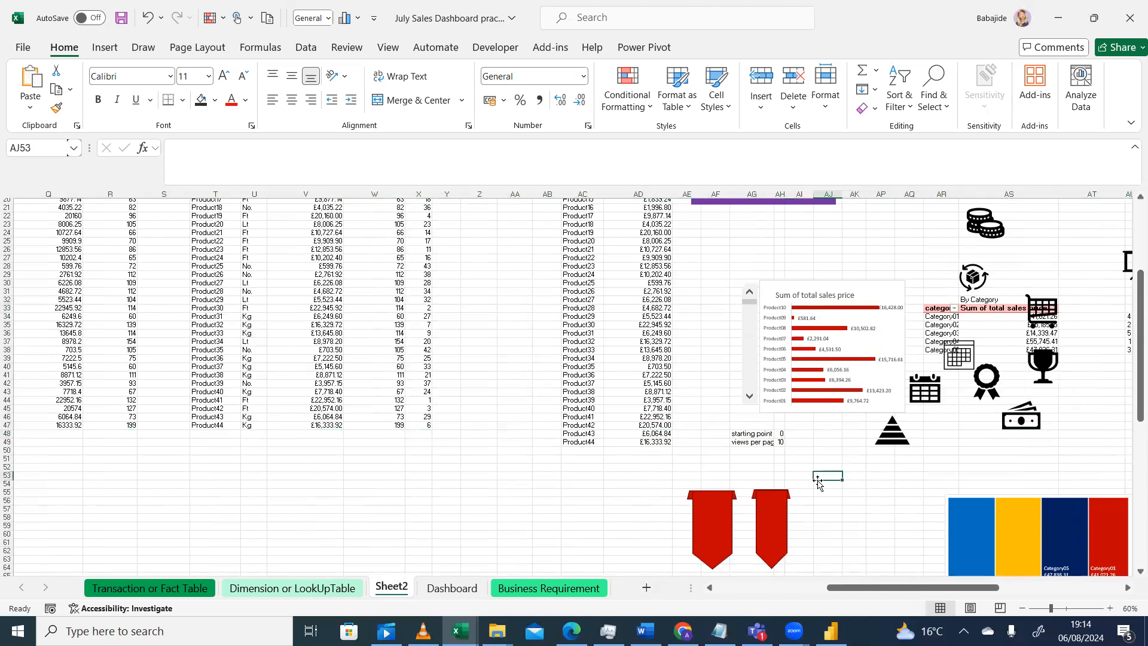
pyautogui.moveTo(935, 587); pyautogui.dragTo(910, 585)
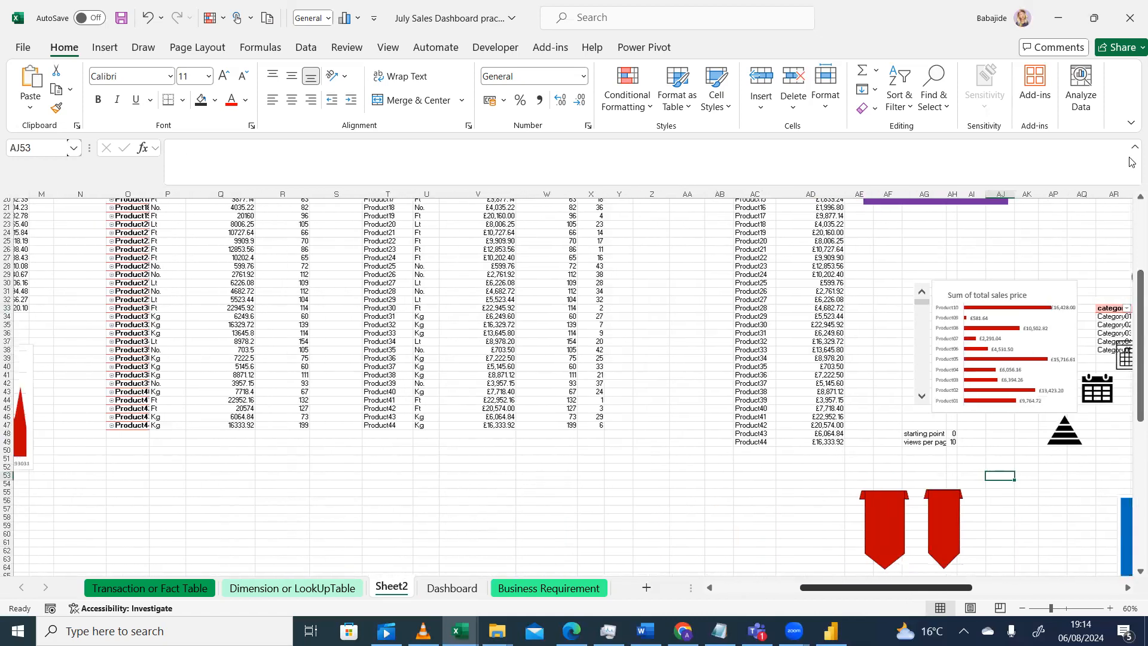
pyautogui.moveTo(1141, 278); pyautogui.dragTo(1130, 191)
pyautogui.click(751, 244)
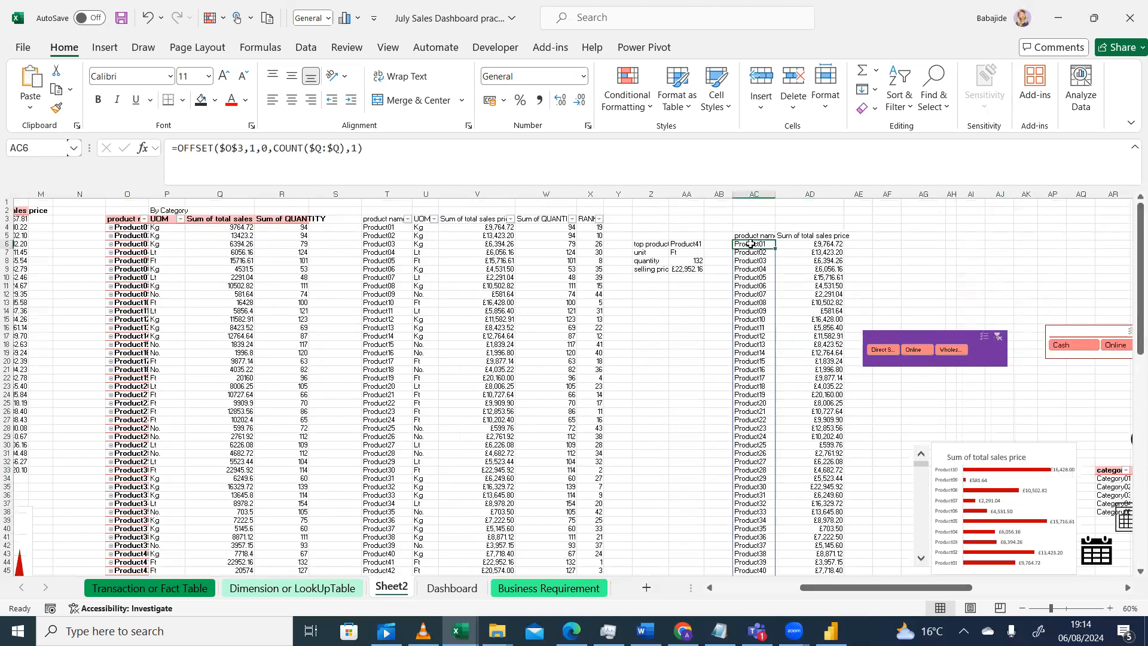
pyautogui.click(812, 244)
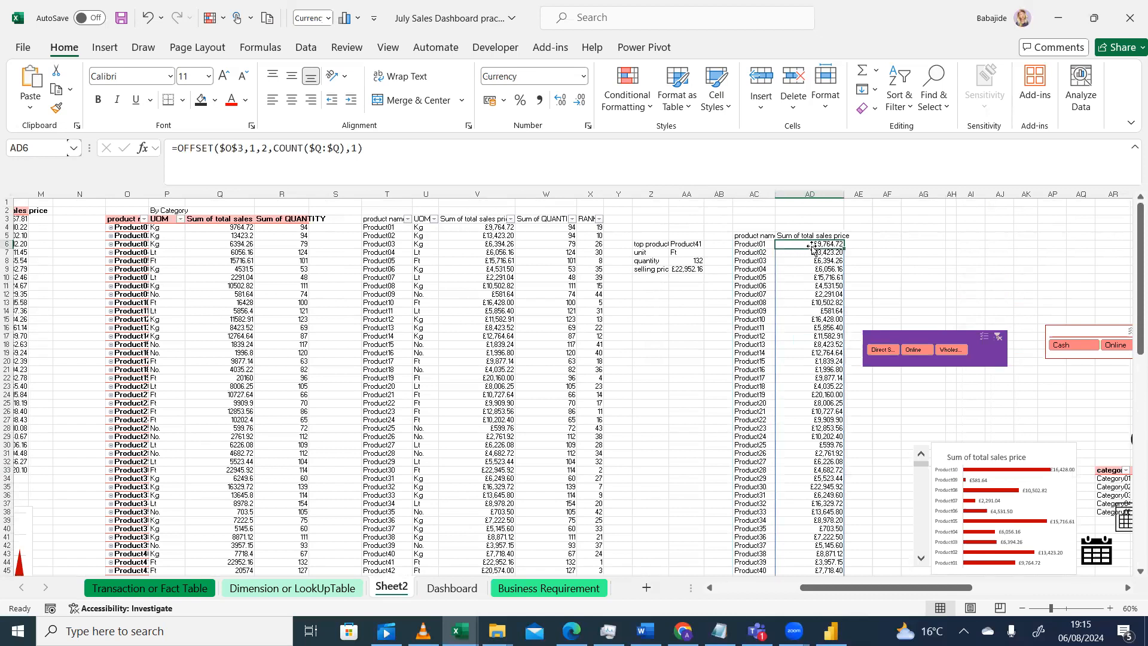
pyautogui.click(755, 247)
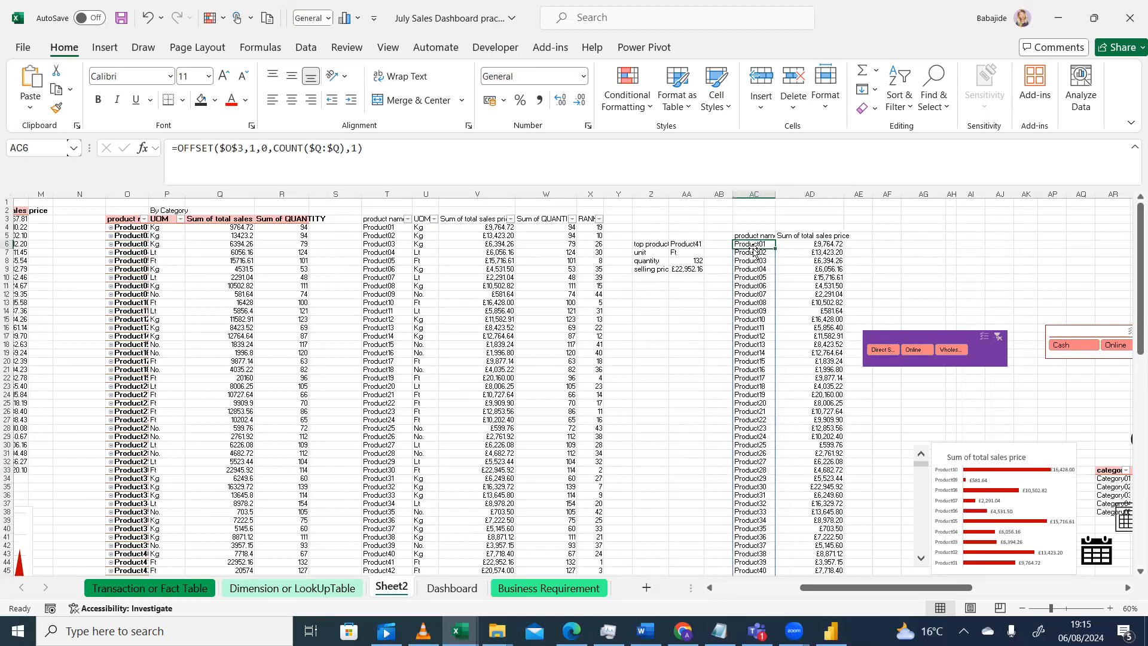
pyautogui.click(891, 251)
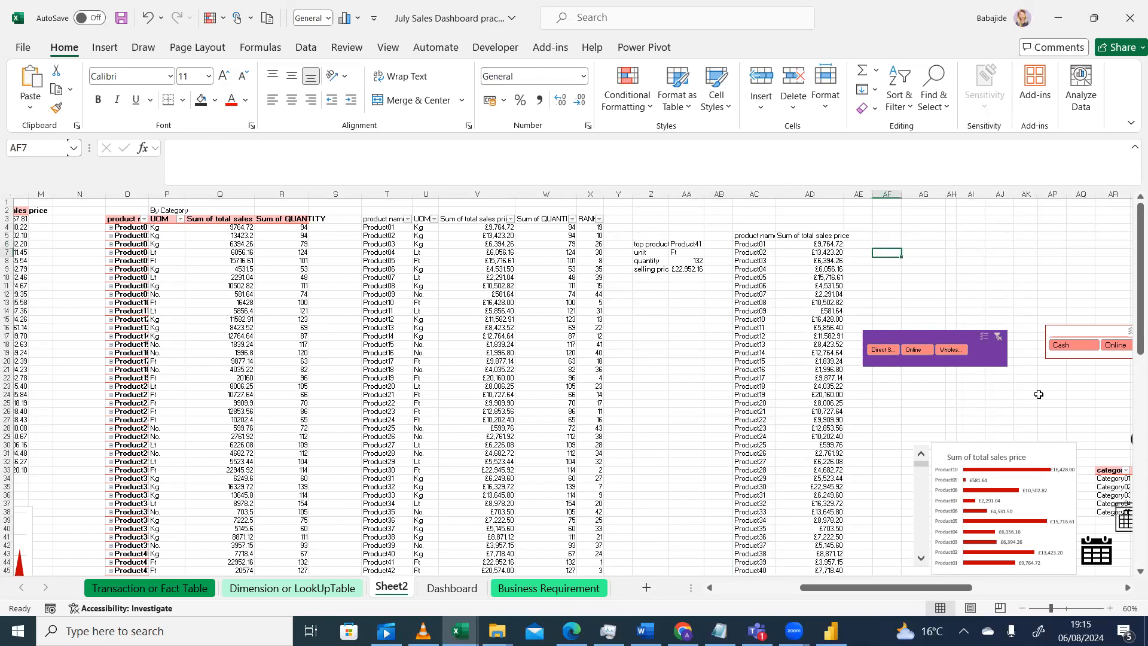
# Inspect the product chart's data source and its series ranges on Sheet2 without changing them
pyautogui.click(1021, 511)
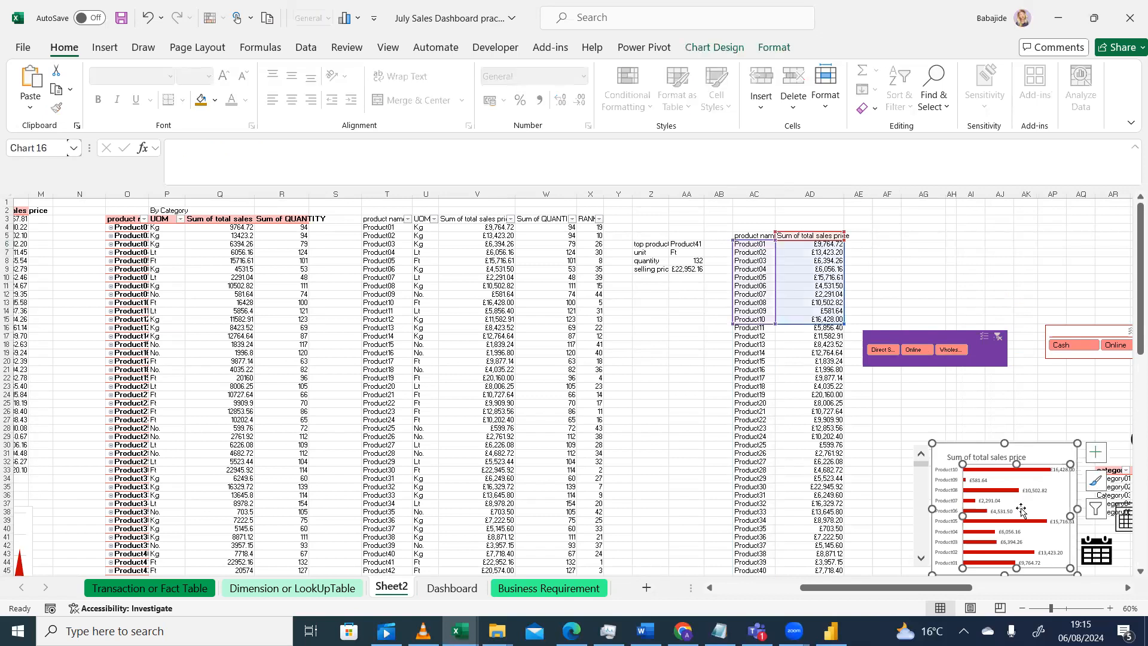
pyautogui.rightClick(1022, 510)
pyautogui.click(957, 456)
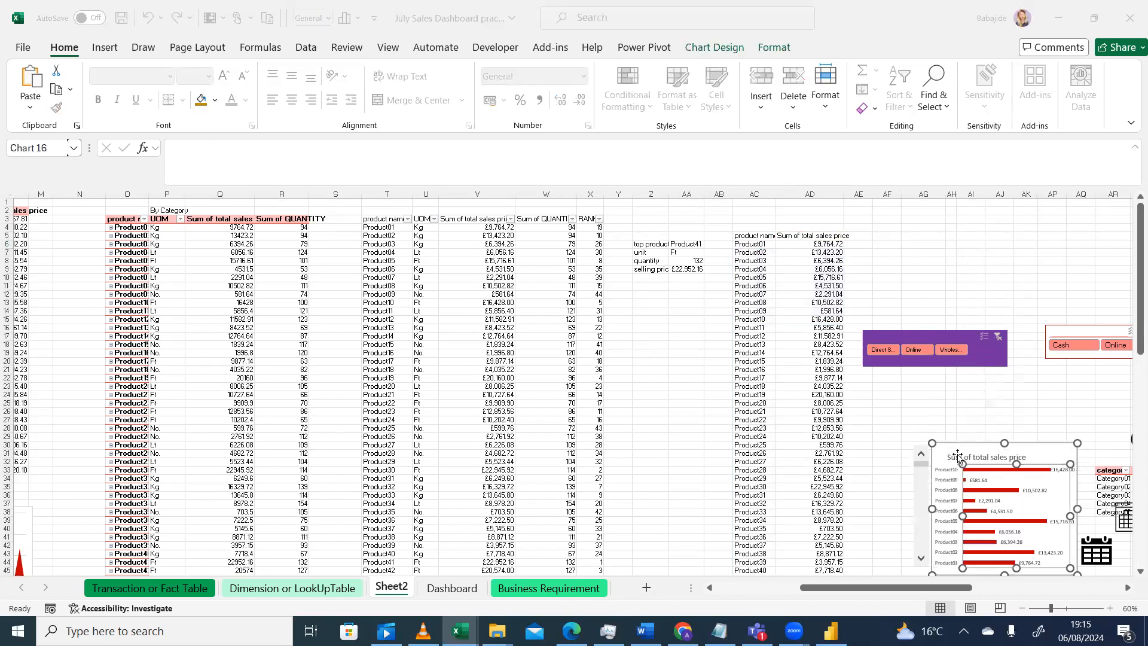
pyautogui.click(520, 424)
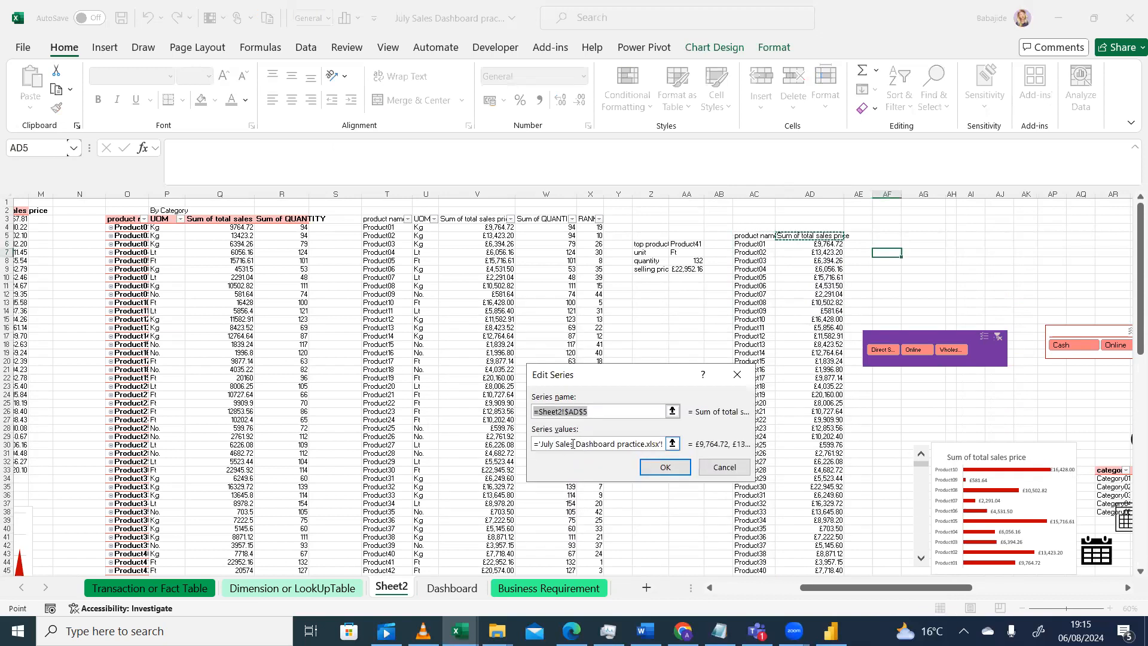
pyautogui.click(735, 377)
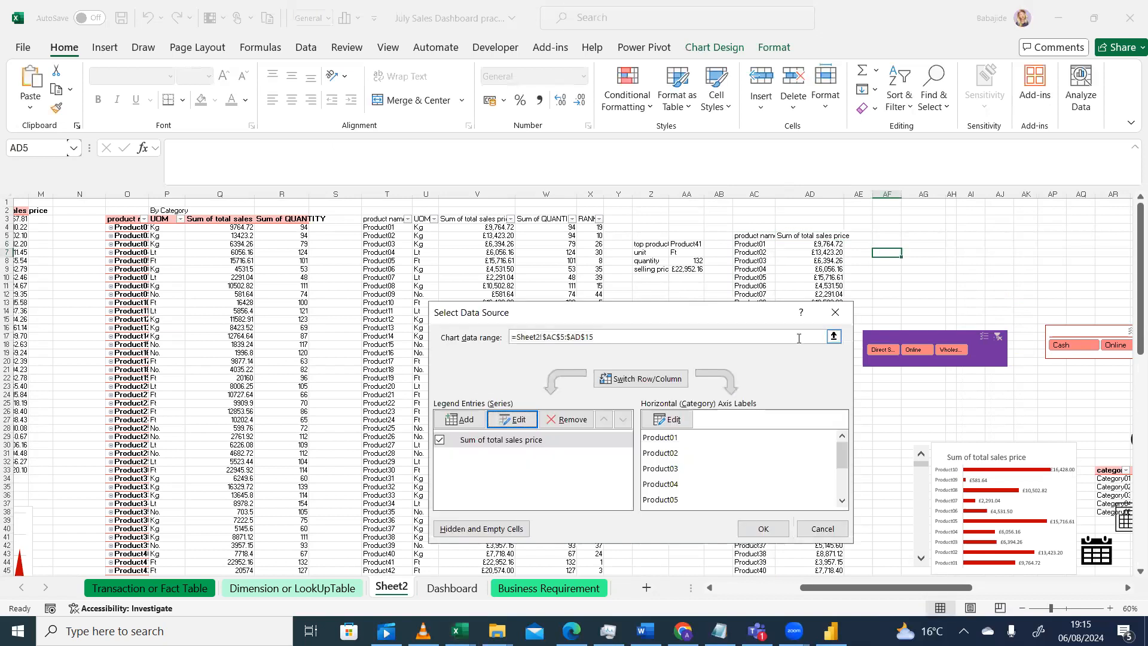
pyautogui.click(836, 313)
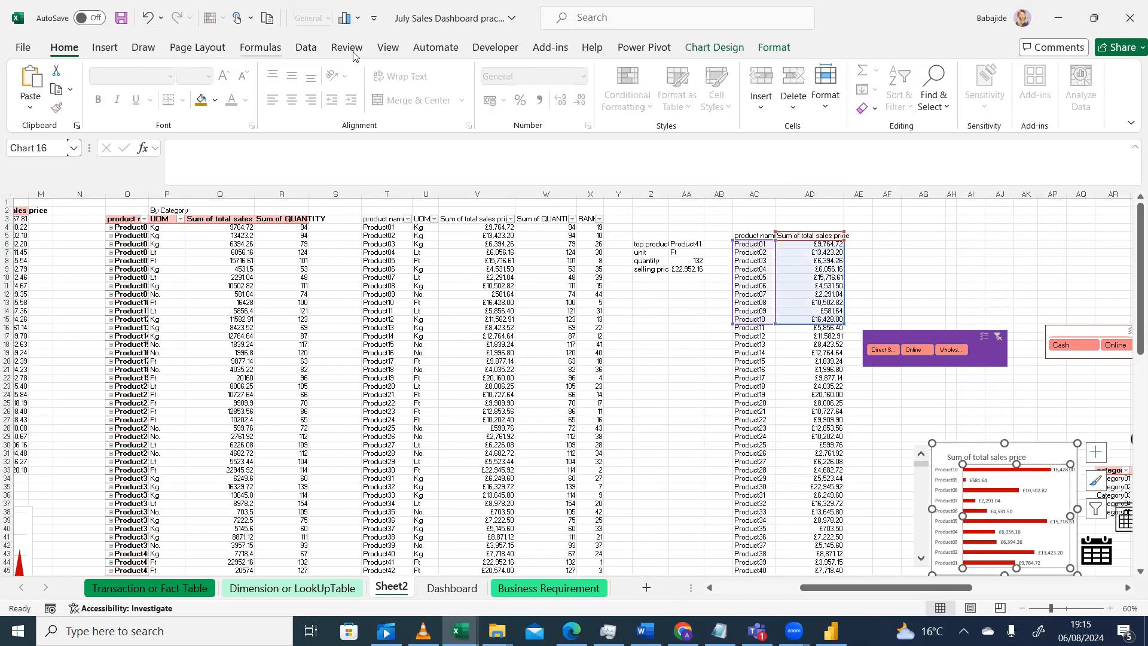
# Review the defined names and their OFFSET formulas in Name Manager
pyautogui.click(260, 48)
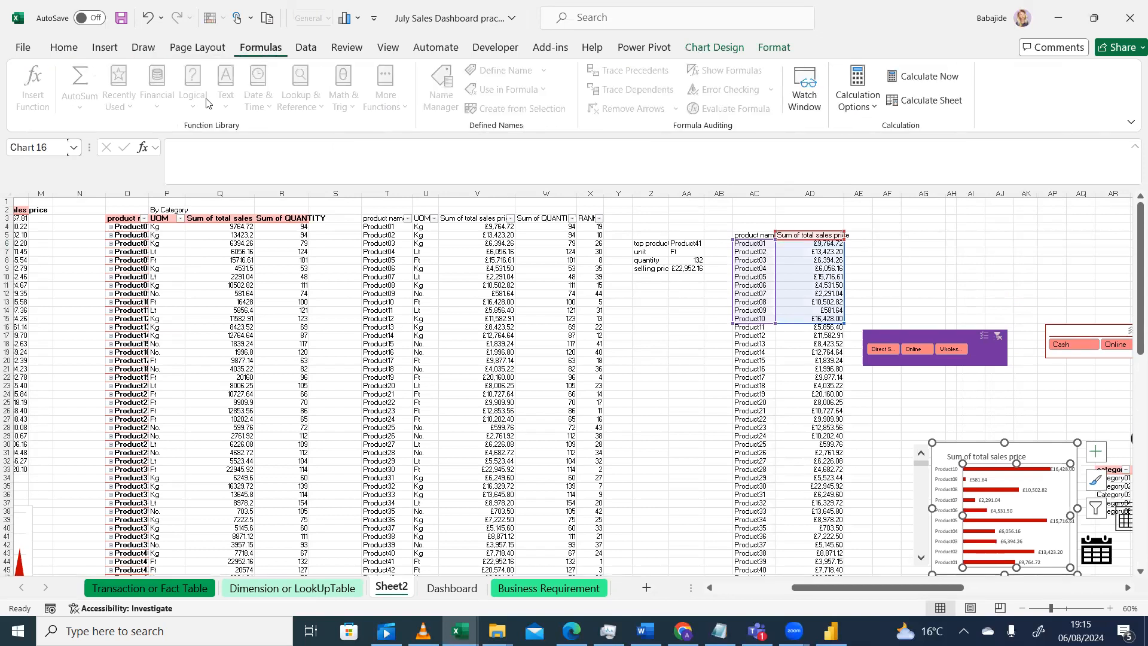
pyautogui.click(1079, 277)
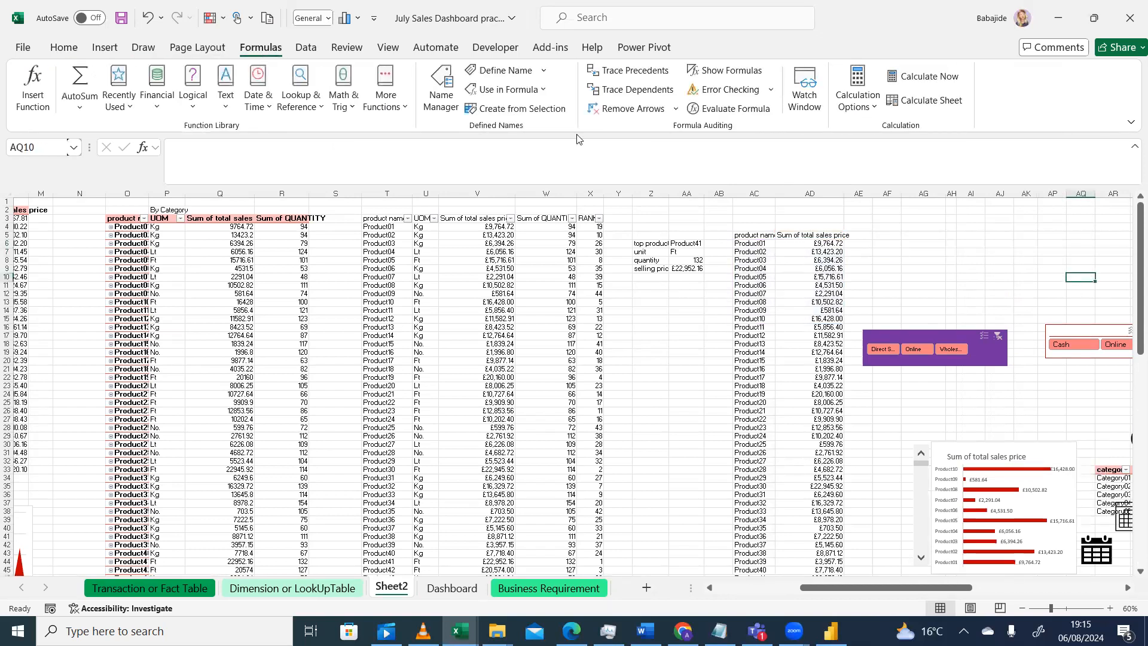
pyautogui.click(442, 89)
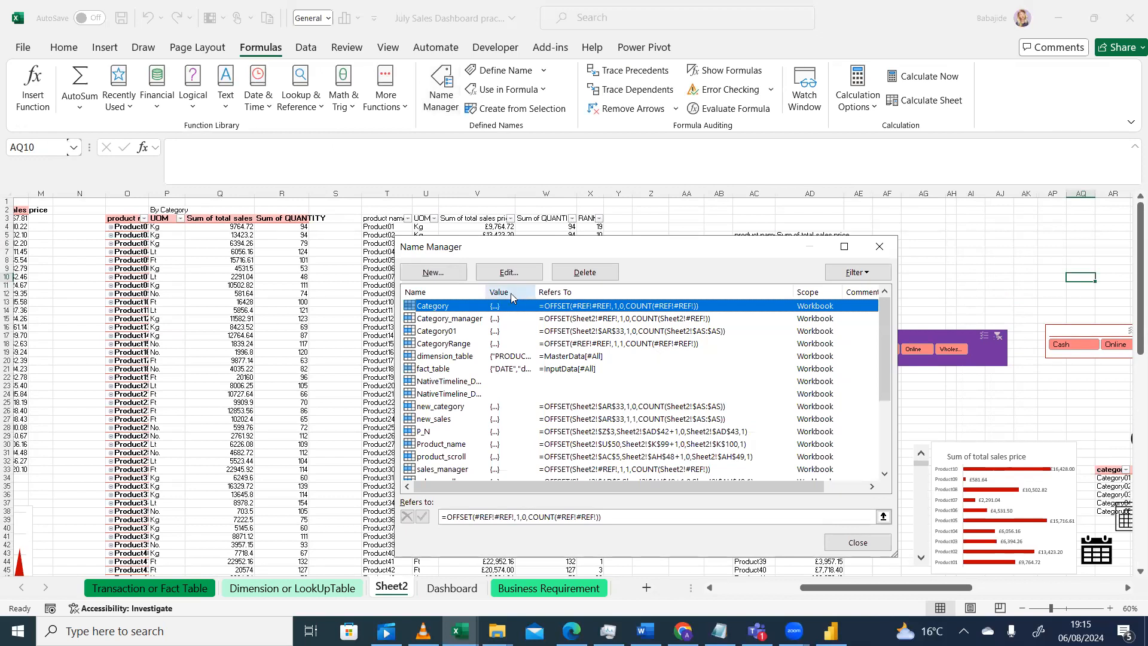
pyautogui.moveTo(885, 329); pyautogui.dragTo(887, 381)
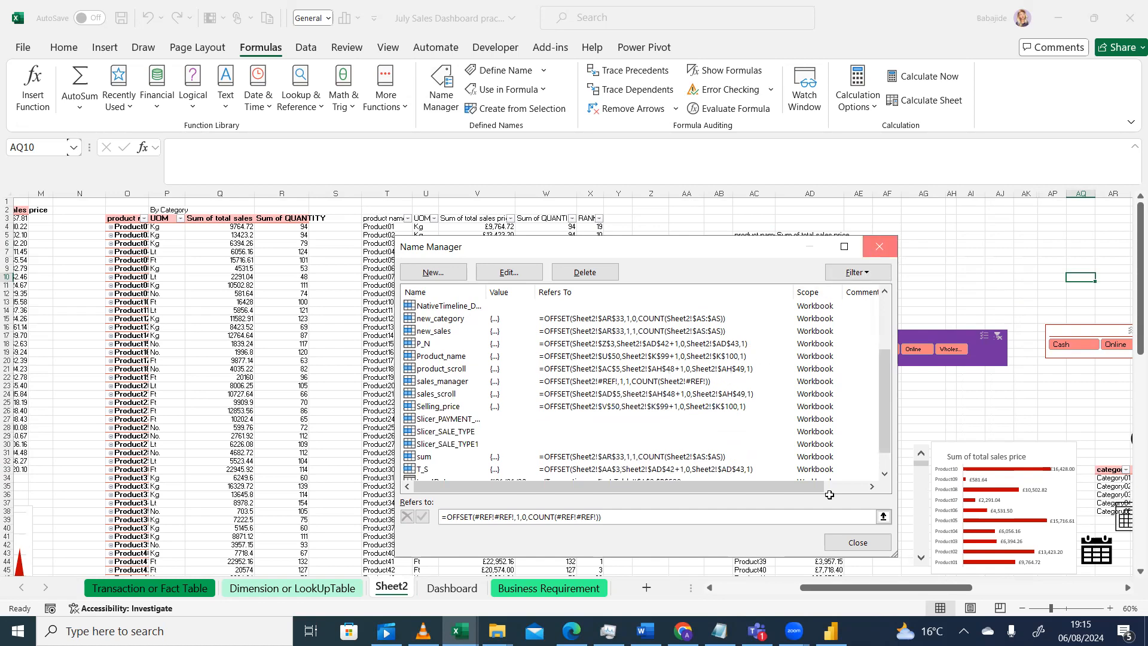
pyautogui.press('Escape')
# Check the starting point and views per page cells beside the product chart on Sheet2
pyautogui.moveTo(897, 587); pyautogui.dragTo(918, 579)
pyautogui.moveTo(1135, 346); pyautogui.dragTo(1130, 413)
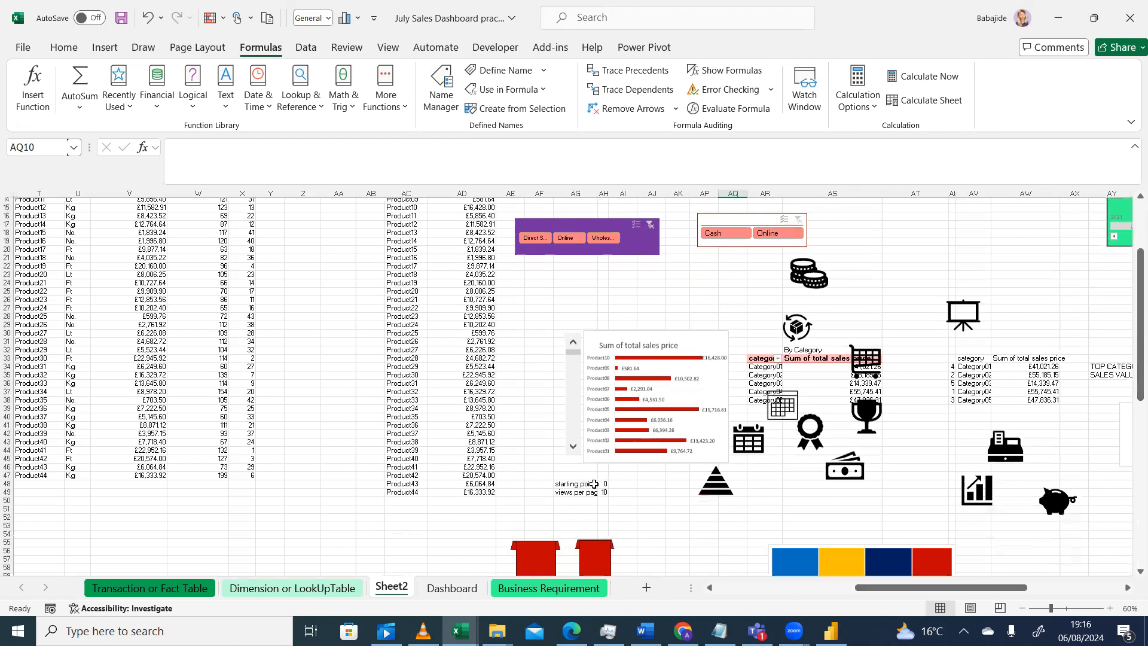
pyautogui.click(604, 483)
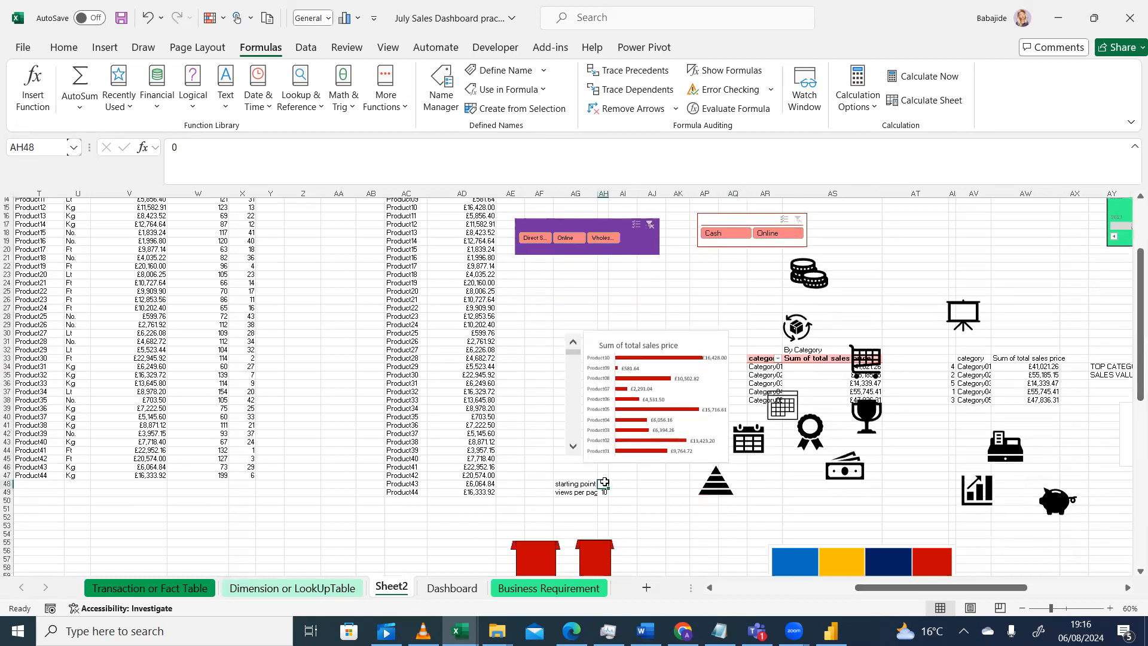
pyautogui.click(604, 492)
# On the Dashboard, apply an outer shadow effect to the monthly chart
pyautogui.click(452, 588)
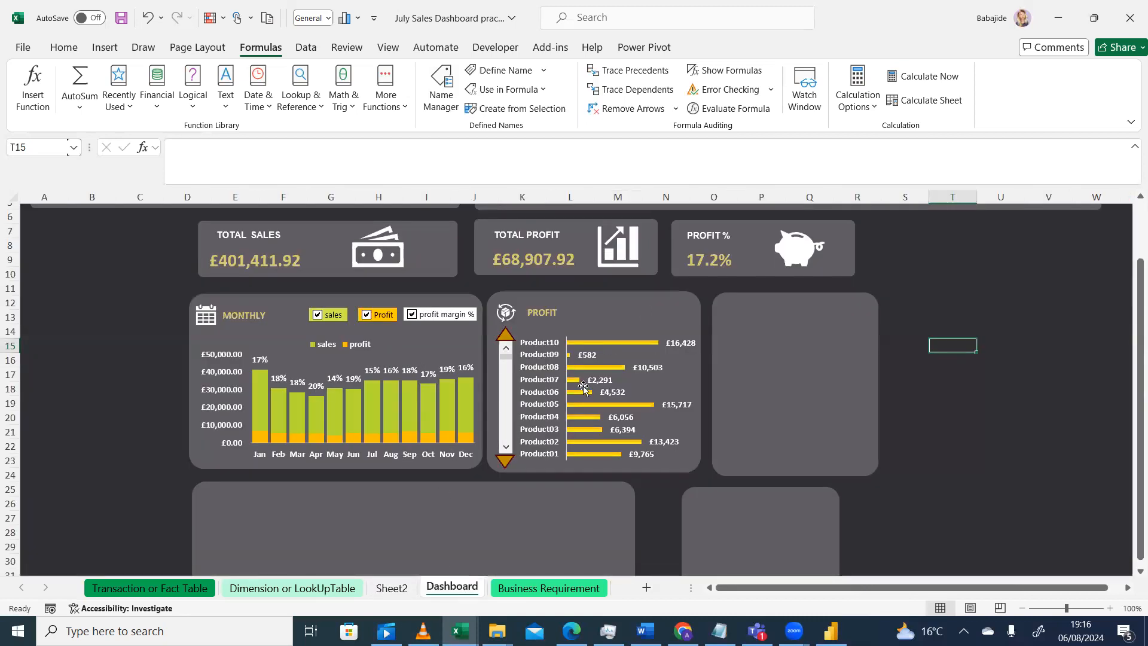
pyautogui.click(75, 441)
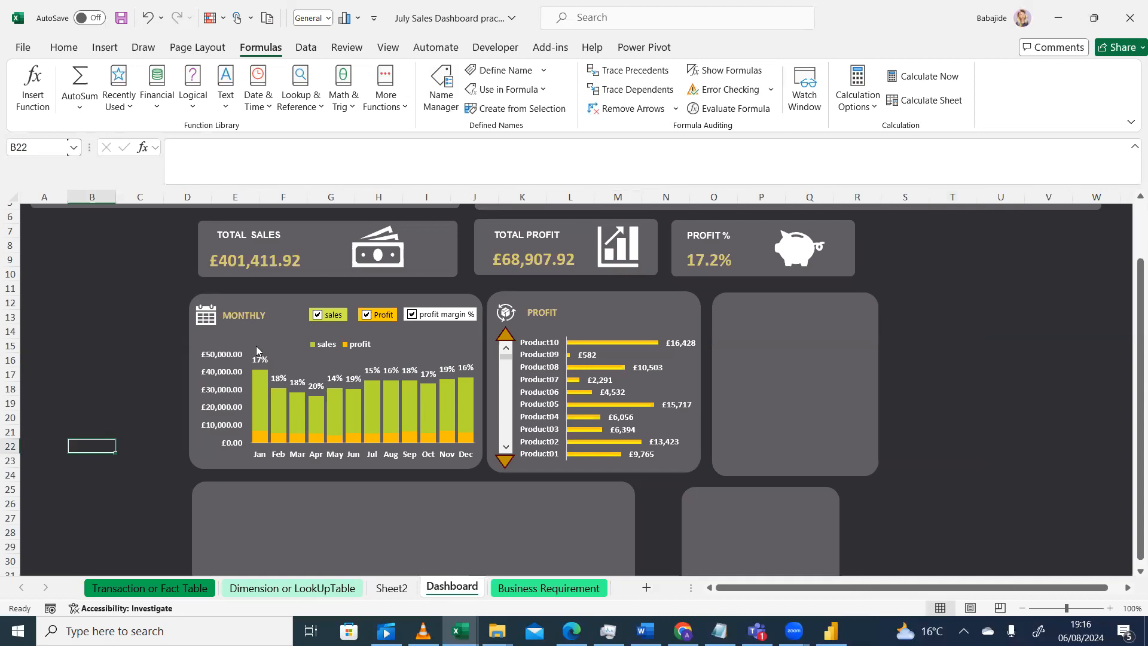
pyautogui.click(1130, 245)
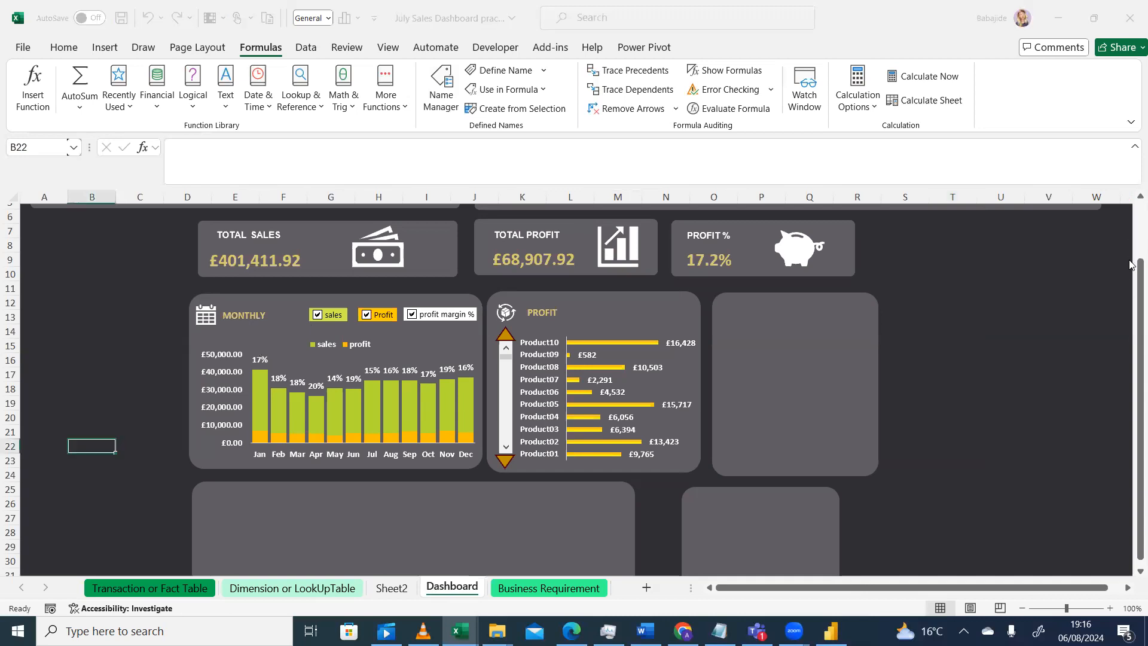
pyautogui.click(1132, 265)
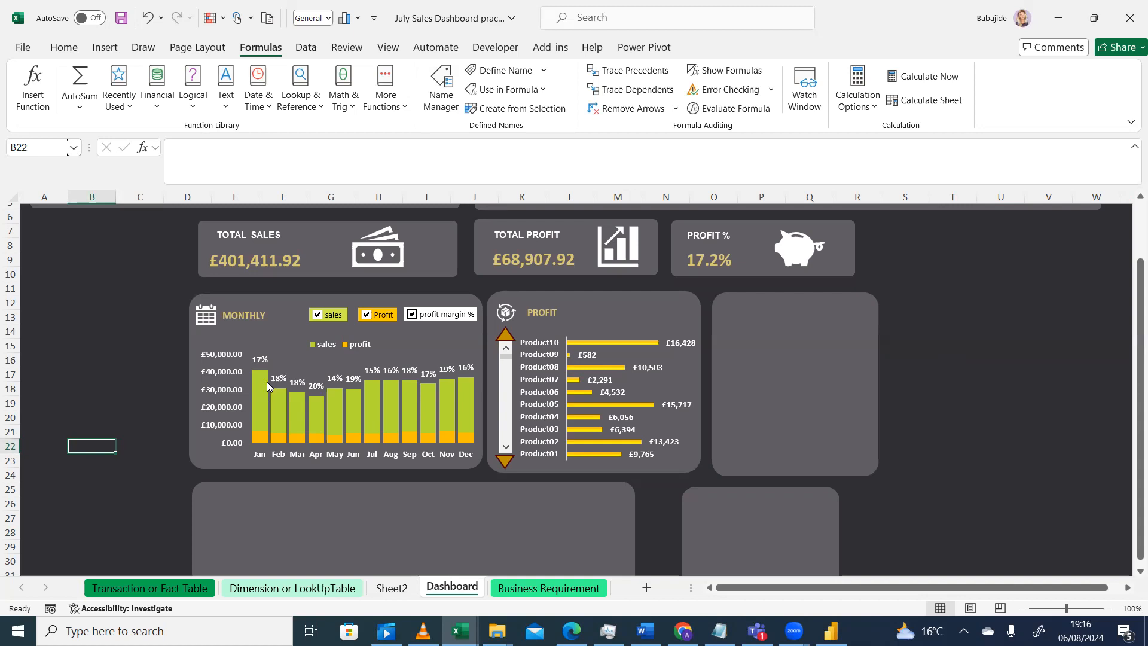
pyautogui.click(434, 350)
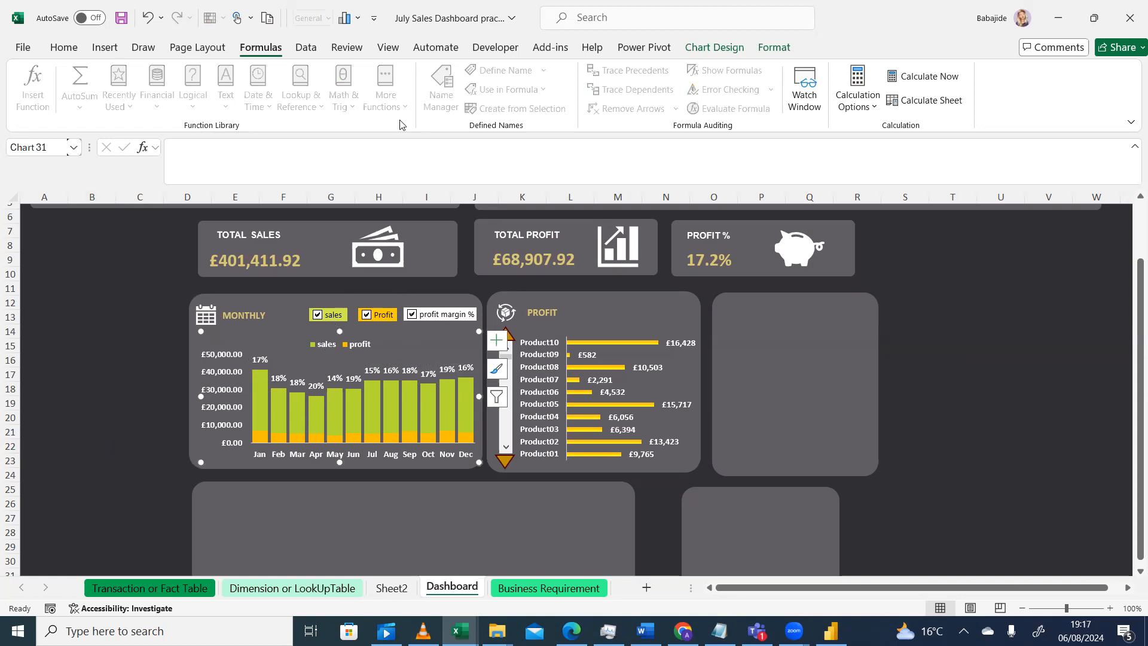
pyautogui.click(725, 47)
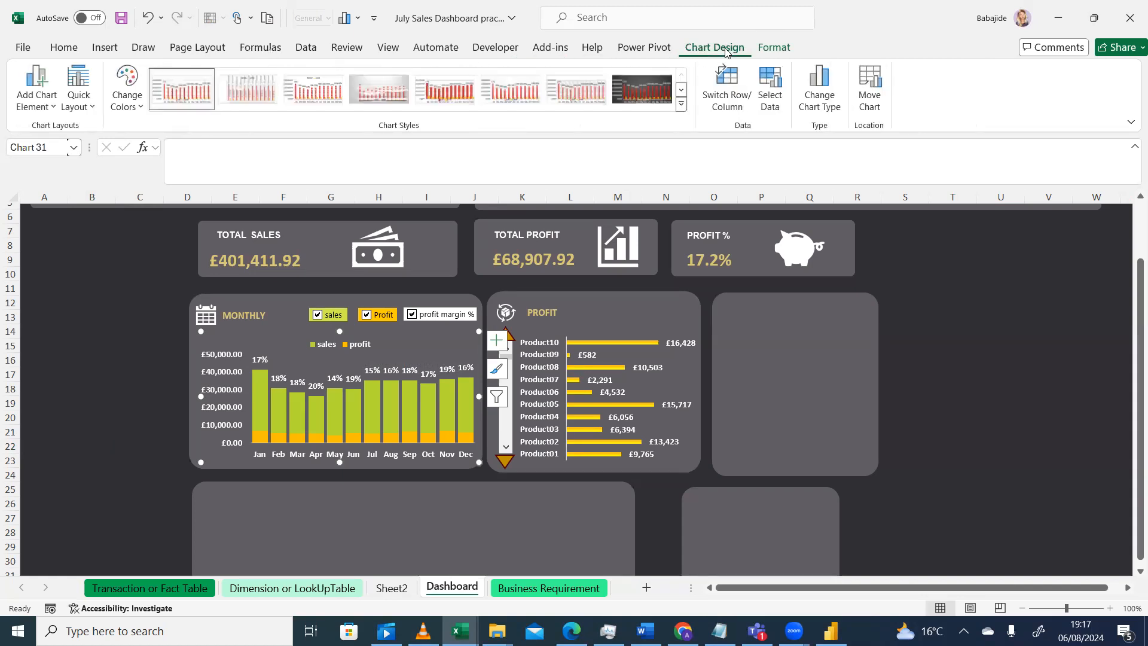
pyautogui.click(787, 50)
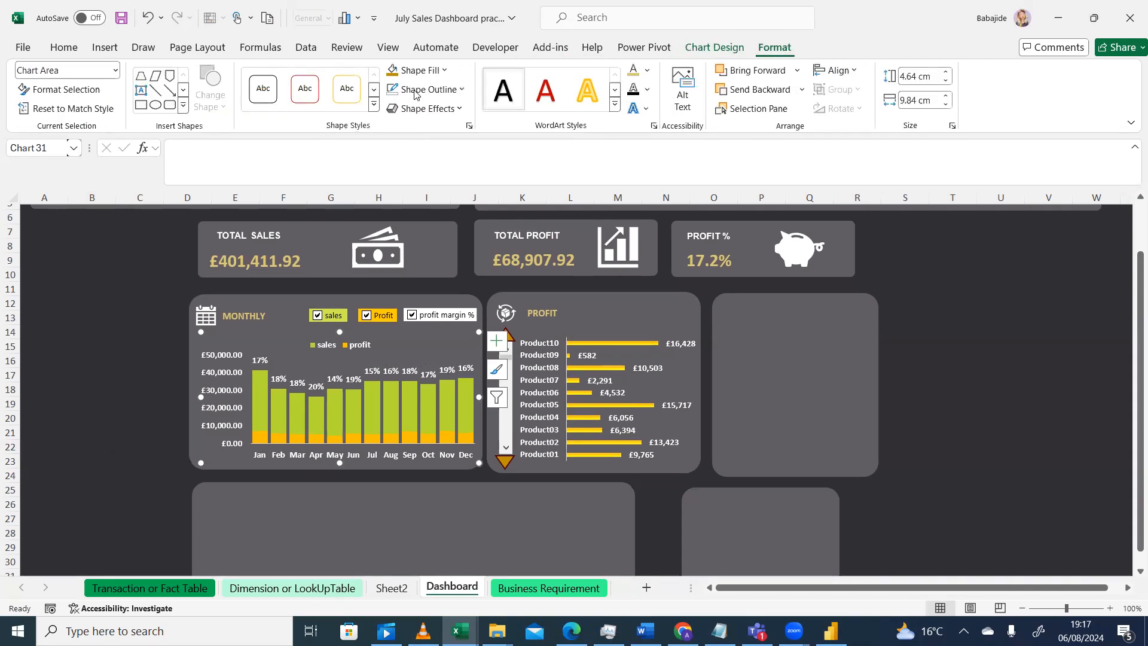
pyautogui.click(461, 112)
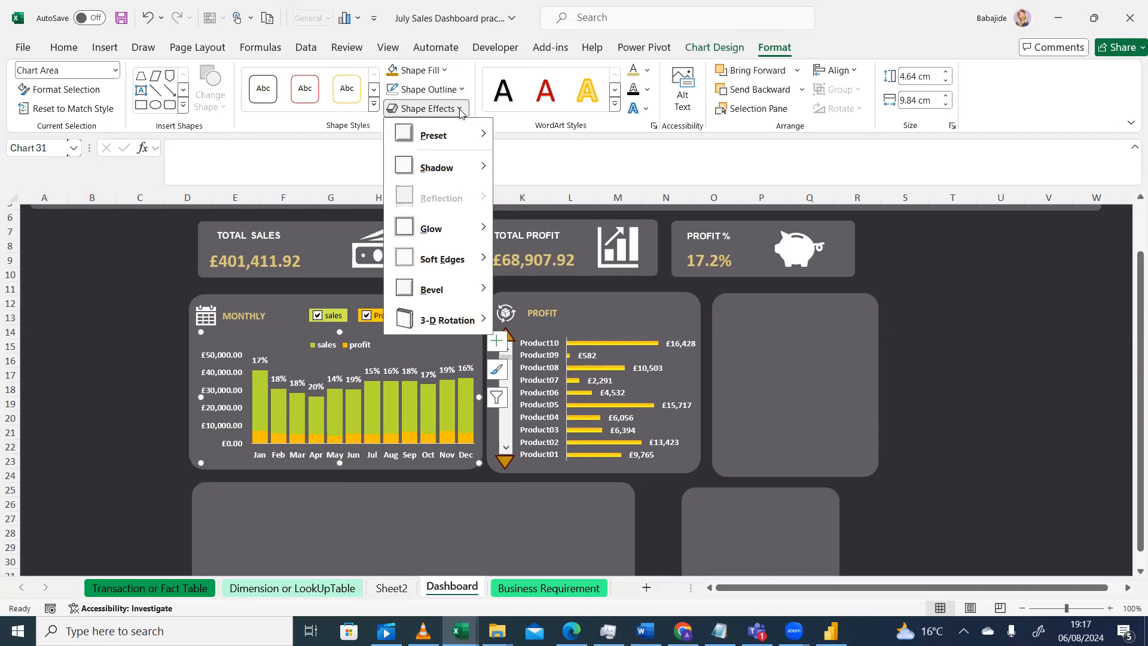
pyautogui.moveTo(446, 173)
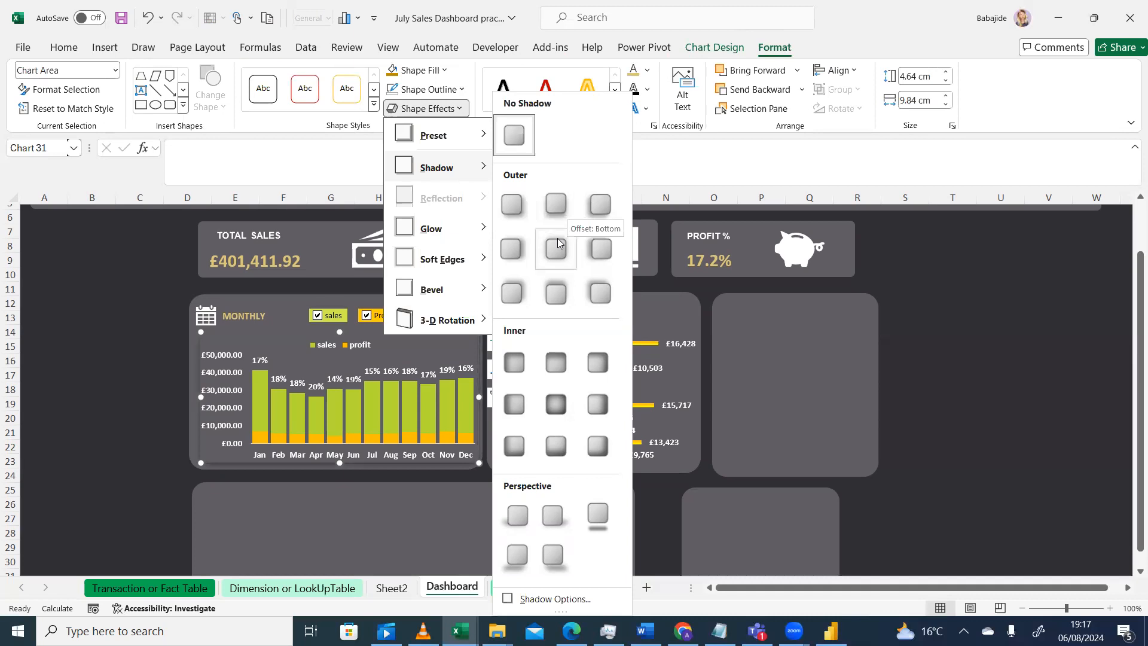
pyautogui.click(560, 286)
pyautogui.click(127, 392)
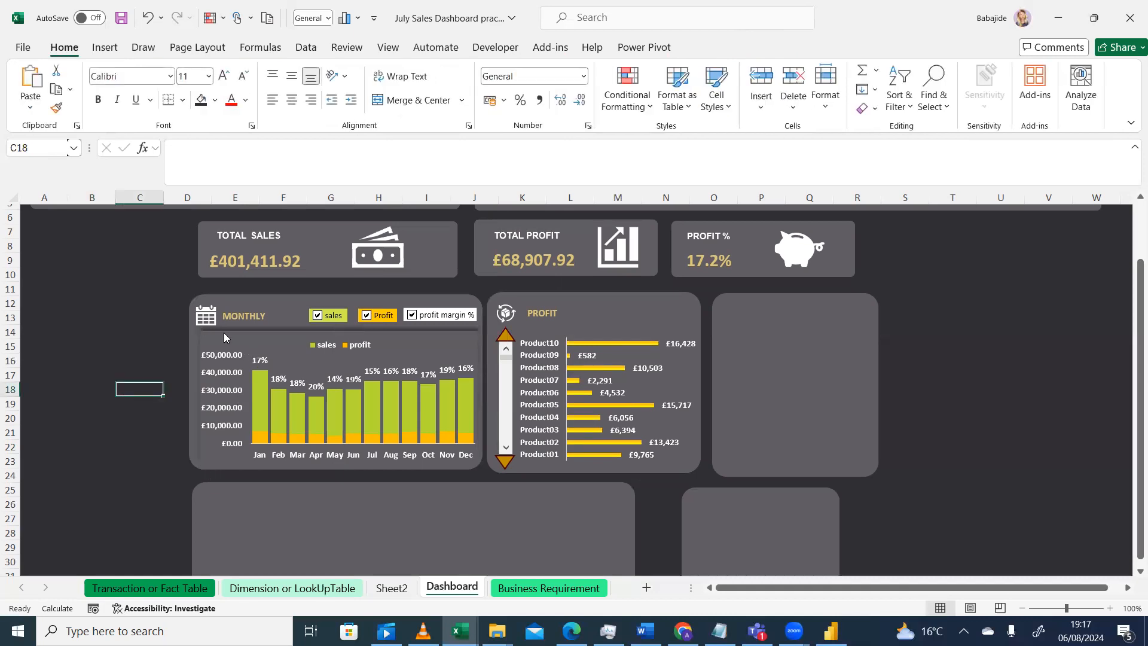
pyautogui.click(106, 449)
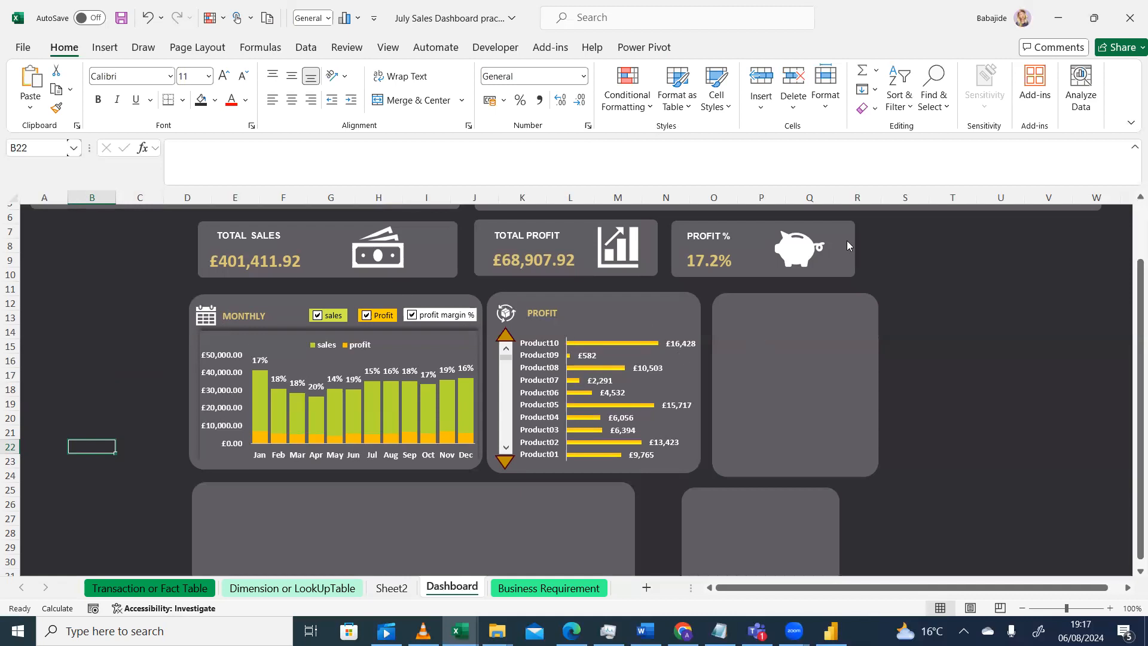
pyautogui.click(672, 381)
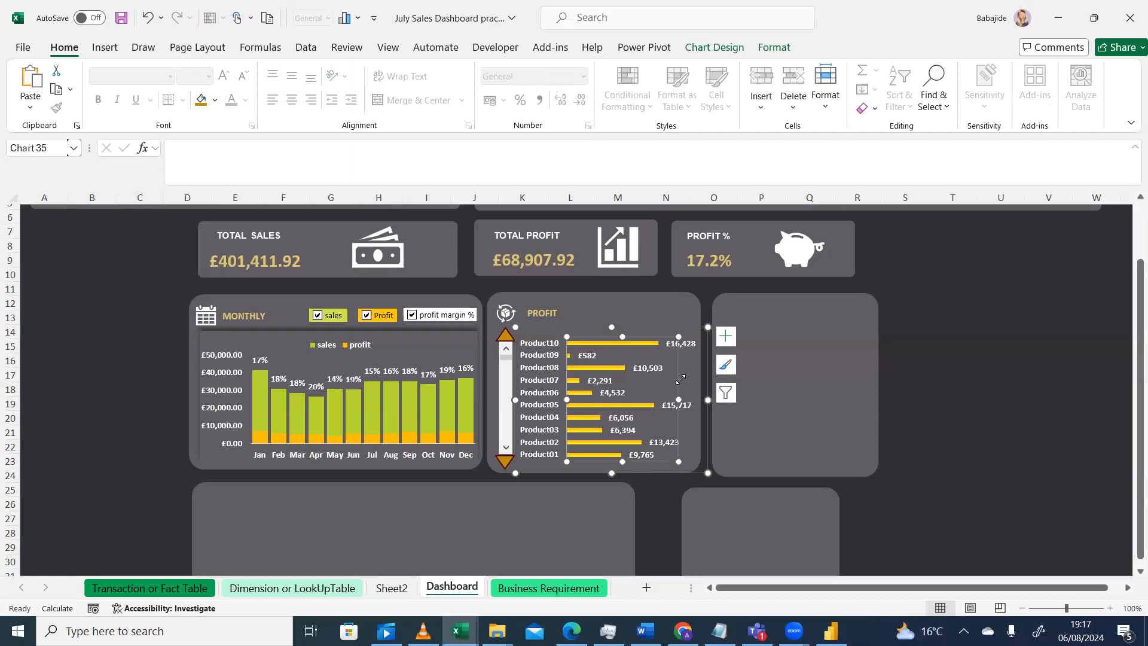
pyautogui.click(773, 48)
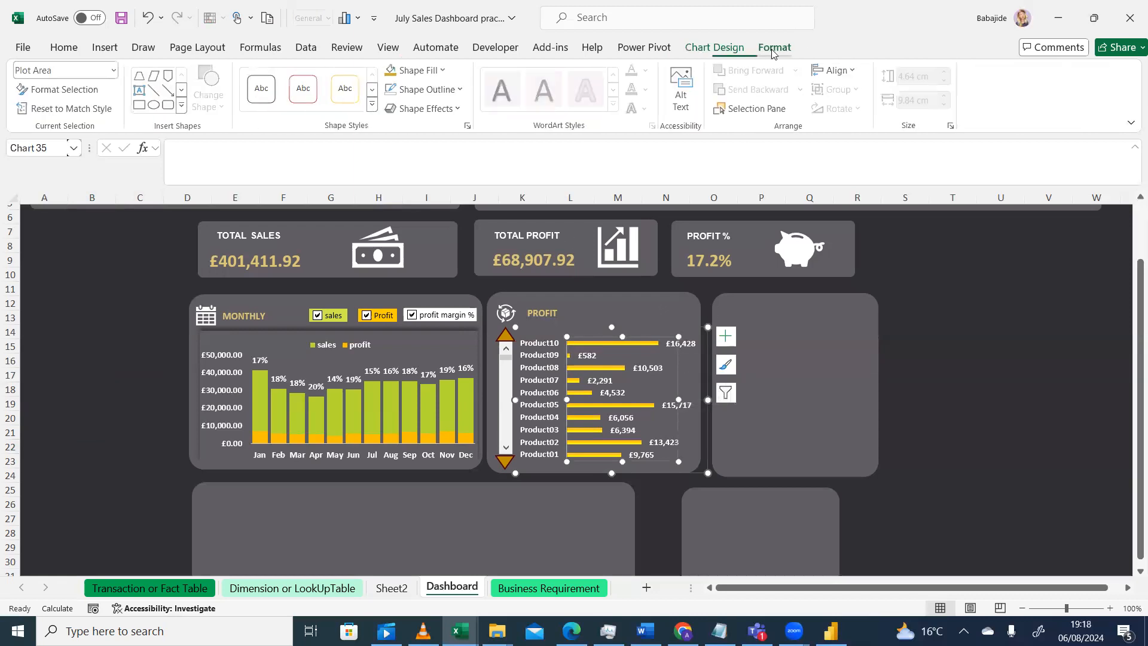
pyautogui.click(458, 110)
pyautogui.moveTo(449, 175)
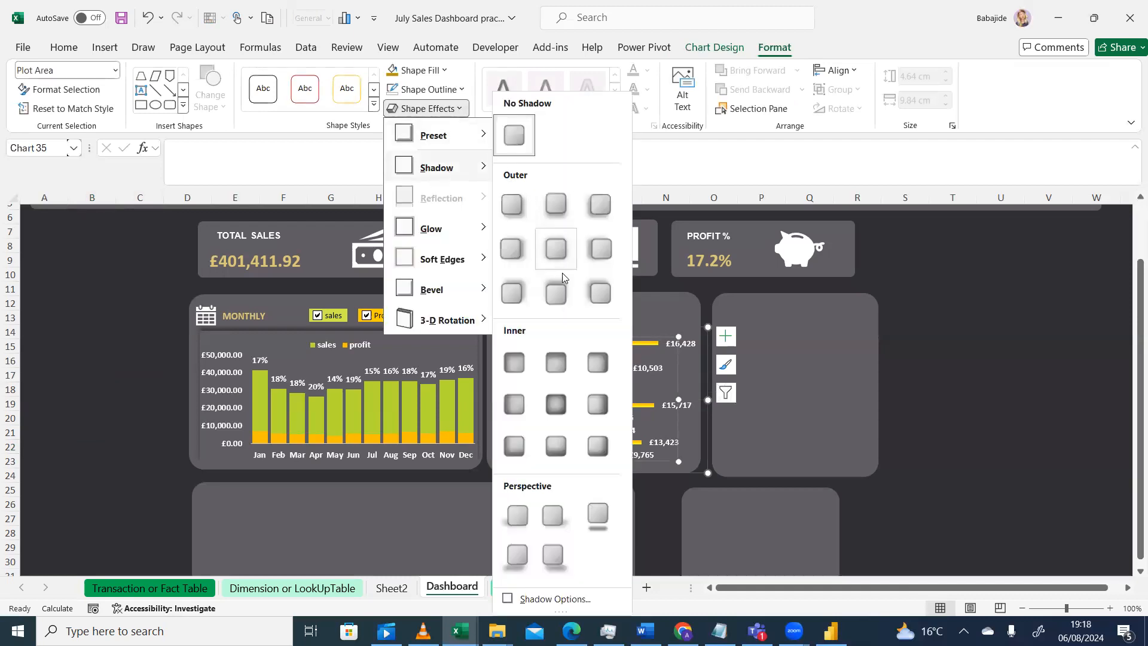
pyautogui.click(864, 366)
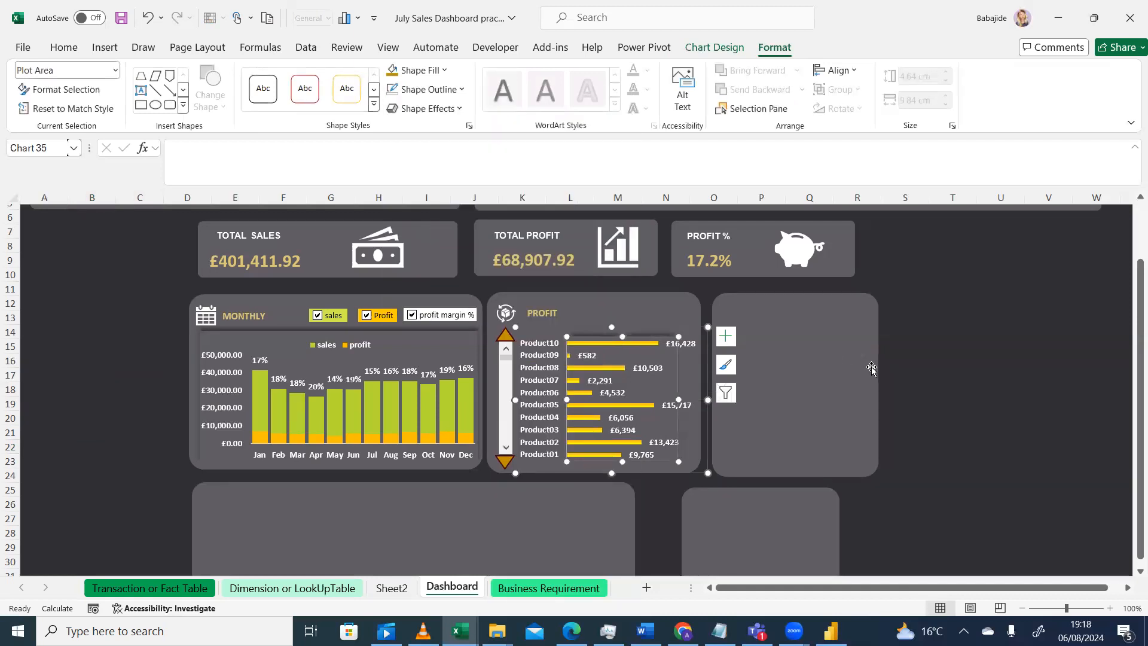
# Undo the last action
pyautogui.click(872, 369)
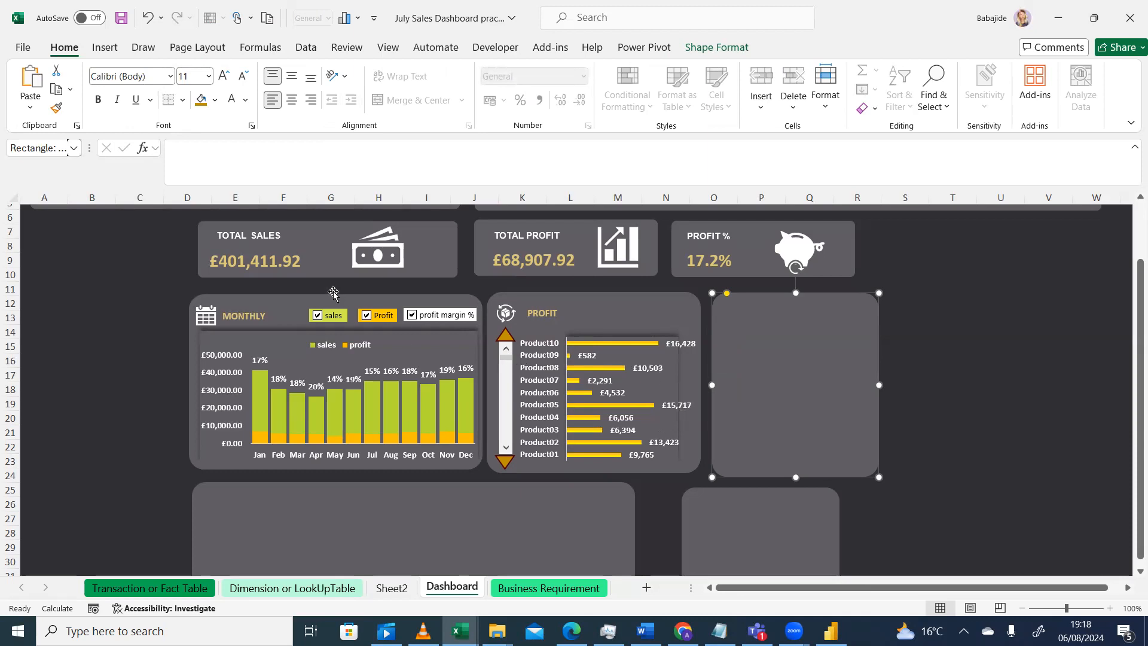
pyautogui.click(148, 19)
pyautogui.click(1059, 291)
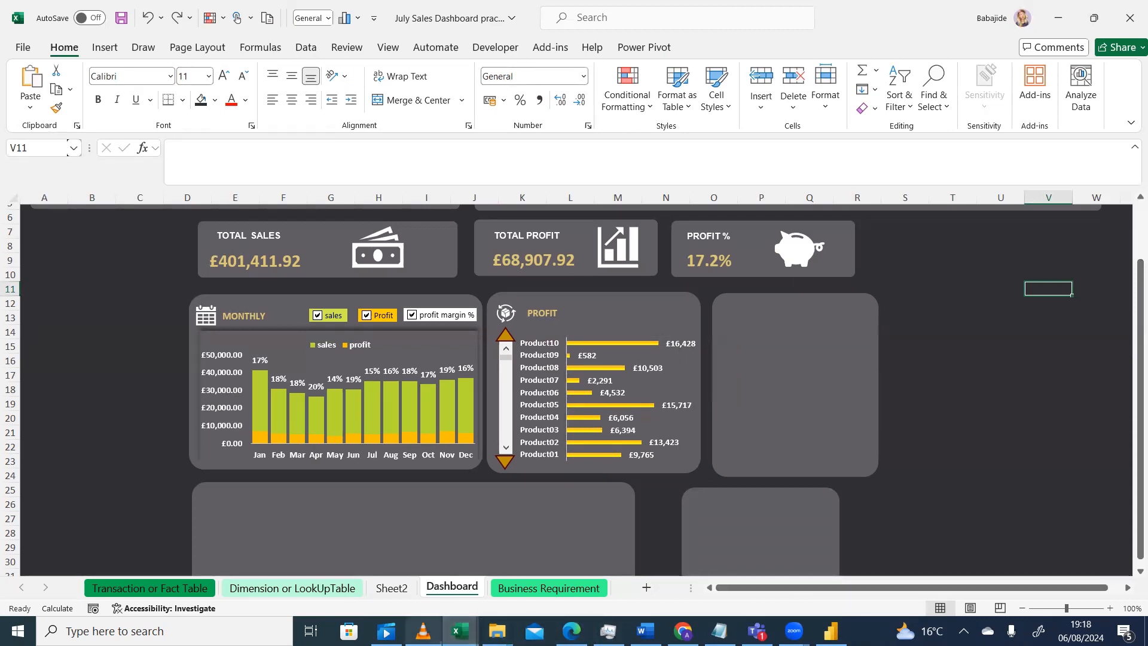
# Compare the workbook with the reference dashboard design in the video player
pyautogui.moveTo(422, 631)
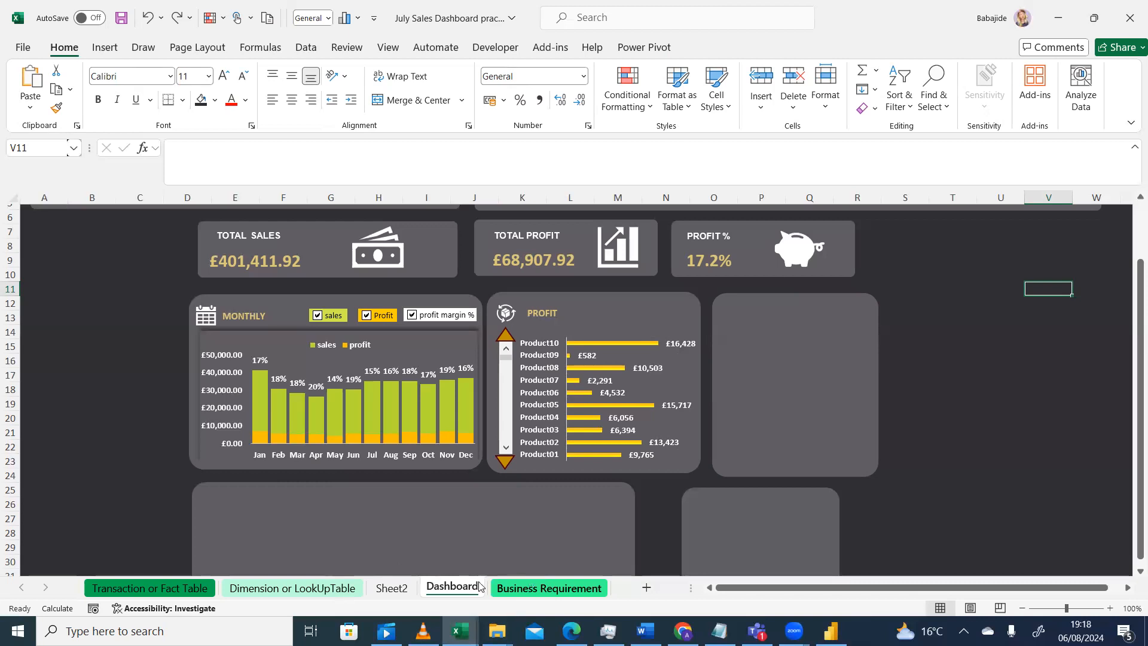
pyautogui.click(423, 630)
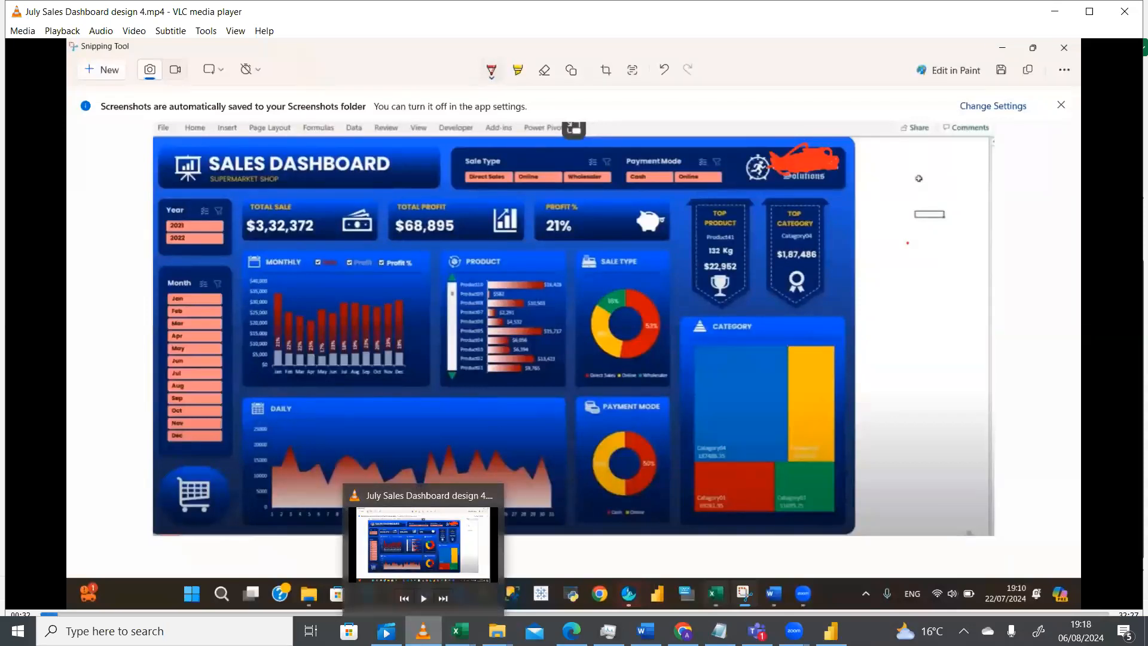
pyautogui.click(423, 631)
pyautogui.click(394, 588)
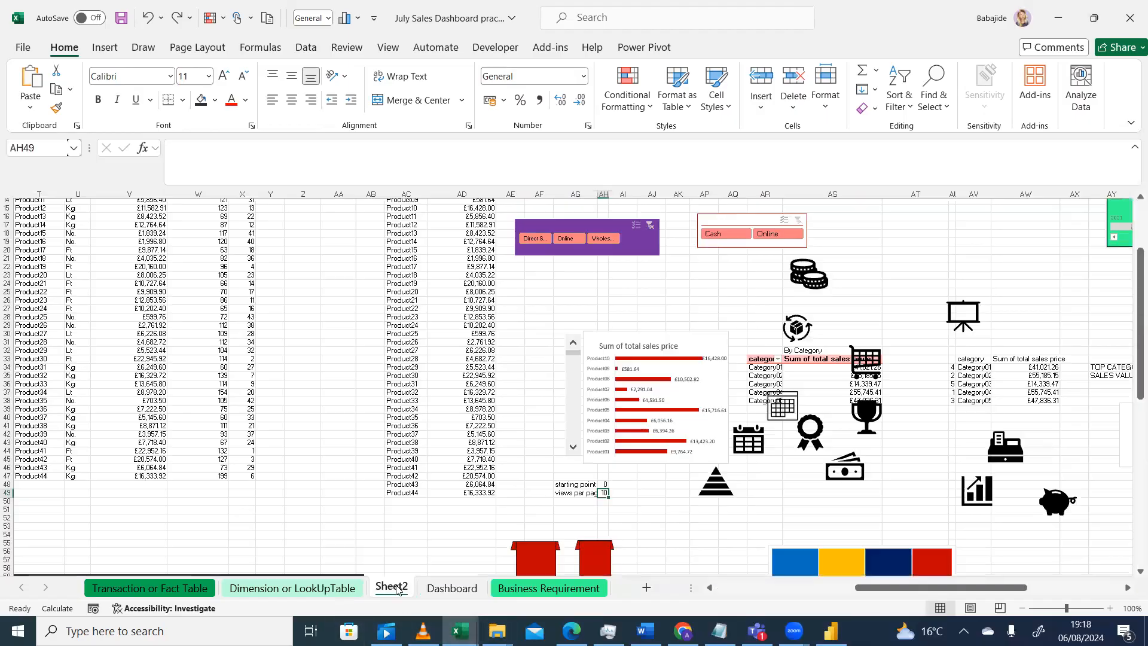
pyautogui.click(423, 629)
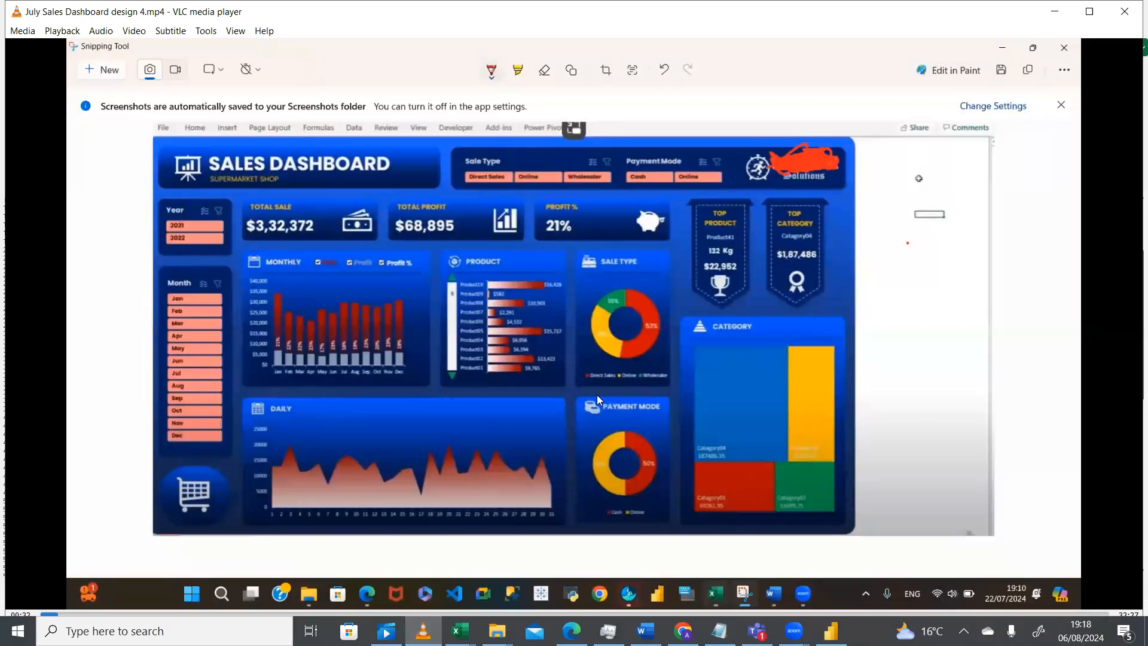
pyautogui.click(423, 631)
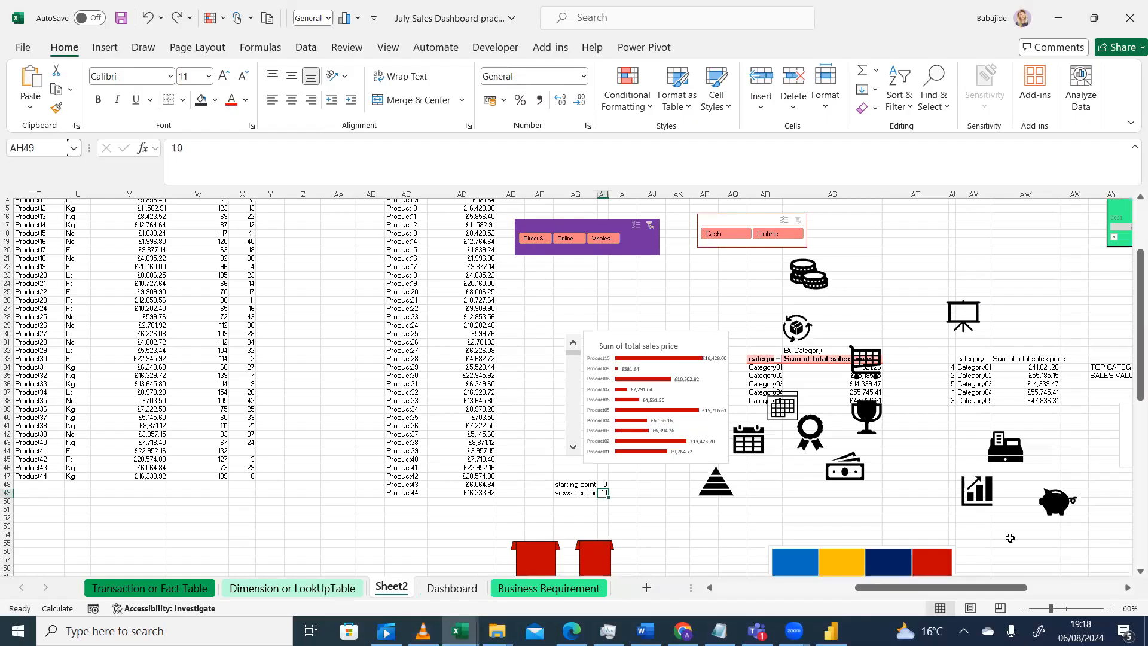
# Copy the sales-channel doughnut chart from Sheet2 onto the Dashboard, placing and resizing it inside the empty right panel
pyautogui.moveTo(947, 585); pyautogui.dragTo(992, 592)
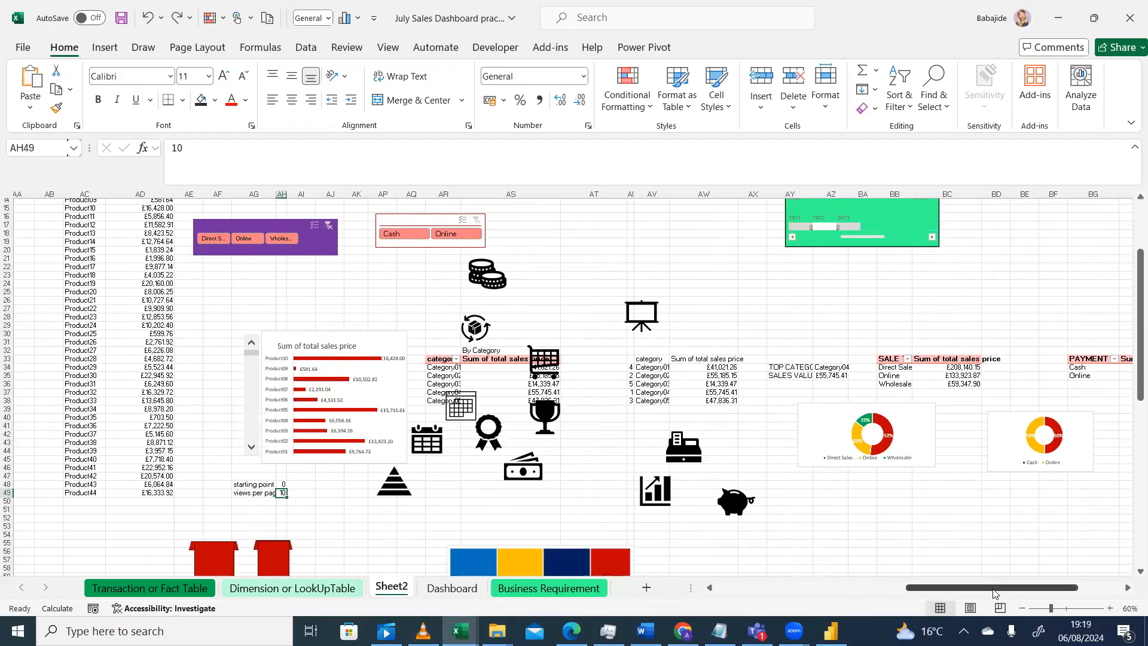
pyautogui.click(929, 434)
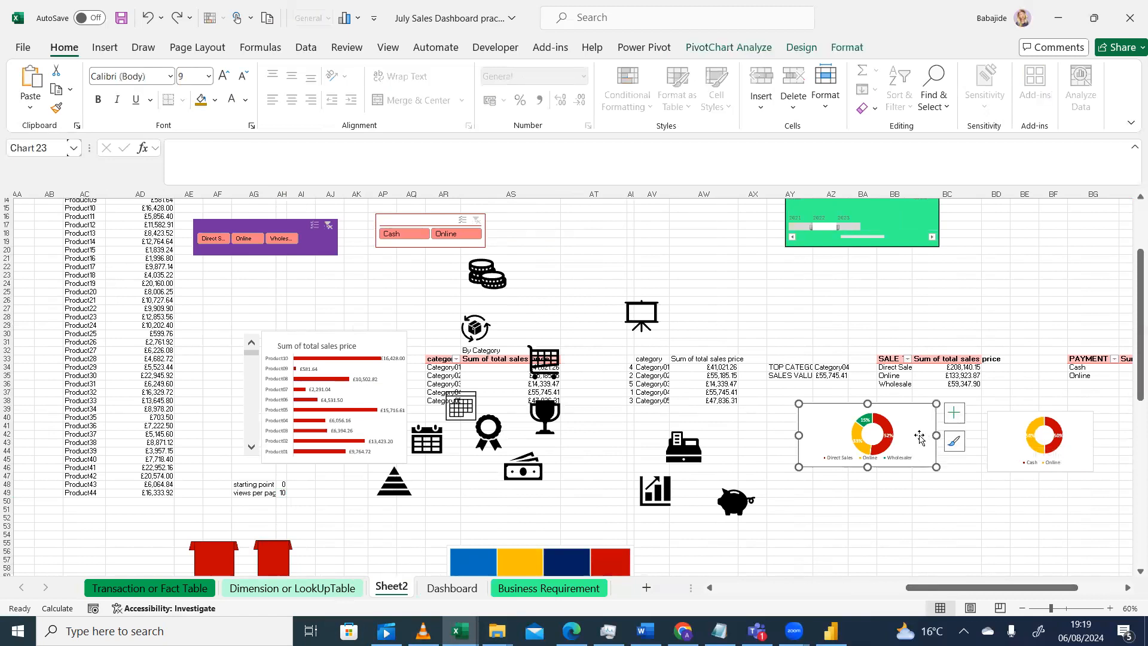
pyautogui.hotkey('ctrl', 'c')
pyautogui.click(452, 587)
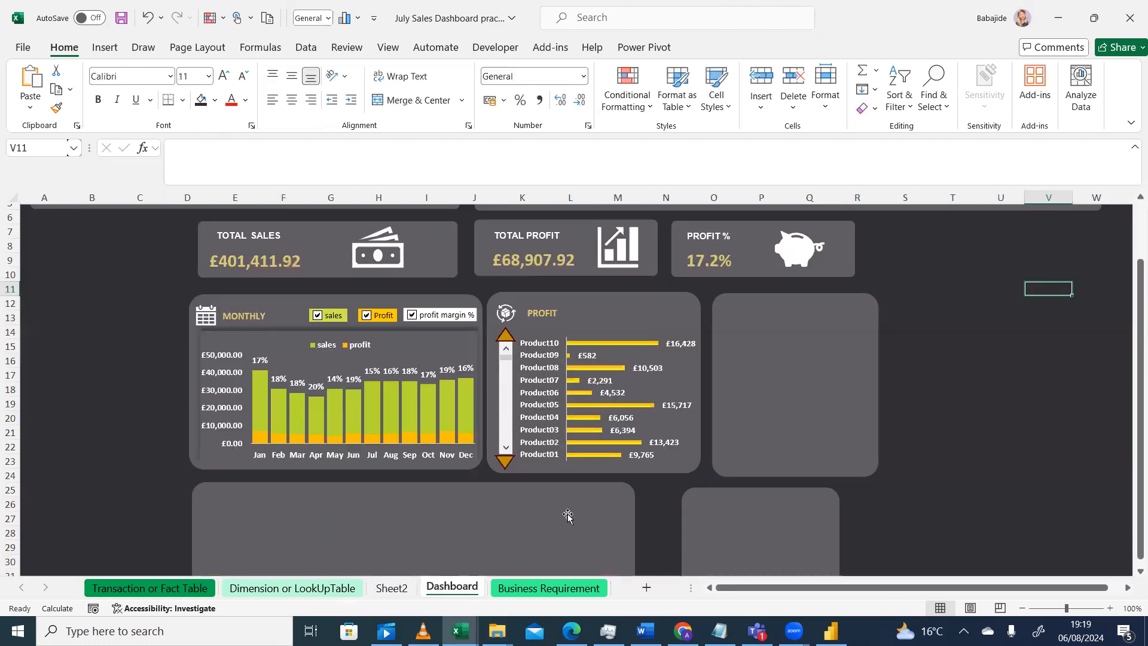
pyautogui.hotkey('ctrl', 'v')
pyautogui.moveTo(1090, 303); pyautogui.dragTo(779, 377)
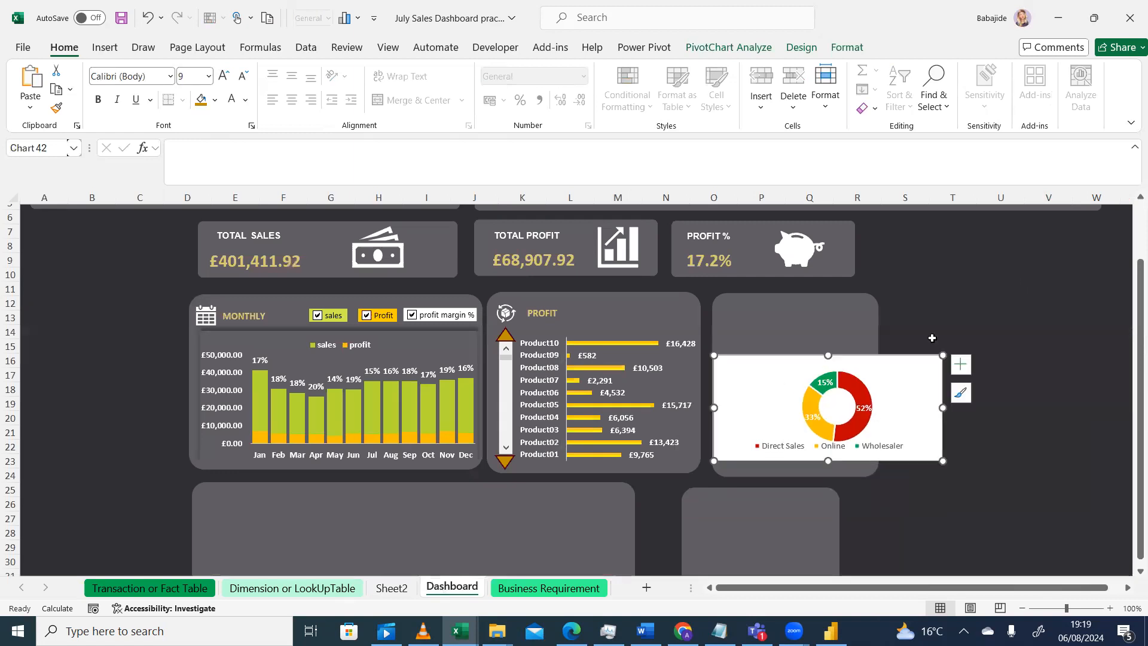
pyautogui.moveTo(944, 354); pyautogui.dragTo(847, 375)
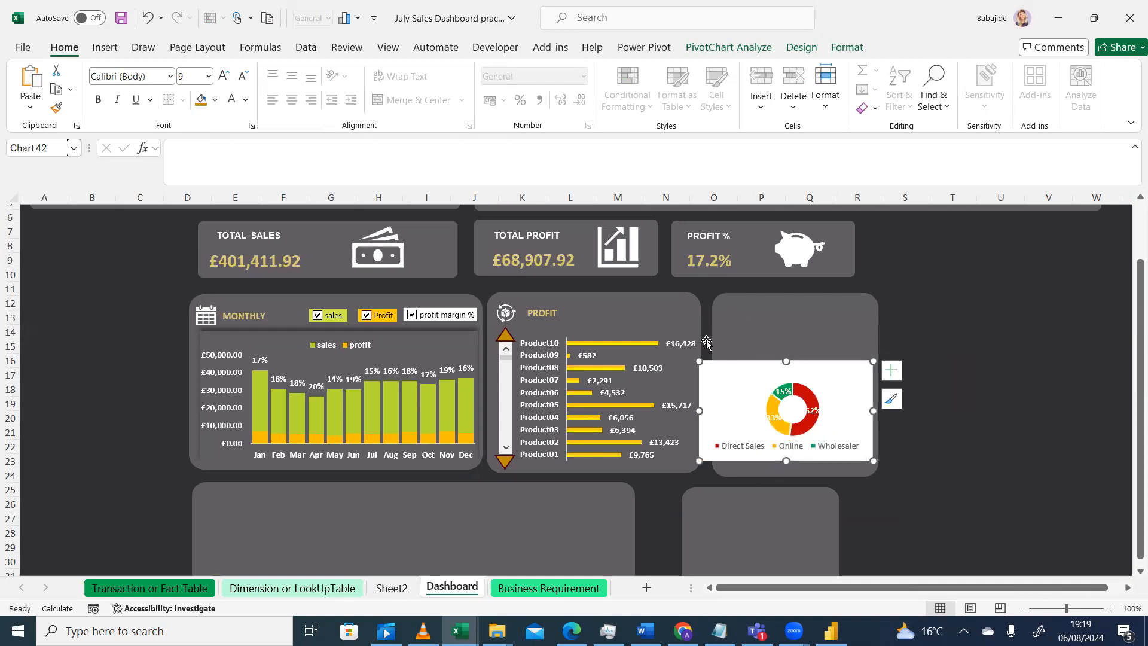
# Remove the doughnut chart's shape fill and outline
pyautogui.click(850, 51)
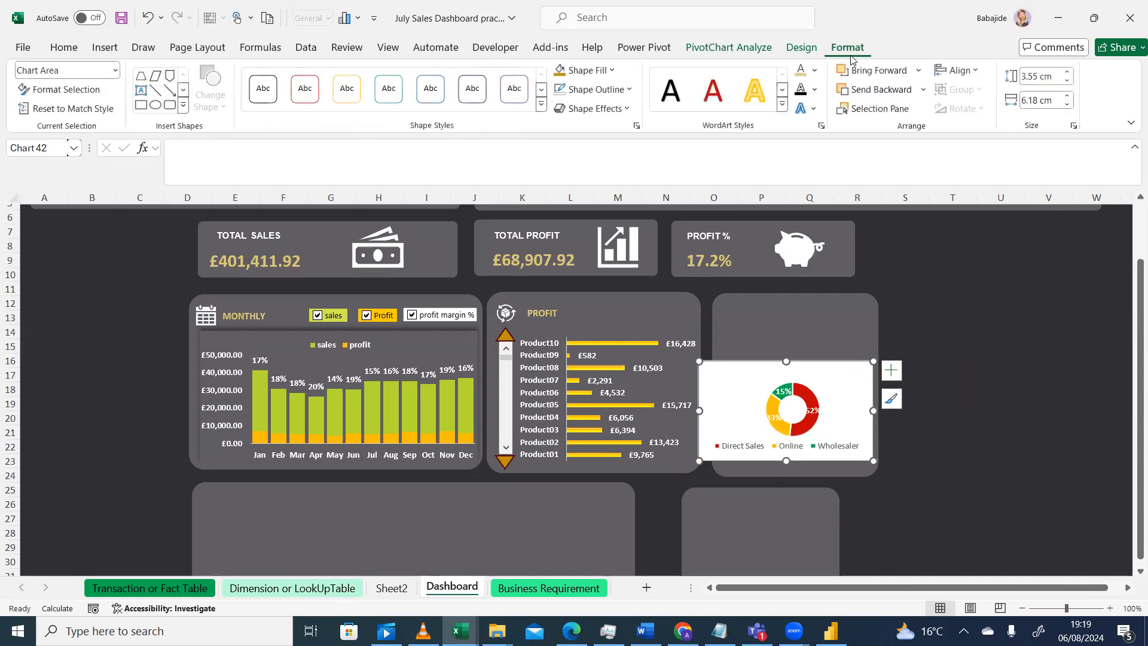
pyautogui.click(611, 70)
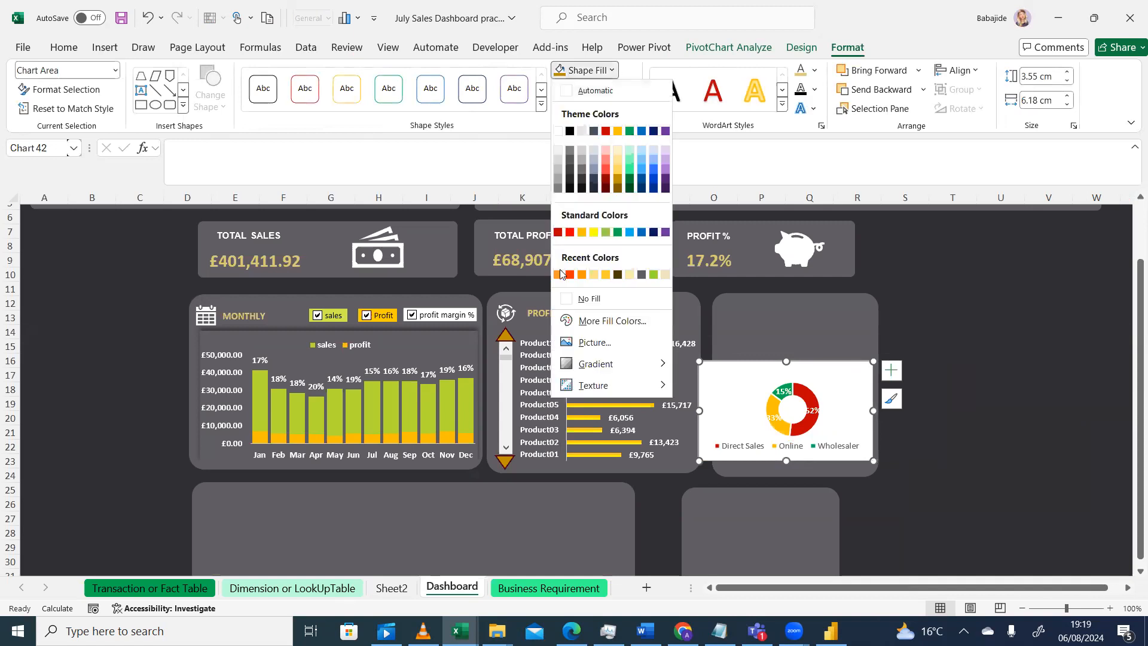
pyautogui.click(569, 298)
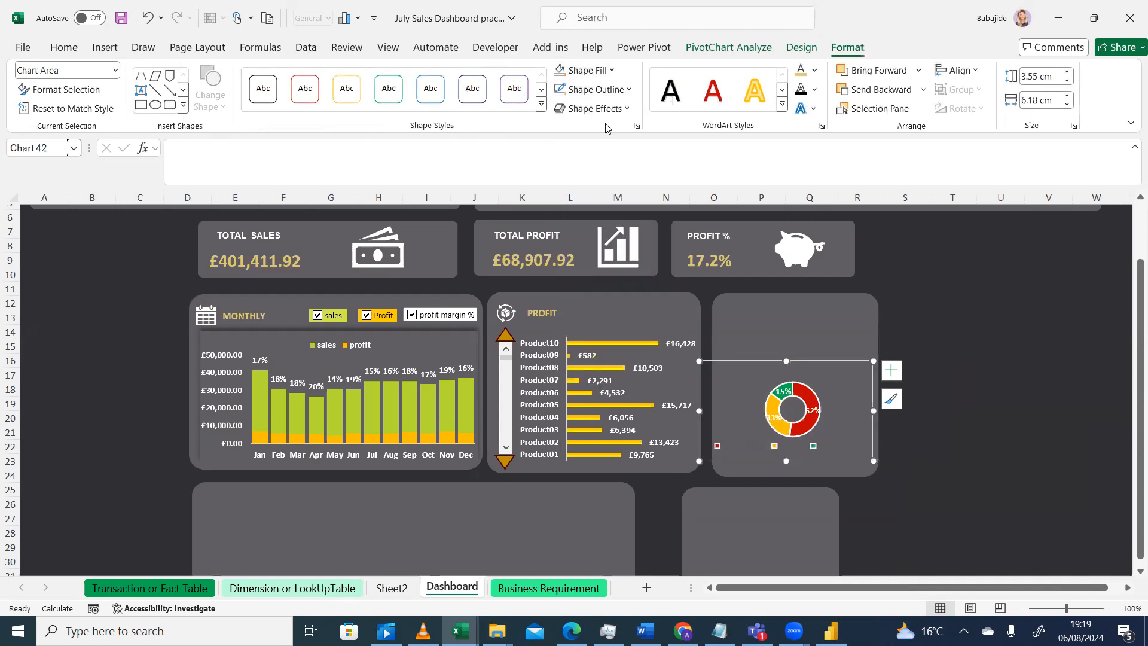
pyautogui.click(628, 91)
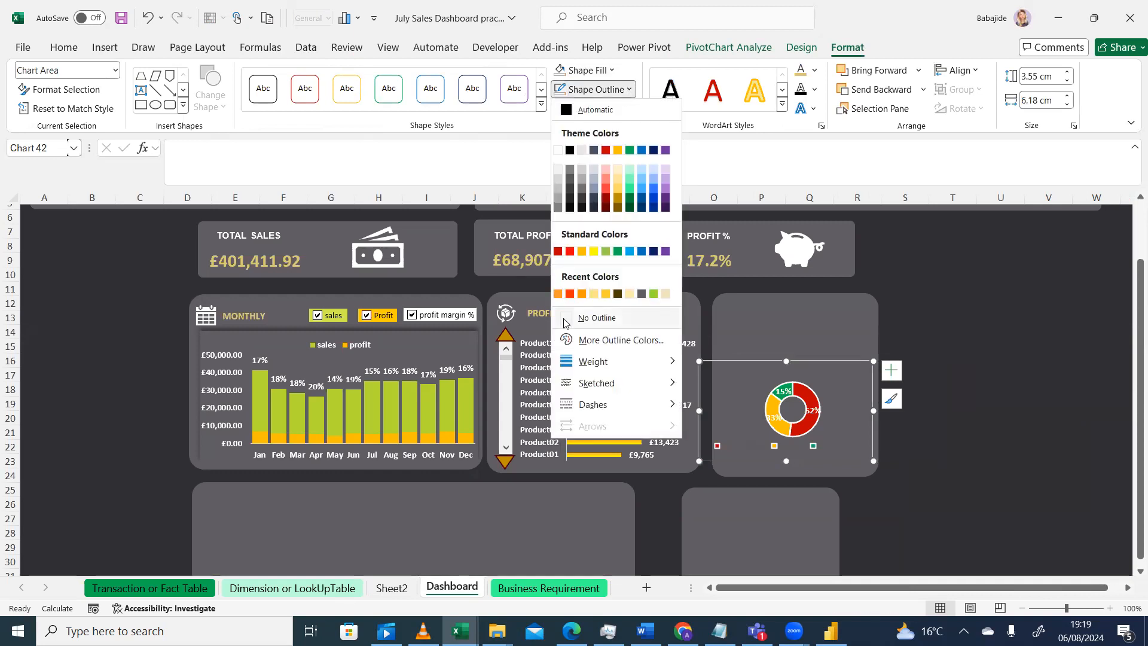
pyautogui.click(907, 338)
pyautogui.click(981, 354)
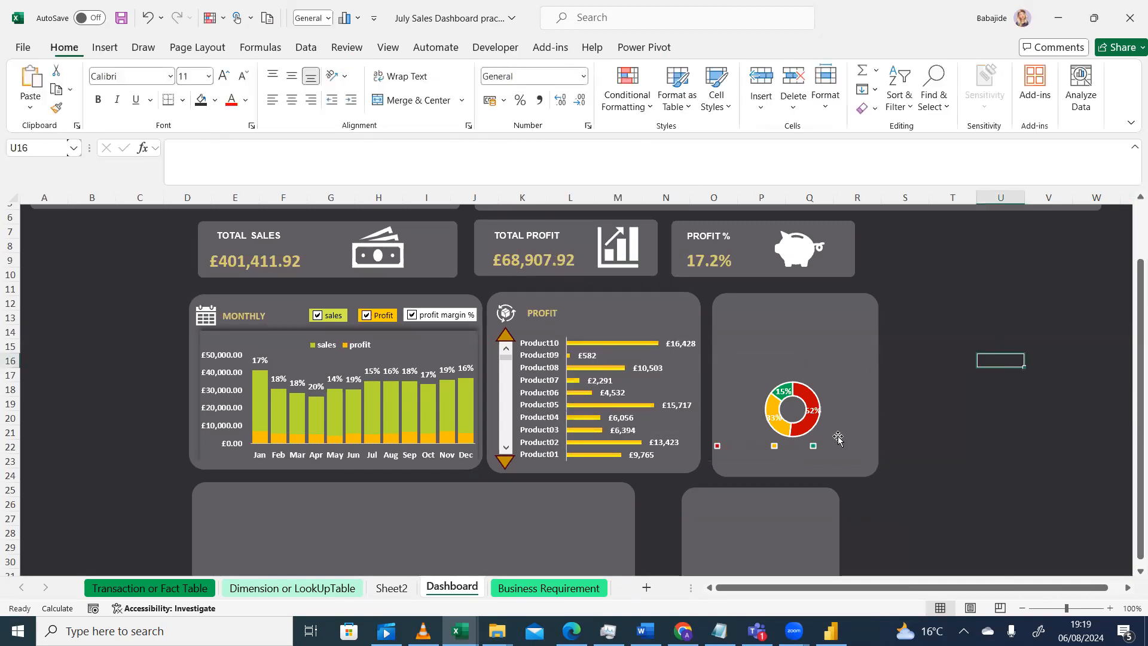
# Apply Quick Layout 7 to the doughnut chart and widen its plot area
pyautogui.click(812, 417)
pyautogui.click(905, 446)
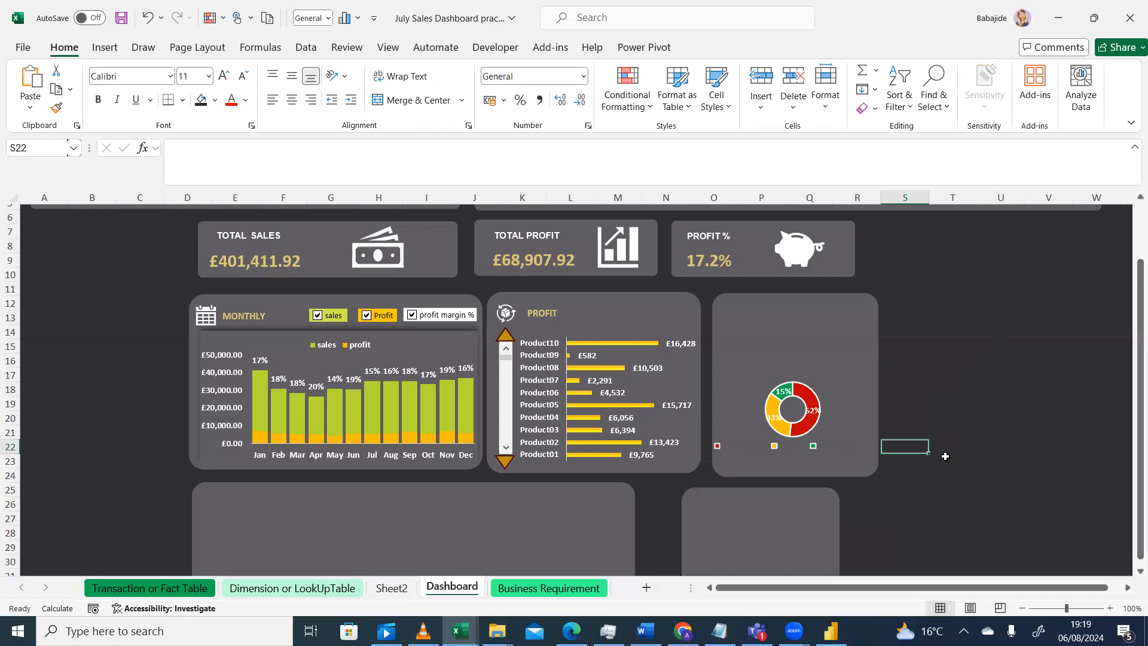
pyautogui.click(809, 401)
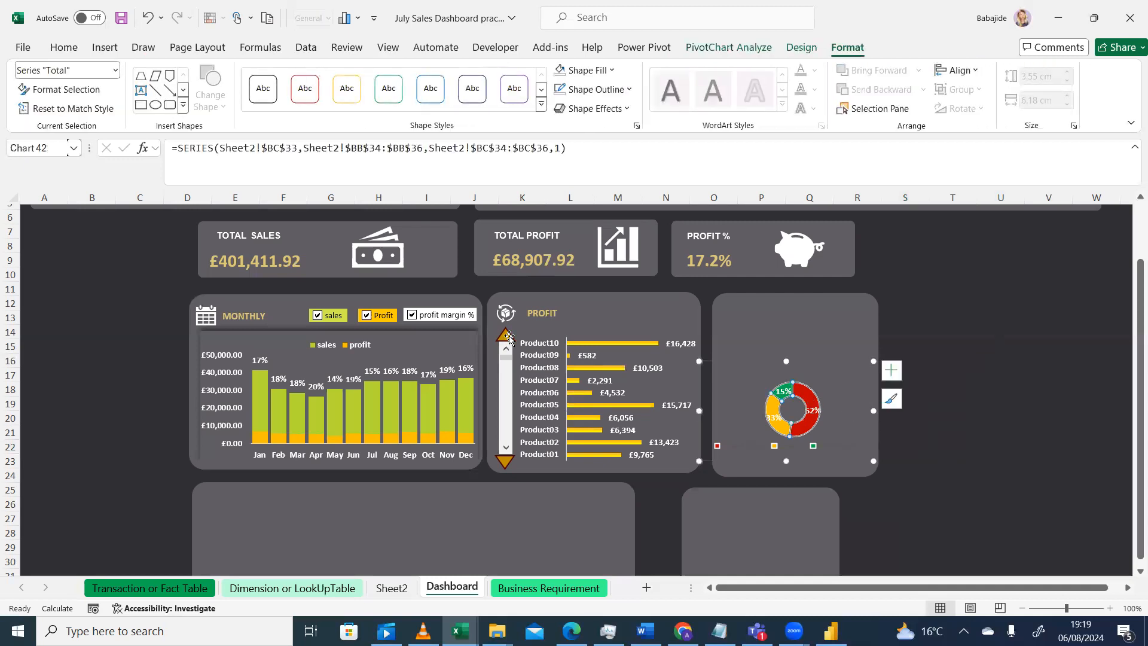
pyautogui.click(808, 52)
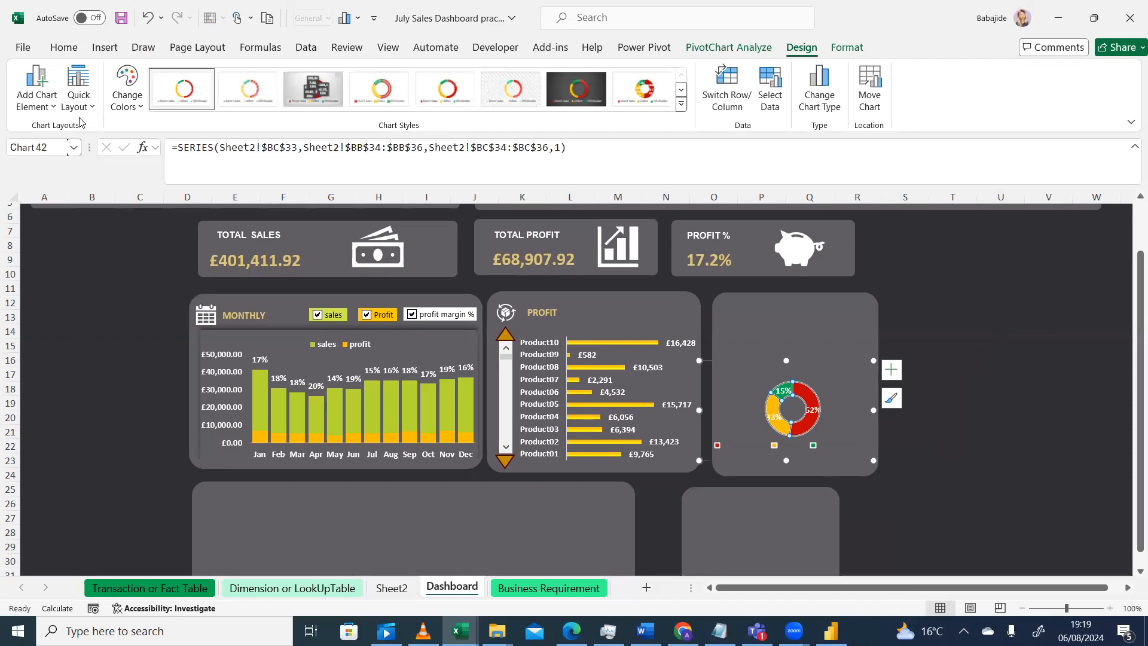
pyautogui.click(93, 107)
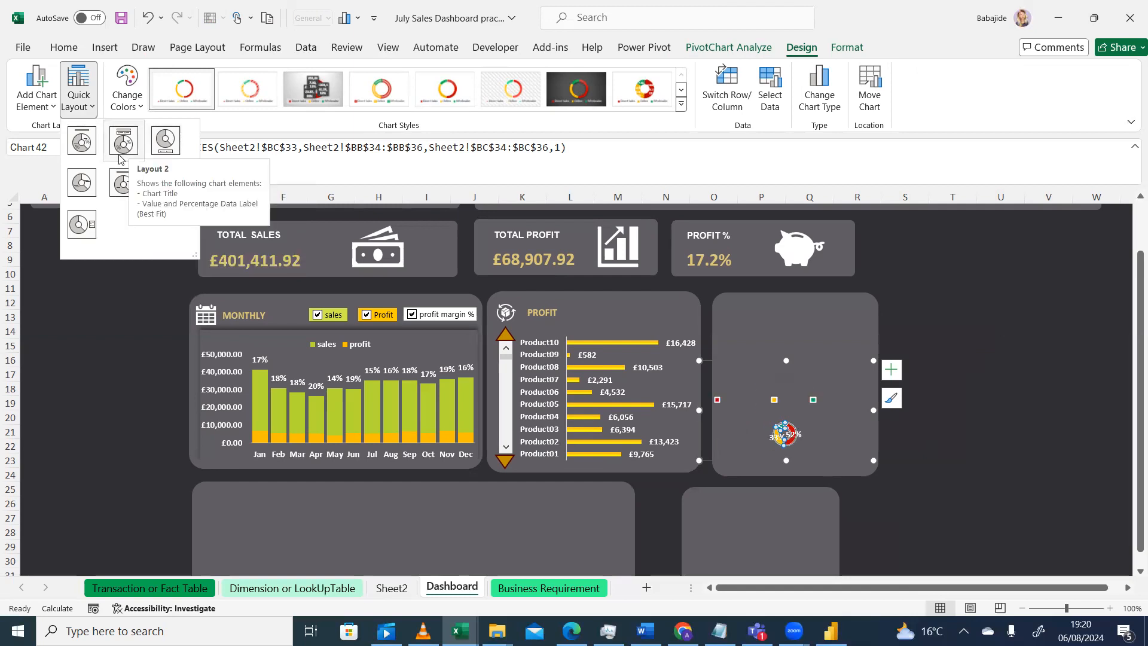
pyautogui.click(77, 223)
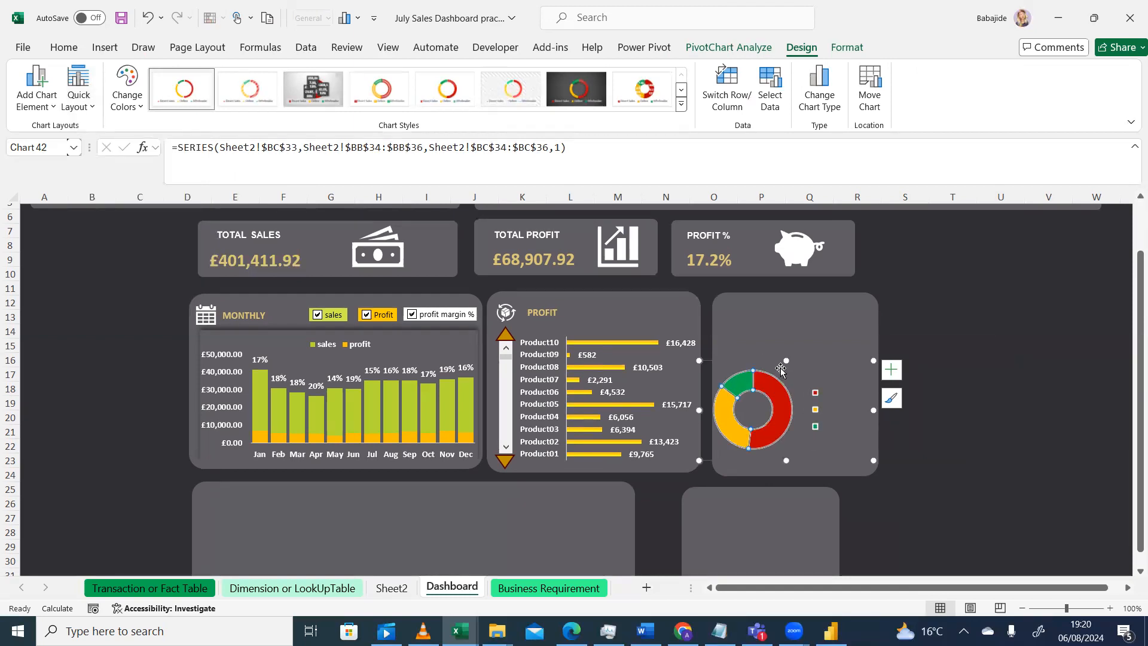
pyautogui.moveTo(789, 367); pyautogui.dragTo(804, 367)
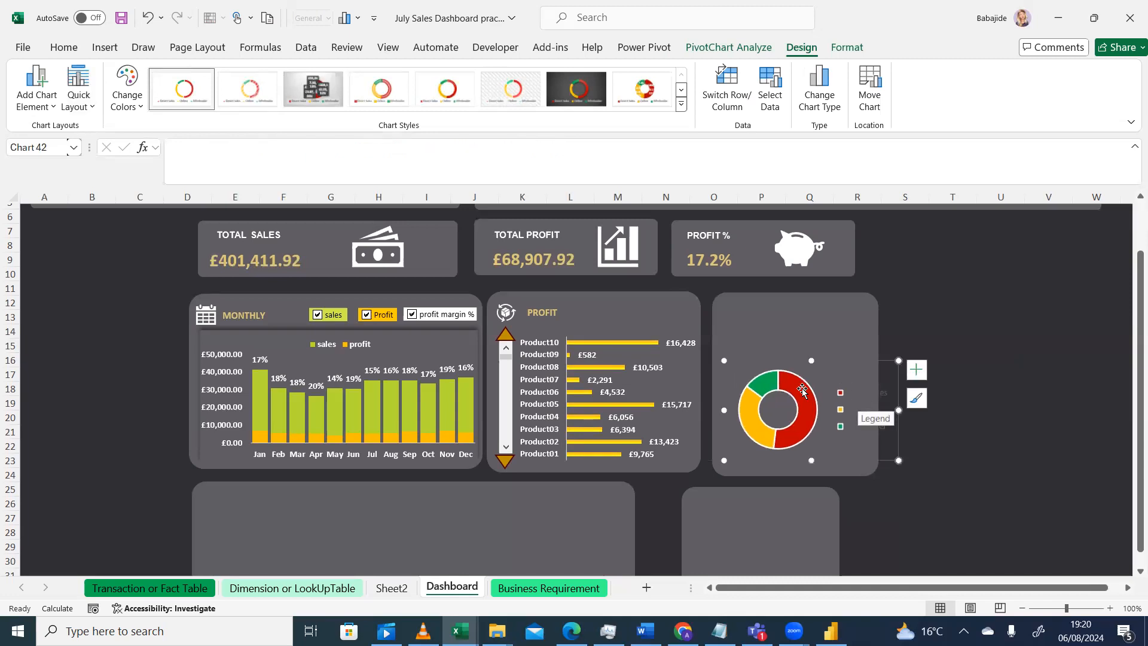
pyautogui.moveTo(782, 380); pyautogui.dragTo(787, 380)
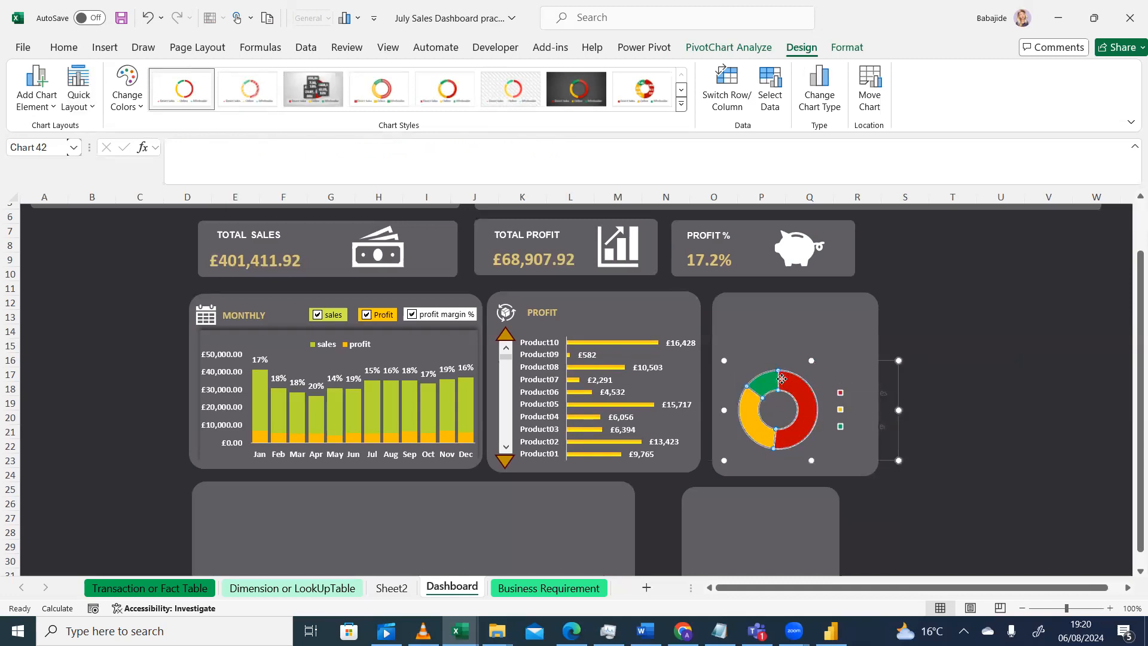
# Undo the layout and plot area changes on the doughnut chart
pyautogui.click(147, 24)
pyautogui.click(148, 24)
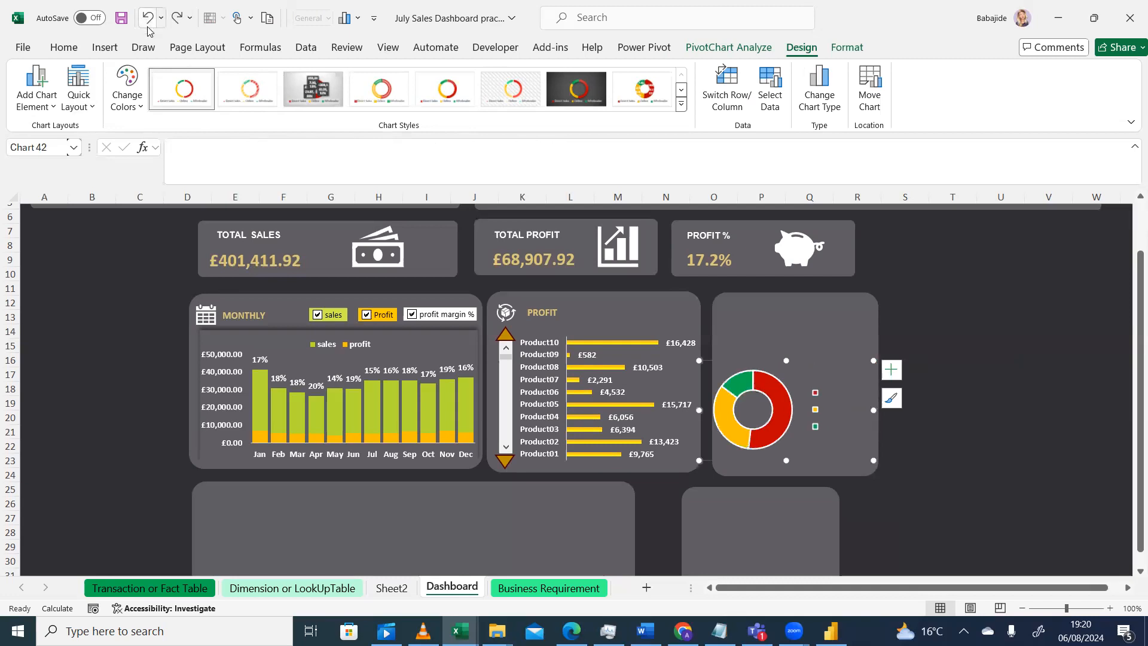
pyautogui.click(178, 17)
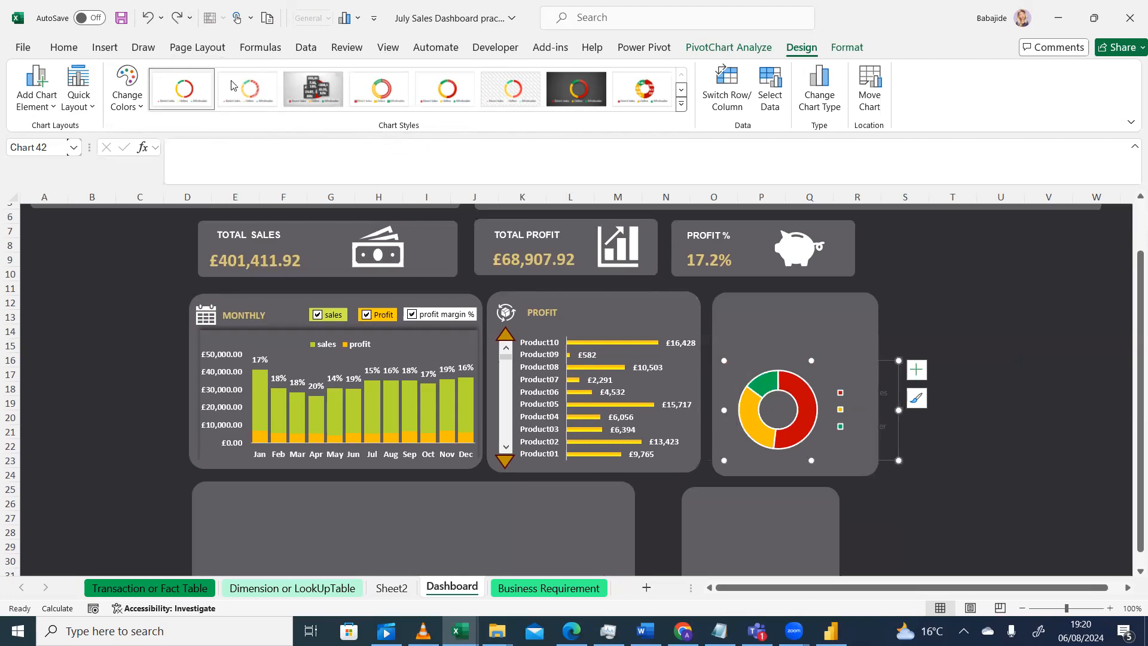
pyautogui.click(92, 109)
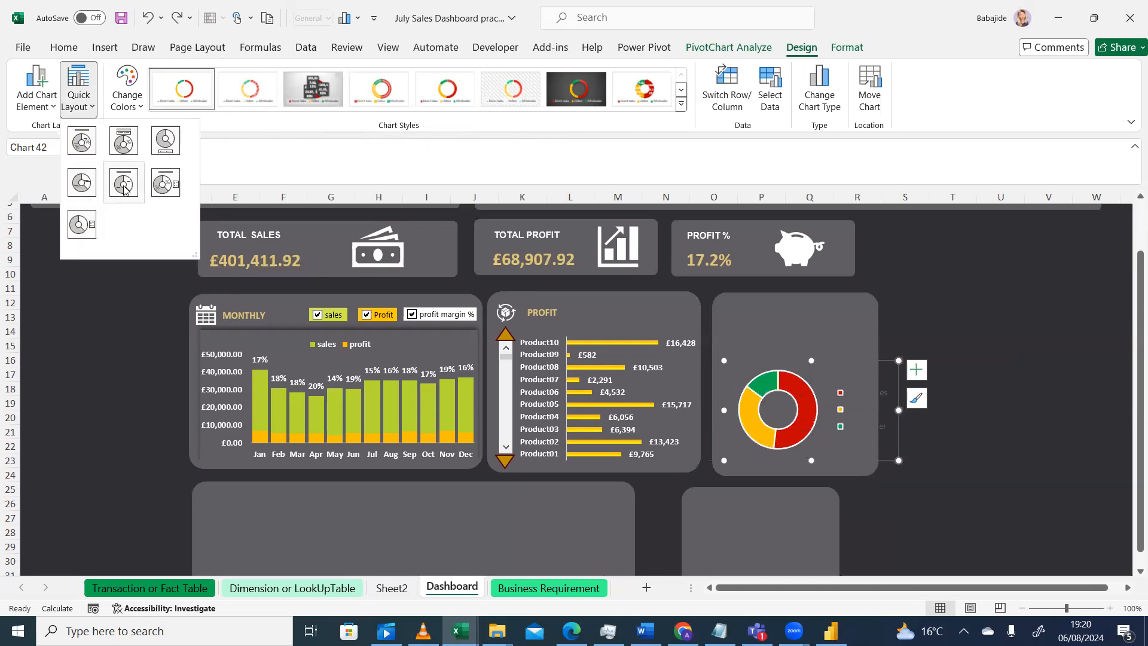
pyautogui.click(148, 19)
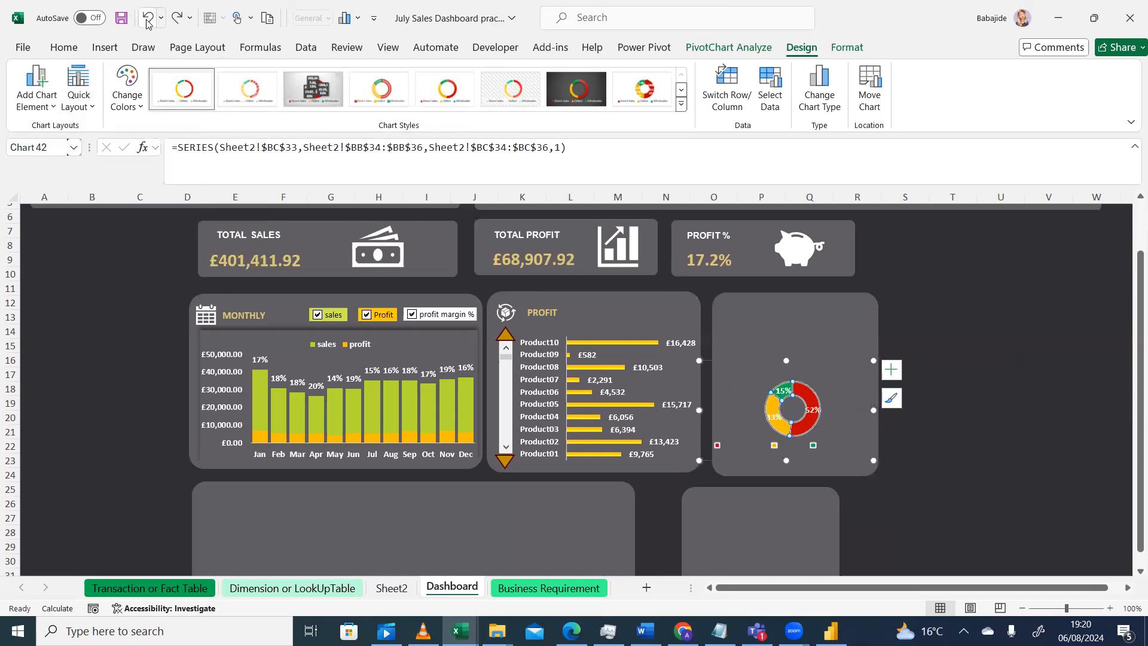
pyautogui.click(148, 19)
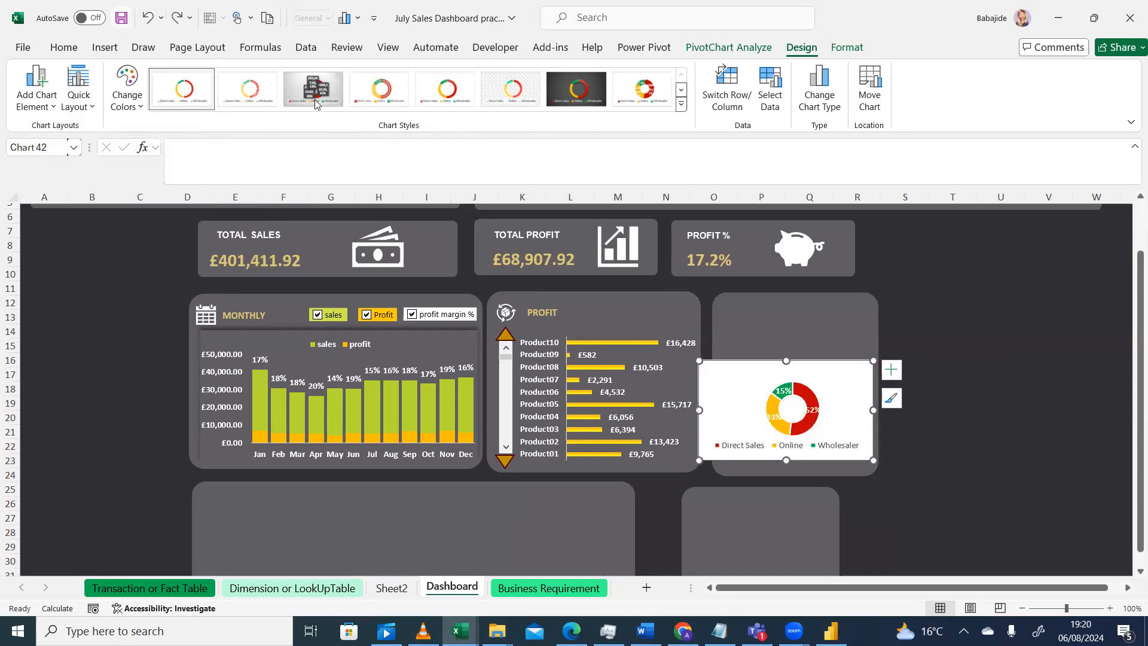
pyautogui.click(177, 18)
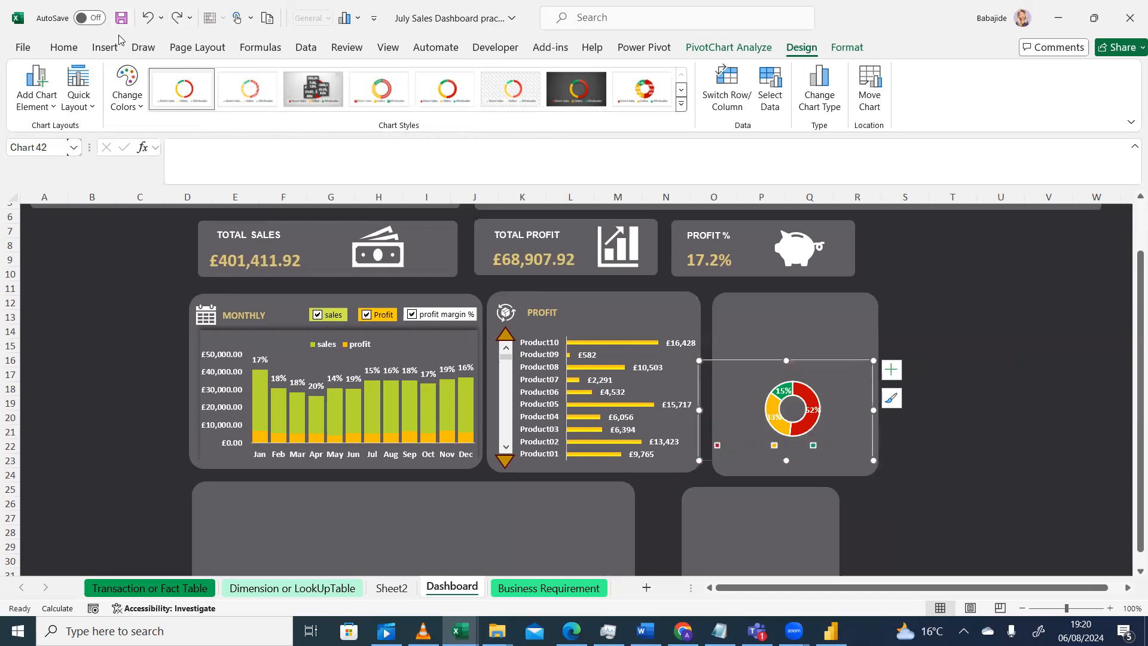
pyautogui.click(48, 105)
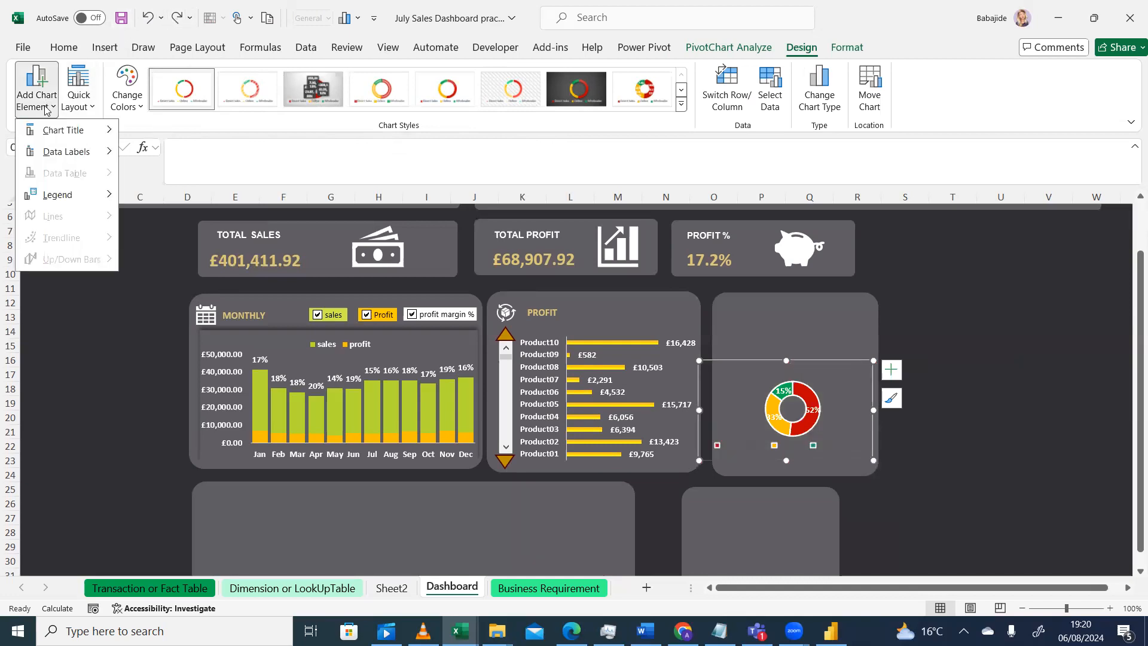
pyautogui.click(82, 107)
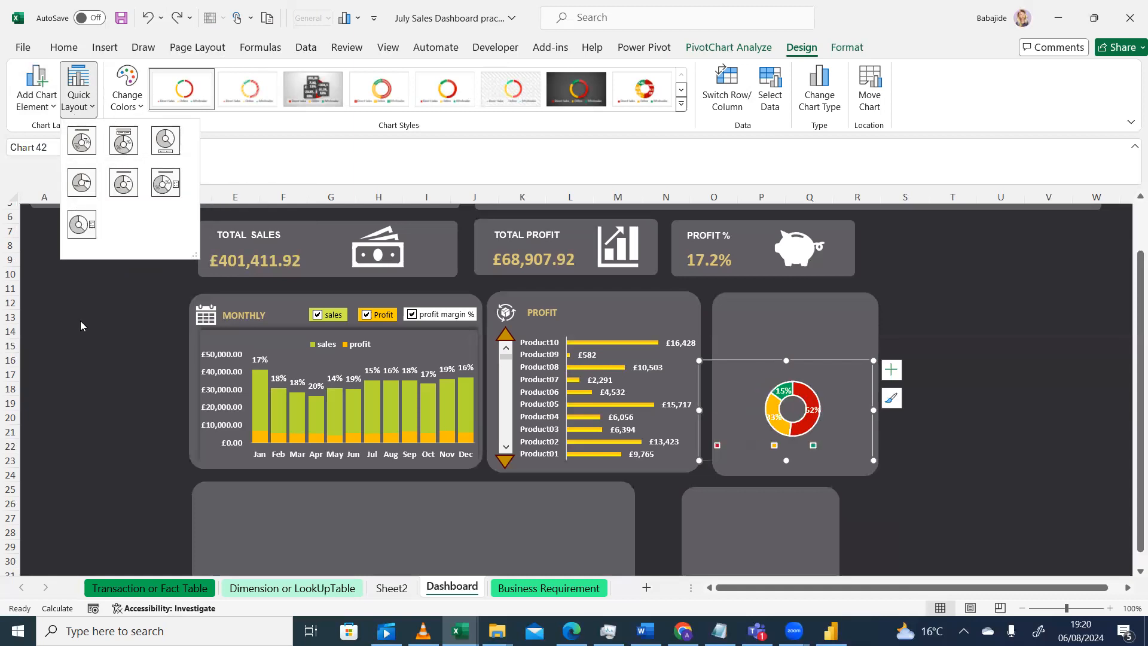
pyautogui.click(107, 83)
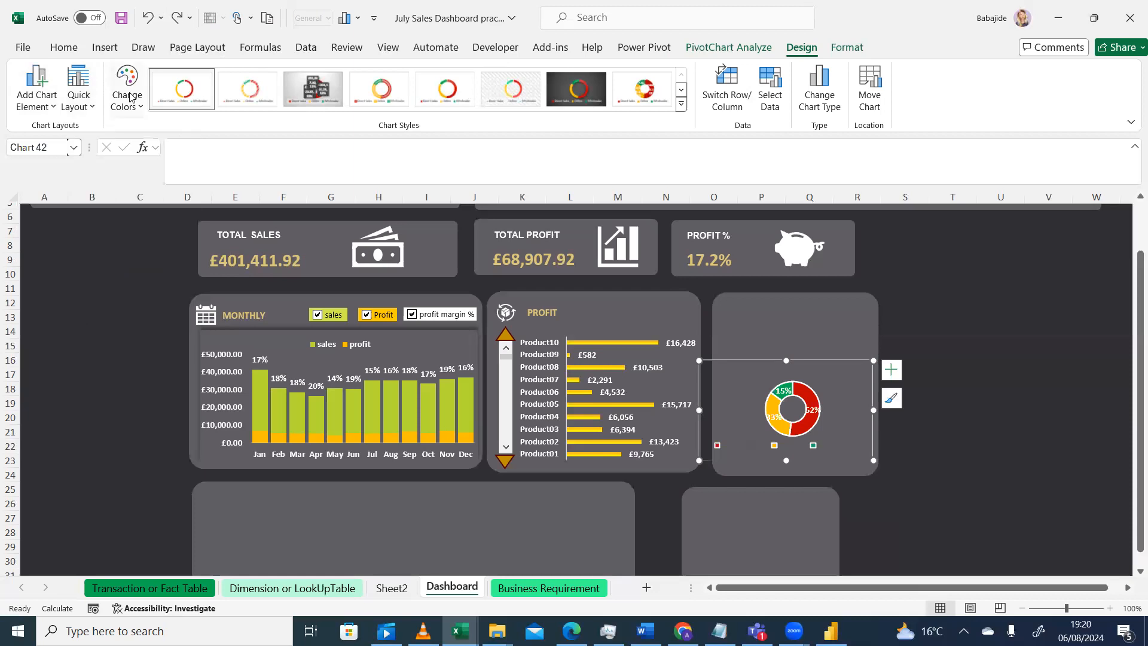
pyautogui.click(80, 108)
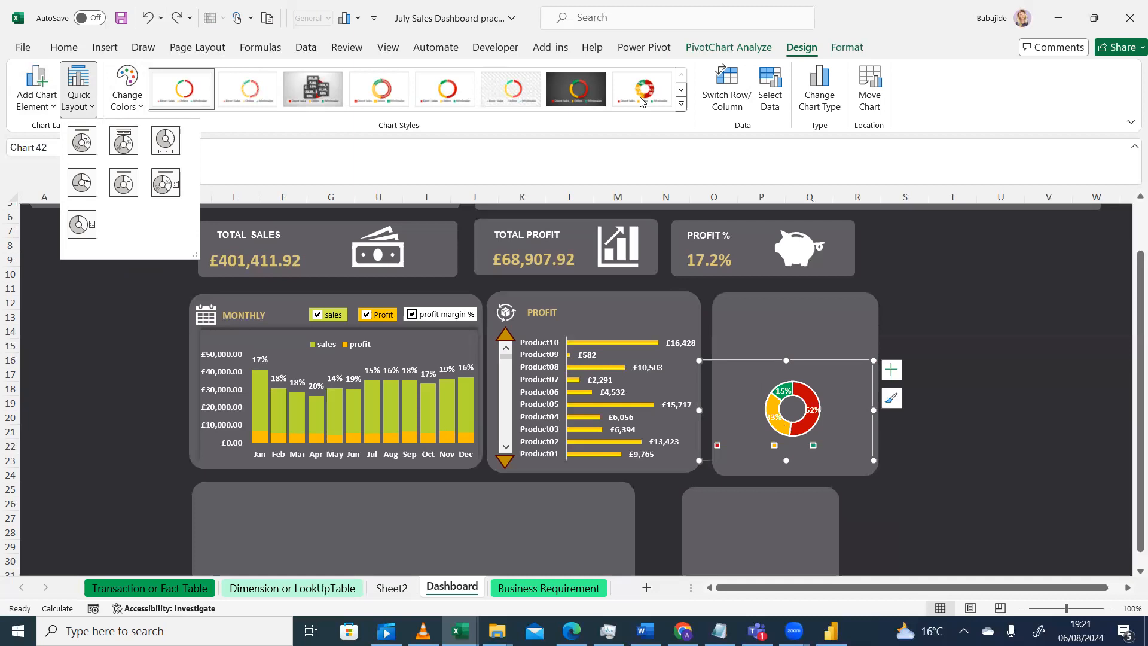
pyautogui.click(852, 413)
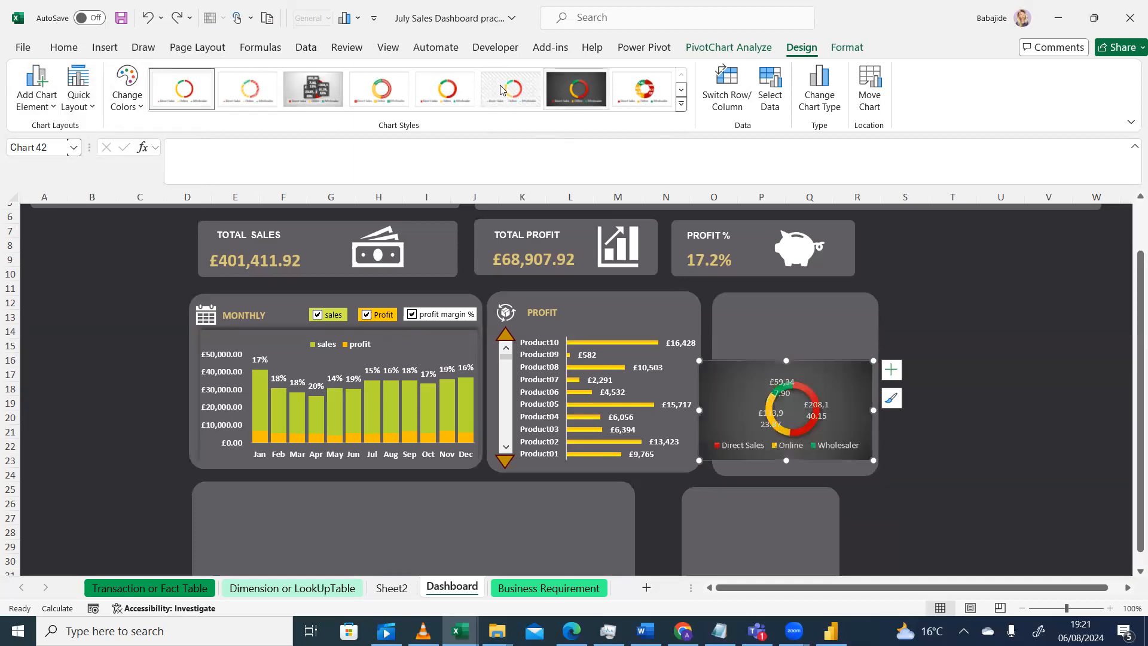
# Apply chart Style 7 and a quick layout that labels each segment to the doughnut chart
pyautogui.click(586, 87)
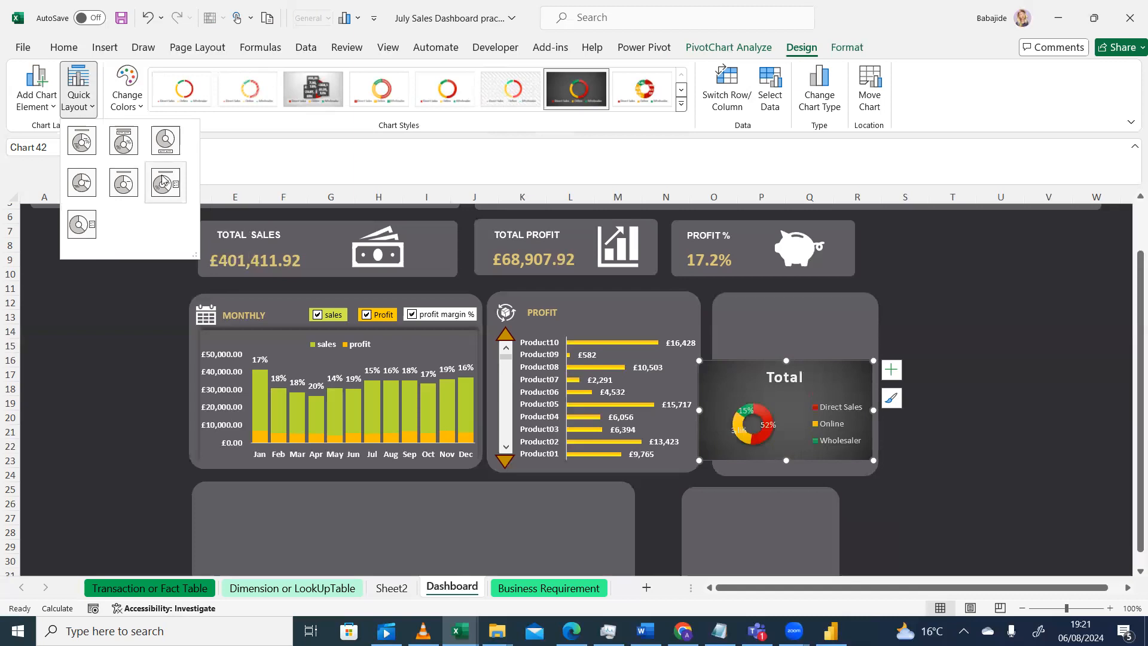
pyautogui.click(79, 184)
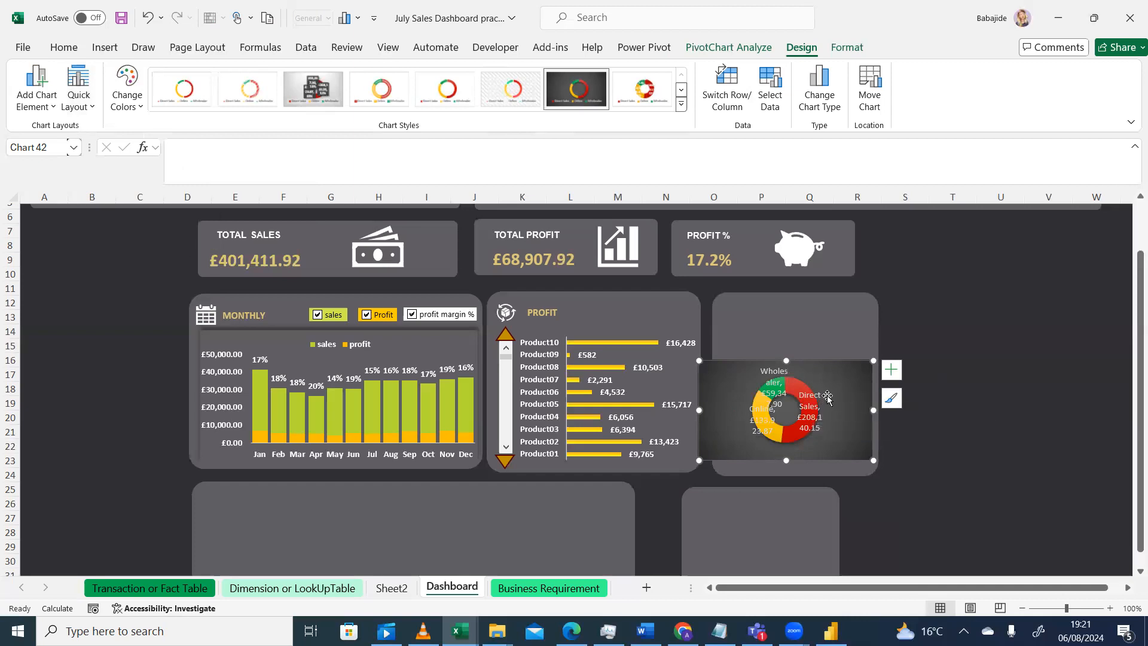
pyautogui.click(931, 366)
pyautogui.click(843, 392)
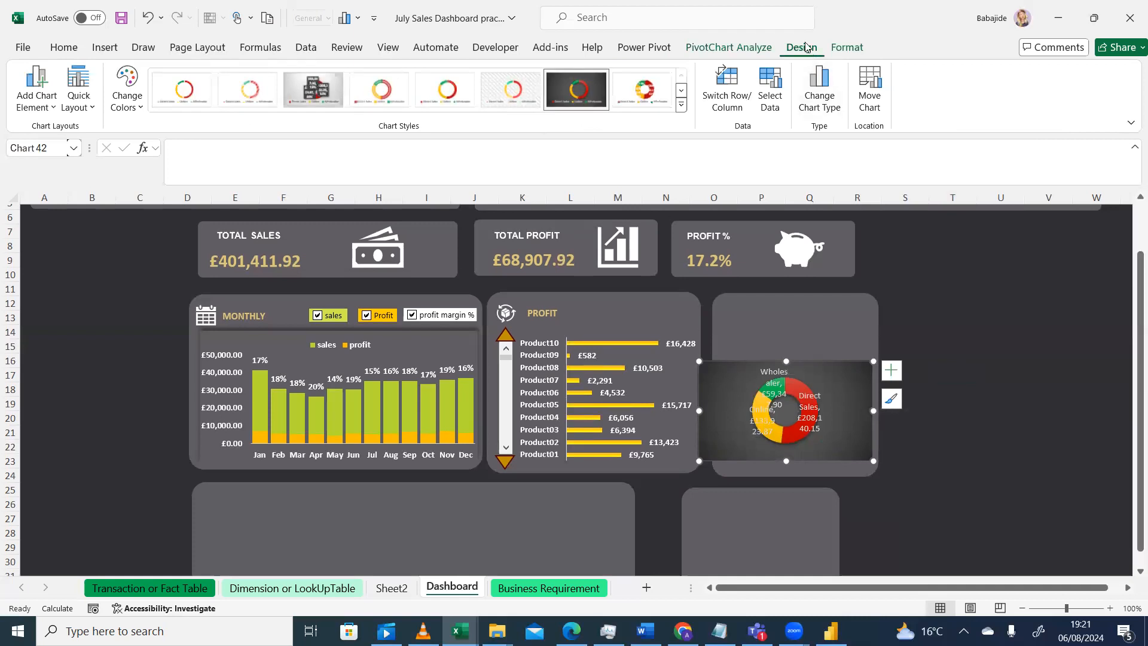
# Set the doughnut chart's shape fill to No Fill
pyautogui.click(848, 47)
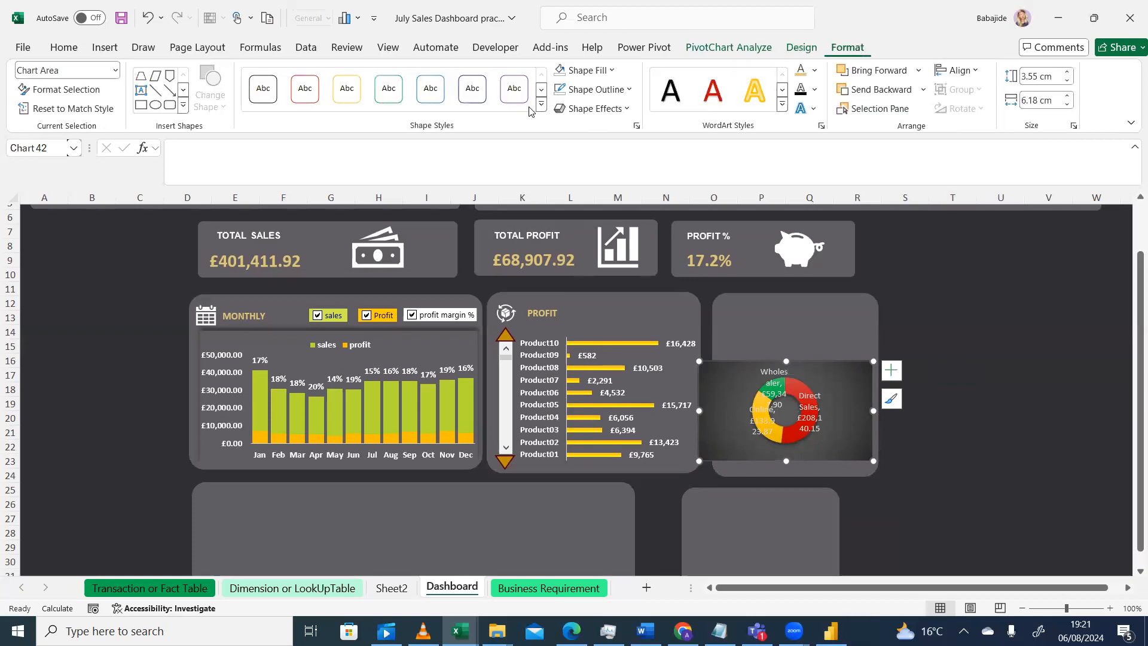
pyautogui.click(613, 73)
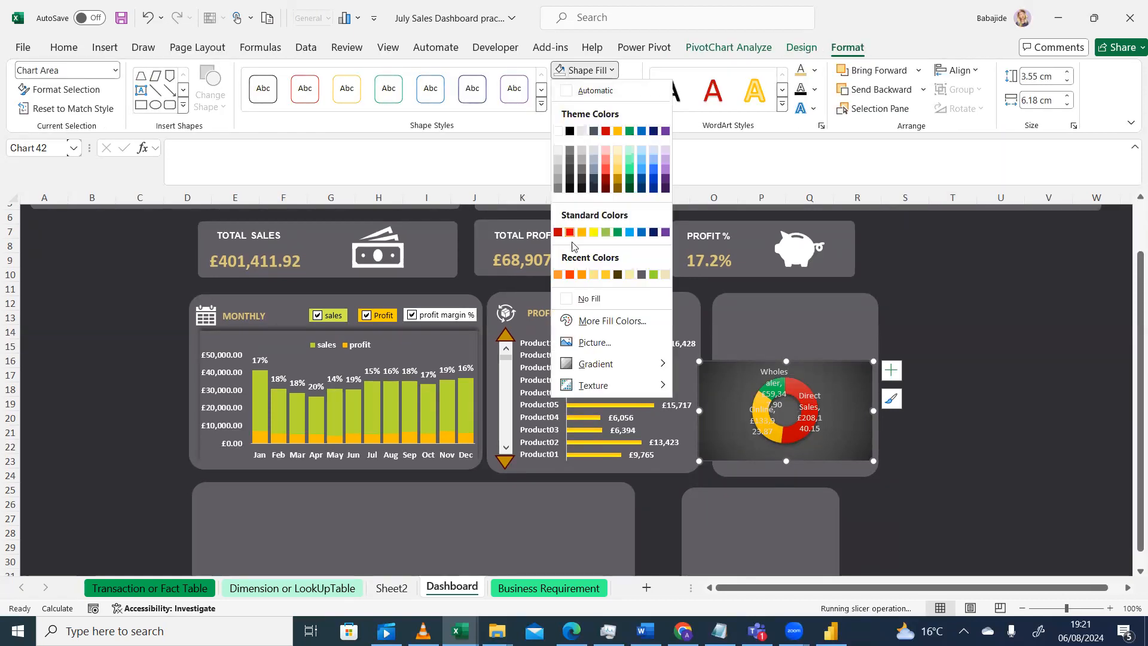
pyautogui.click(589, 298)
pyautogui.click(957, 374)
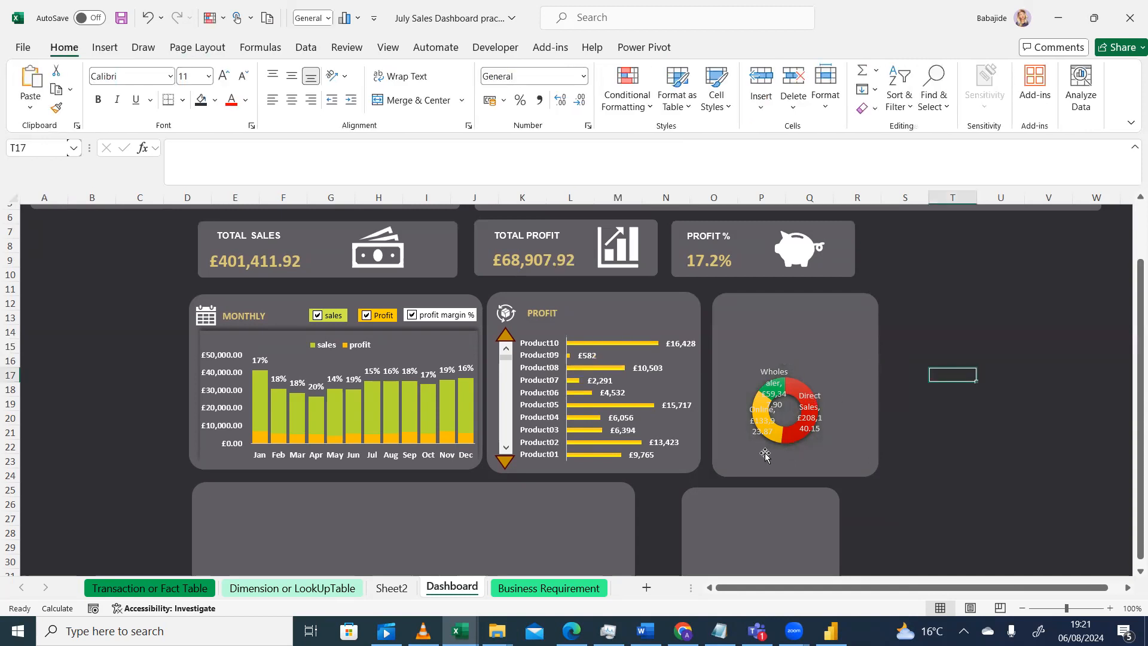
# Remove the value from the doughnut chart's data labels
pyautogui.click(808, 409)
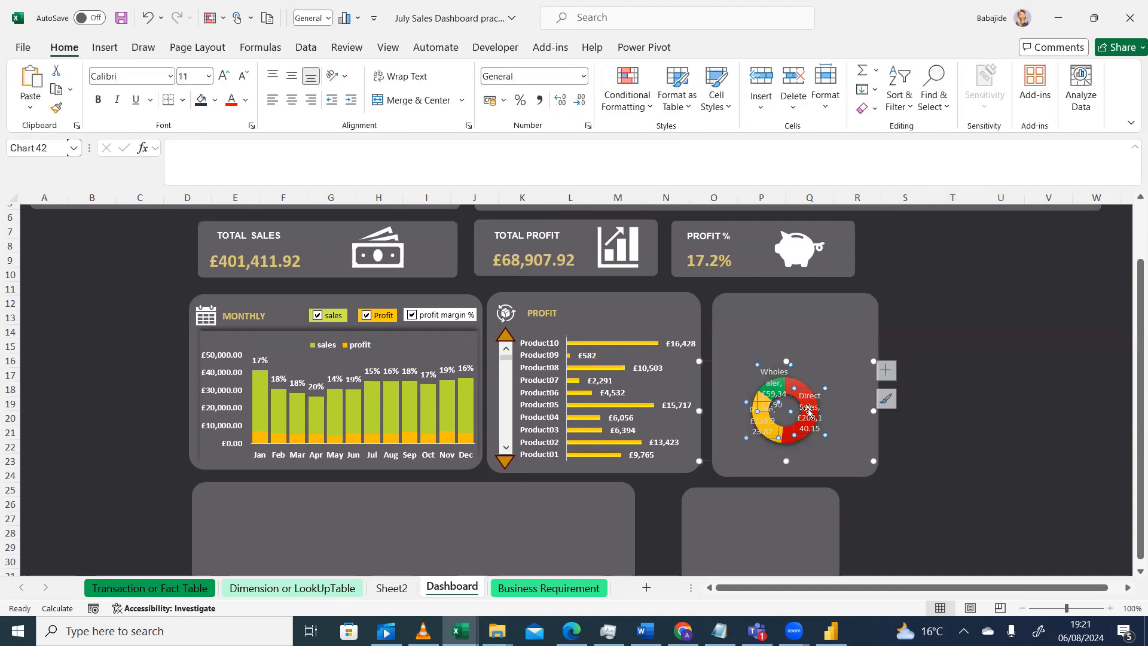
pyautogui.click(890, 373)
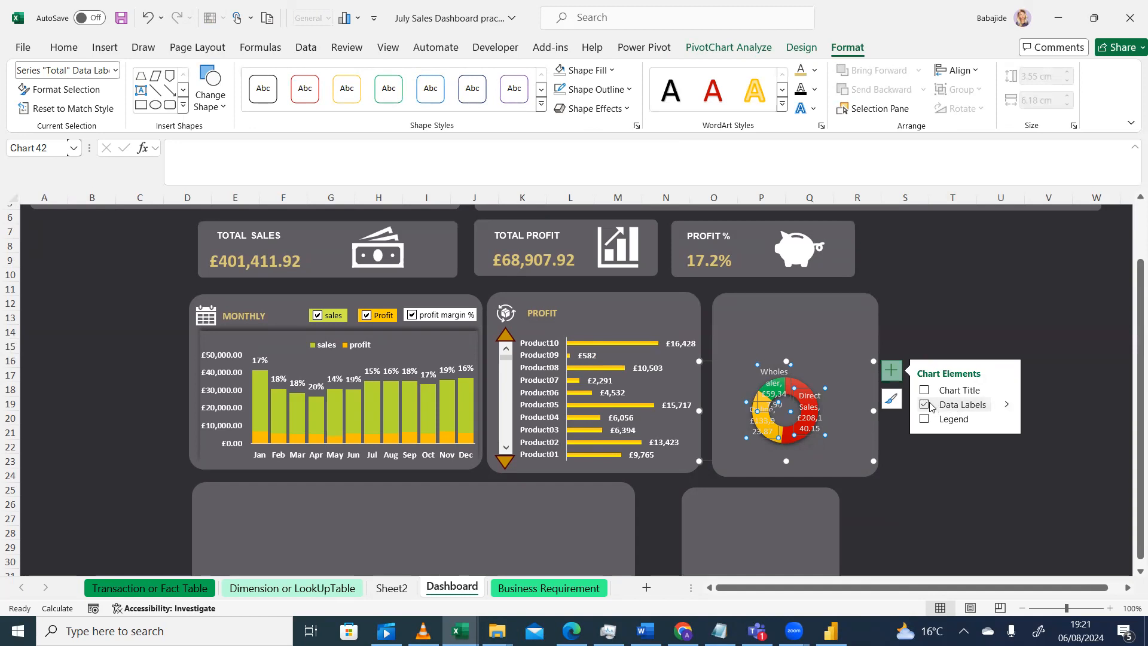
pyautogui.click(1007, 405)
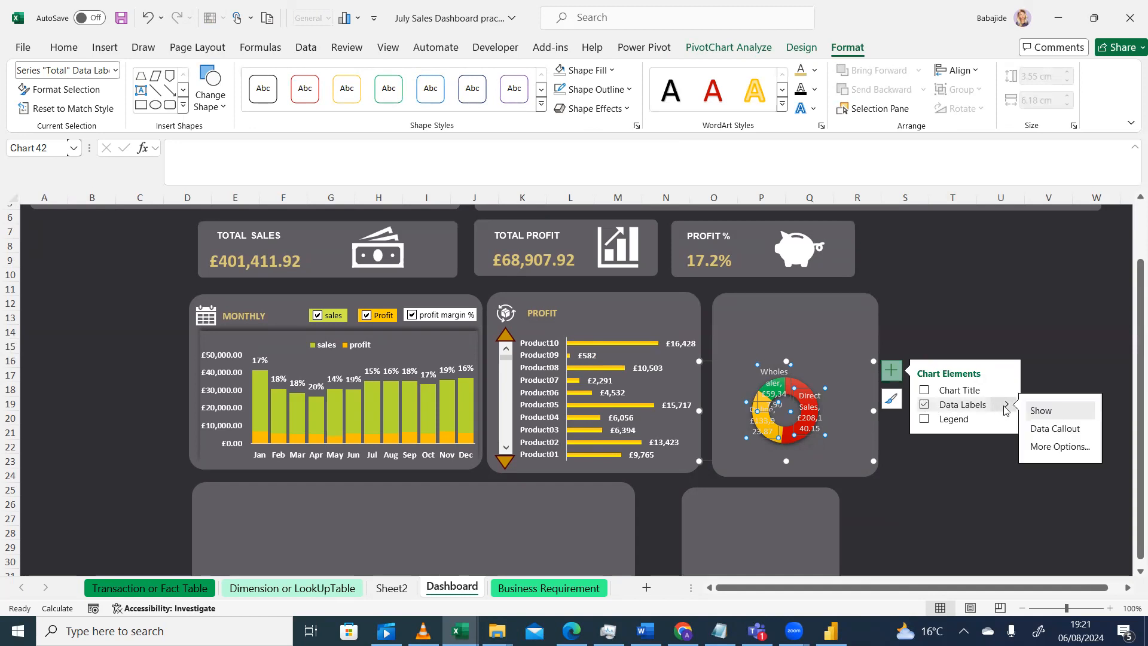
pyautogui.click(1034, 447)
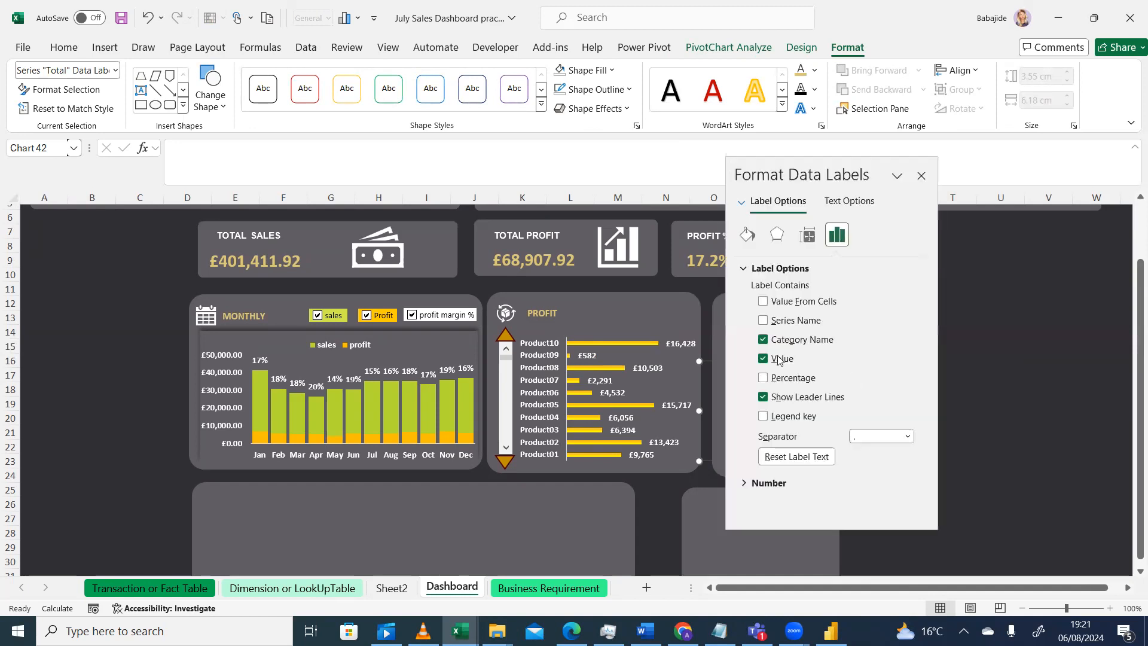
pyautogui.click(764, 359)
pyautogui.click(921, 172)
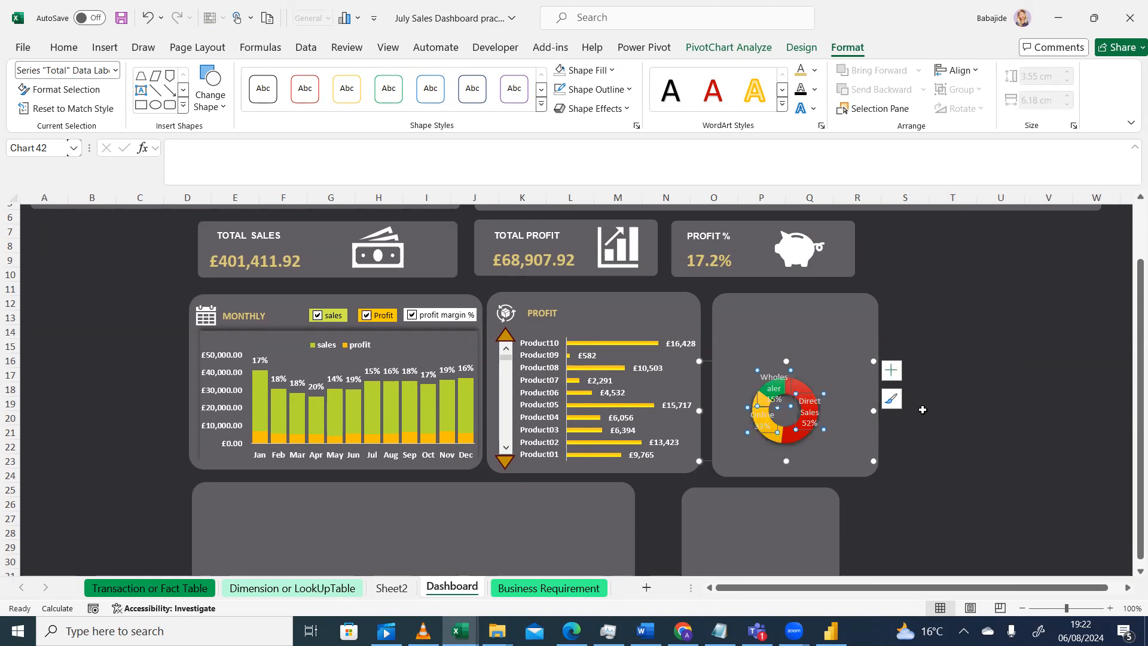
# Show only percentages in the doughnut chart's data labels
pyautogui.click(890, 372)
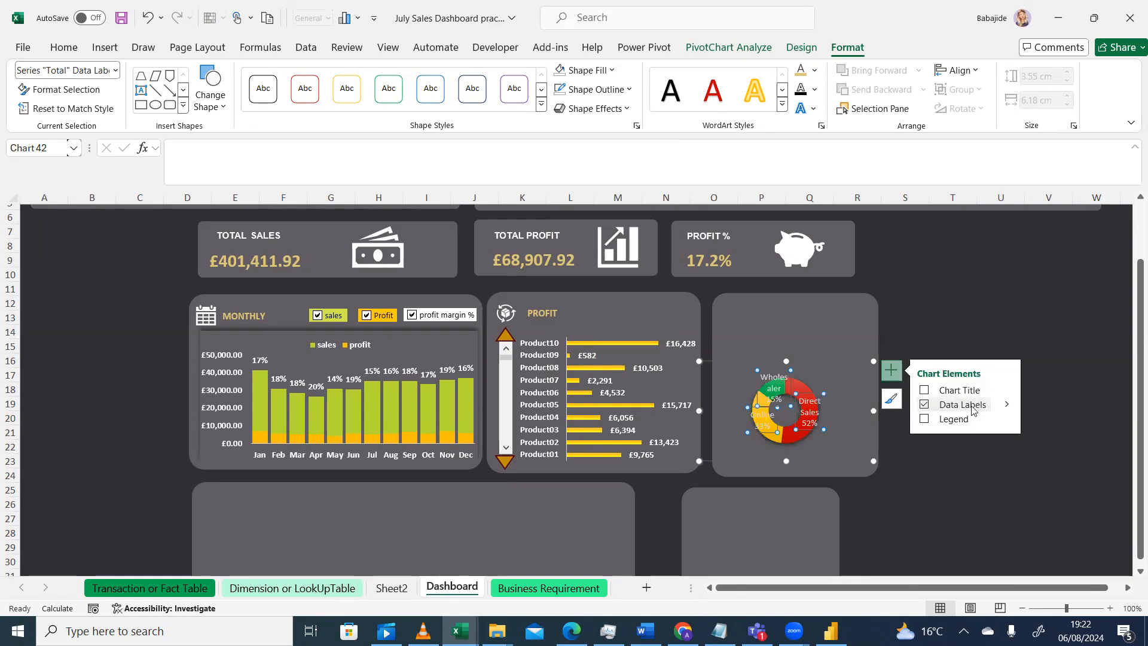
pyautogui.moveTo(1005, 405)
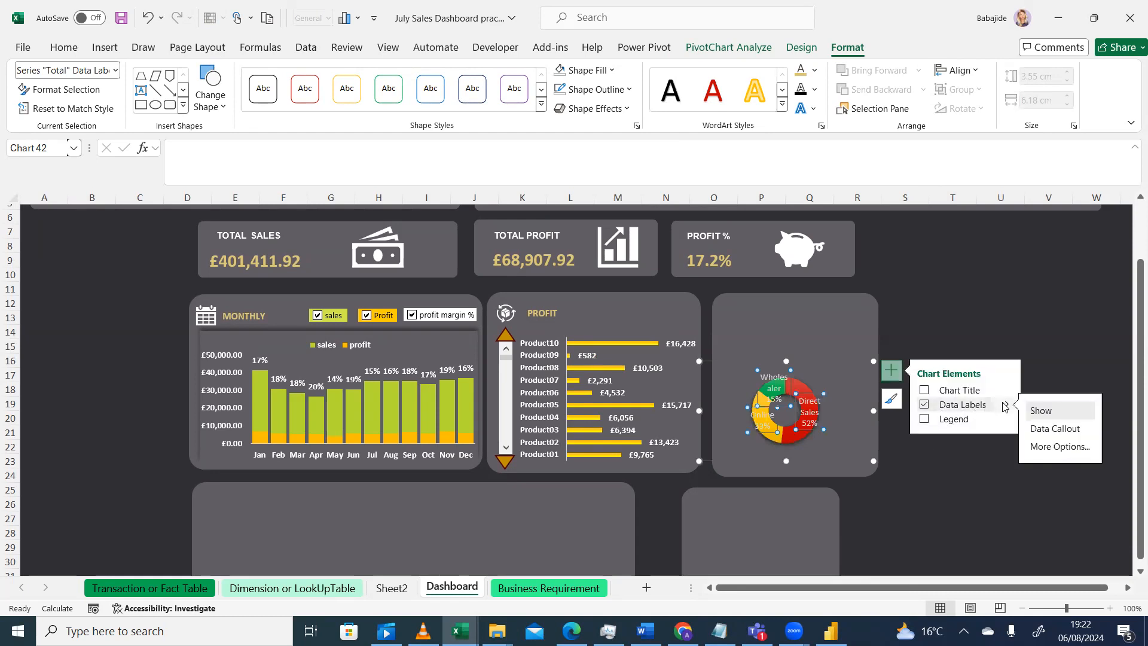
pyautogui.click(1039, 446)
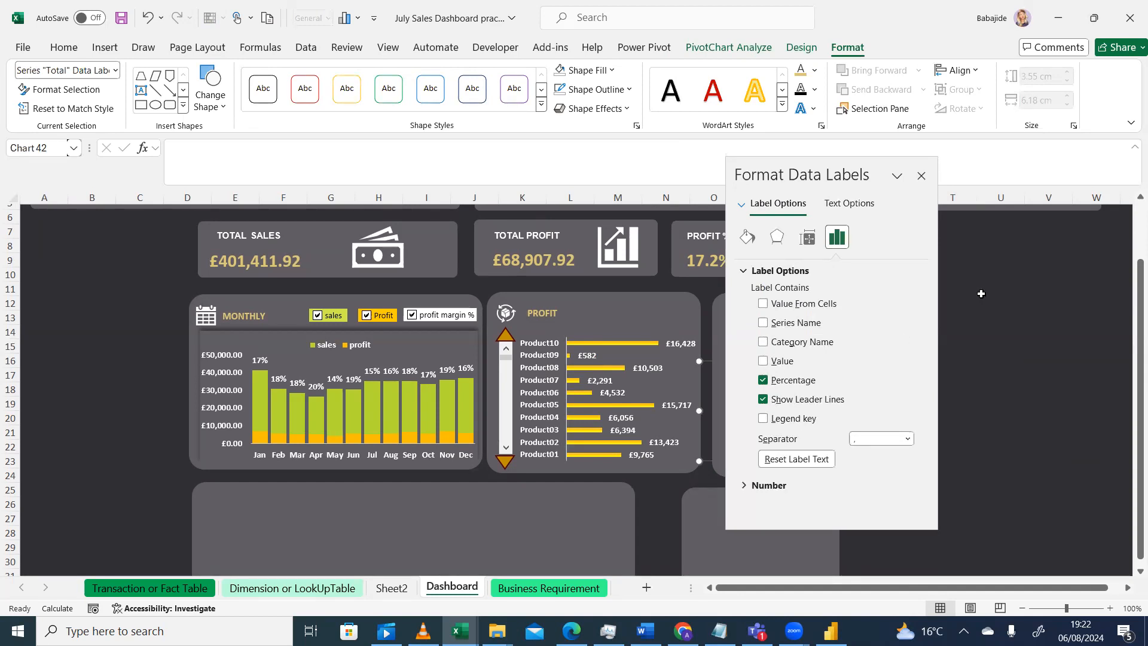
pyautogui.click(925, 179)
# Make the doughnut chart's percentage labels bold
pyautogui.moveTo(829, 422); pyautogui.dragTo(510, 332)
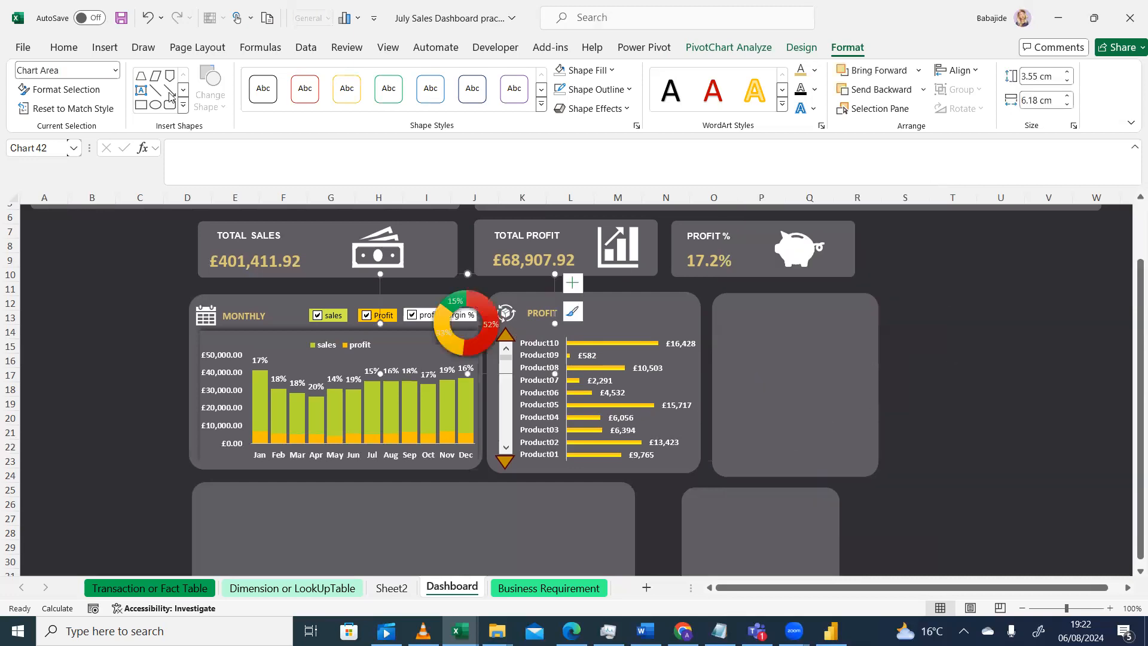
pyautogui.click(148, 18)
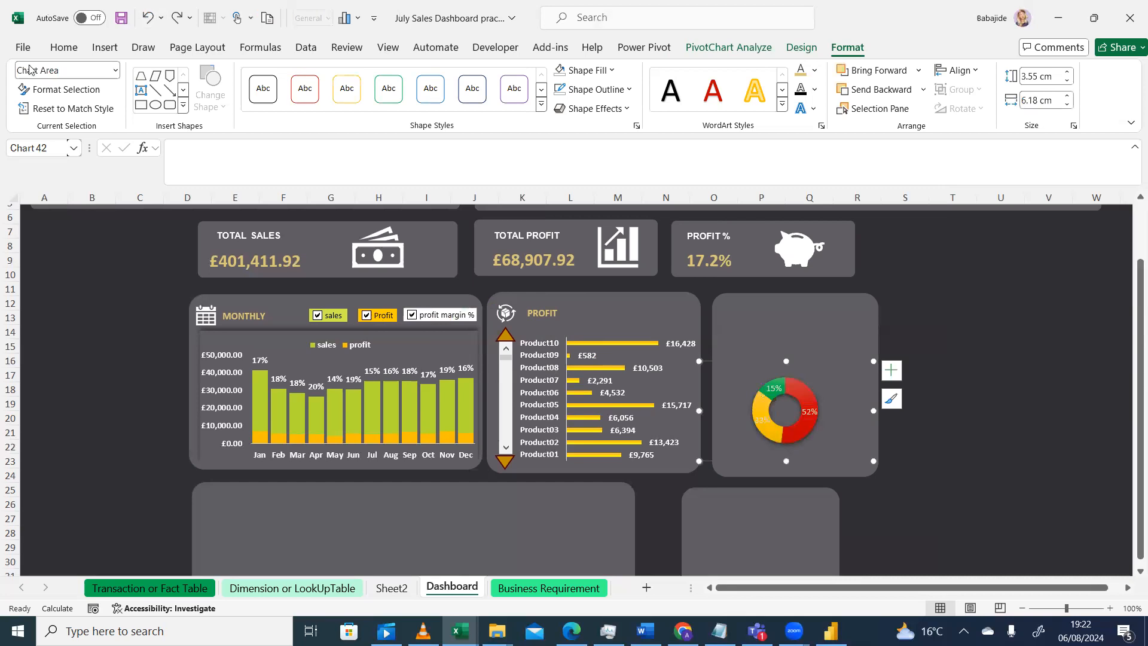
pyautogui.click(774, 389)
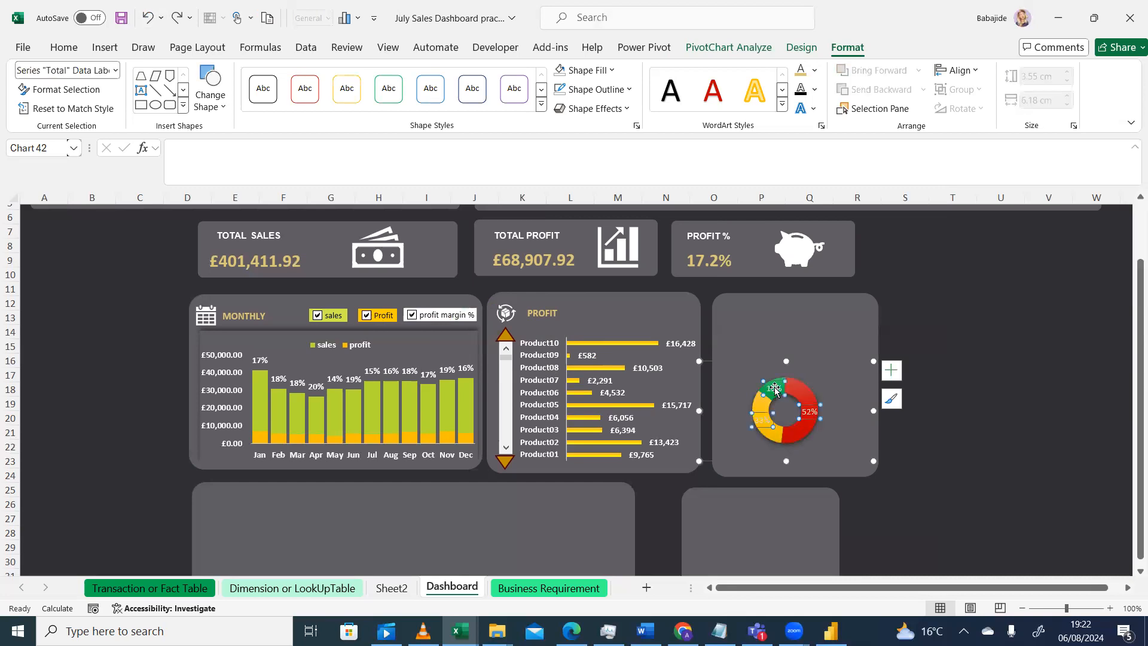
pyautogui.click(70, 47)
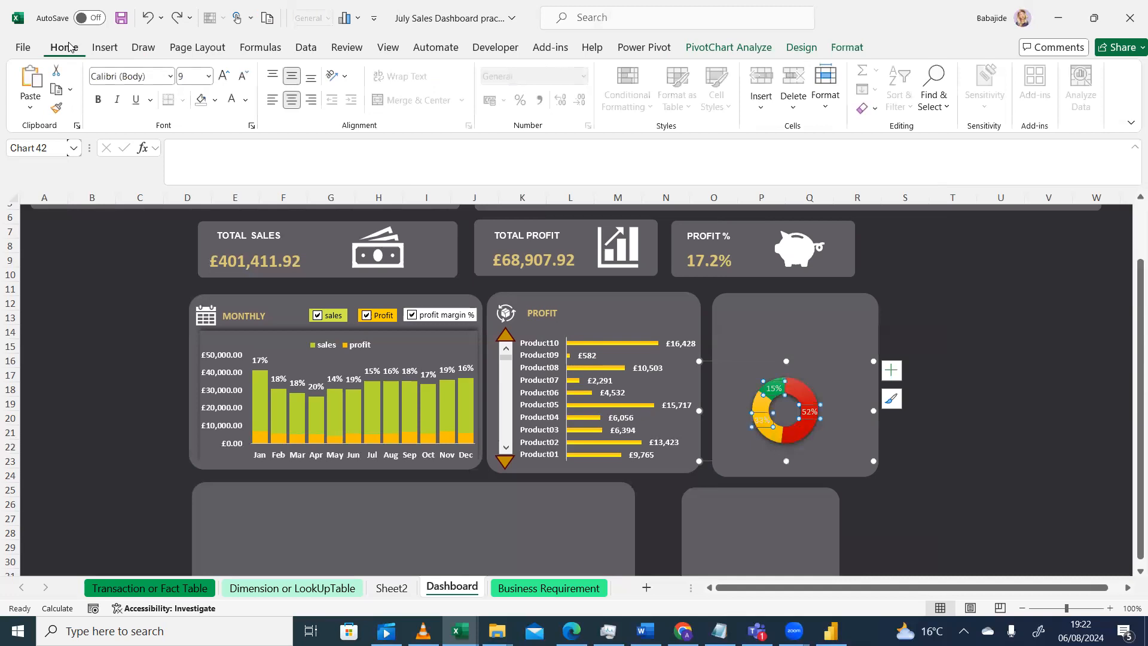
pyautogui.click(247, 103)
pyautogui.click(97, 100)
# Enlarge the doughnut's plot area within its chart
pyautogui.click(881, 310)
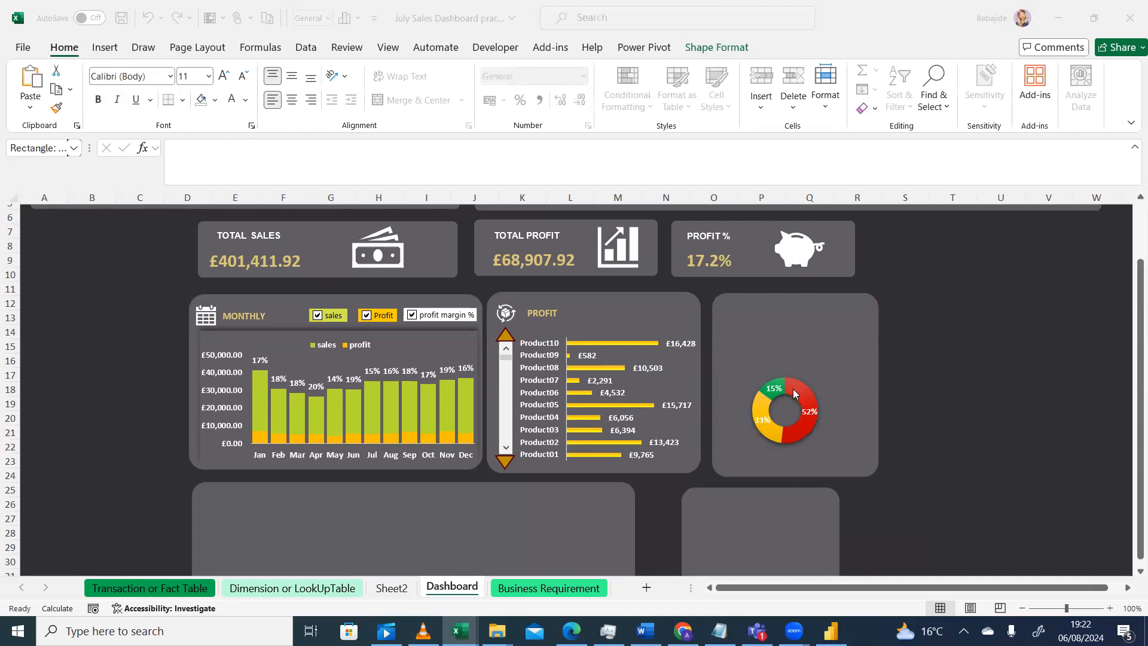
pyautogui.click(838, 372)
pyautogui.click(823, 376)
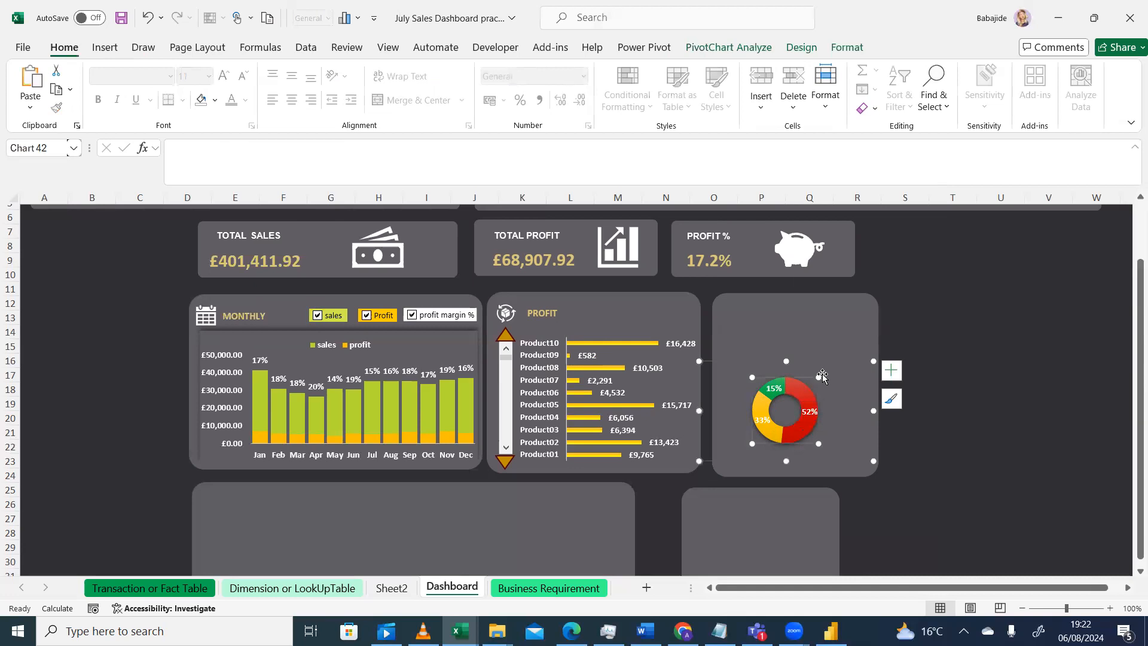
pyautogui.moveTo(820, 370); pyautogui.dragTo(842, 363)
pyautogui.click(816, 380)
pyautogui.click(820, 374)
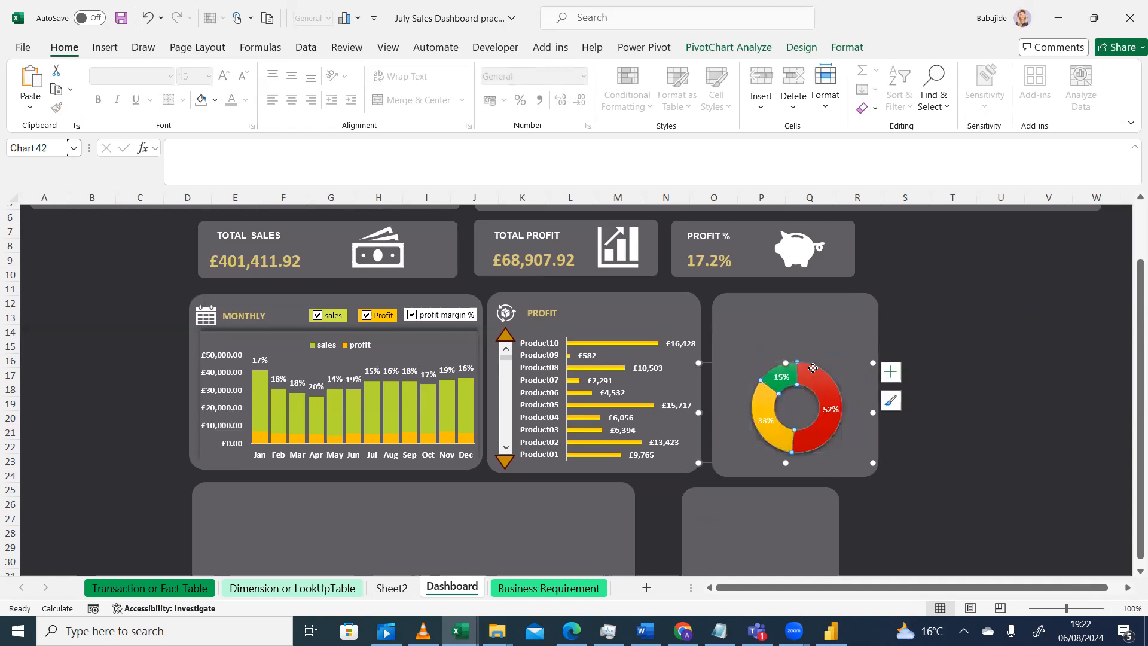
# Add a legend to the doughnut chart positioned at the bottom
pyautogui.click(926, 347)
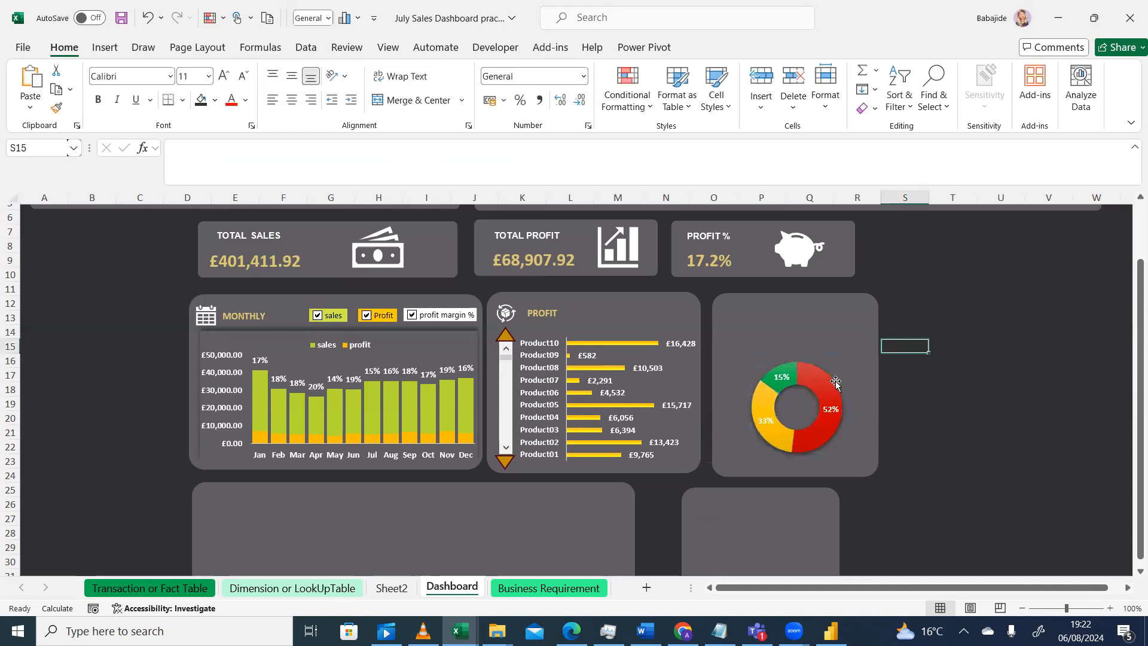
pyautogui.click(822, 390)
pyautogui.click(890, 374)
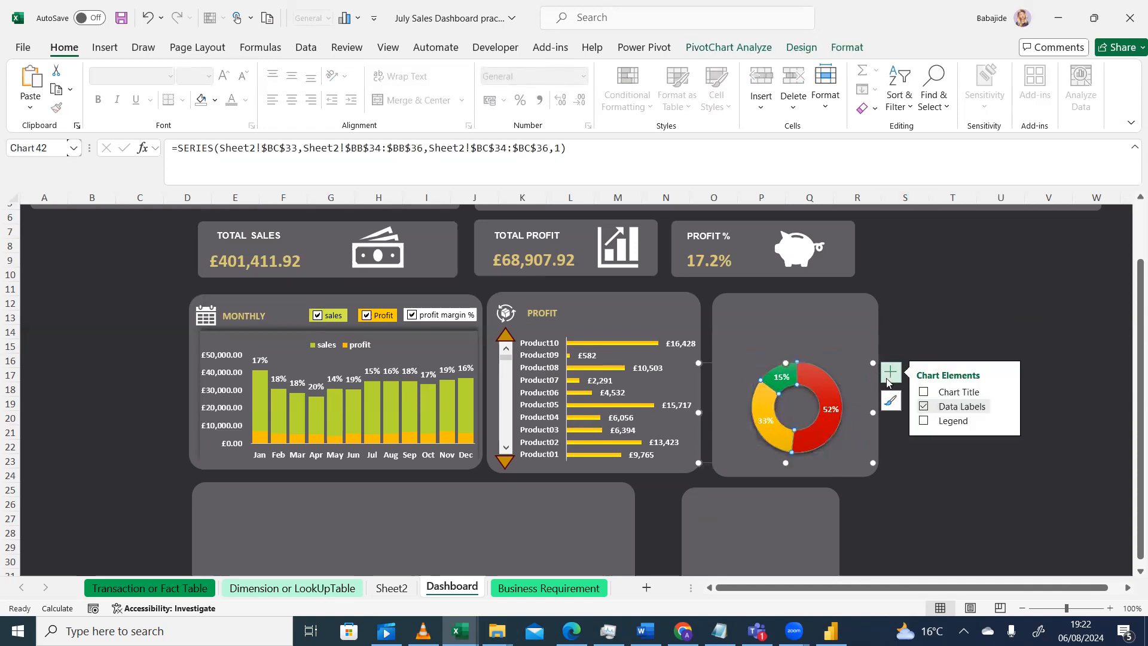
pyautogui.click(924, 421)
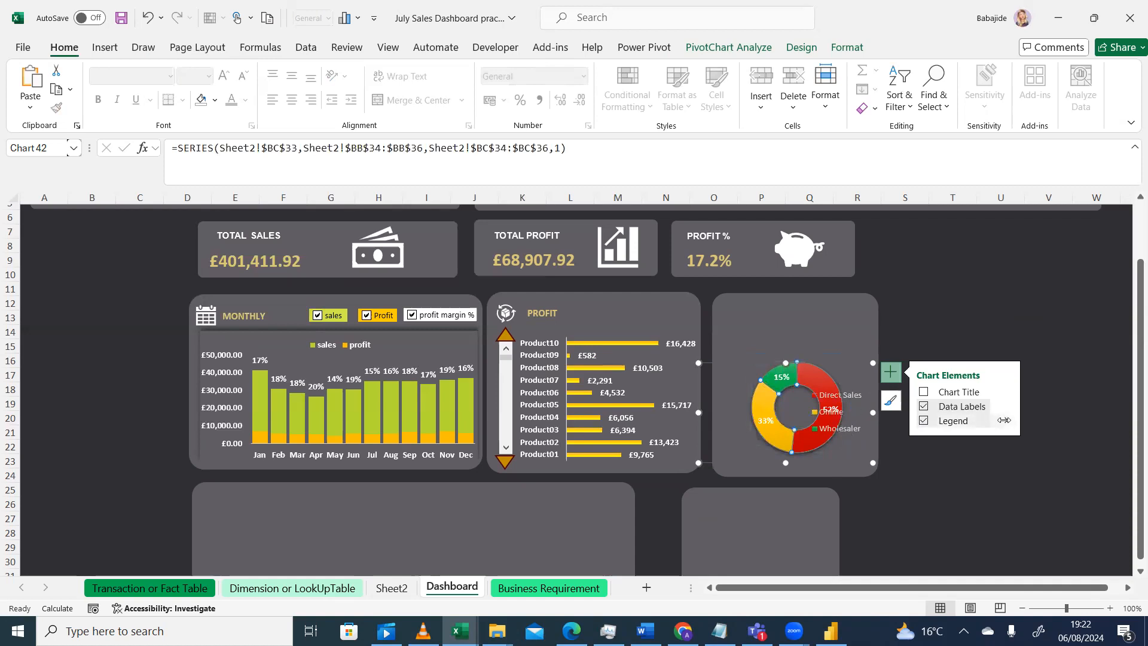
pyautogui.click(1004, 420)
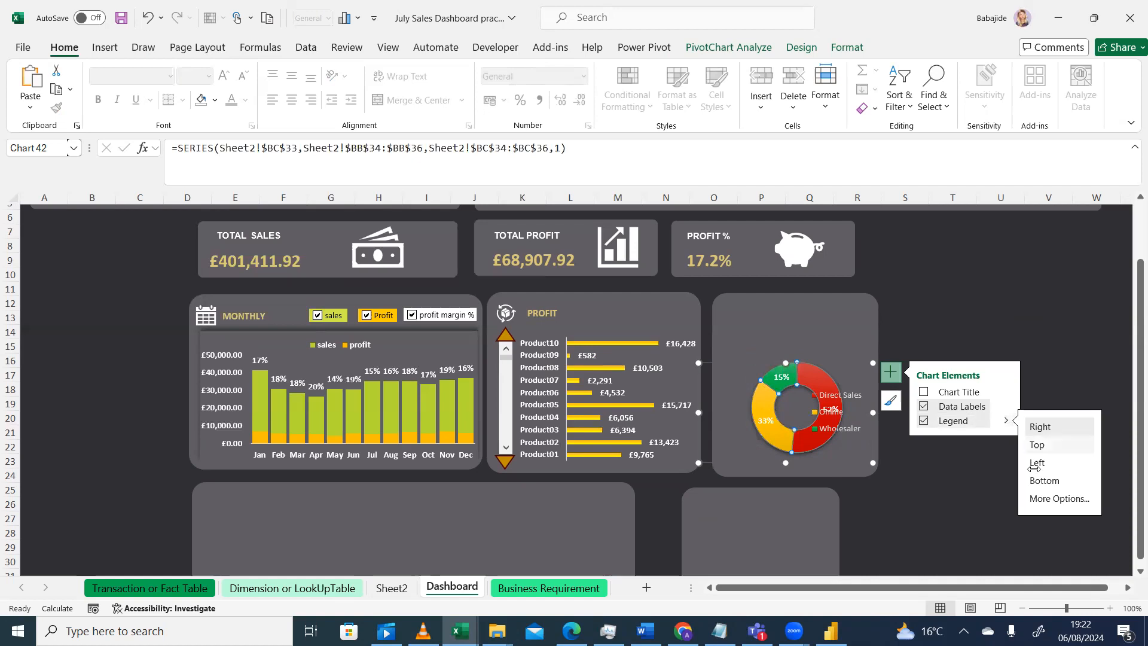
pyautogui.click(1044, 481)
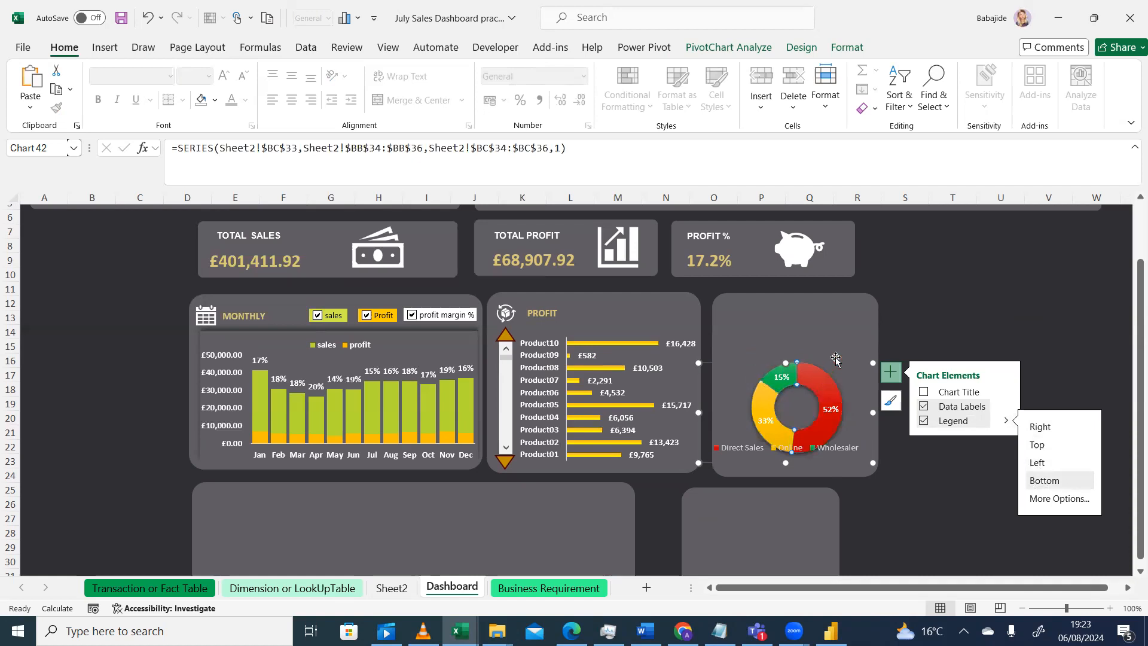
# Move the doughnut chart's legend slightly lower
pyautogui.click(837, 358)
pyautogui.click(808, 386)
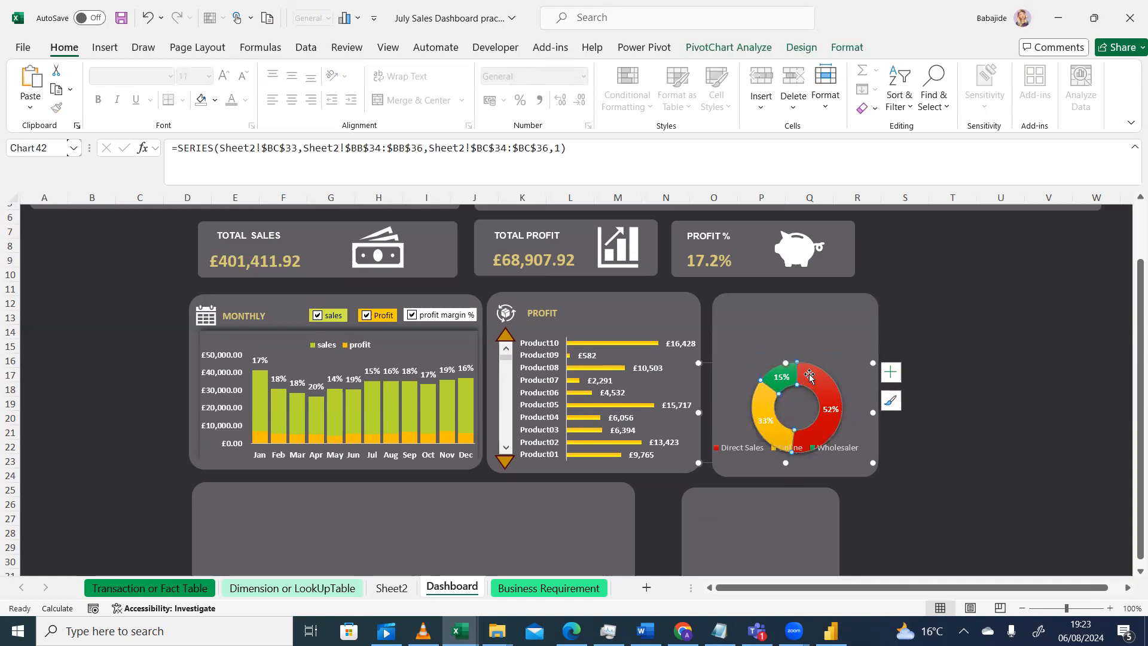
pyautogui.moveTo(810, 371); pyautogui.dragTo(808, 371)
pyautogui.click(745, 450)
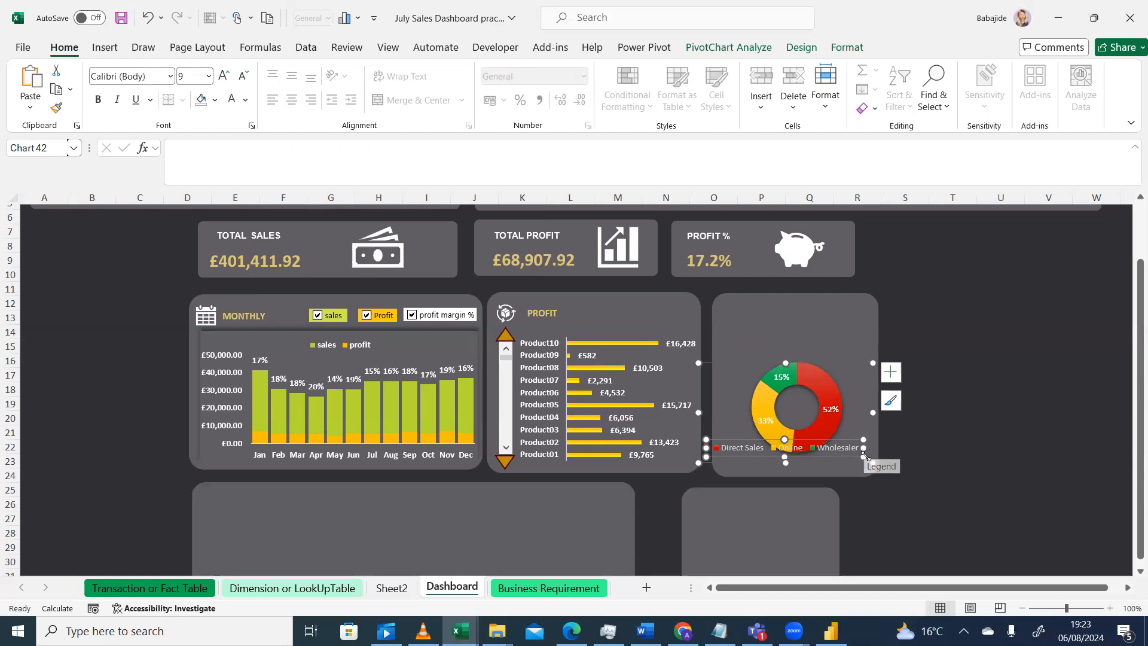
pyautogui.moveTo(856, 441); pyautogui.dragTo(855, 467)
pyautogui.click(854, 419)
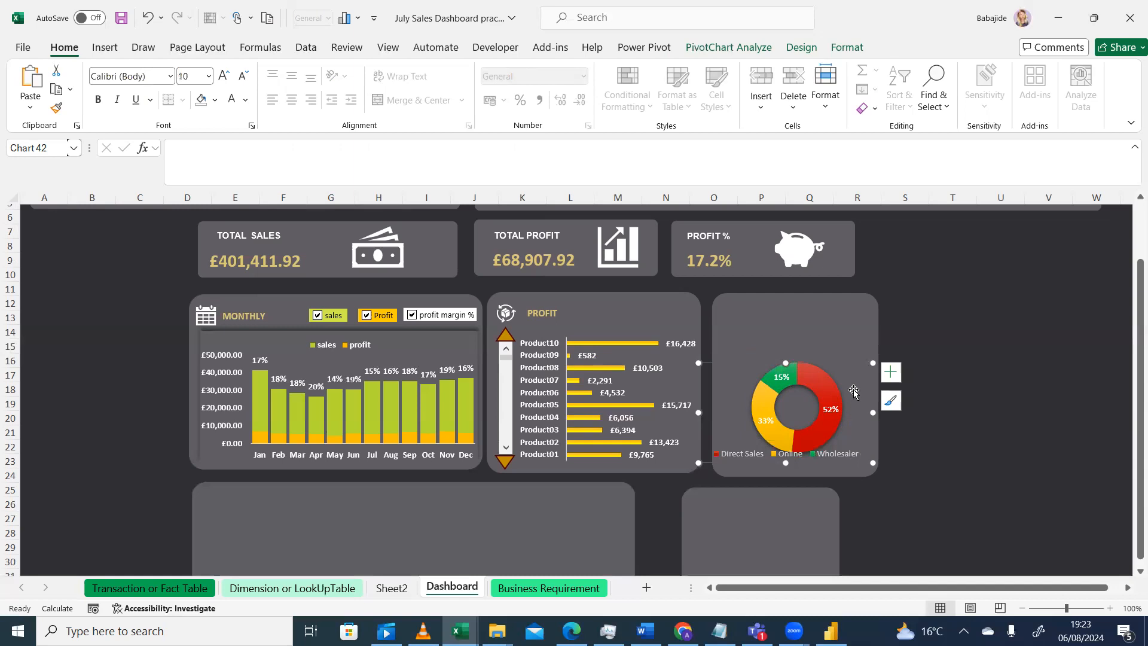
# Resize the doughnut's plot area slightly within the chart
pyautogui.click(786, 370)
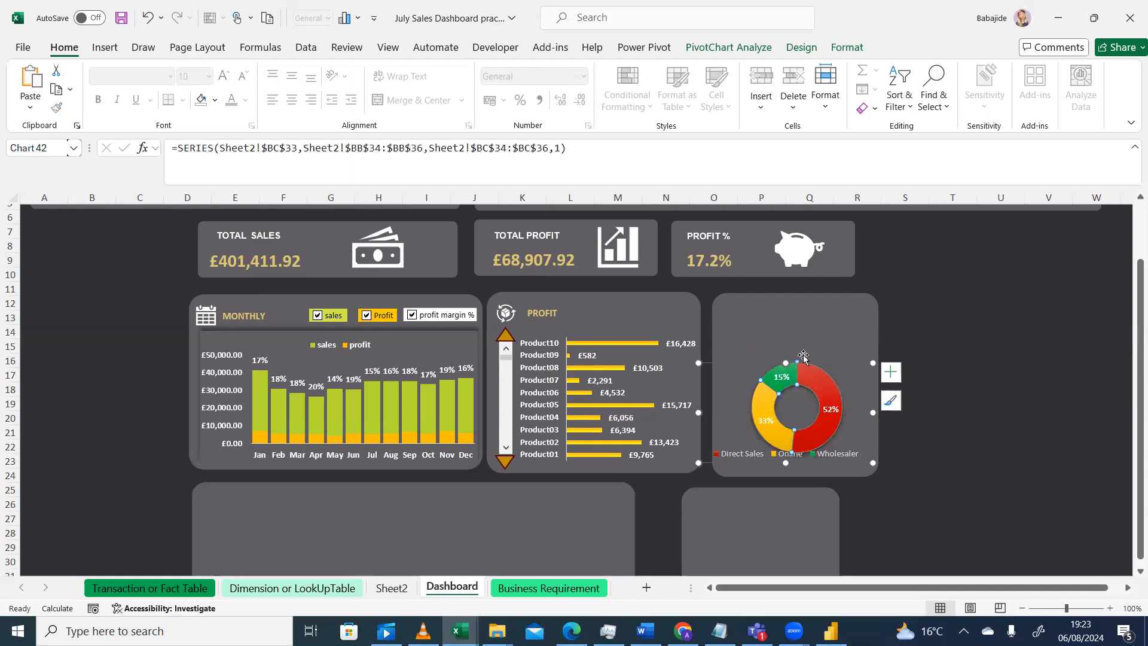
pyautogui.click(731, 400)
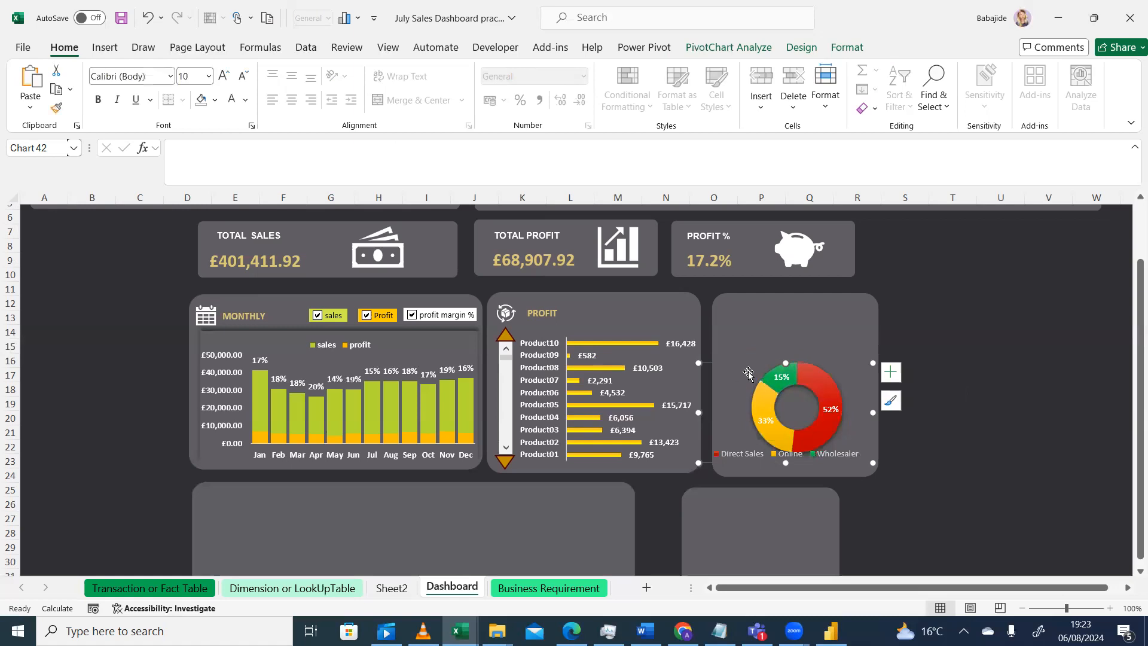
pyautogui.click(841, 374)
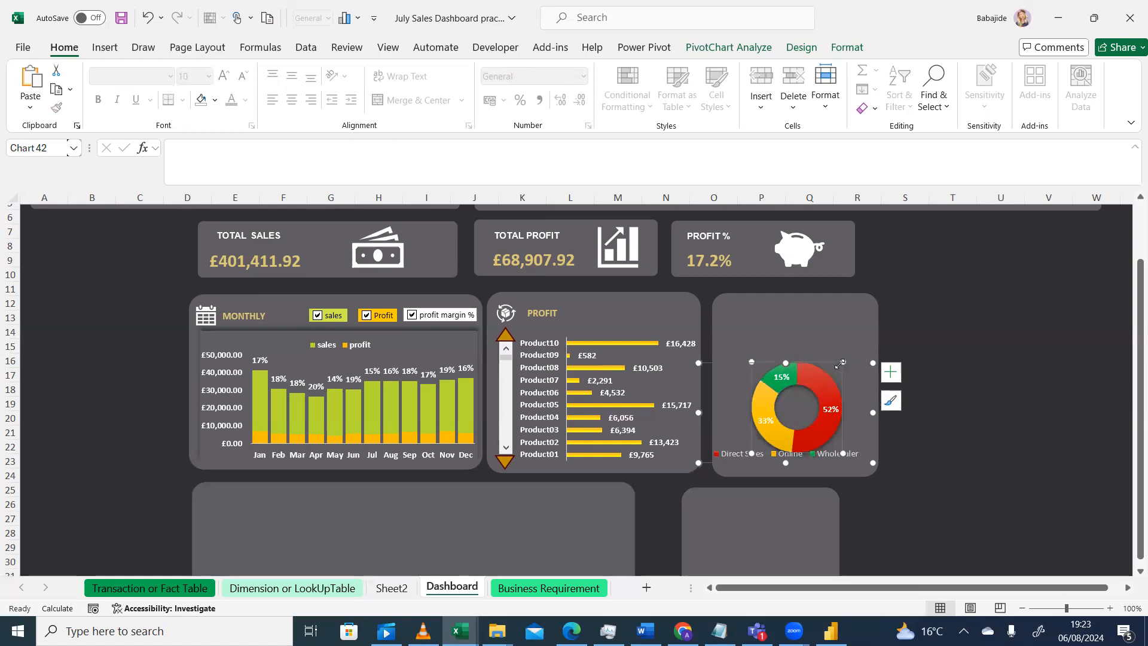
pyautogui.moveTo(832, 363); pyautogui.dragTo(830, 356)
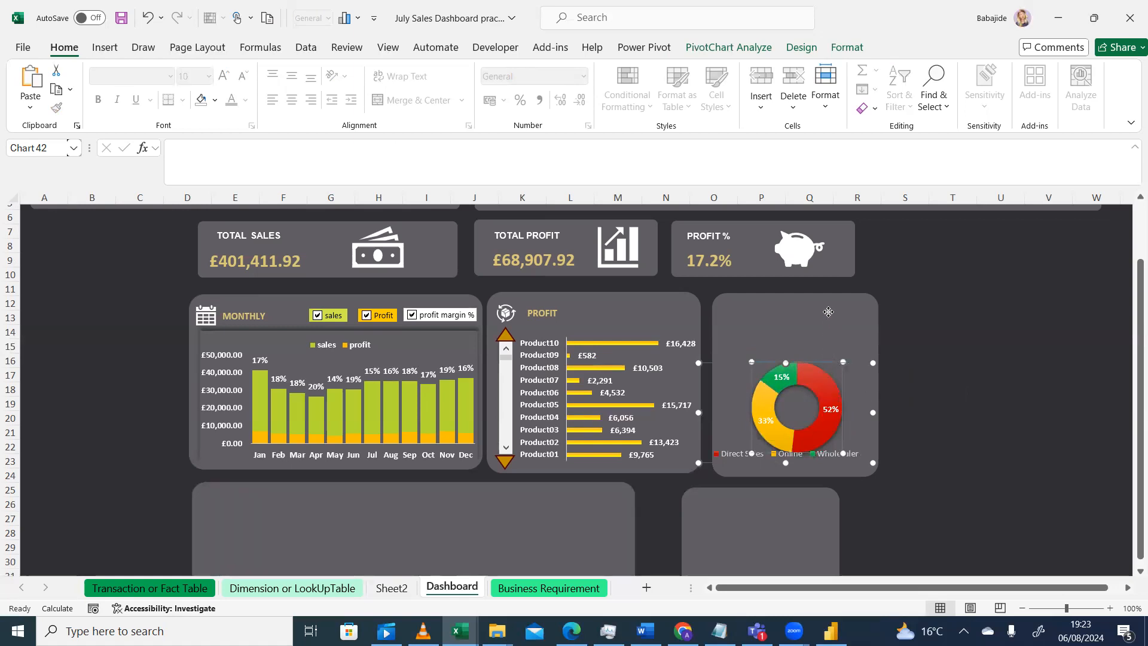
pyautogui.moveTo(828, 312); pyautogui.dragTo(825, 316)
pyautogui.click(828, 456)
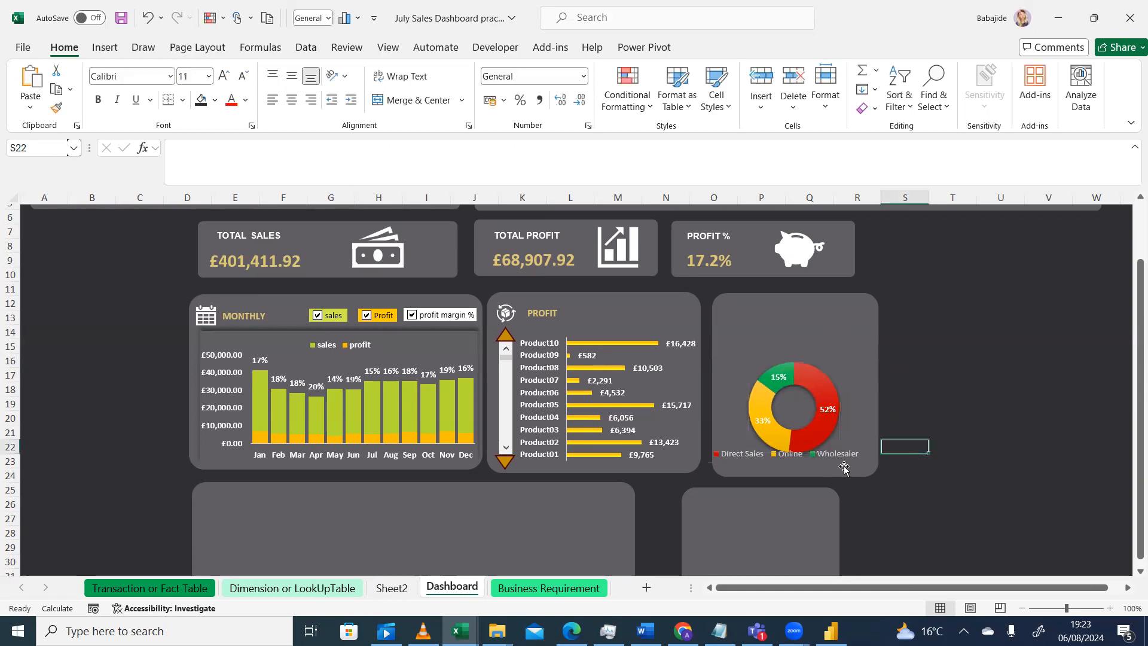
# Move the doughnut chart's legend to the top
pyautogui.click(891, 372)
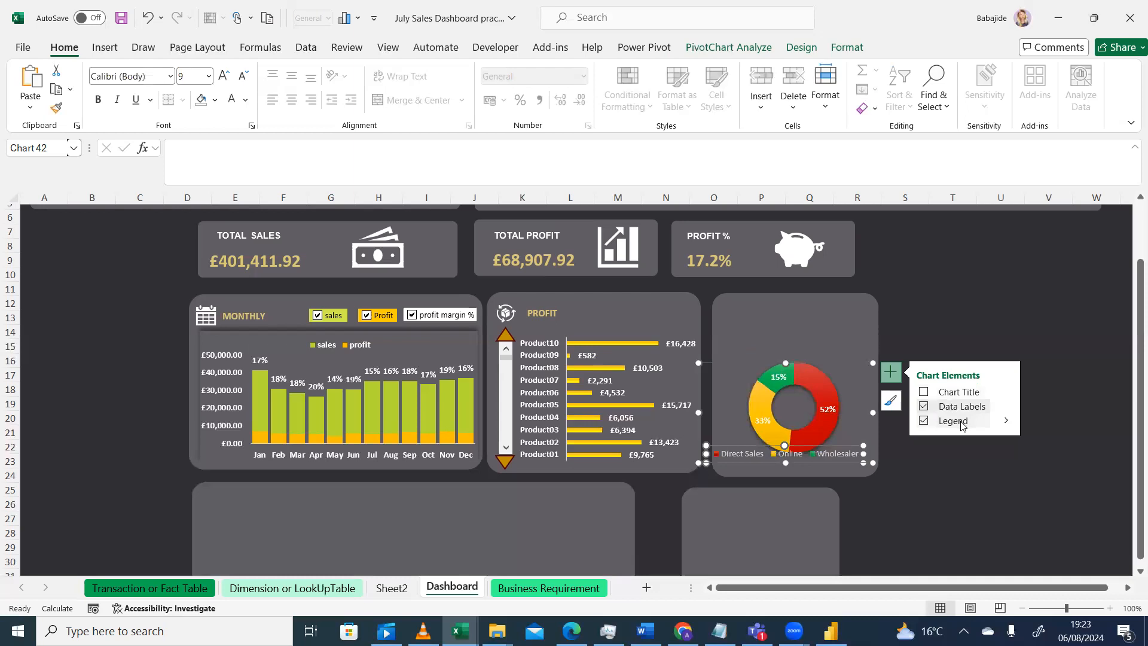
pyautogui.click(1006, 421)
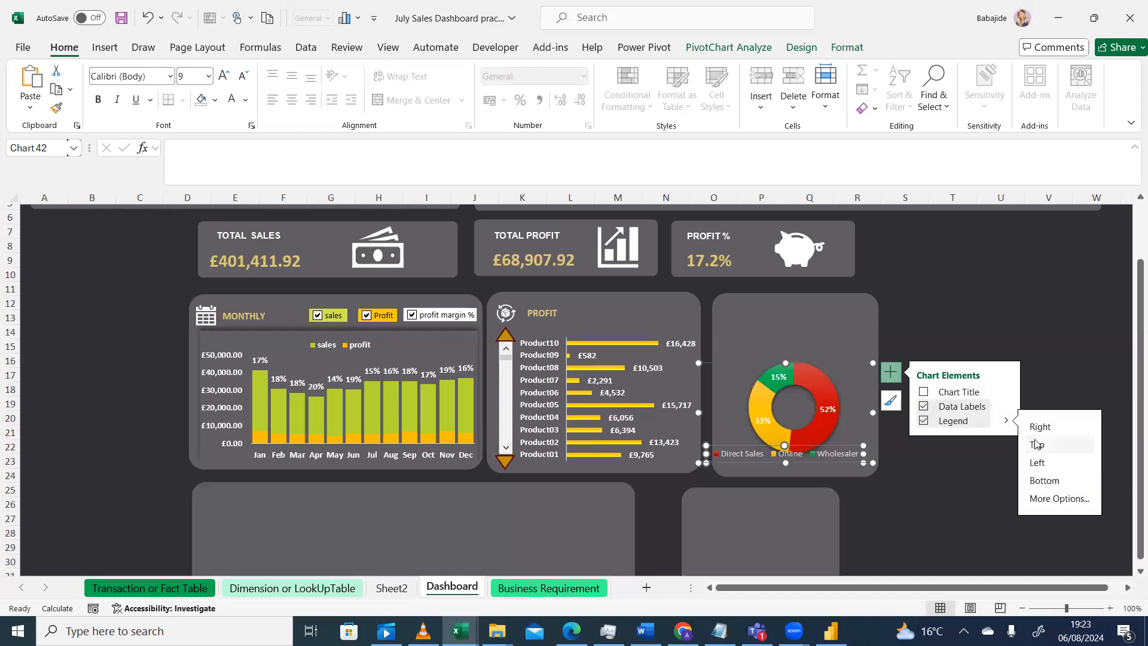
pyautogui.click(1037, 444)
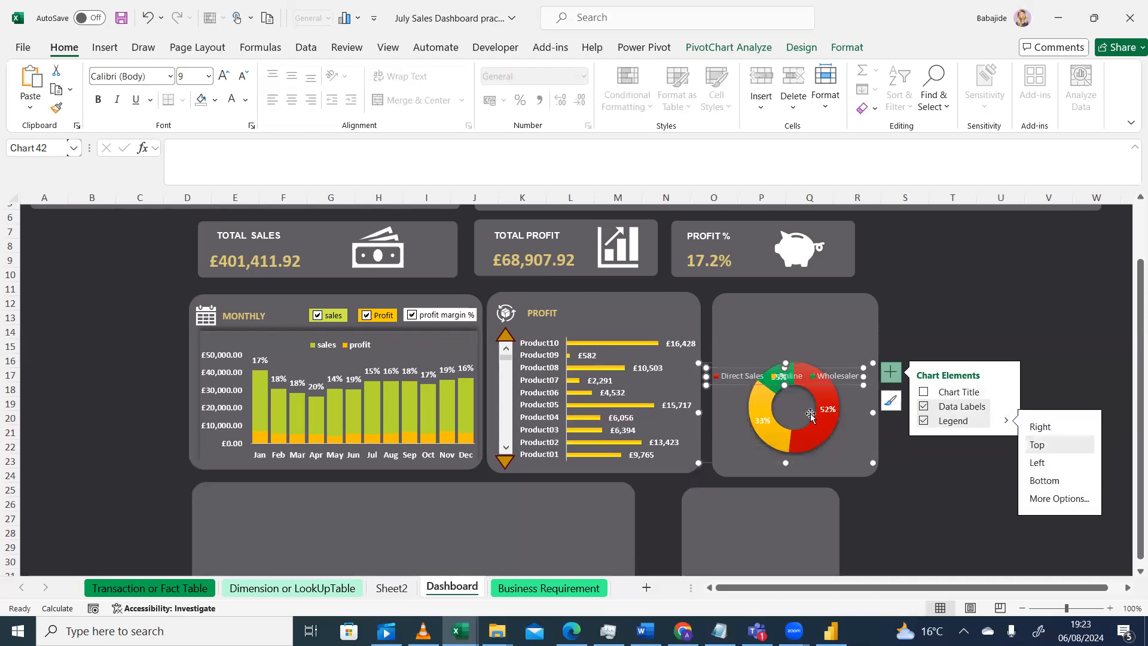
pyautogui.click(832, 422)
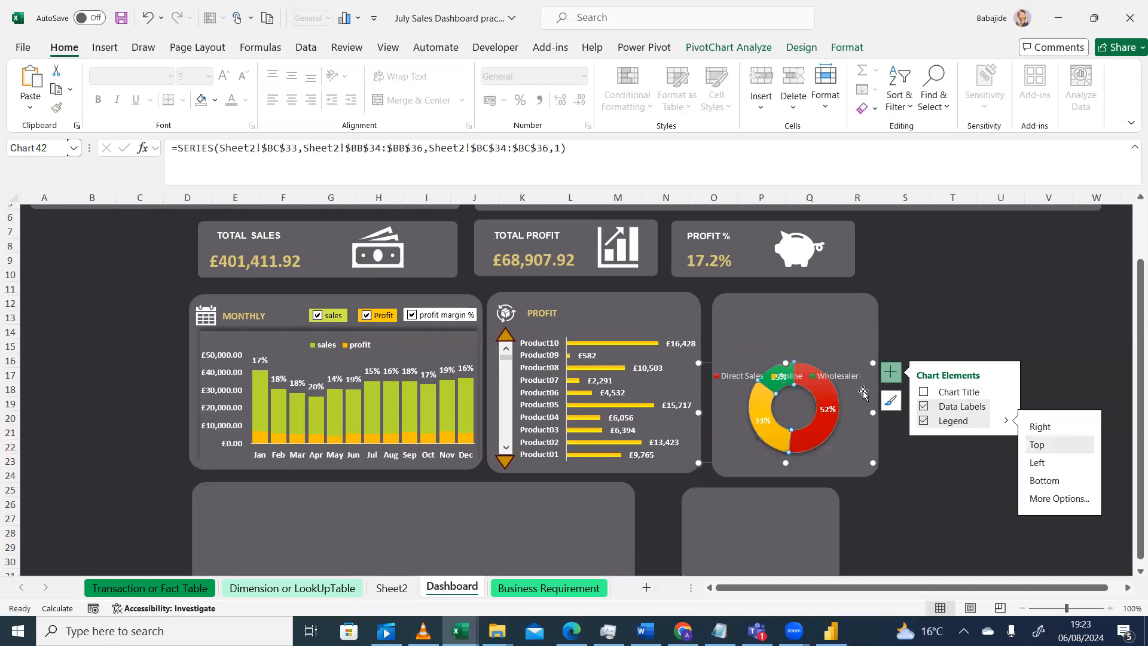
pyautogui.click(841, 433)
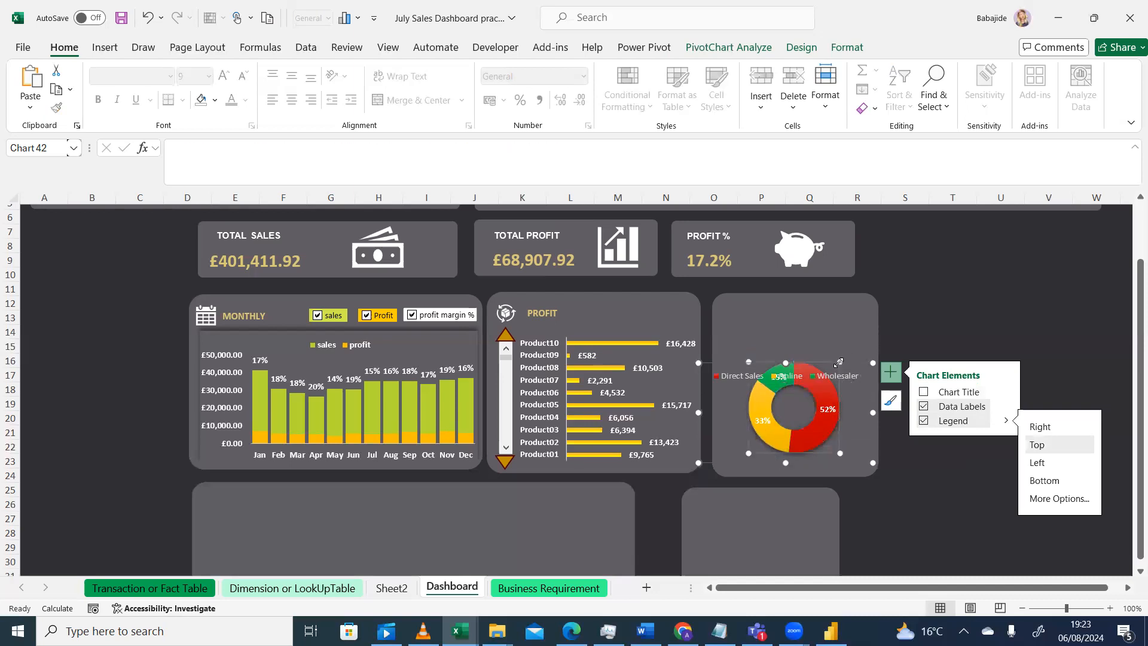
pyautogui.moveTo(832, 358); pyautogui.dragTo(830, 363)
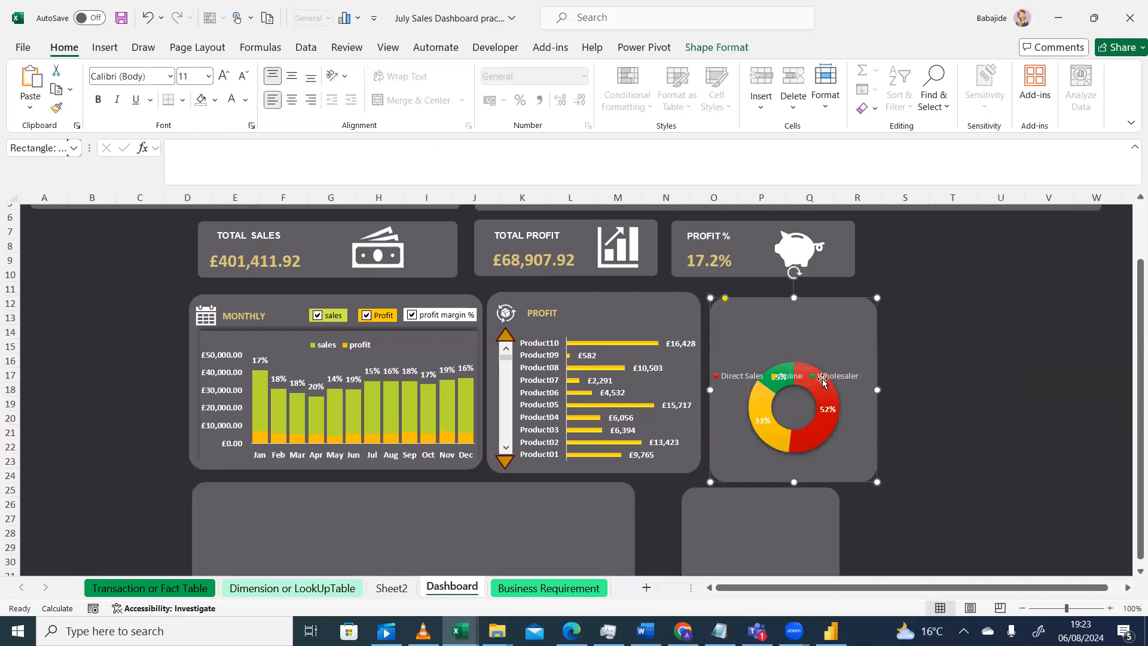
pyautogui.click(820, 399)
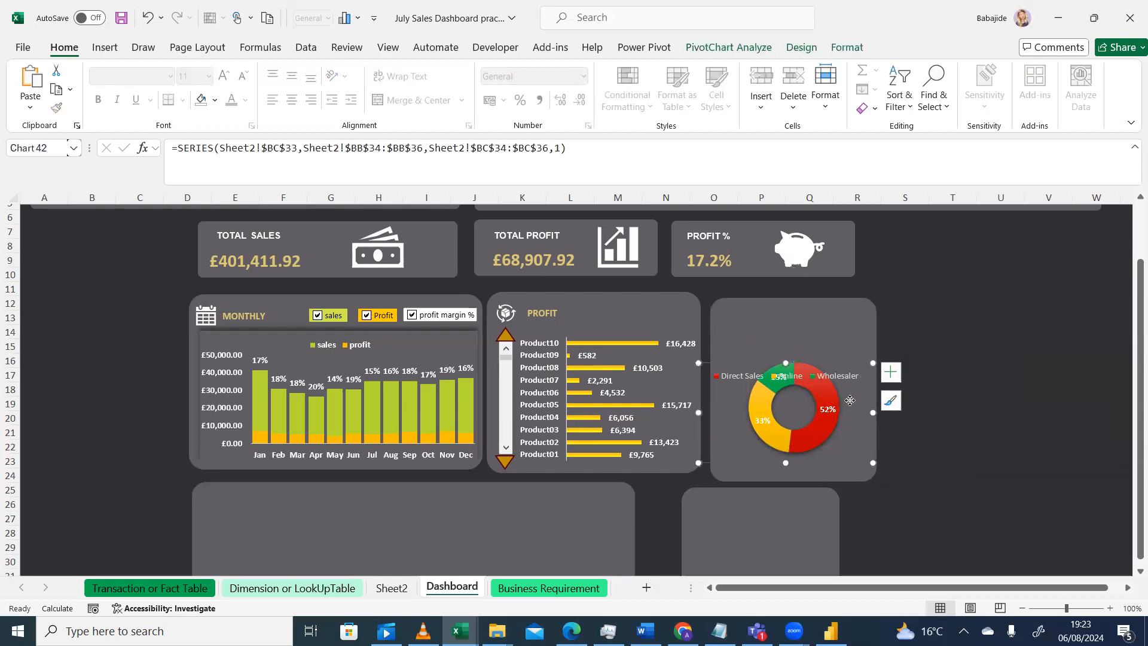
pyautogui.click(844, 397)
pyautogui.click(839, 397)
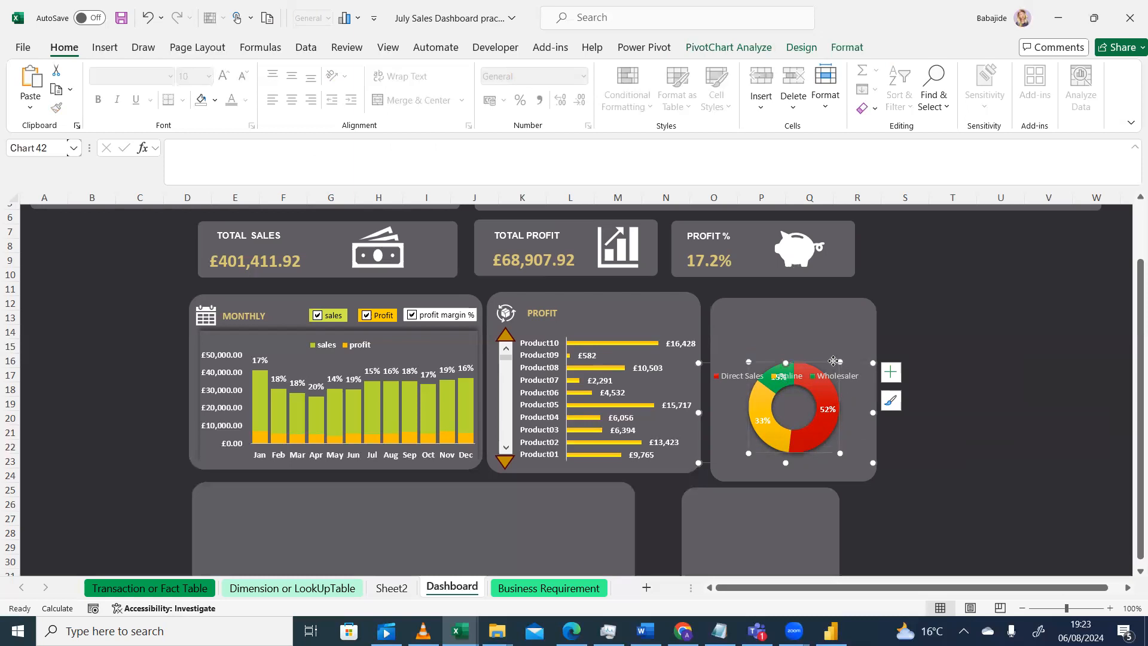
pyautogui.moveTo(831, 359); pyautogui.dragTo(828, 359)
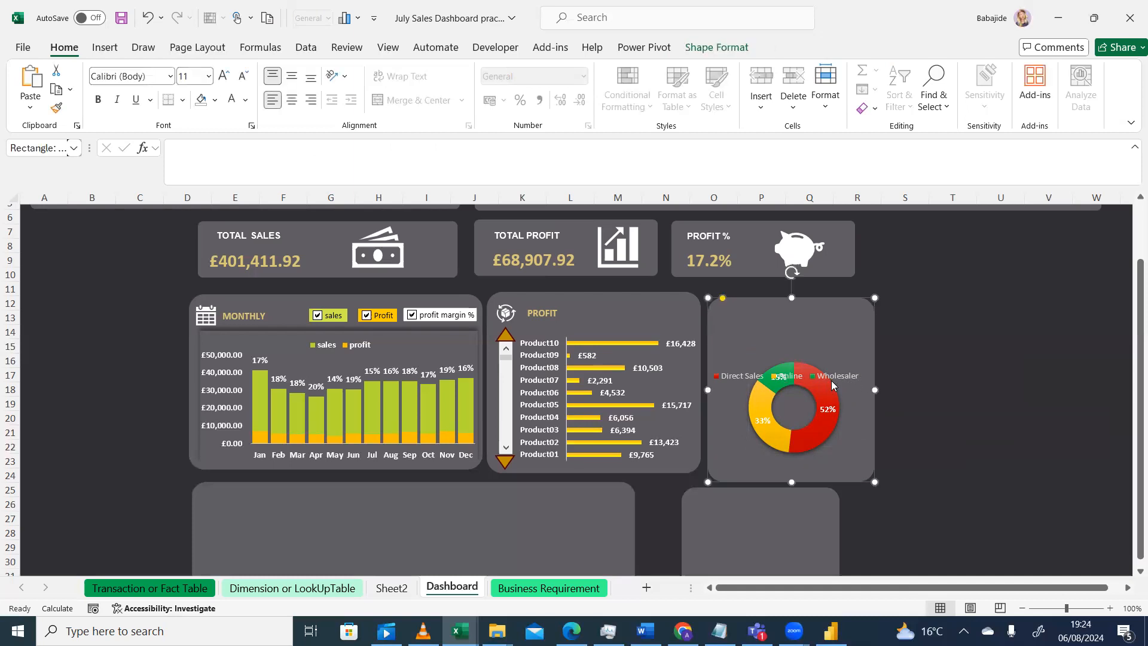
pyautogui.doubleClick(835, 382)
pyautogui.click(1000, 346)
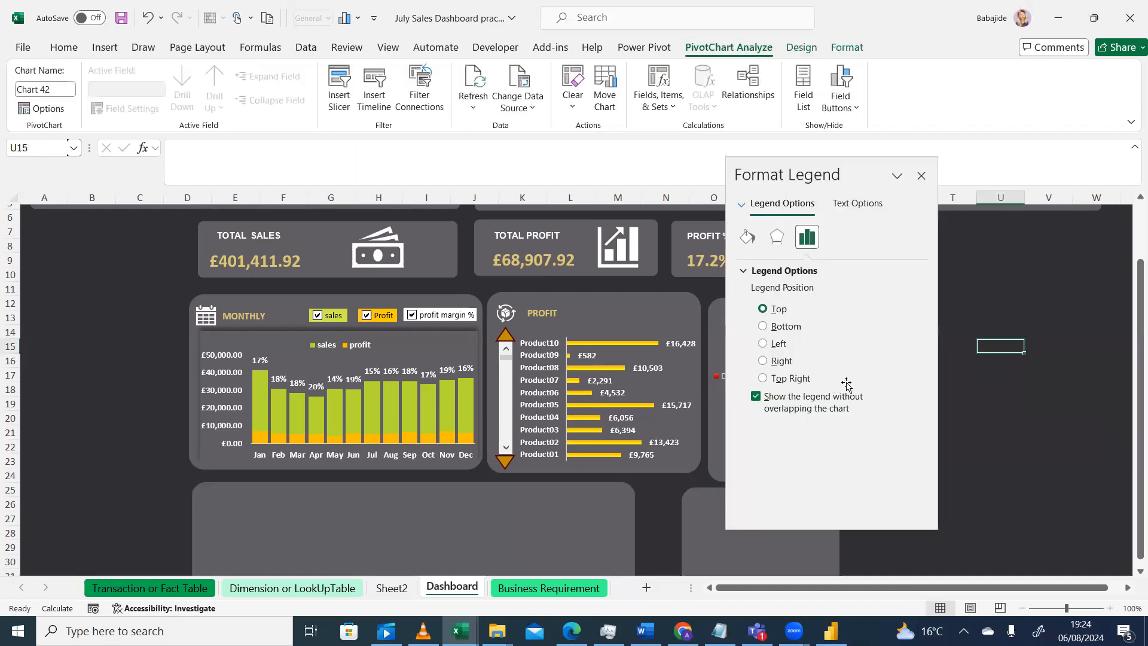
pyautogui.click(723, 527)
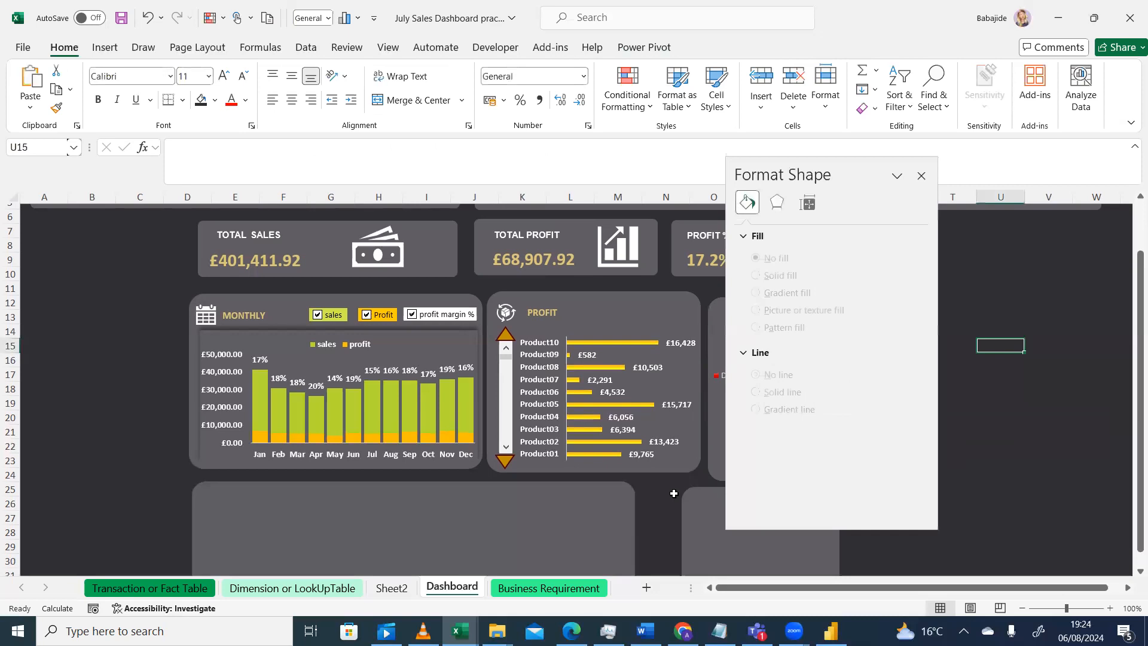
pyautogui.click(925, 180)
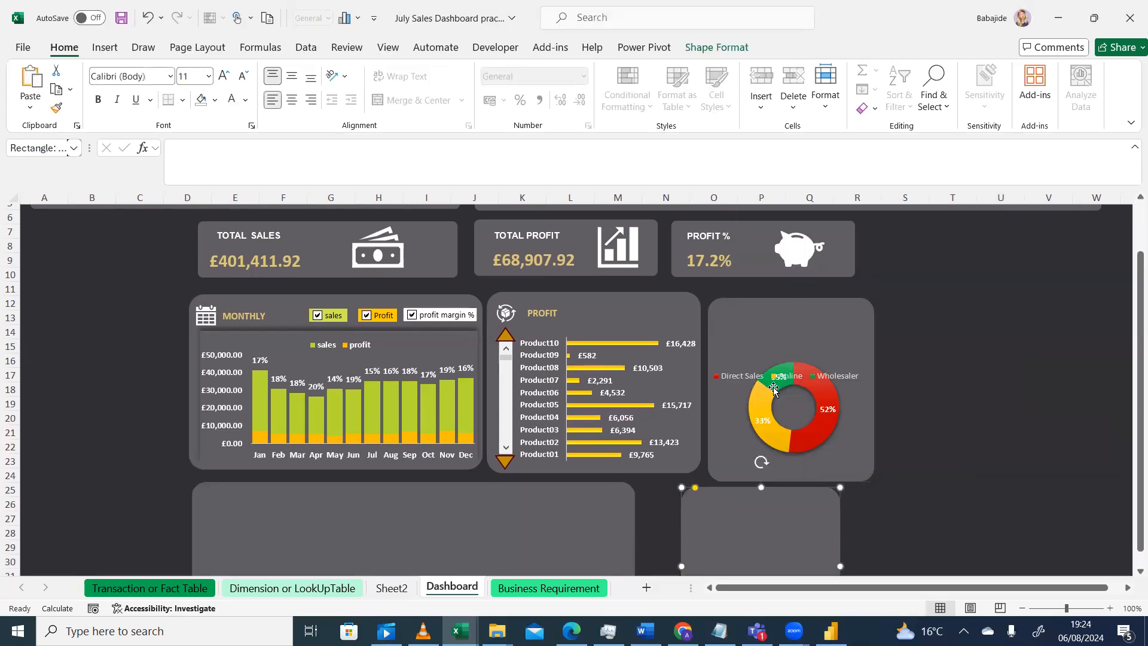
pyautogui.click(814, 387)
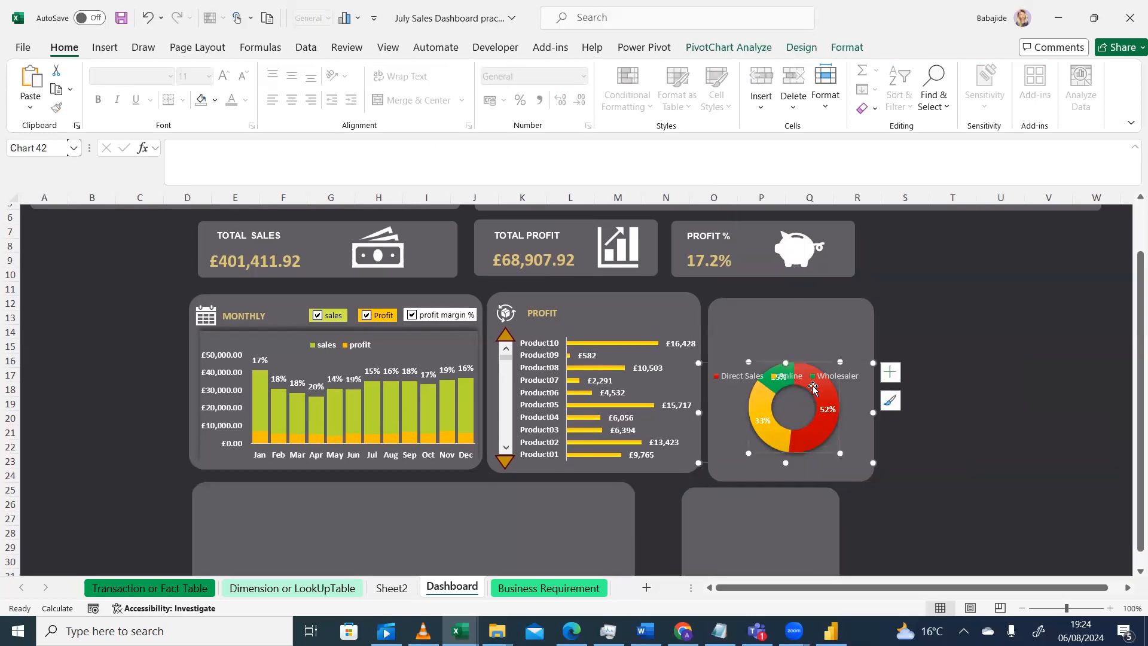
# Move the doughnut chart's legend to the bottom
pyautogui.click(885, 371)
pyautogui.click(1007, 421)
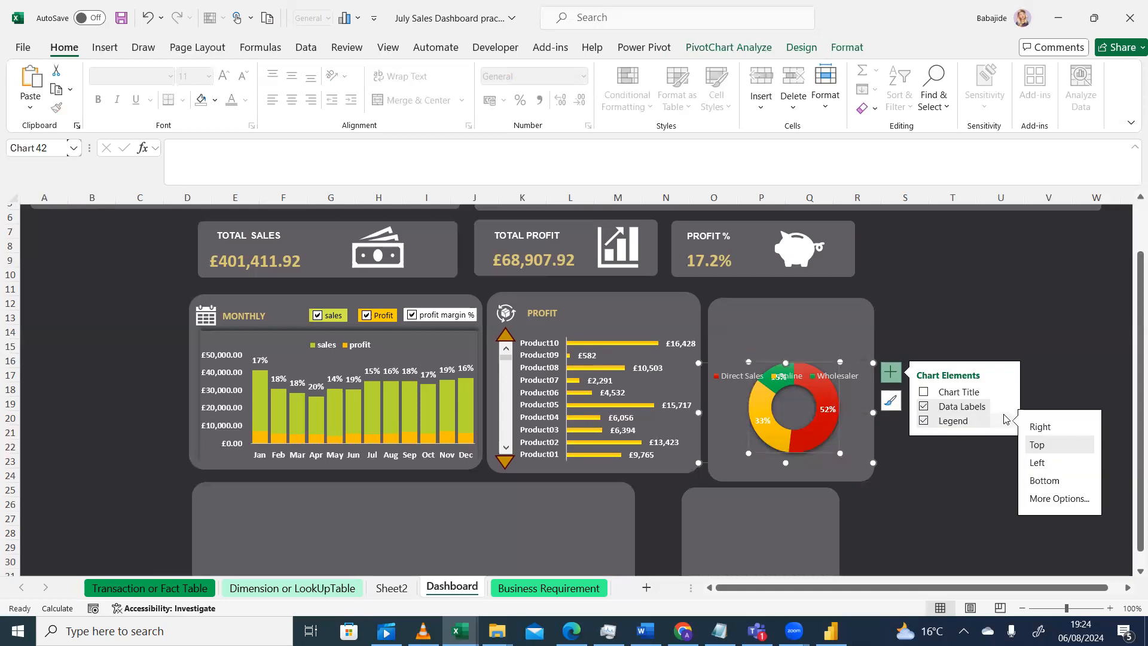
pyautogui.click(1033, 482)
pyautogui.click(905, 504)
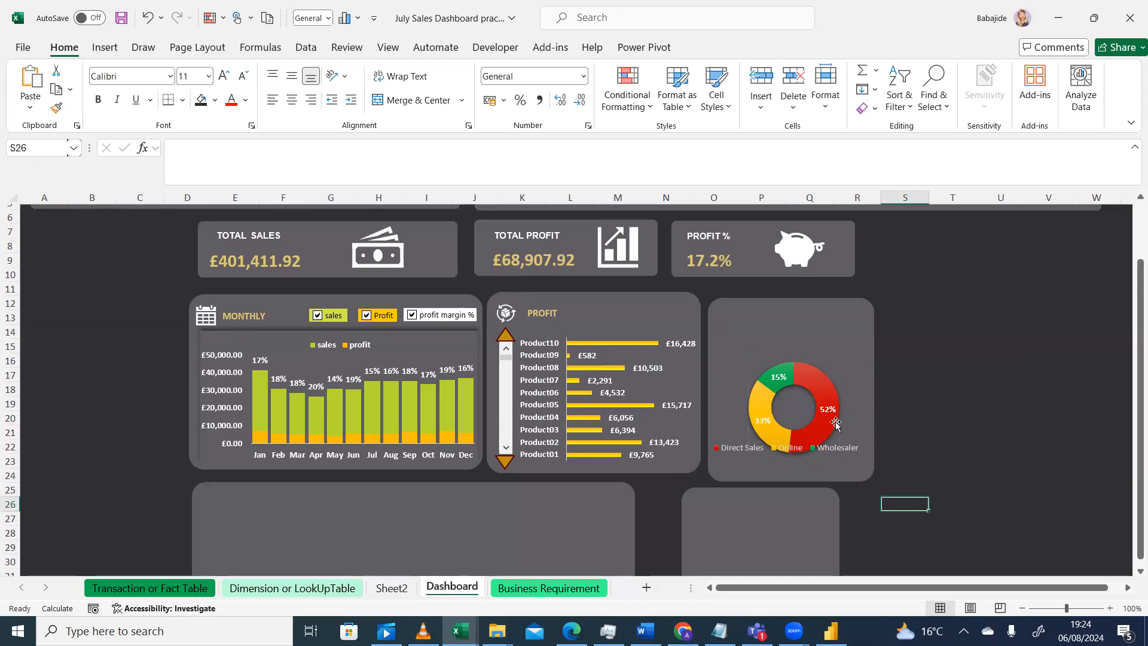
# Shift the doughnut's plot area slightly left within the chart
pyautogui.moveTo(1131, 288); pyautogui.dragTo(1132, 185)
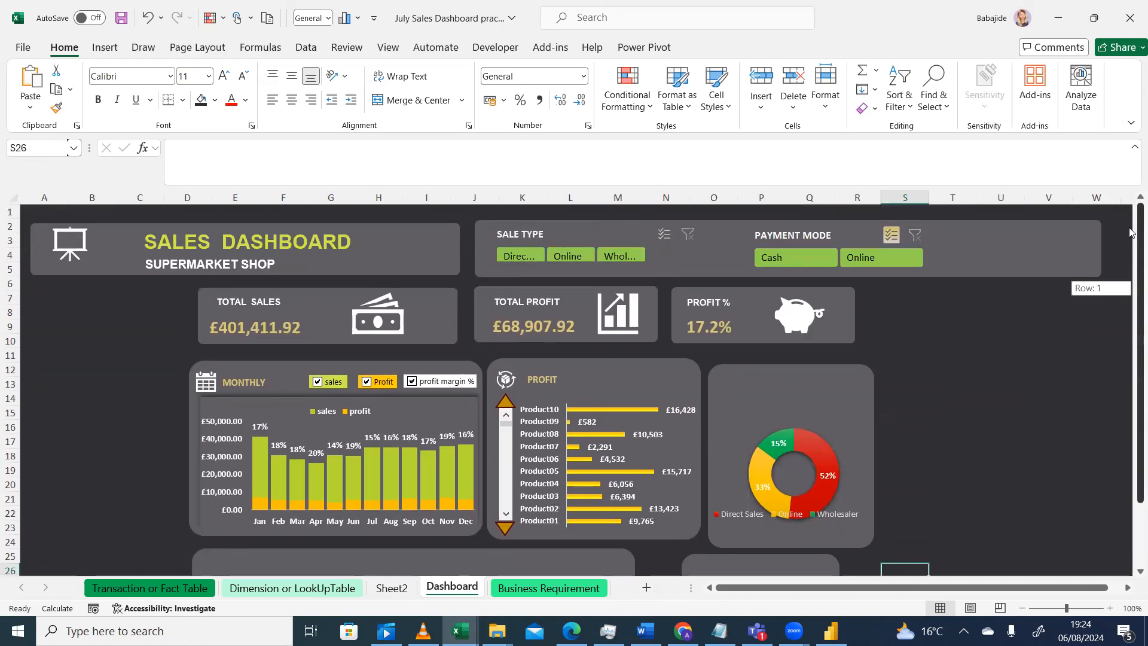
pyautogui.moveTo(1130, 272); pyautogui.dragTo(1130, 305)
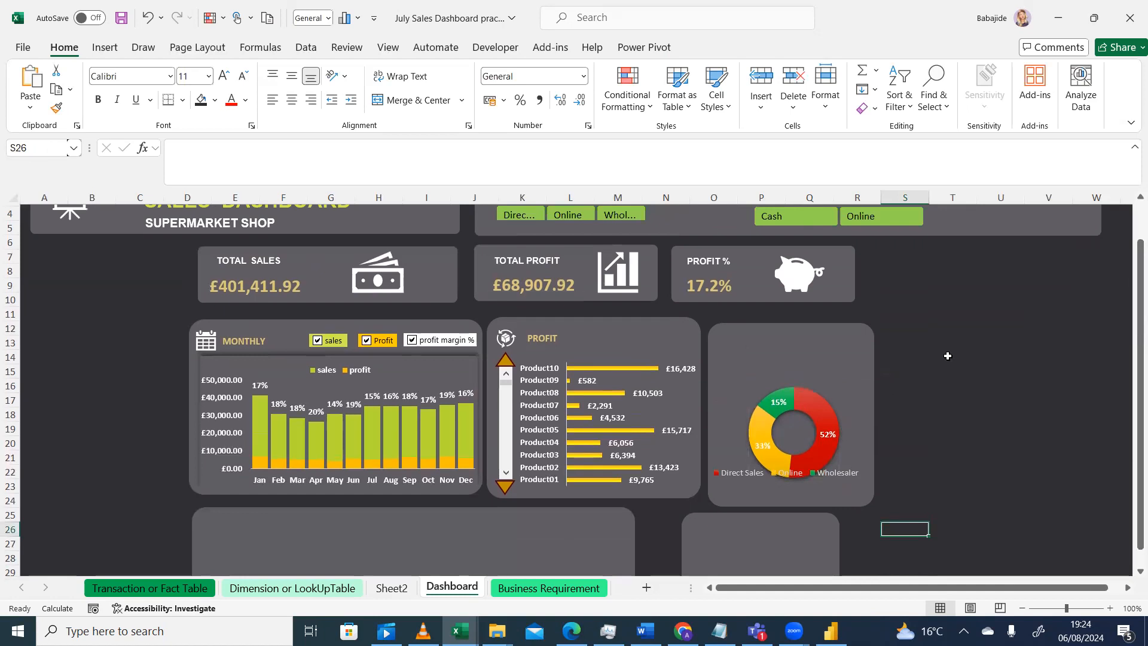
pyautogui.click(826, 425)
pyautogui.click(820, 373)
pyautogui.click(804, 406)
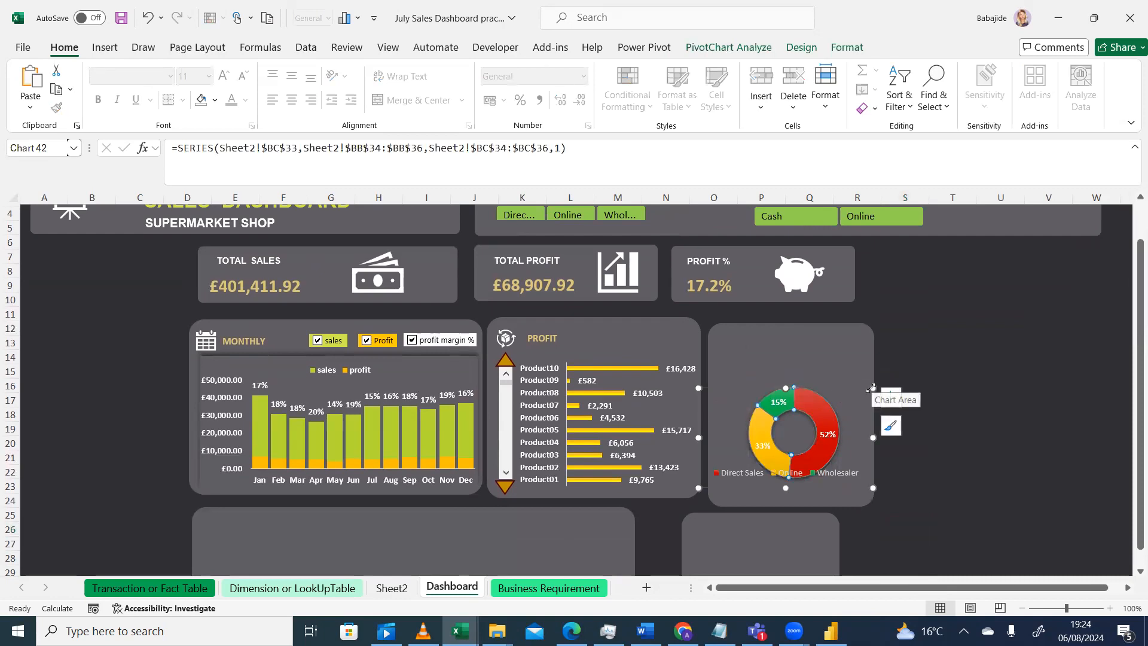
pyautogui.moveTo(867, 391); pyautogui.dragTo(844, 391)
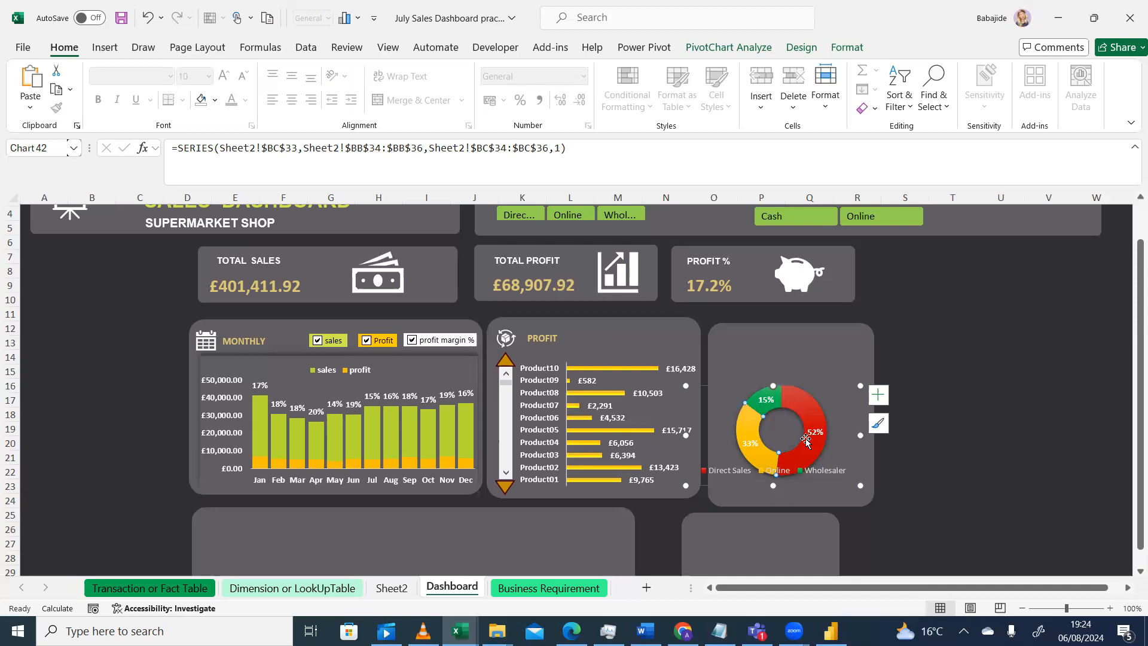
# Enlarge the doughnut chart toward the upper right so the ring grows
pyautogui.click(808, 409)
pyautogui.doubleClick(810, 411)
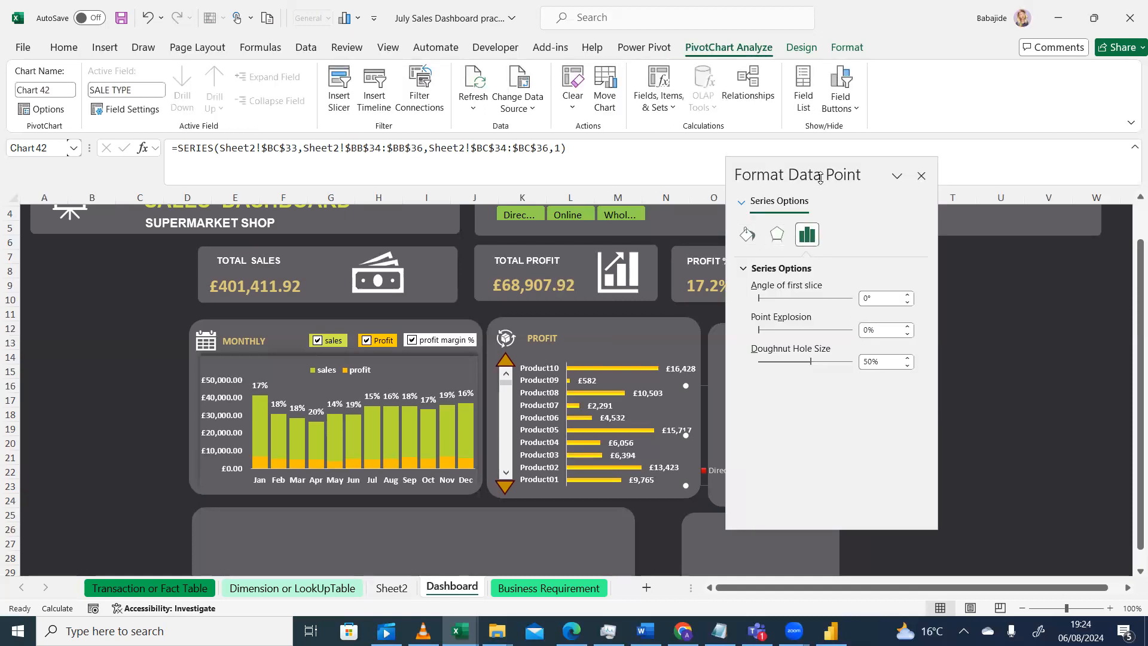
pyautogui.click(747, 236)
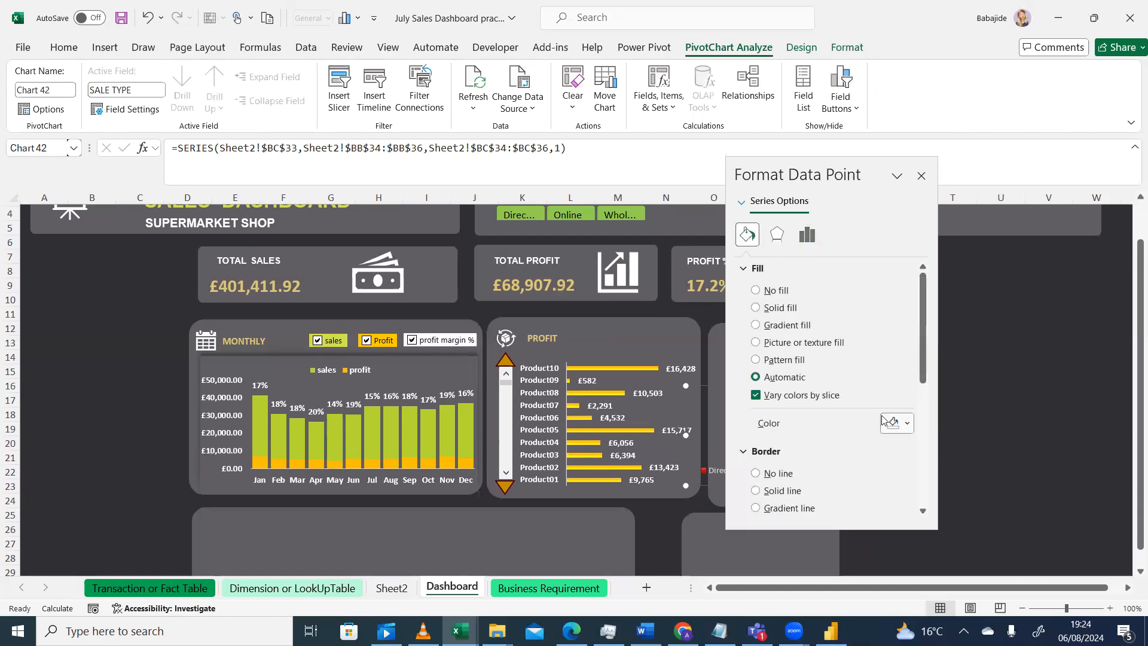
pyautogui.click(921, 177)
pyautogui.click(961, 399)
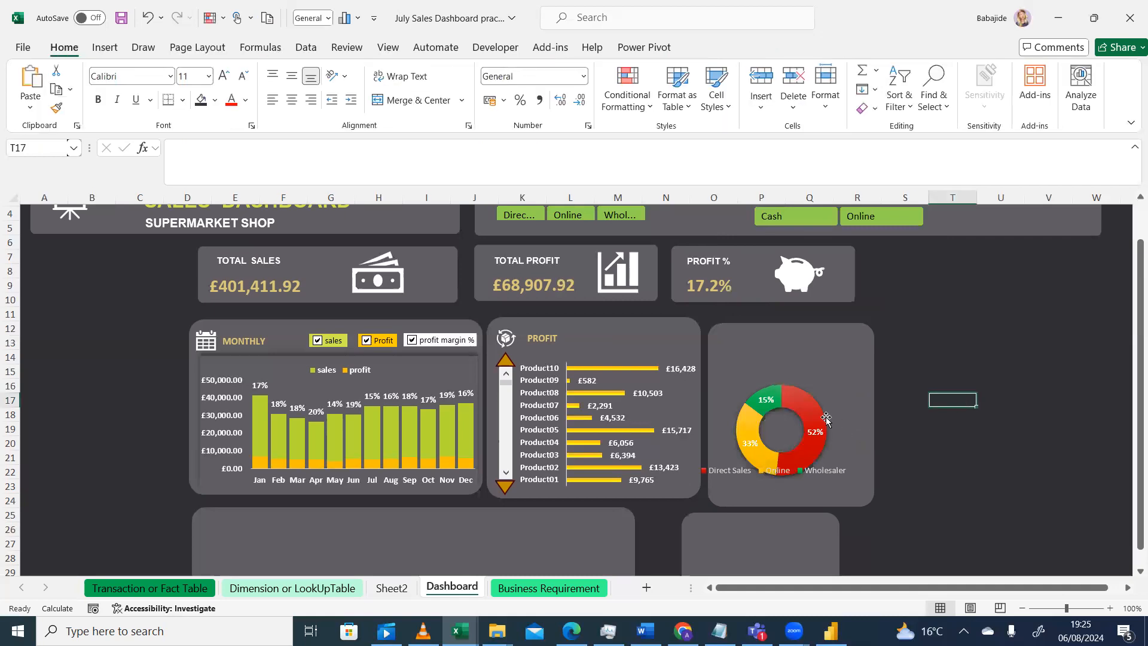
pyautogui.click(805, 410)
pyautogui.moveTo(859, 385); pyautogui.dragTo(906, 333)
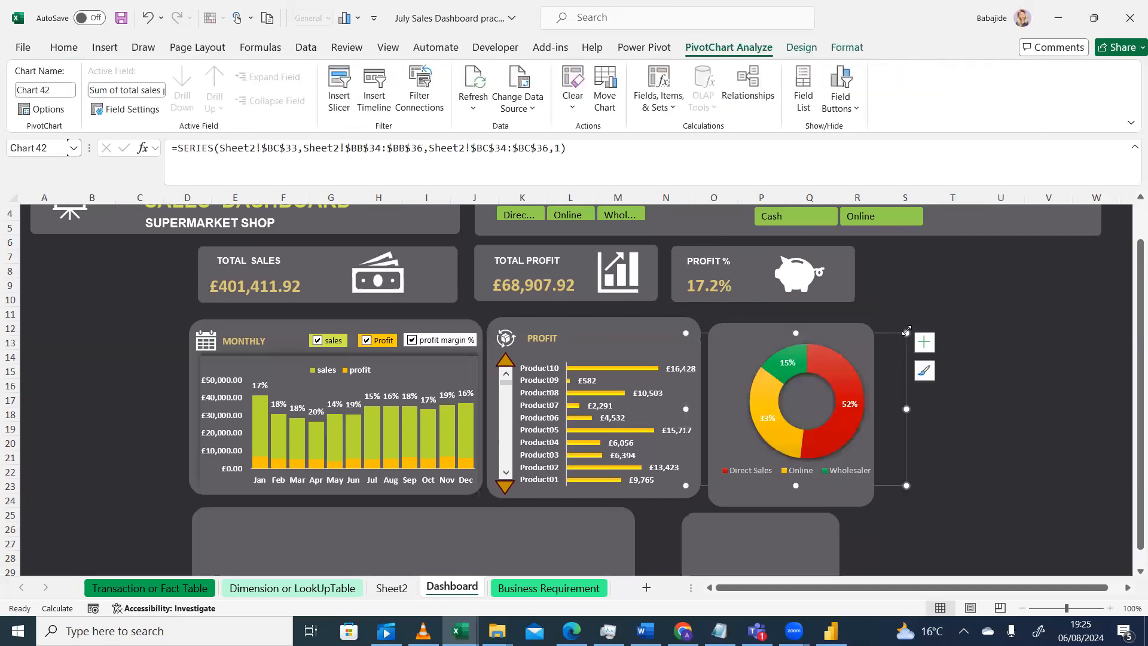
# Inspect the fill settings of the Direct Sales slice of the doughnut
pyautogui.click(861, 389)
pyautogui.doubleClick(853, 388)
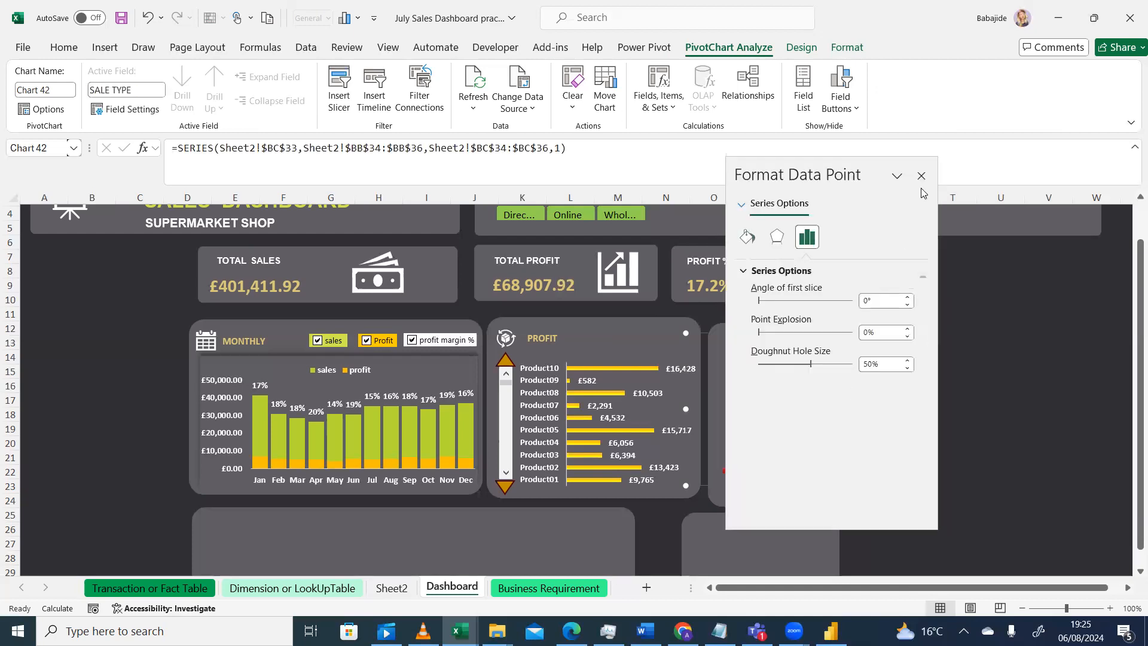
pyautogui.click(922, 177)
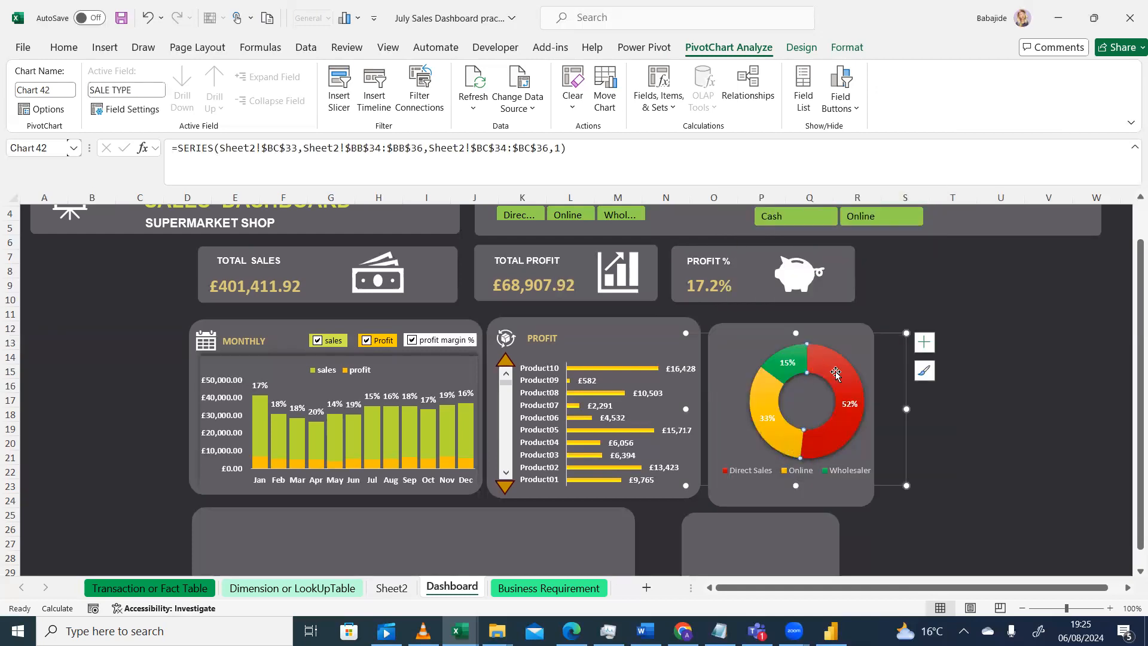
pyautogui.doubleClick(845, 431)
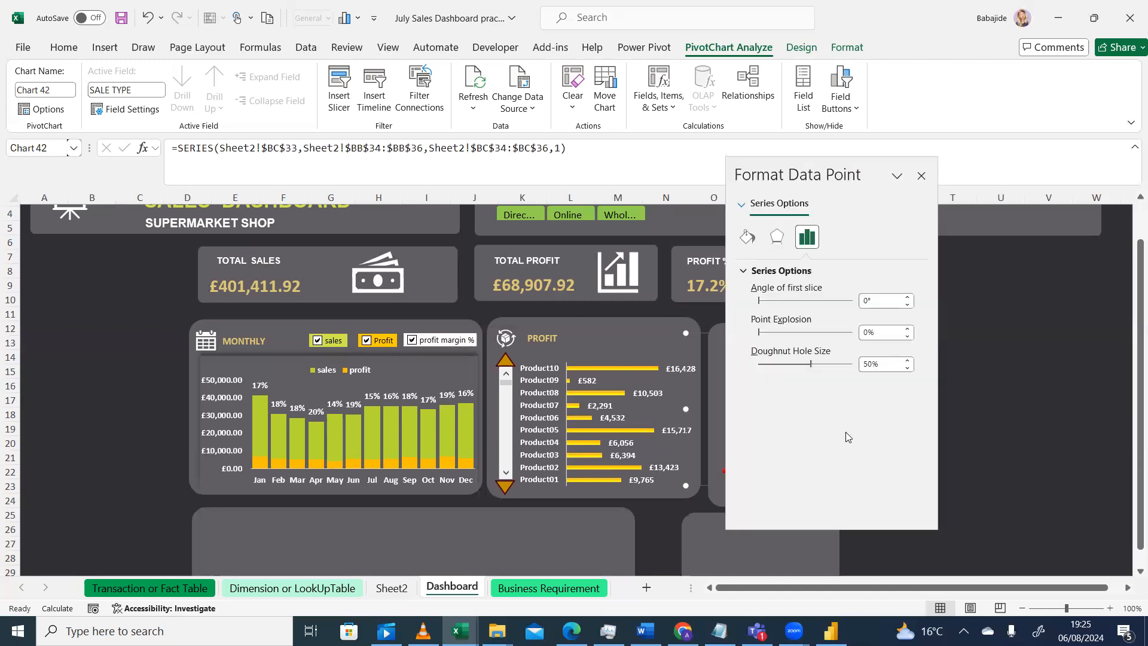
pyautogui.click(746, 237)
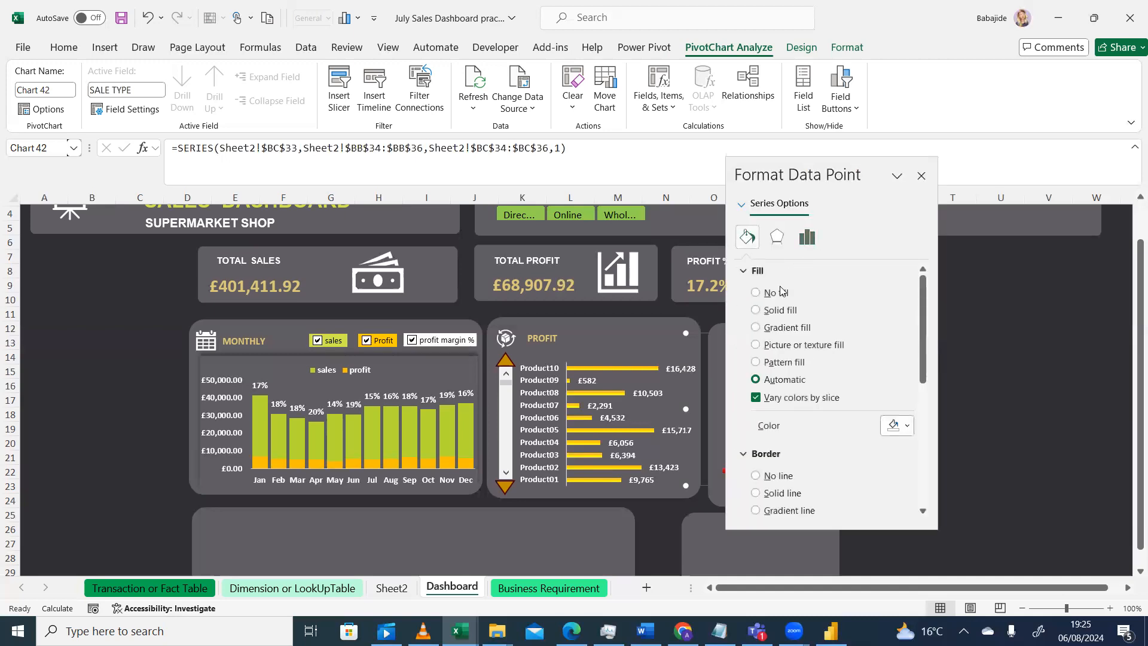
pyautogui.click(920, 177)
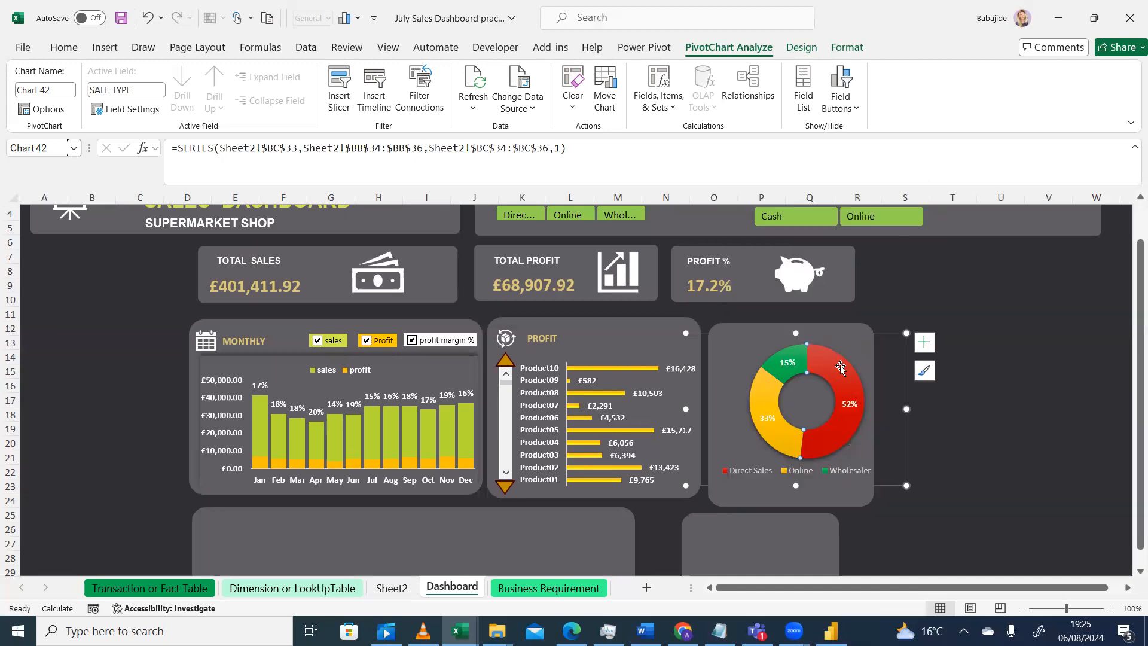
pyautogui.click(980, 387)
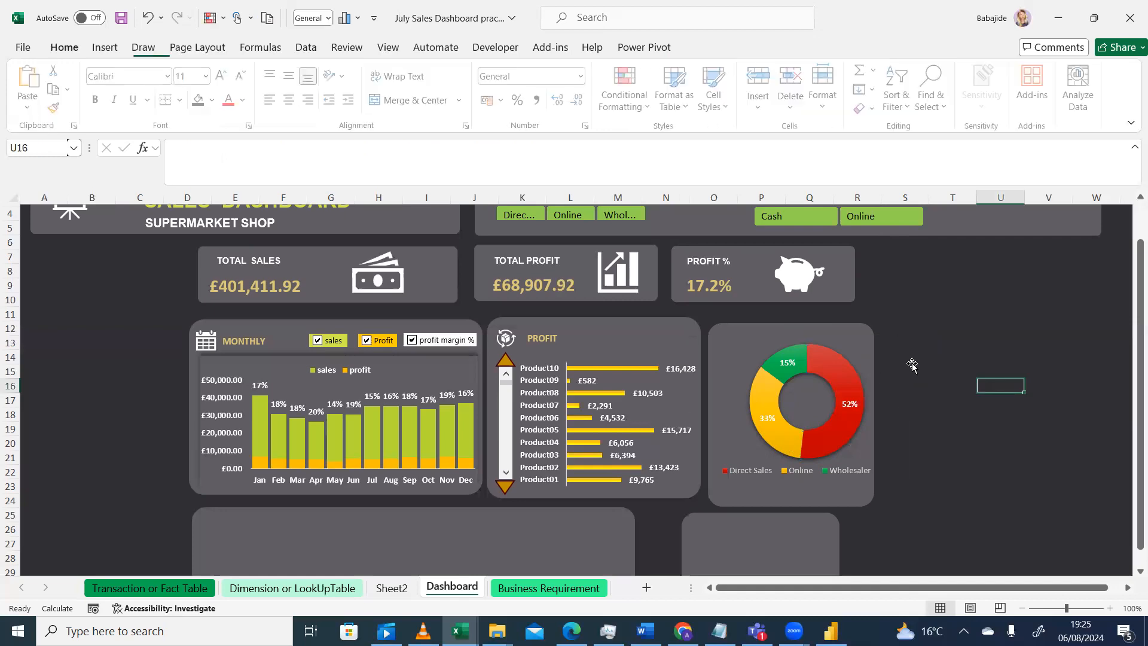
# Inspect the fill settings of the doughnut series and its slices
pyautogui.click(835, 438)
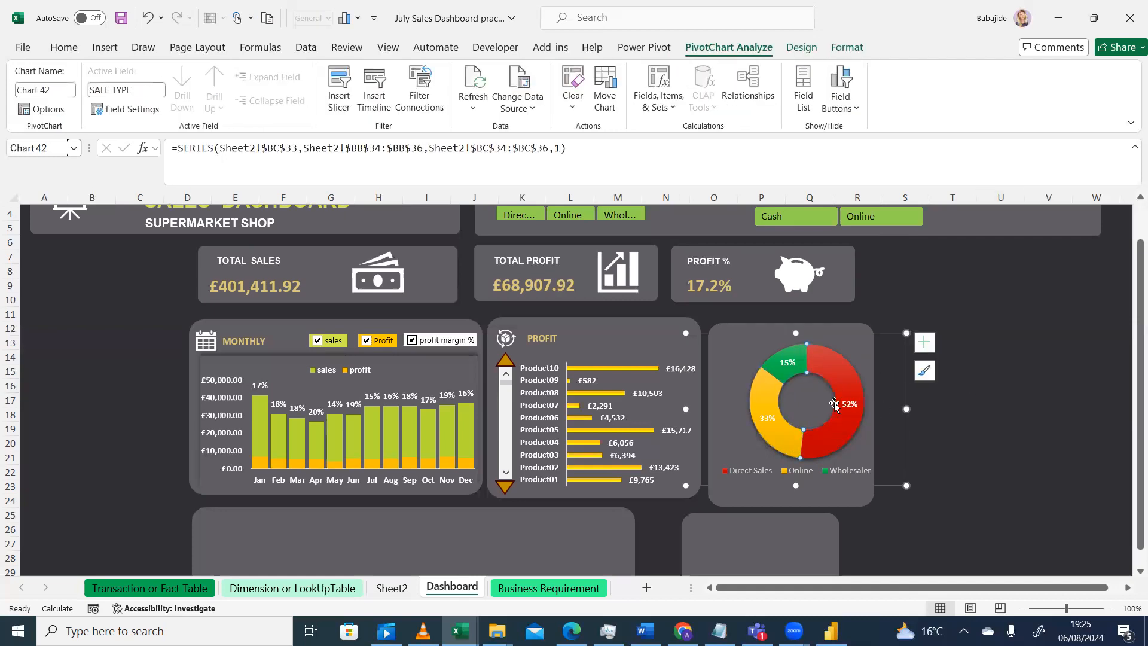
pyautogui.click(877, 365)
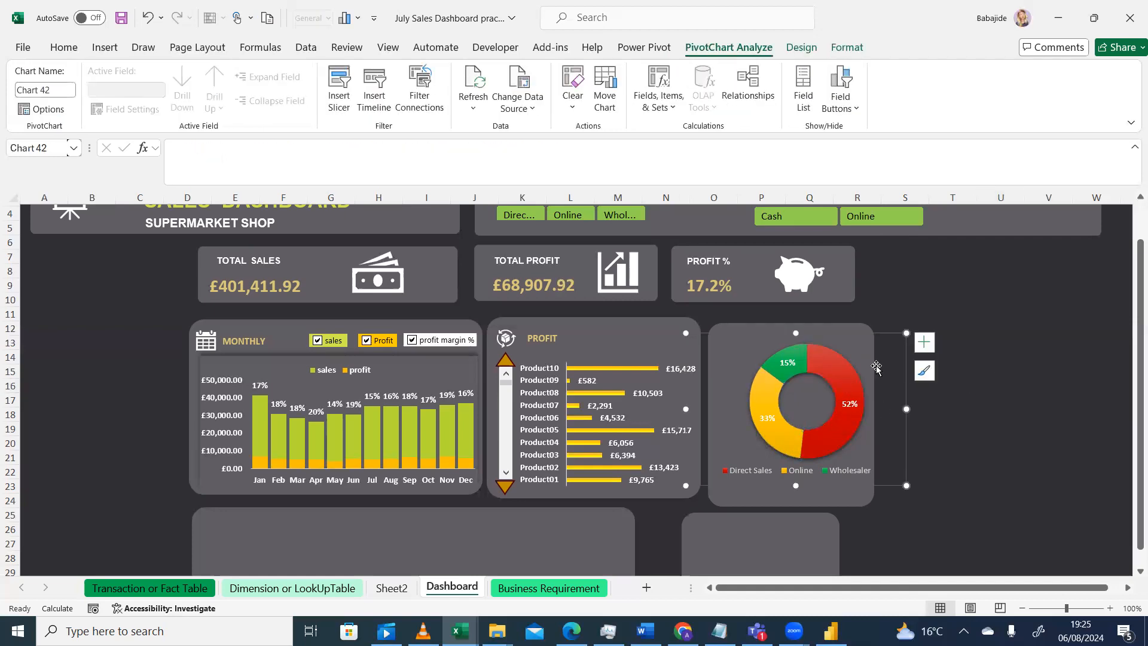
pyautogui.doubleClick(838, 374)
pyautogui.click(747, 236)
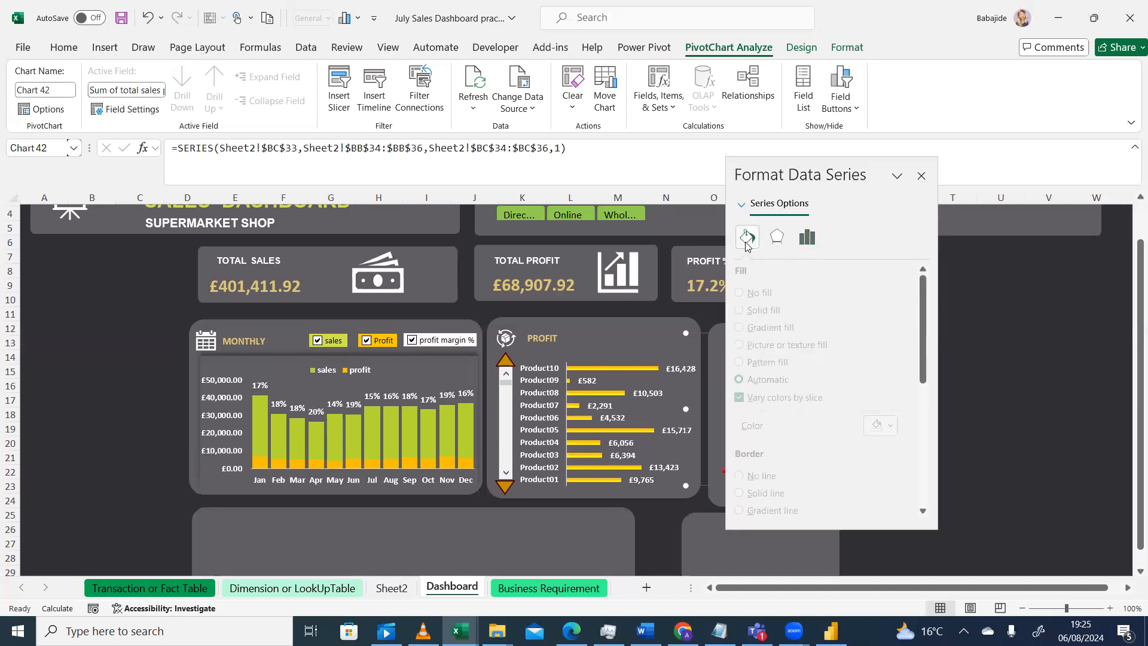
pyautogui.click(921, 177)
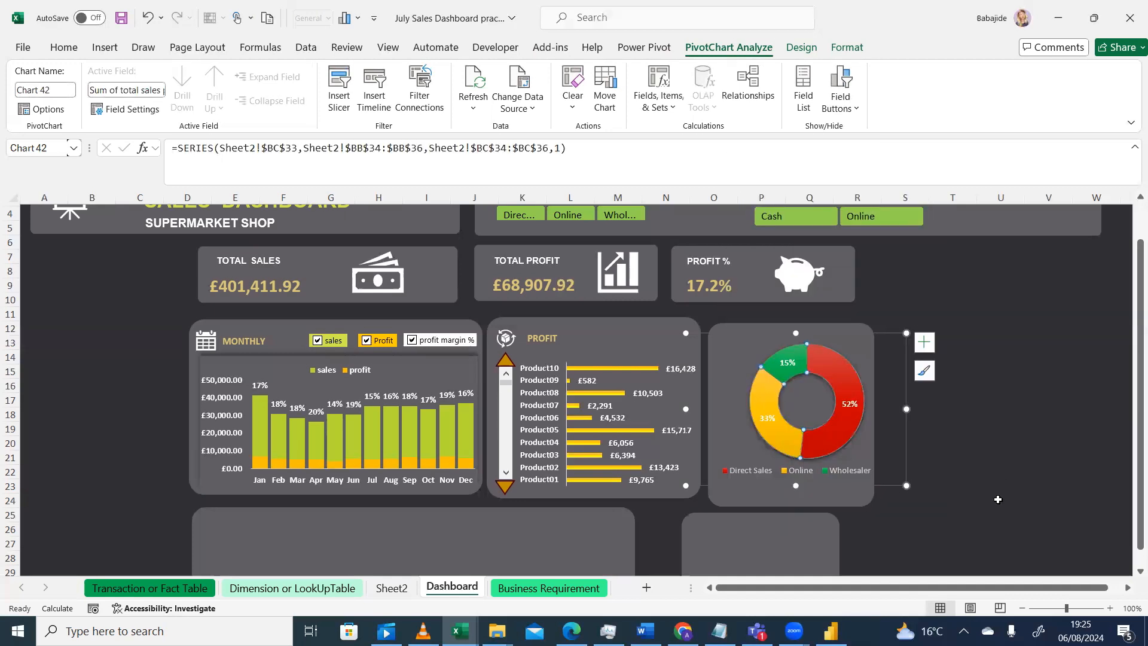
pyautogui.click(998, 500)
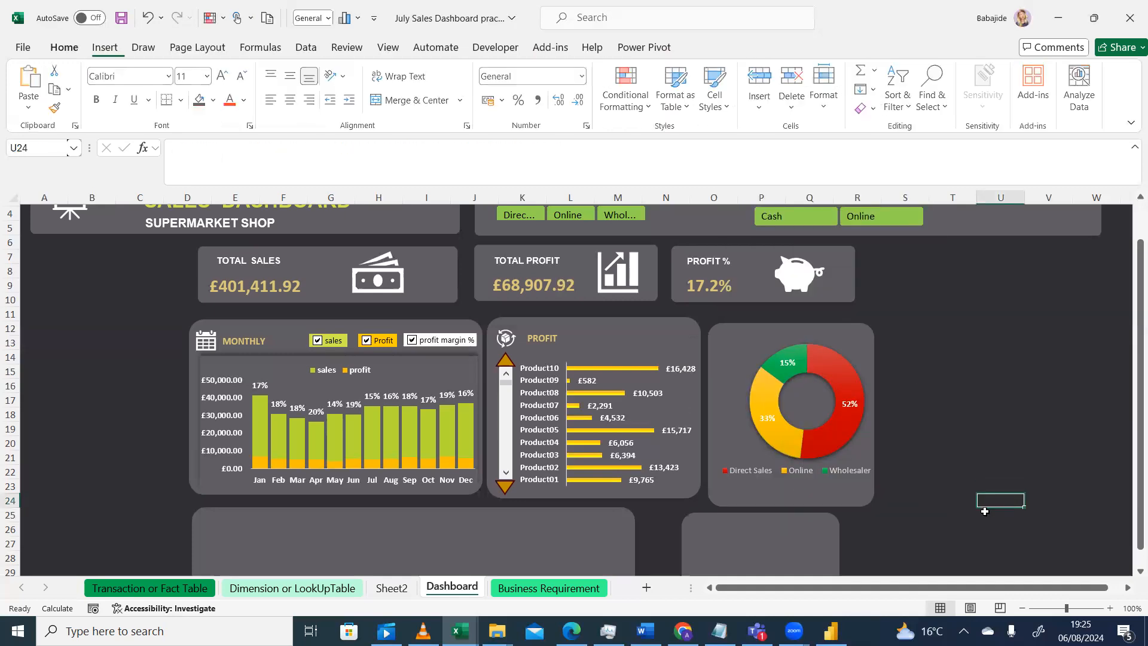
pyautogui.click(841, 439)
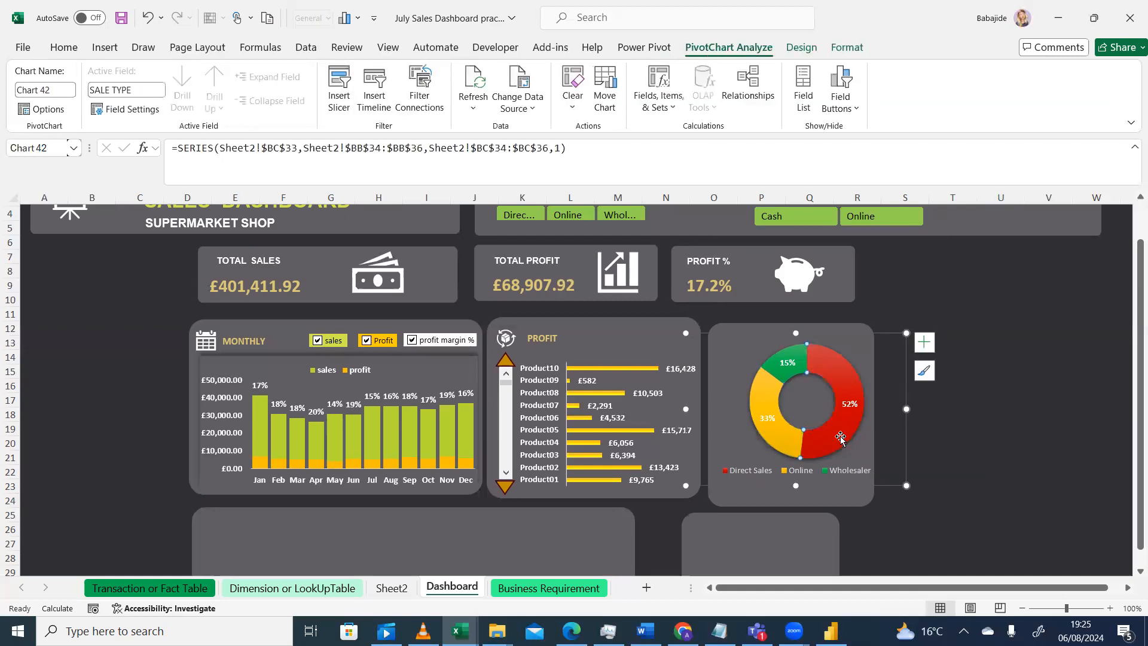
pyautogui.doubleClick(841, 439)
pyautogui.click(755, 241)
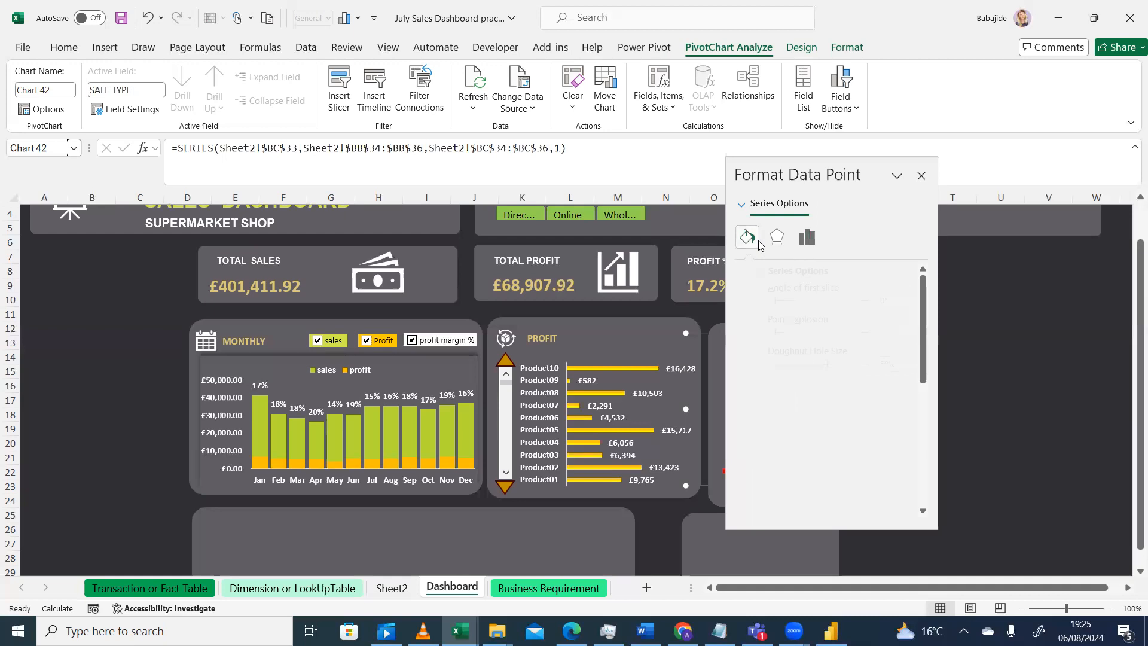
pyautogui.click(922, 177)
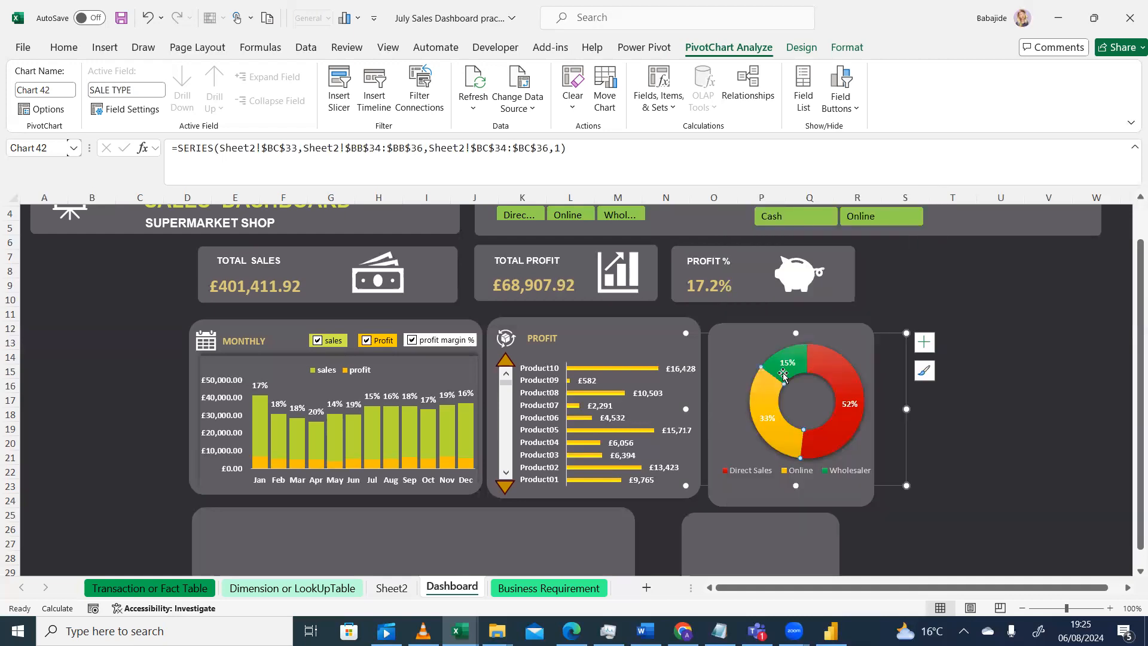
pyautogui.moveTo(761, 388)
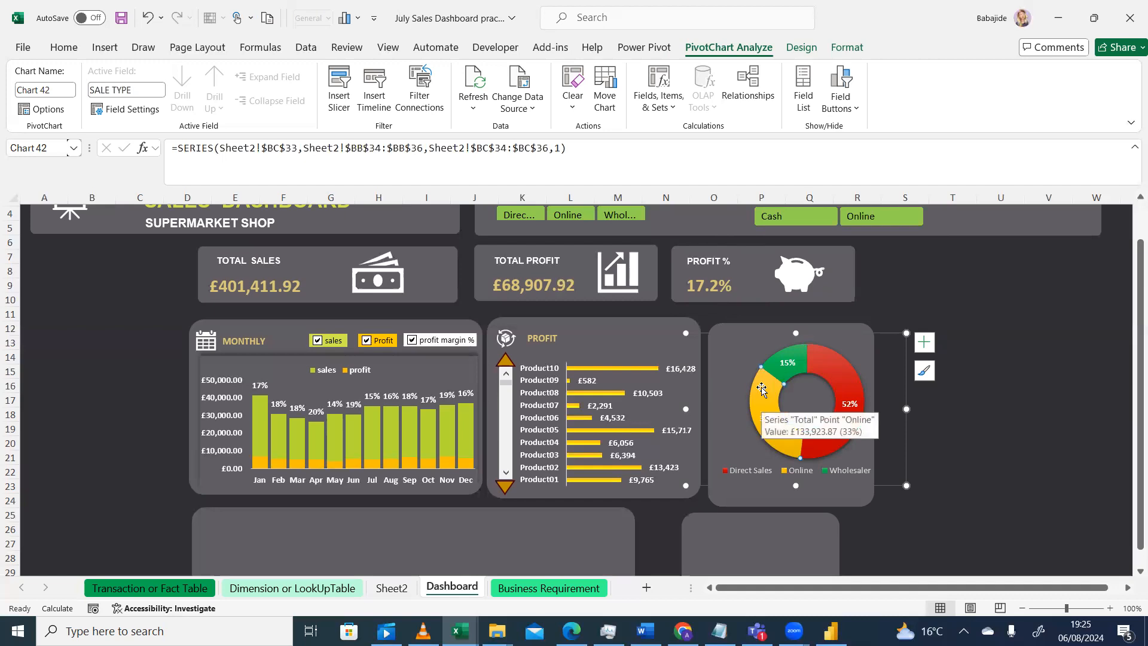
# Inspect the fill colour options for the Online slice of the doughnut chart
pyautogui.rightClick(764, 396)
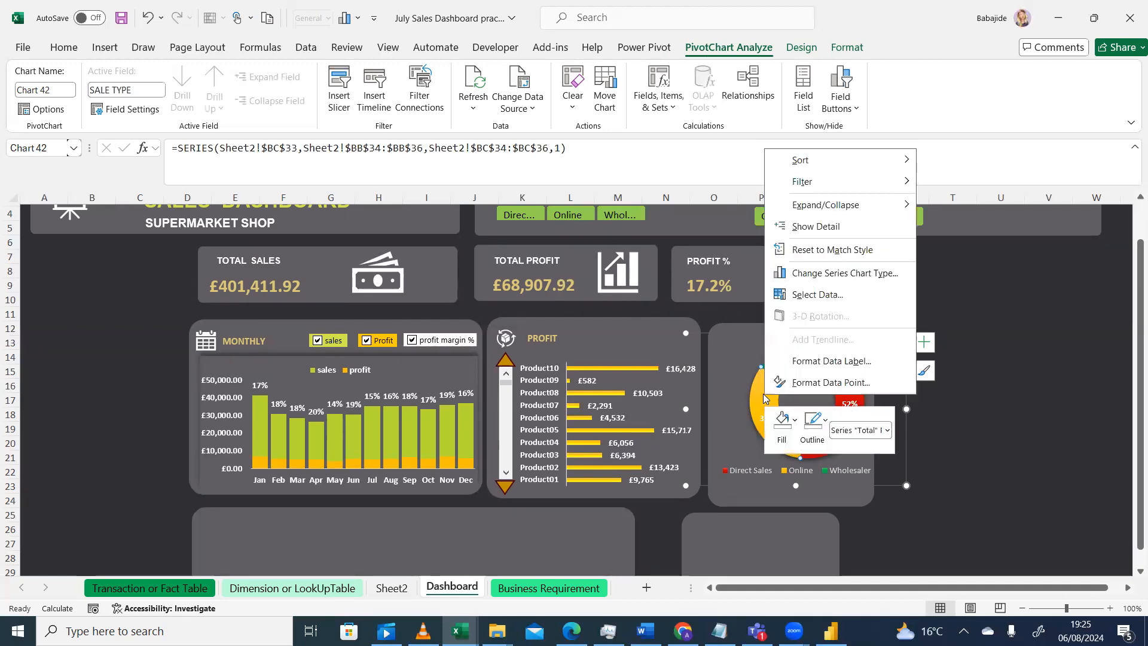
pyautogui.click(812, 383)
pyautogui.click(748, 246)
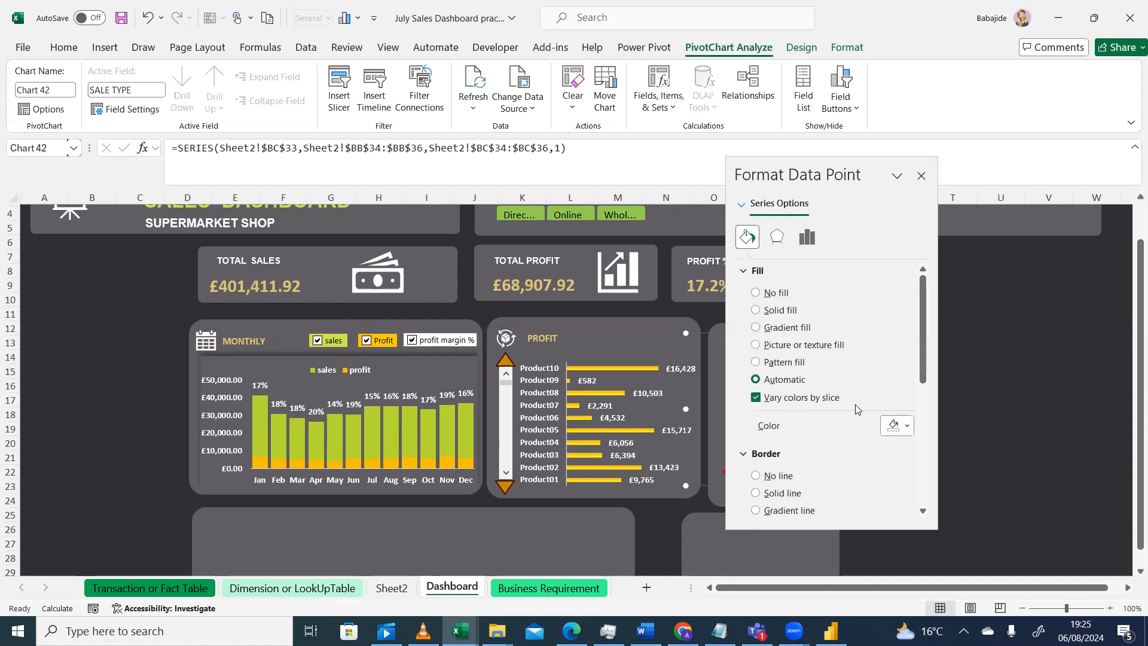
pyautogui.click(903, 426)
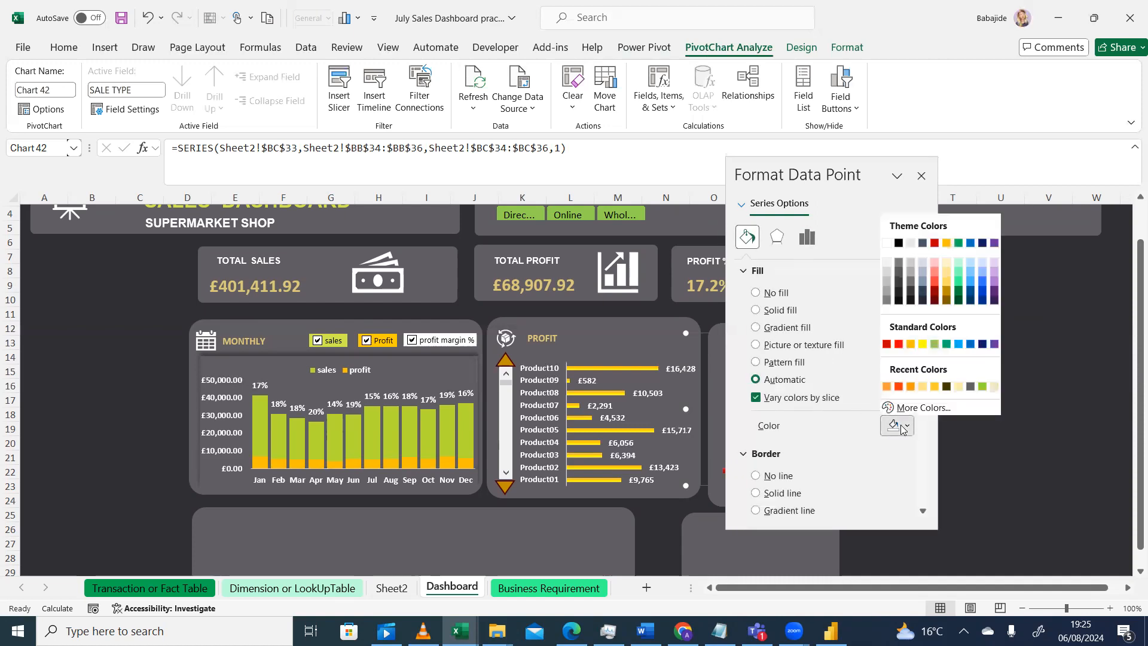
pyautogui.click(903, 426)
pyautogui.click(921, 176)
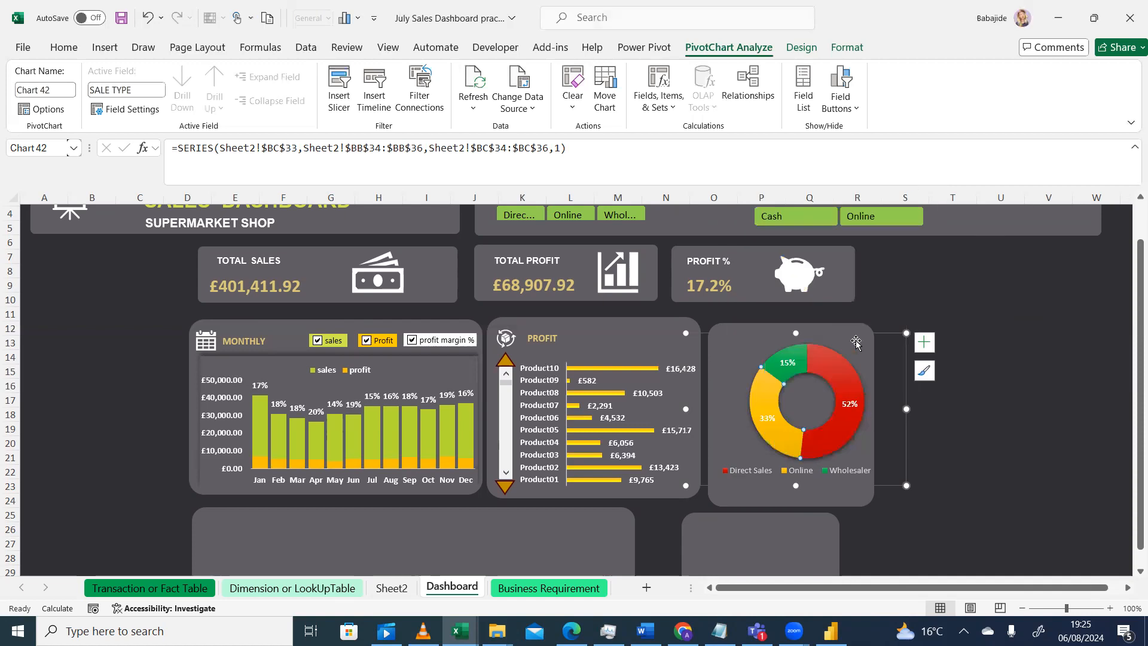
# Fill the doughnut's Online slice with the standard light green solid colour
pyautogui.click(890, 344)
pyautogui.click(833, 440)
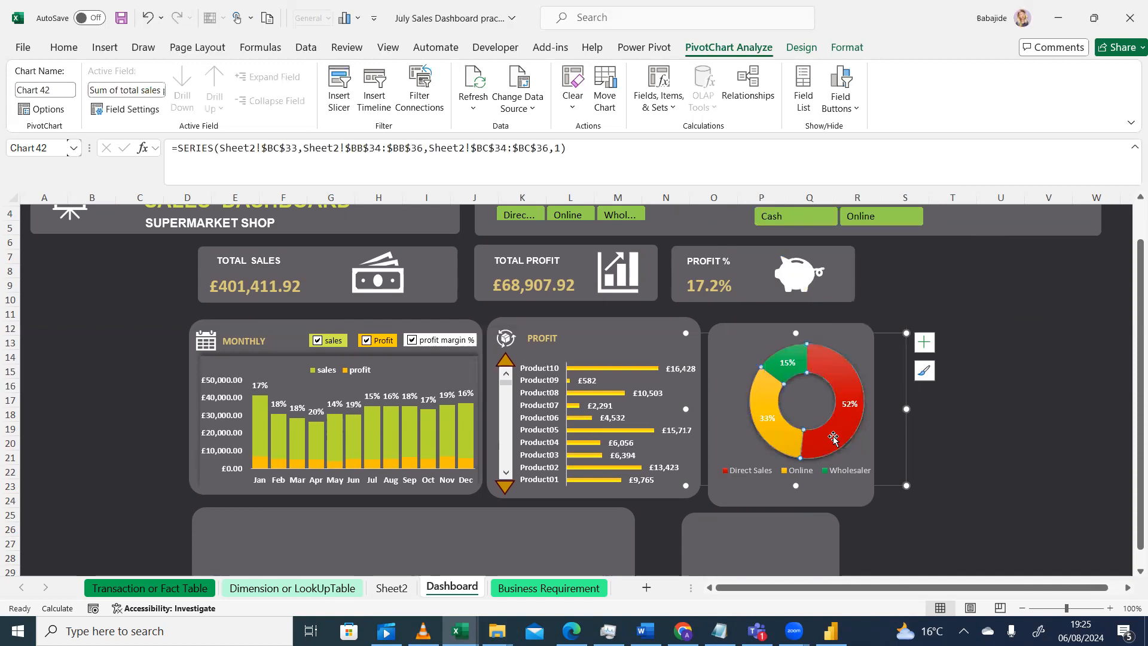
pyautogui.click(760, 399)
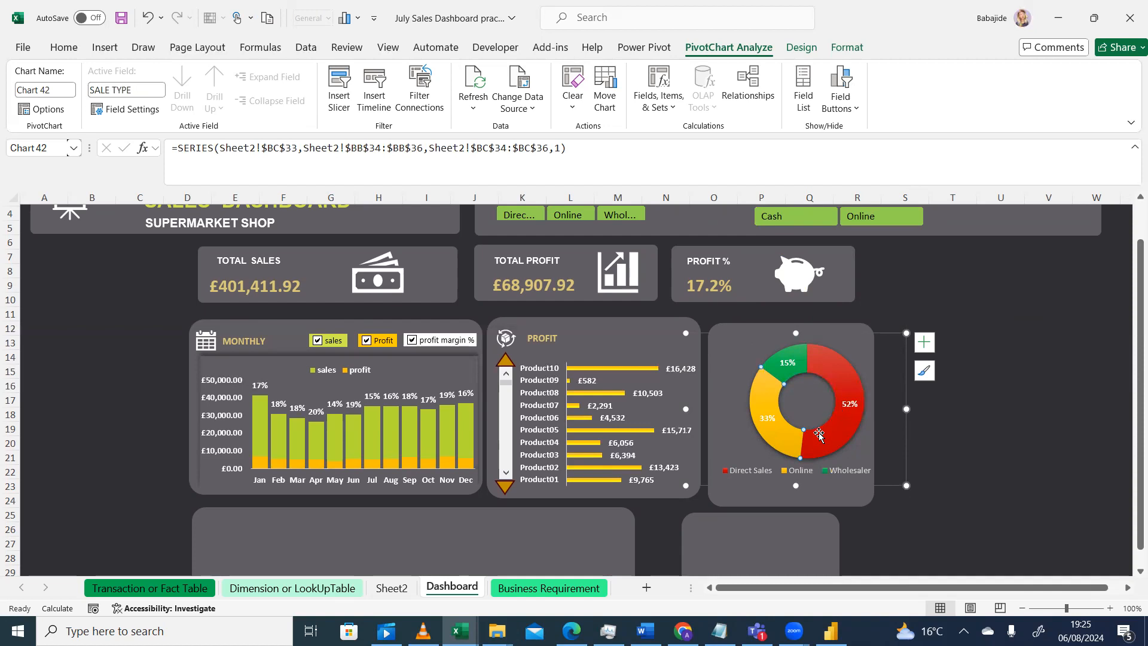
pyautogui.moveTo(813, 441)
pyautogui.moveTo(779, 438)
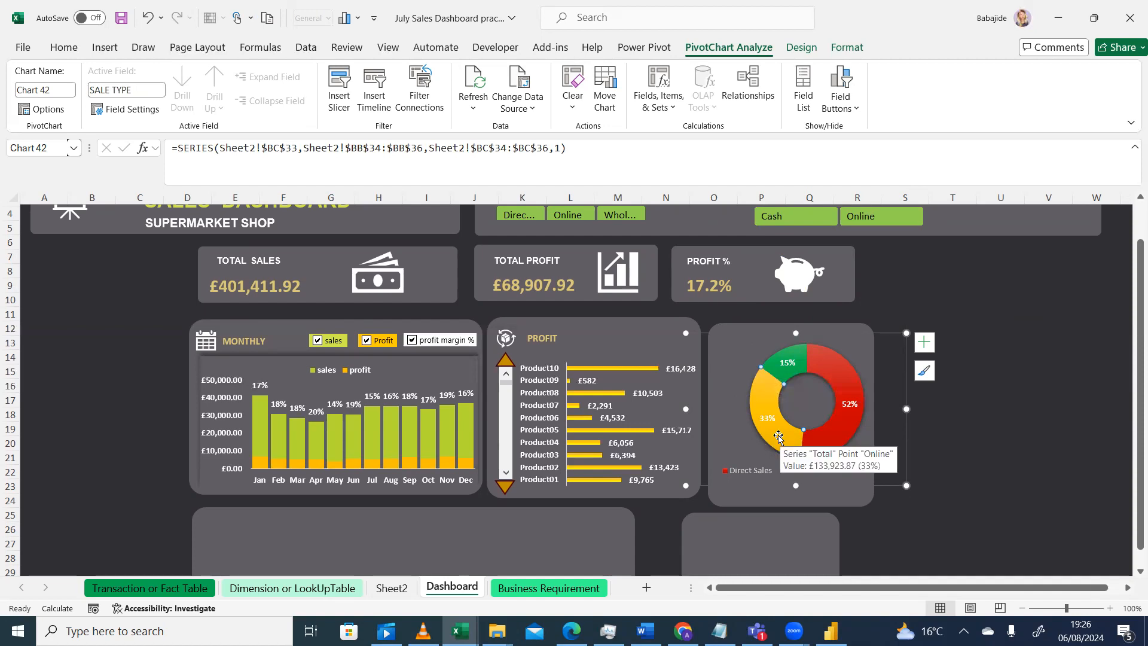
pyautogui.rightClick(778, 439)
pyautogui.click(824, 422)
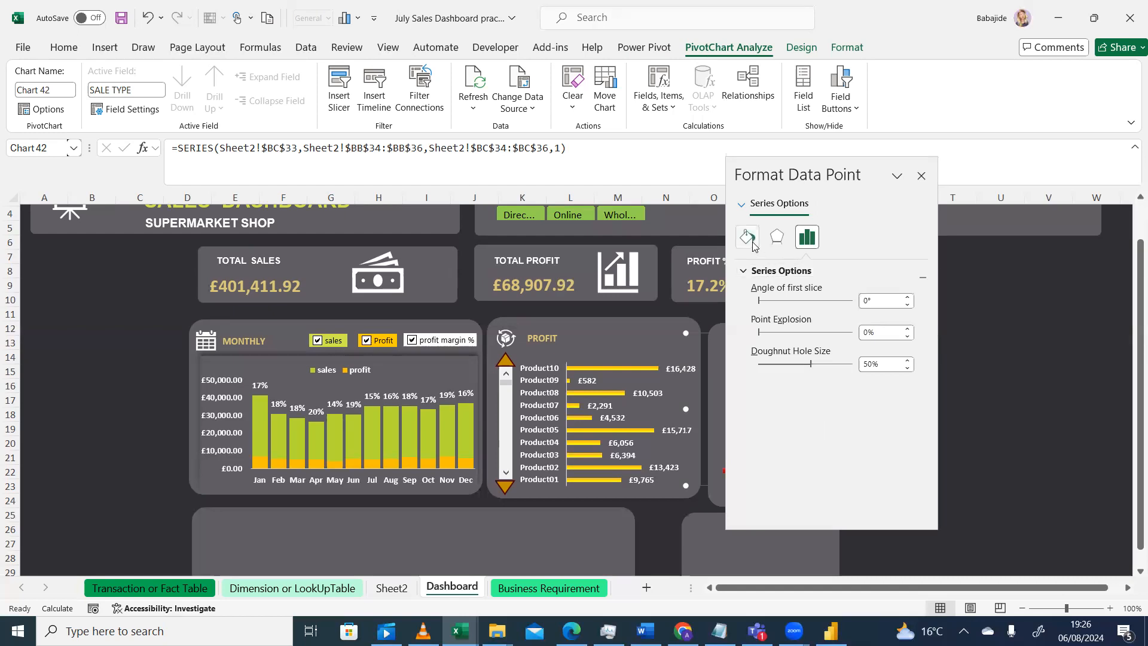
pyautogui.click(748, 238)
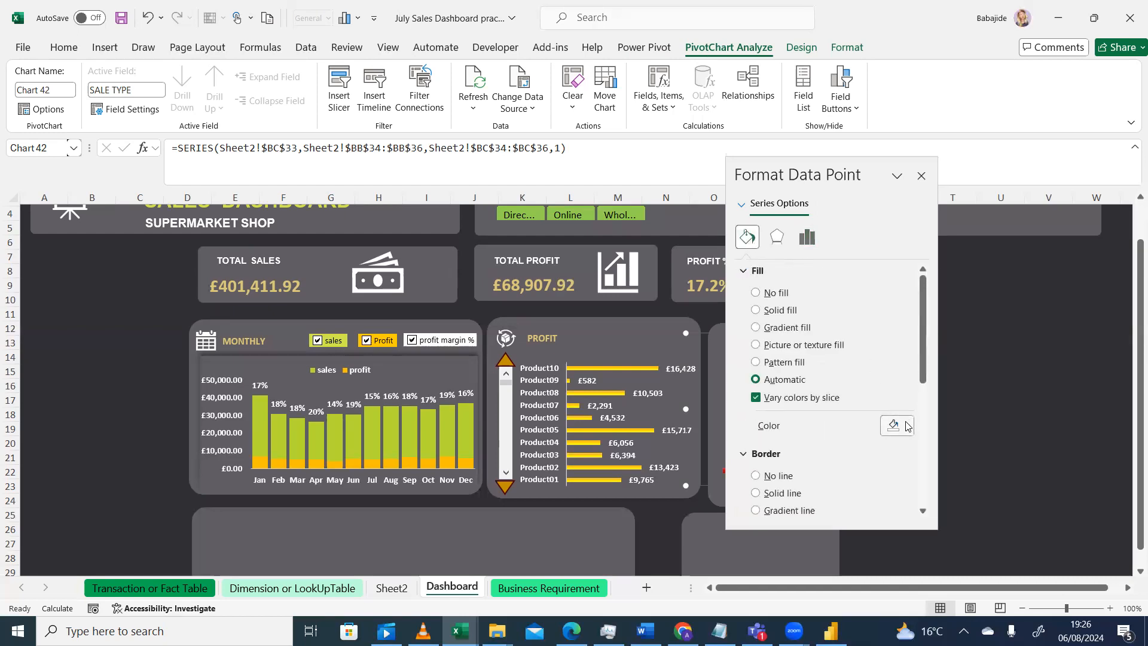
pyautogui.click(908, 427)
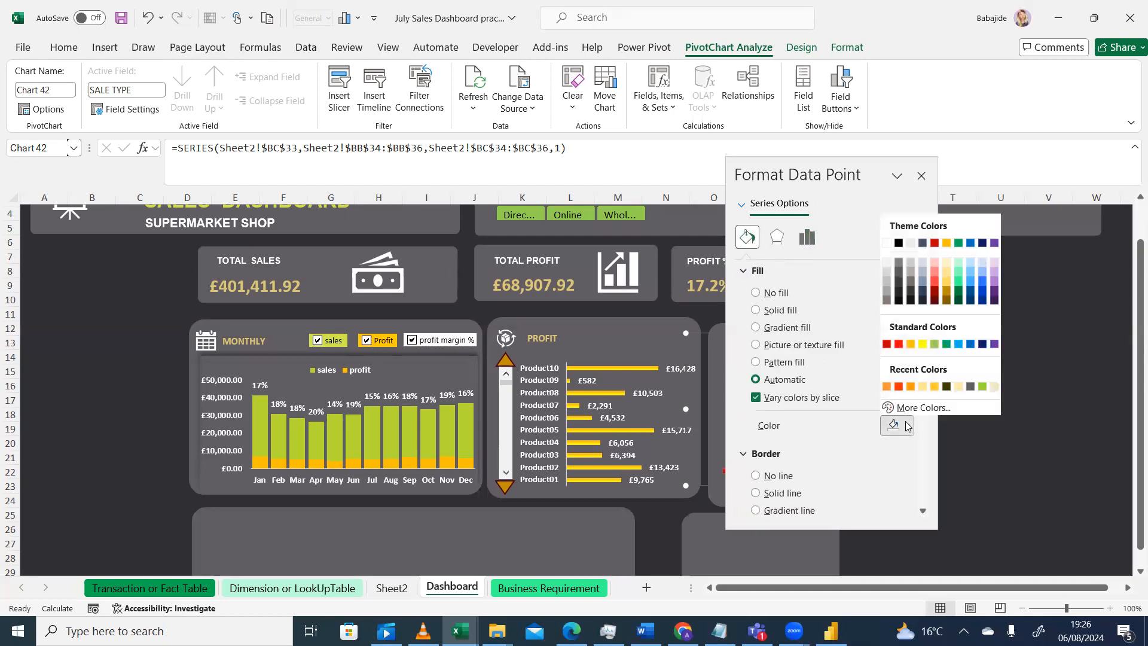
pyautogui.click(935, 345)
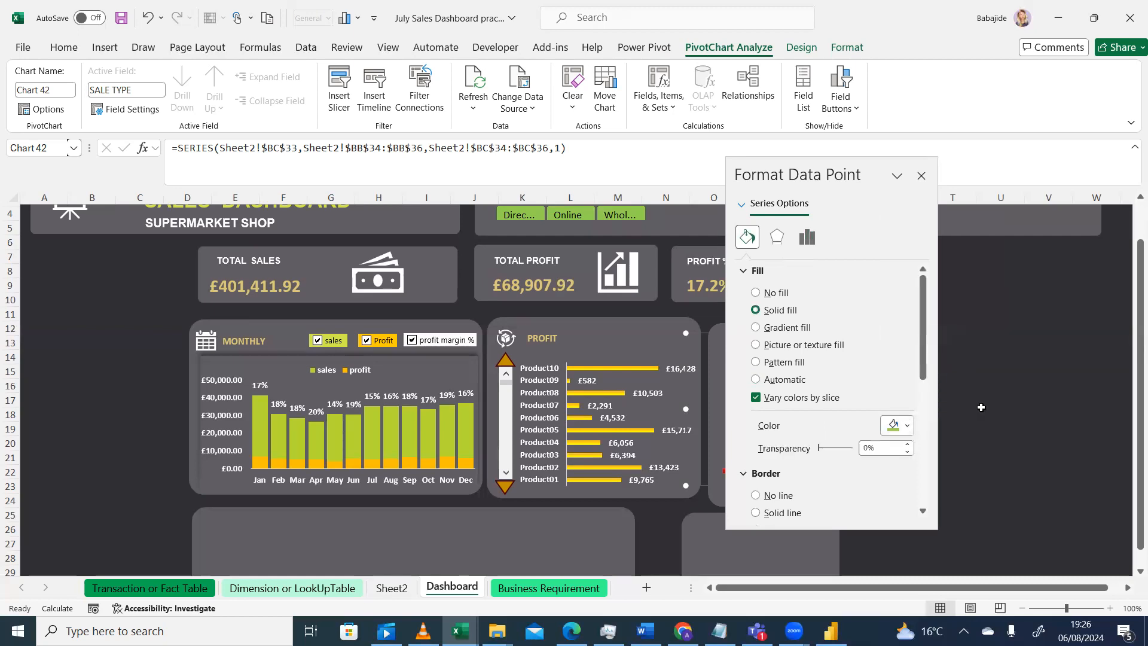
pyautogui.click(922, 177)
pyautogui.moveTo(766, 388)
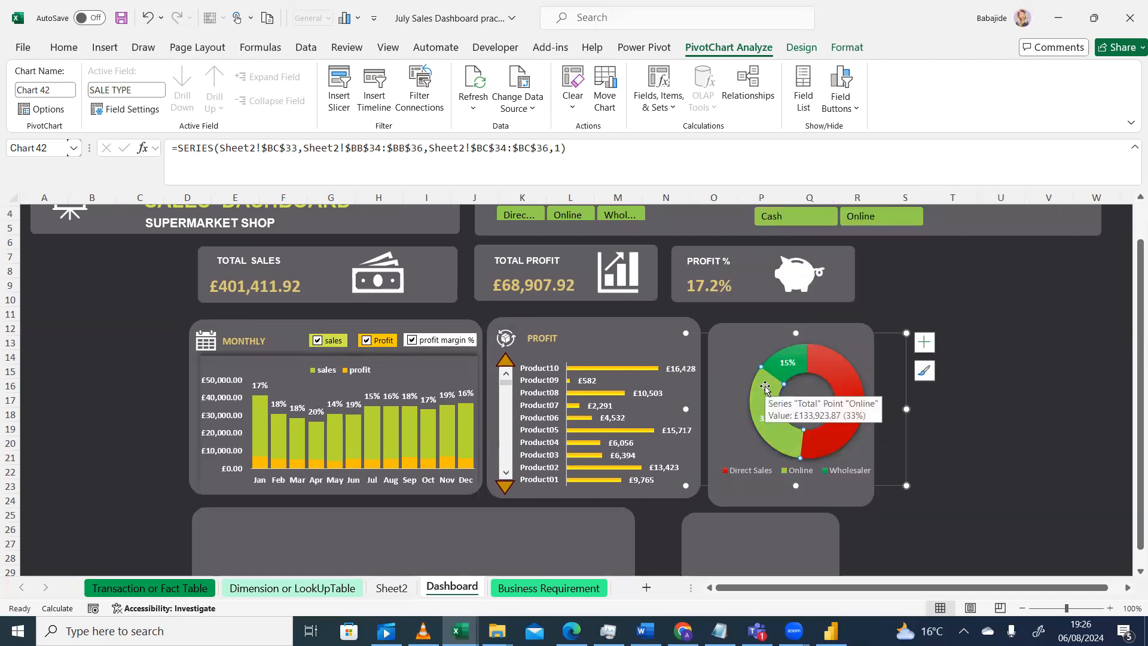
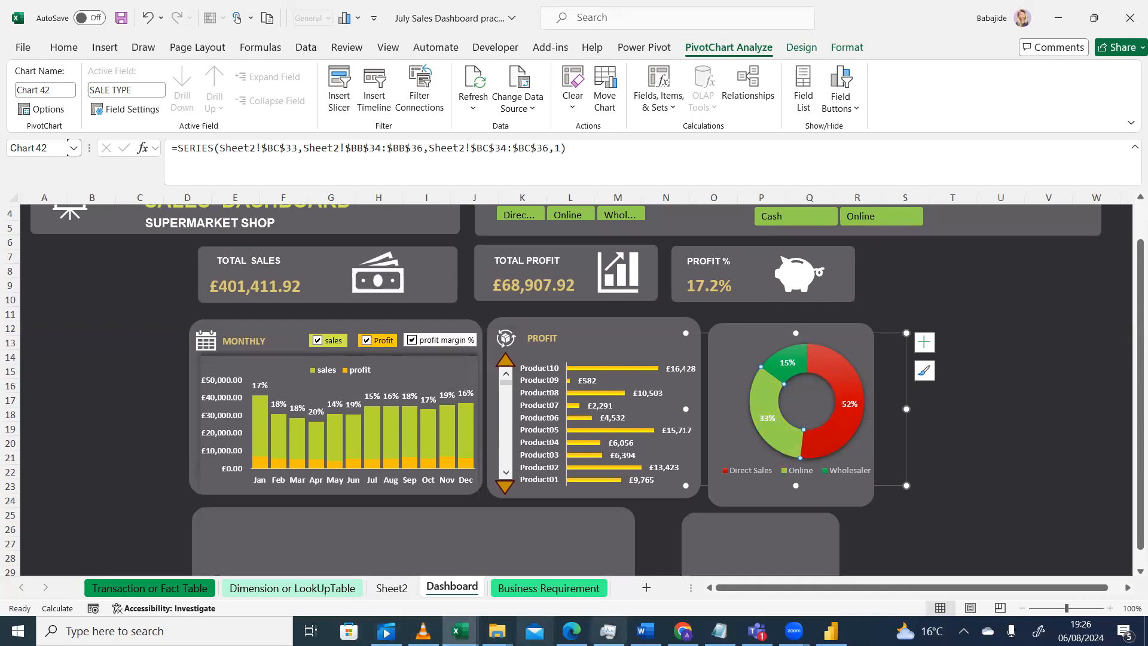
# Switch to Adobe Color, move a colour puck onto the gold leaf of the logo and copy its hex code #9C7333
pyautogui.click(683, 631)
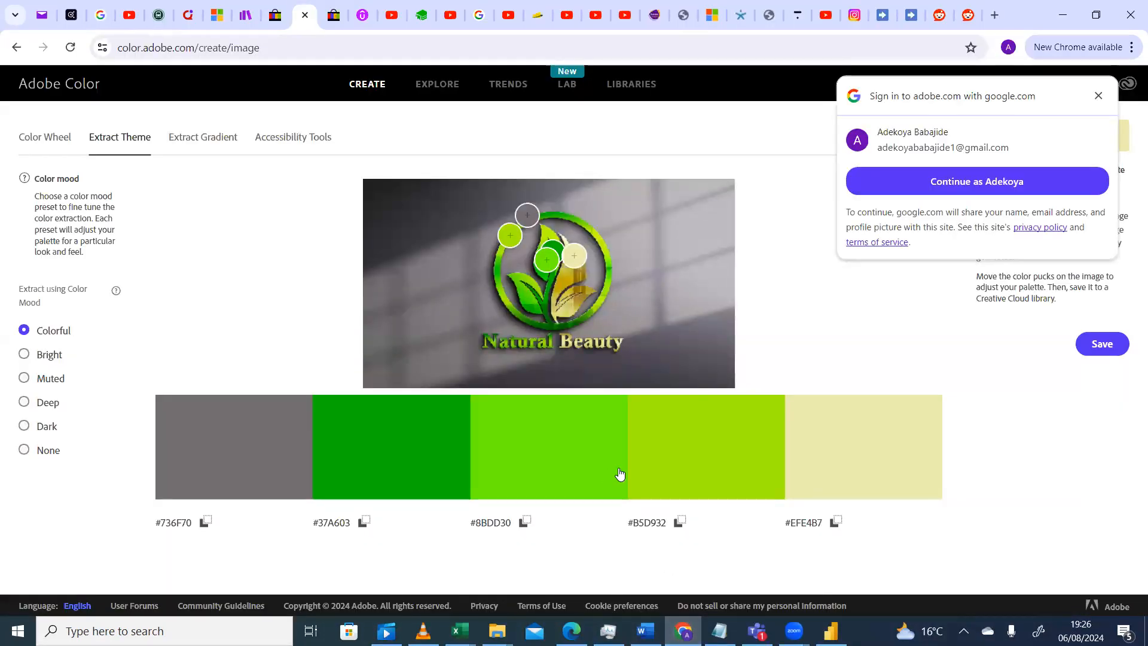
pyautogui.rightClick(574, 259)
pyautogui.moveTo(574, 259); pyautogui.dragTo(576, 275)
pyautogui.click(837, 521)
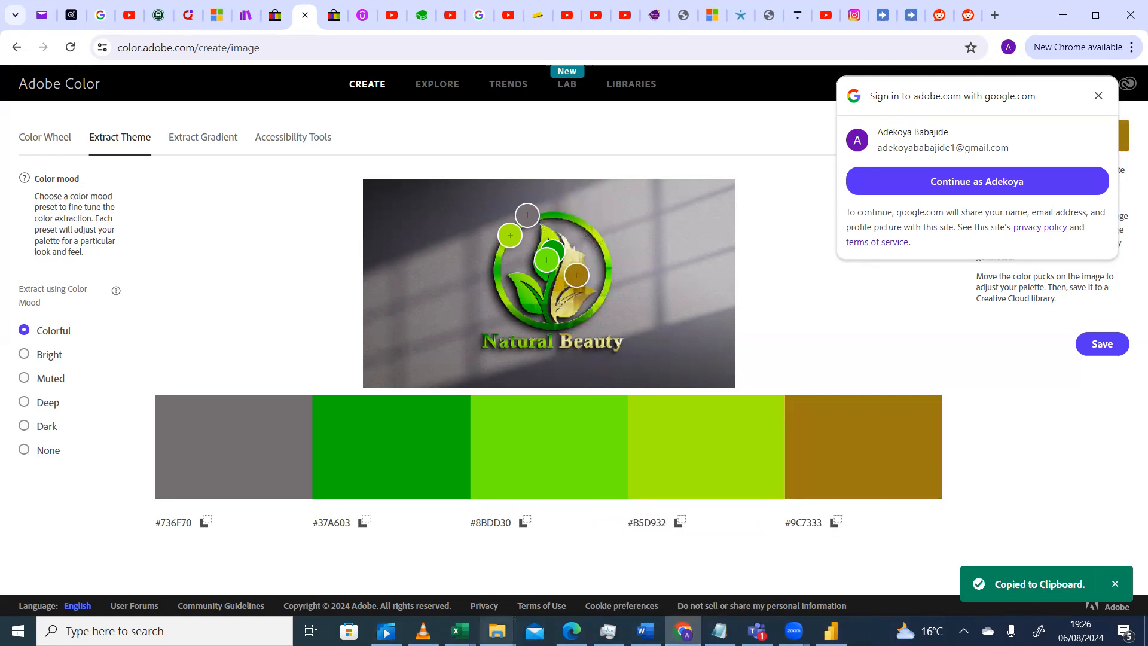
# Back in the workbook, fill the doughnut's Online slice with the custom colour #9C7333
pyautogui.moveTo(459, 631)
pyautogui.click(646, 554)
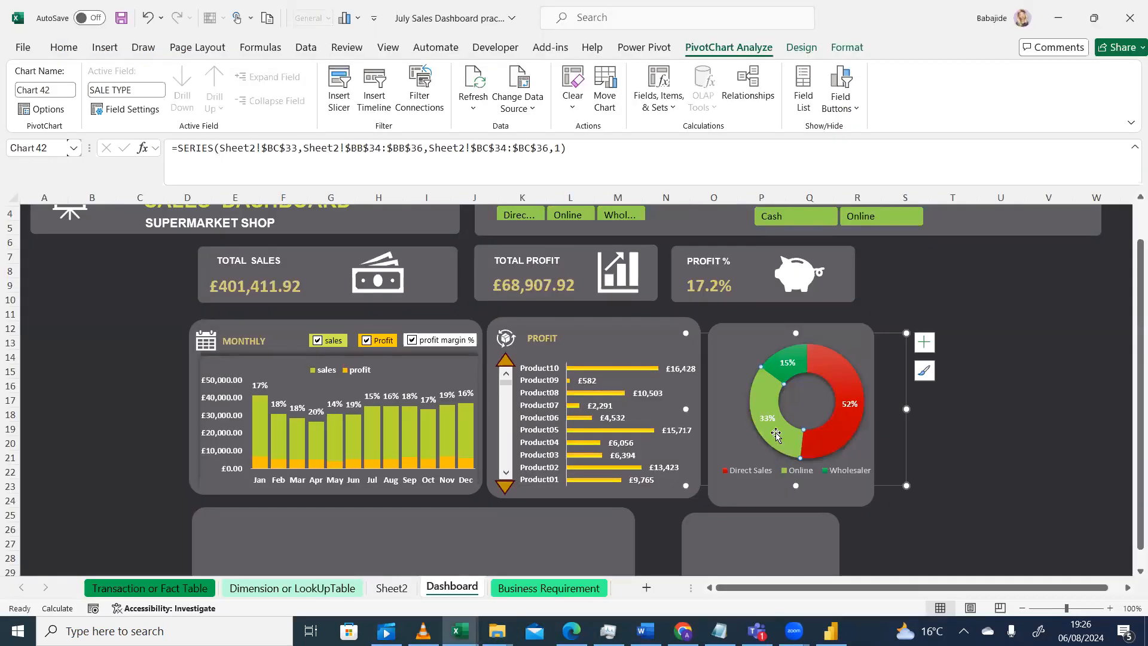
pyautogui.rightClick(776, 434)
pyautogui.click(808, 426)
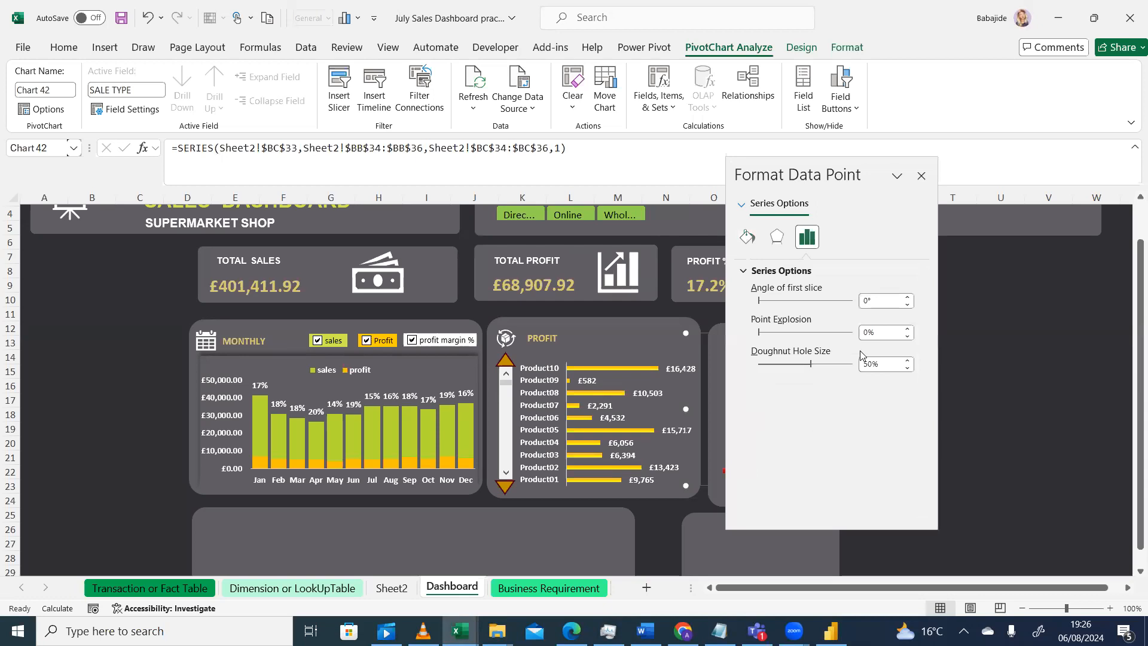
pyautogui.click(748, 237)
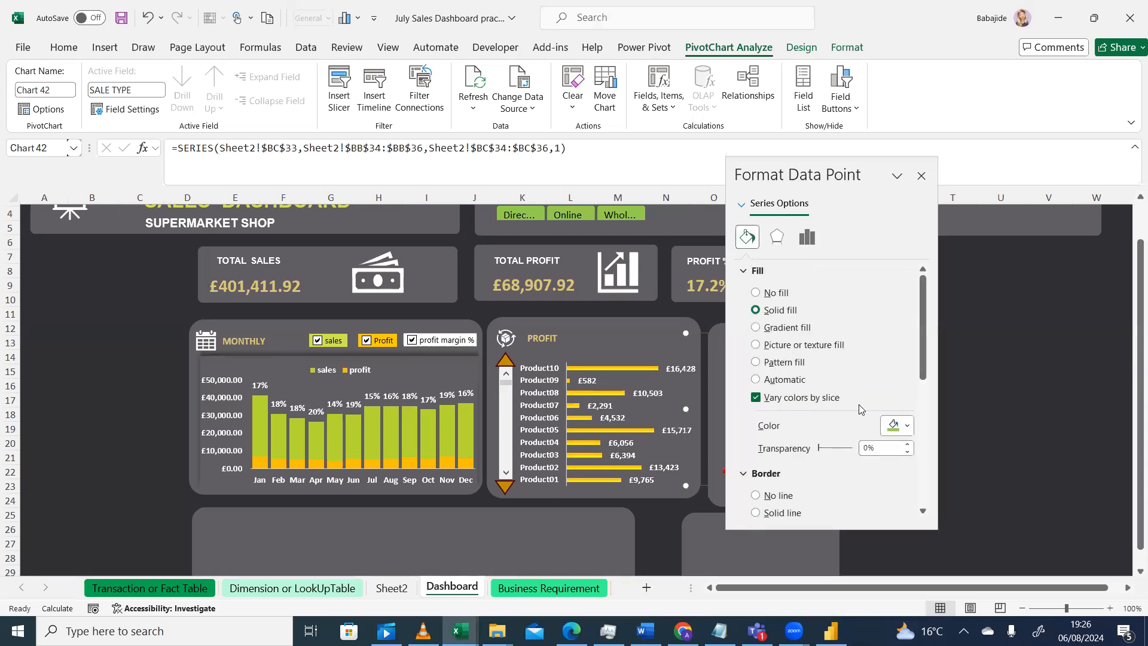
pyautogui.click(897, 427)
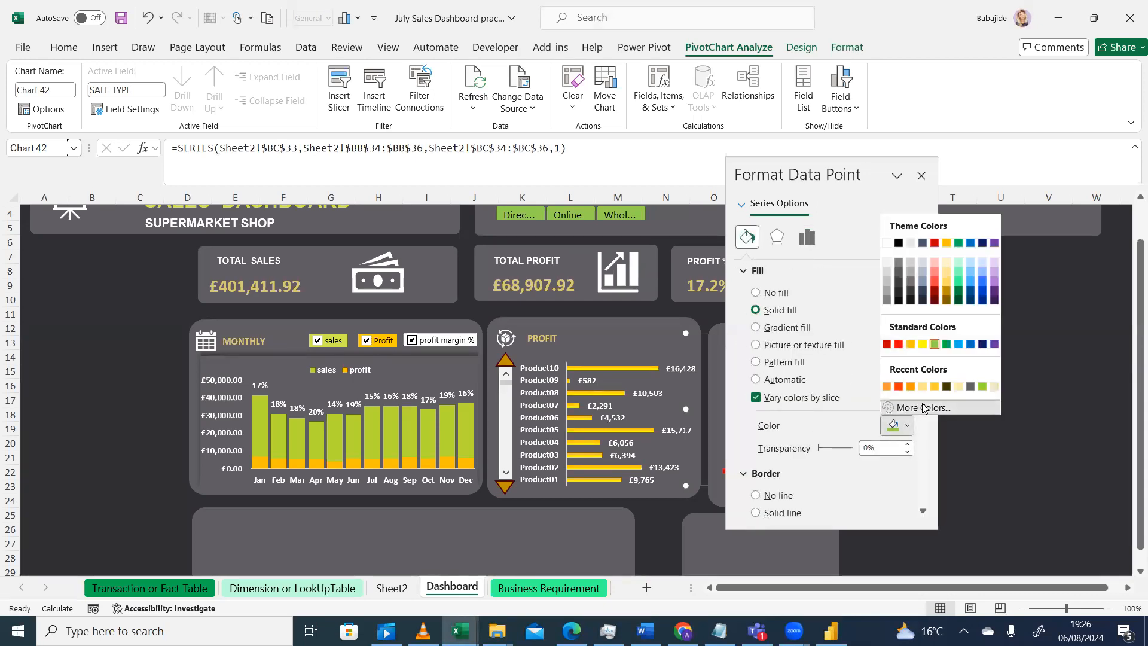
pyautogui.click(922, 408)
pyautogui.moveTo(633, 482); pyautogui.dragTo(595, 485)
pyautogui.hotkey('ctrl', 'v')
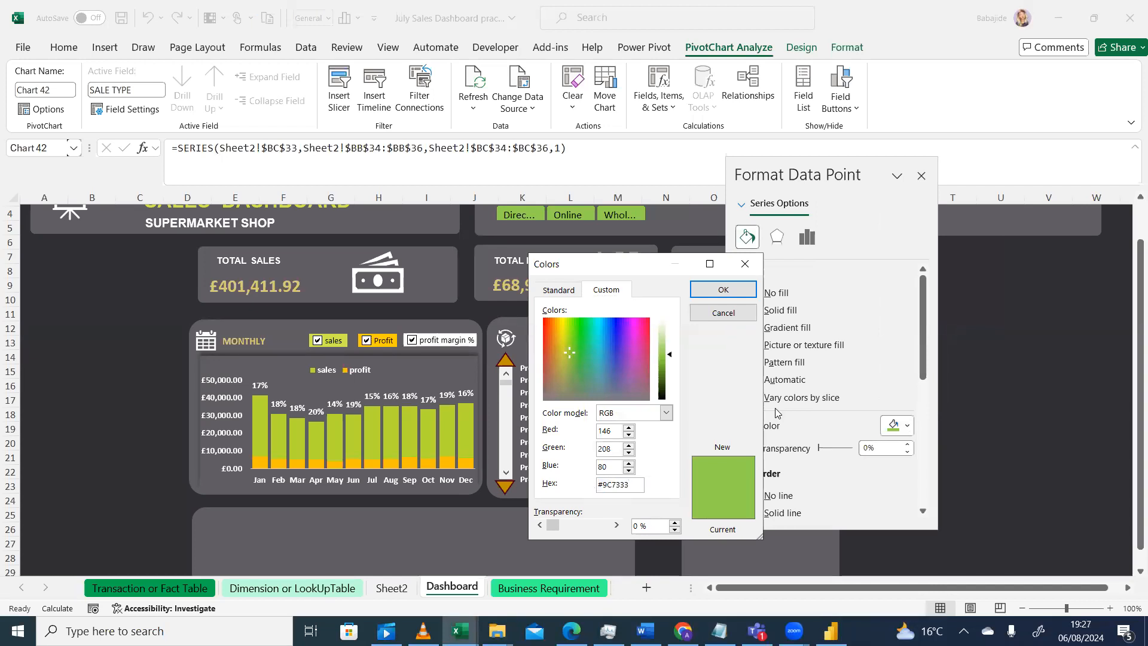
pyautogui.click(725, 290)
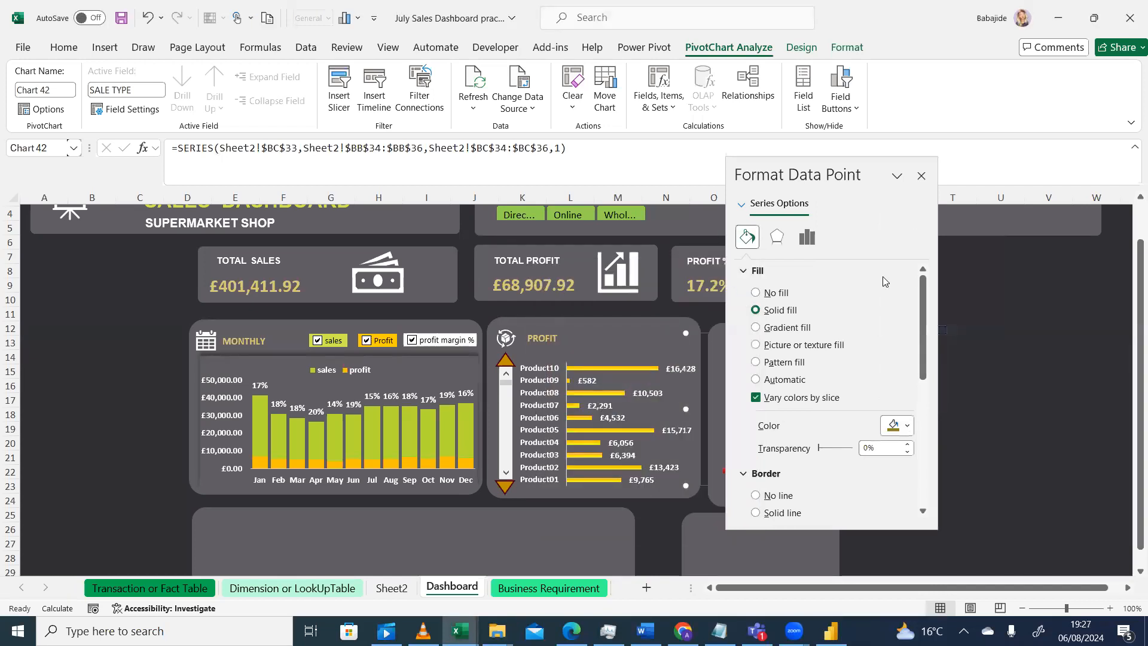
pyautogui.click(921, 177)
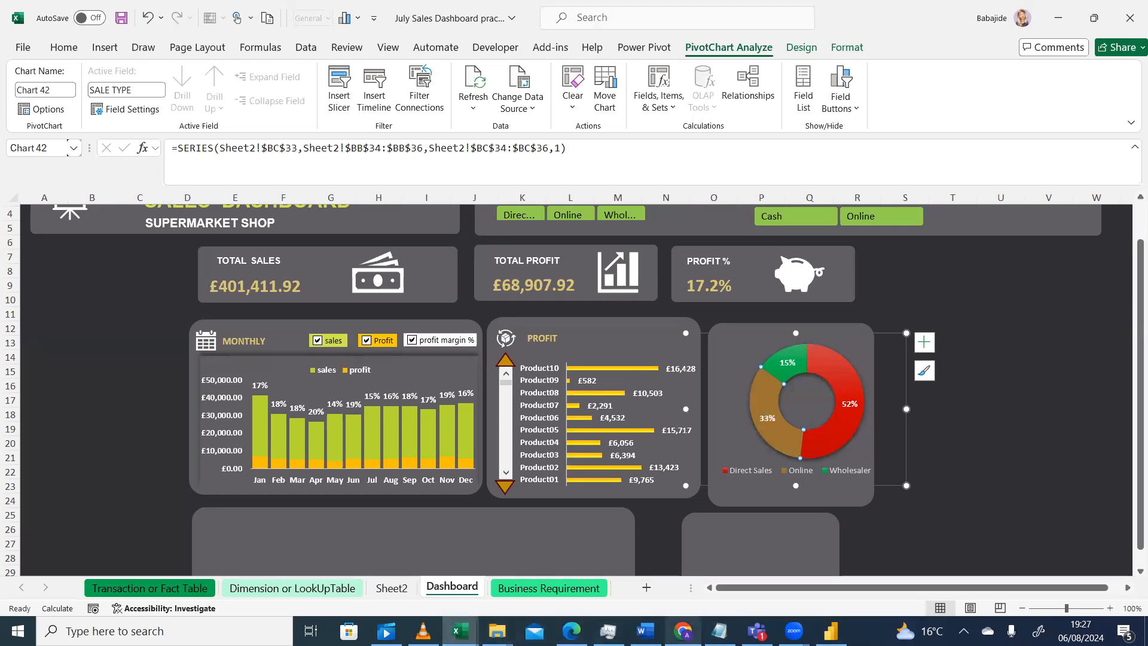
# In Adobe Color, move the puck onto the dark green leaf and copy its hex code #287213
pyautogui.click(683, 630)
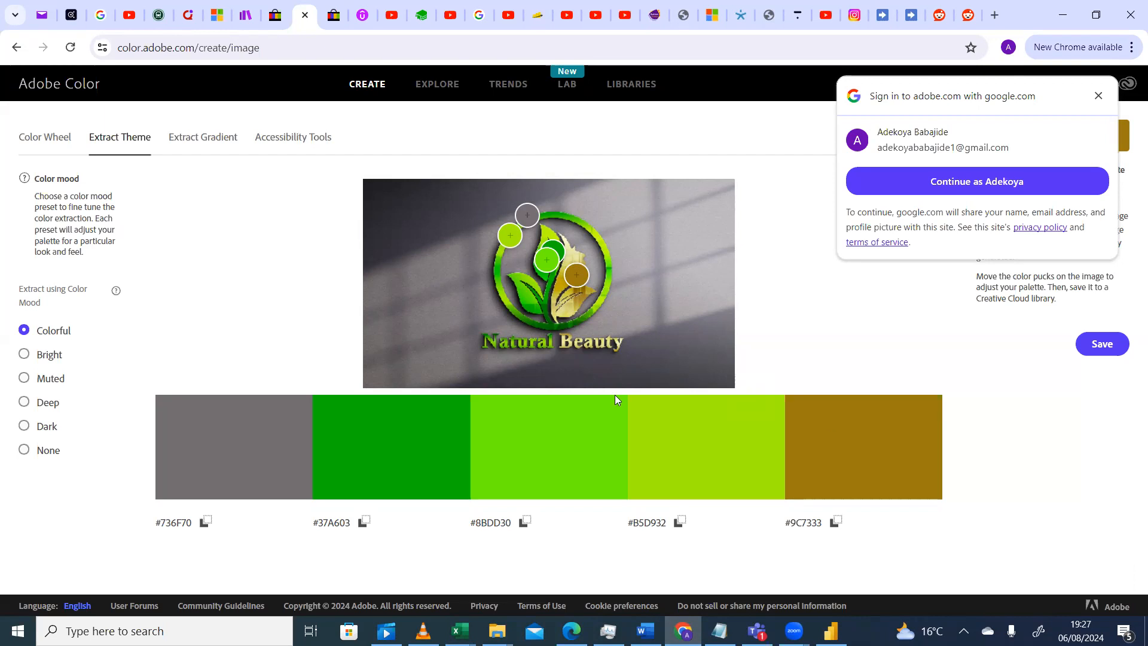
pyautogui.moveTo(582, 273); pyautogui.dragTo(568, 231)
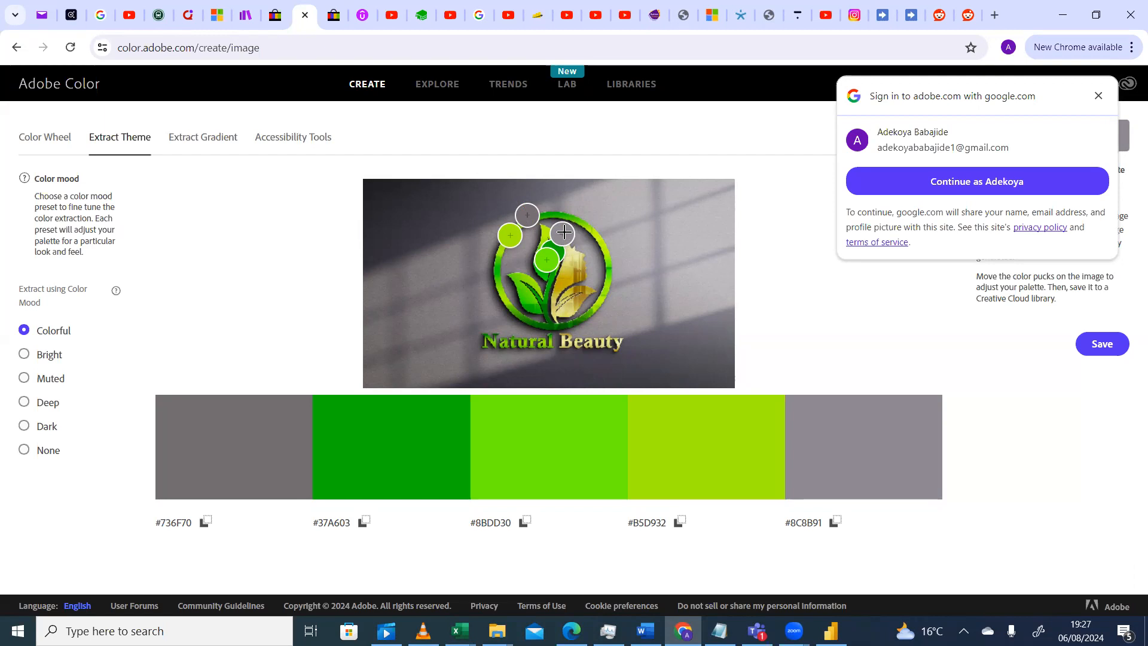
pyautogui.moveTo(563, 232)
pyautogui.mouseDown()
pyautogui.moveTo(547, 241)
pyautogui.moveTo(553, 249)
pyautogui.mouseUp()
pyautogui.doubleClick(835, 541)
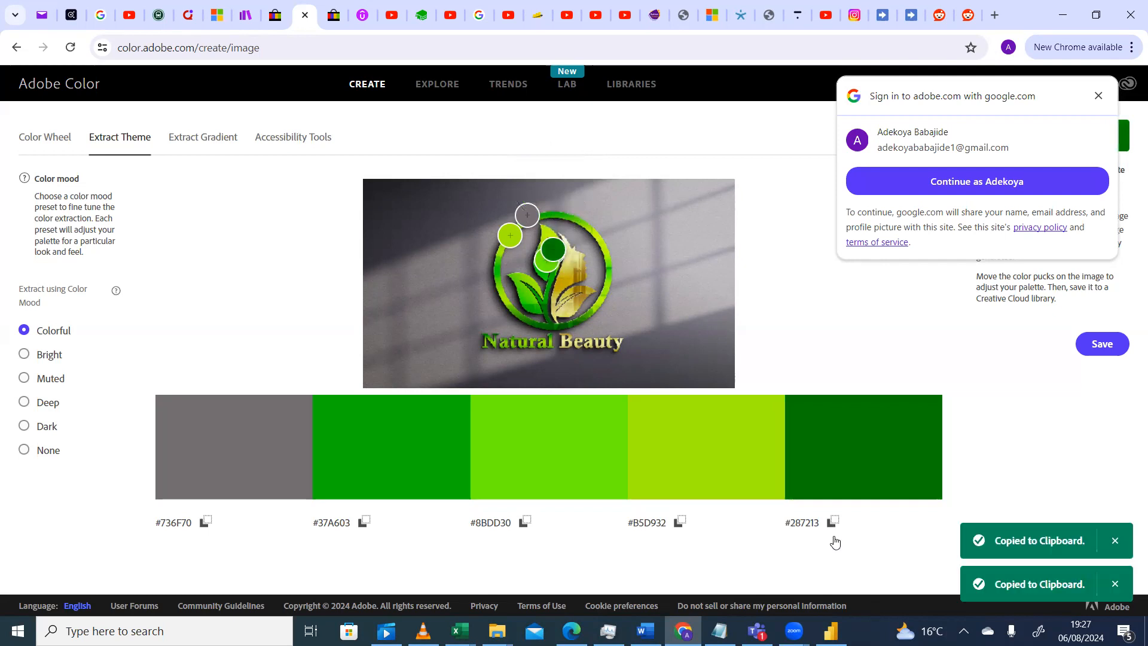
pyautogui.click(831, 529)
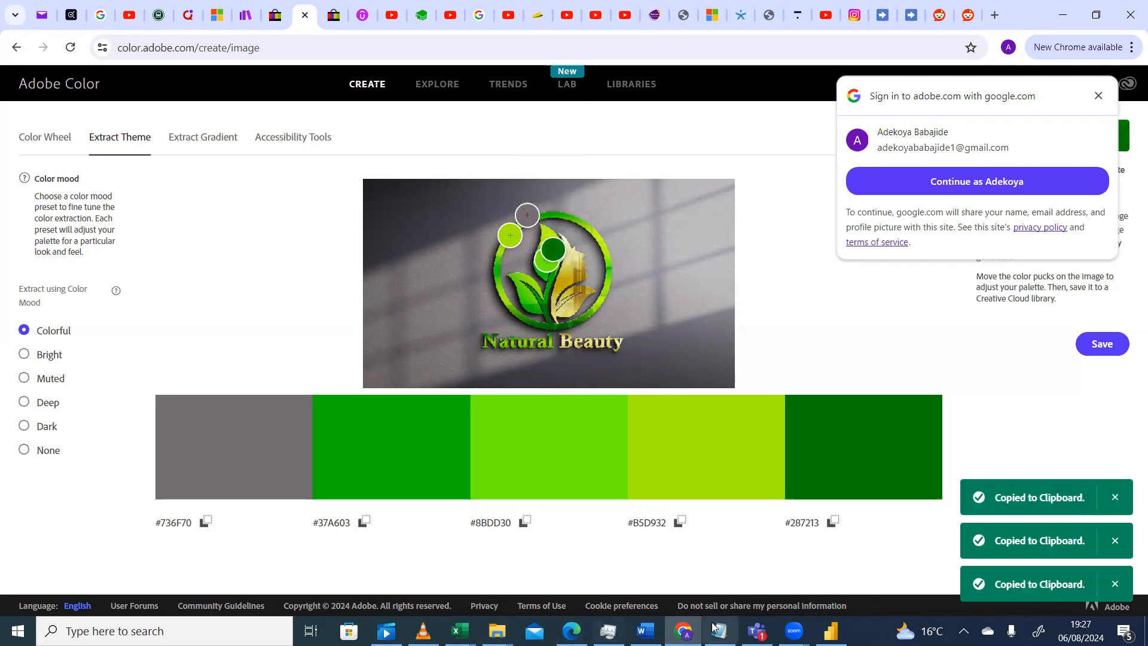
# Return to the workbook and fill the doughnut's Wholesaler slice with the custom colour #287213
pyautogui.click(459, 631)
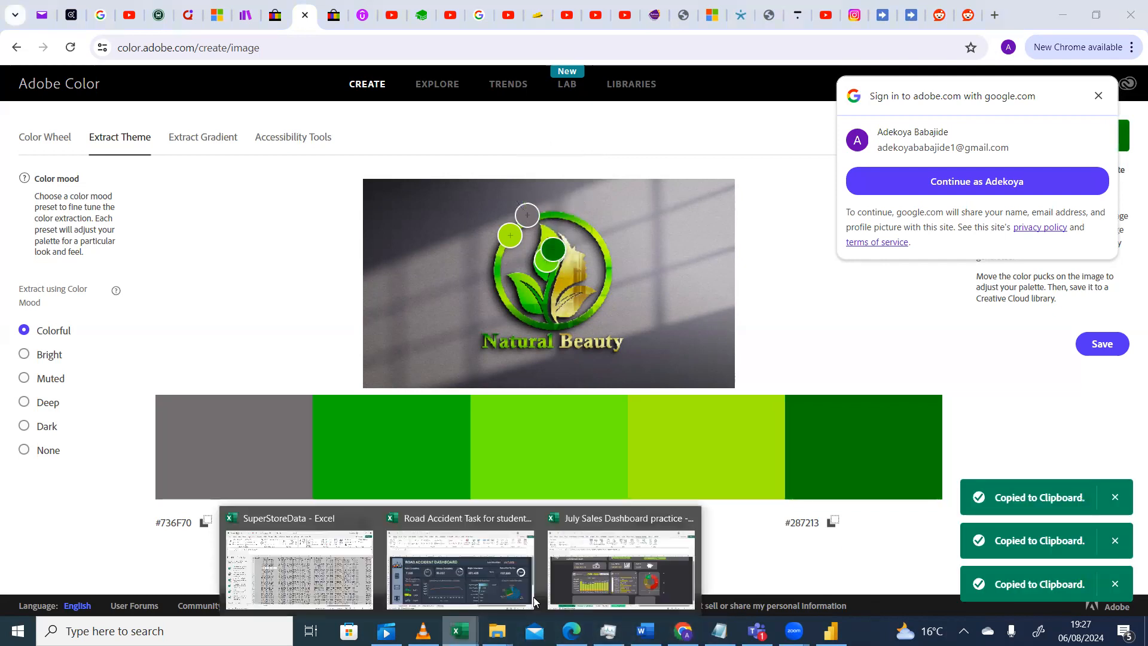
pyautogui.click(621, 568)
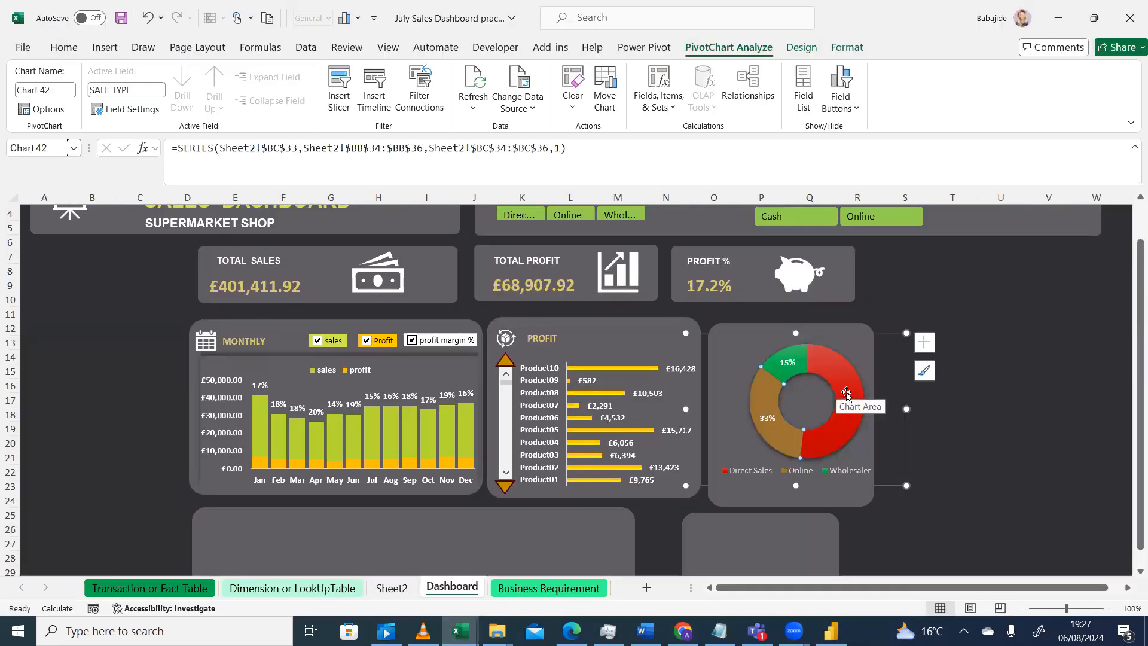
pyautogui.click(786, 369)
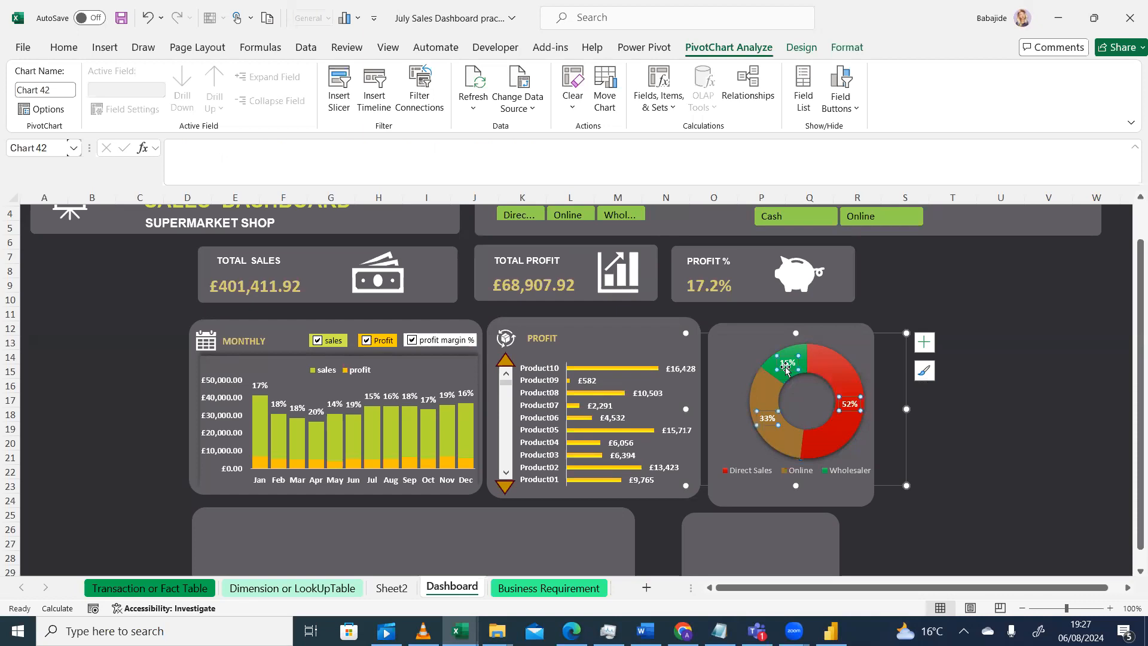
pyautogui.click(804, 351)
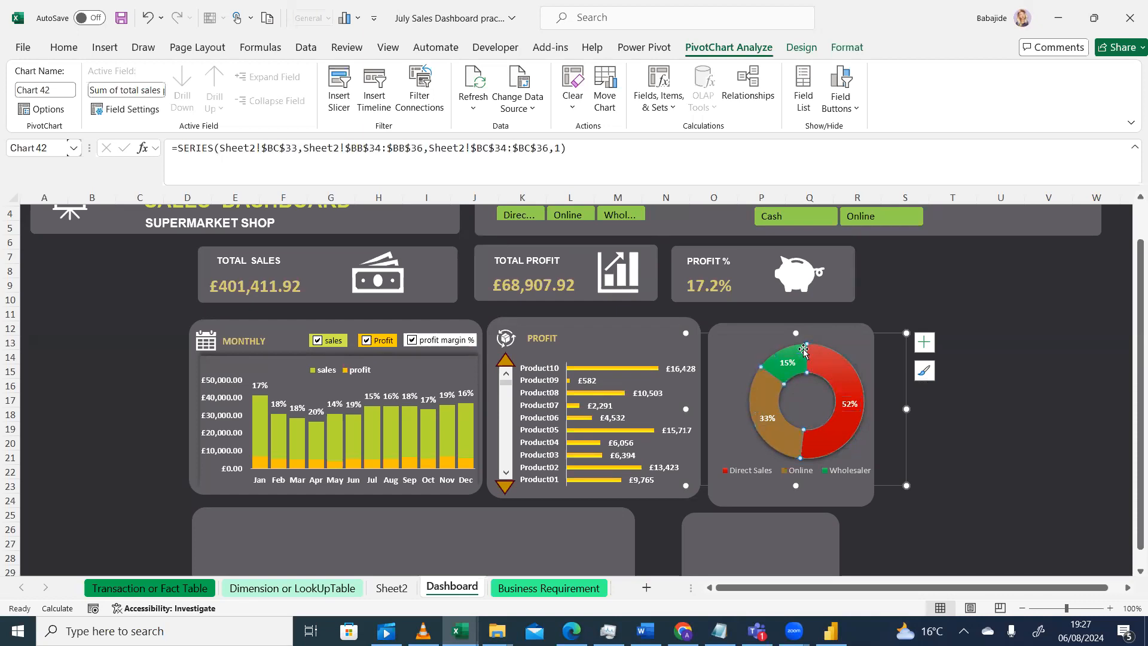
pyautogui.doubleClick(798, 350)
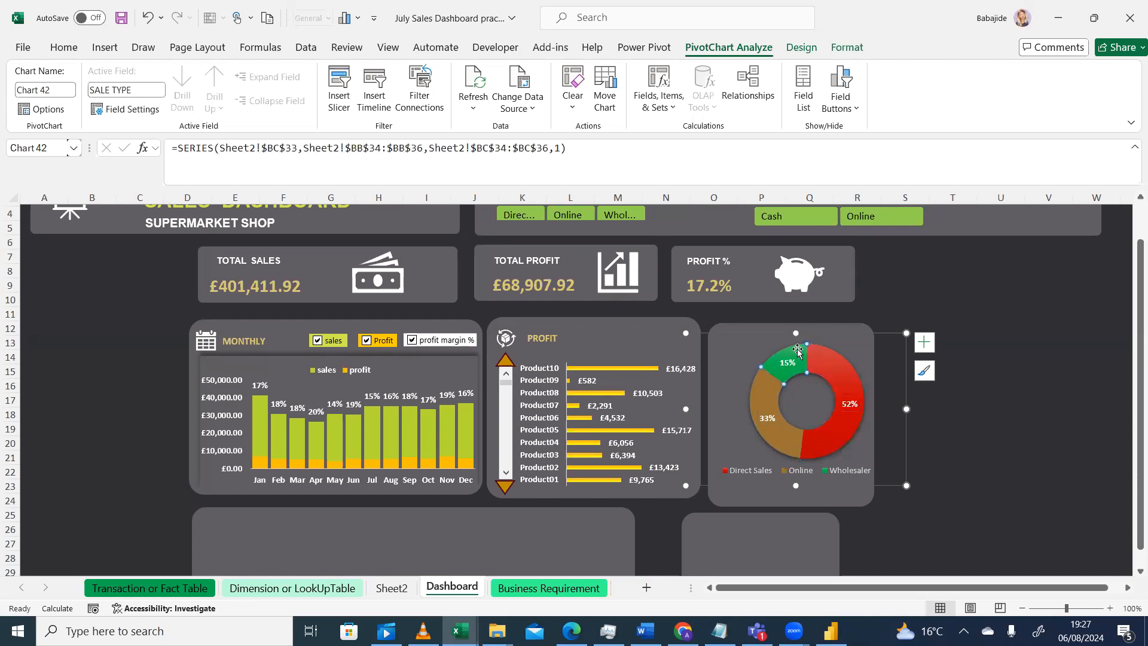
pyautogui.click(748, 235)
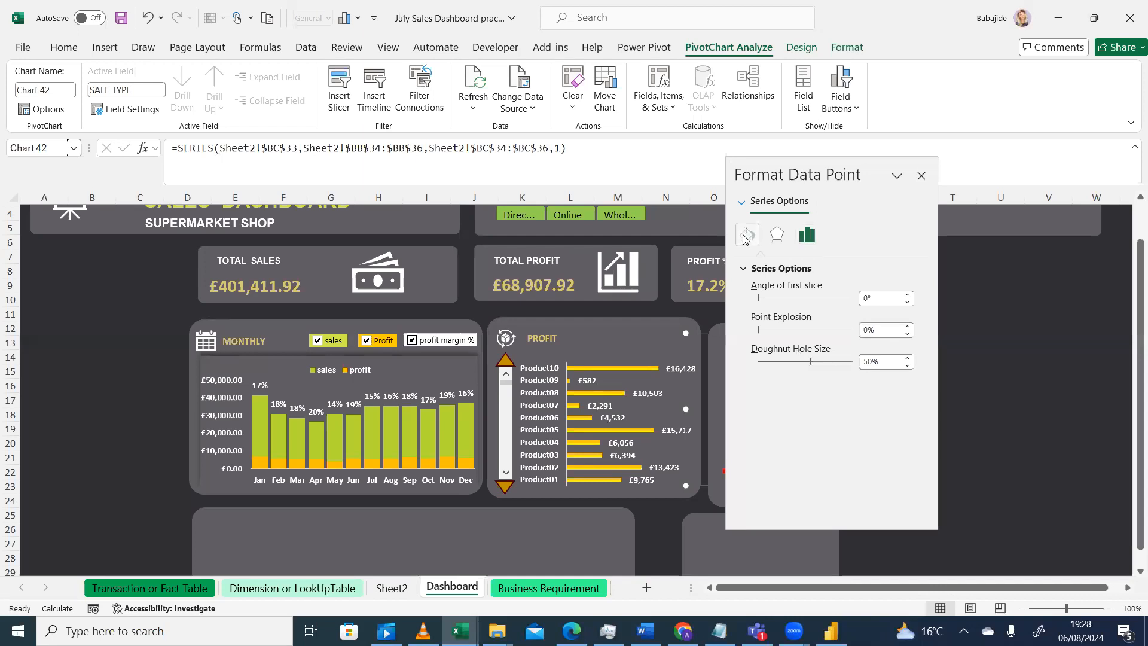
pyautogui.click(908, 424)
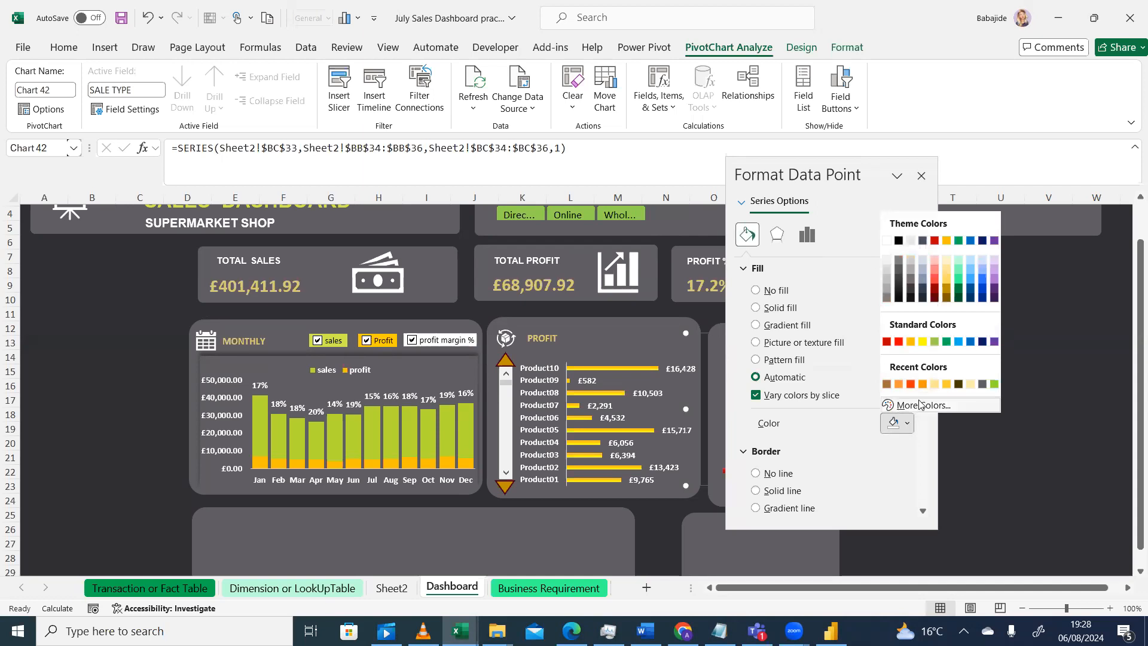
pyautogui.click(919, 407)
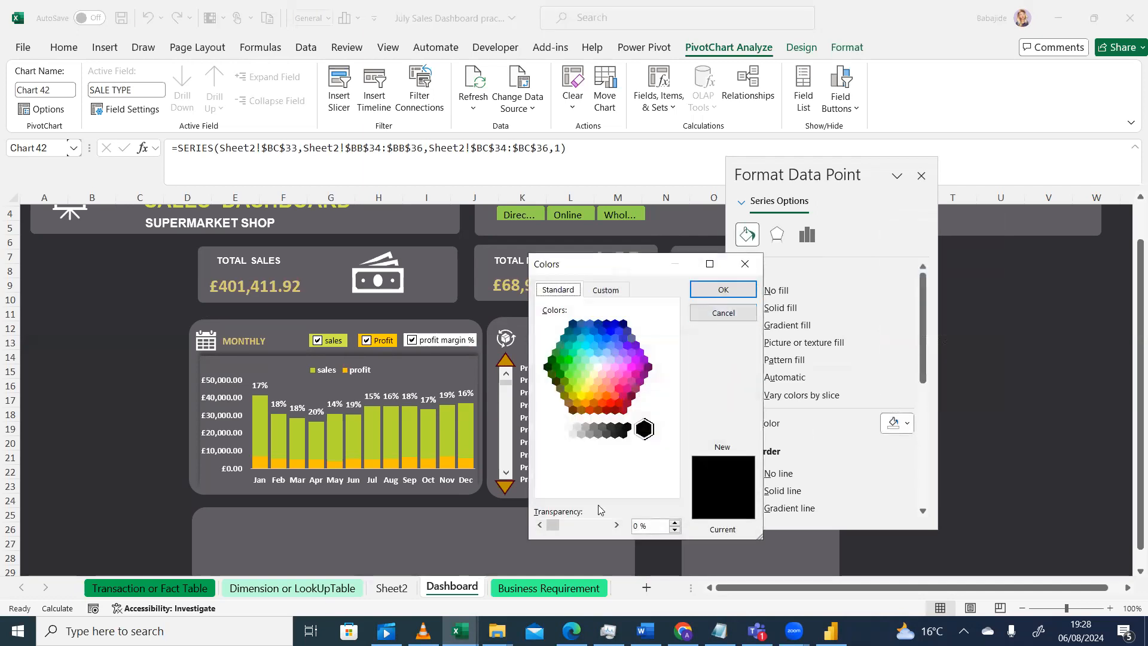
pyautogui.click(610, 291)
pyautogui.moveTo(635, 486); pyautogui.dragTo(578, 491)
pyautogui.hotkey('ctrl', 'v')
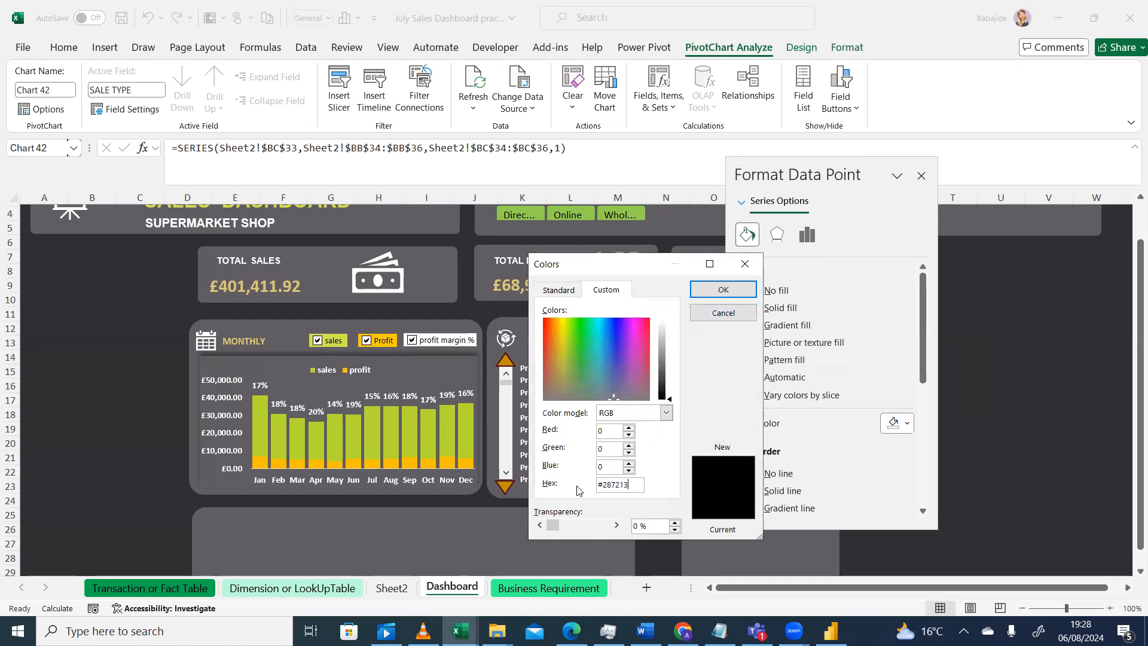
pyautogui.click(722, 291)
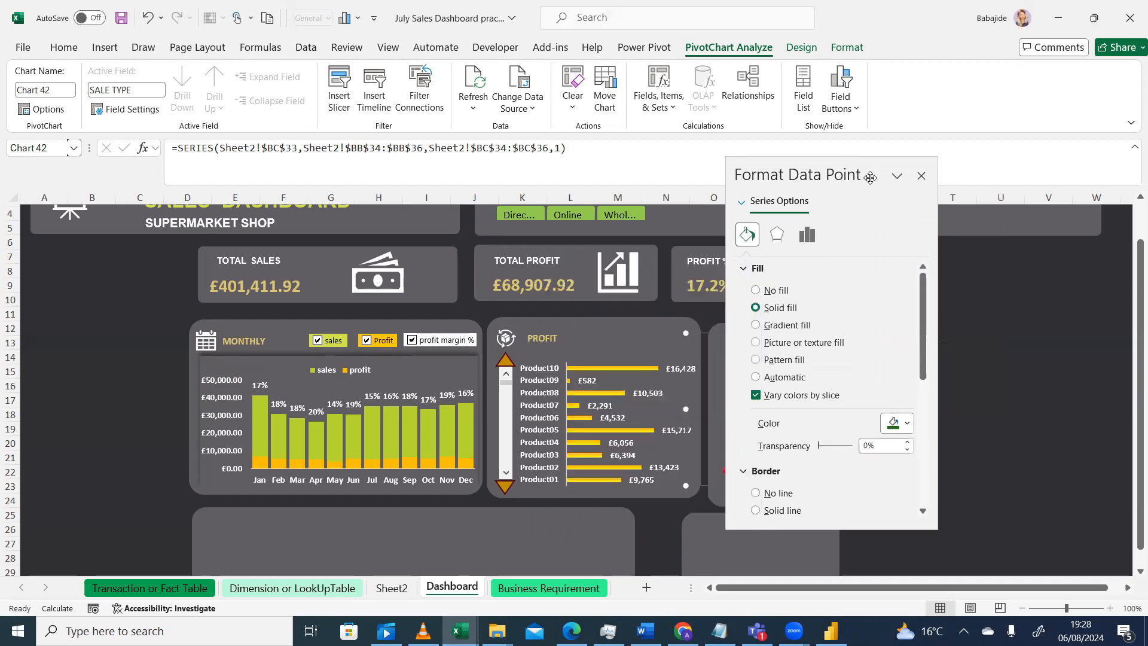
pyautogui.click(921, 176)
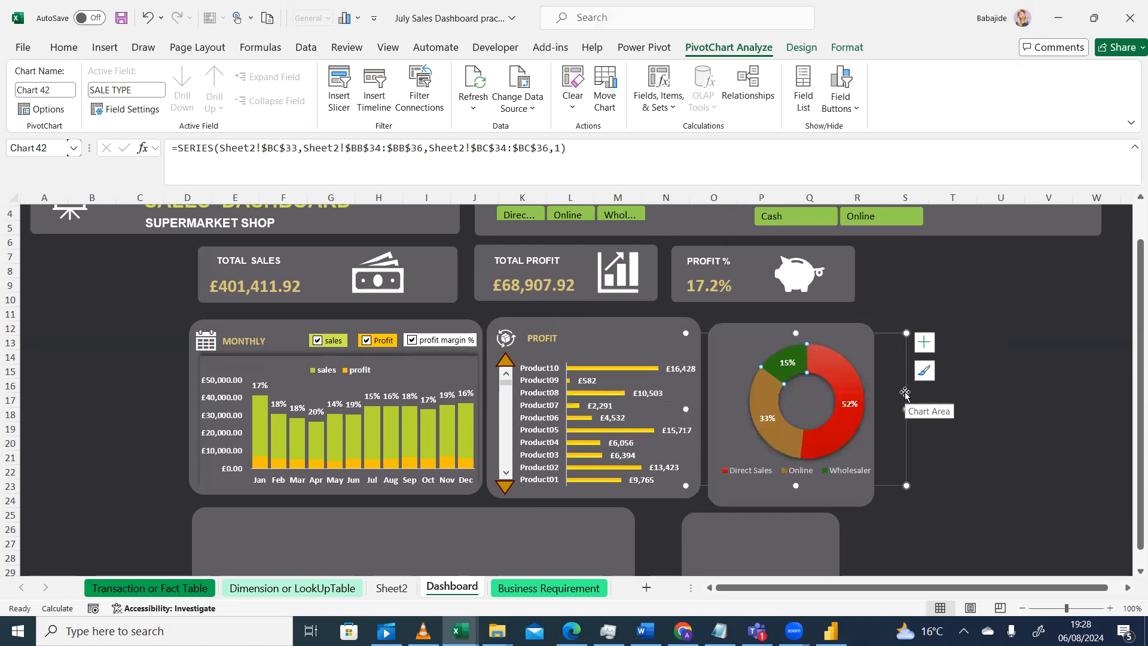
# Fill the doughnut's Direct Sales slice with the standard orange solid colour
pyautogui.click(843, 430)
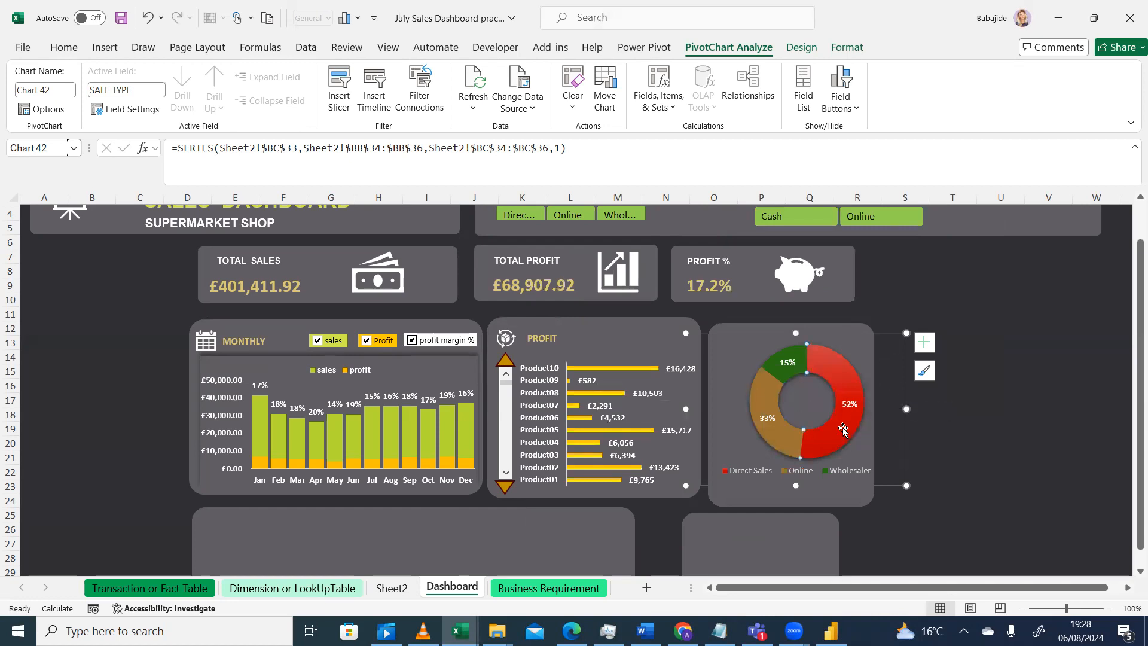
pyautogui.doubleClick(836, 378)
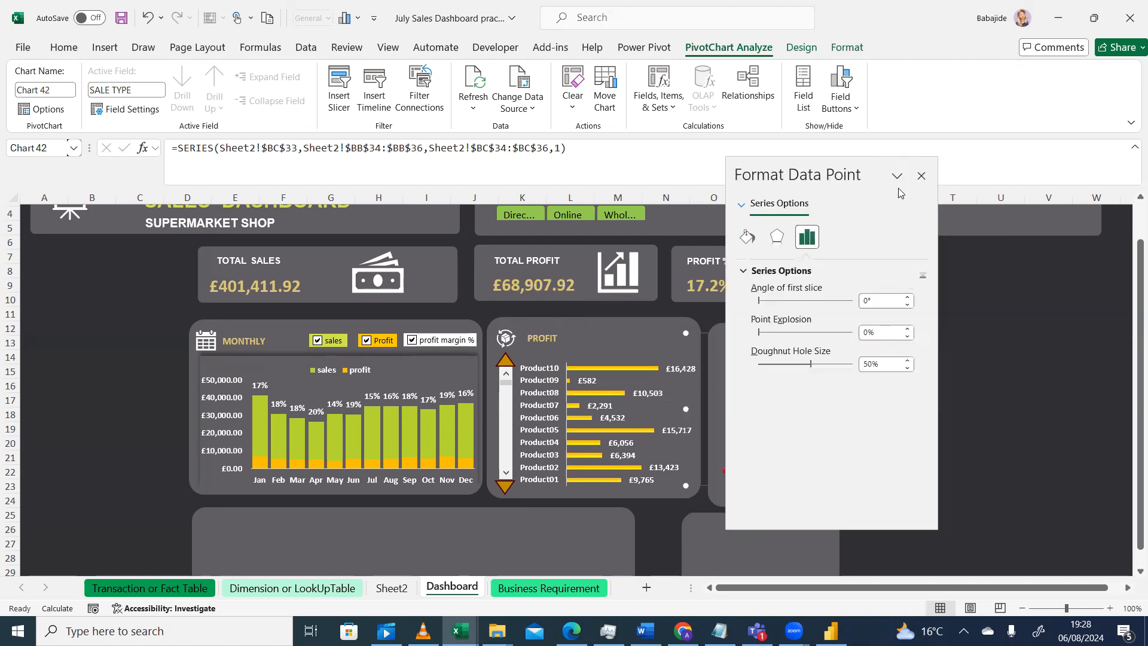
pyautogui.click(750, 237)
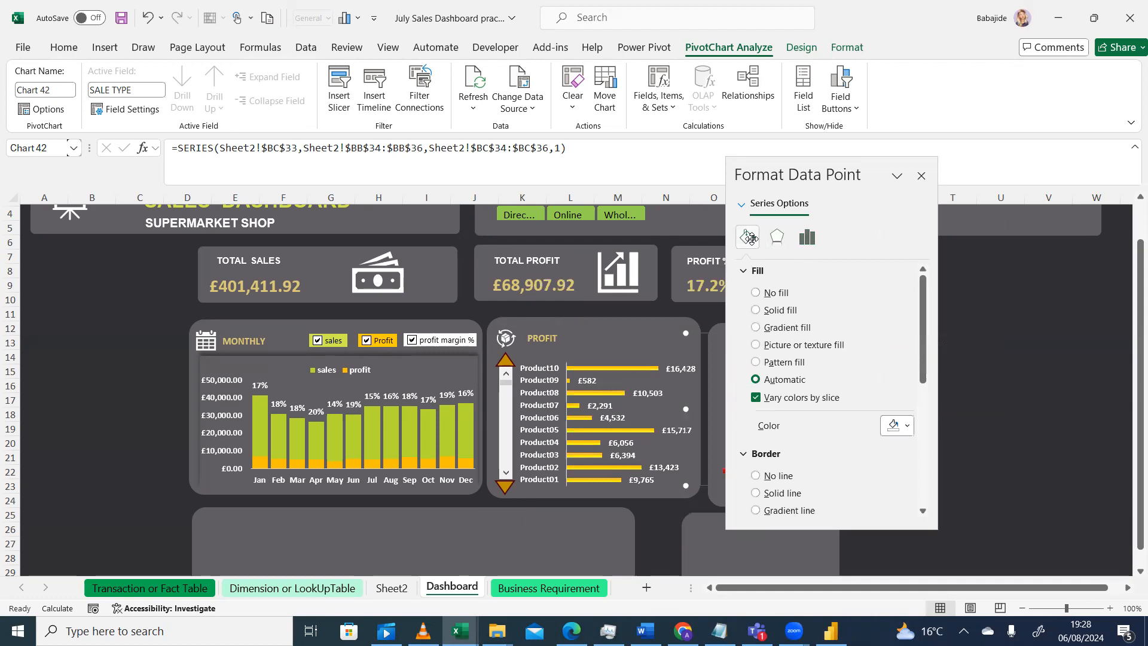
pyautogui.click(904, 422)
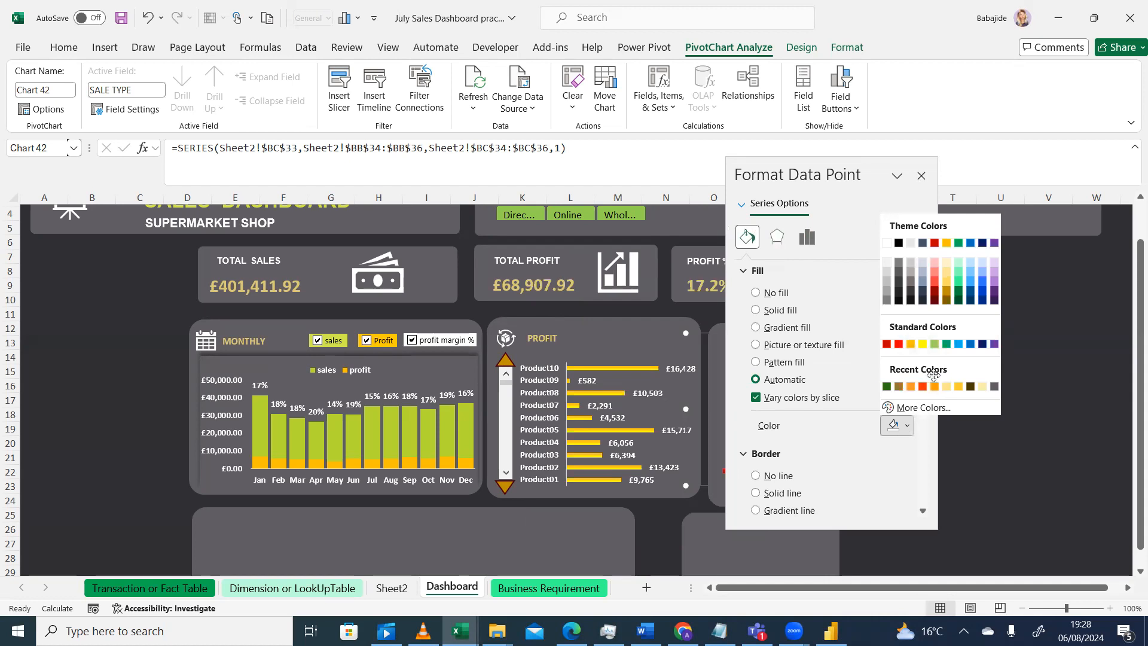
pyautogui.click(910, 346)
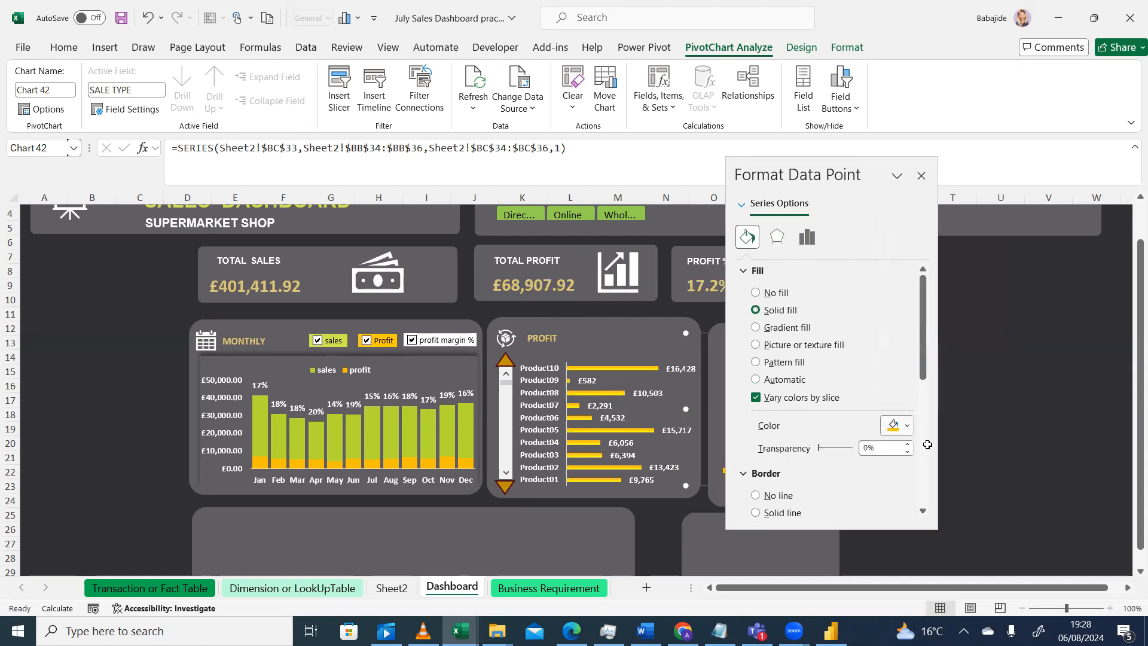
pyautogui.click(921, 176)
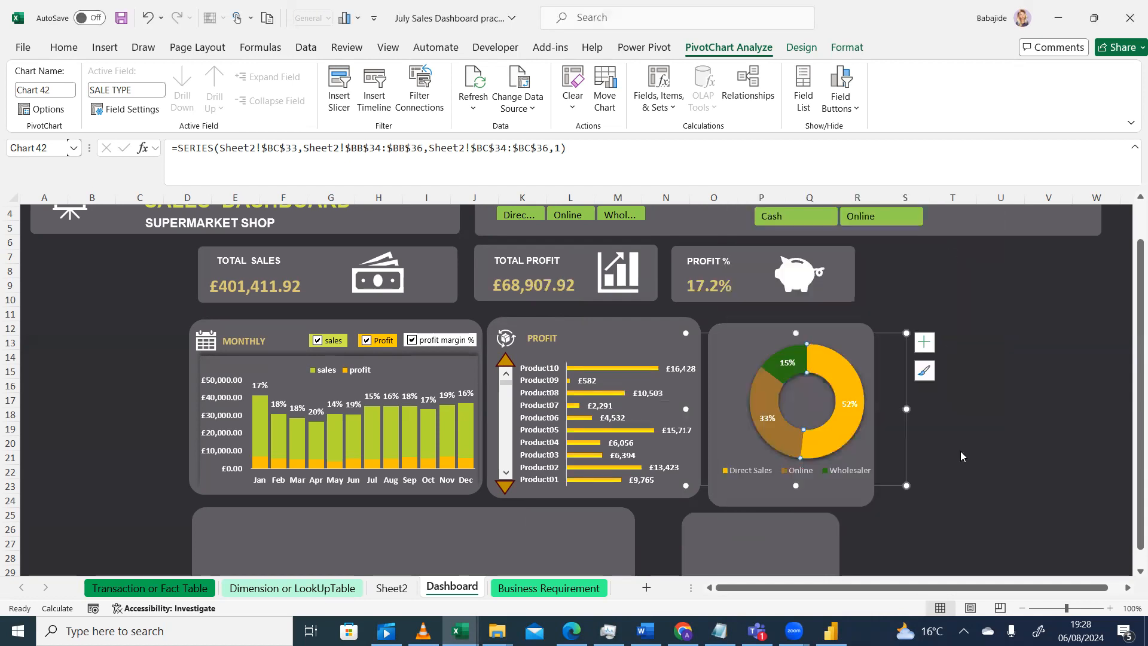
# Fill the doughnut's Wholesaler slice with the standard light green solid colour
pyautogui.moveTo(1136, 366); pyautogui.dragTo(1132, 308)
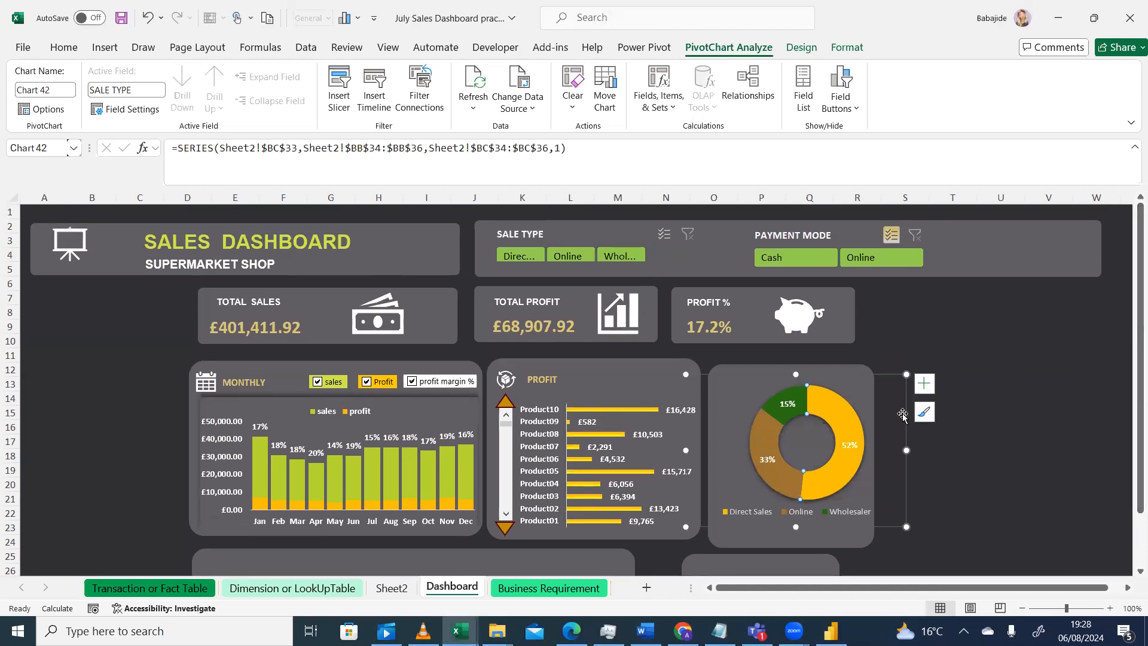
pyautogui.click(788, 402)
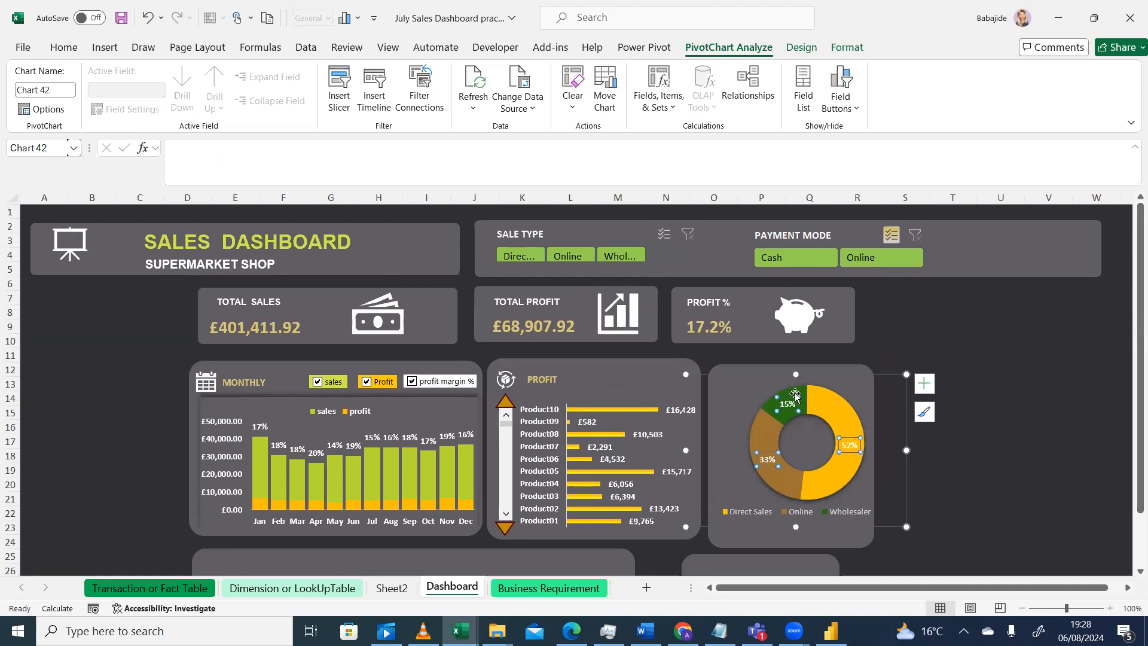
pyautogui.click(798, 396)
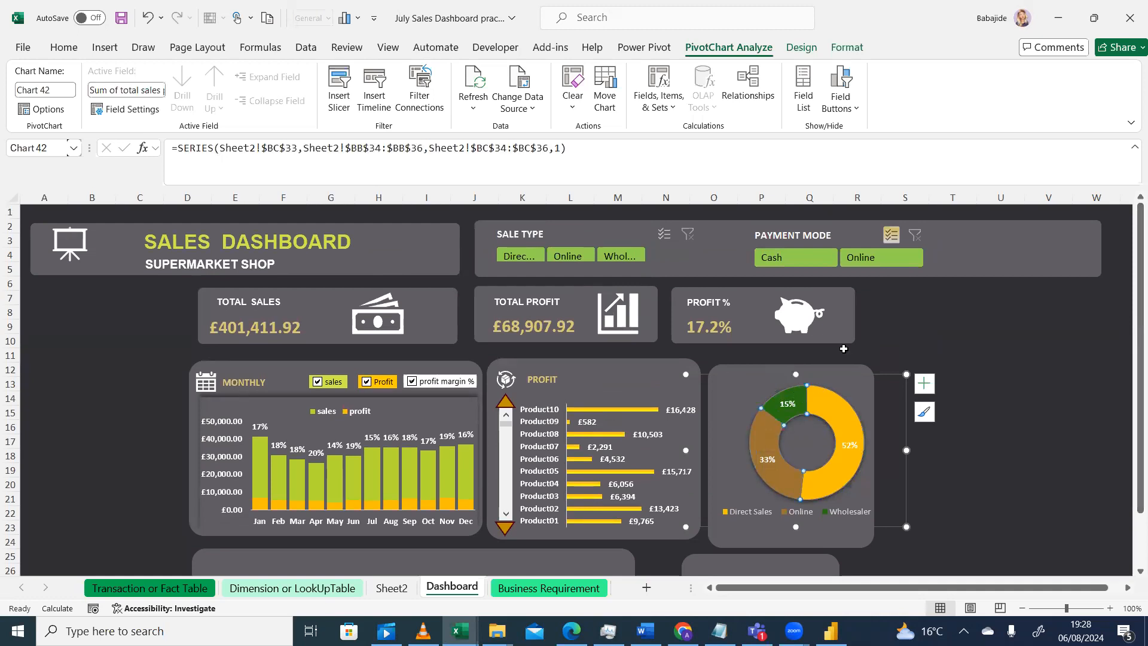
pyautogui.doubleClick(793, 396)
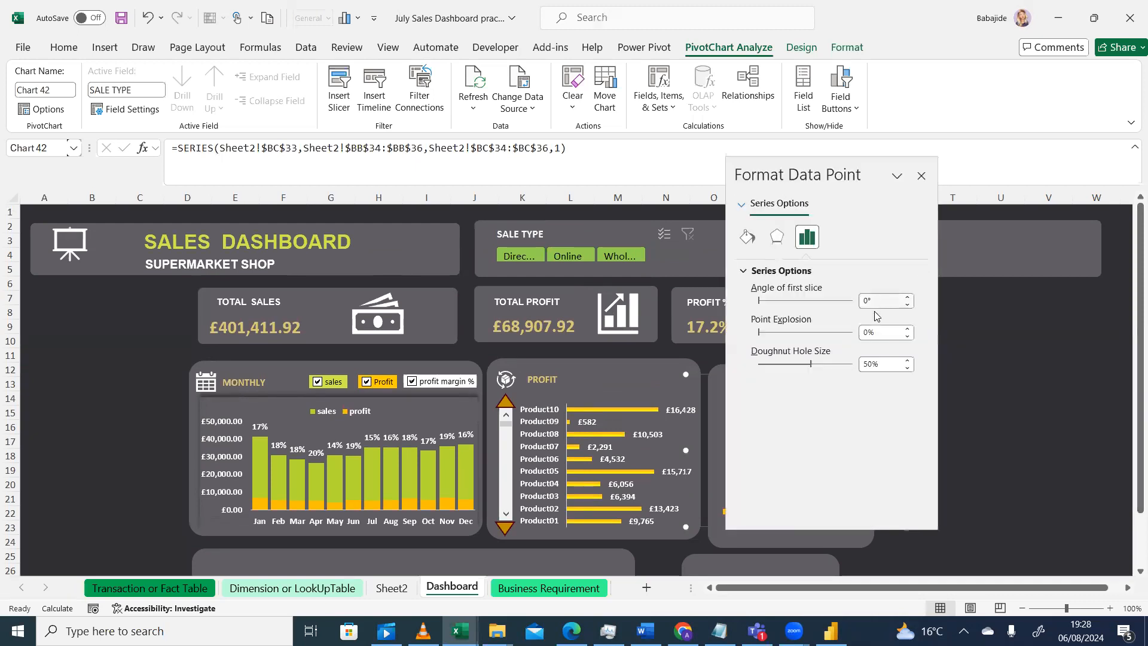
pyautogui.click(745, 236)
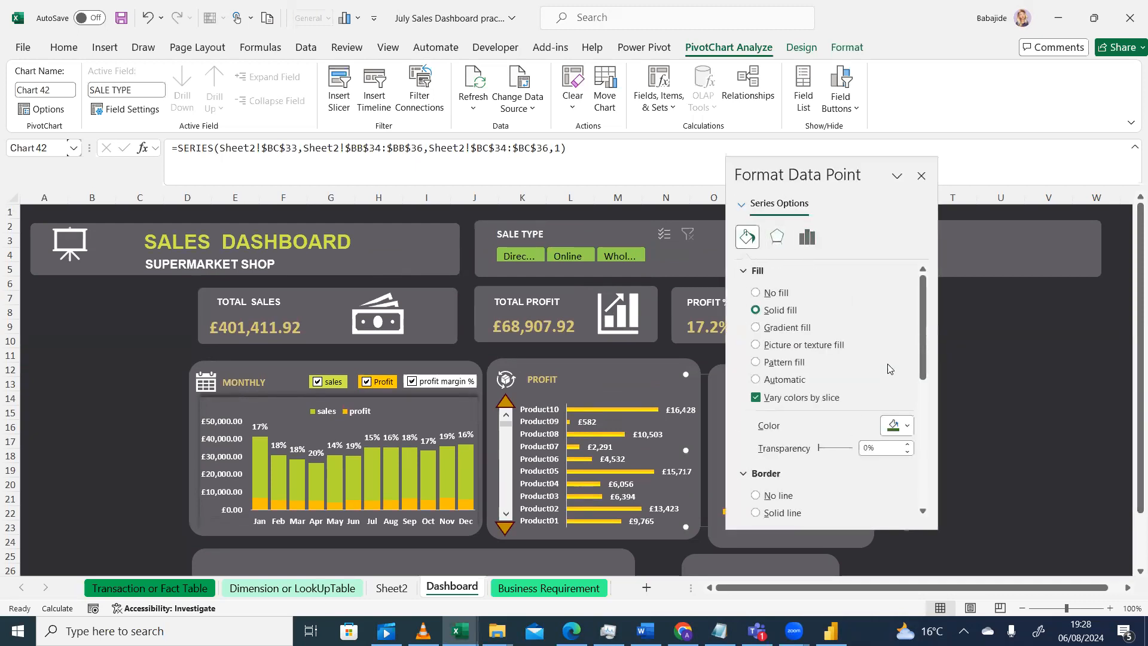
pyautogui.click(907, 427)
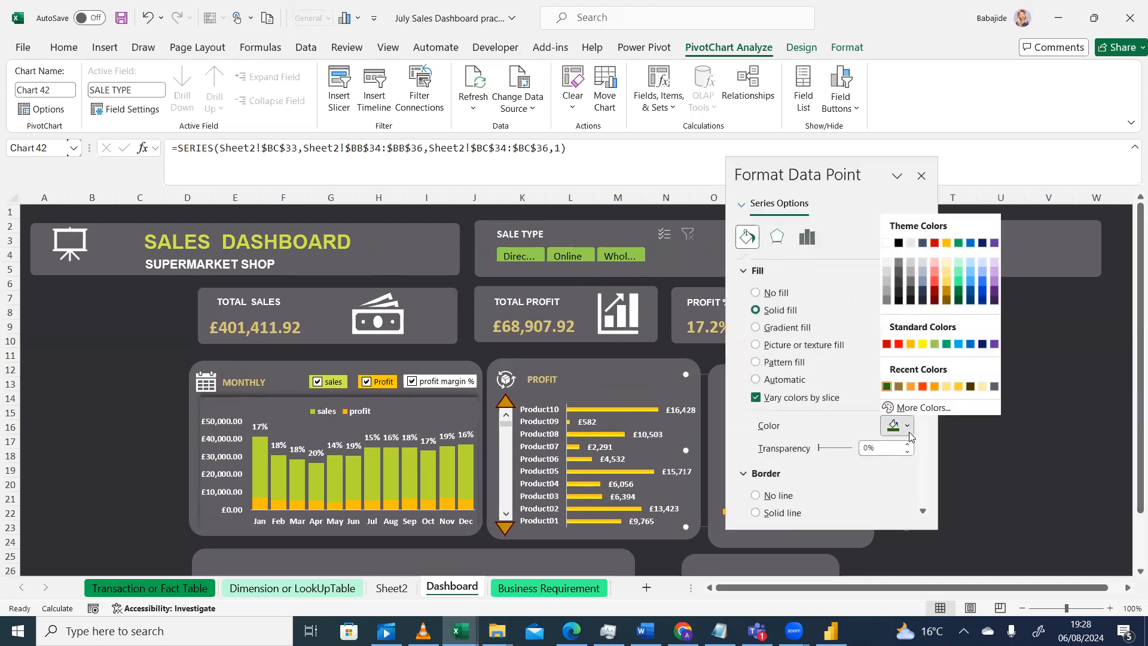
pyautogui.click(934, 346)
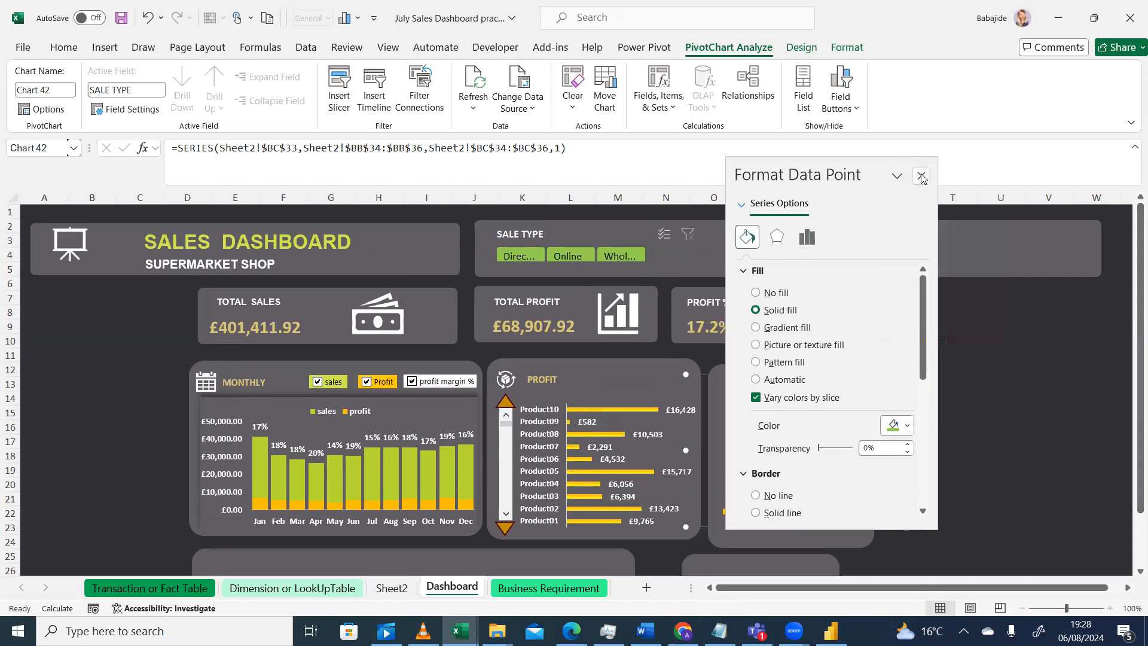
pyautogui.click(922, 177)
pyautogui.click(963, 443)
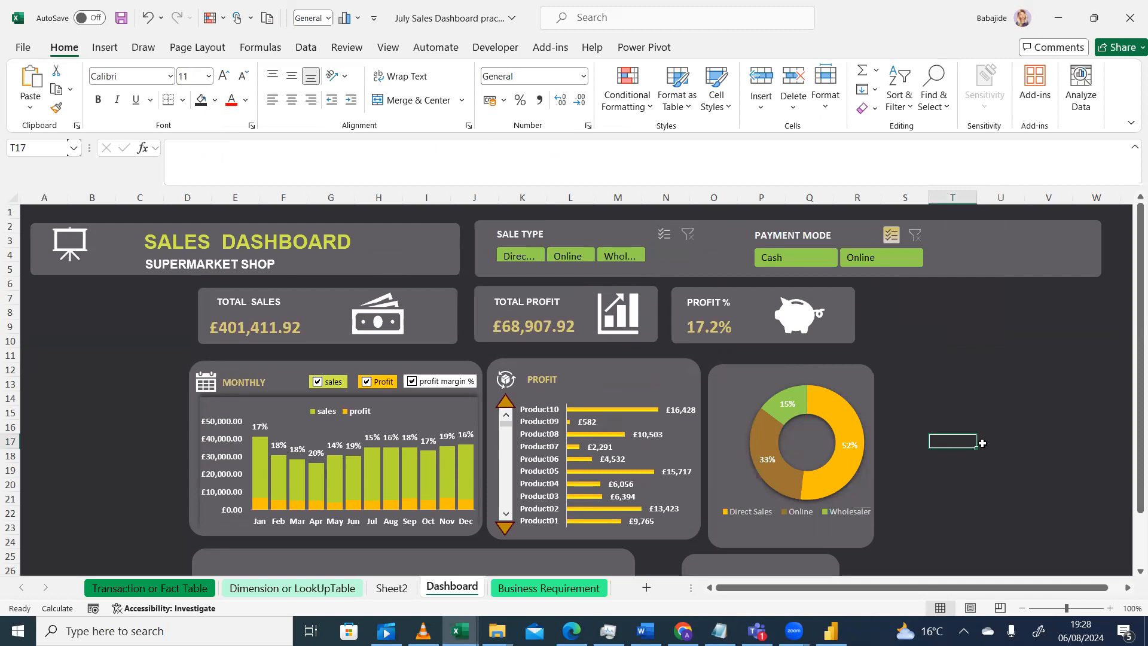
# Shrink the doughnut's plot area within the chart
pyautogui.click(843, 400)
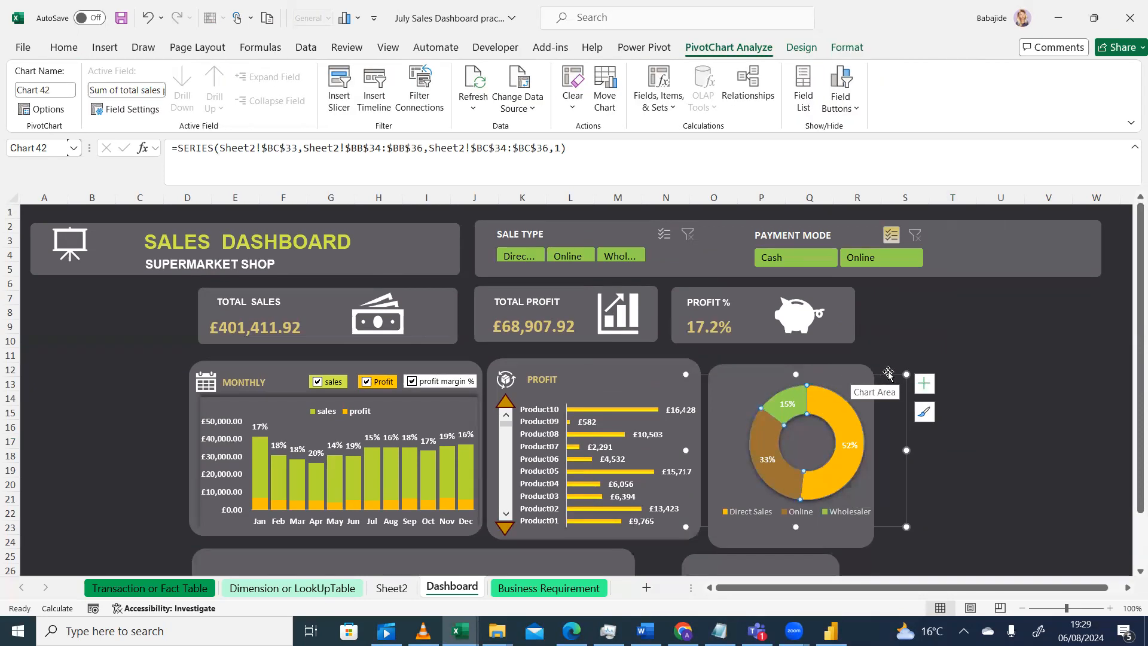
pyautogui.moveTo(890, 372); pyautogui.dragTo(880, 377)
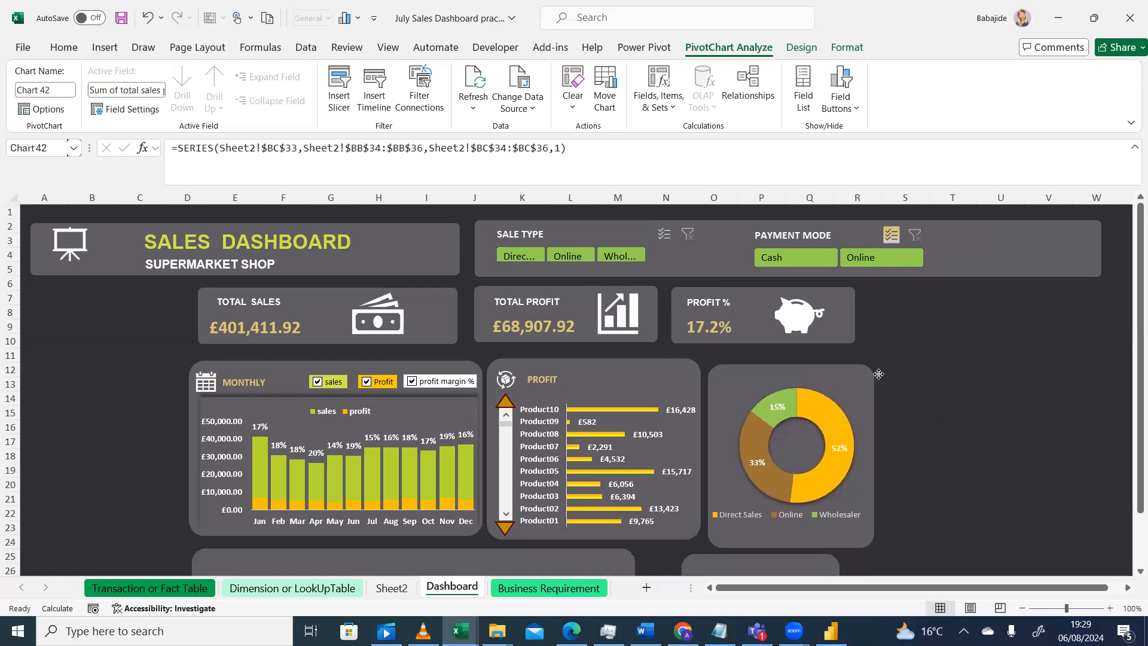
pyautogui.click(829, 409)
pyautogui.click(839, 400)
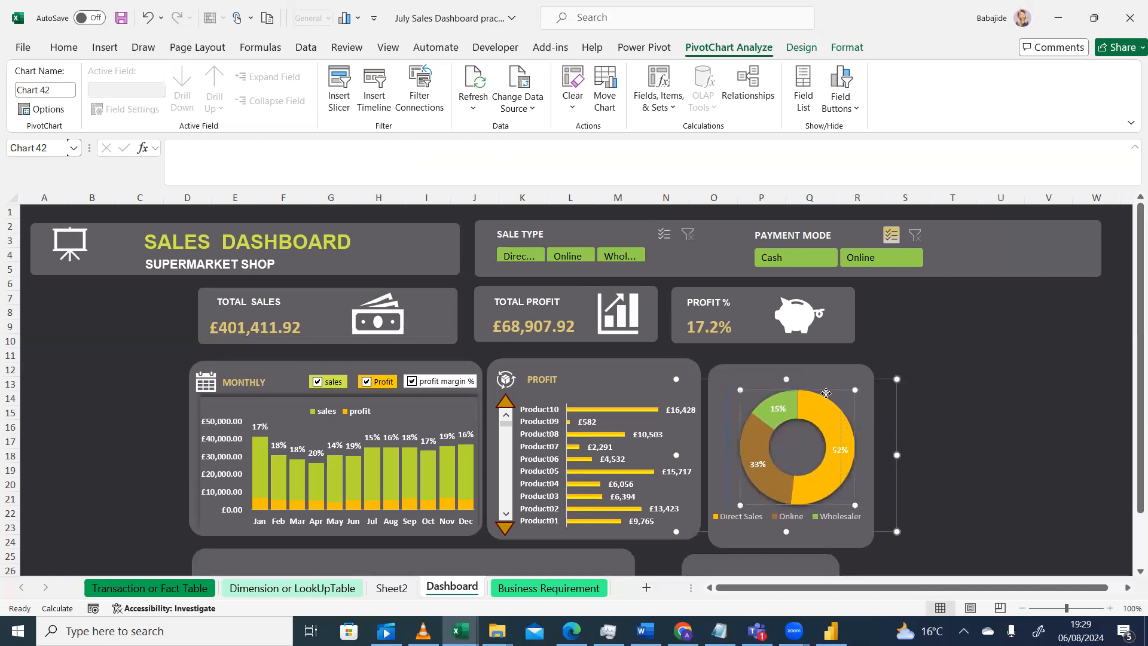
pyautogui.moveTo(840, 392); pyautogui.dragTo(826, 411)
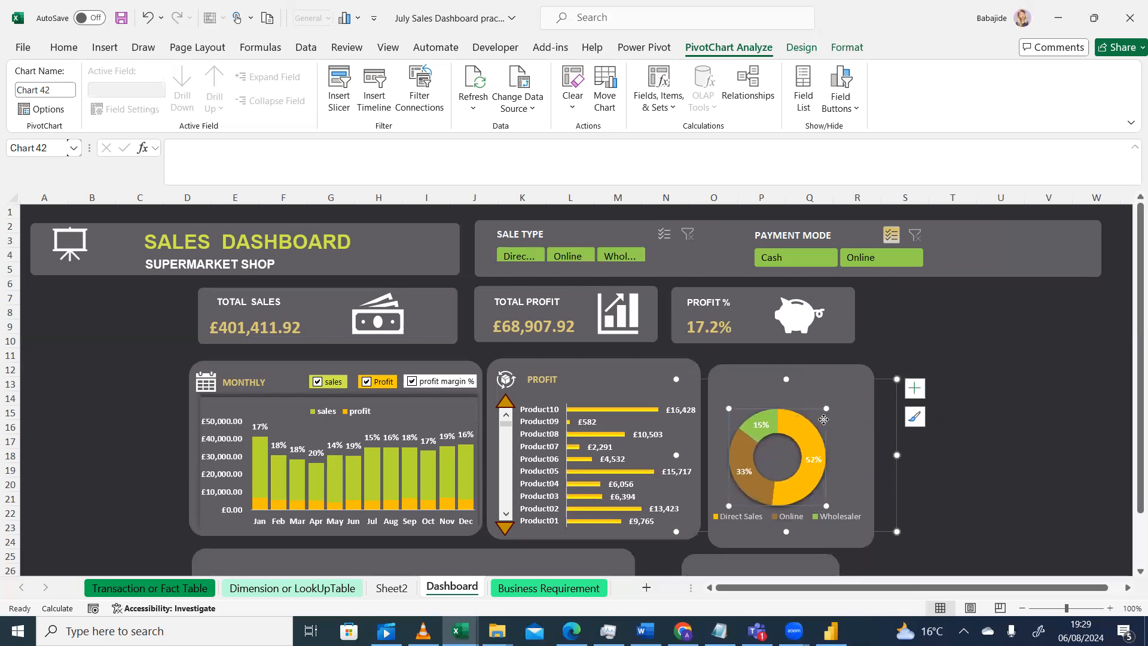
pyautogui.click(987, 469)
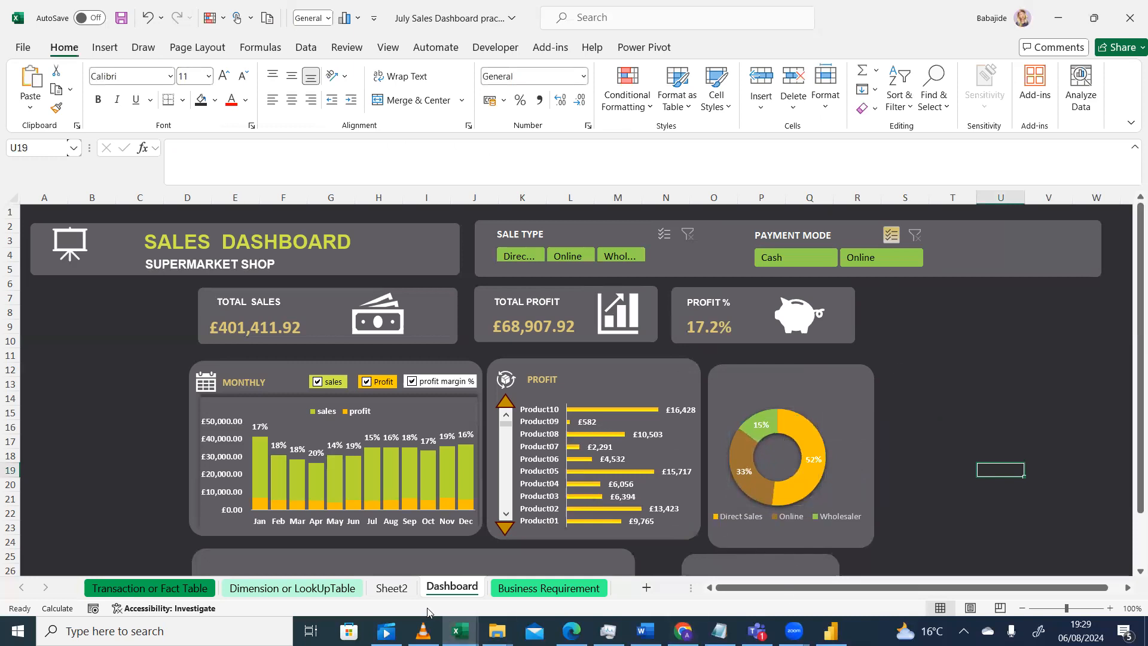
# Compare the dashboard with the reference design in the video player
pyautogui.click(423, 631)
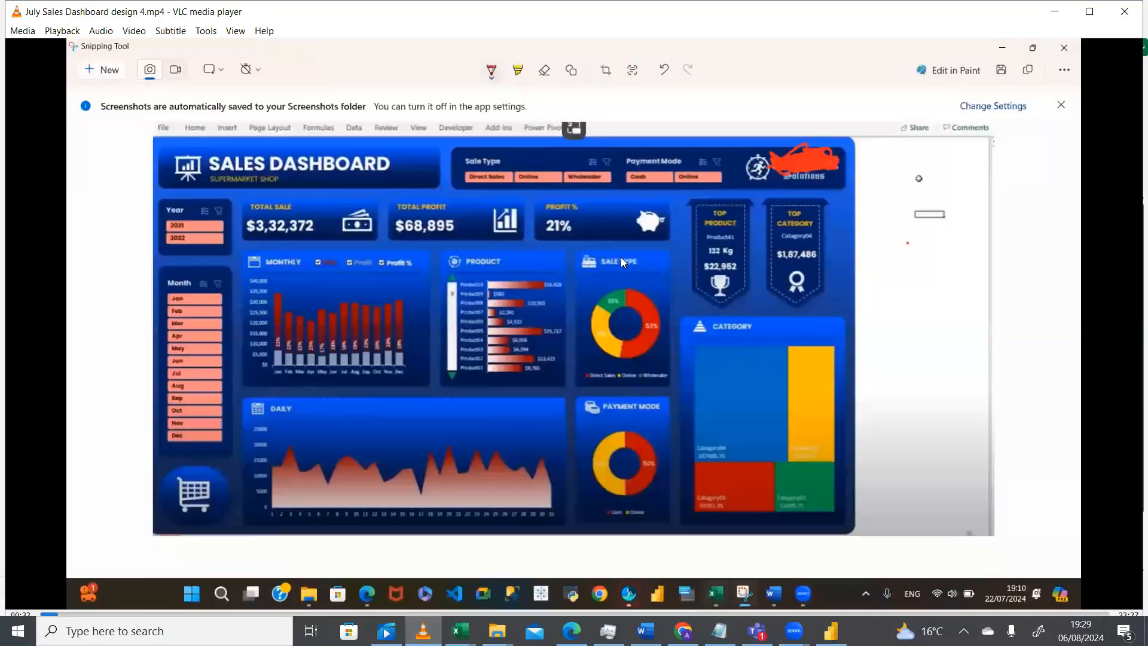
pyautogui.click(460, 631)
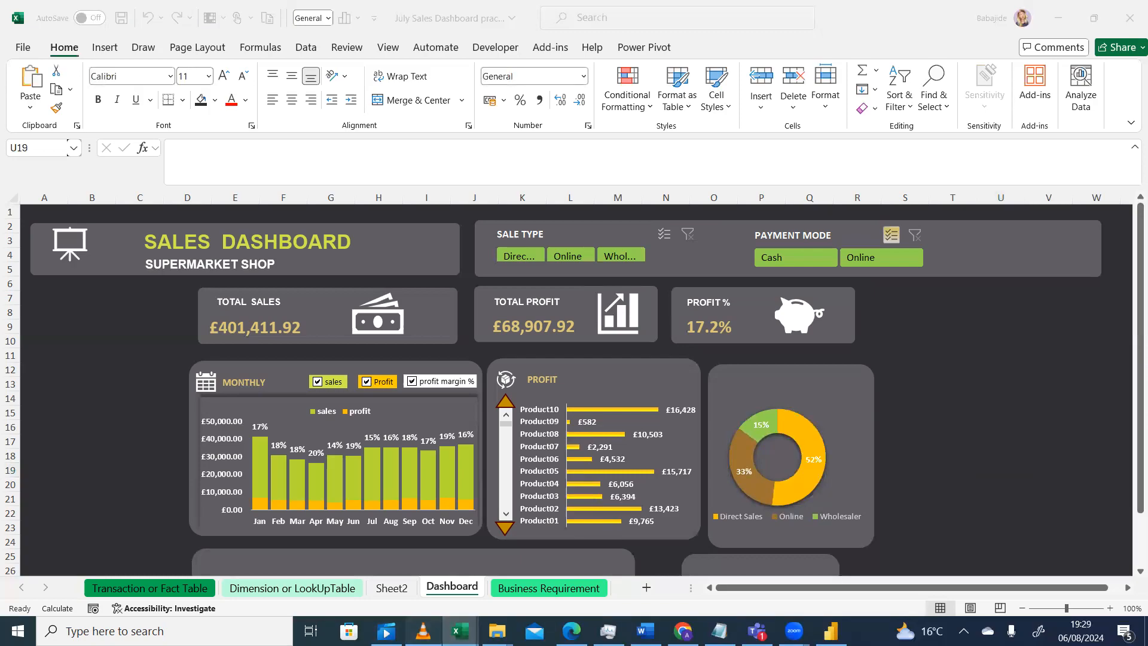
pyautogui.click(423, 630)
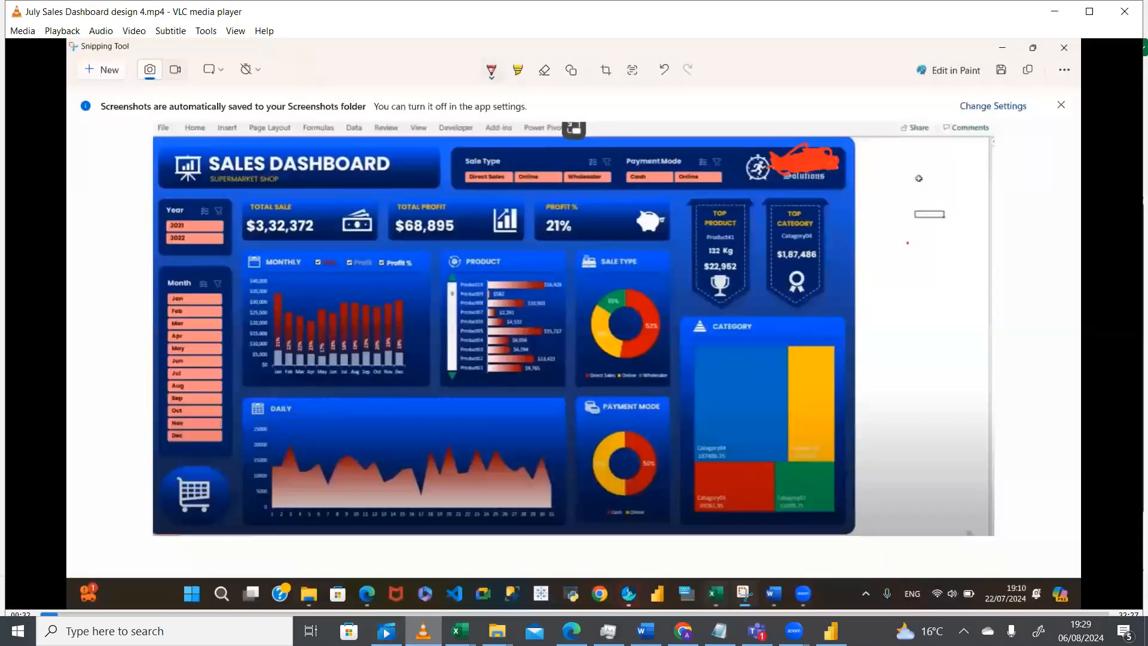
pyautogui.click(459, 631)
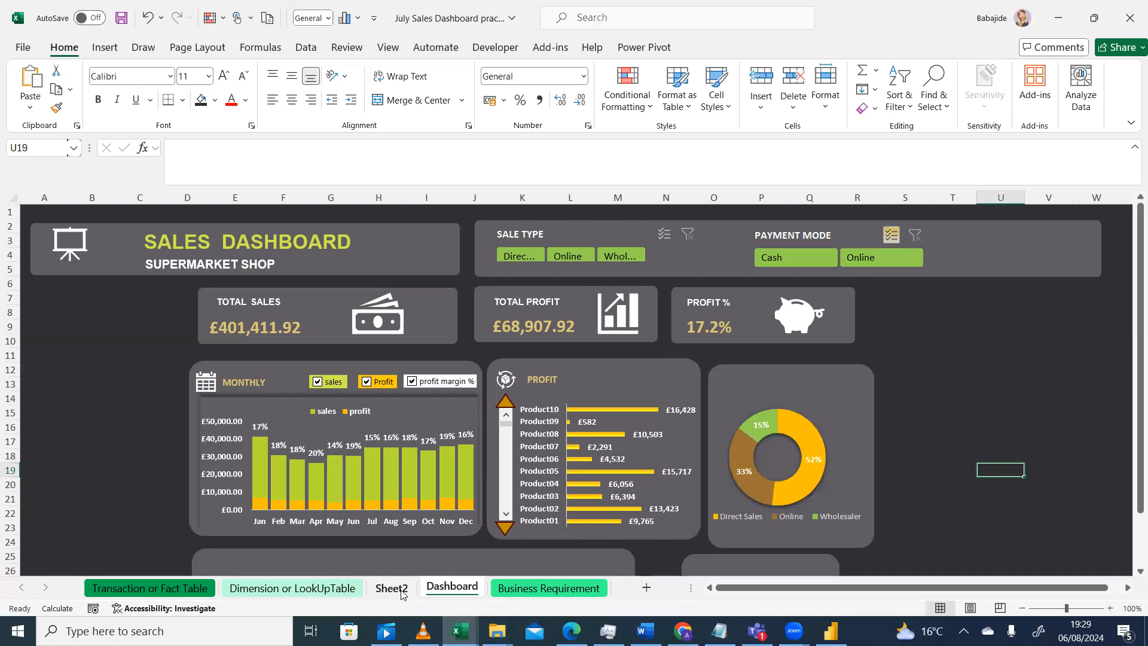
# Copy the cash register icon from Sheet2 and paste it onto the Dashboard sheet
pyautogui.hotkey('ctrl', 'pageup')
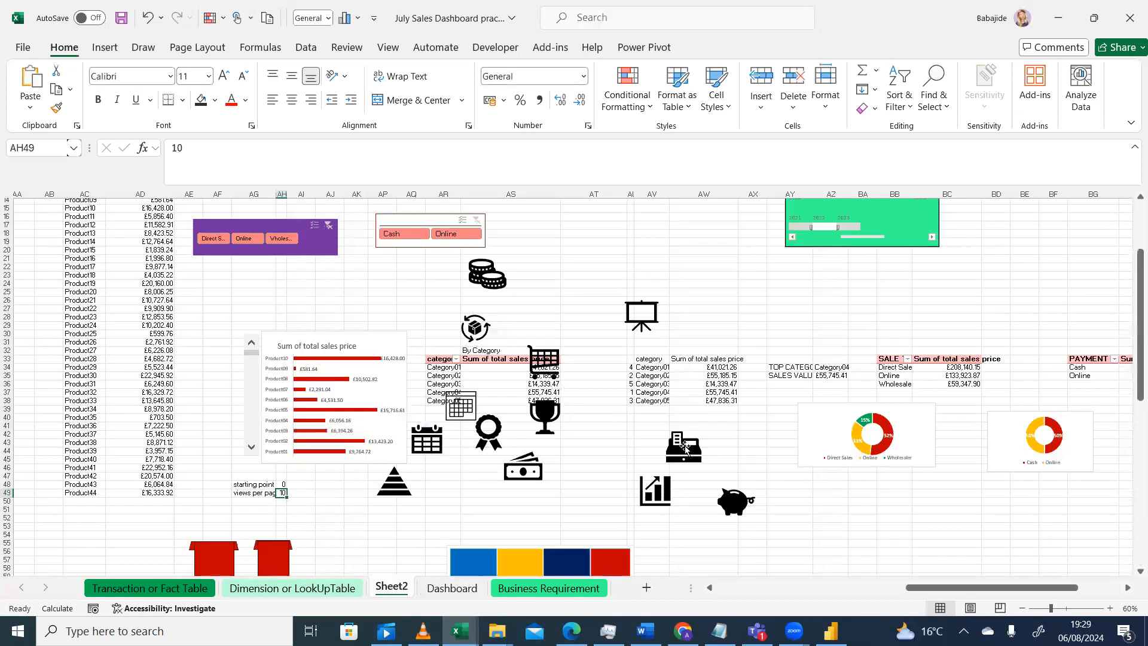
pyautogui.click(685, 447)
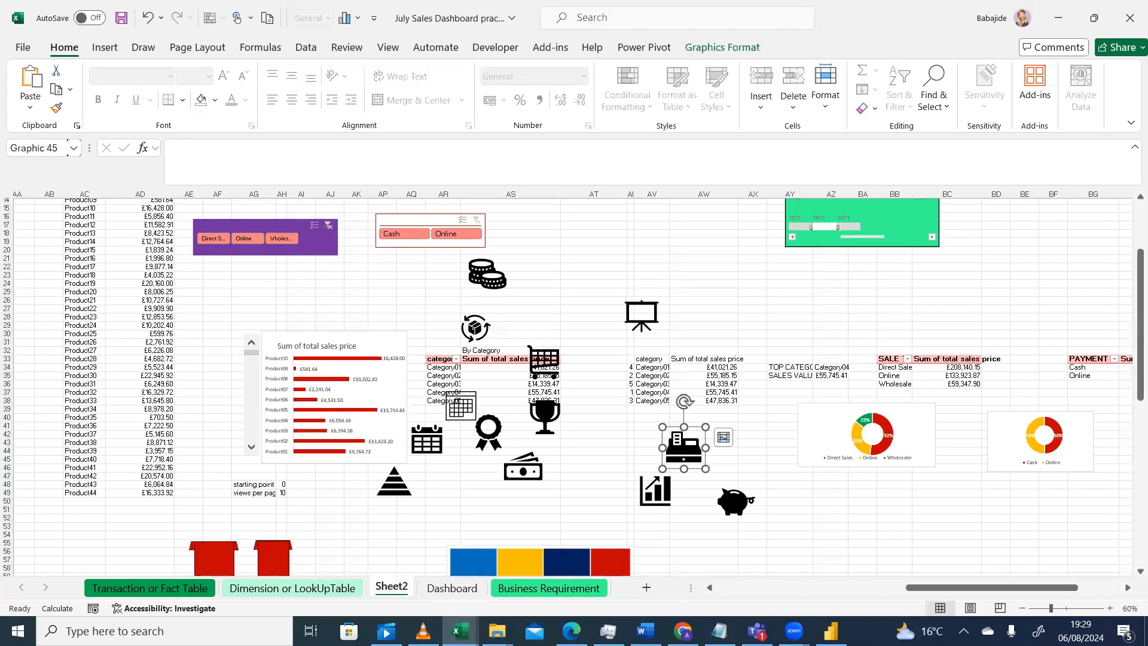
pyautogui.click(455, 588)
pyautogui.click(944, 423)
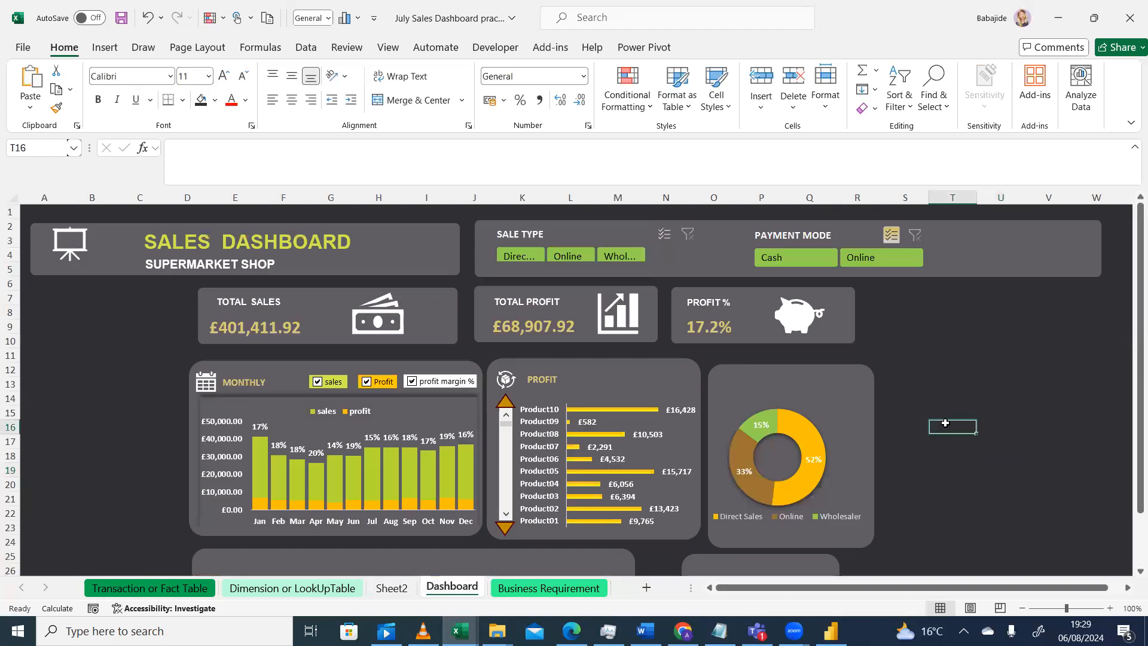
pyautogui.hotkey('ctrl', 'v')
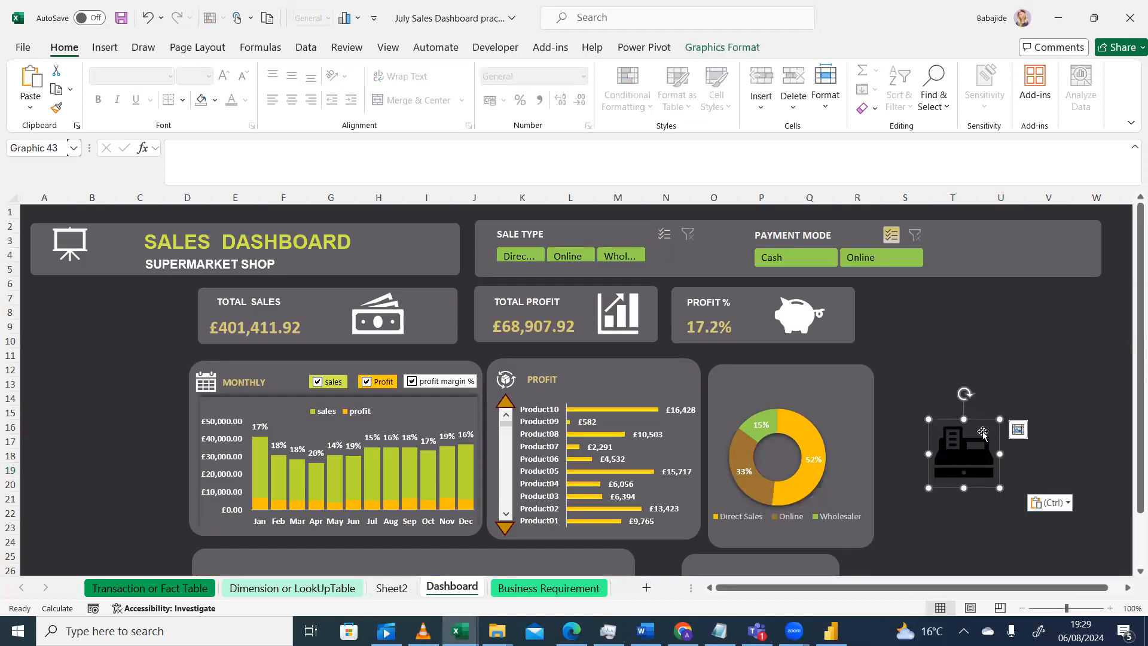
# Resize the pasted cash register icon to 1.02 cm high and 1 cm wide
pyautogui.moveTo(995, 419); pyautogui.dragTo(1130, 242)
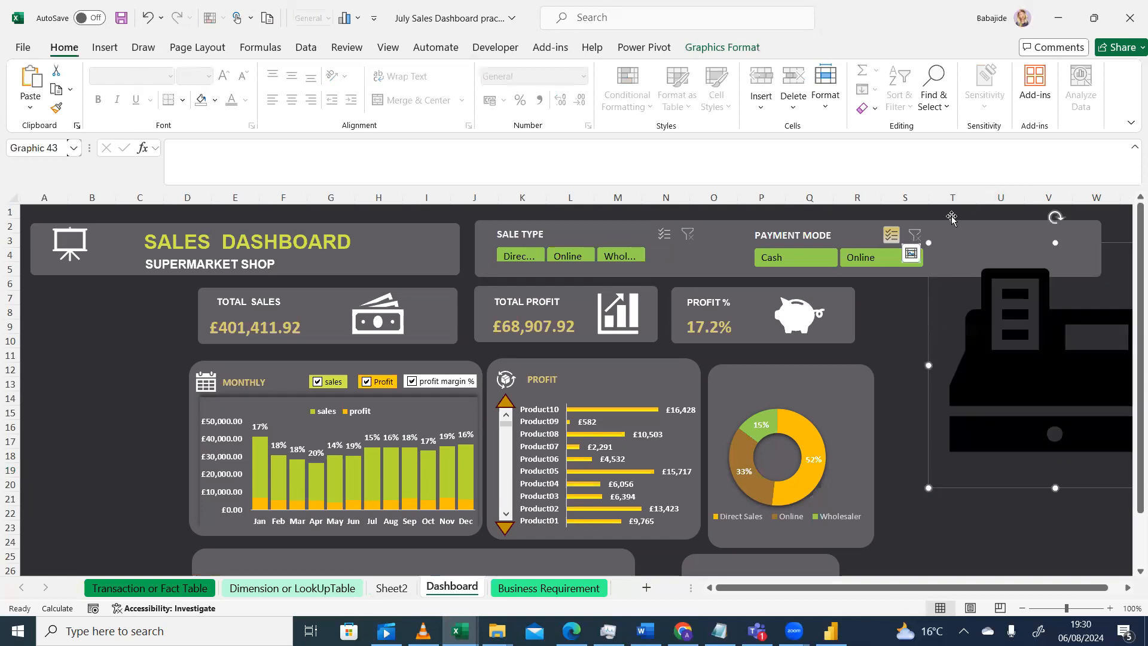
pyautogui.click(737, 47)
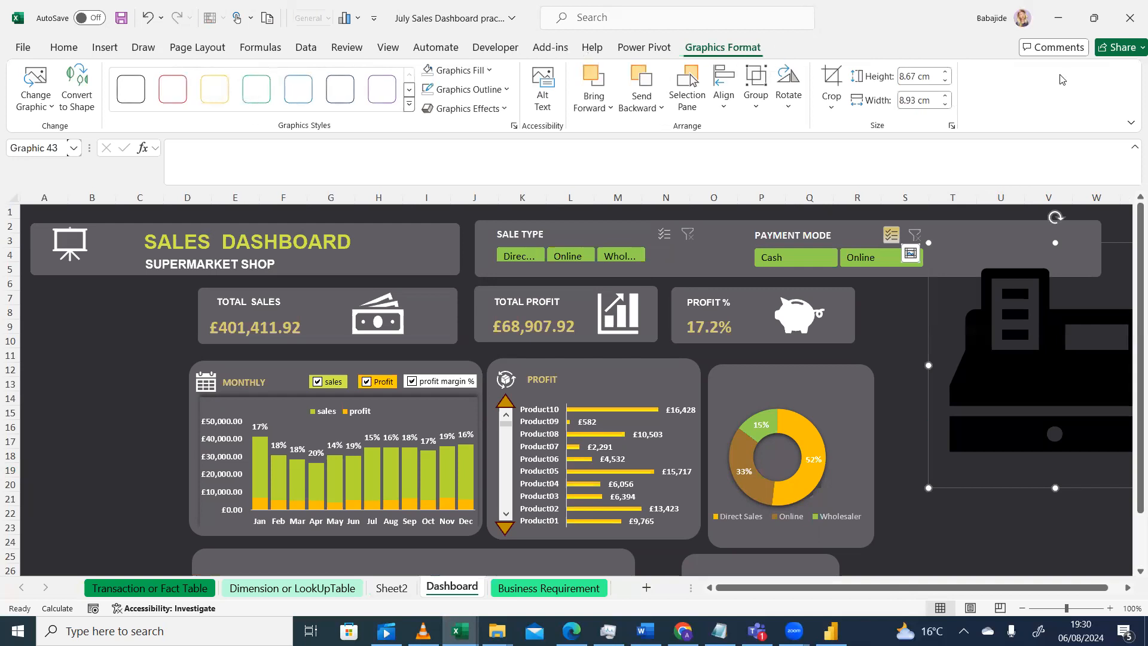
pyautogui.click(931, 76)
pyautogui.write('1')
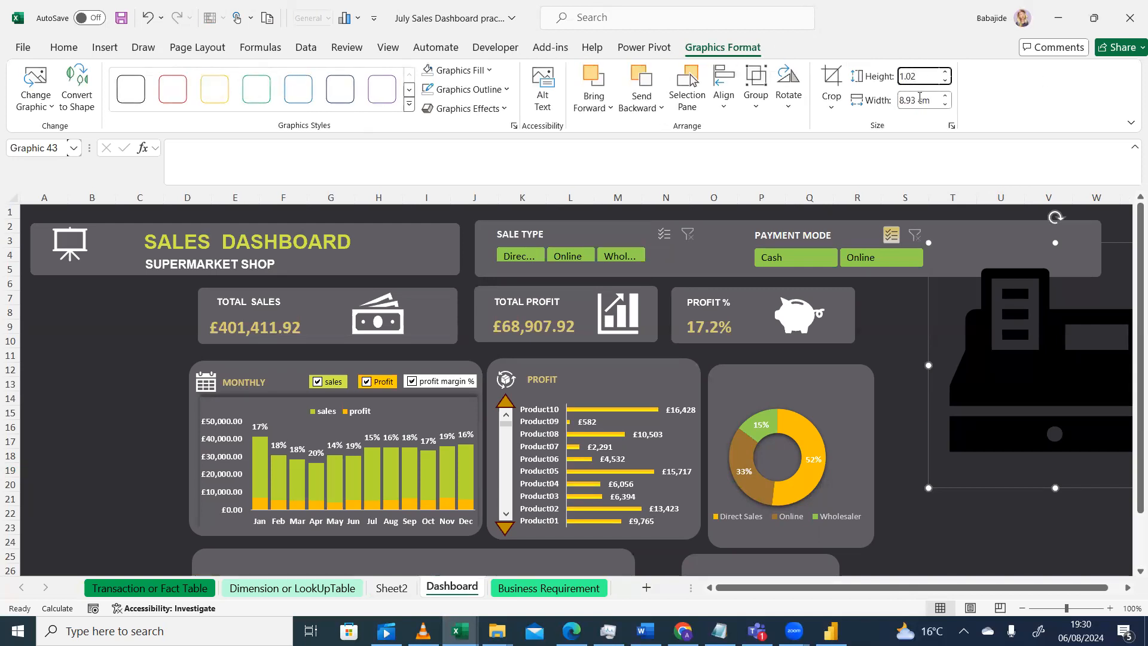
pyautogui.write('.02')
pyautogui.click(919, 99)
pyautogui.press('Return')
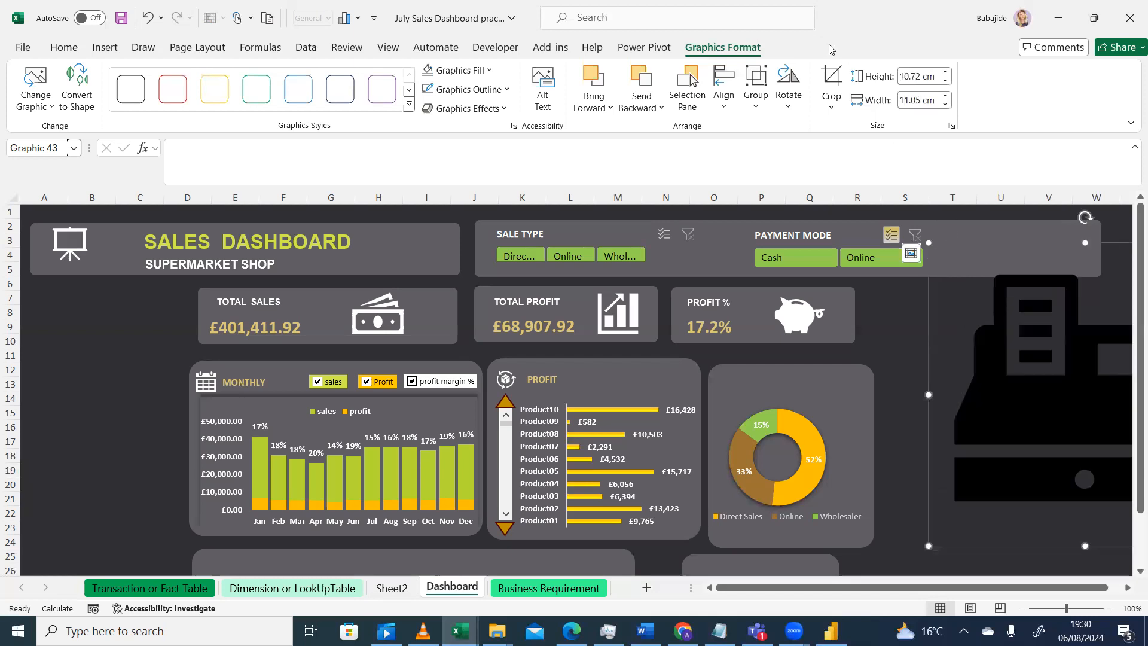
pyautogui.click(914, 102)
pyautogui.write('1')
pyautogui.press('Return')
pyautogui.click(909, 71)
pyautogui.write('1')
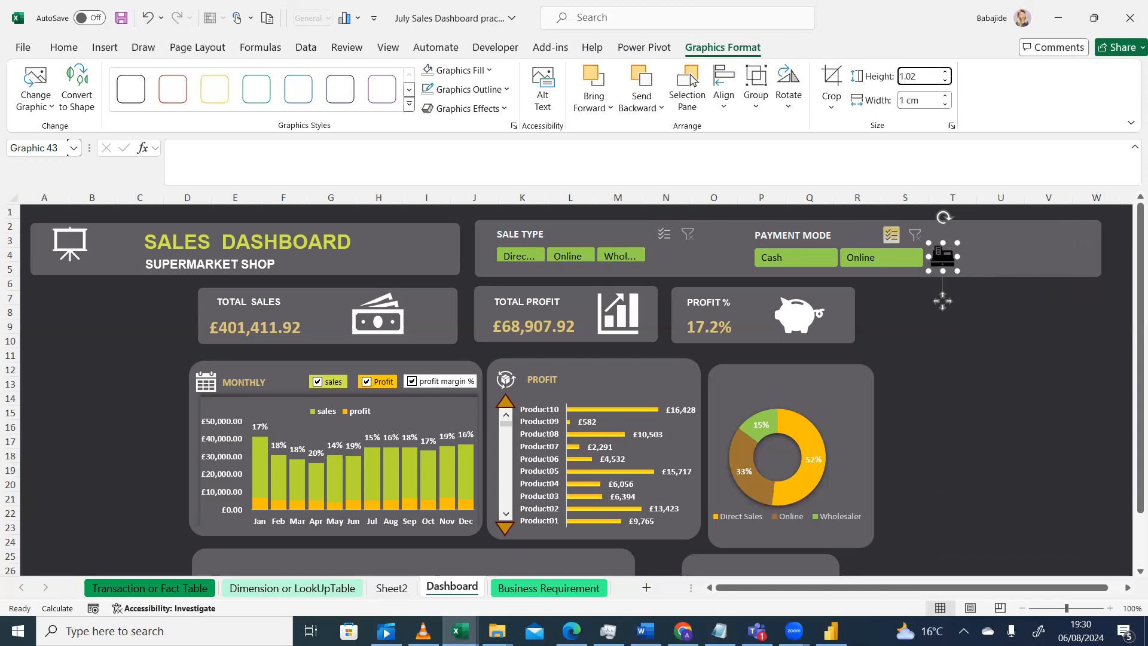
pyautogui.write('.02')
pyautogui.press('Return')
# Move the cash register icon to the top-left corner of the doughnut chart panel
pyautogui.moveTo(950, 240)
pyautogui.mouseDown()
pyautogui.moveTo(905, 282)
pyautogui.moveTo(949, 237)
pyautogui.mouseUp()
pyautogui.click(949, 240)
pyautogui.click(946, 259)
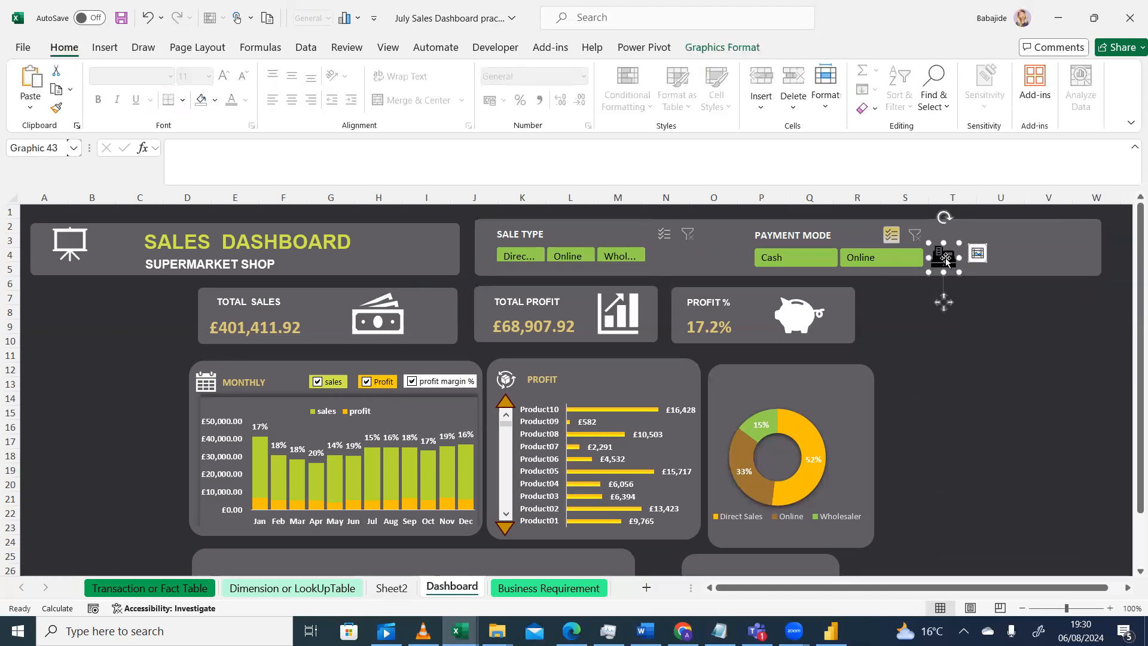
pyautogui.moveTo(955, 247); pyautogui.dragTo(945, 255)
pyautogui.click(945, 254)
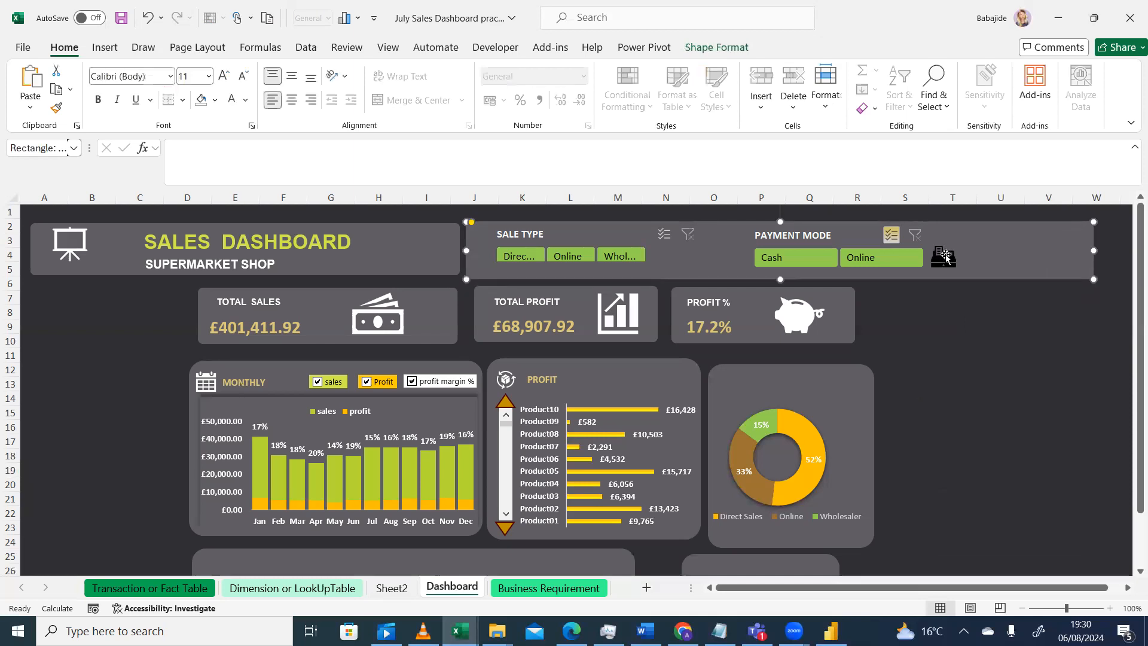
pyautogui.click(949, 250)
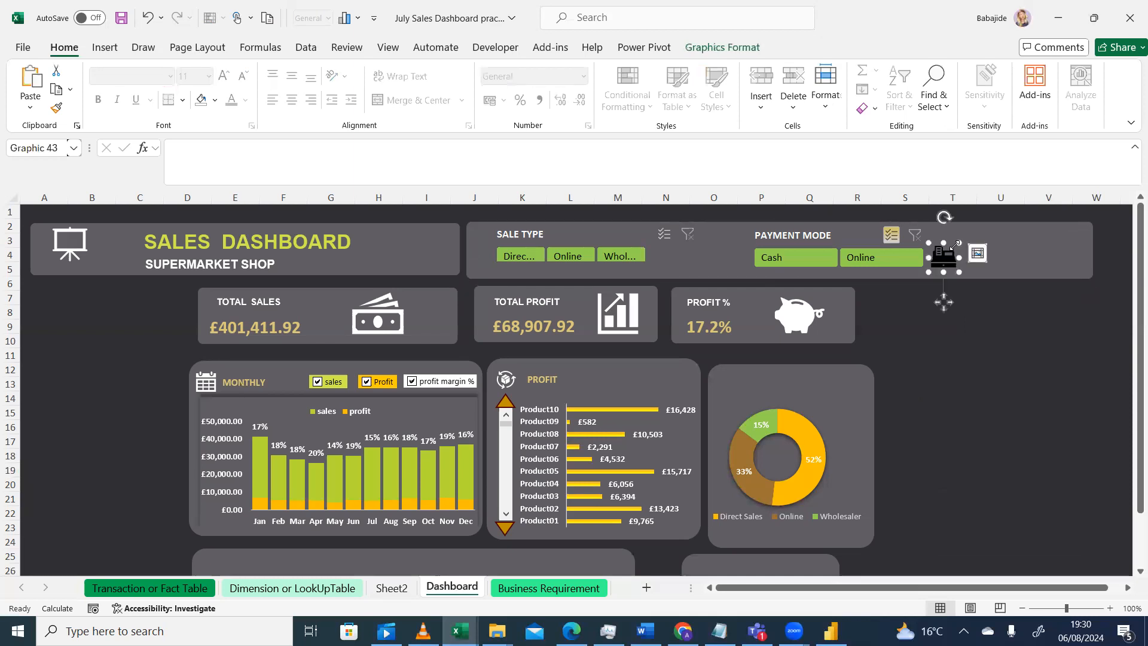
pyautogui.moveTo(958, 249); pyautogui.dragTo(747, 377)
# Resize the doughnut chart so it fits inside its background panel below the icon
pyautogui.click(841, 378)
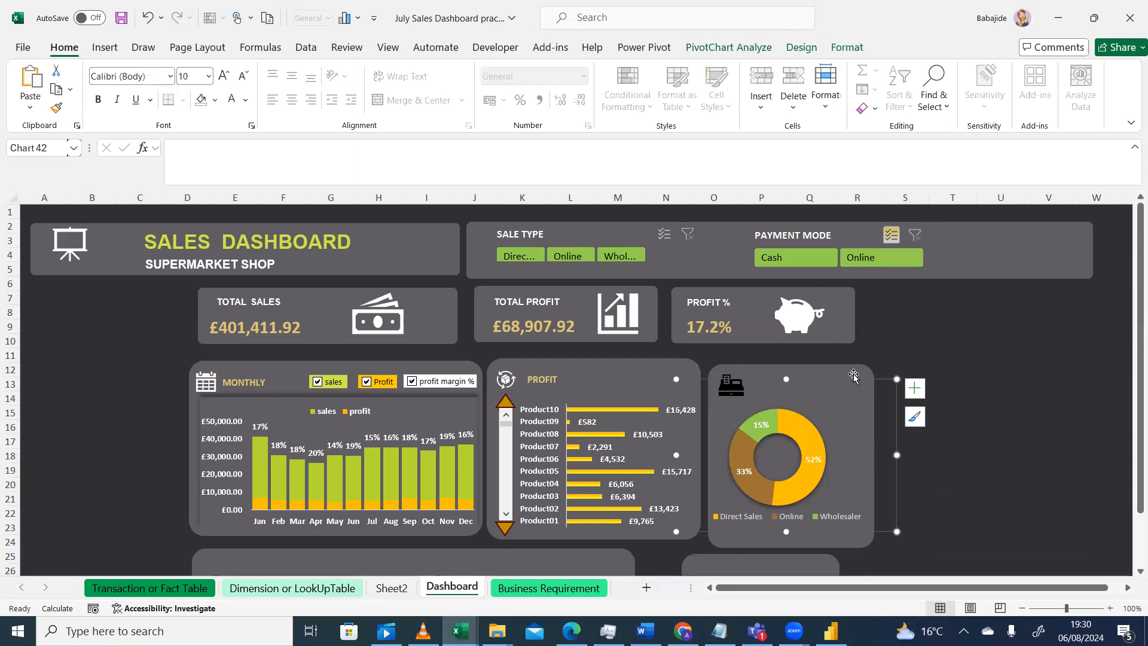
pyautogui.click(854, 376)
pyautogui.click(867, 510)
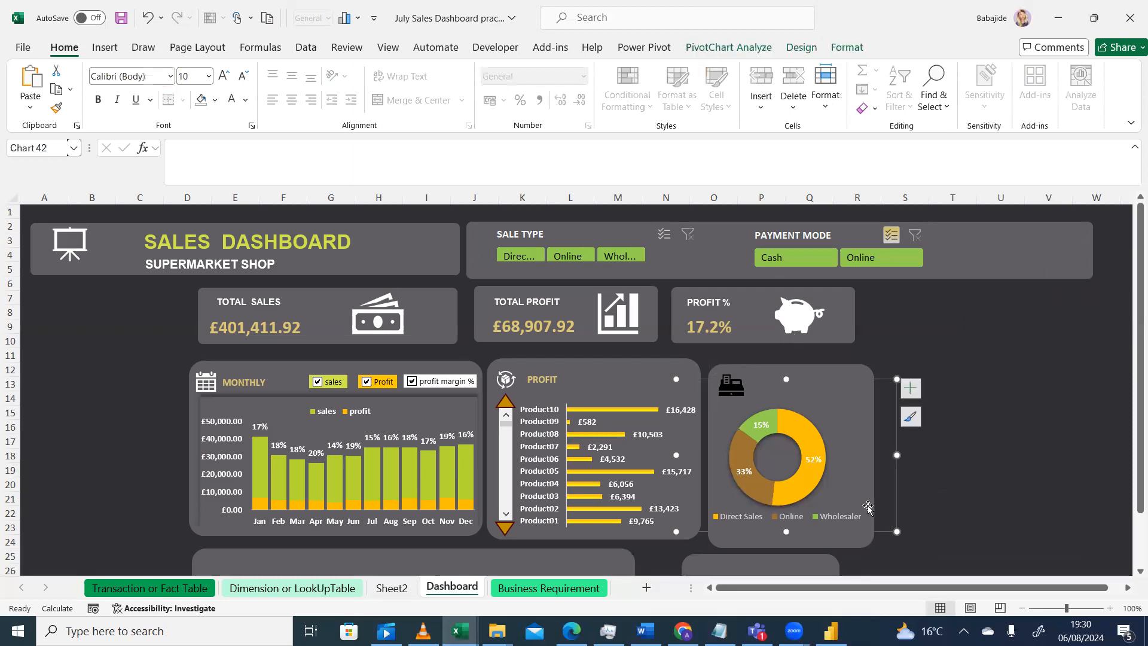
pyautogui.click(838, 374)
pyautogui.moveTo(831, 375); pyautogui.dragTo(831, 374)
pyautogui.click(737, 385)
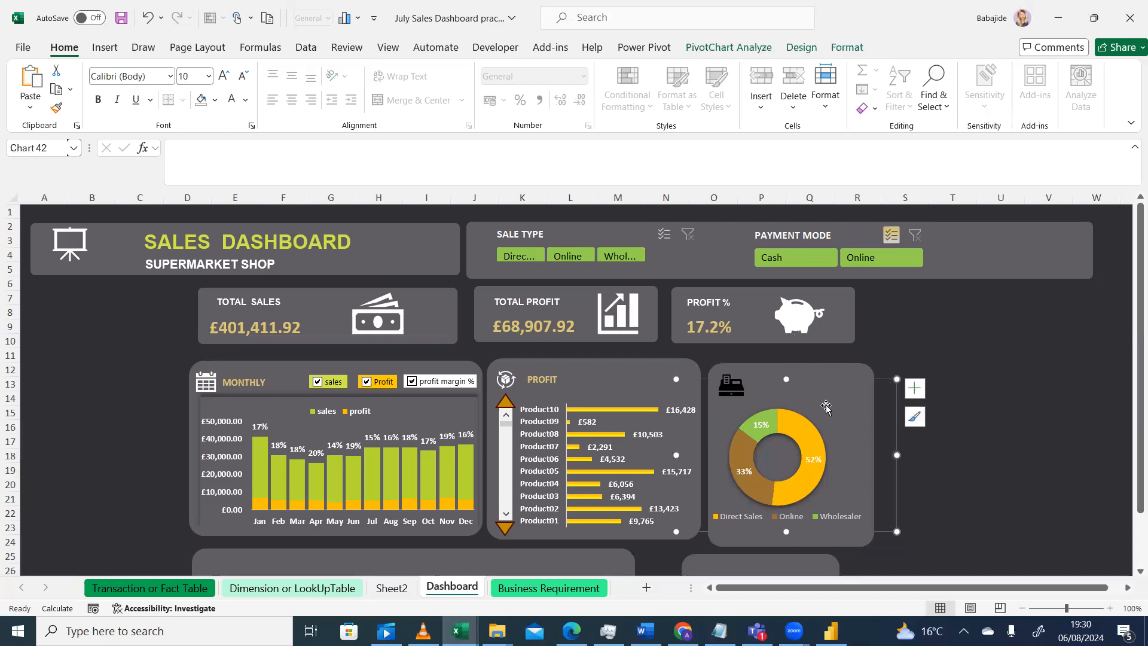
pyautogui.moveTo(897, 532); pyautogui.dragTo(873, 525)
pyautogui.moveTo(676, 526); pyautogui.dragTo(699, 529)
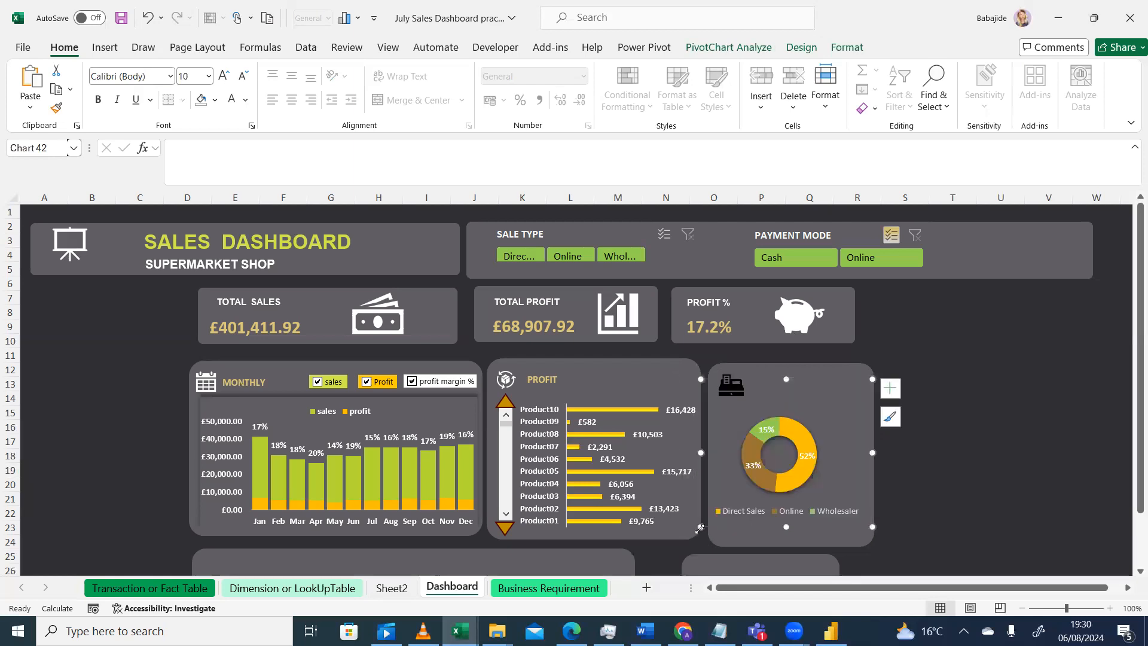
pyautogui.click(924, 457)
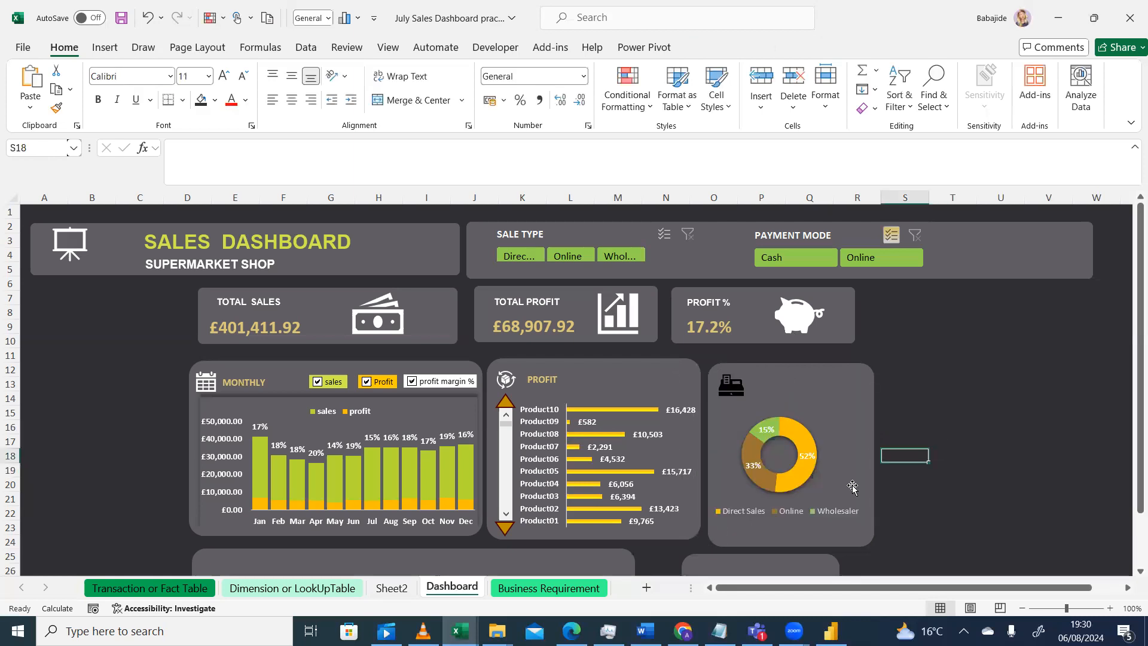
# Recolour the cash register icon white with the graphics fill
pyautogui.click(730, 389)
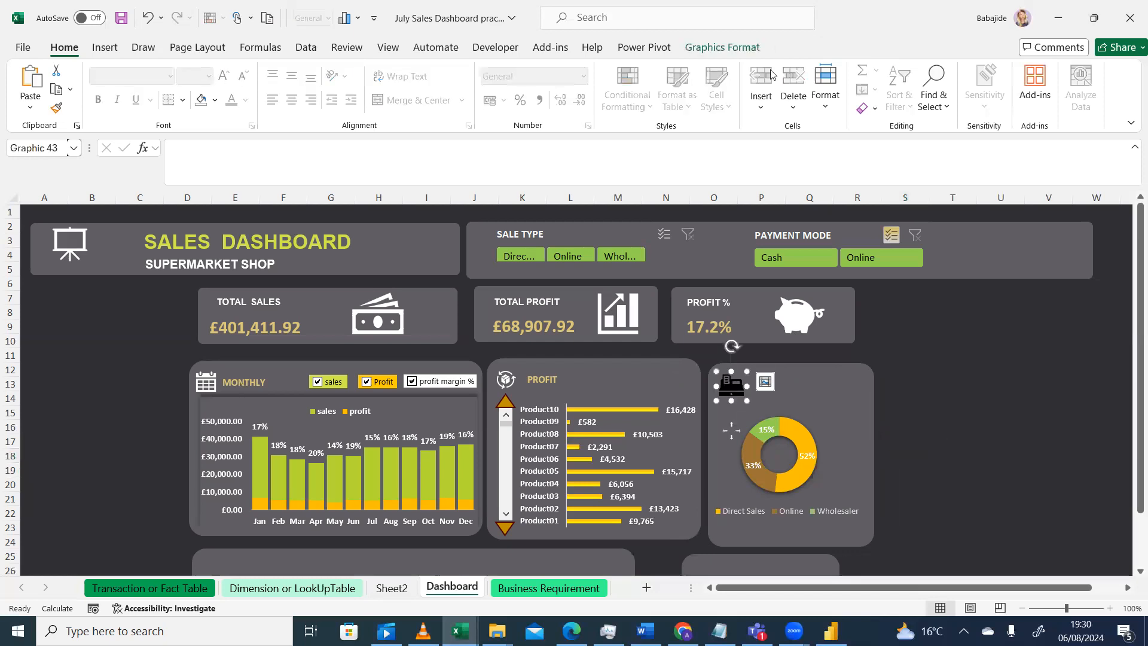
pyautogui.click(705, 51)
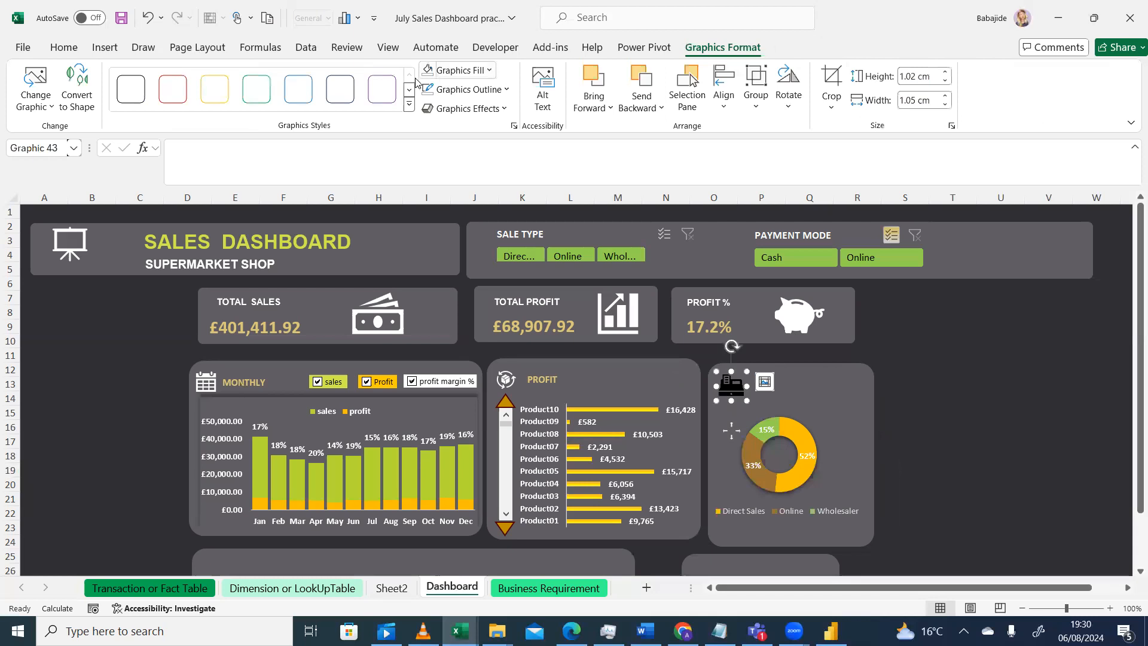
pyautogui.click(491, 73)
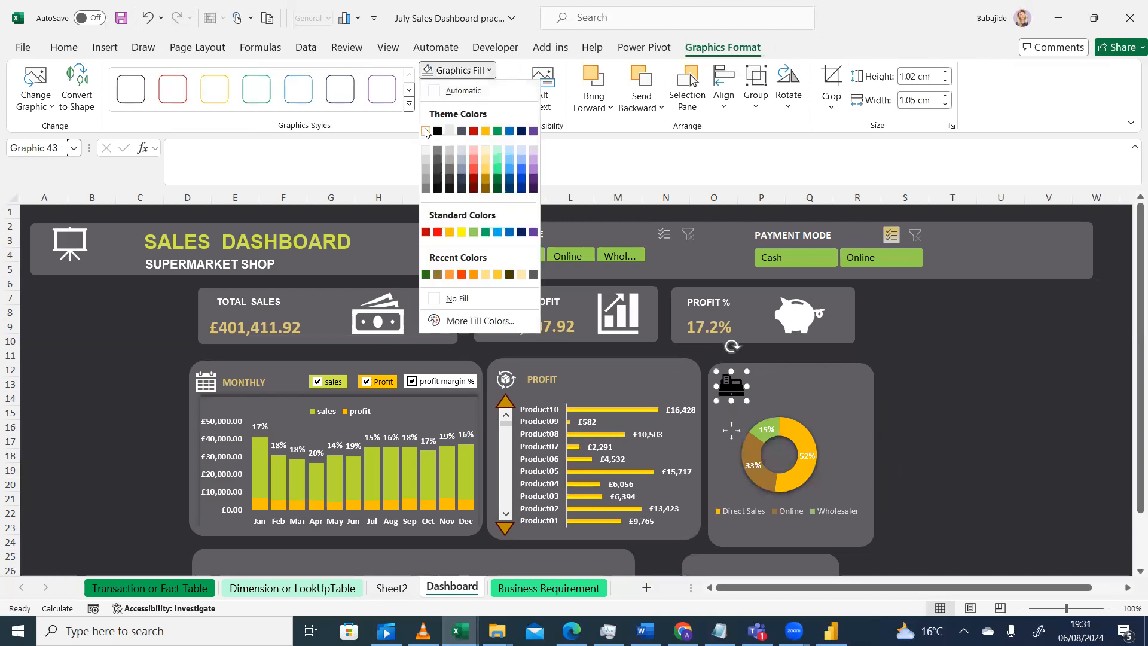
pyautogui.rightClick(424, 129)
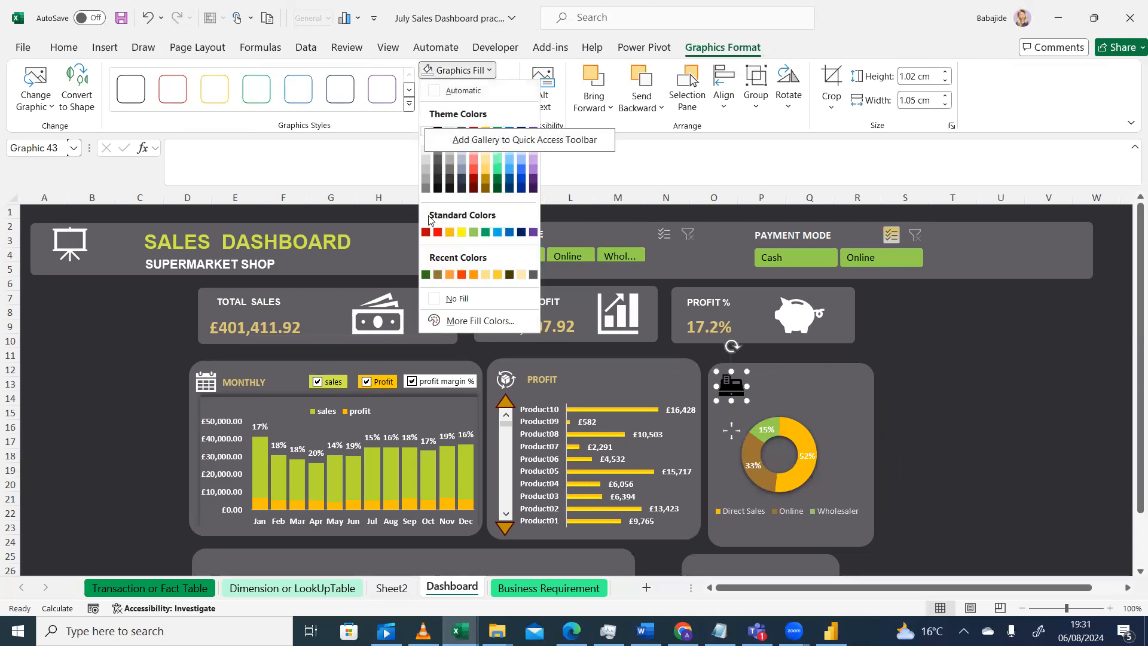
pyautogui.click(428, 146)
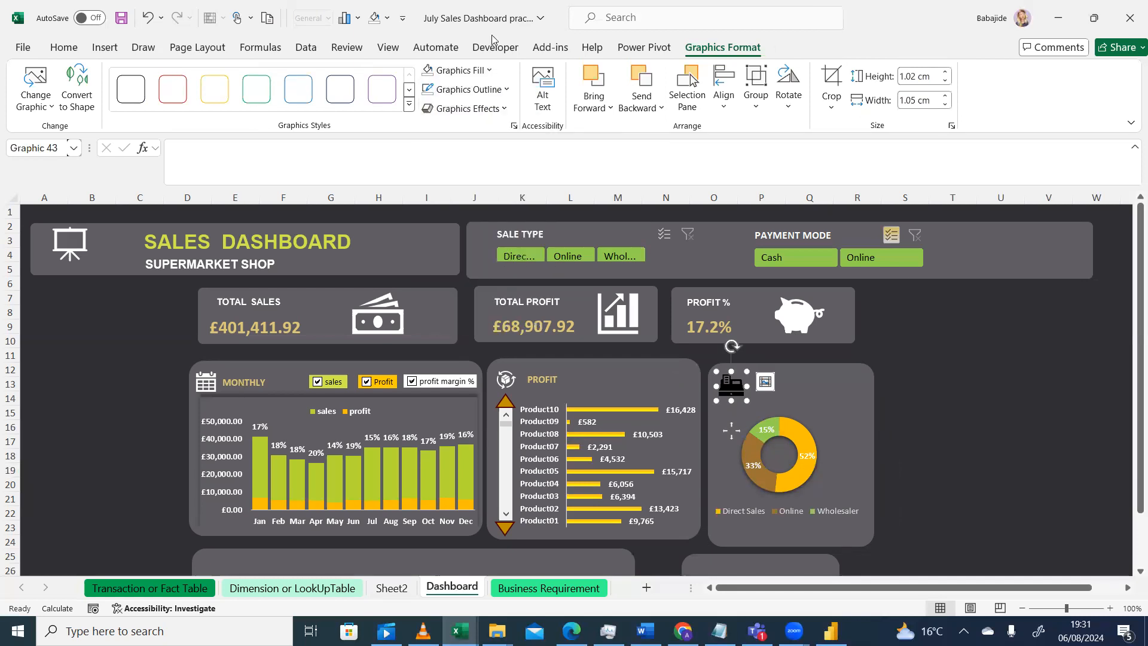
pyautogui.click(487, 70)
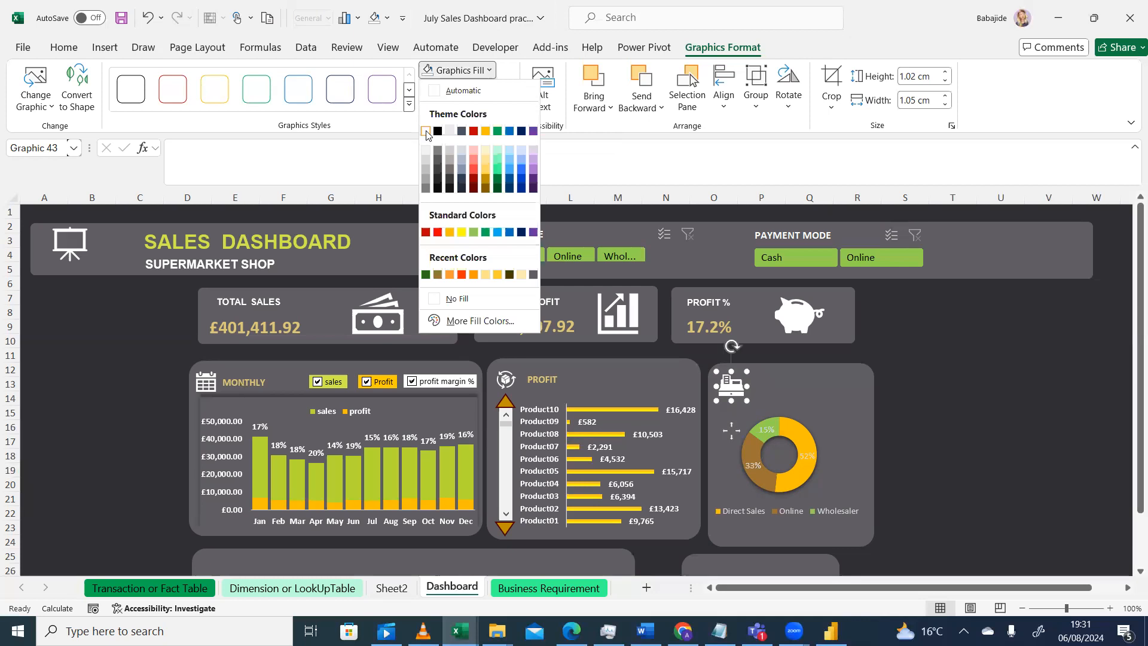
pyautogui.click(426, 131)
pyautogui.click(954, 427)
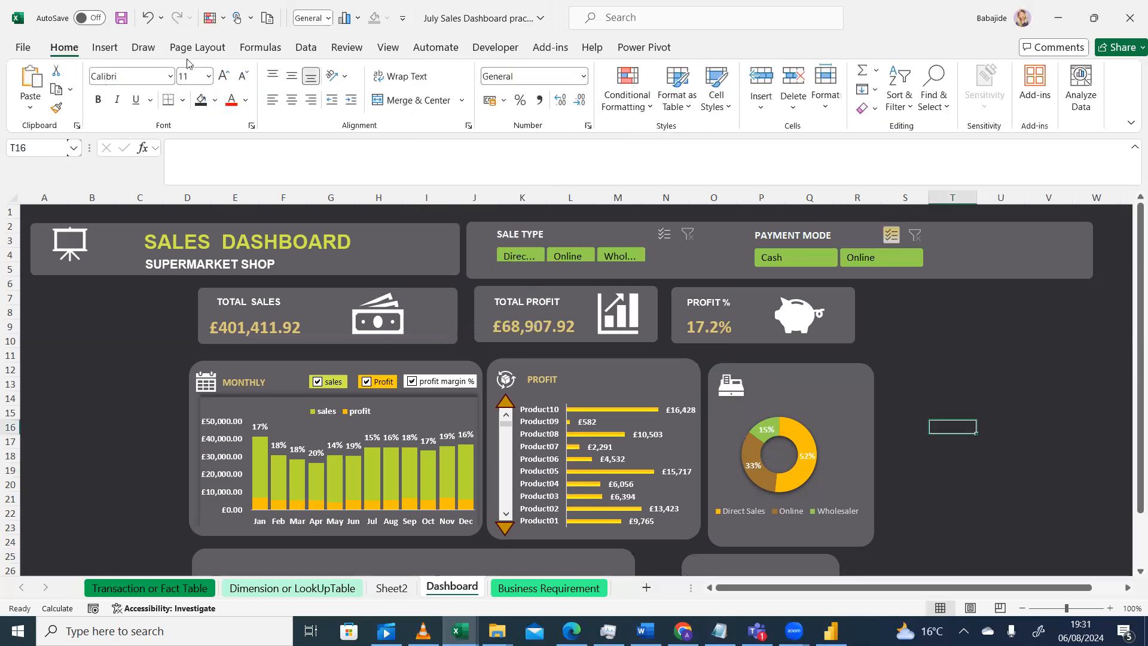
# Insert a text box reading SALE TYPE beside the cash register icon in the doughnut chart panel
pyautogui.rightClick(100, 48)
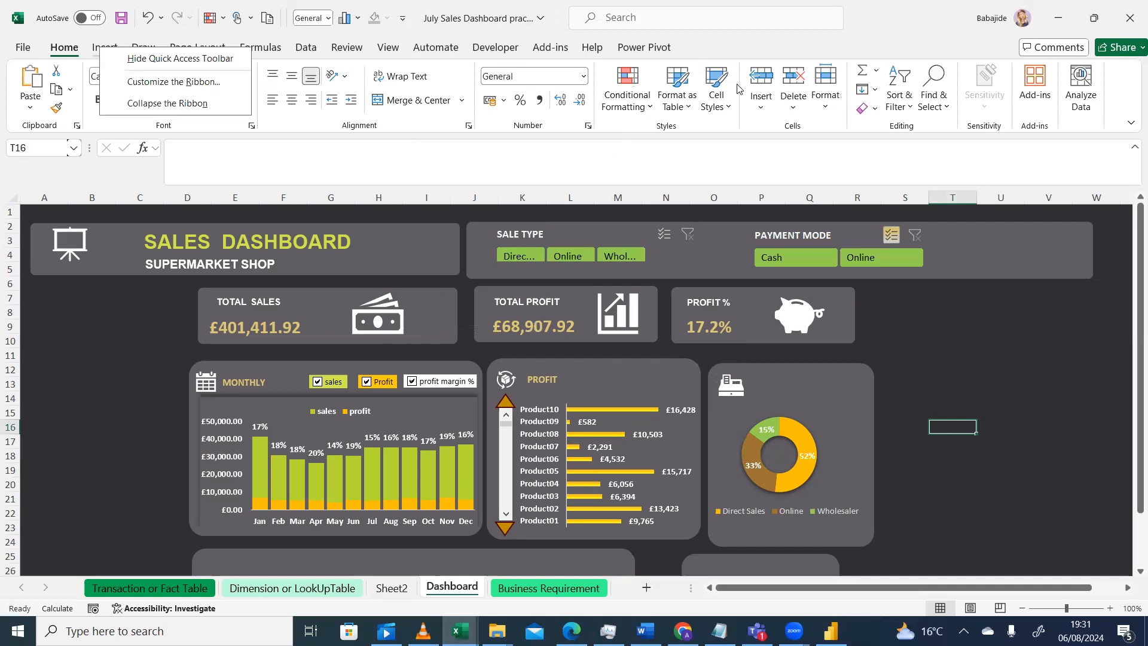
pyautogui.click(1028, 353)
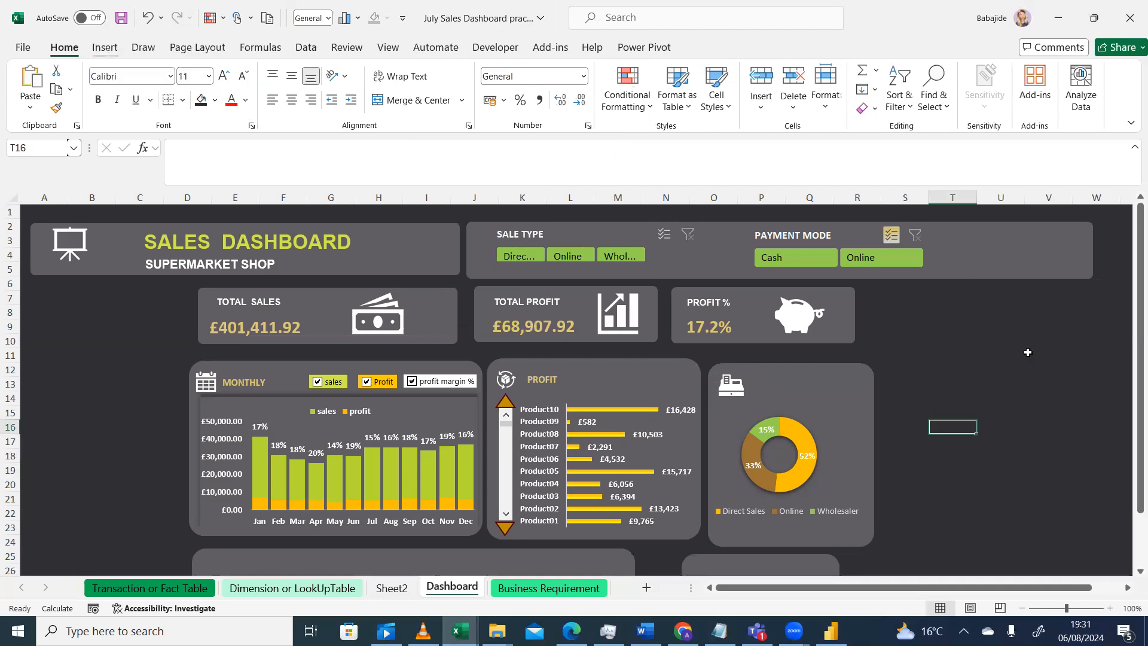
pyautogui.click(105, 49)
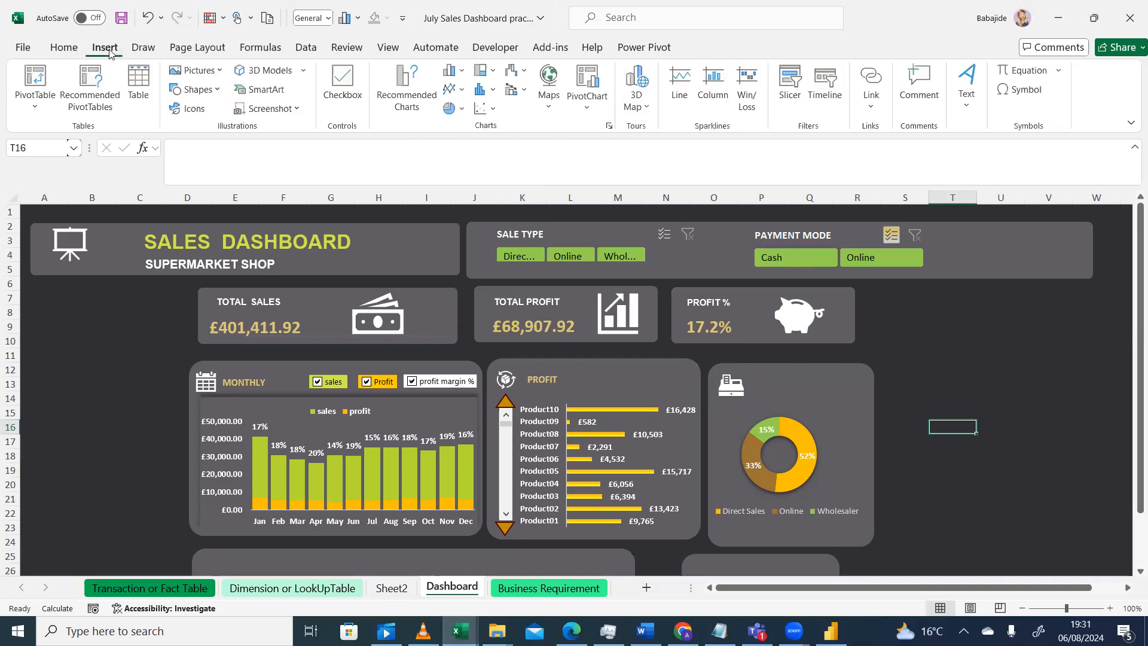
pyautogui.click(967, 82)
pyautogui.click(966, 143)
pyautogui.moveTo(760, 383); pyautogui.dragTo(835, 389)
pyautogui.moveTo(757, 378); pyautogui.dragTo(750, 375)
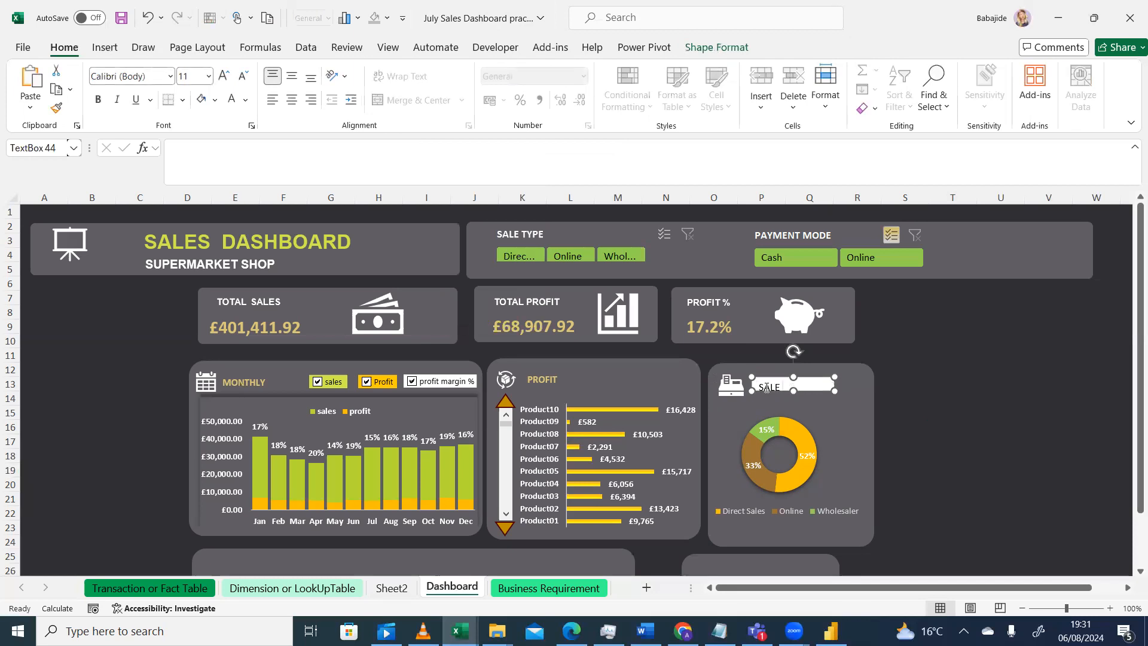
pyautogui.click(823, 397)
pyautogui.click(823, 388)
pyautogui.moveTo(835, 391); pyautogui.dragTo(836, 395)
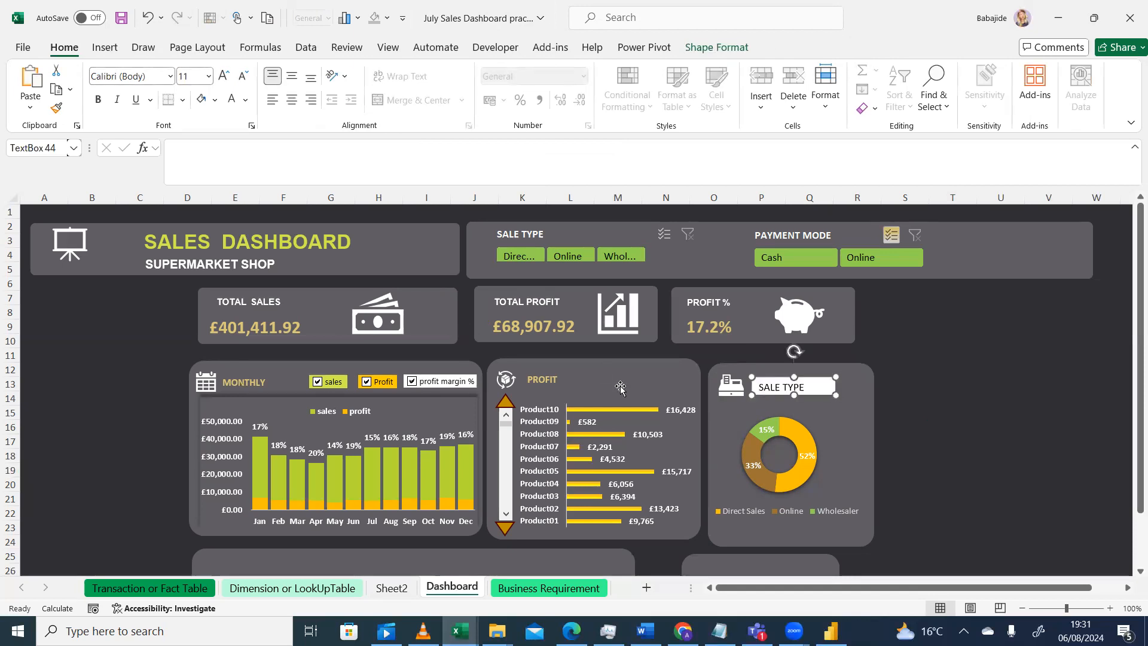
# Copy the PROFIT title's formatting onto the SALE TYPE text box with the Format Painter
pyautogui.click(549, 379)
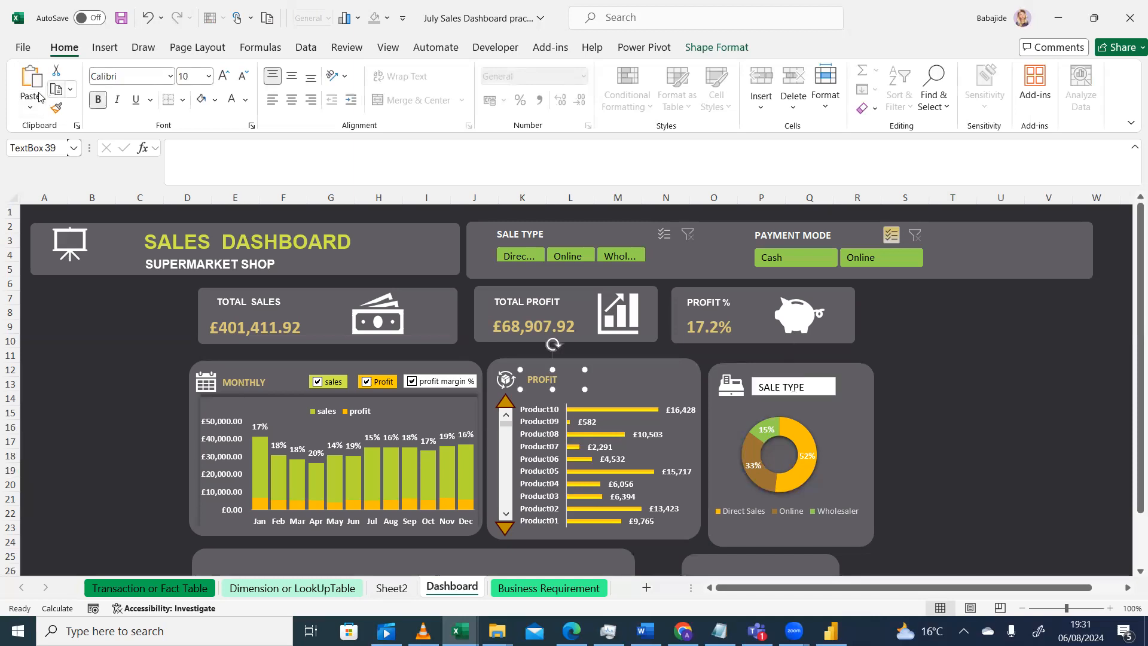
pyautogui.click(56, 107)
pyautogui.click(802, 388)
pyautogui.click(818, 405)
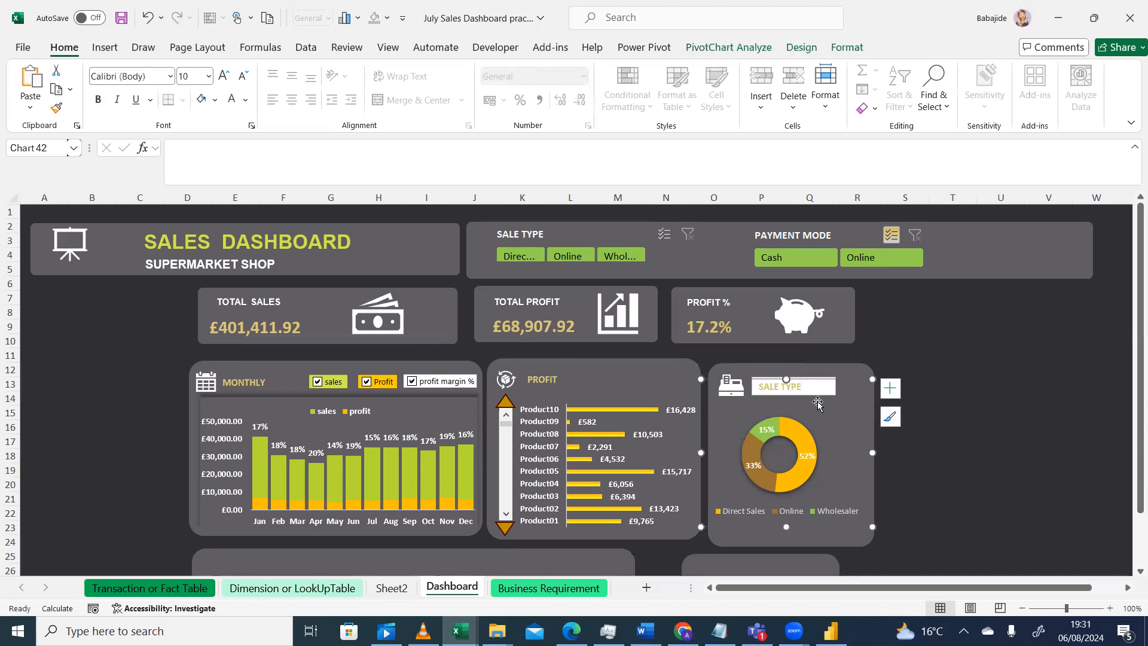
# Remove the fill and outline from the SALE TYPE text box
pyautogui.click(820, 392)
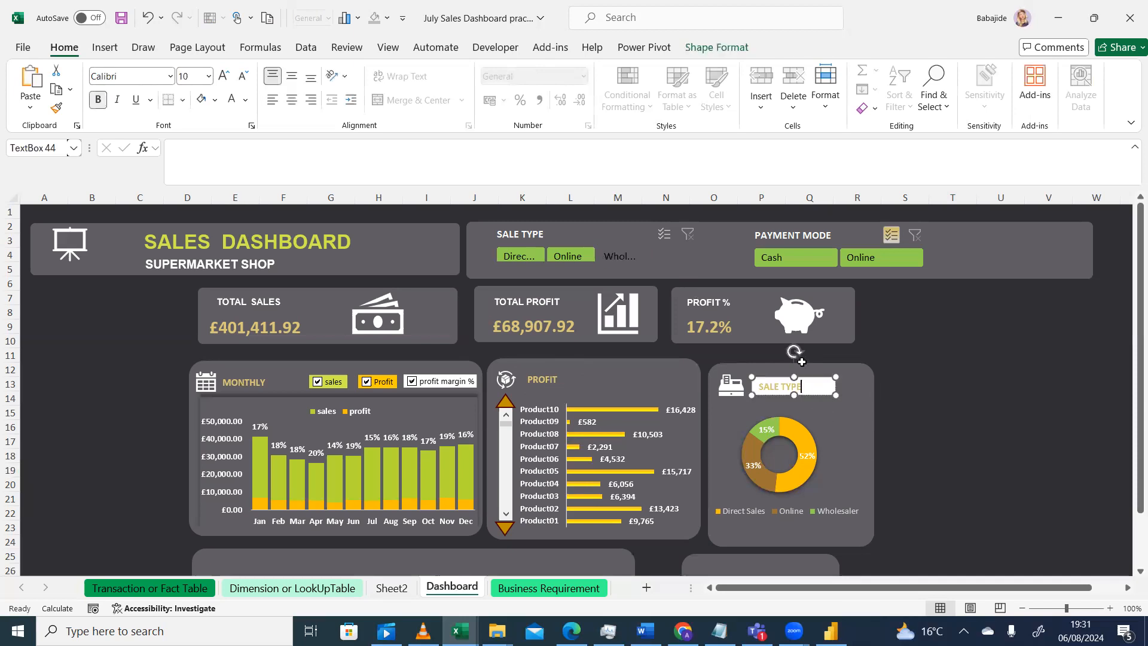
pyautogui.click(717, 47)
pyautogui.click(408, 71)
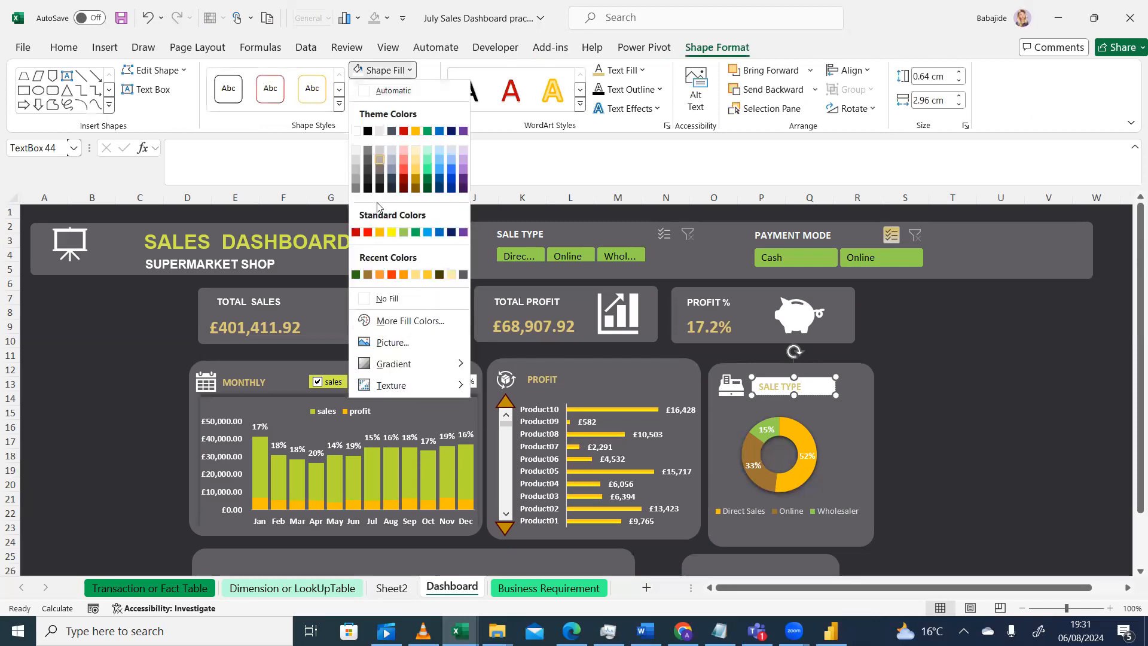
pyautogui.click(370, 299)
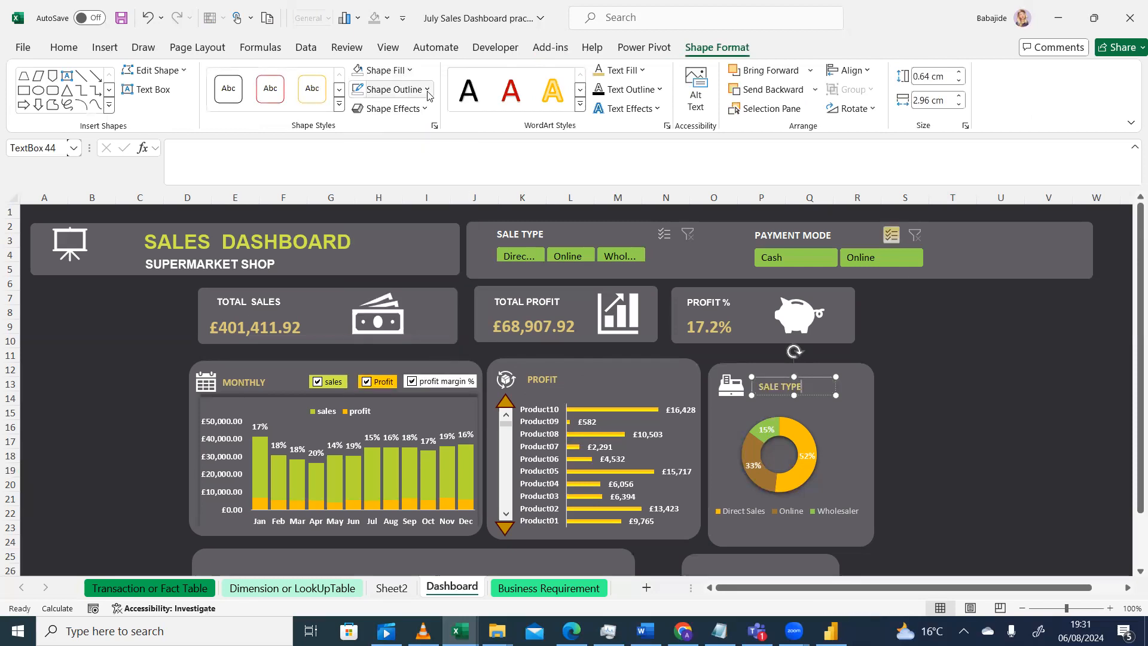
pyautogui.click(427, 89)
pyautogui.click(311, 317)
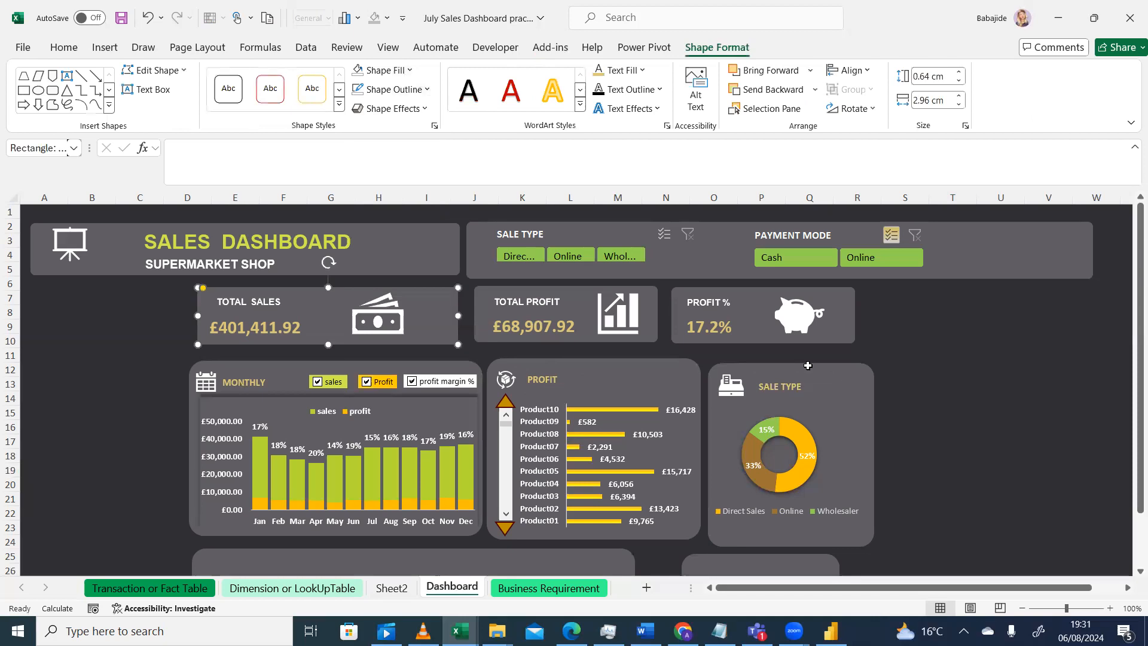
# Nudge the SALE TYPE label into line beside the cash register icon
pyautogui.click(947, 387)
pyautogui.click(783, 386)
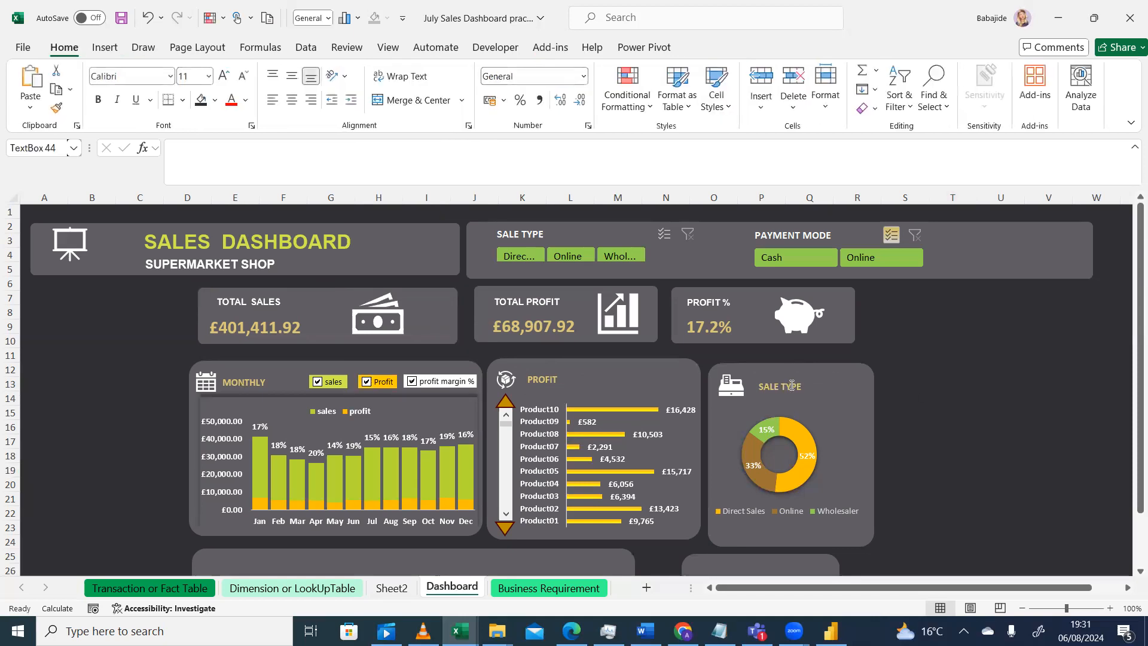
pyautogui.moveTo(828, 377); pyautogui.dragTo(823, 374)
pyautogui.click(1001, 425)
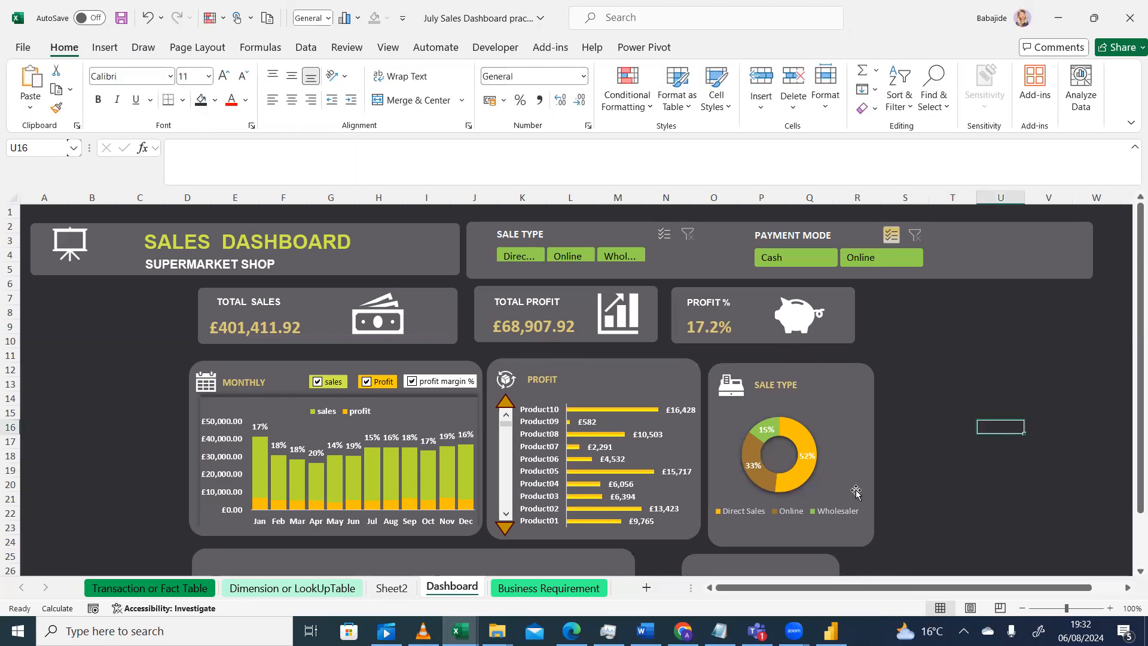
# Shrink the doughnut chart's background panel slightly from its bottom-right corner
pyautogui.click(953, 498)
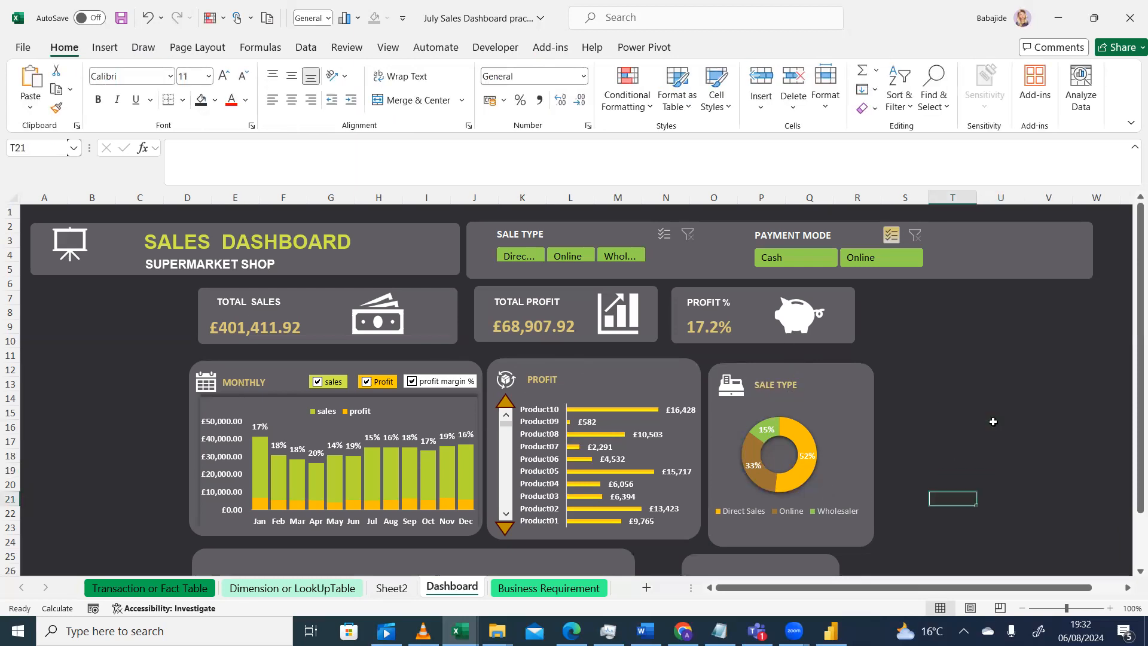
pyautogui.click(854, 534)
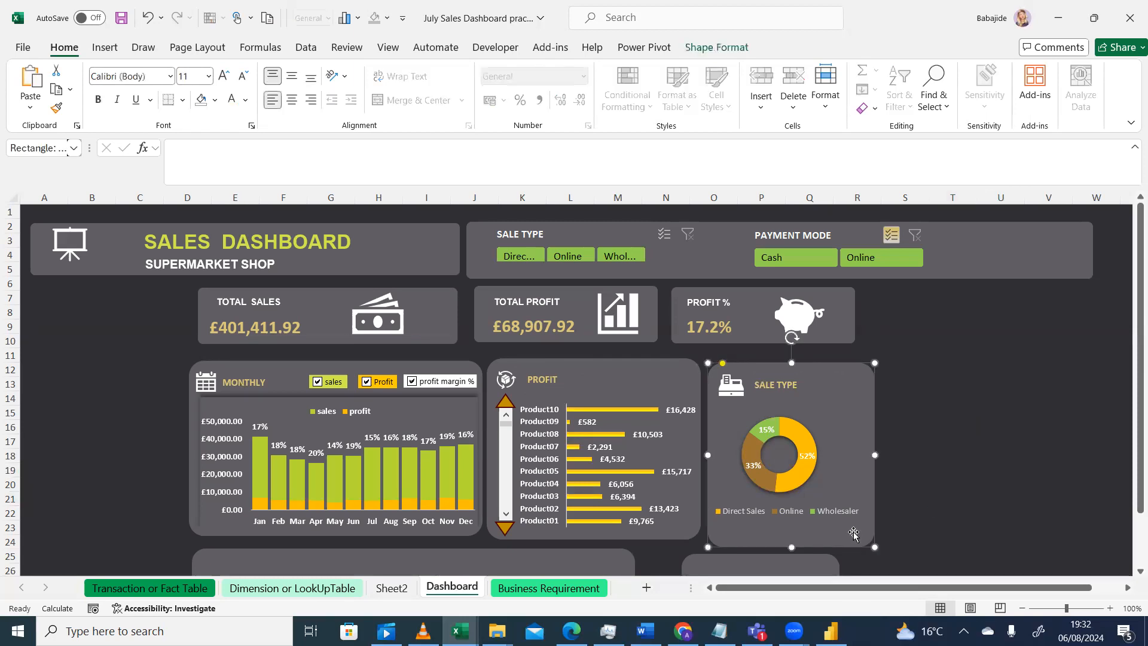
pyautogui.moveTo(874, 547); pyautogui.dragTo(871, 543)
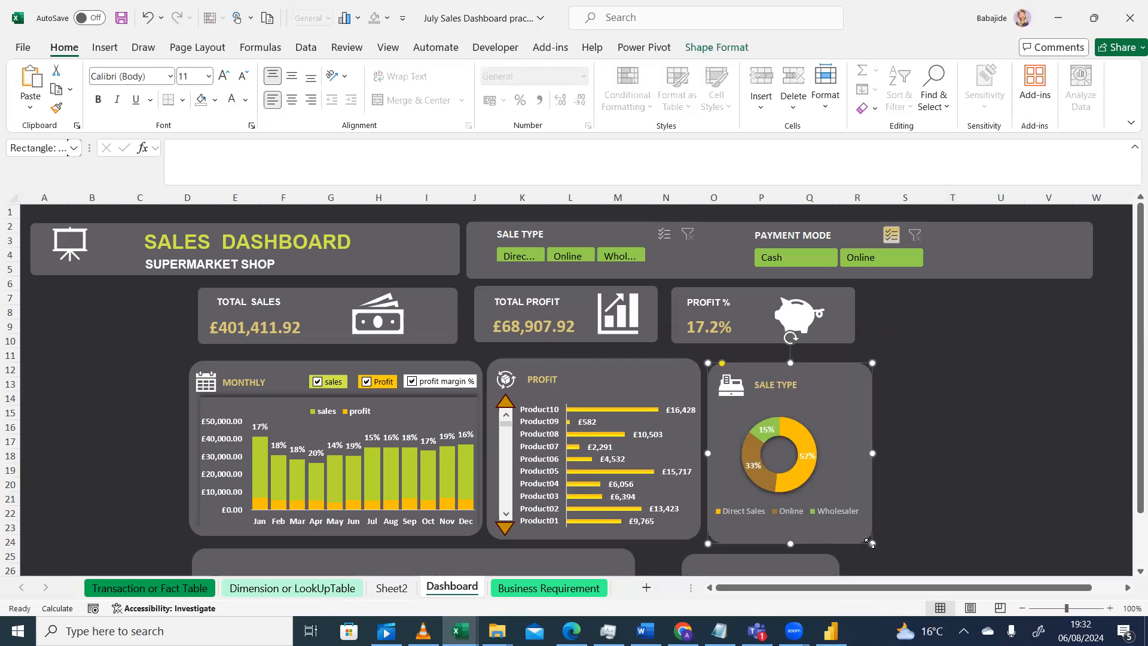
pyautogui.click(971, 496)
# Switch to the reference dashboard video to compare it with the current design
pyautogui.moveTo(1133, 381); pyautogui.dragTo(1133, 421)
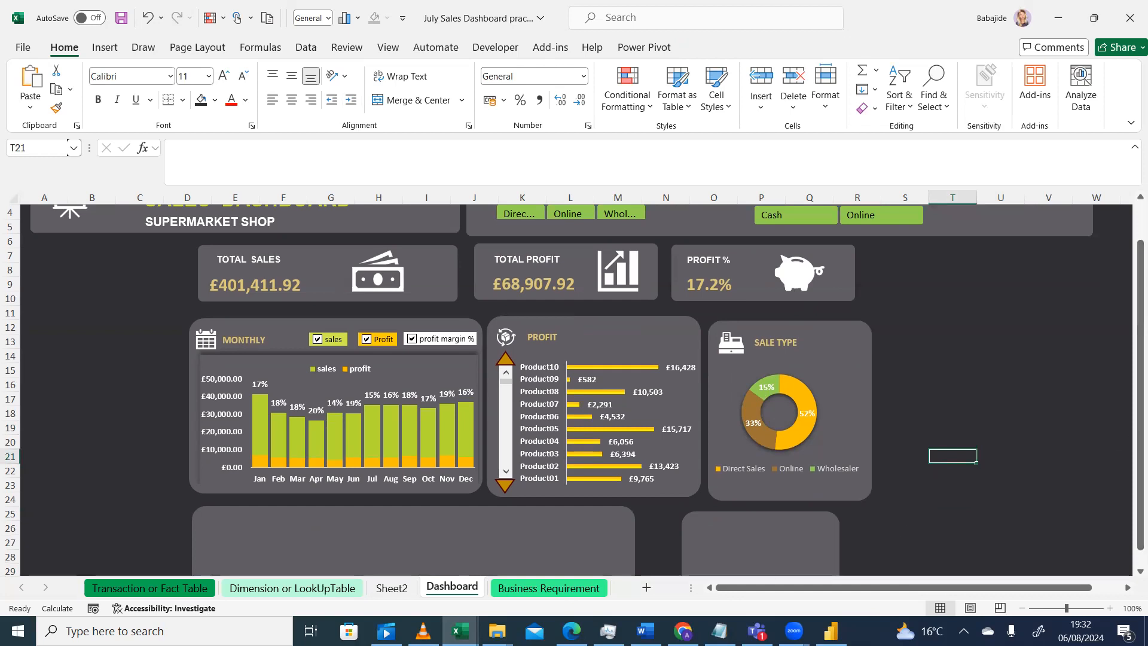
pyautogui.click(423, 631)
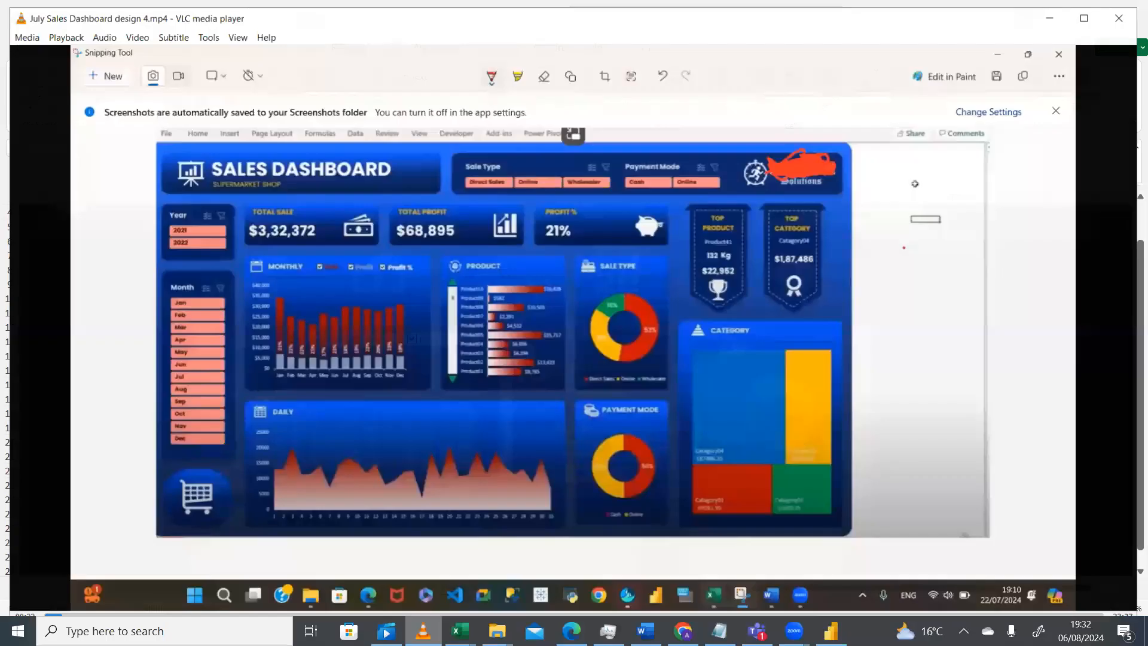
pyautogui.click(424, 631)
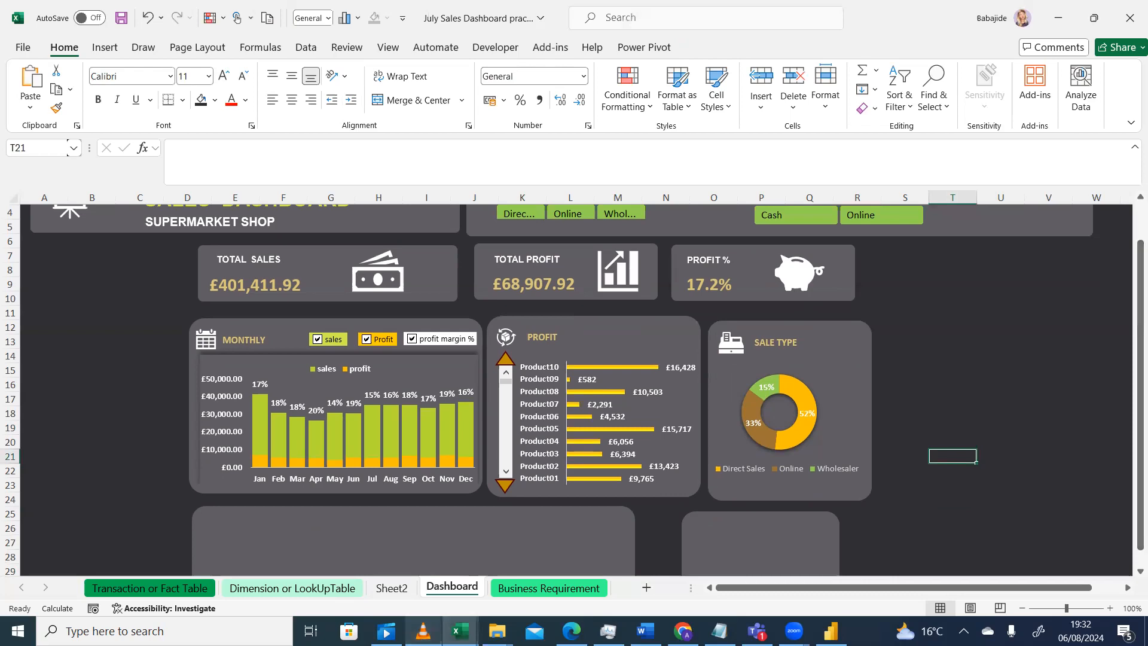
pyautogui.click(424, 631)
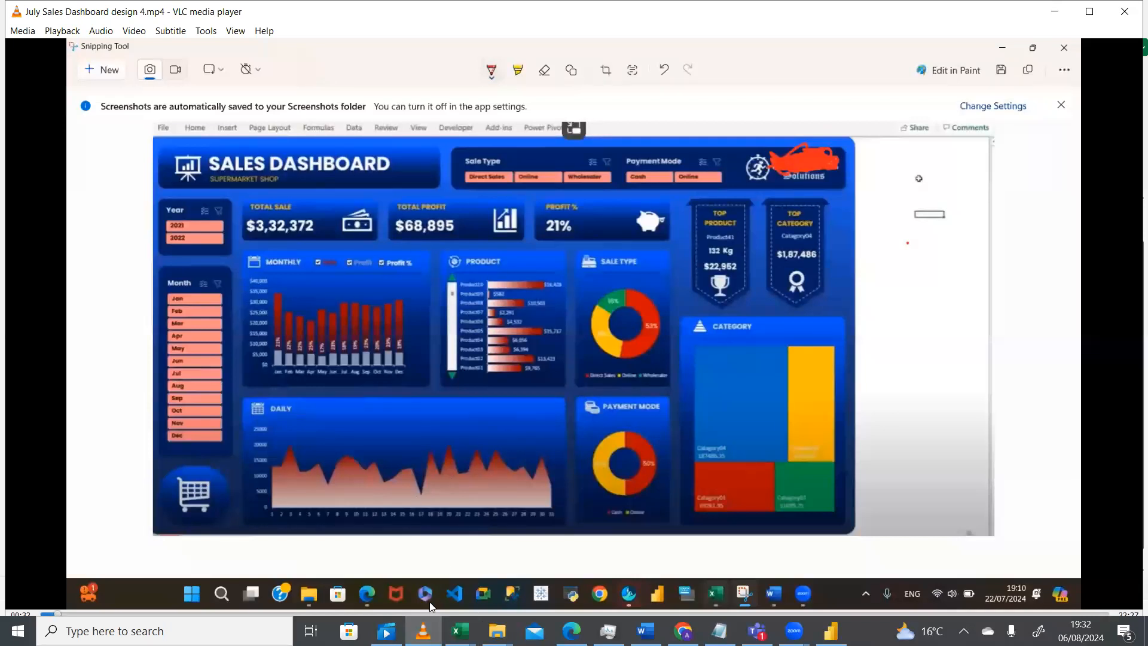
pyautogui.click(459, 631)
# Copy the daily area chart from Sheet2 and paste it onto the Dashboard sheet
pyautogui.moveTo(1131, 280); pyautogui.dragTo(1130, 296)
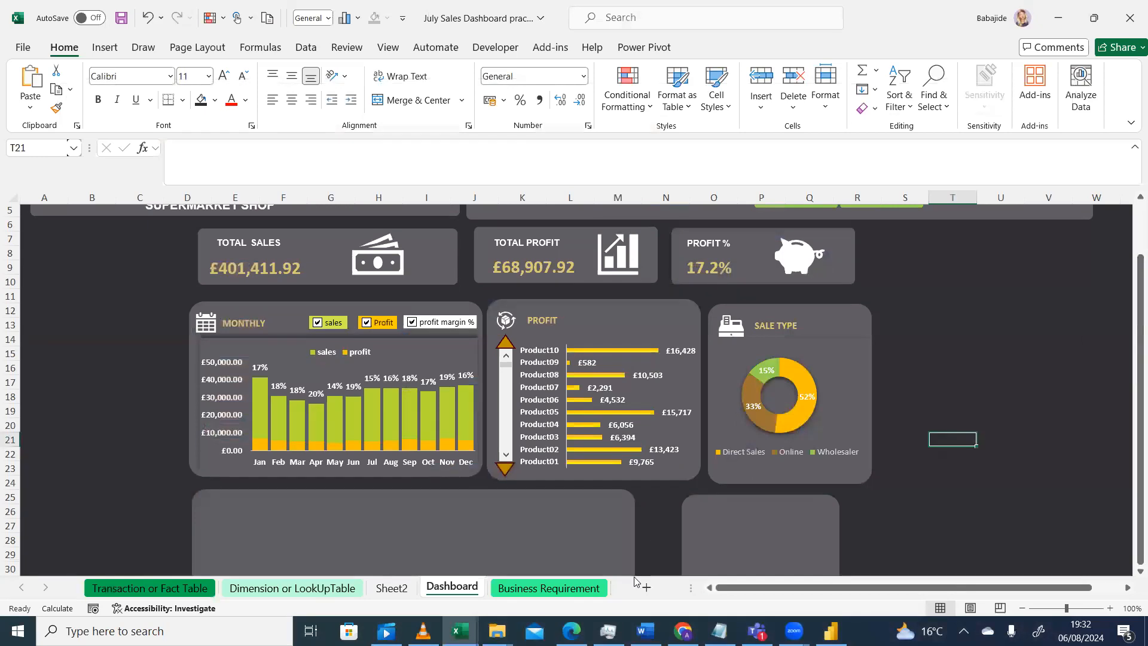
pyautogui.click(393, 588)
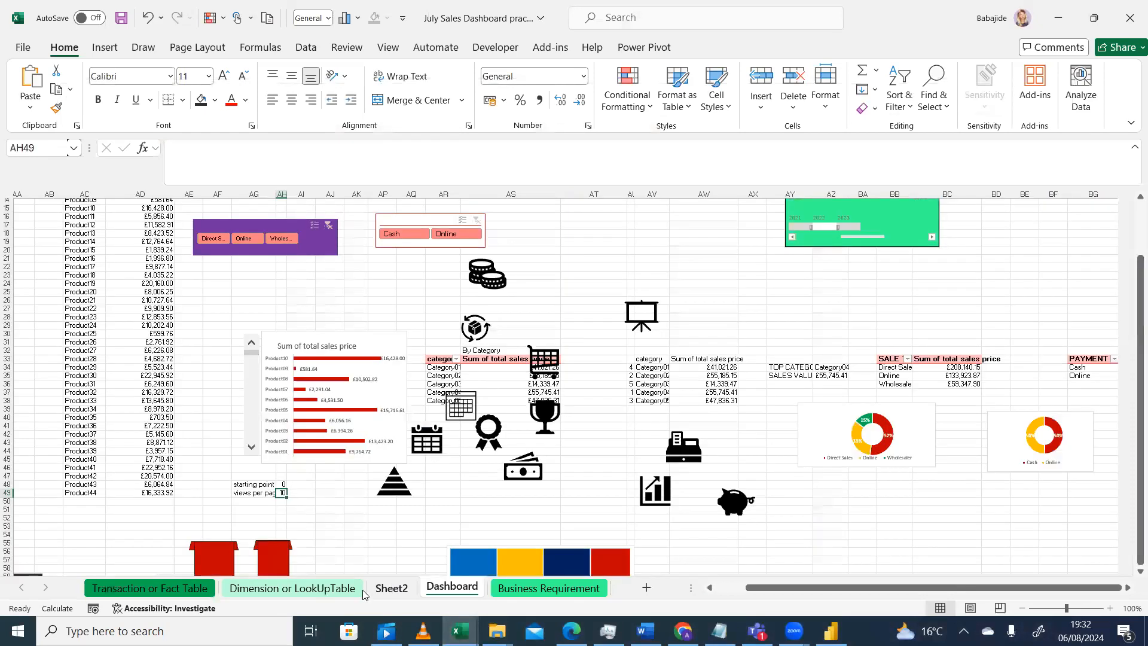
pyautogui.moveTo(978, 589); pyautogui.dragTo(743, 615)
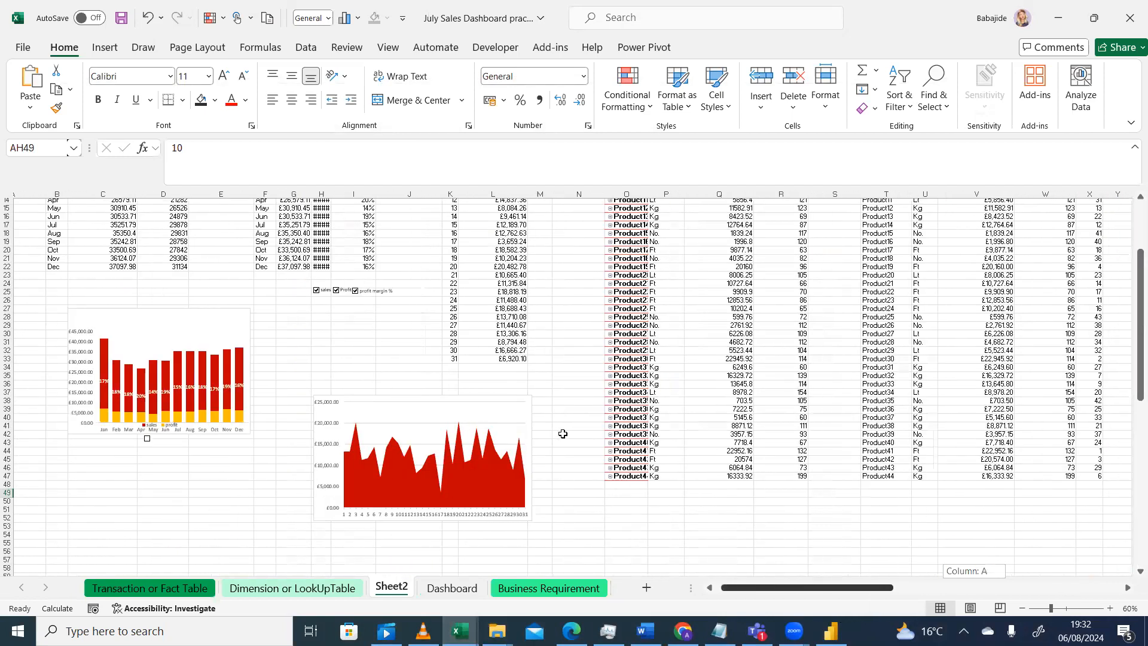
pyautogui.click(503, 407)
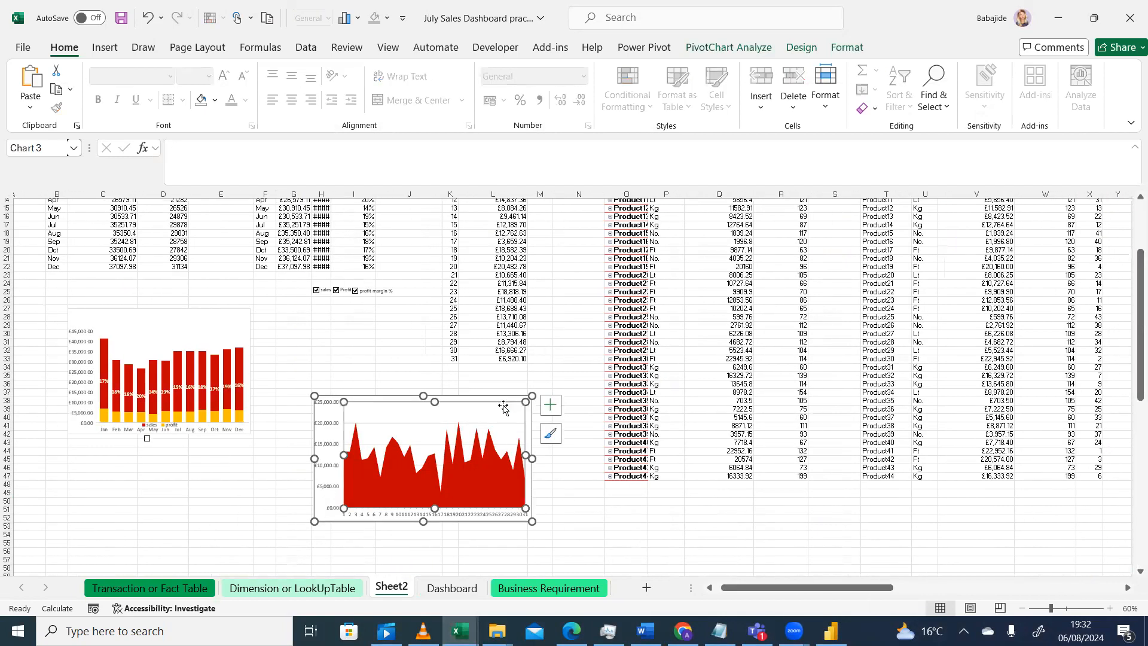
pyautogui.click(452, 588)
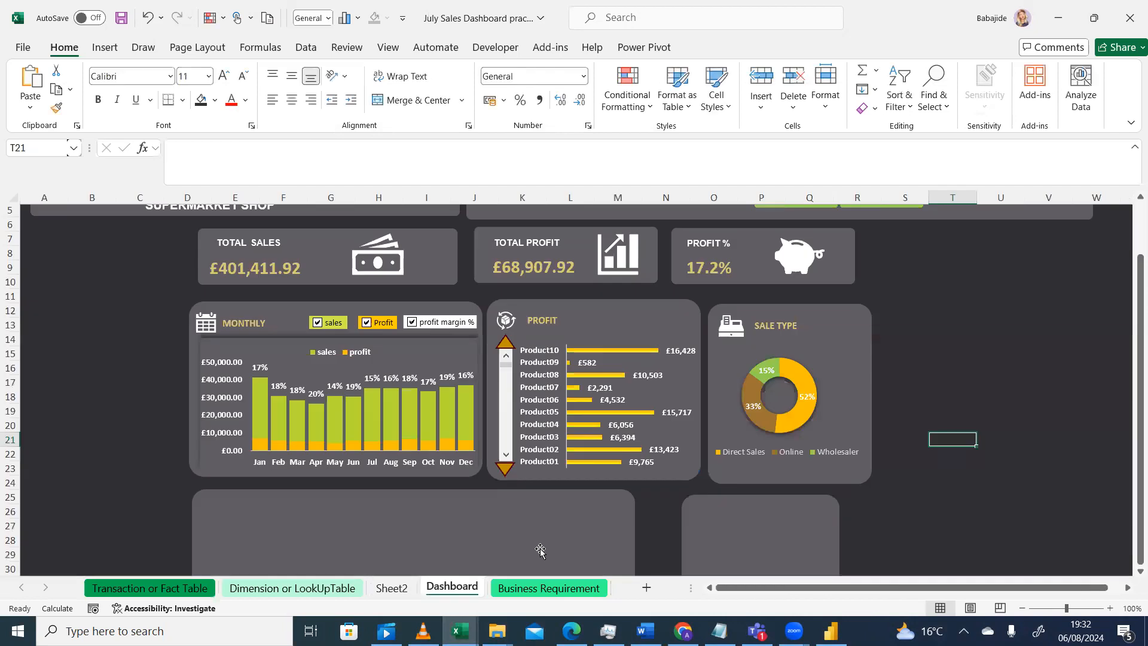
pyautogui.hotkey('ctrl', 'v')
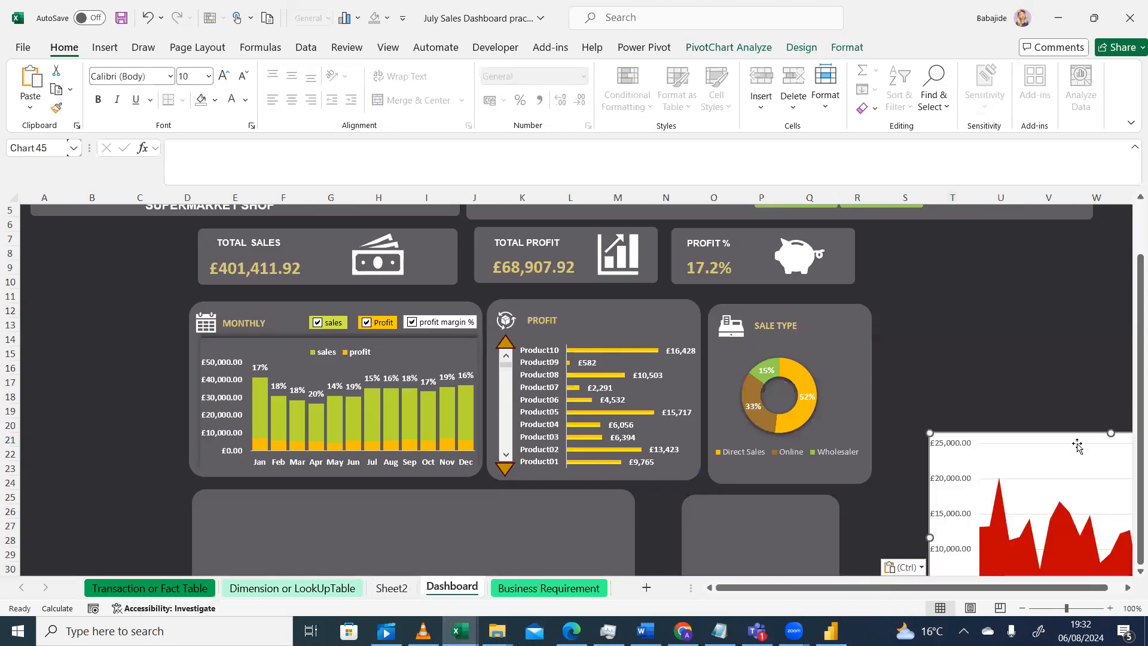
# Move the daily area chart into the lower-left dashboard panel and widen it to fit inside
pyautogui.scroll(-2, 1130, 574)
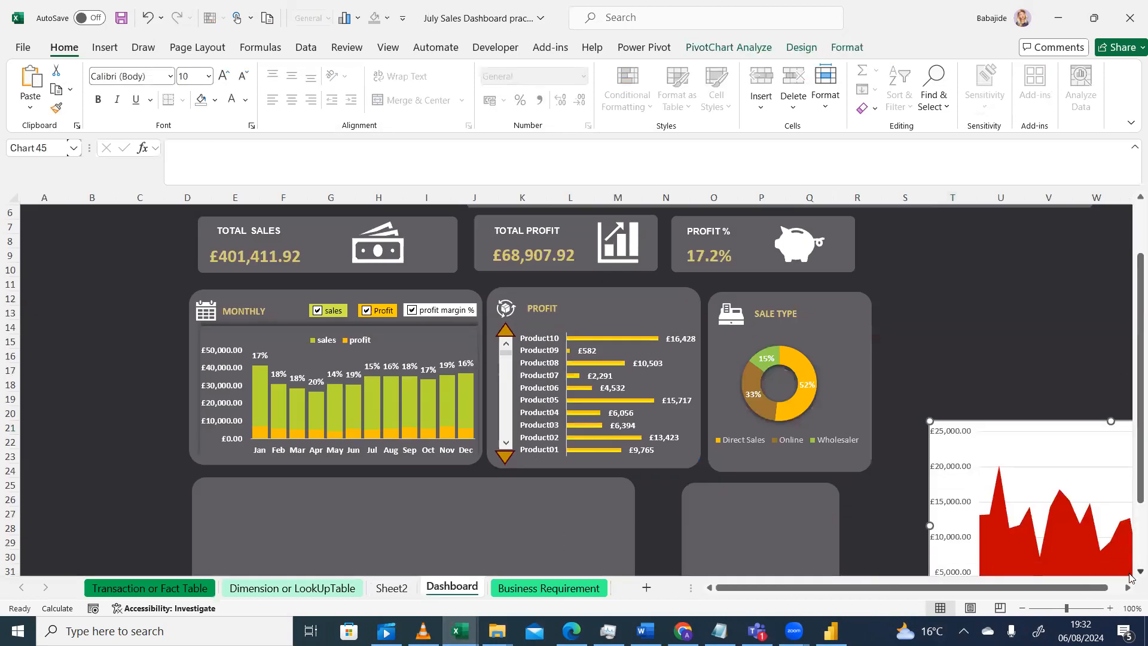
pyautogui.click(1071, 367)
pyautogui.moveTo(974, 383); pyautogui.dragTo(962, 380)
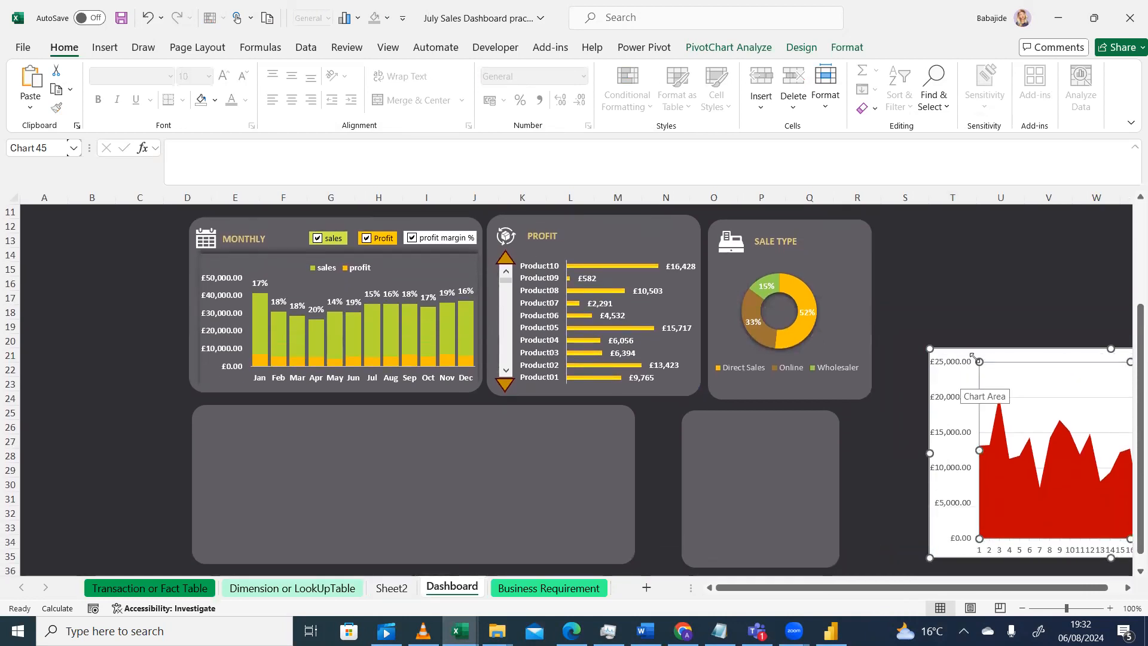
pyautogui.moveTo(993, 352)
pyautogui.mouseDown()
pyautogui.moveTo(362, 412)
pyautogui.moveTo(293, 392)
pyautogui.moveTo(305, 477)
pyautogui.moveTo(270, 458)
pyautogui.mouseUp()
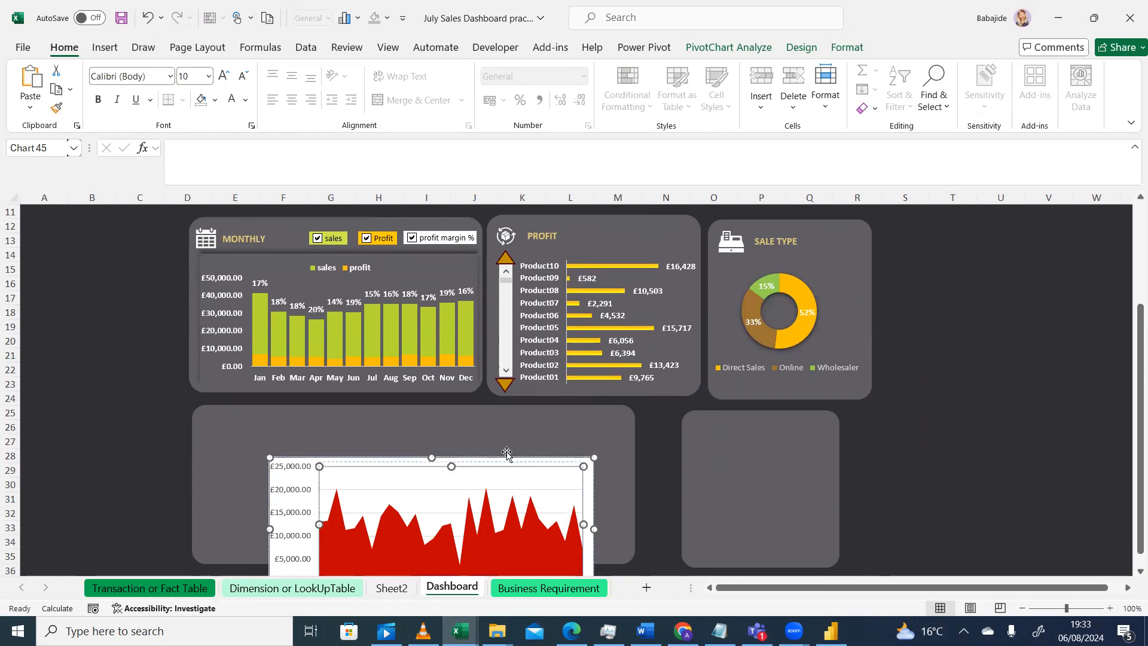
pyautogui.click(526, 479)
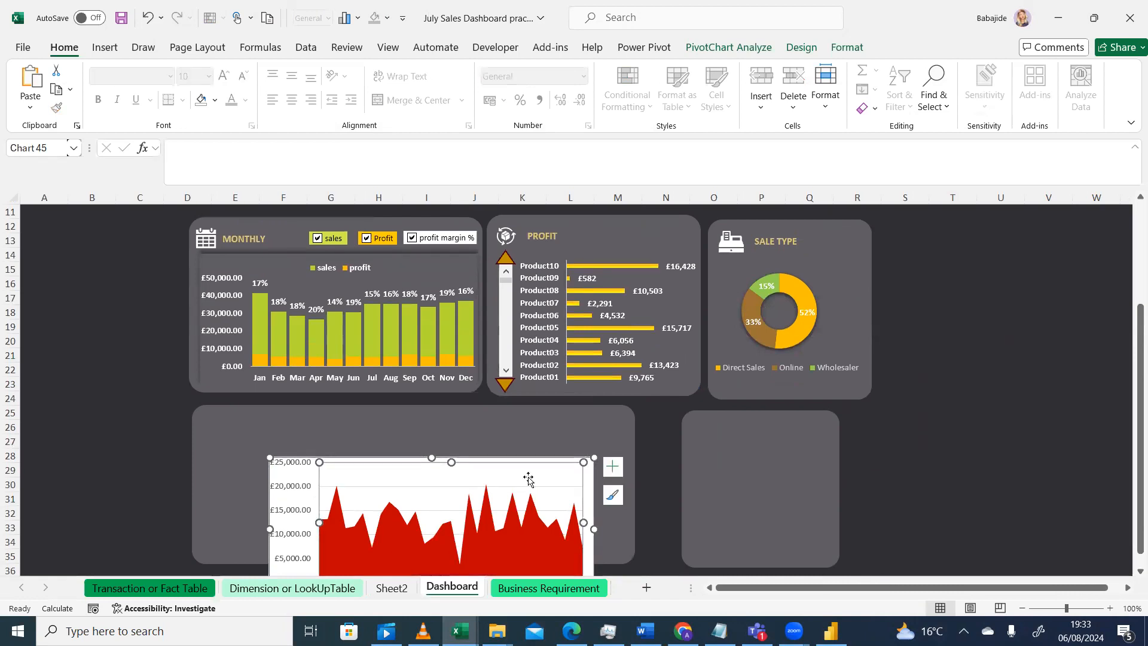
pyautogui.click(147, 17)
pyautogui.moveTo(554, 464); pyautogui.dragTo(496, 418)
pyautogui.moveTo(538, 557); pyautogui.dragTo(617, 559)
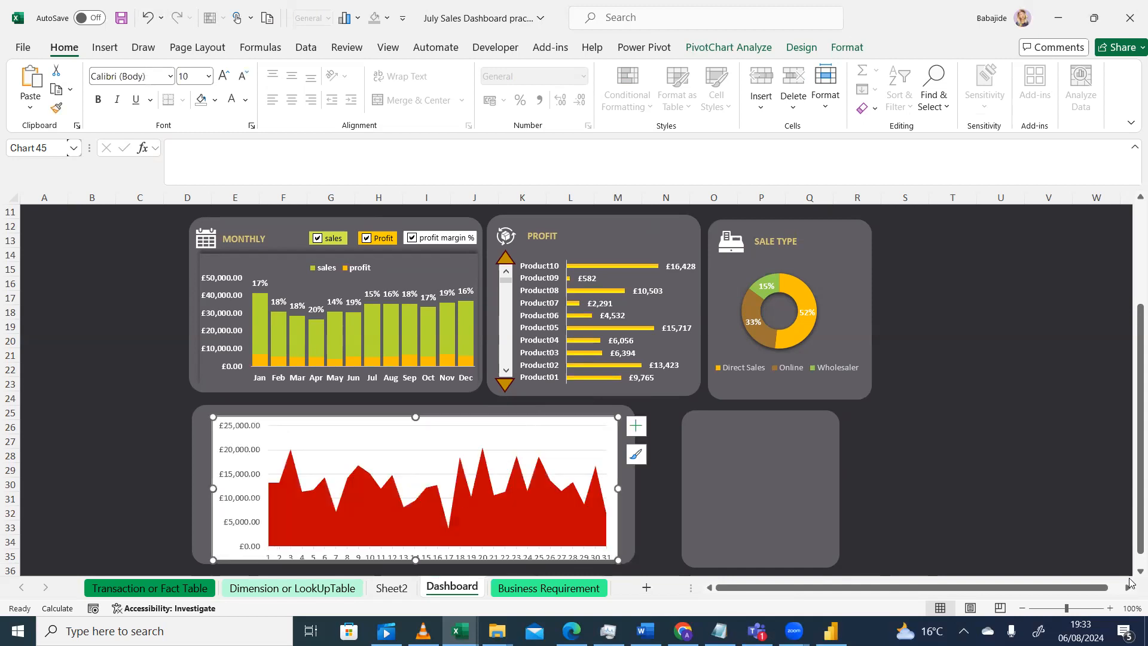
# Lengthen the lower-left background panel downward and reposition the area chart within it
pyautogui.scroll(-1, 1131, 572)
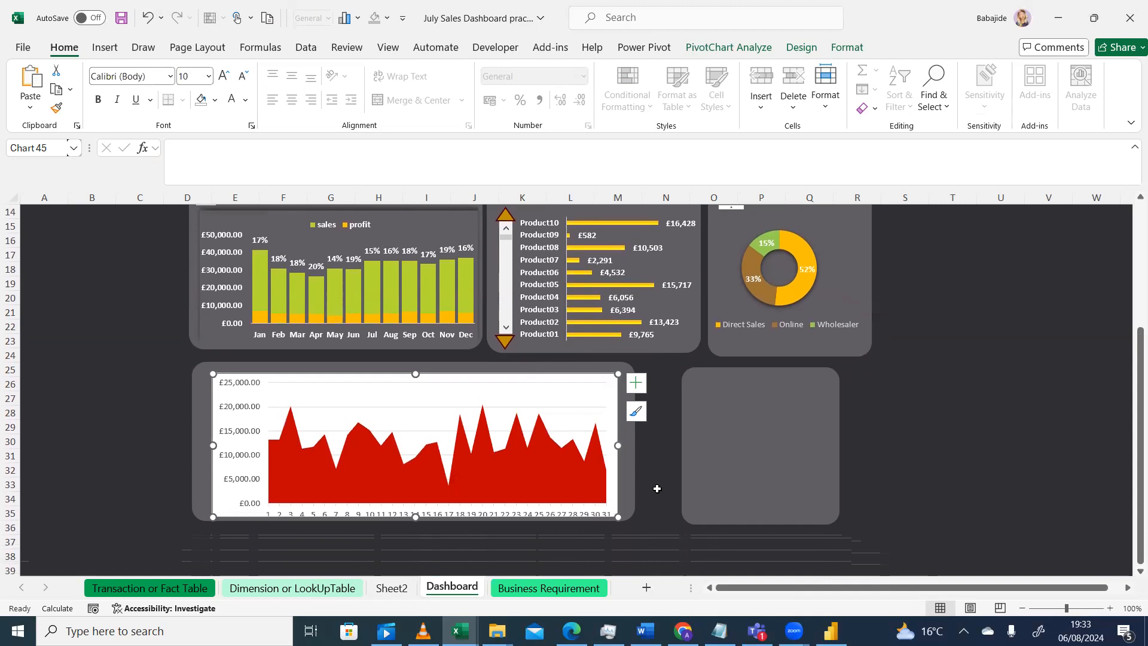
pyautogui.click(627, 484)
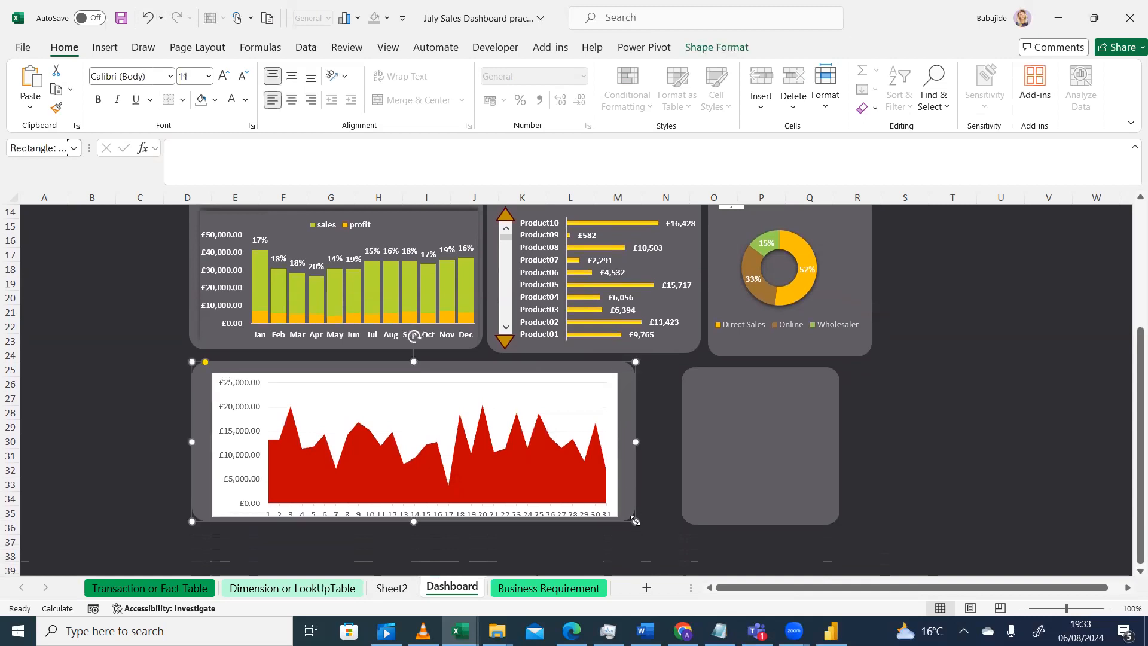
pyautogui.moveTo(635, 525); pyautogui.dragTo(635, 546)
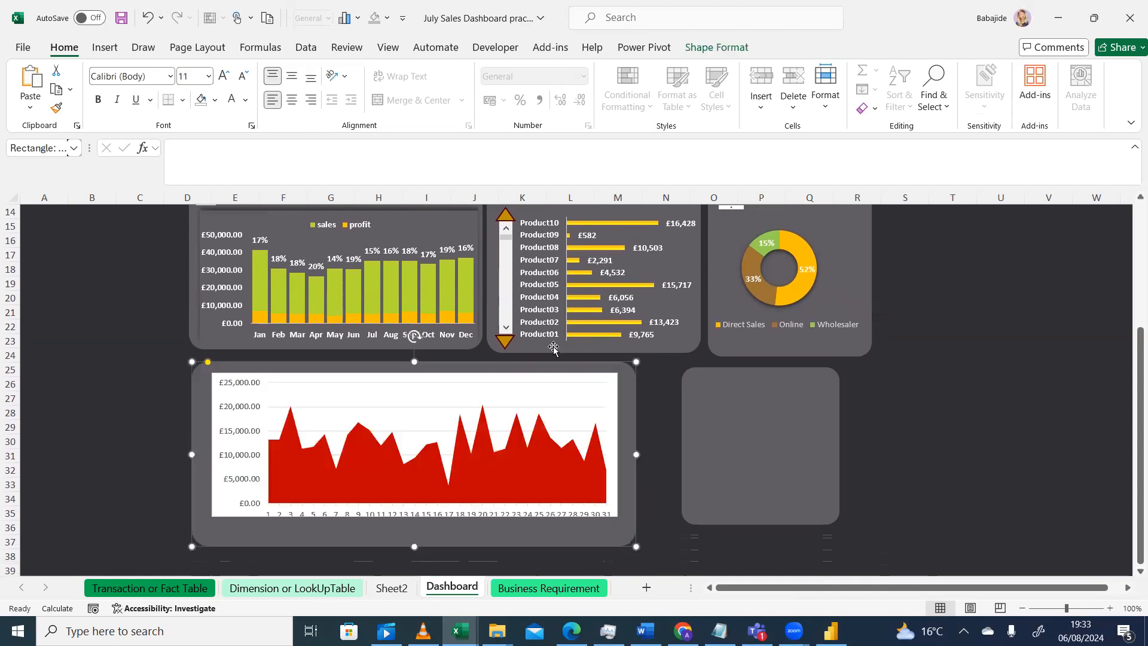
pyautogui.click(565, 383)
pyautogui.moveTo(573, 381); pyautogui.dragTo(568, 402)
pyautogui.click(634, 536)
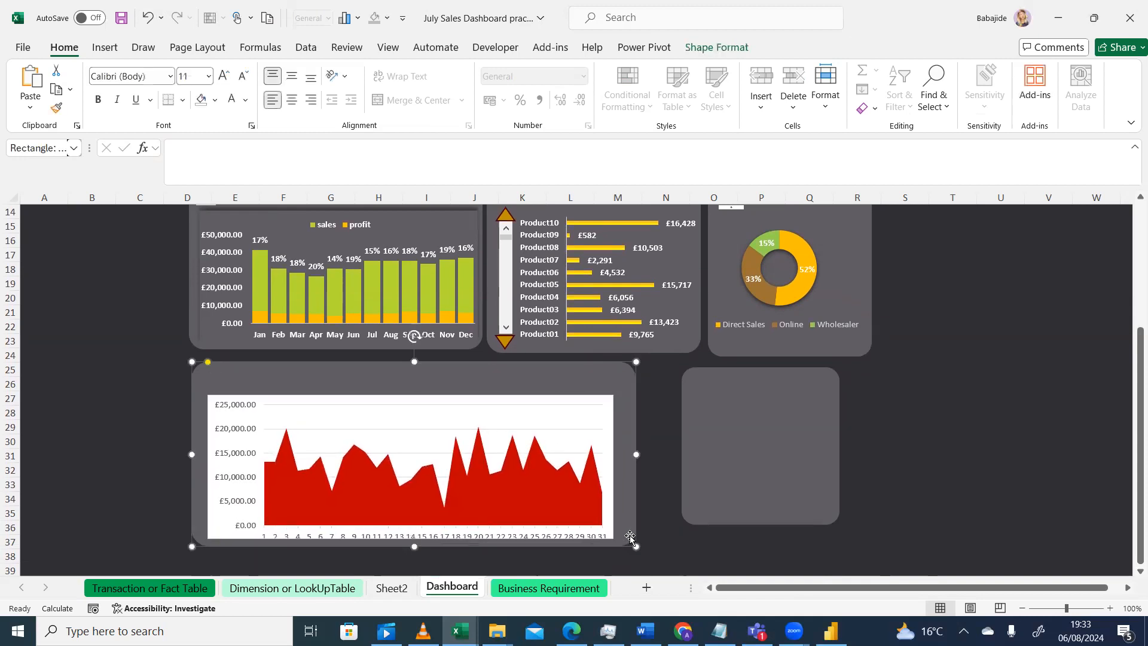
pyautogui.moveTo(637, 548); pyautogui.dragTo(640, 555)
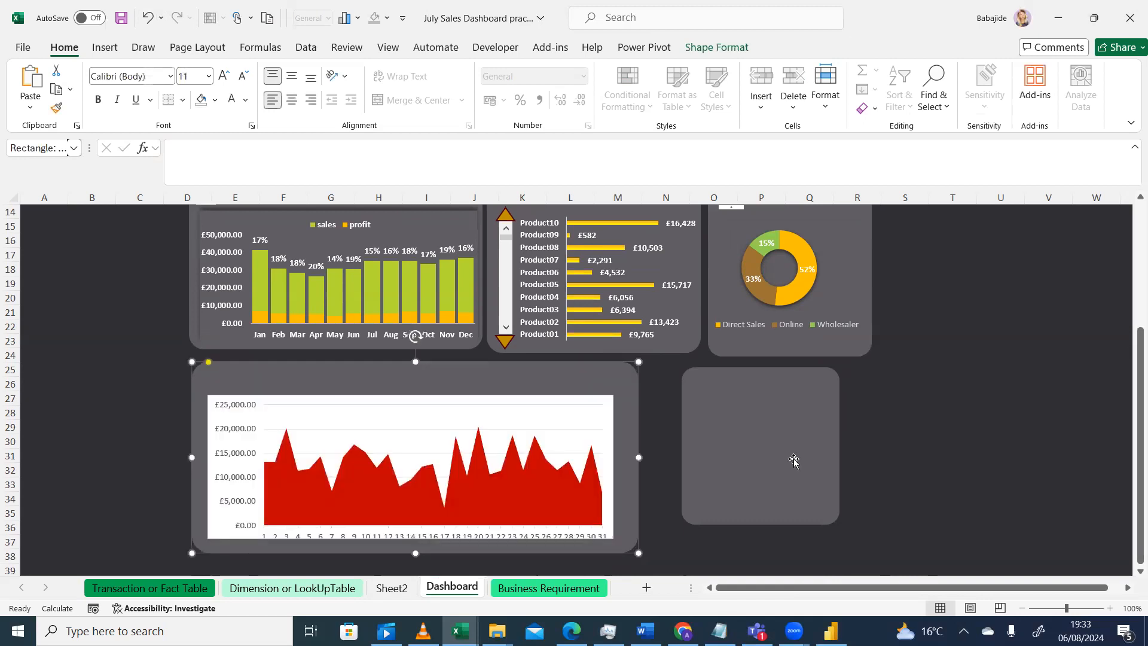
pyautogui.click(584, 495)
pyautogui.moveTo(613, 536); pyautogui.dragTo(613, 543)
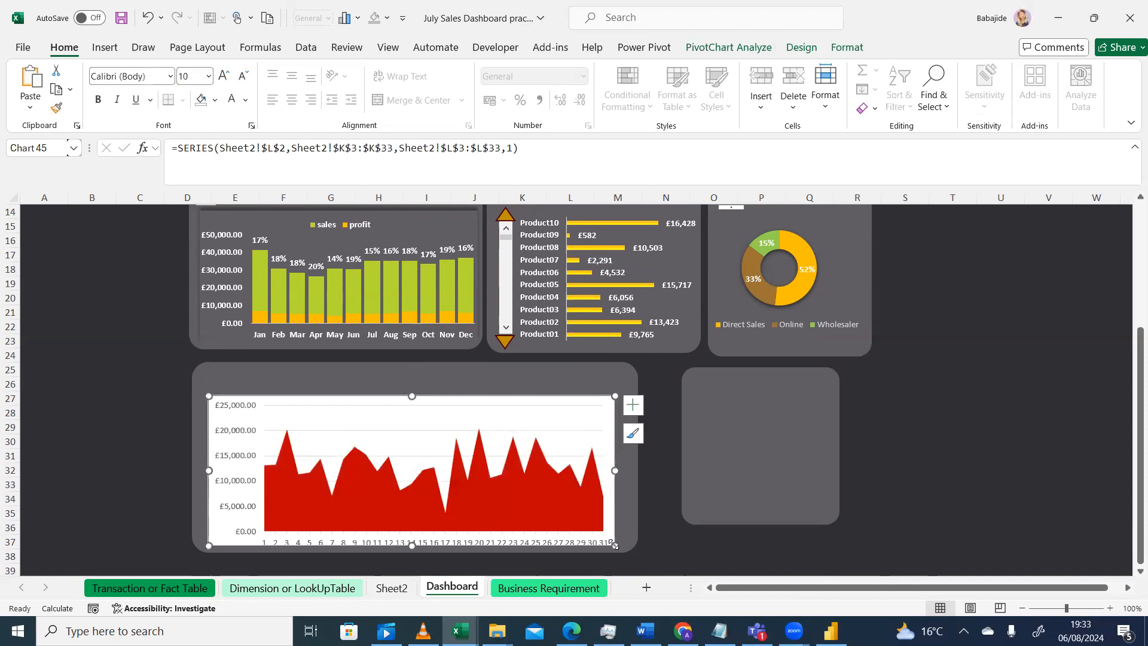
pyautogui.click(565, 509)
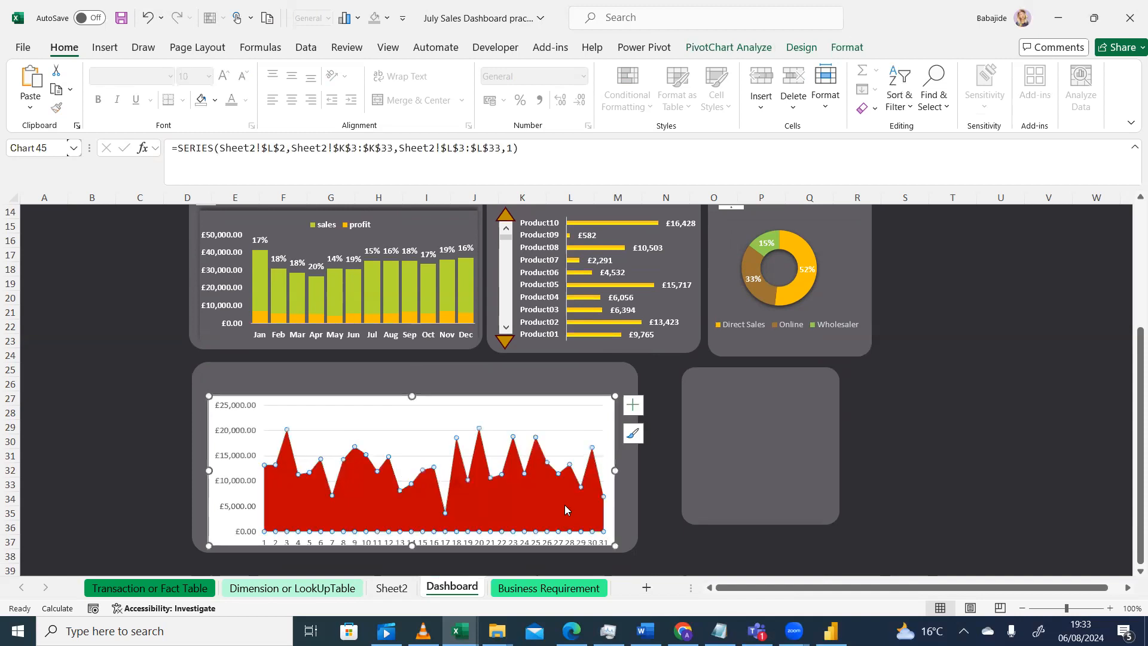
pyautogui.click(506, 409)
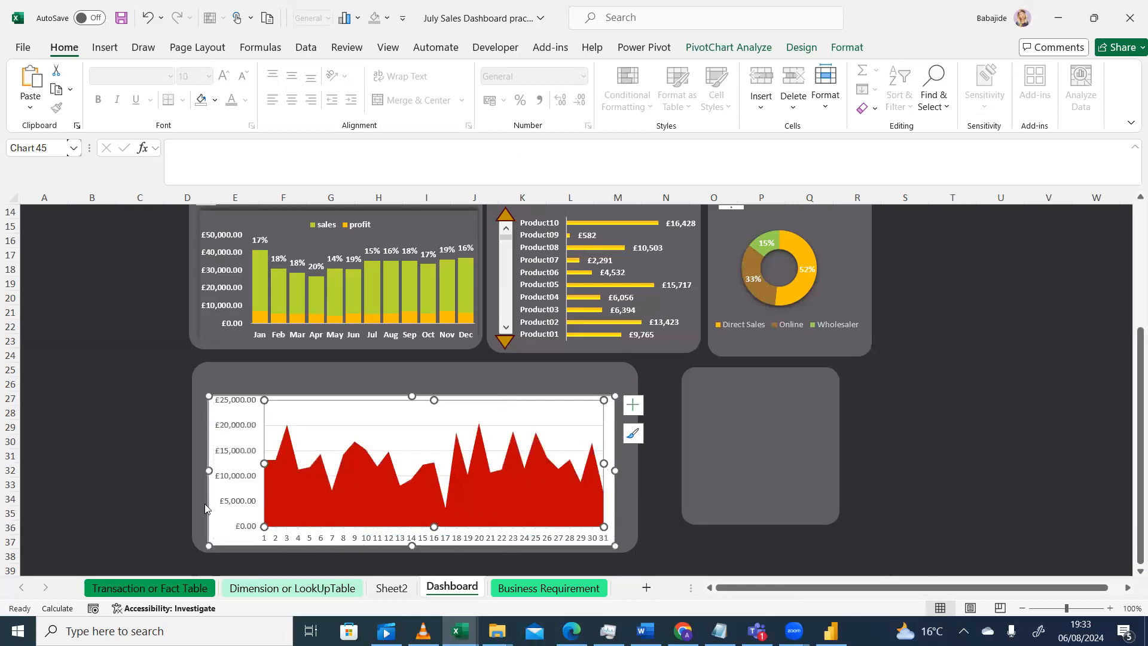
pyautogui.click(80, 471)
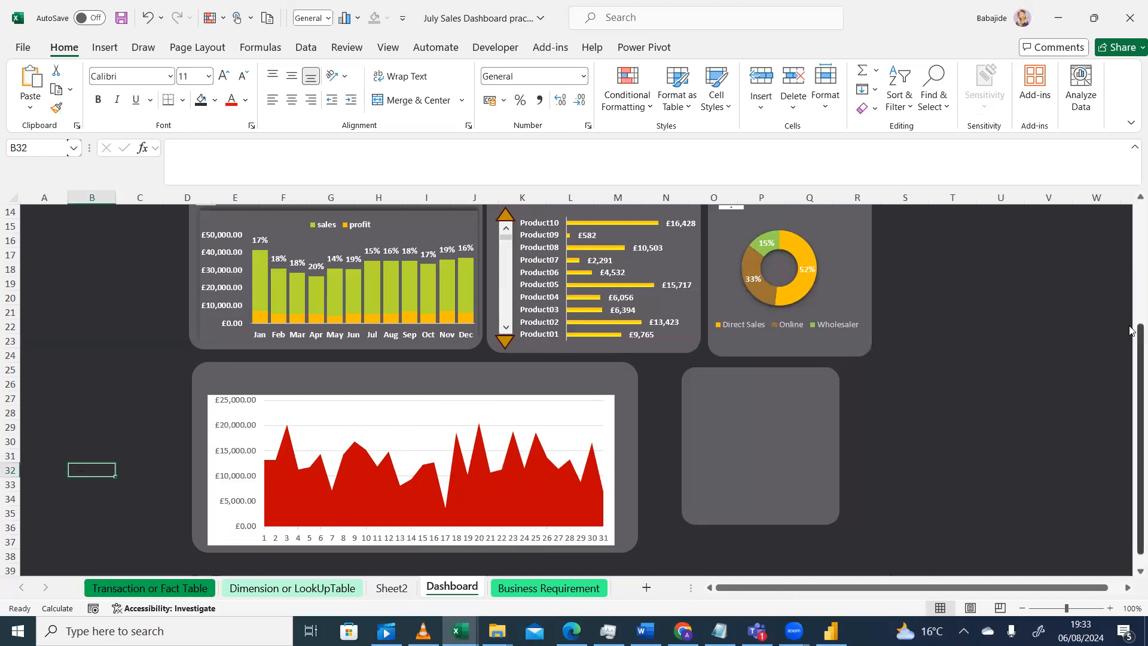
pyautogui.moveTo(1130, 333); pyautogui.dragTo(1130, 223)
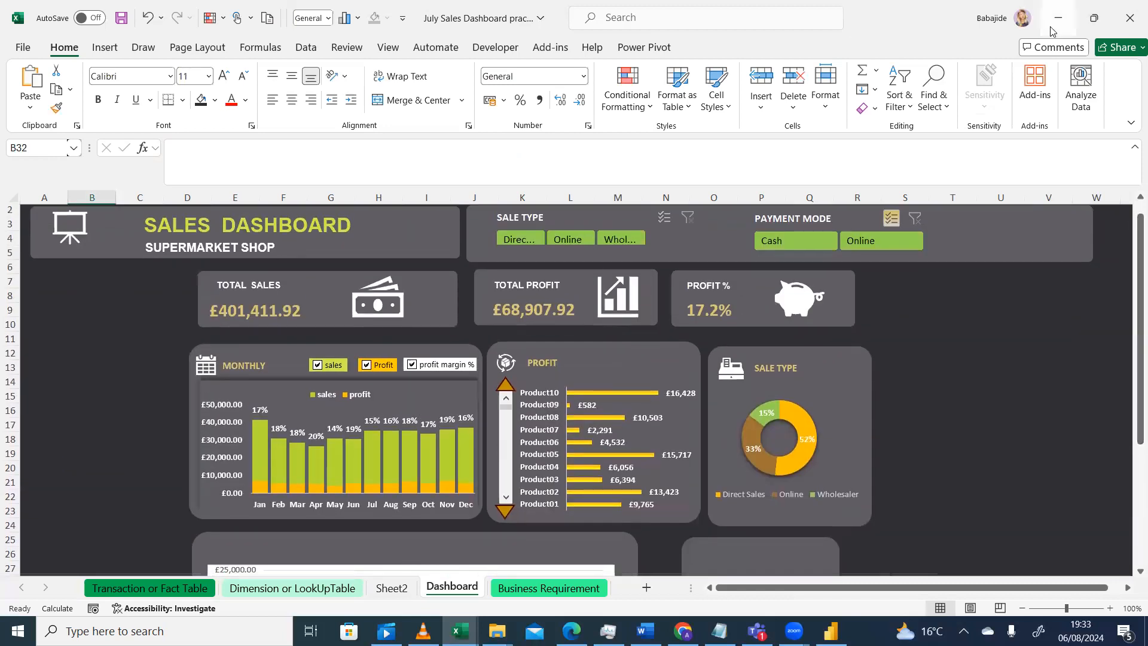
pyautogui.click(1131, 123)
pyautogui.click(1058, 161)
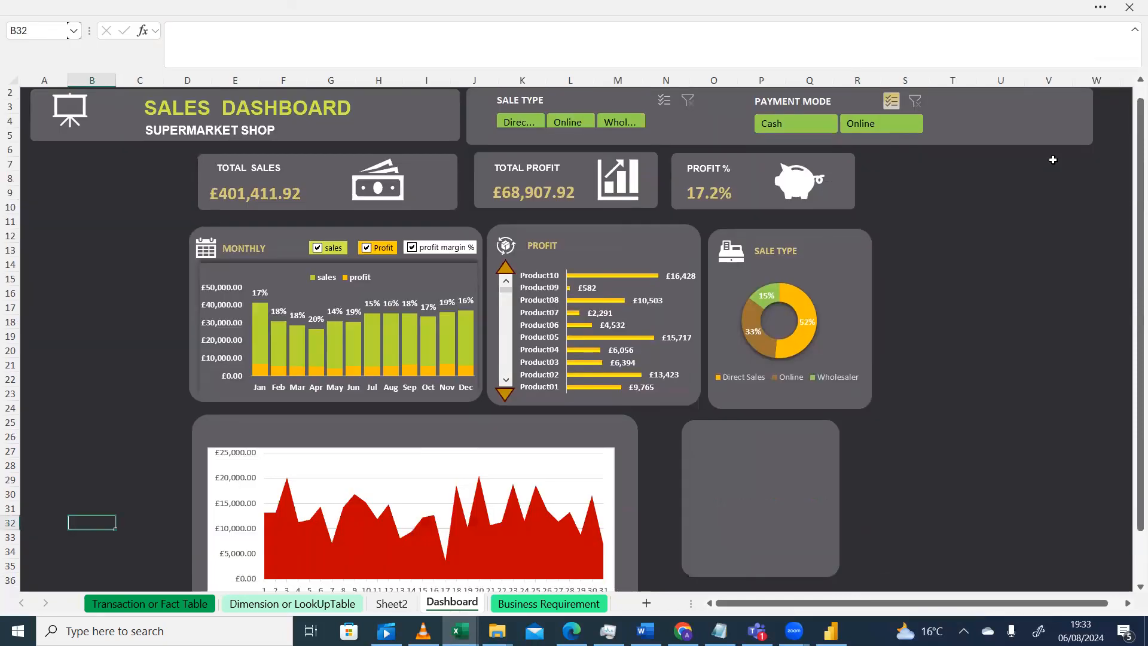
pyautogui.moveTo(1133, 285); pyautogui.dragTo(1130, 250)
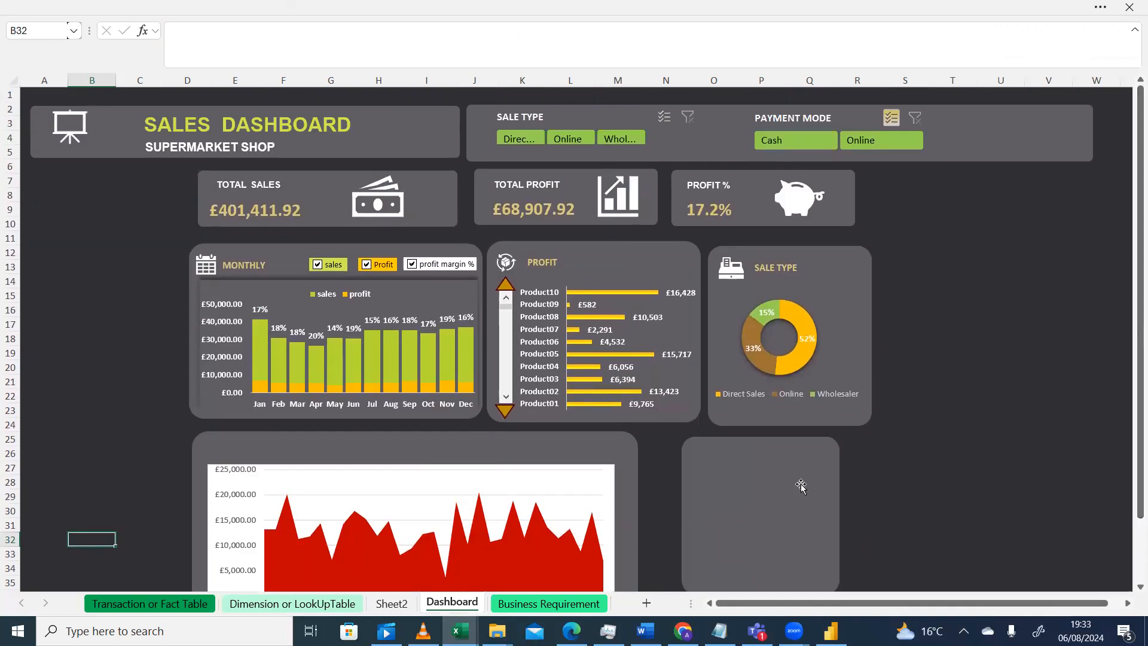
# Nudge the lower-right, monthly, profit and lower-left panels into closer alignment with each other
pyautogui.moveTo(798, 481); pyautogui.dragTo(814, 471)
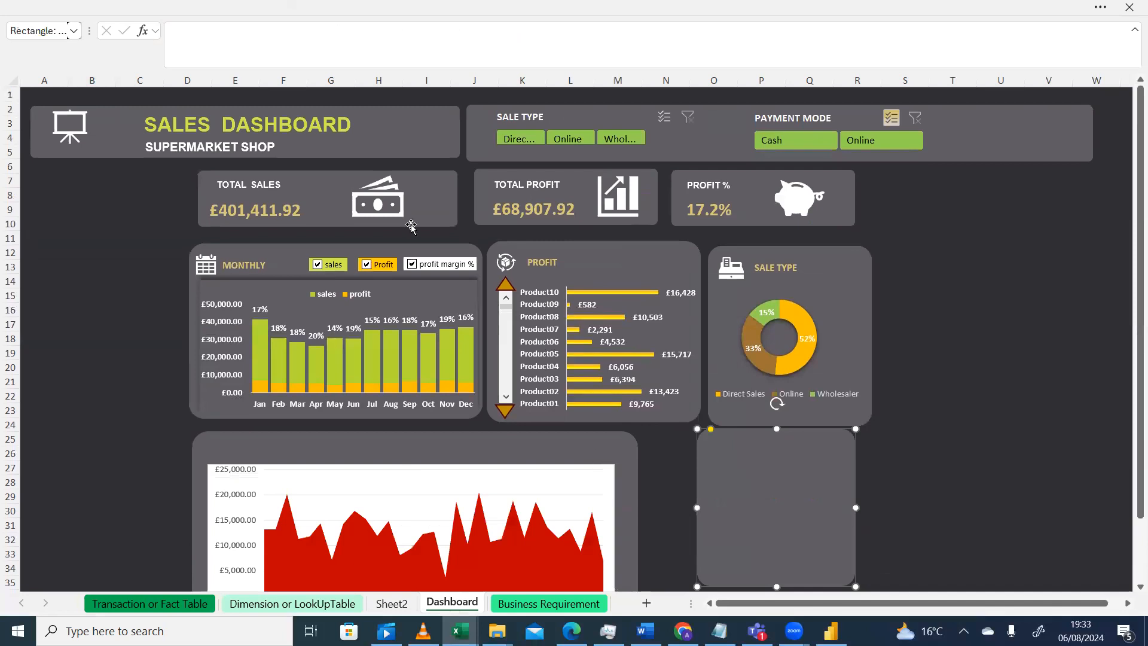
pyautogui.moveTo(226, 251); pyautogui.dragTo(228, 244)
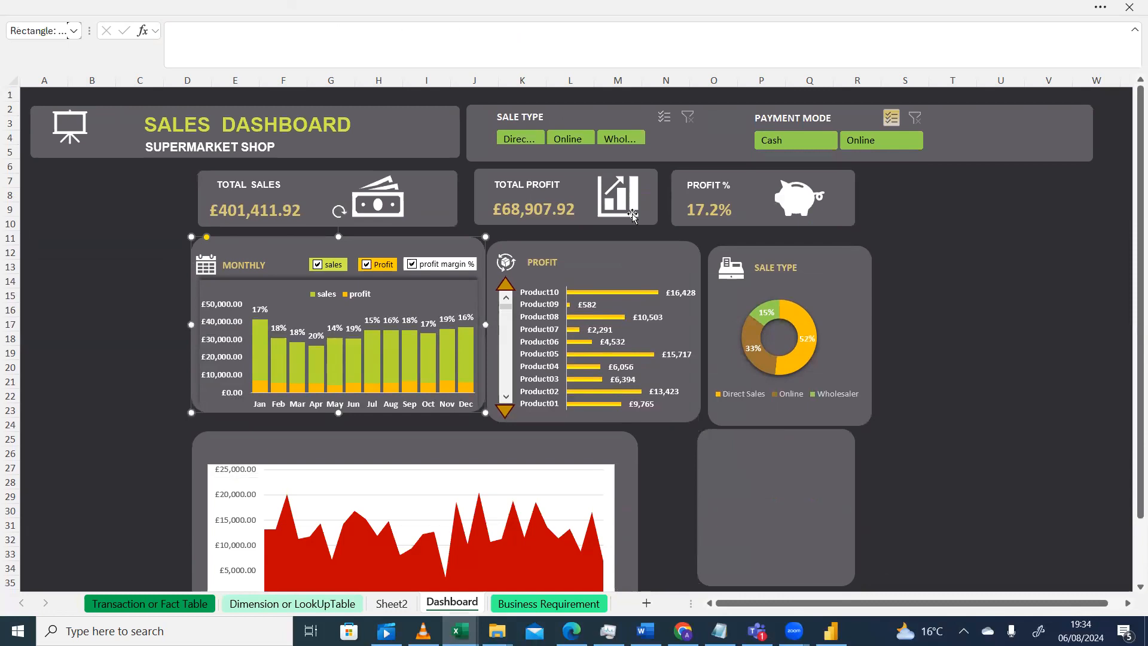
pyautogui.moveTo(645, 243); pyautogui.dragTo(646, 240)
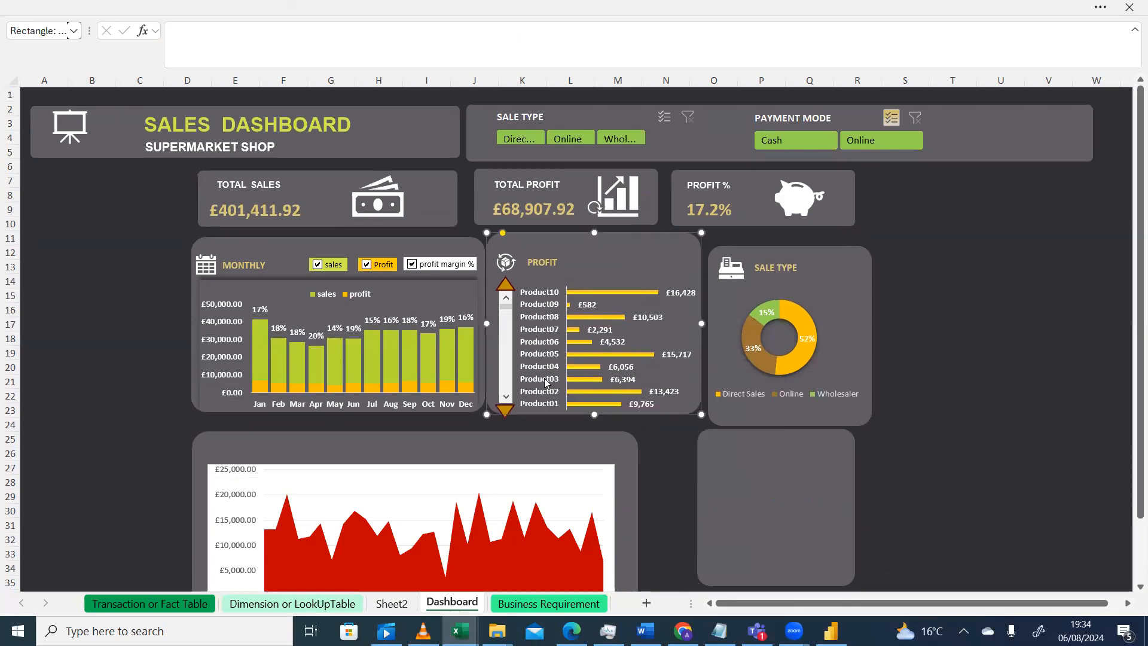
pyautogui.moveTo(525, 442); pyautogui.dragTo(525, 431)
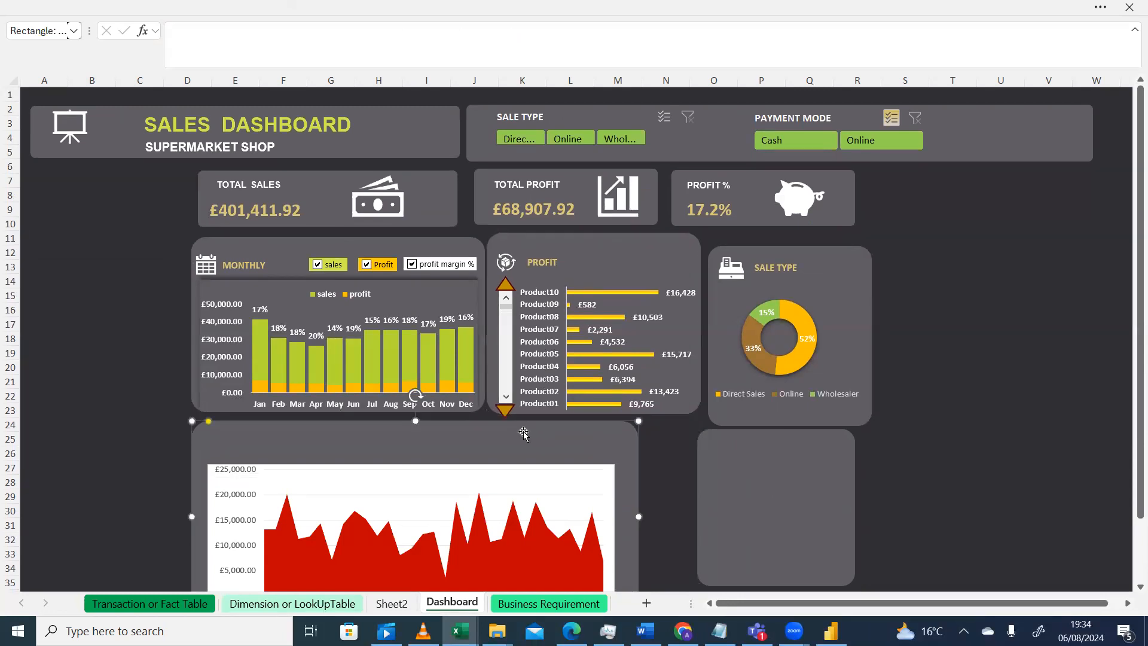
# Move the area chart up and shorten its background panel from the bottom edge
pyautogui.click(502, 482)
pyautogui.moveTo(586, 470); pyautogui.dragTo(586, 449)
pyautogui.moveTo(1130, 474); pyautogui.dragTo(1131, 349)
pyautogui.moveTo(1130, 472)
pyautogui.mouseDown()
pyautogui.moveTo(1130, 481)
pyautogui.moveTo(1131, 458)
pyautogui.mouseUp()
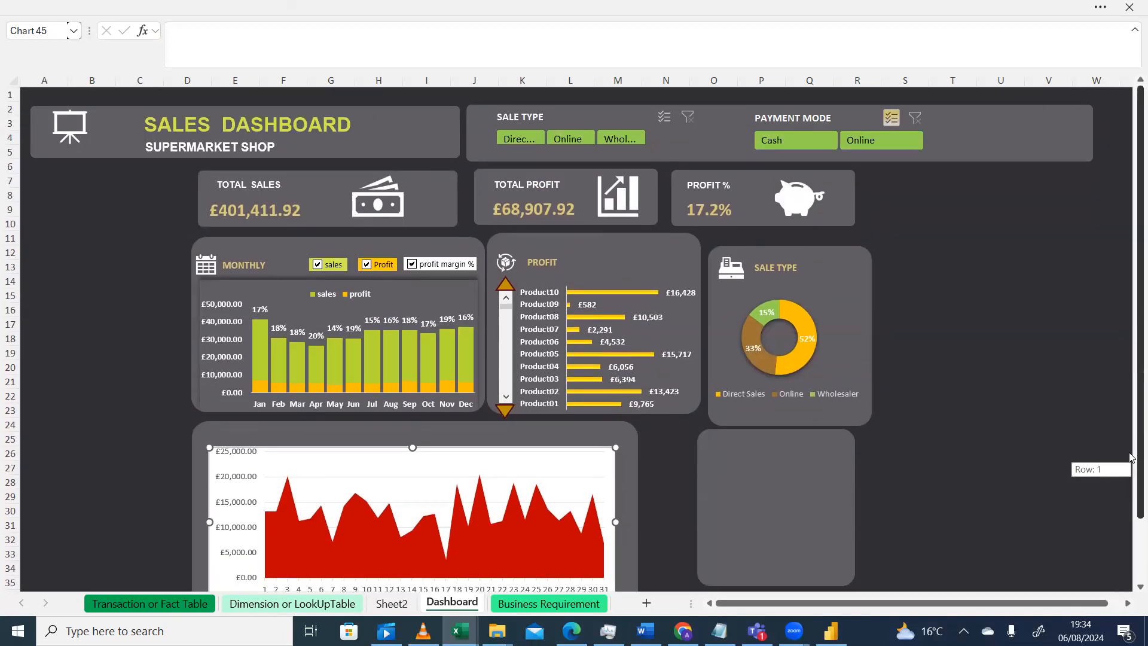
pyautogui.moveTo(1130, 498); pyautogui.dragTo(1131, 531)
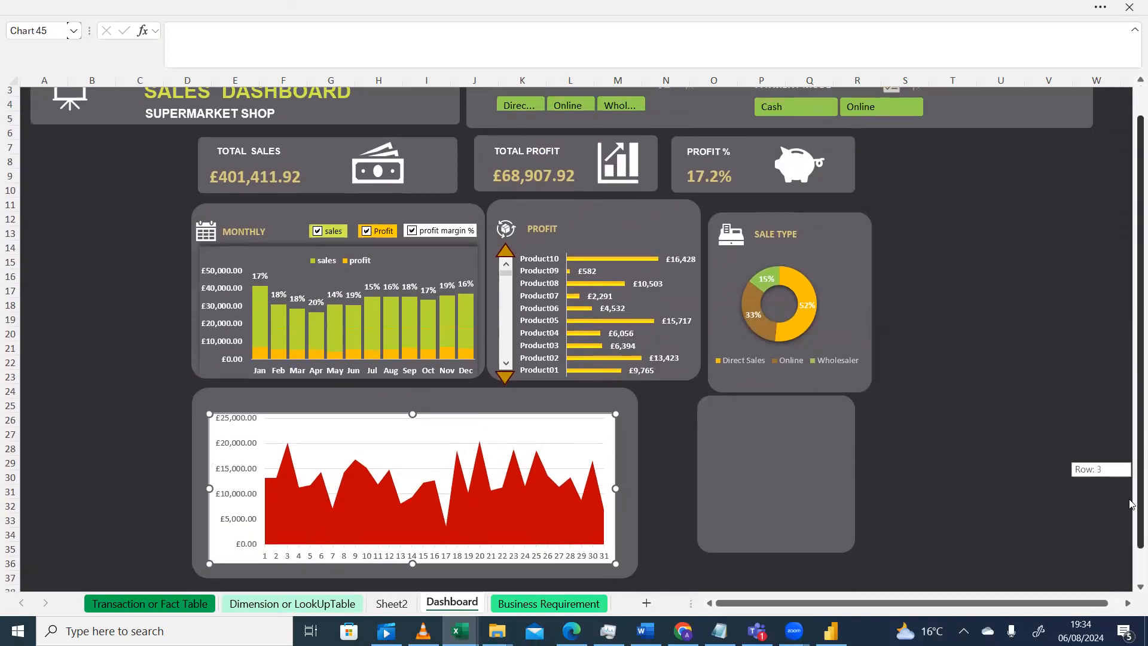
pyautogui.click(630, 557)
pyautogui.moveTo(638, 579); pyautogui.dragTo(638, 547)
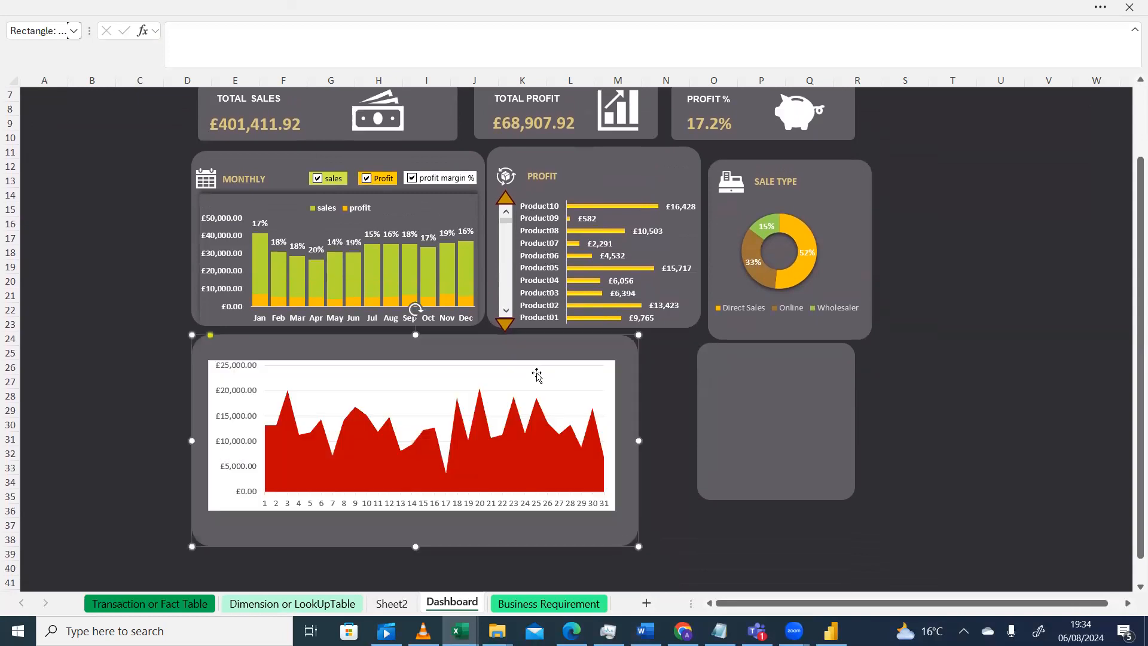
pyautogui.click(537, 374)
pyautogui.moveTo(536, 374); pyautogui.dragTo(534, 375)
pyautogui.click(571, 341)
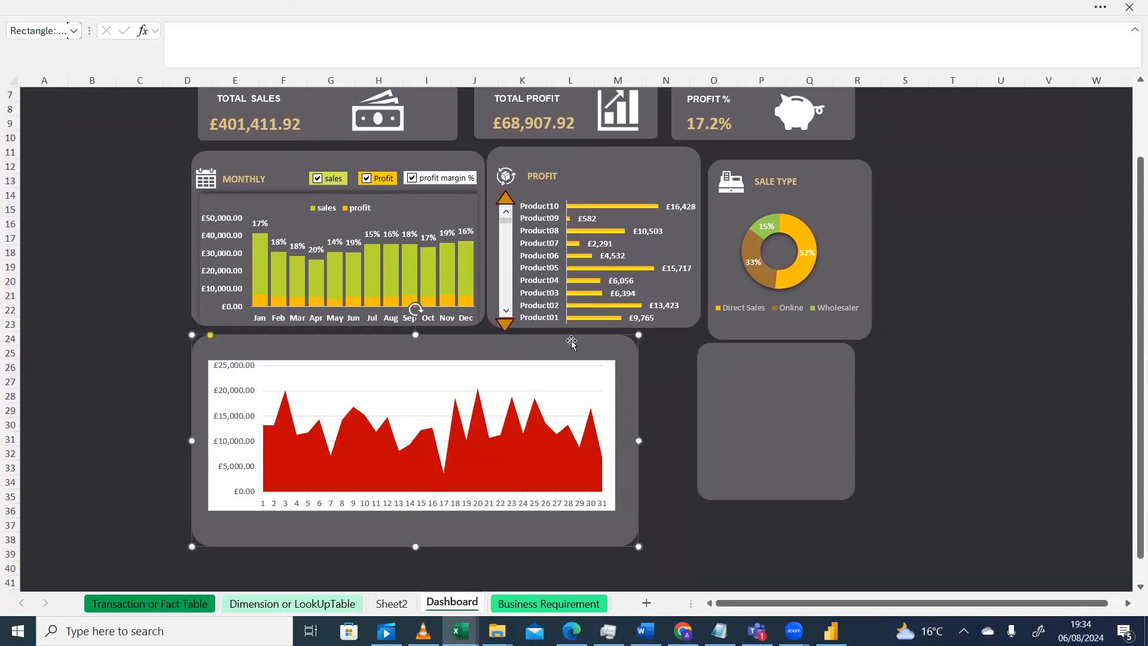
pyautogui.click(1104, 9)
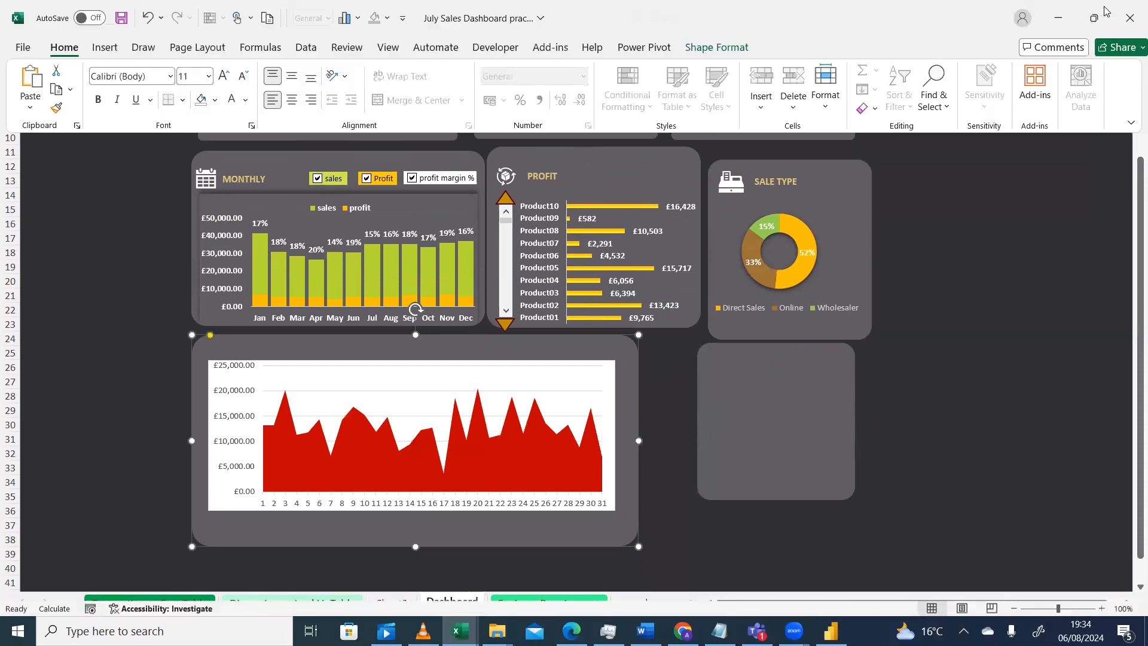
pyautogui.click(1130, 124)
pyautogui.click(1040, 210)
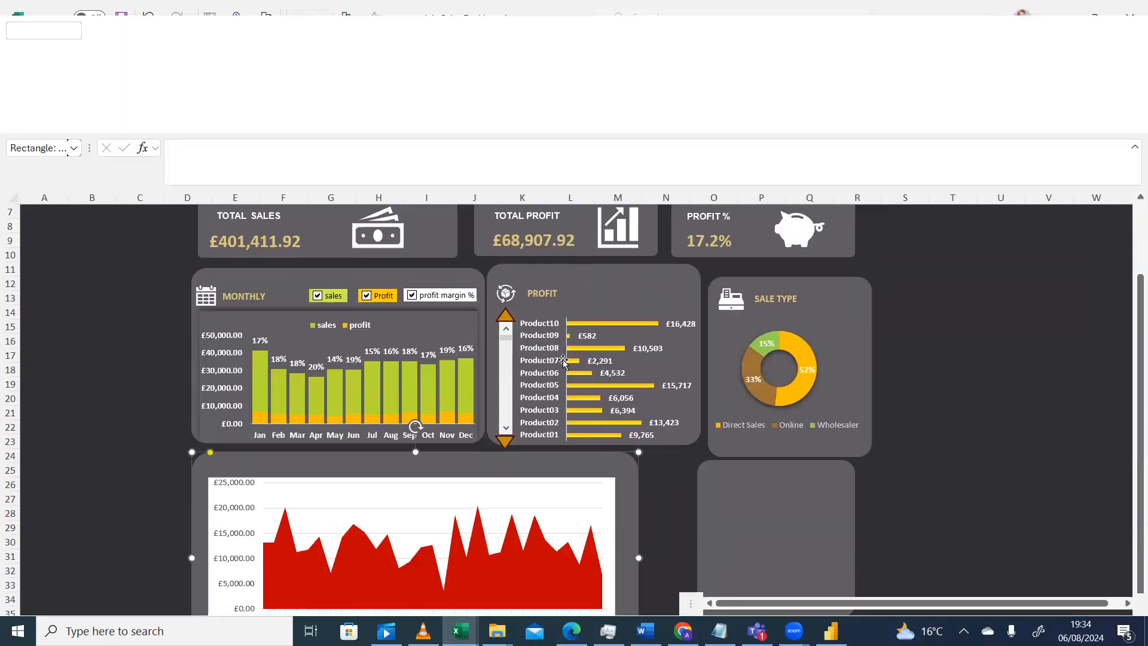
pyautogui.moveTo(1130, 382); pyautogui.dragTo(1131, 506)
# Shrink the area chart's plot area from the top and remove its gridlines
pyautogui.click(557, 358)
pyautogui.click(581, 347)
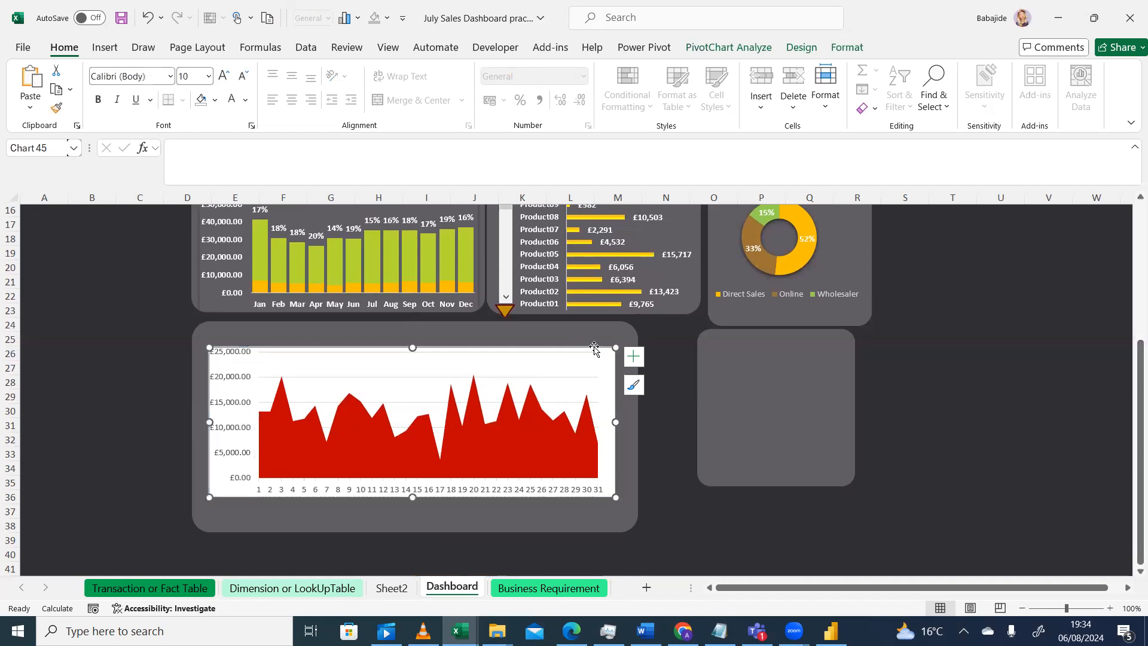
pyautogui.moveTo(598, 350); pyautogui.dragTo(596, 366)
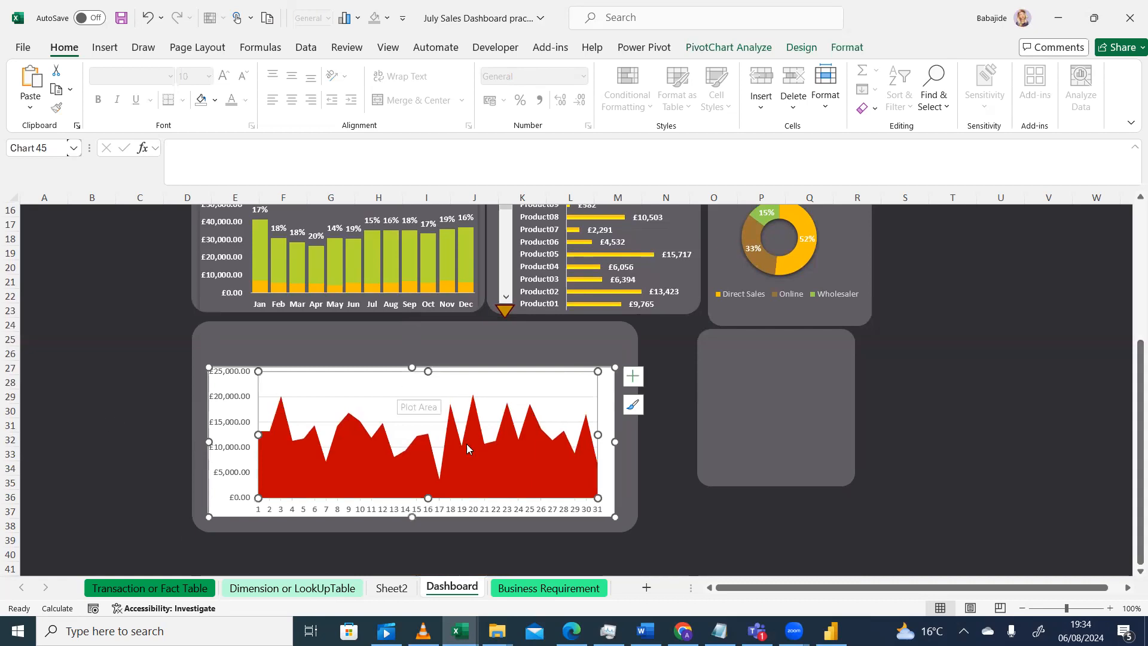
pyautogui.click(633, 378)
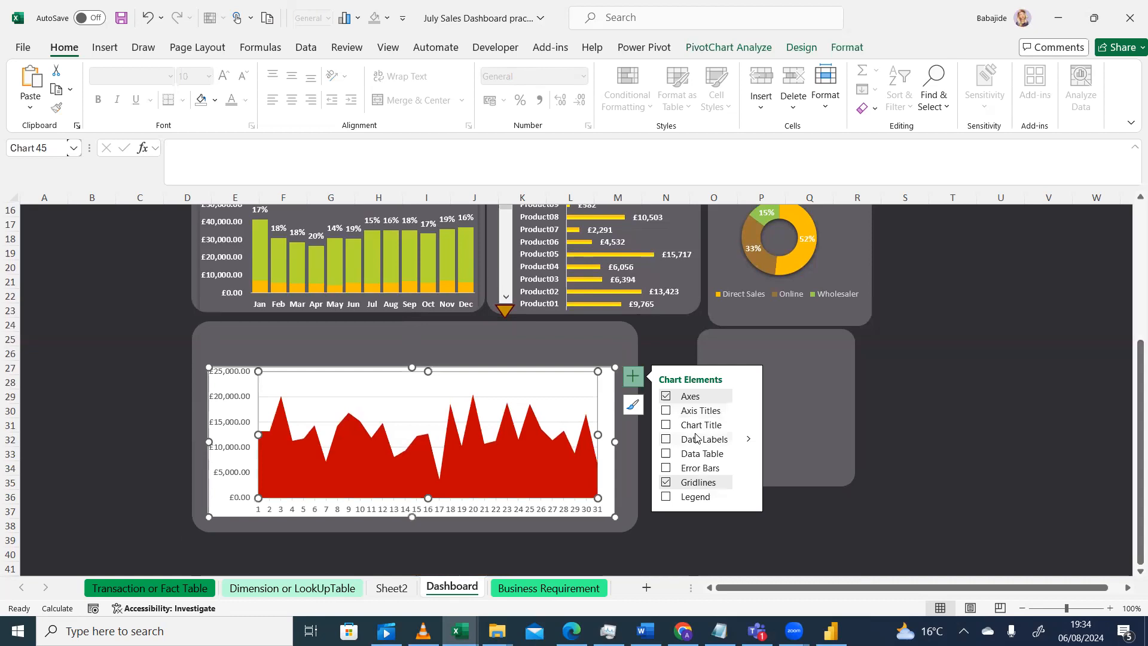
pyautogui.click(665, 482)
pyautogui.click(93, 440)
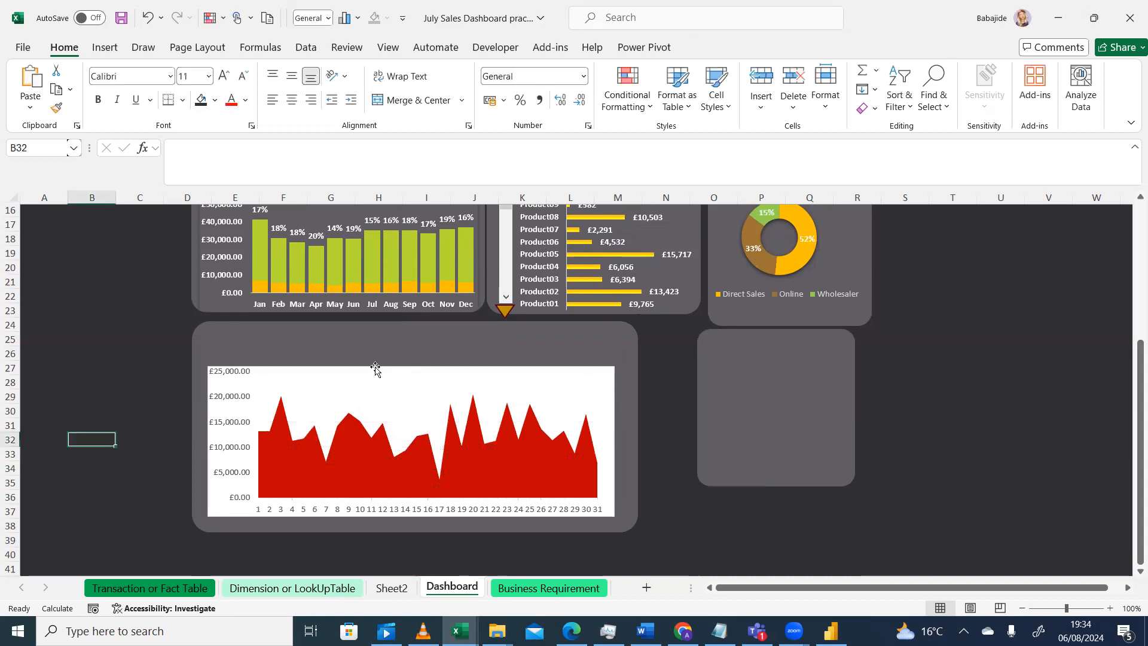
# Set the area chart's chart area fill to No Fill
pyautogui.click(598, 380)
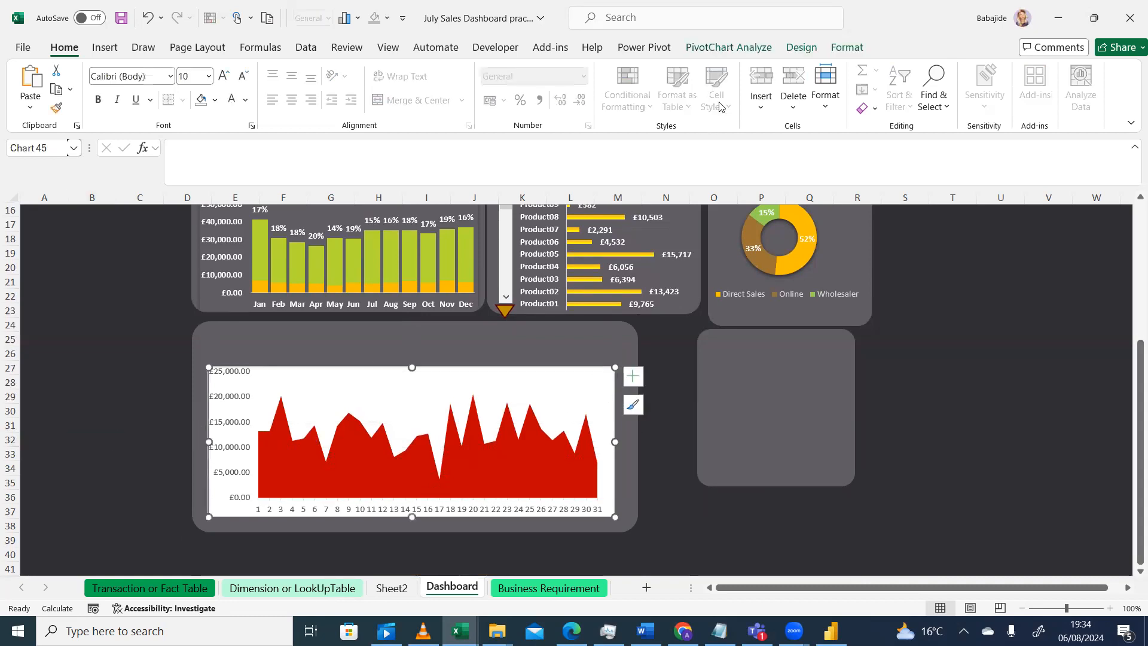
pyautogui.click(849, 49)
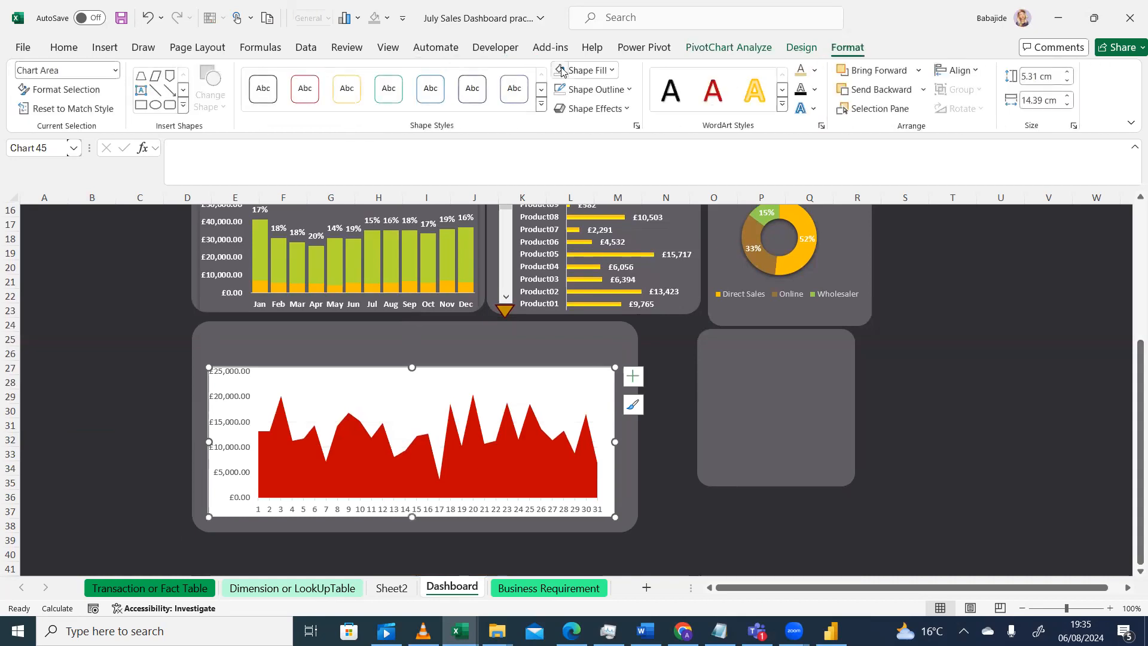
pyautogui.click(611, 70)
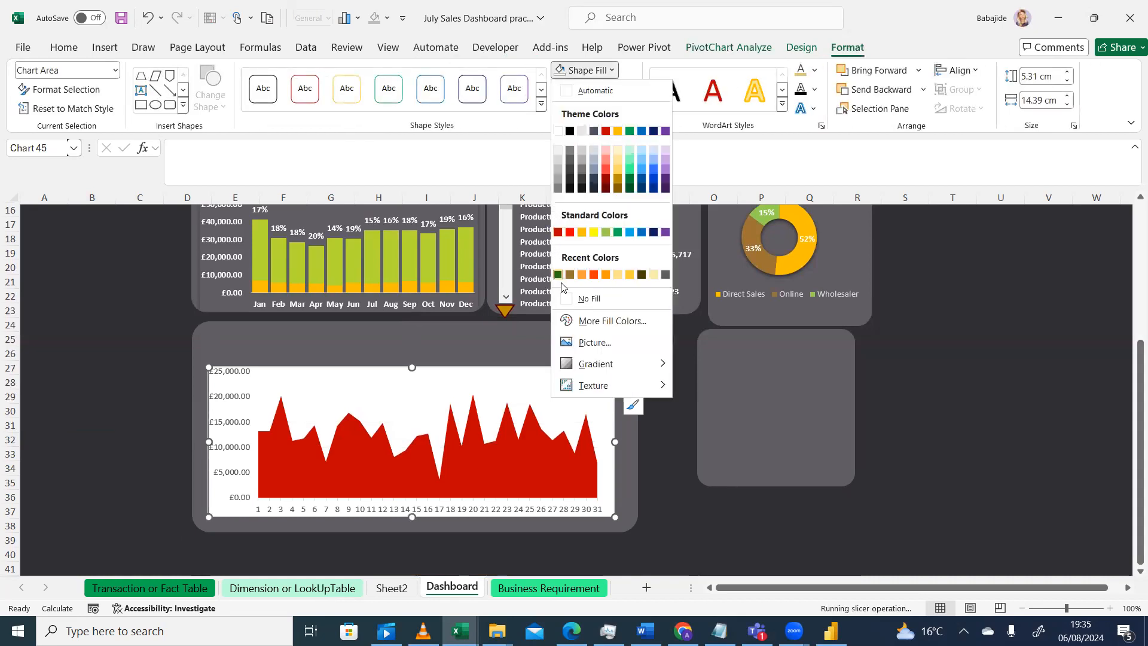
pyautogui.click(569, 304)
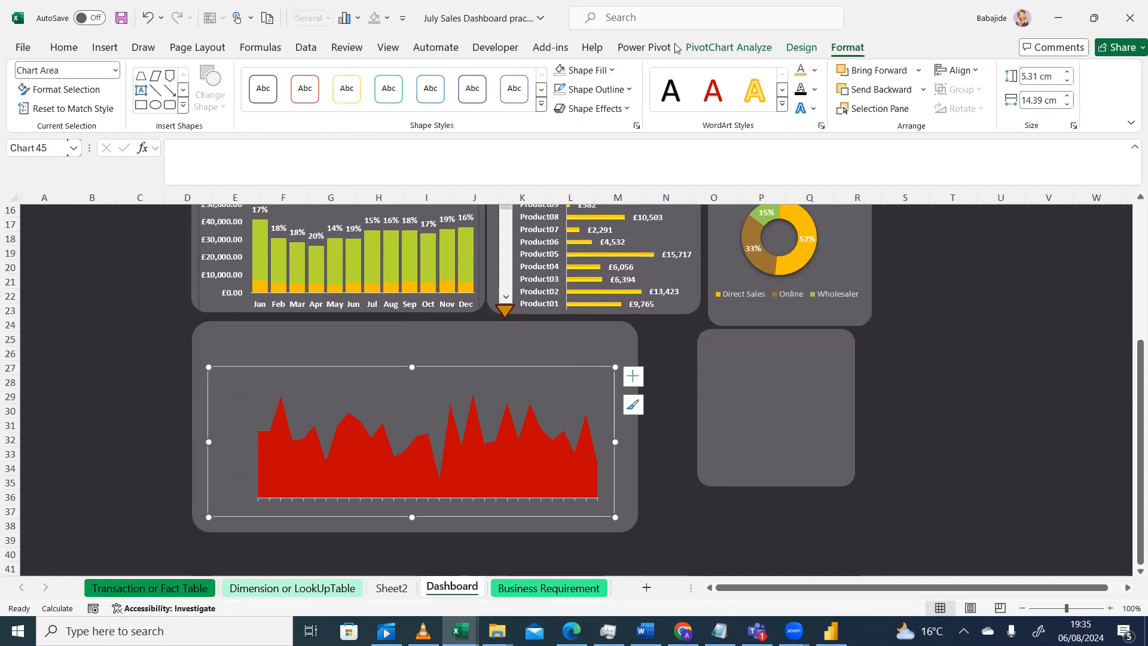
# Remove the outline from the daily area chart's chart area
pyautogui.click(630, 91)
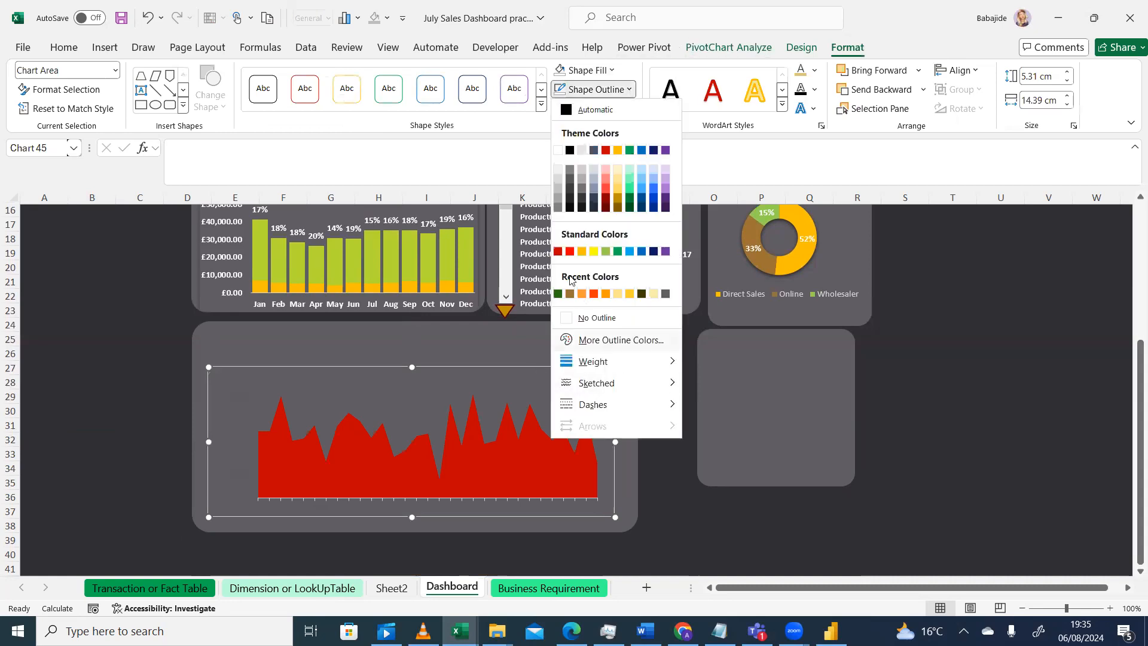
pyautogui.click(574, 317)
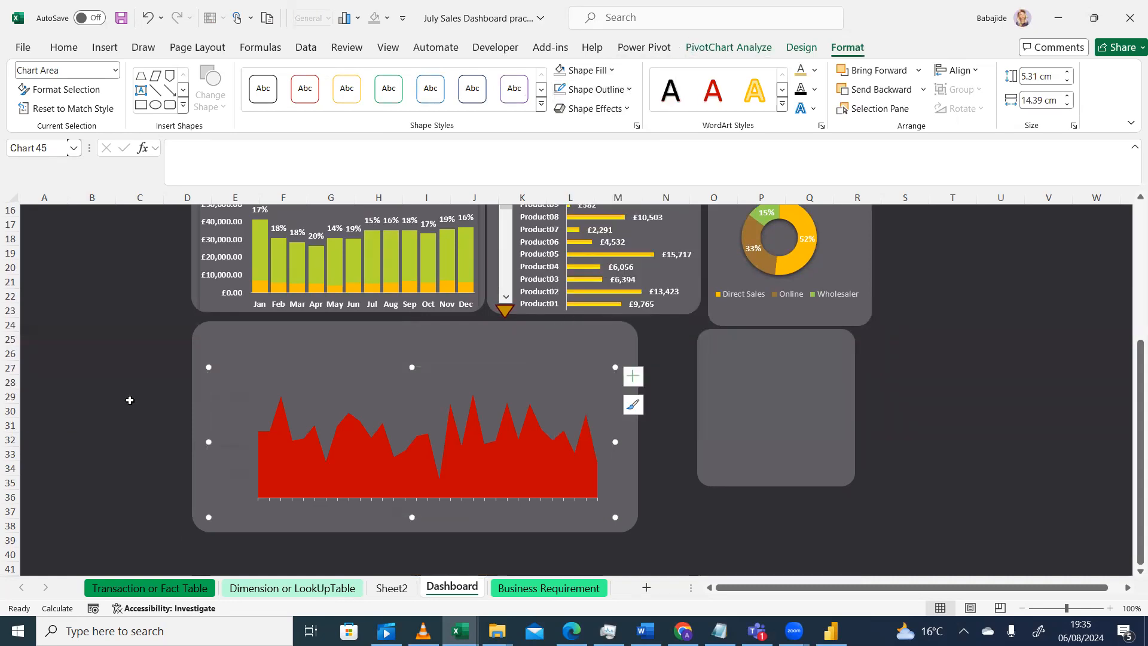
pyautogui.click(105, 397)
# Set the area chart's vertical axis labels to a white font colour
pyautogui.click(323, 405)
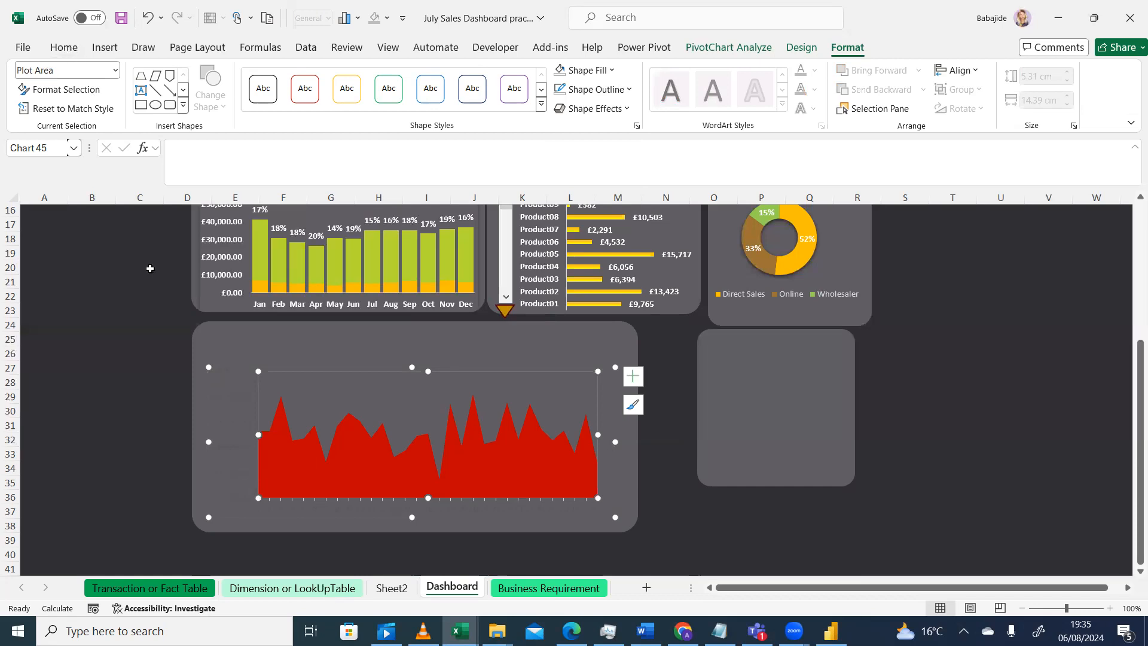
pyautogui.click(222, 393)
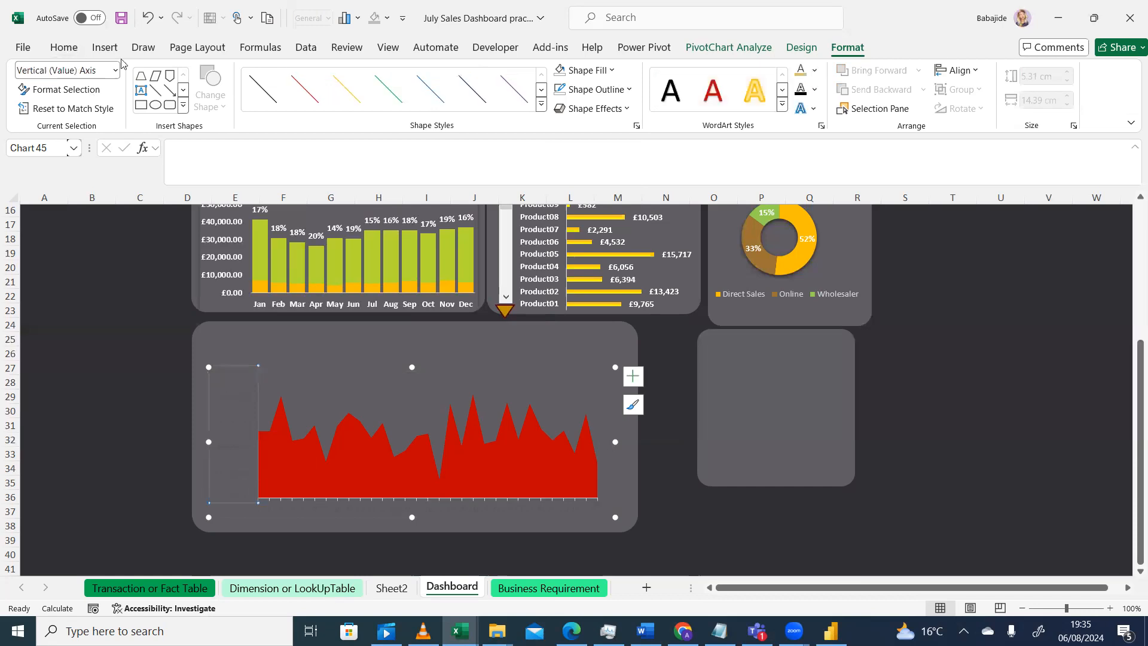
pyautogui.click(64, 47)
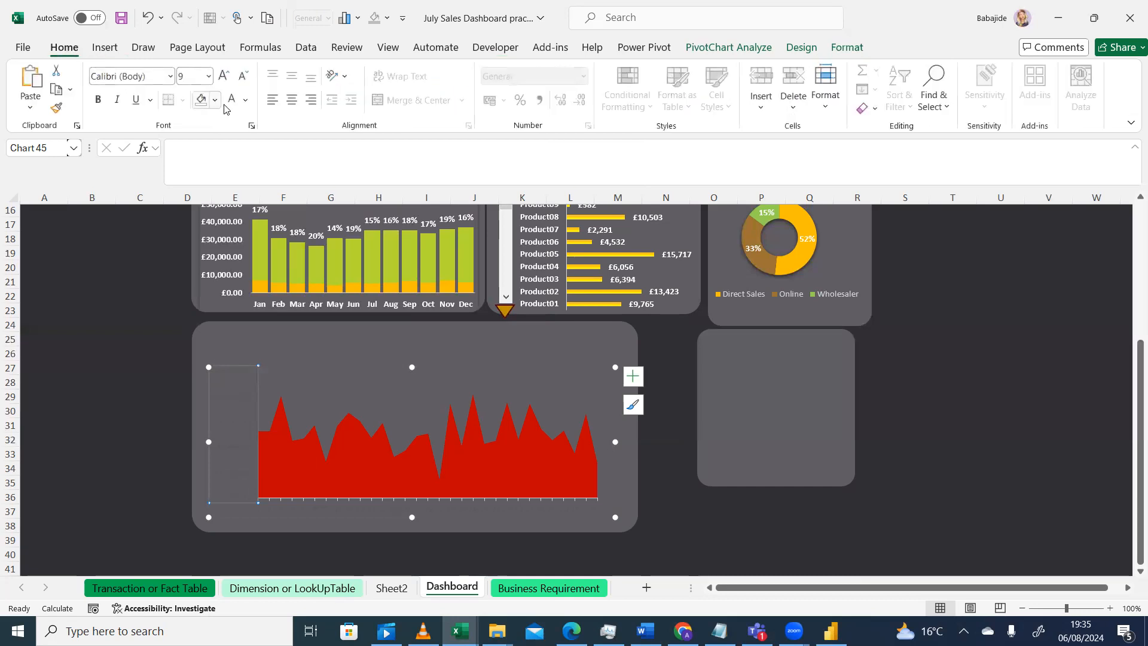
pyautogui.click(245, 101)
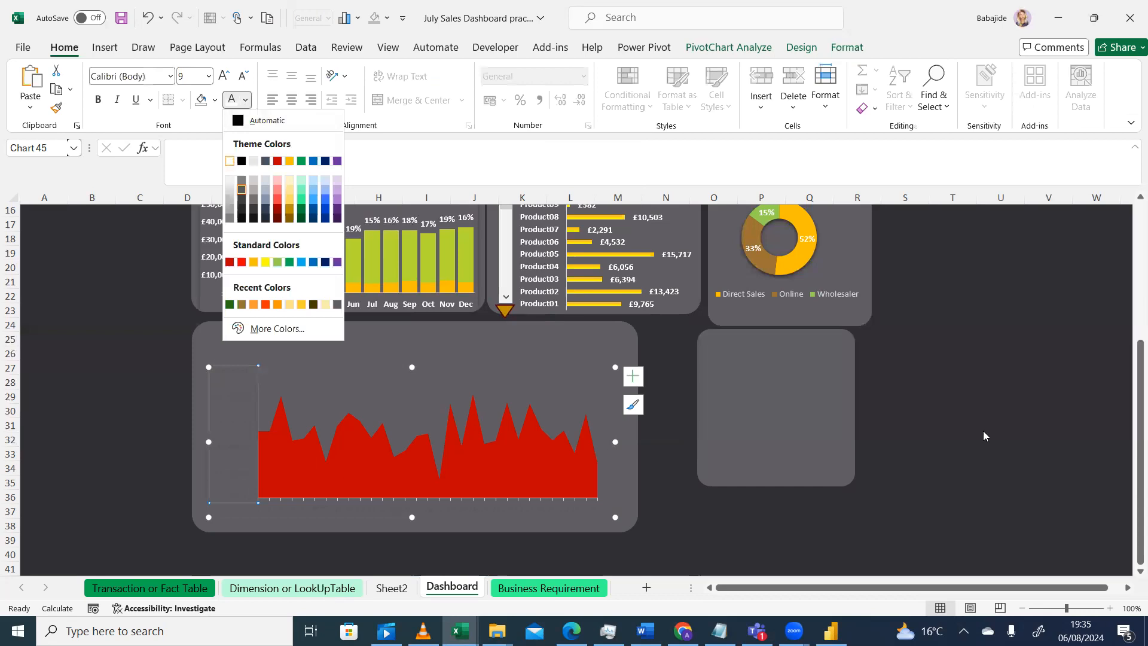
# Make the area chart's horizontal axis day labels white and bold
pyautogui.click(469, 511)
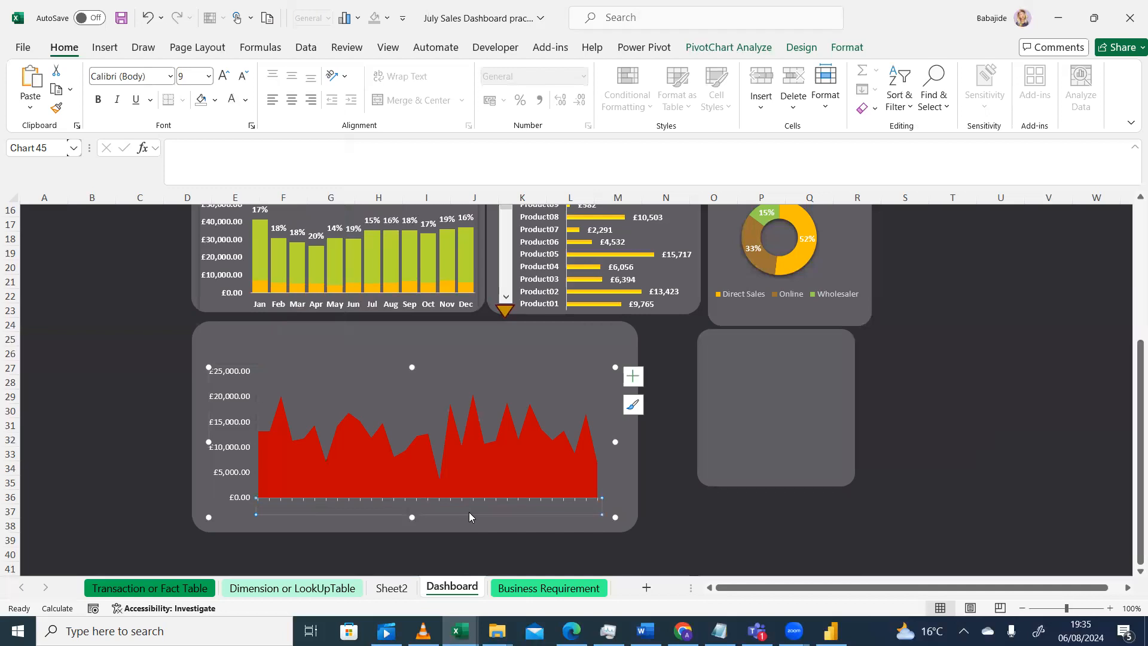
pyautogui.click(245, 105)
pyautogui.click(230, 163)
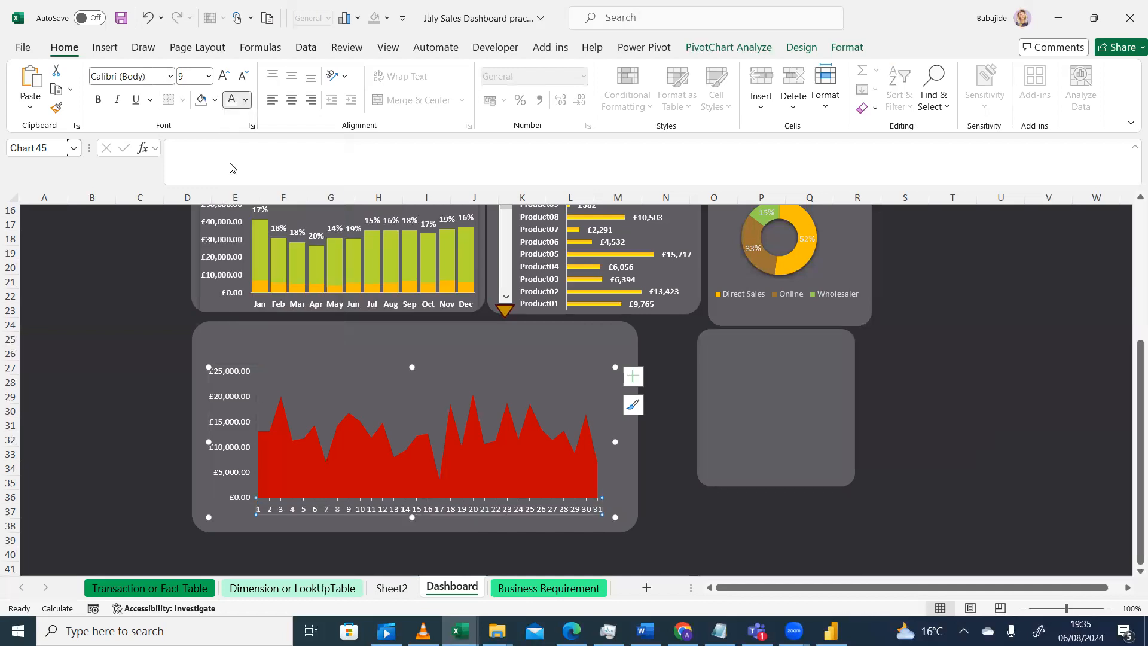
pyautogui.click(98, 100)
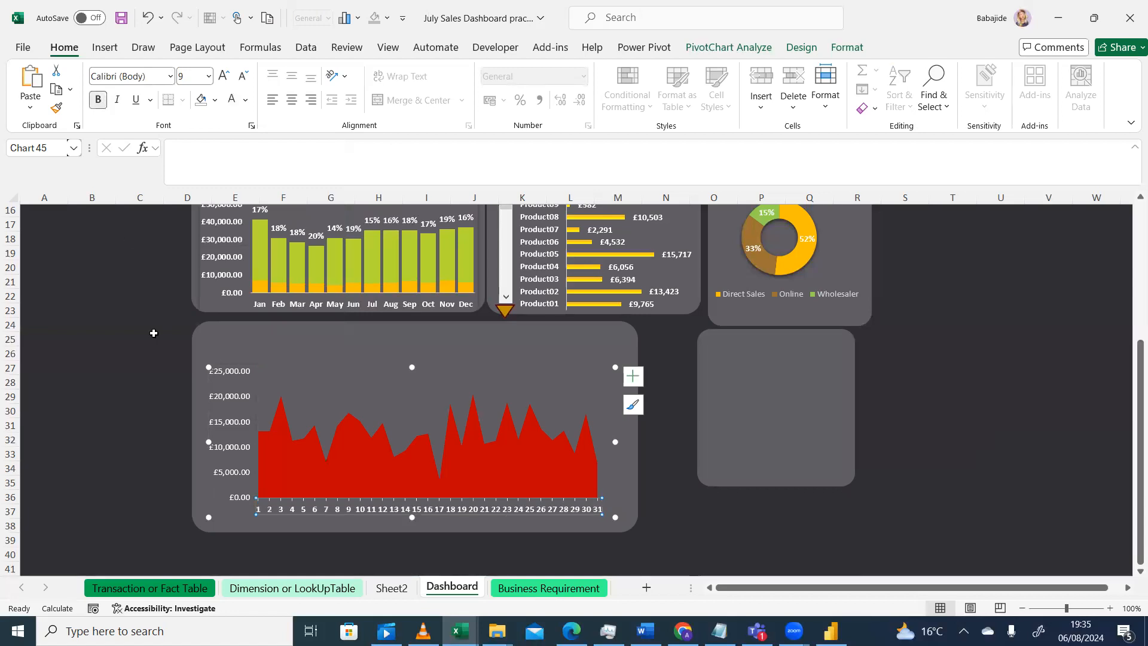
pyautogui.click(228, 404)
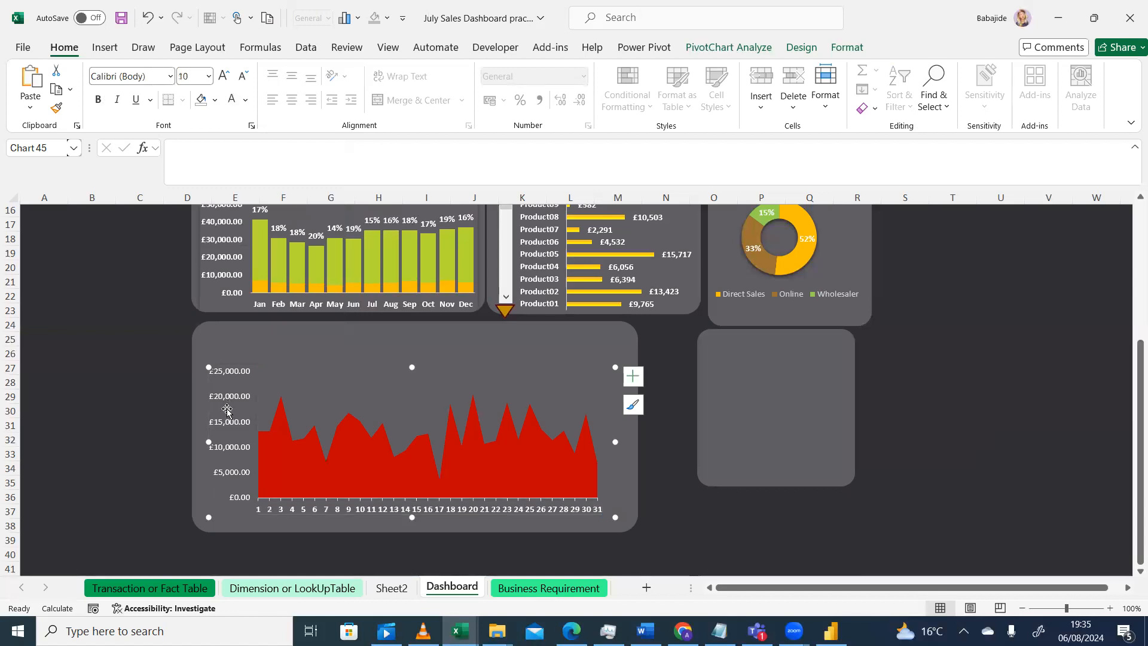
pyautogui.click(15, 627)
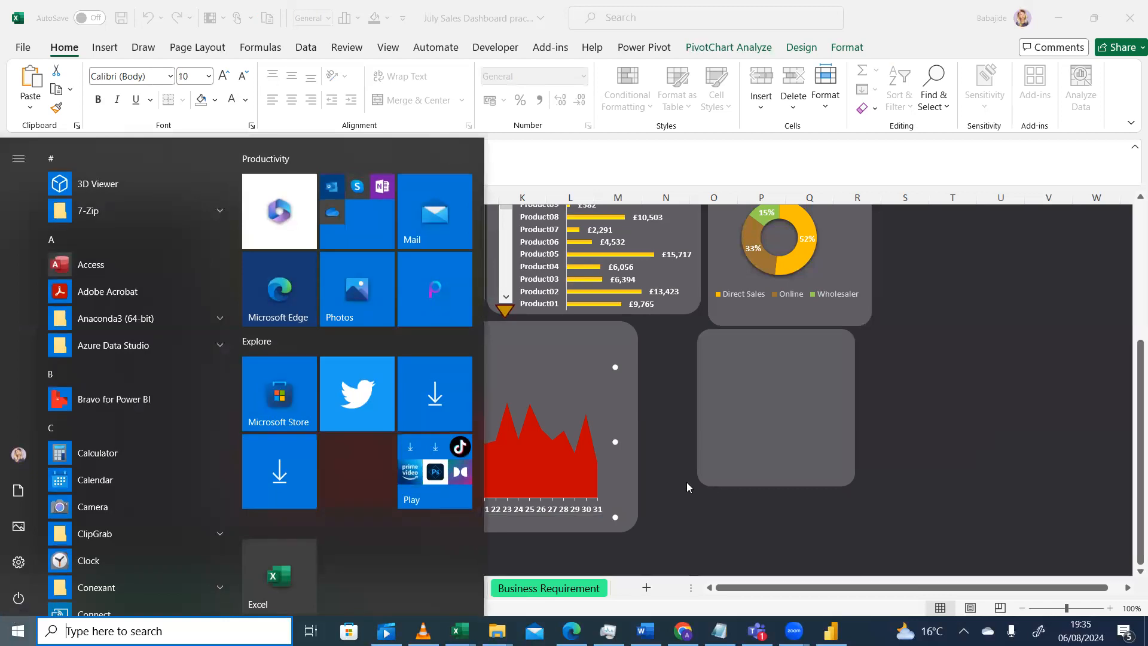
pyautogui.click(690, 505)
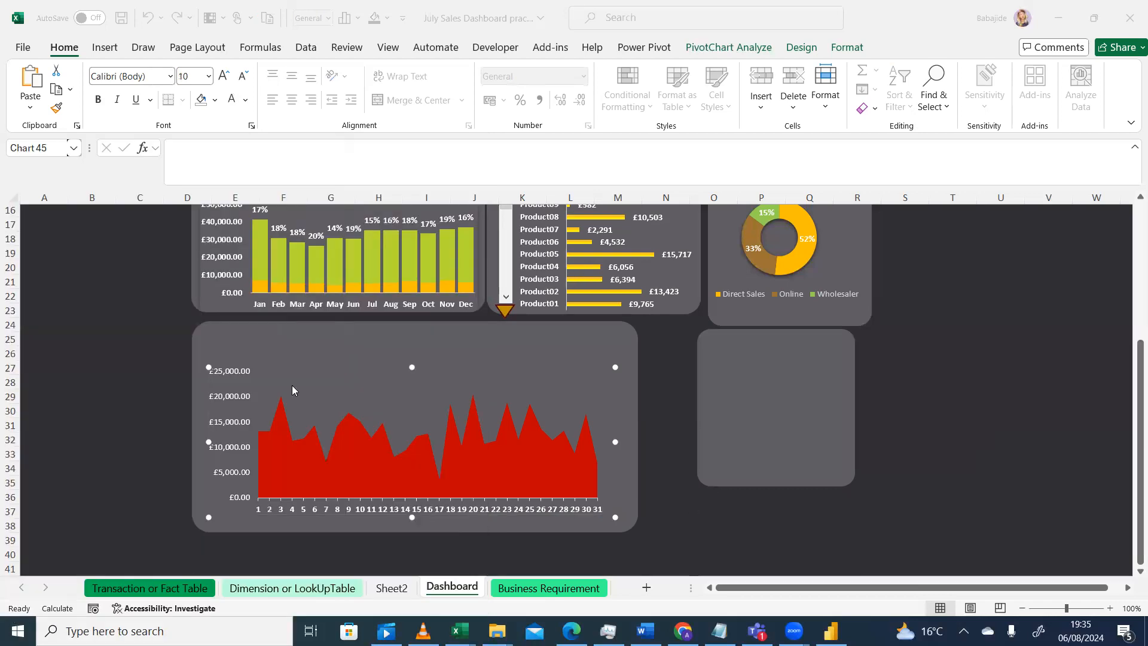
# Make the area chart's vertical axis labels bold
pyautogui.click(237, 398)
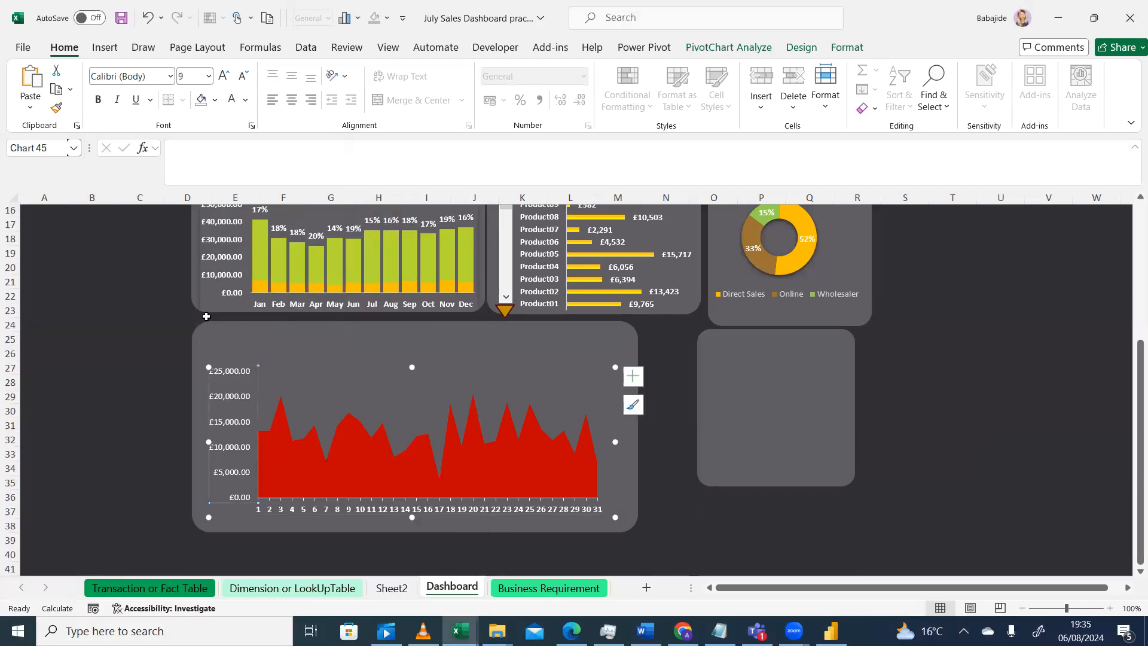
pyautogui.click(98, 99)
pyautogui.click(98, 441)
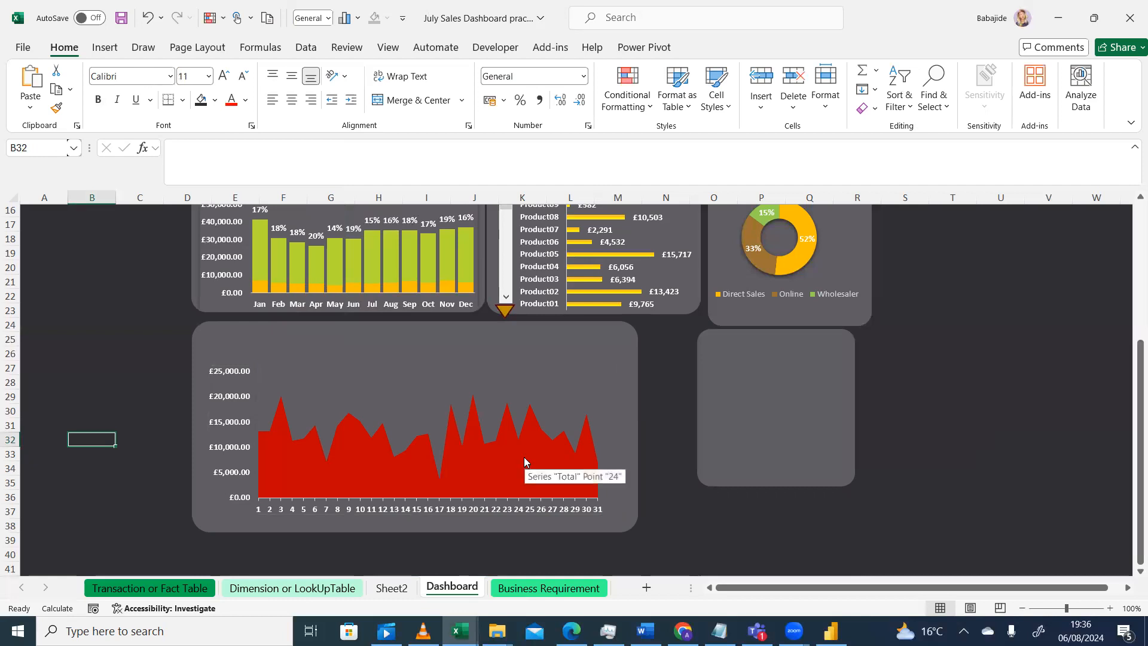
# Compare with the reference dashboard and apply the second chart style to the daily area chart
pyautogui.click(422, 631)
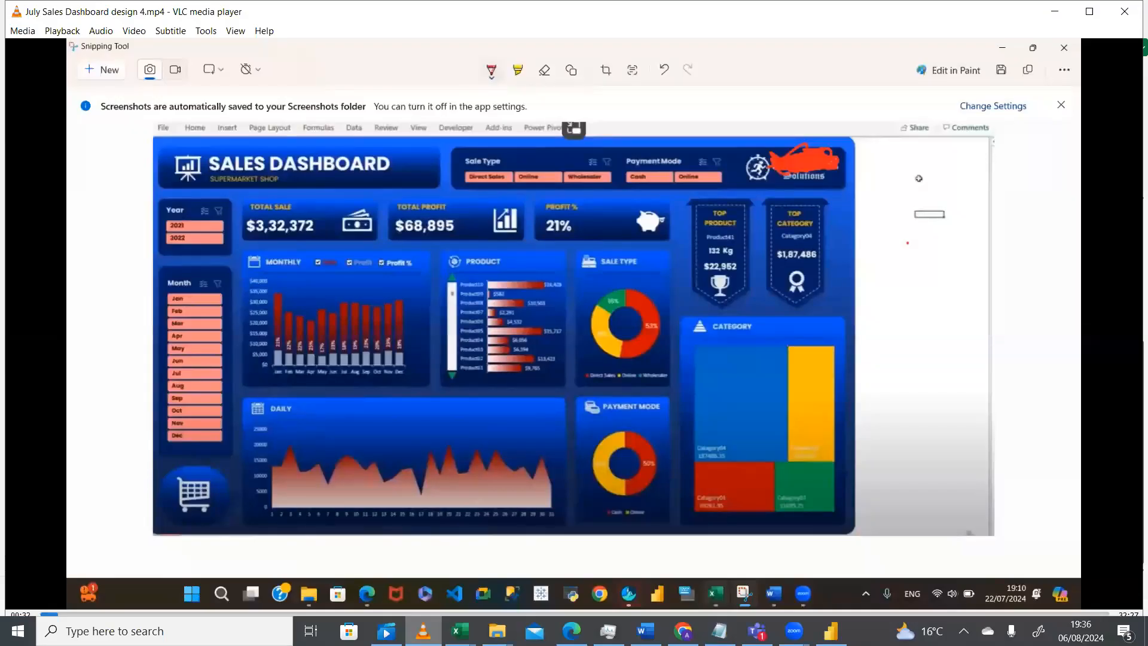
pyautogui.click(423, 631)
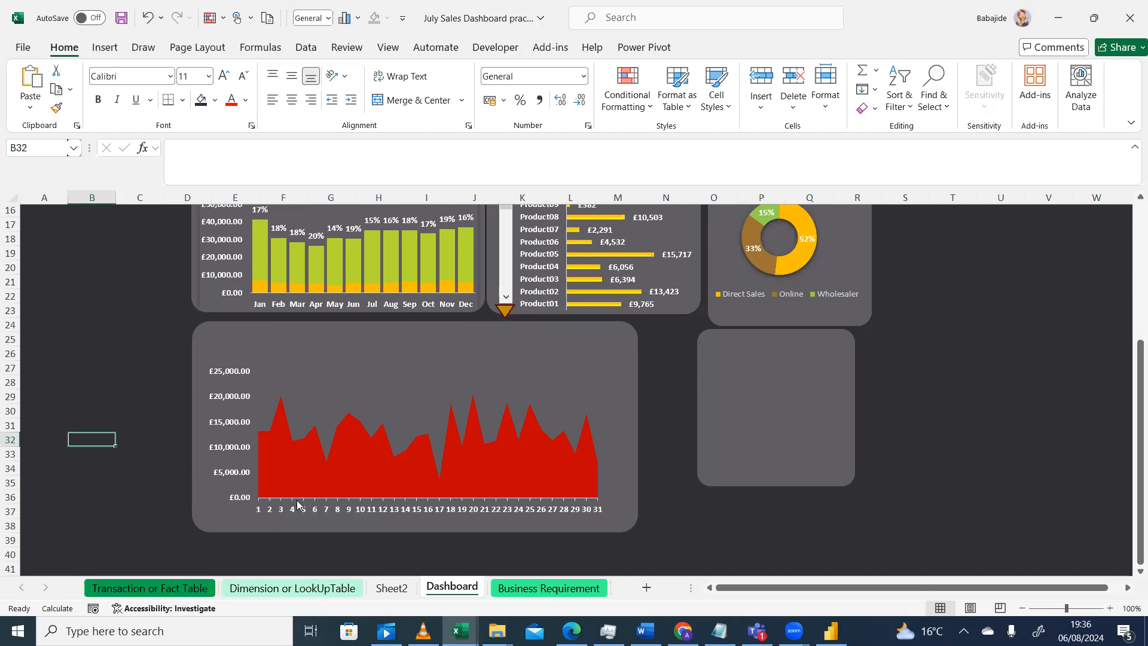
pyautogui.click(557, 465)
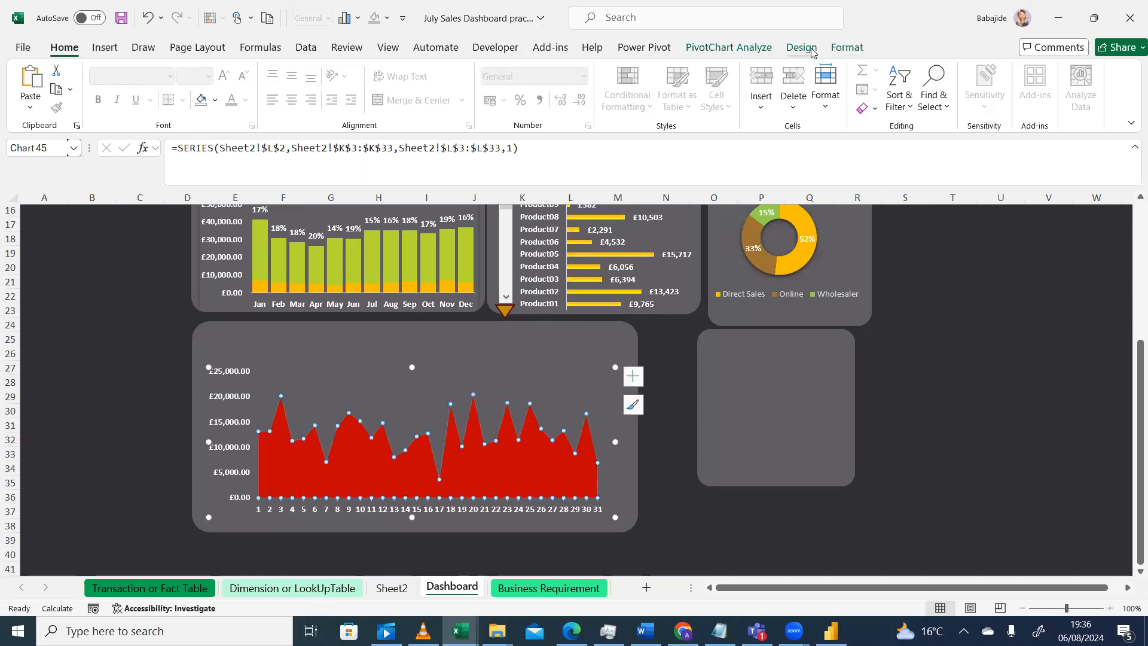
pyautogui.click(802, 48)
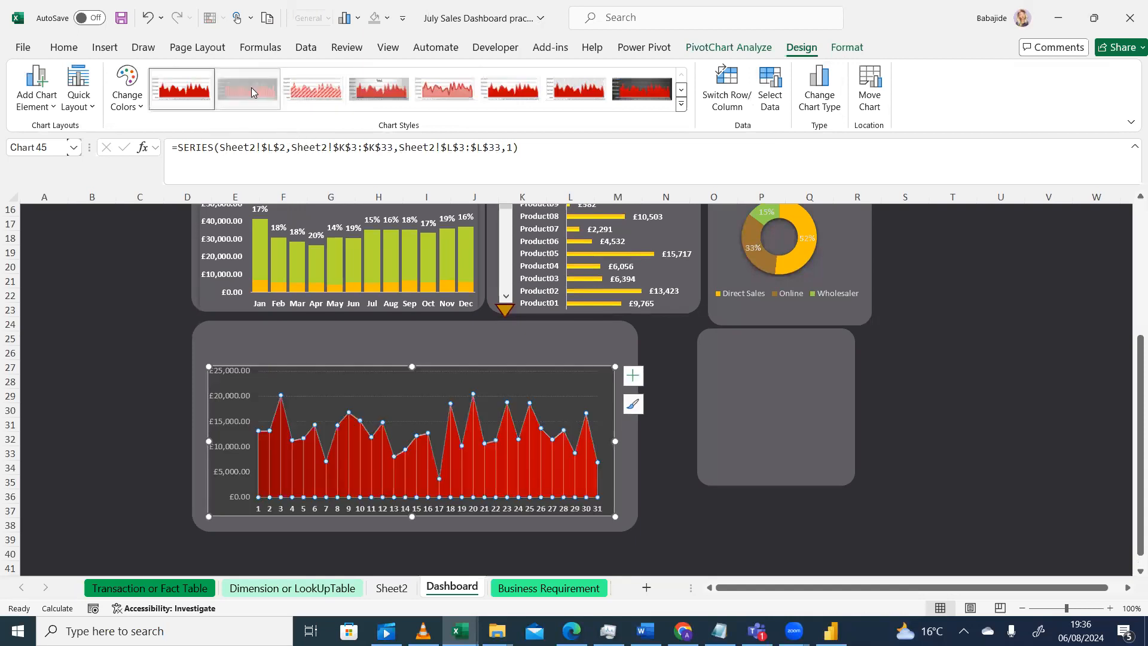
pyautogui.click(99, 397)
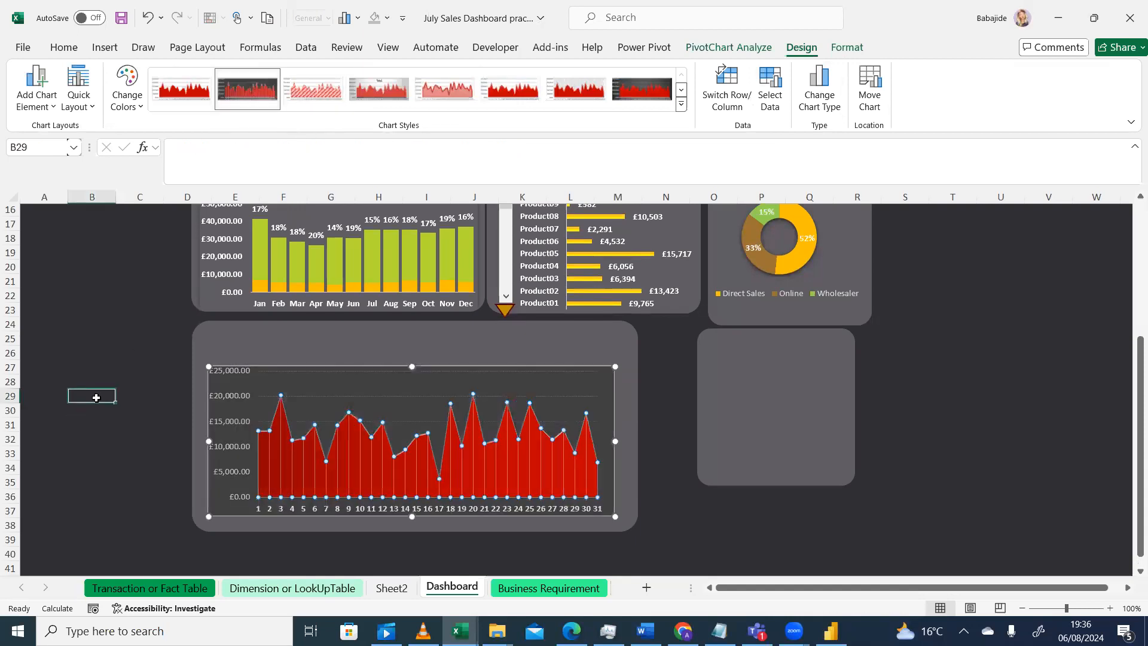
# Set the area chart's plot area fill to No Fill
pyautogui.click(380, 410)
pyautogui.click(632, 376)
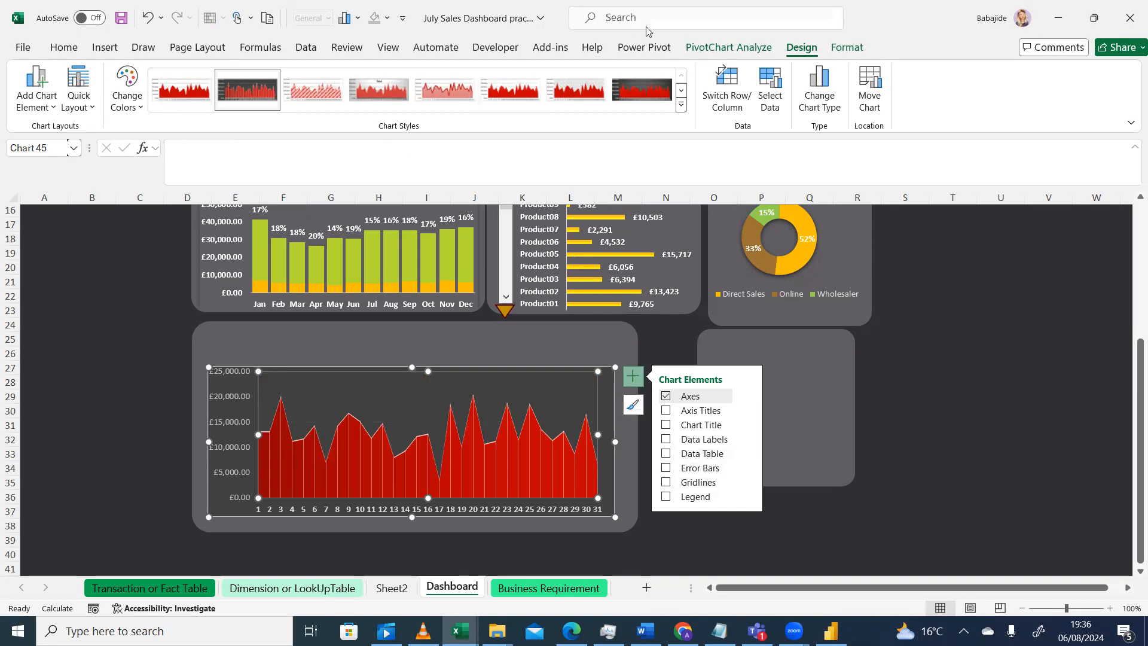
pyautogui.click(848, 47)
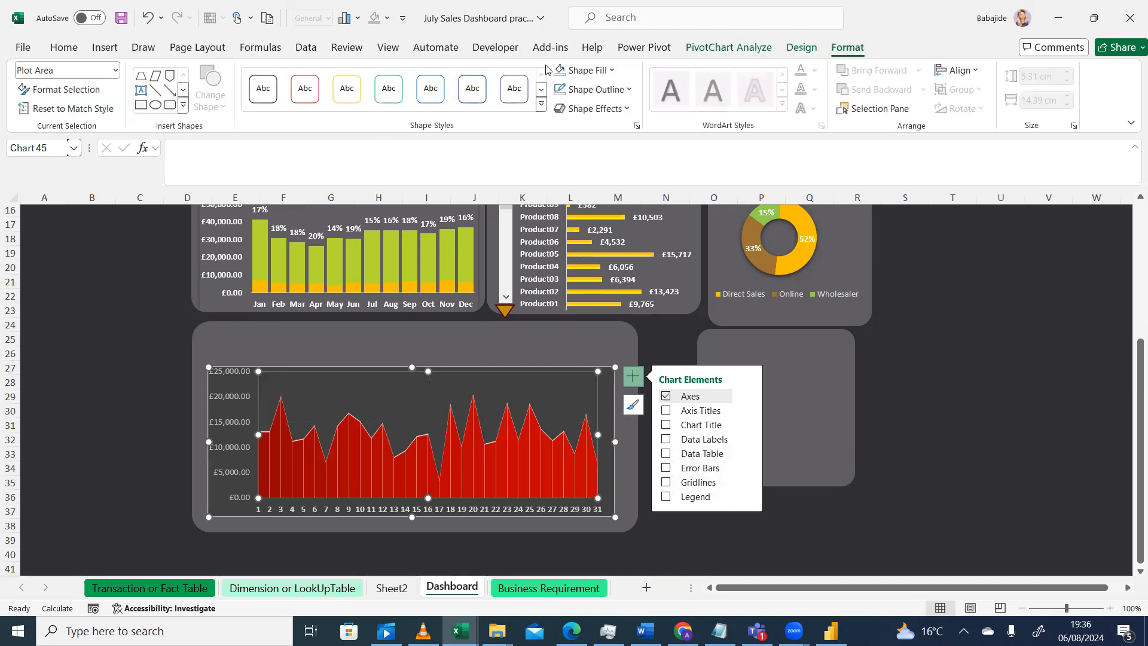
pyautogui.click(610, 71)
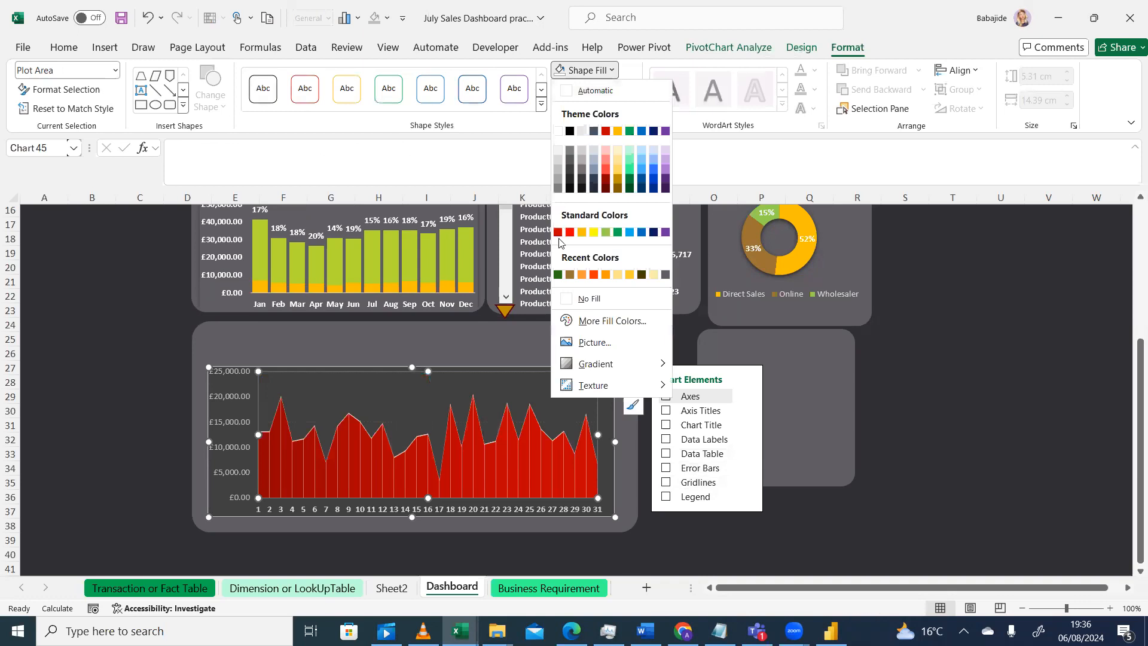
pyautogui.click(570, 299)
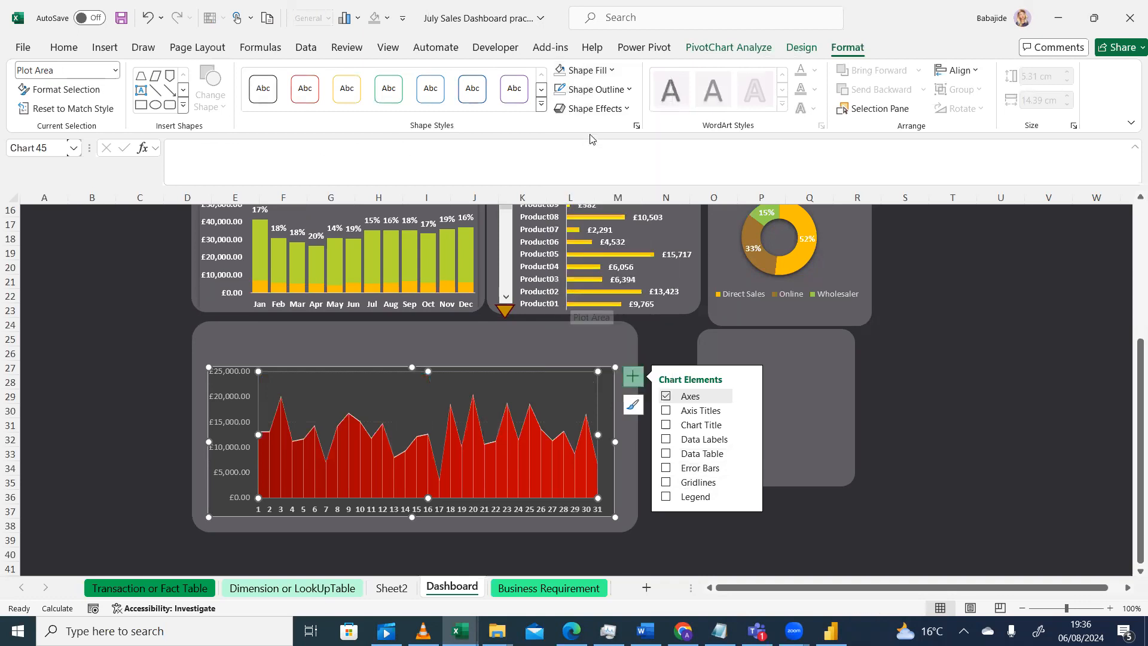
pyautogui.click(630, 90)
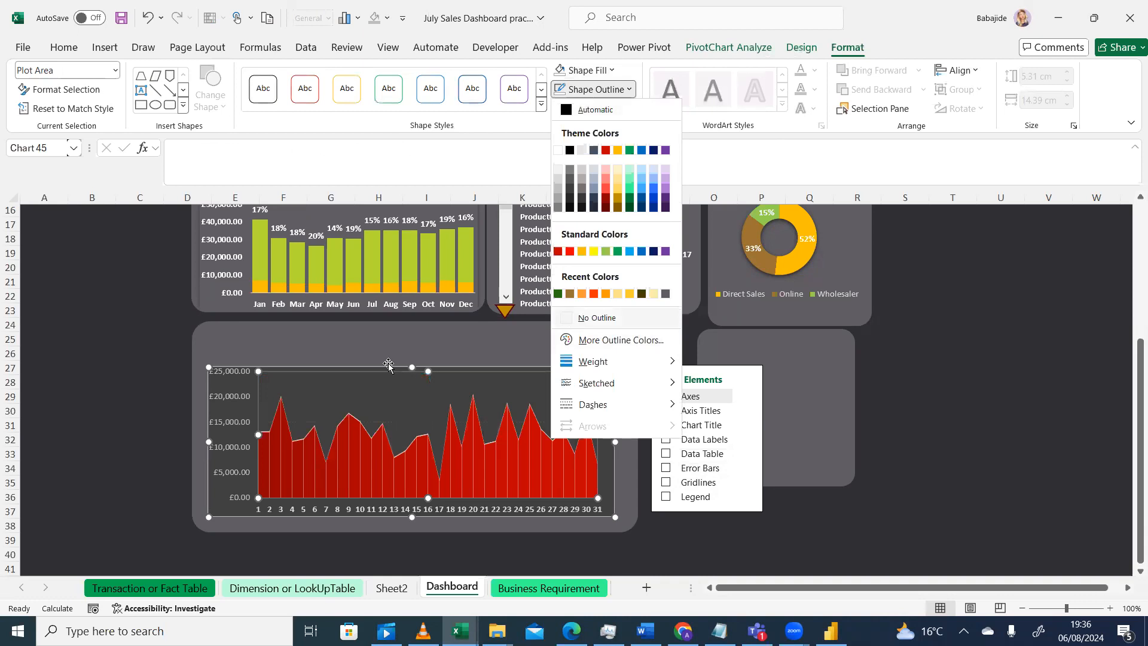
pyautogui.click(102, 461)
pyautogui.click(102, 461)
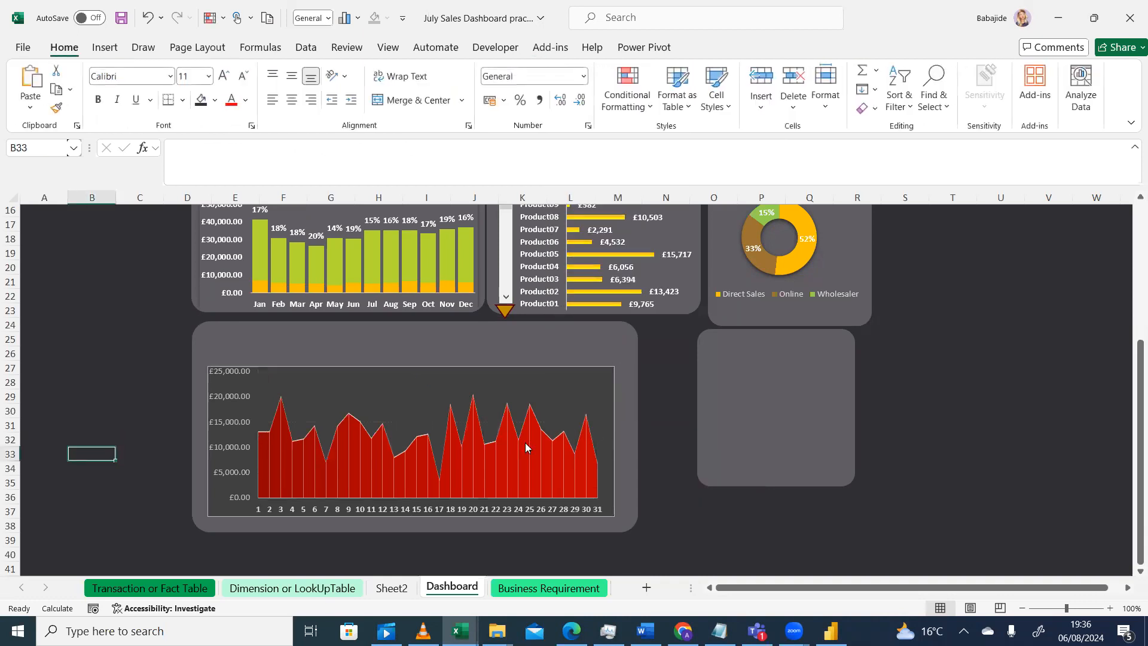
# Reapply No Fill to the area chart's chart area after the style change
pyautogui.click(543, 390)
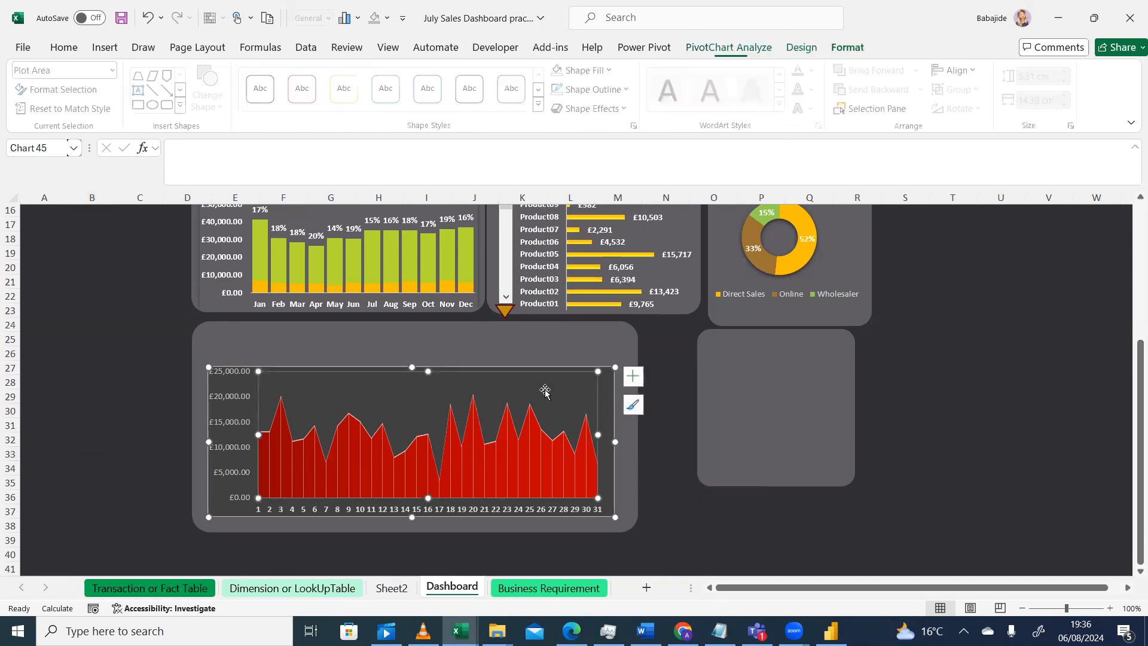
pyautogui.click(607, 383)
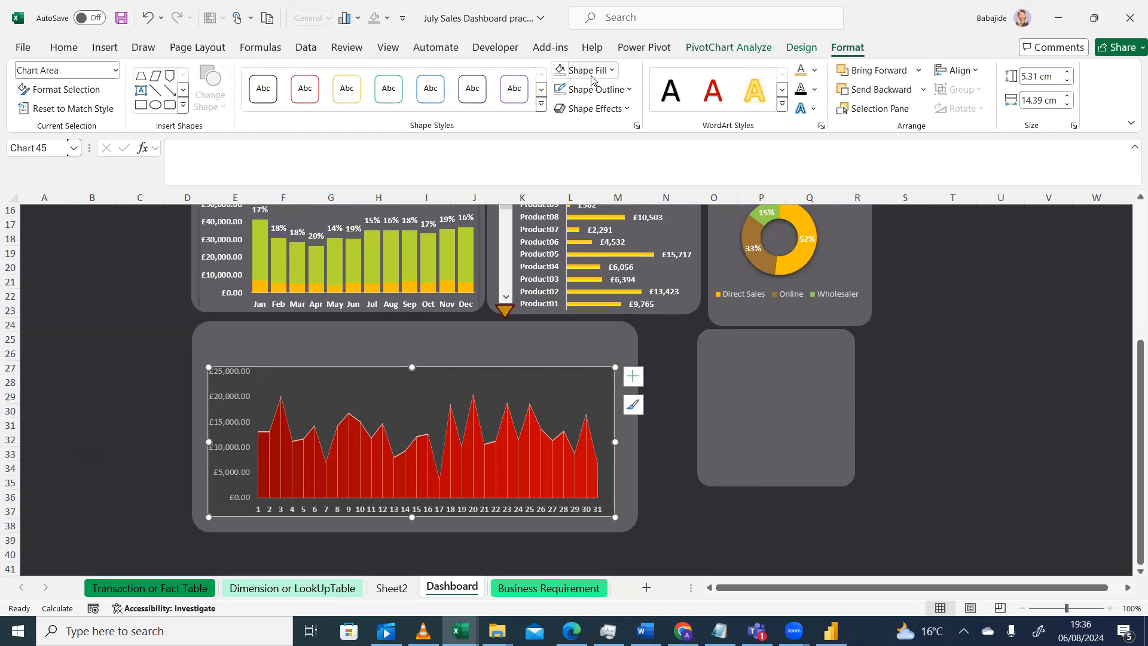
pyautogui.click(613, 72)
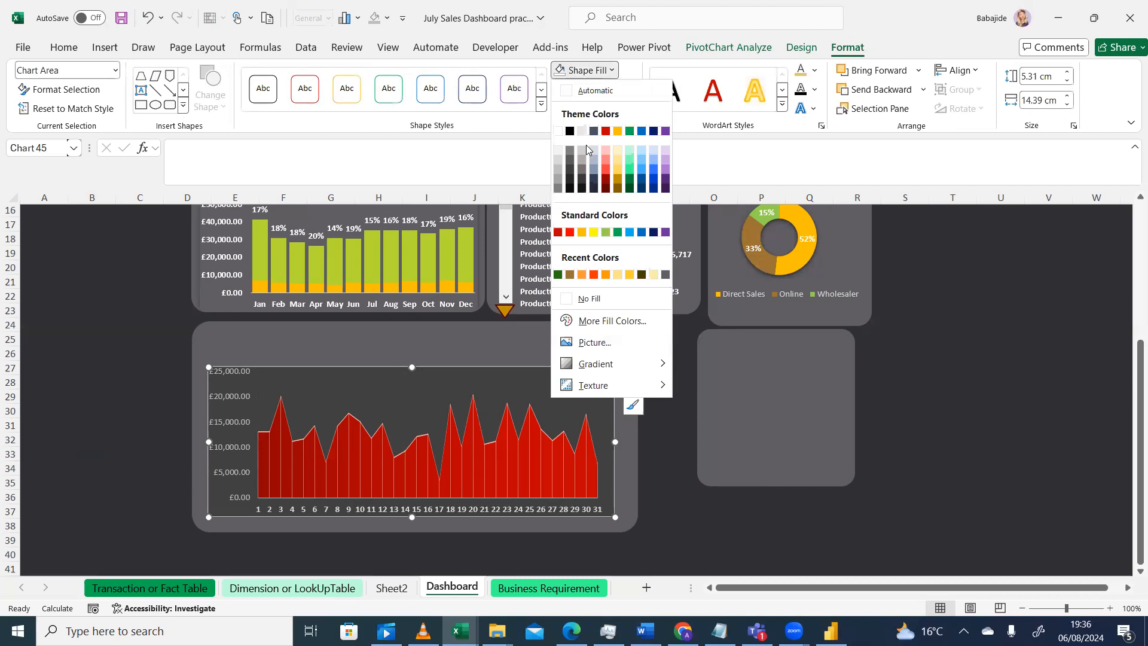
pyautogui.click(567, 298)
# Remove the outline from the product bar chart's vertical category axis
pyautogui.click(563, 297)
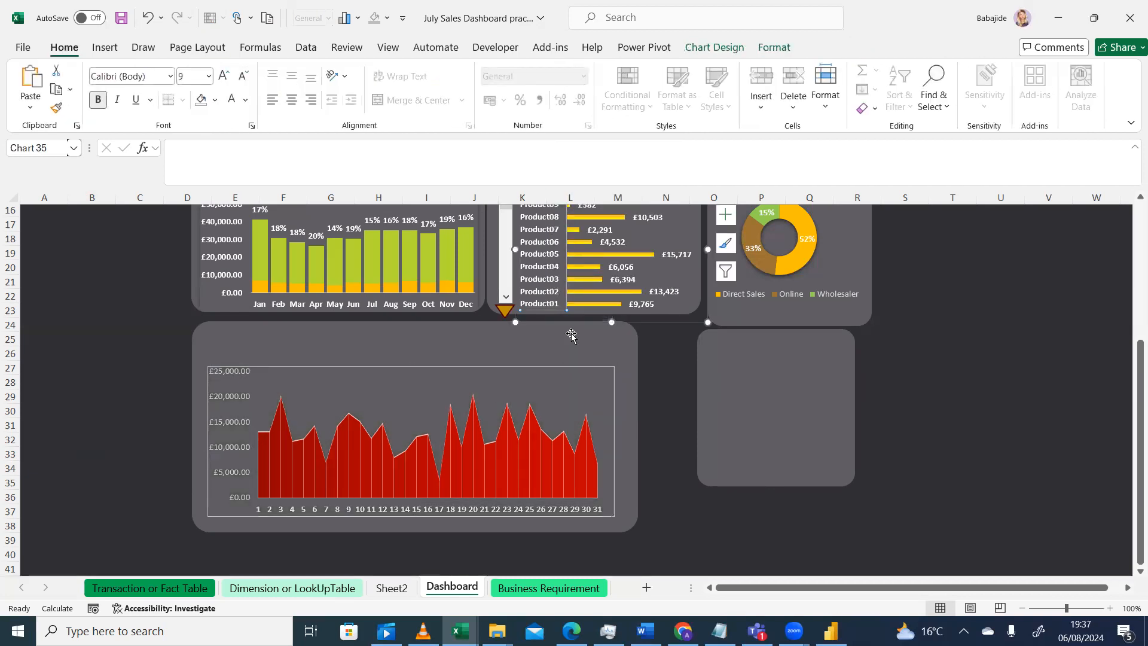
pyautogui.click(772, 54)
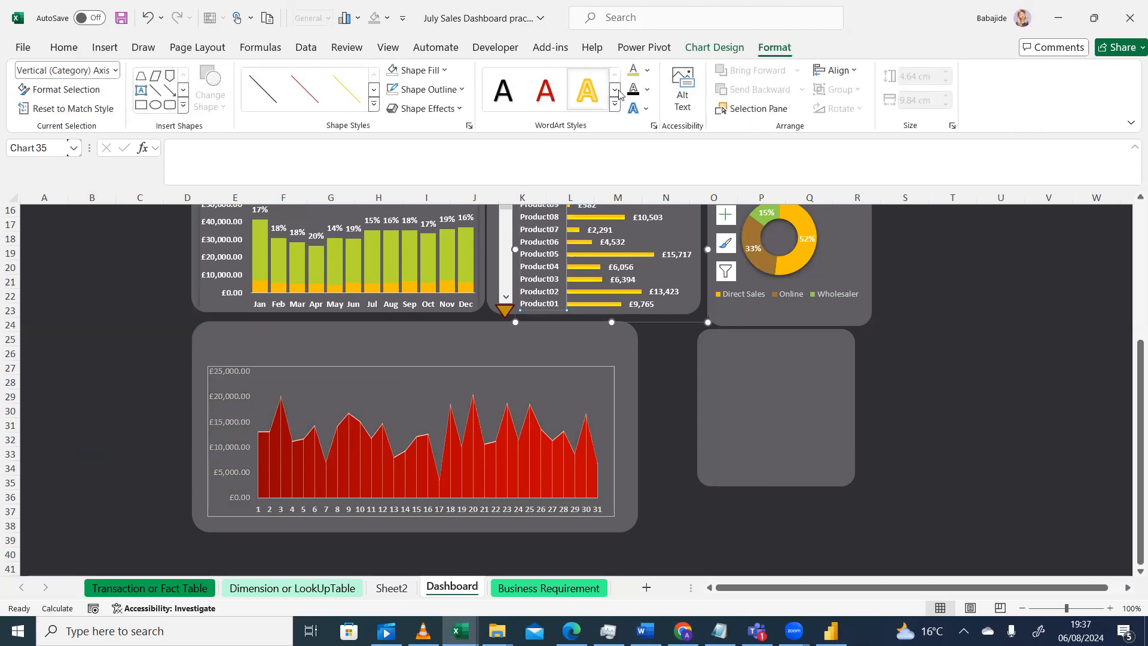
pyautogui.click(706, 48)
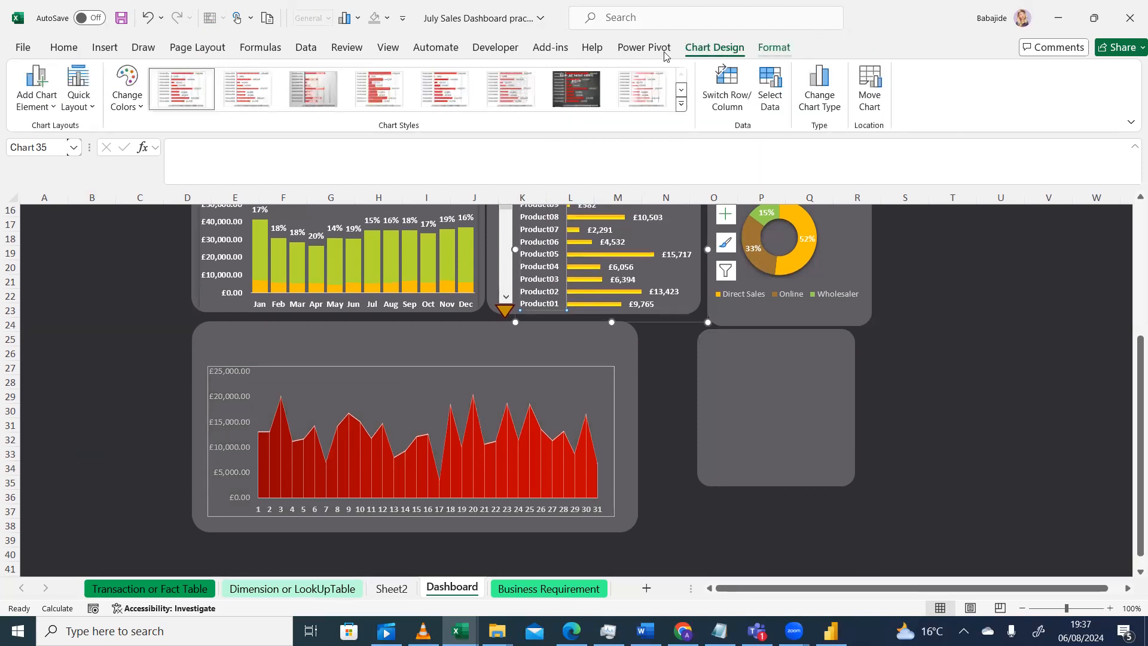
pyautogui.click(775, 48)
pyautogui.click(425, 89)
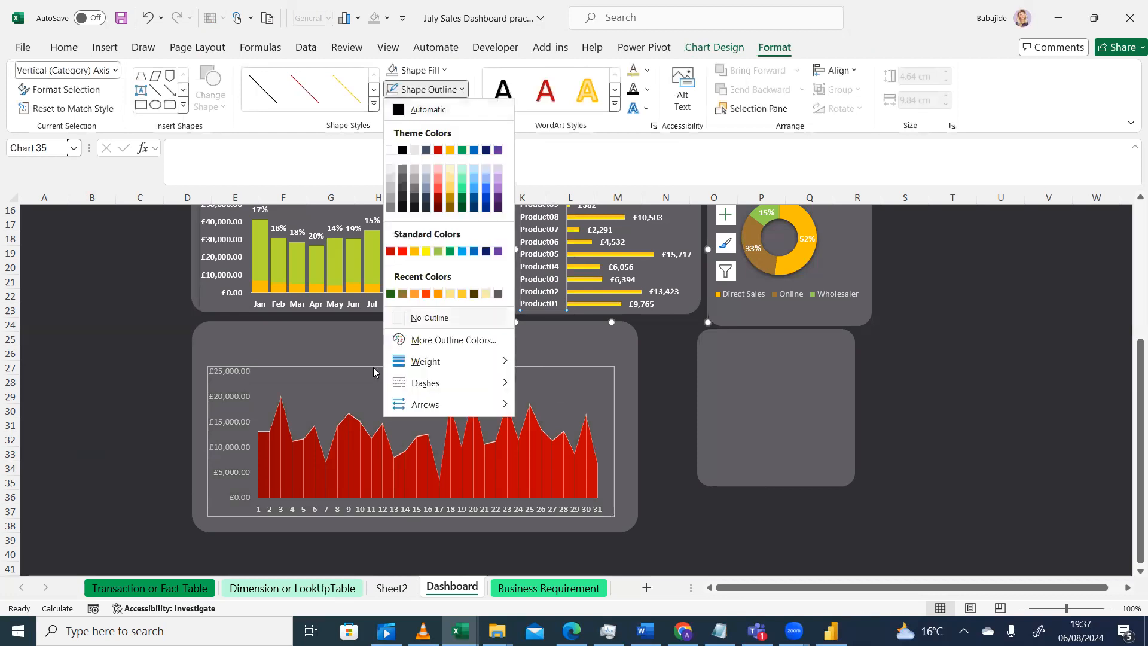
pyautogui.click(397, 318)
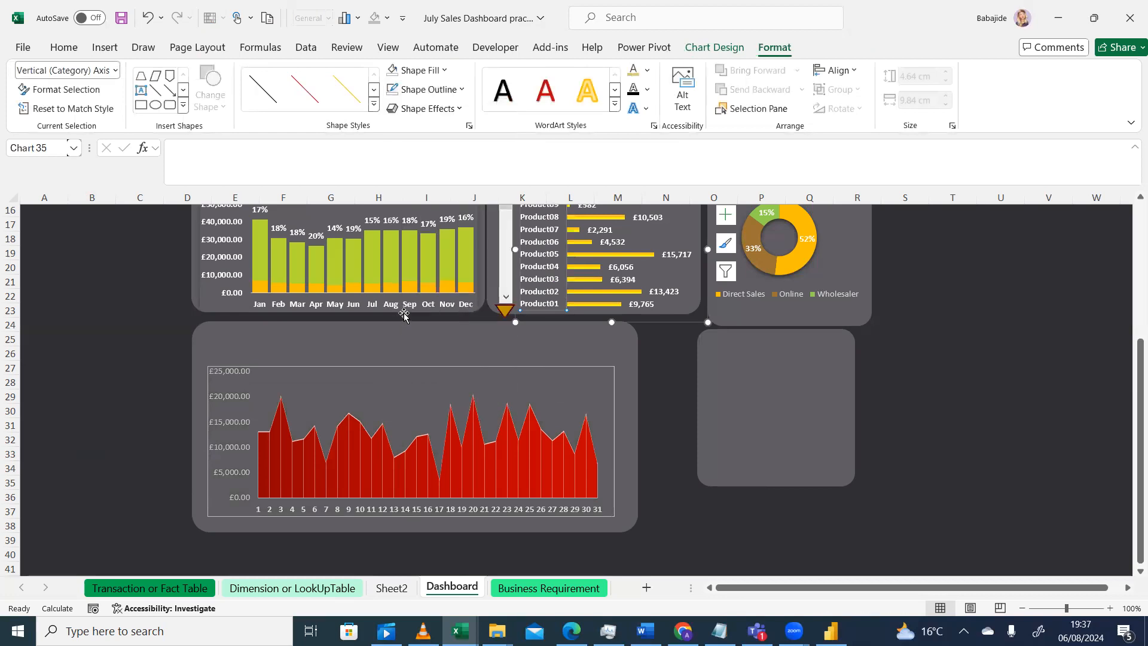
pyautogui.click(461, 90)
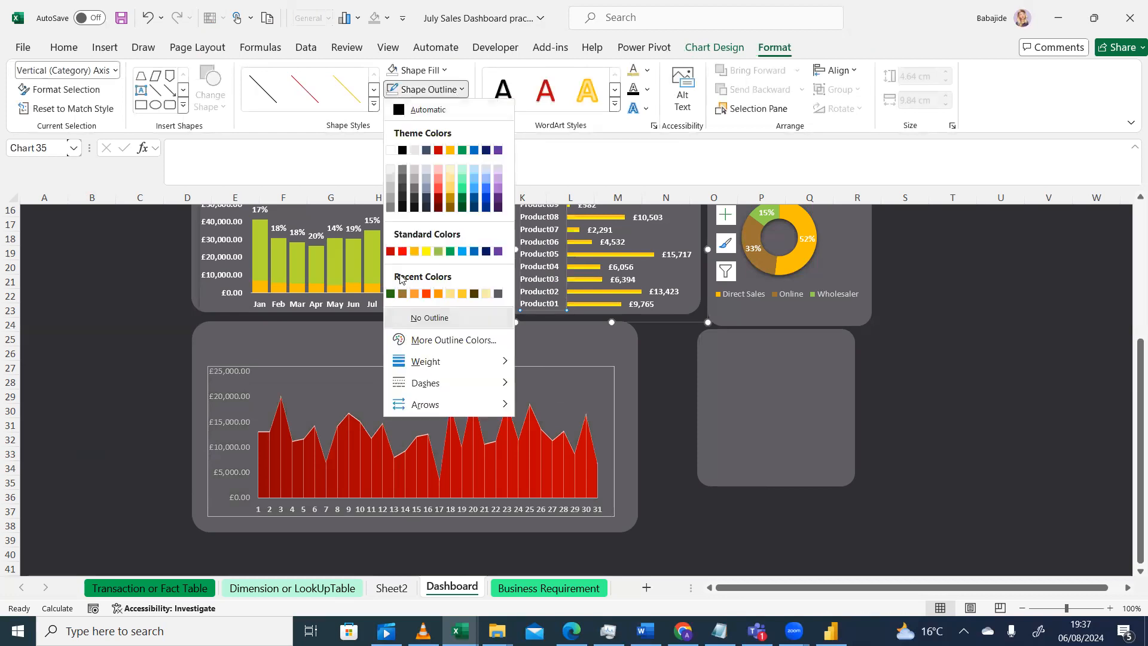
pyautogui.click(398, 319)
pyautogui.click(100, 409)
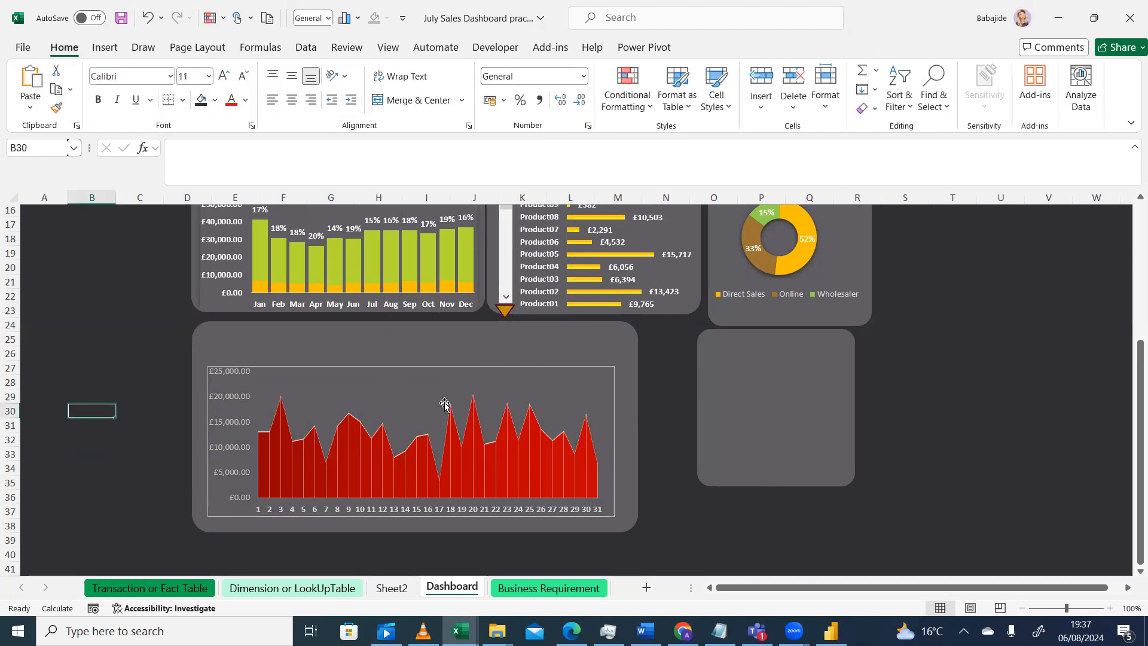
# Remove the outline from the daily area chart's chart area
pyautogui.click(595, 382)
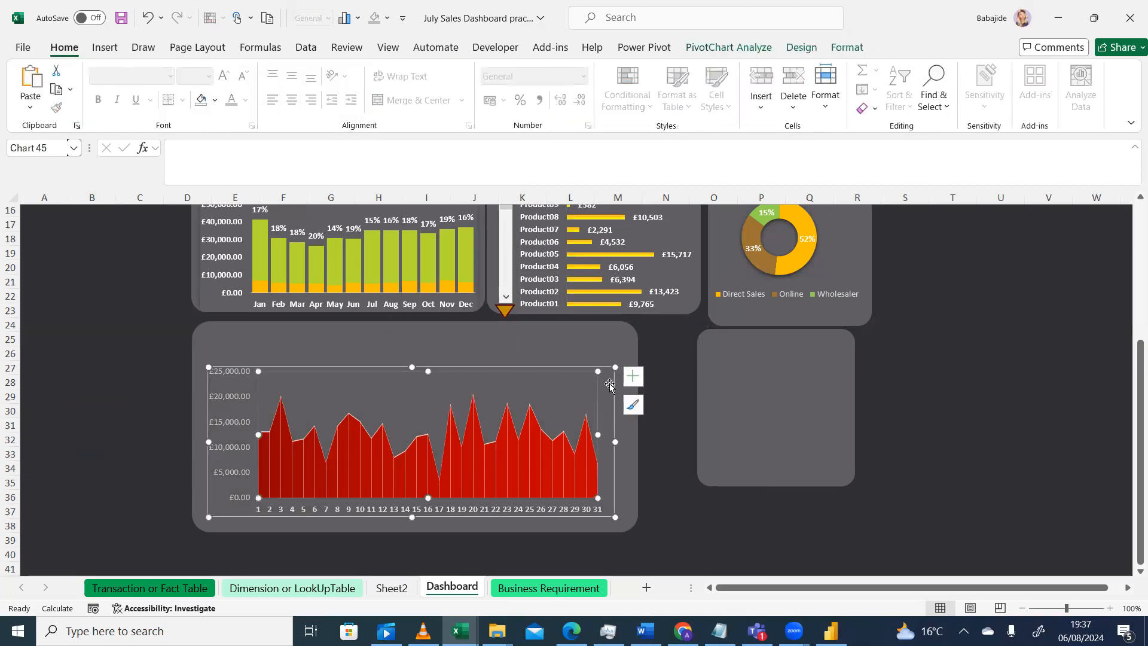
pyautogui.click(845, 51)
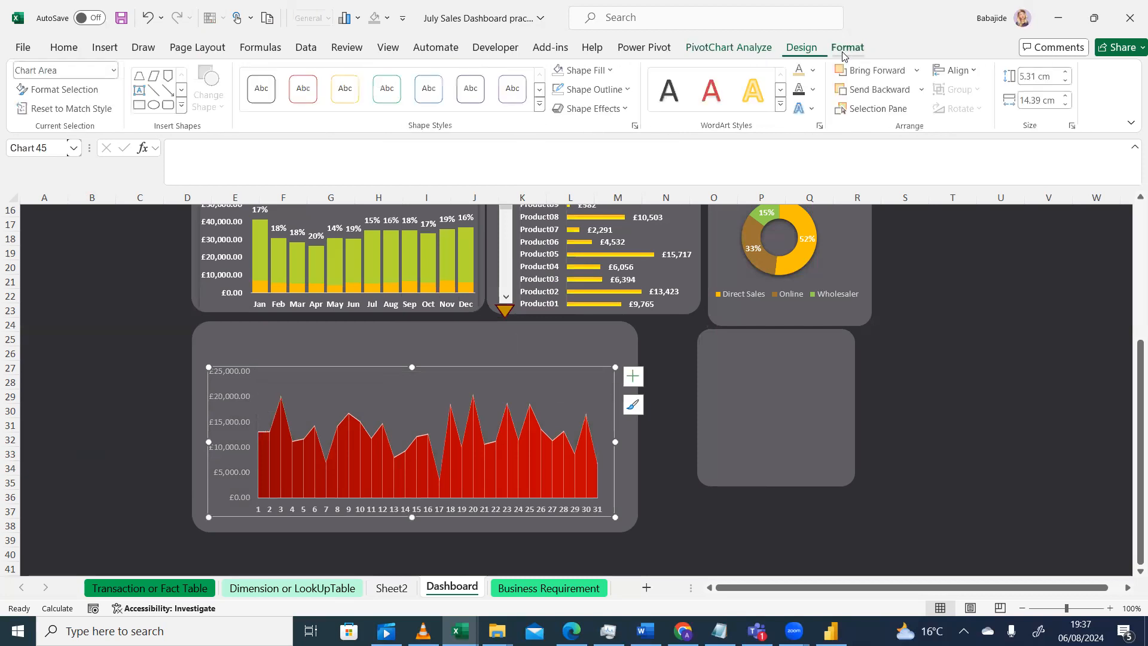
pyautogui.click(630, 91)
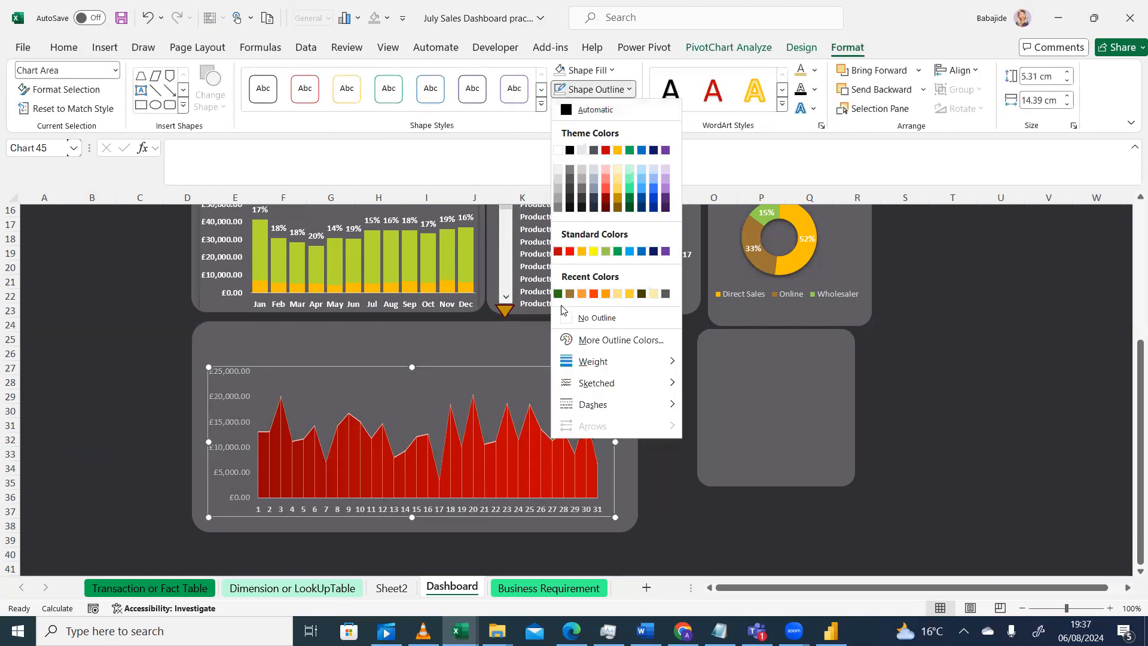
pyautogui.click(564, 319)
pyautogui.click(112, 409)
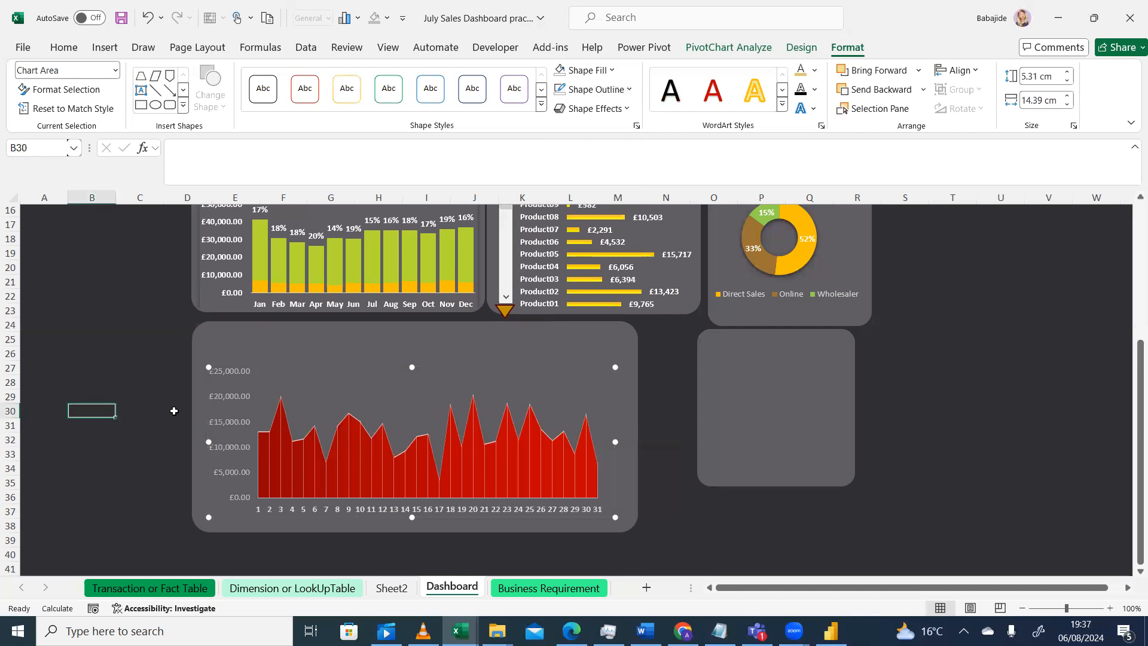
# Set the area chart's horizontal axis labels to a white font colour, undoing an accidental white fill
pyautogui.click(226, 413)
pyautogui.click(234, 379)
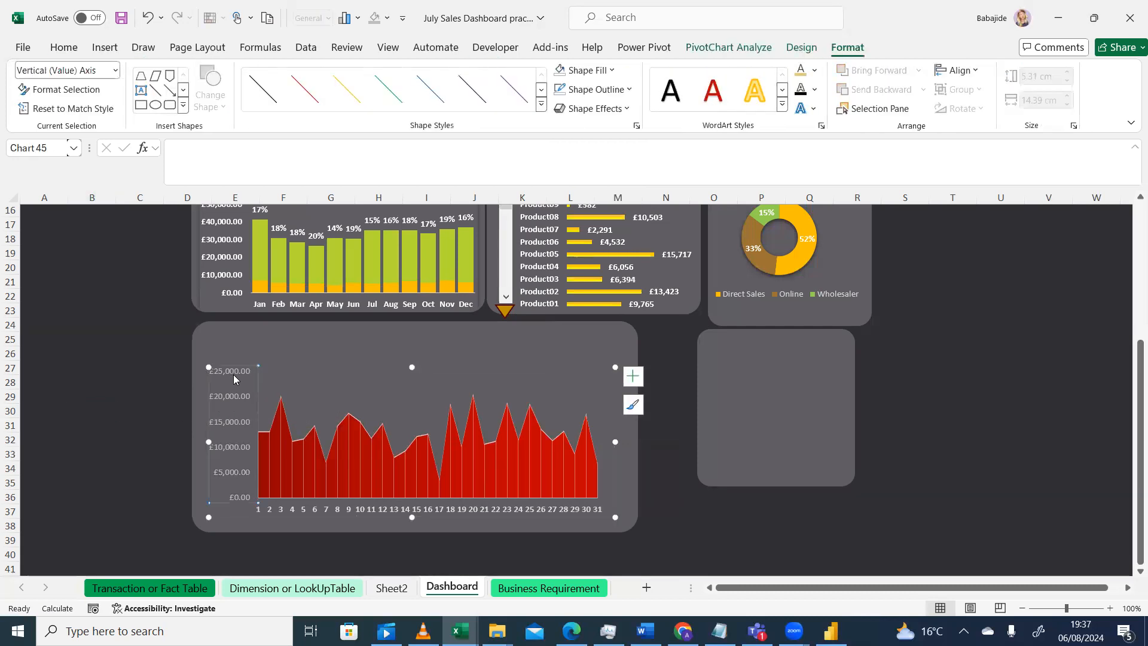
pyautogui.click(62, 50)
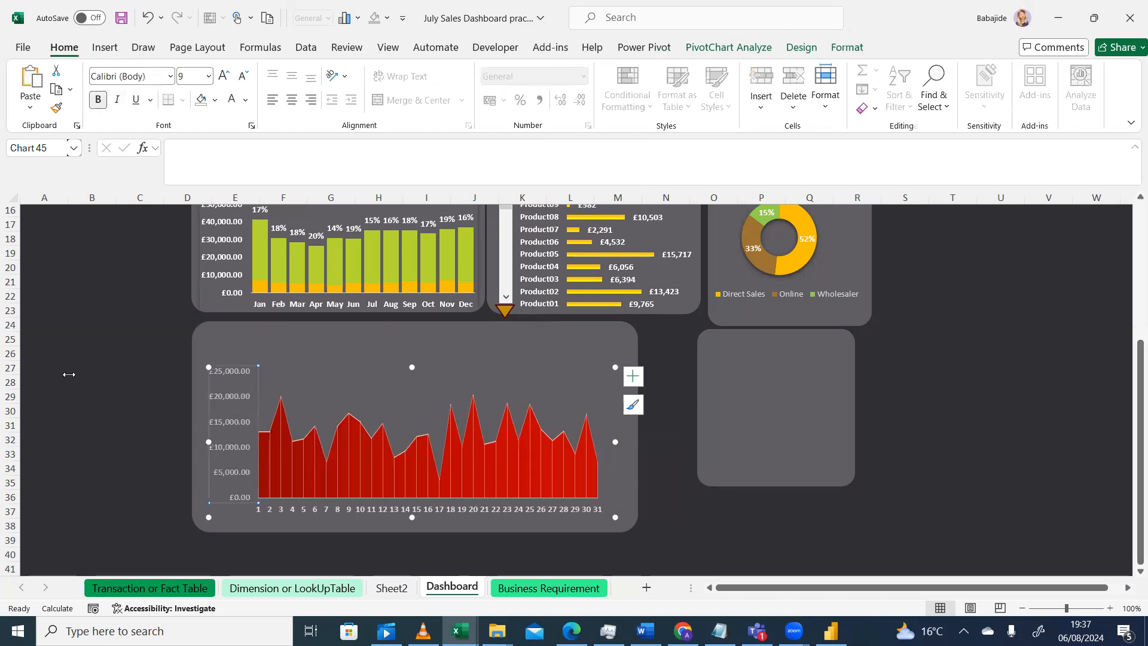
pyautogui.click(81, 407)
pyautogui.click(237, 422)
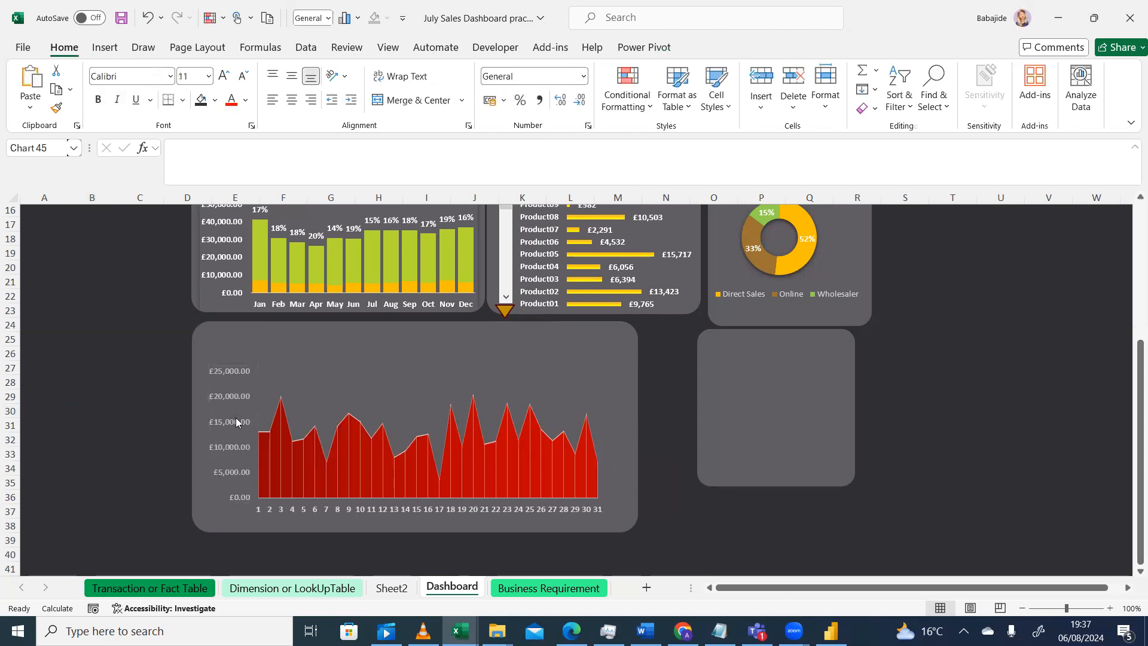
pyautogui.click(323, 512)
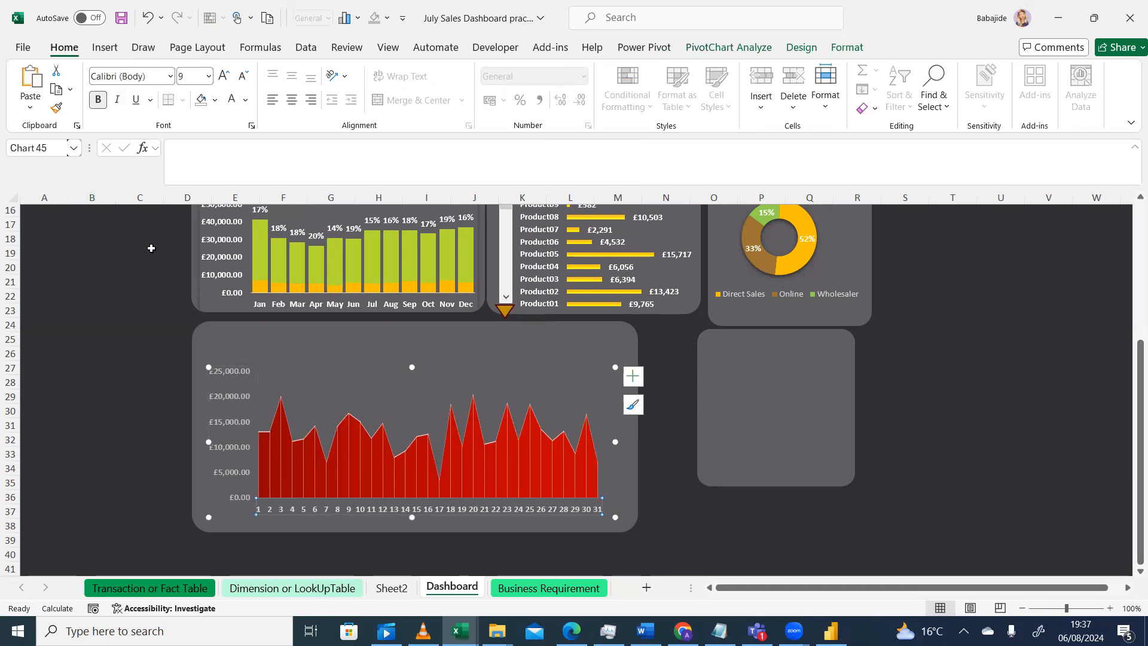
pyautogui.click(215, 100)
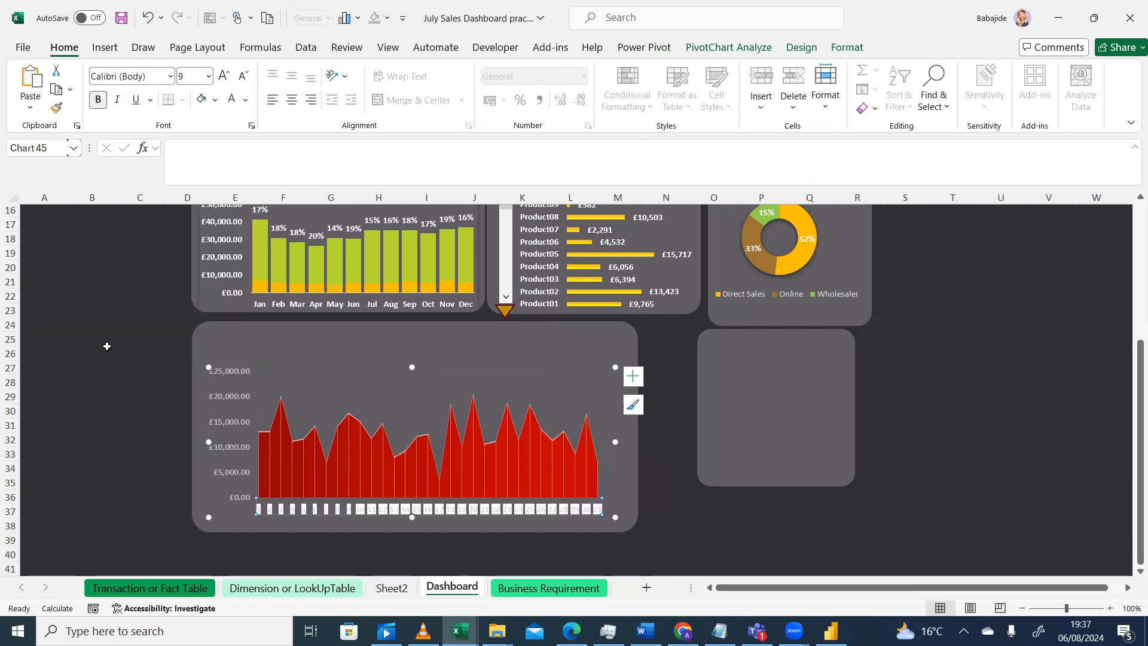
pyautogui.click(147, 21)
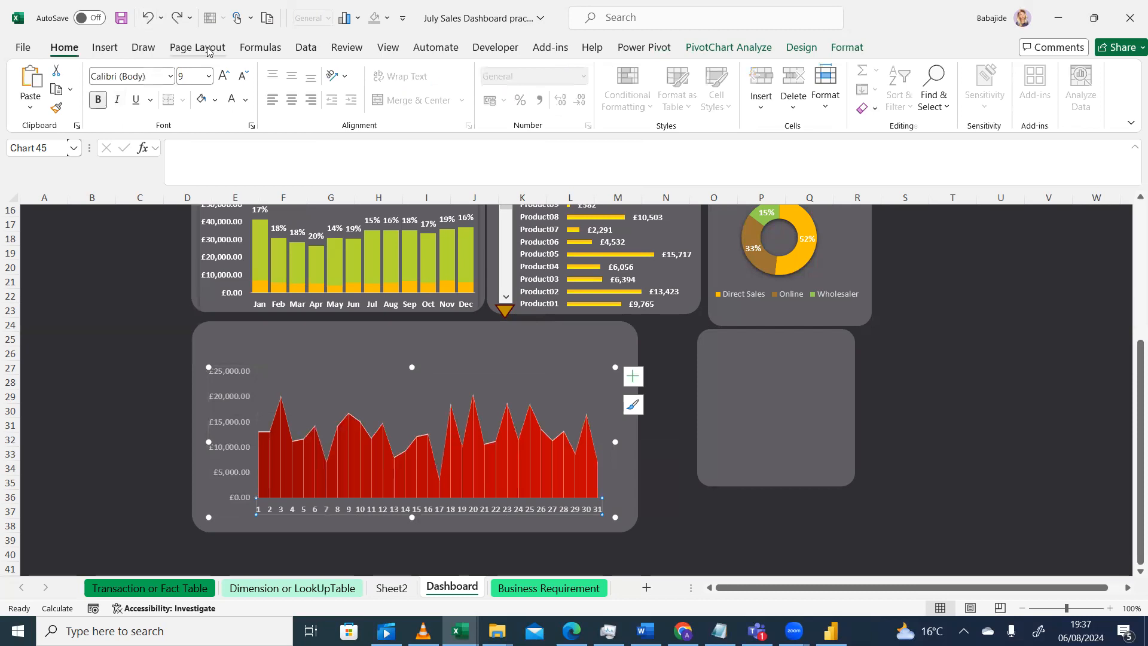
pyautogui.click(245, 101)
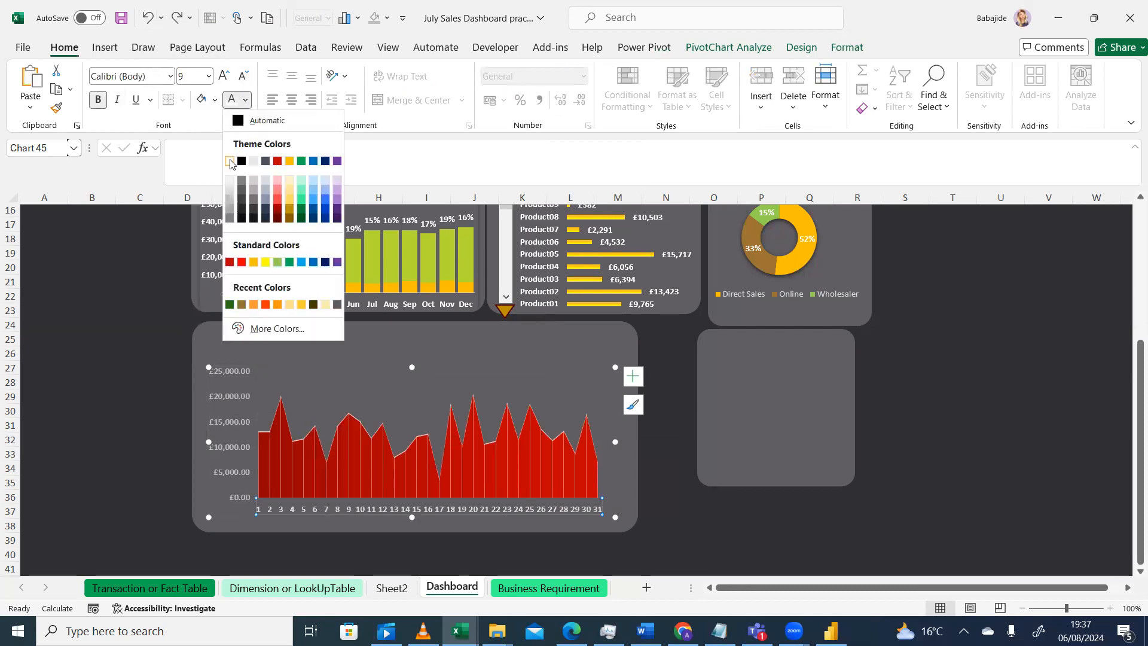
pyautogui.click(231, 163)
pyautogui.click(62, 404)
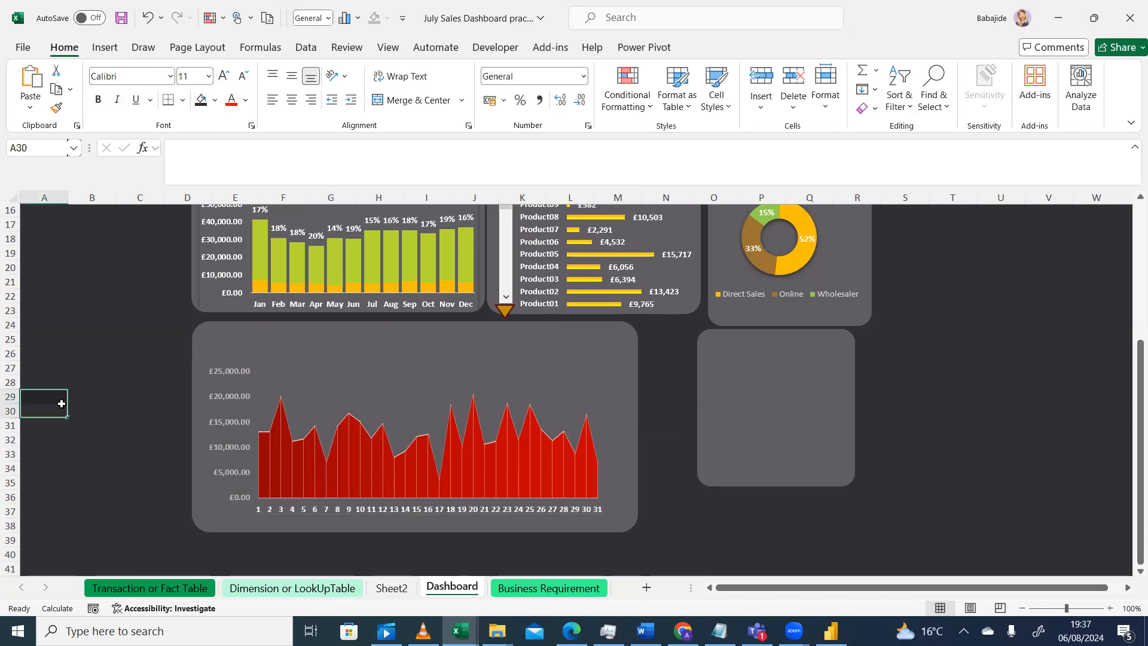
# Apply the white font colour to the area chart's vertical axis labels as well
pyautogui.click(223, 422)
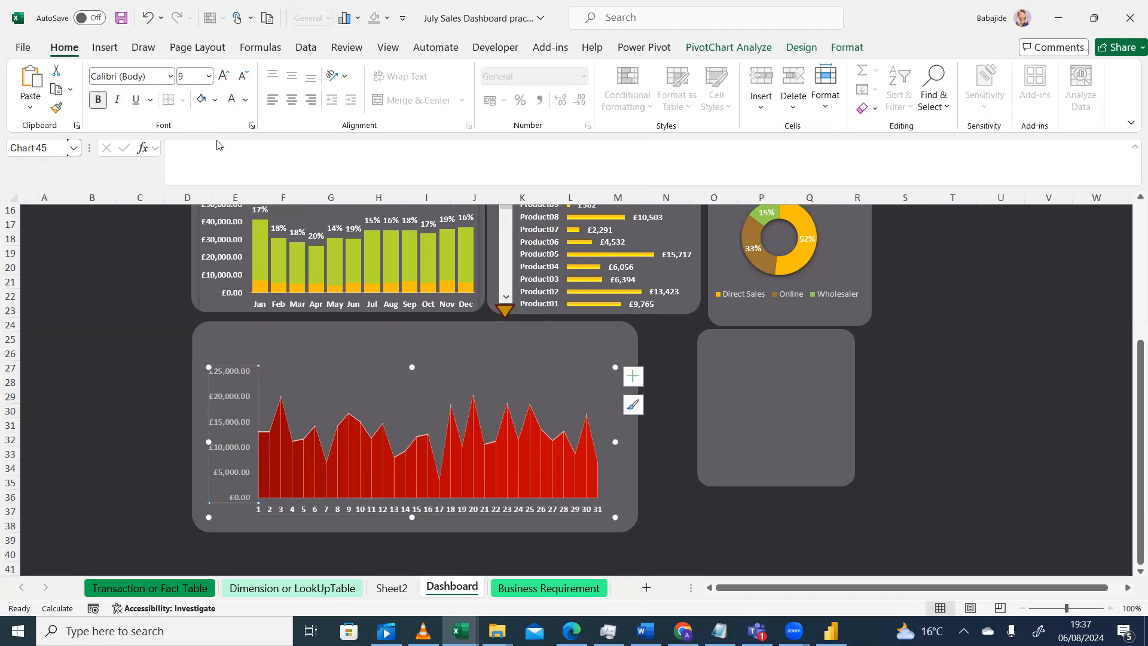
pyautogui.click(247, 105)
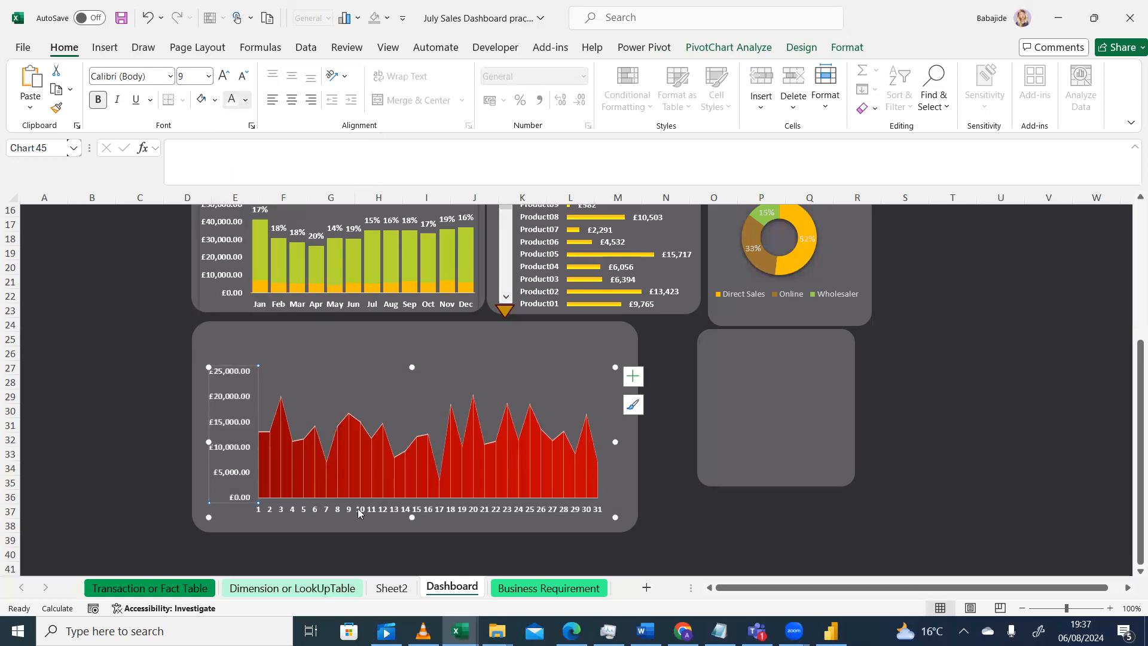
pyautogui.press('Escape')
pyautogui.click(396, 552)
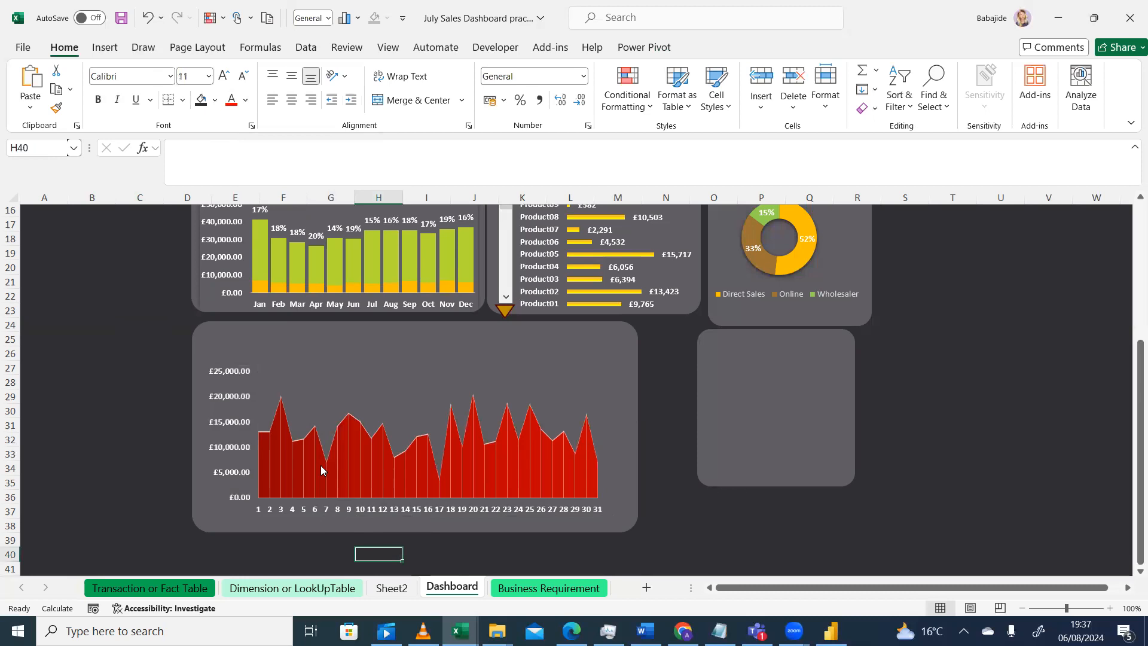
# Fill the daily area series with a solid orange standard colour
pyautogui.click(365, 453)
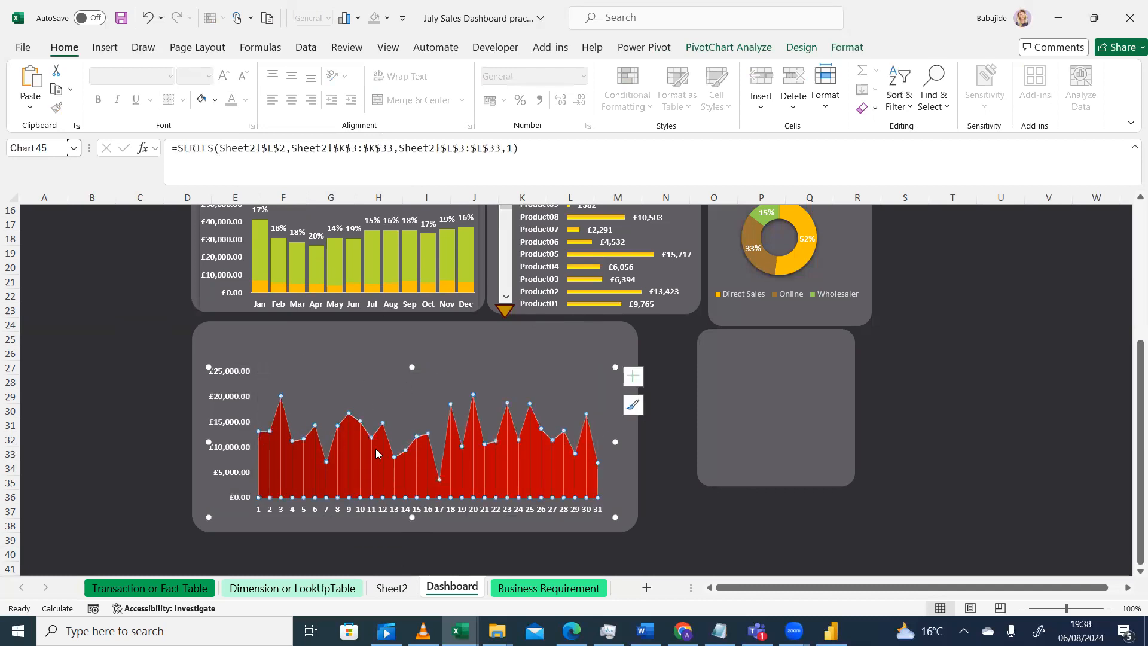
pyautogui.doubleClick(355, 459)
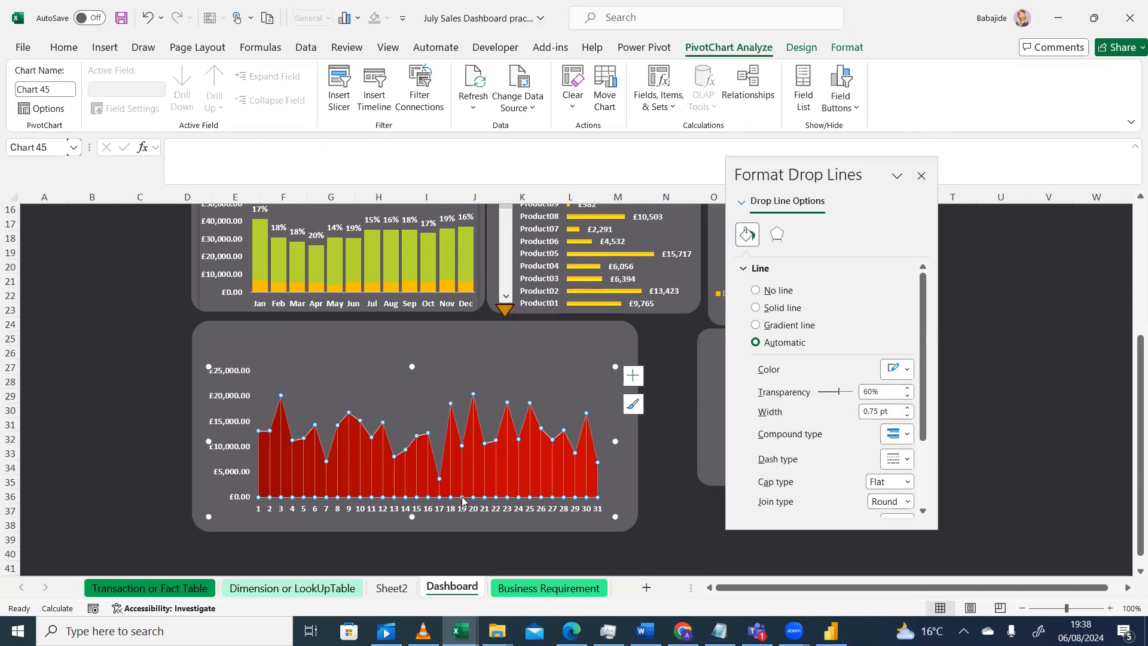
pyautogui.click(322, 470)
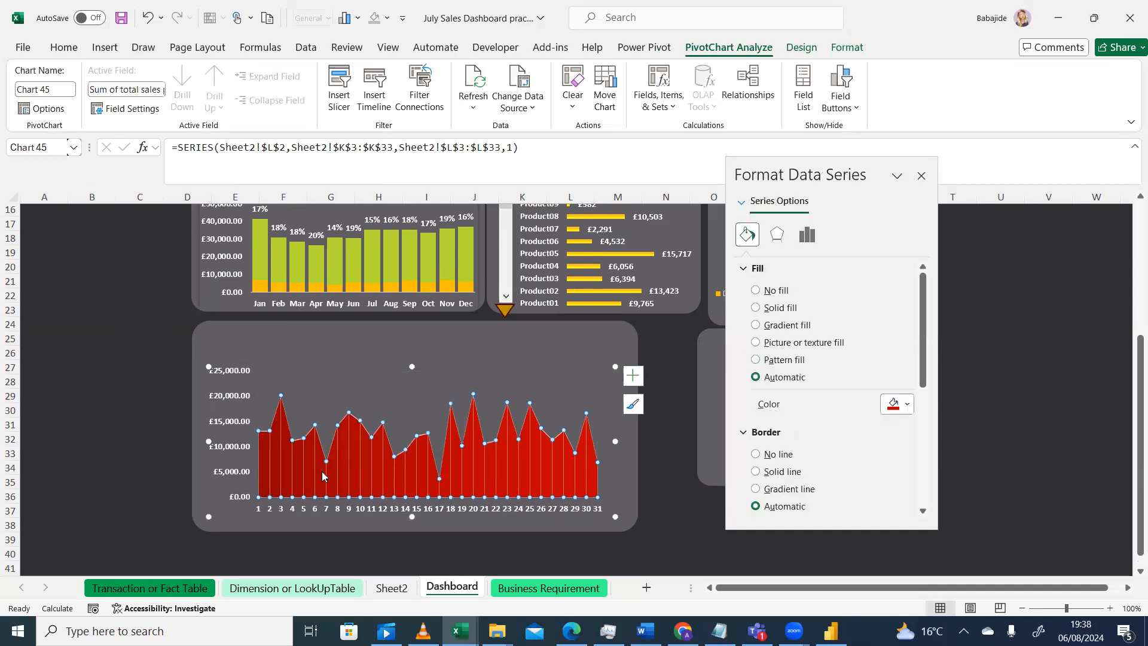
pyautogui.click(909, 405)
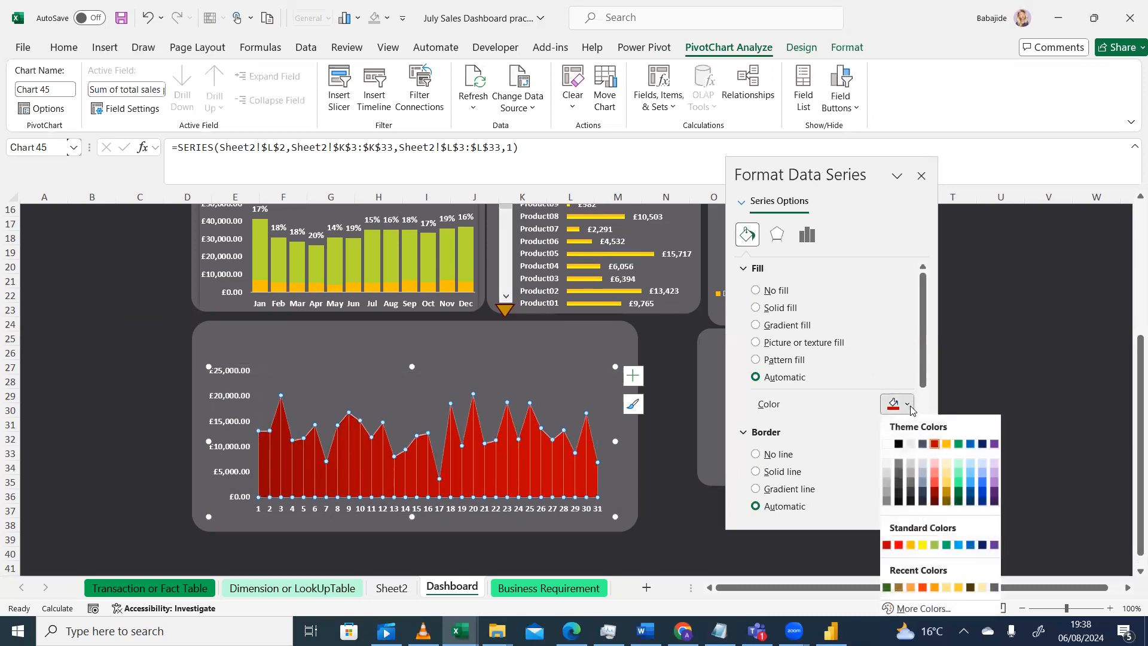
pyautogui.click(943, 480)
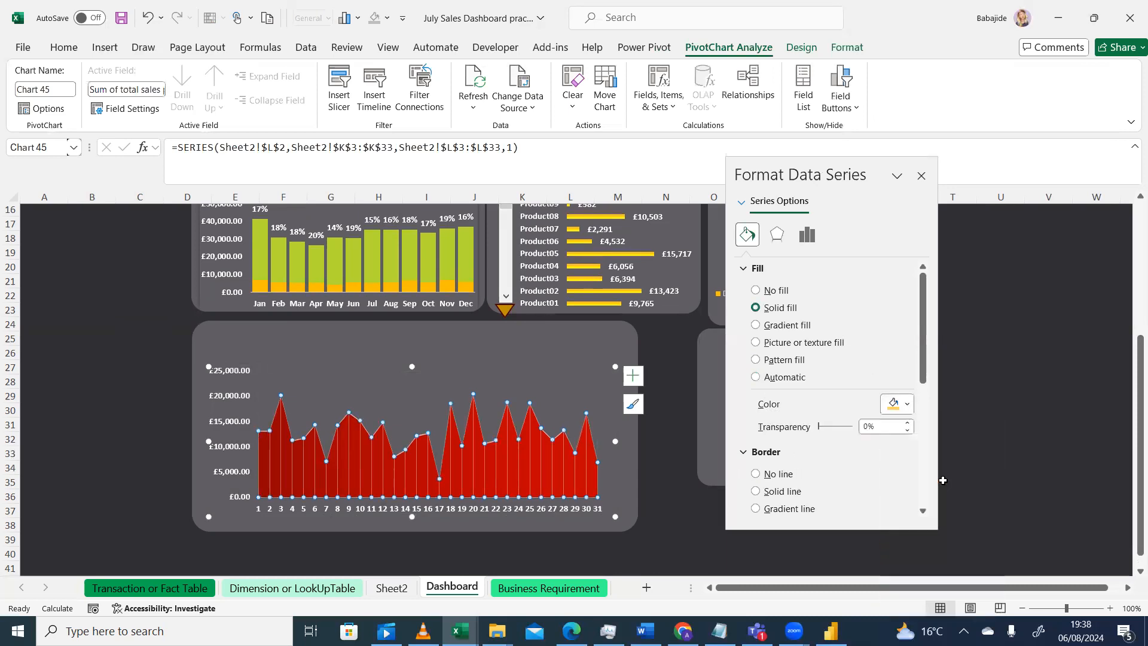
pyautogui.click(907, 406)
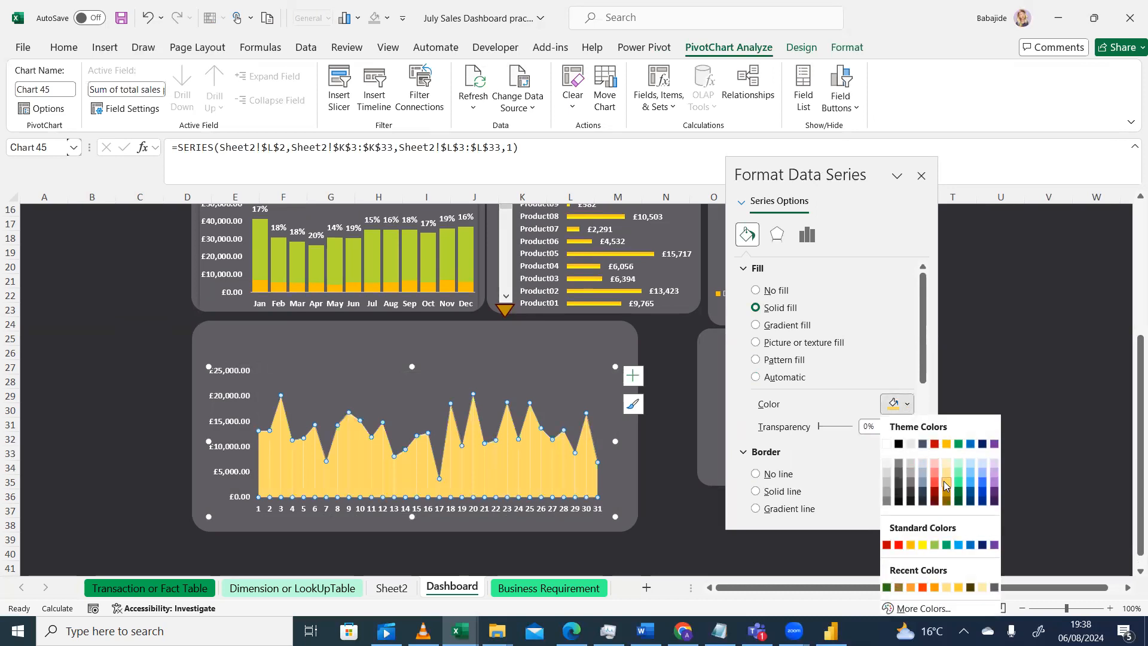
pyautogui.click(910, 544)
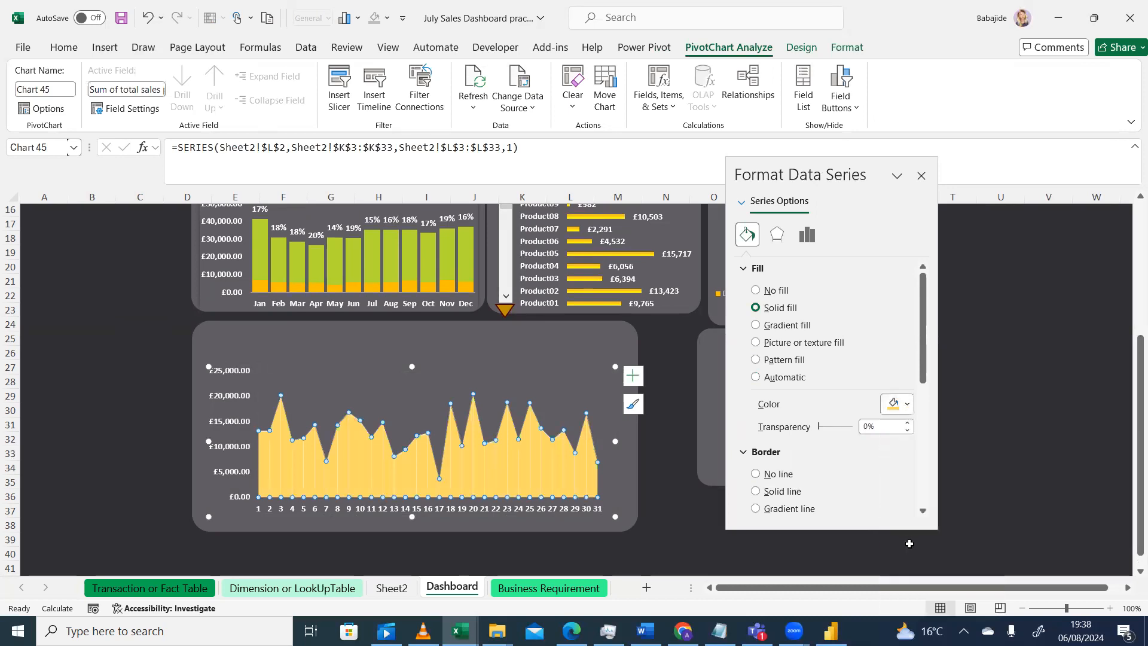
pyautogui.click(708, 539)
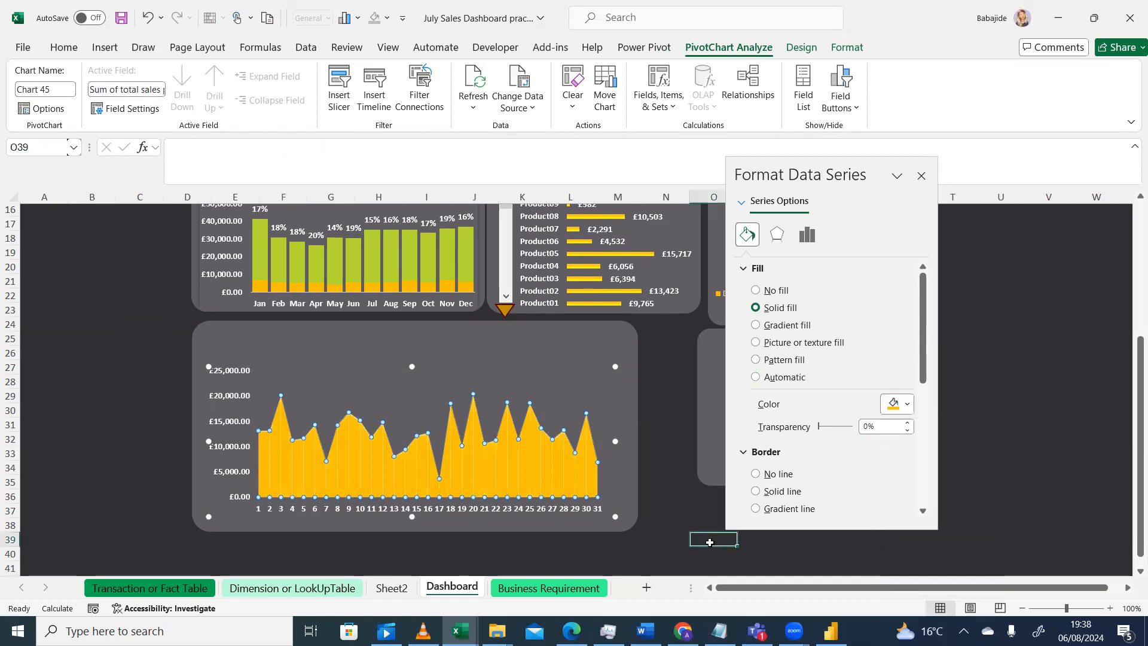
# Format the area chart's drop lines as a solid dark grey line with 76% transparency and 1.25 pt width
pyautogui.click(533, 456)
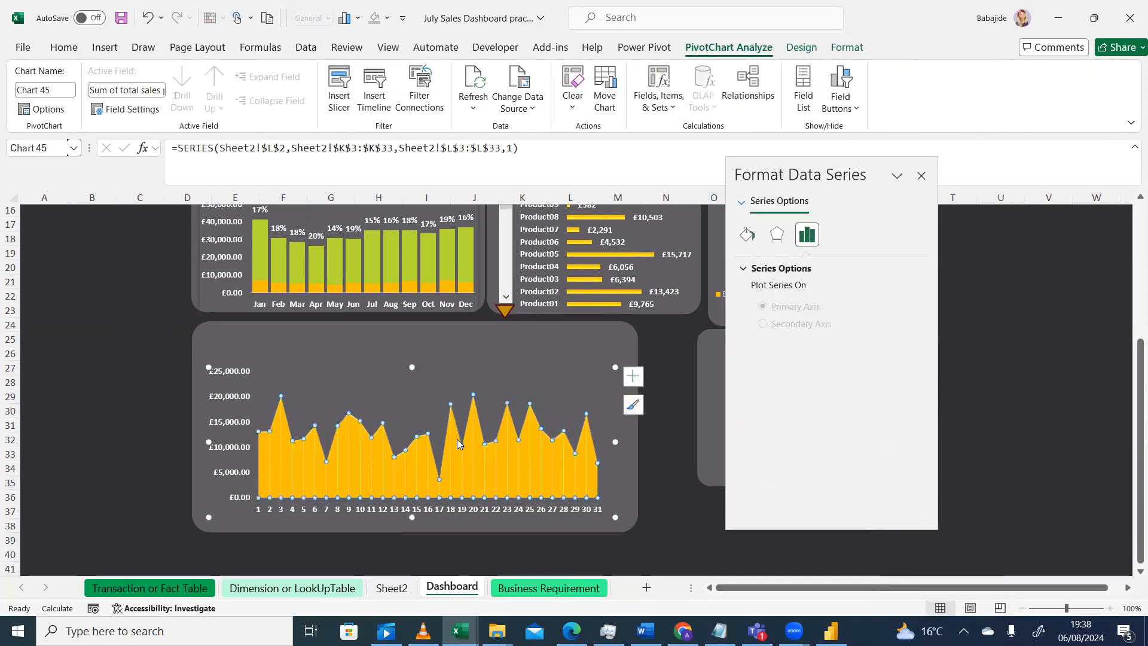
pyautogui.click(360, 485)
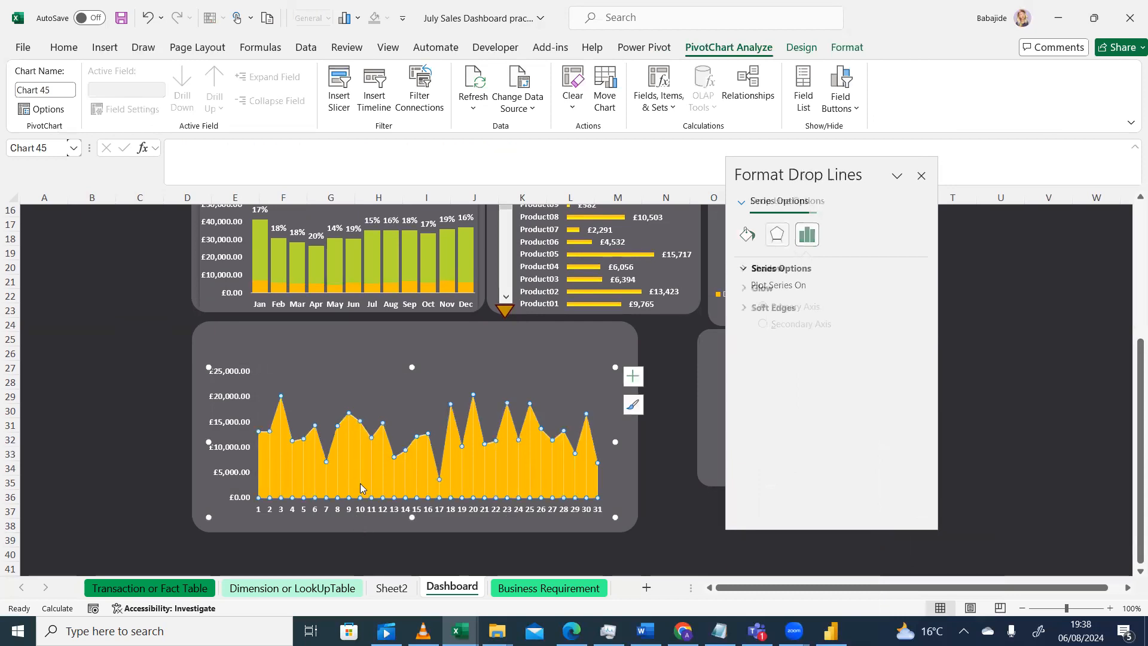
pyautogui.click(334, 466)
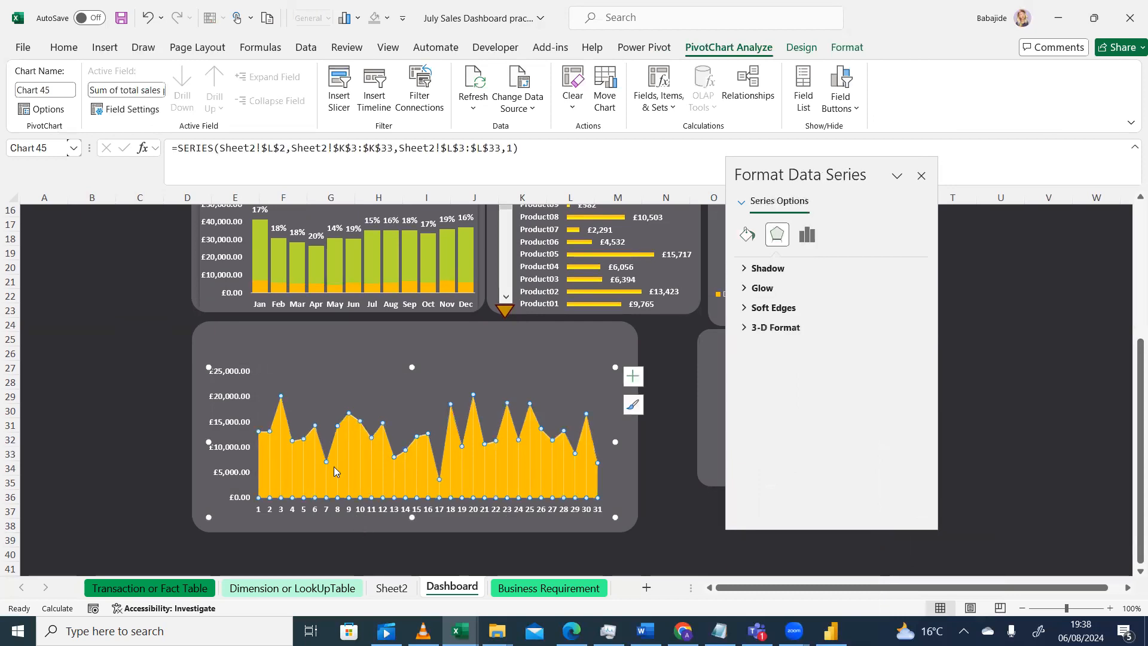
pyautogui.click(746, 235)
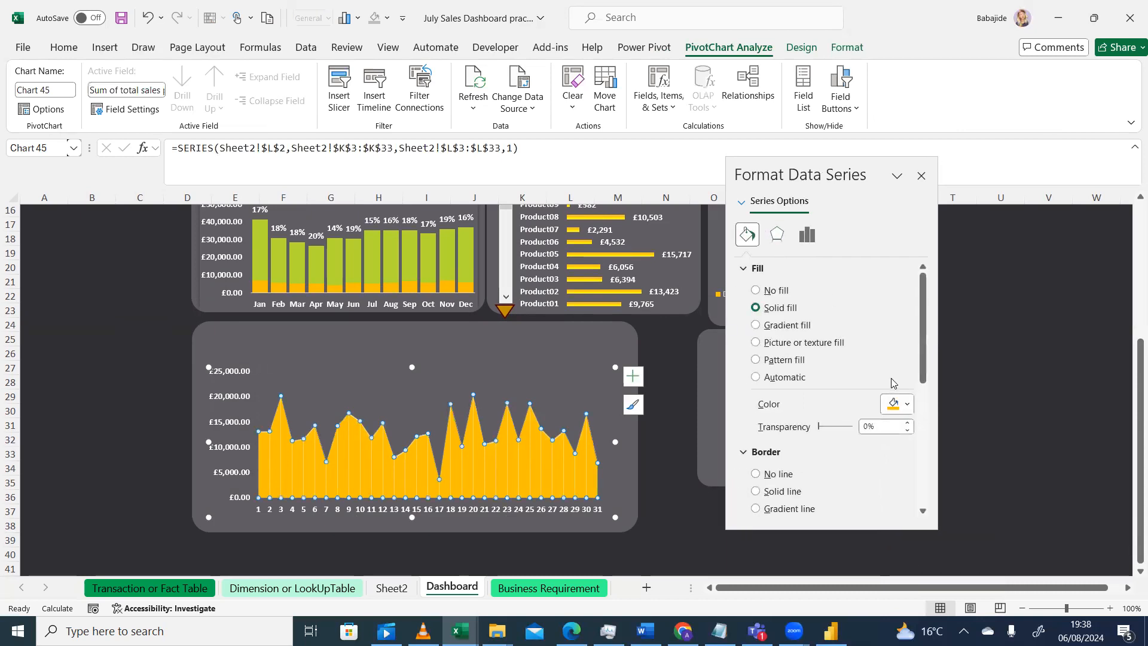
pyautogui.click(495, 477)
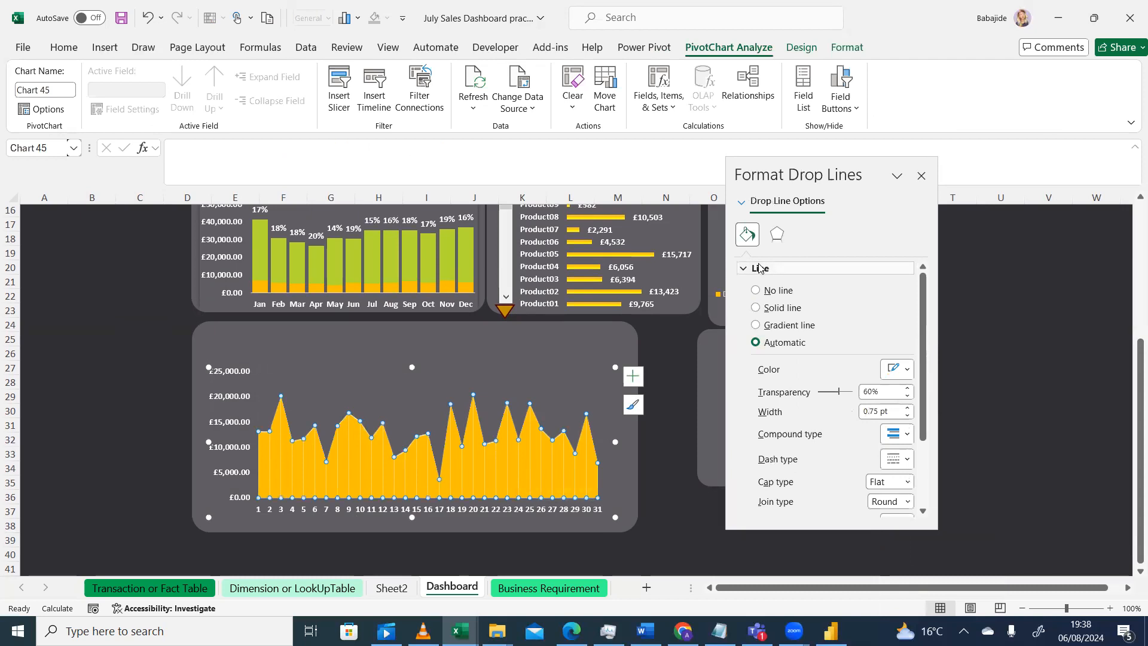
pyautogui.click(904, 371)
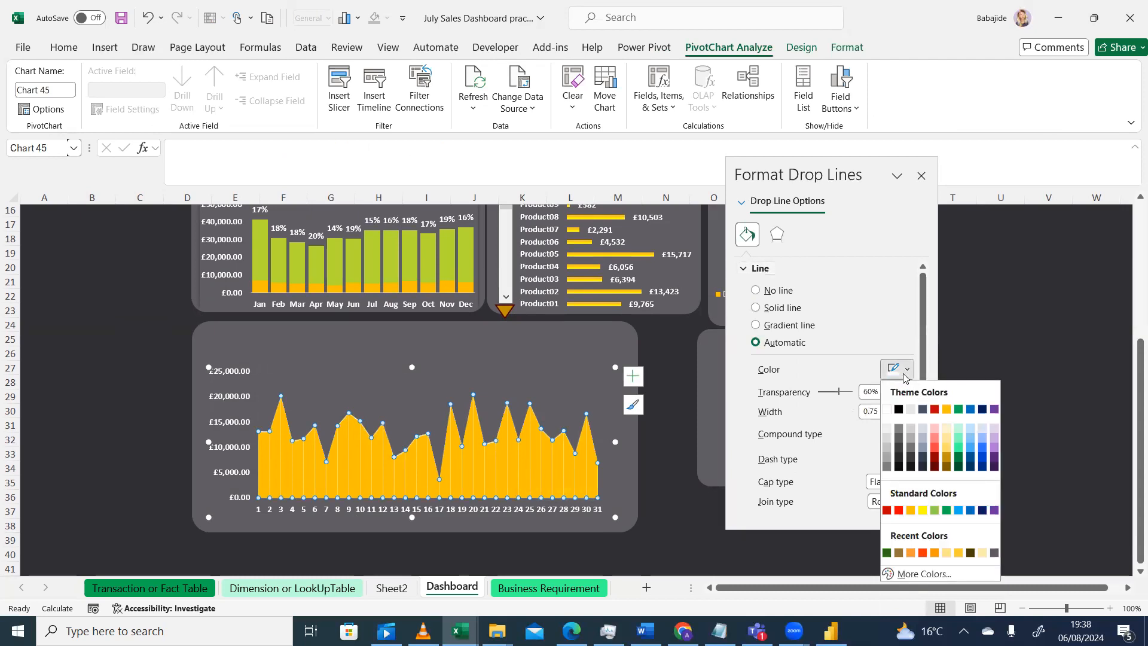
pyautogui.click(899, 460)
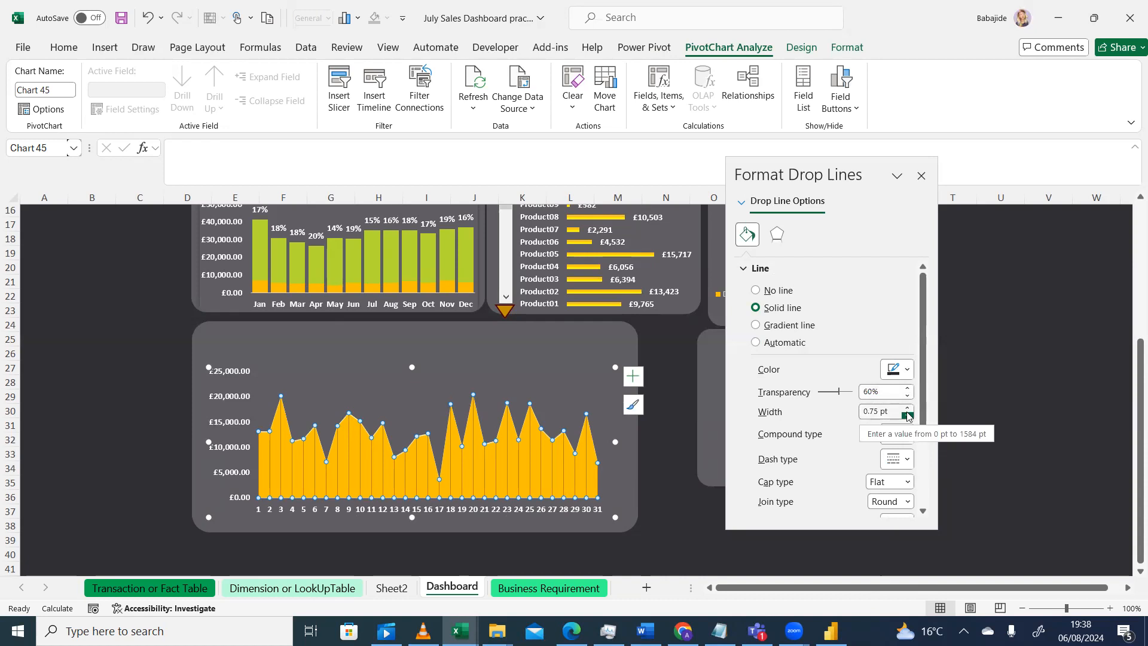
pyautogui.click(908, 396)
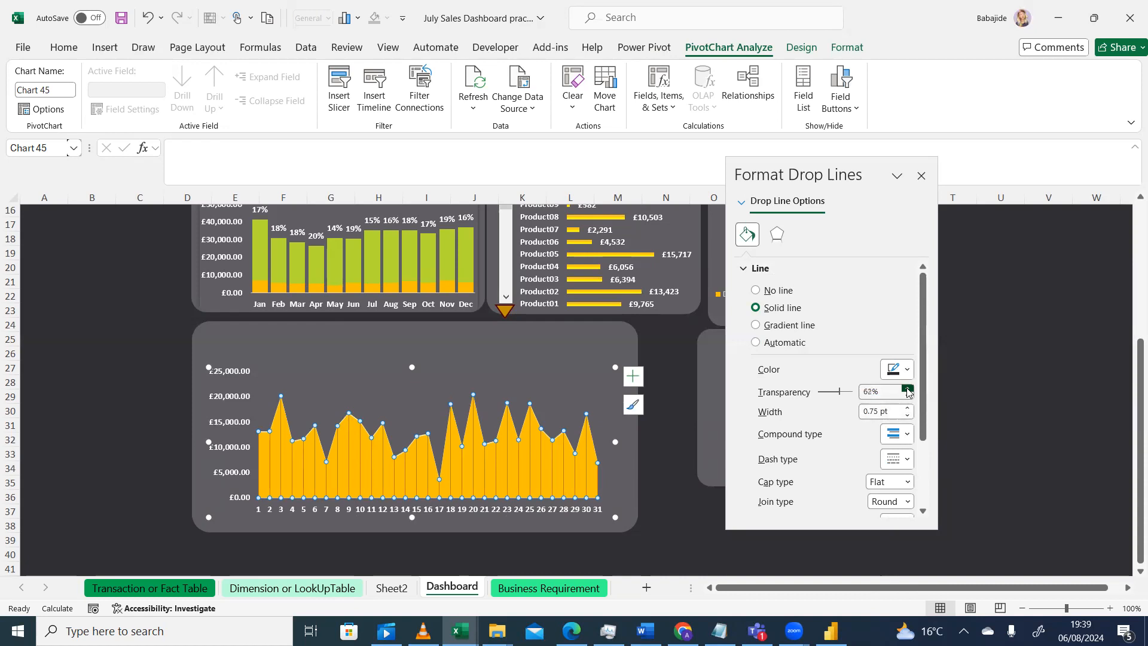
pyautogui.click(907, 390)
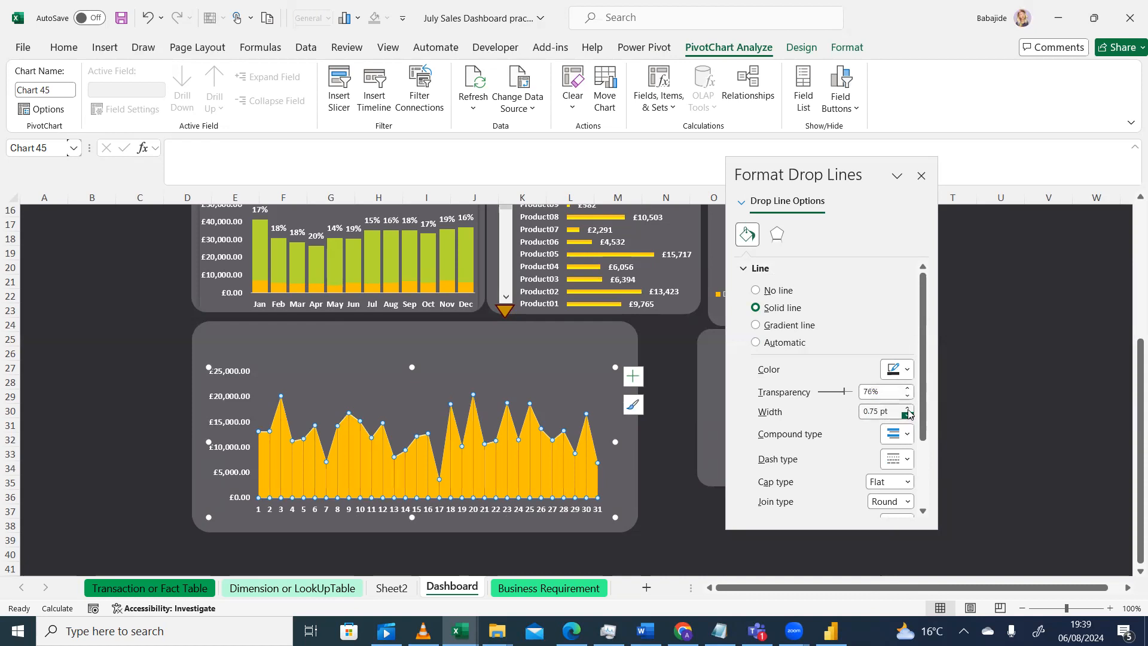
pyautogui.click(907, 409)
pyautogui.click(907, 409)
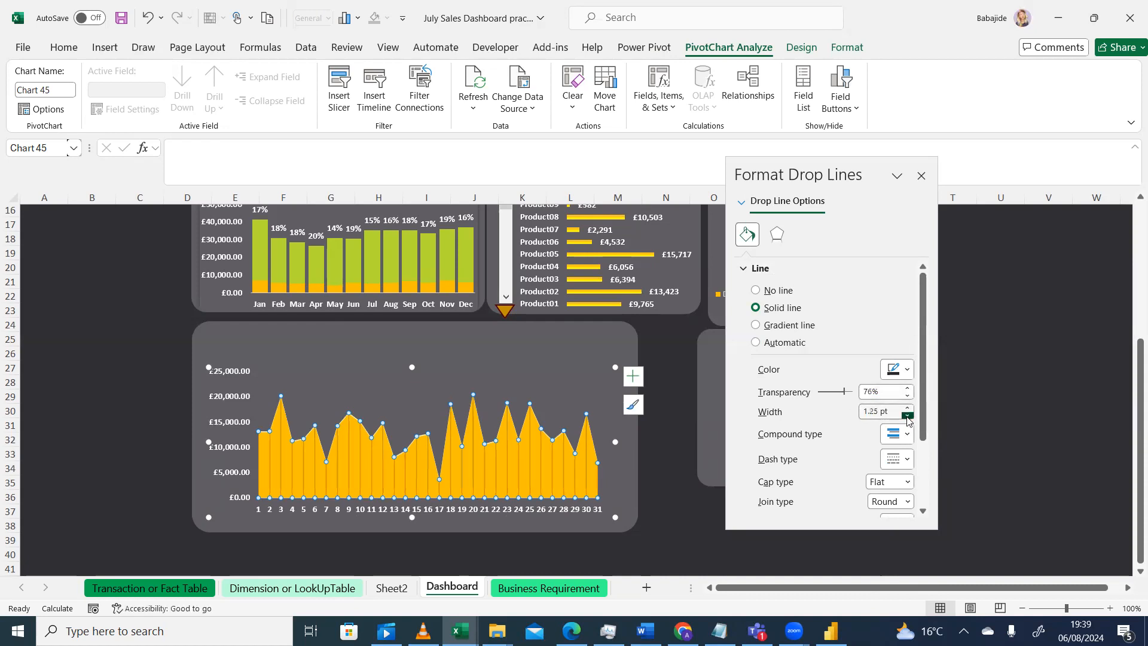
pyautogui.click(699, 512)
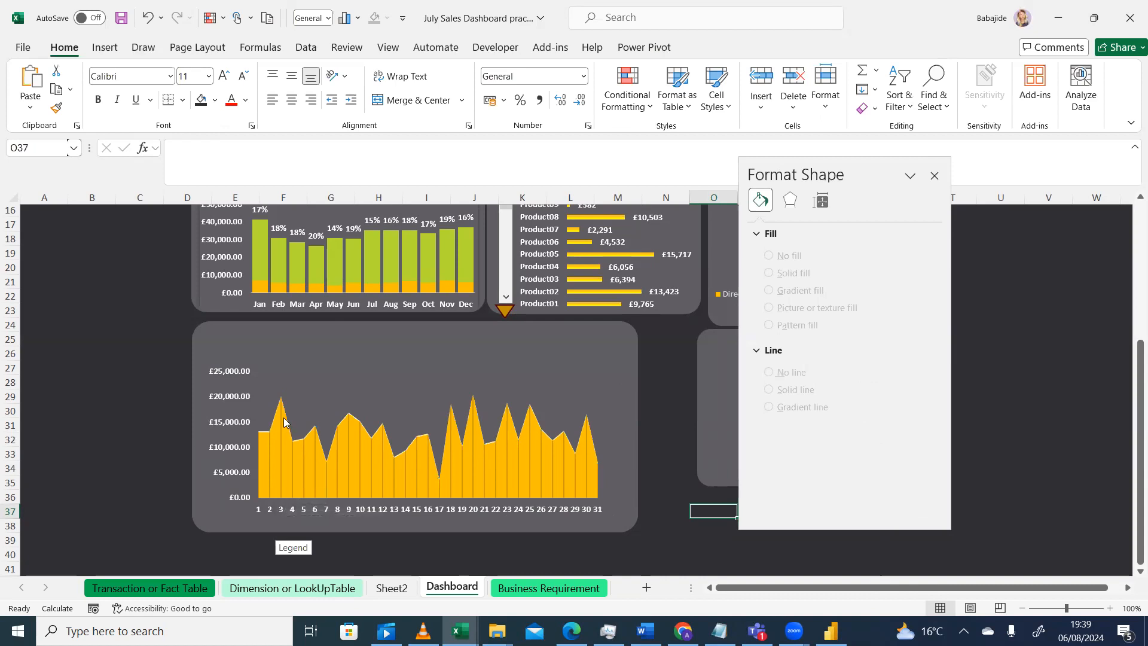
# Switch to the media player to view the reference dashboard
pyautogui.click(423, 631)
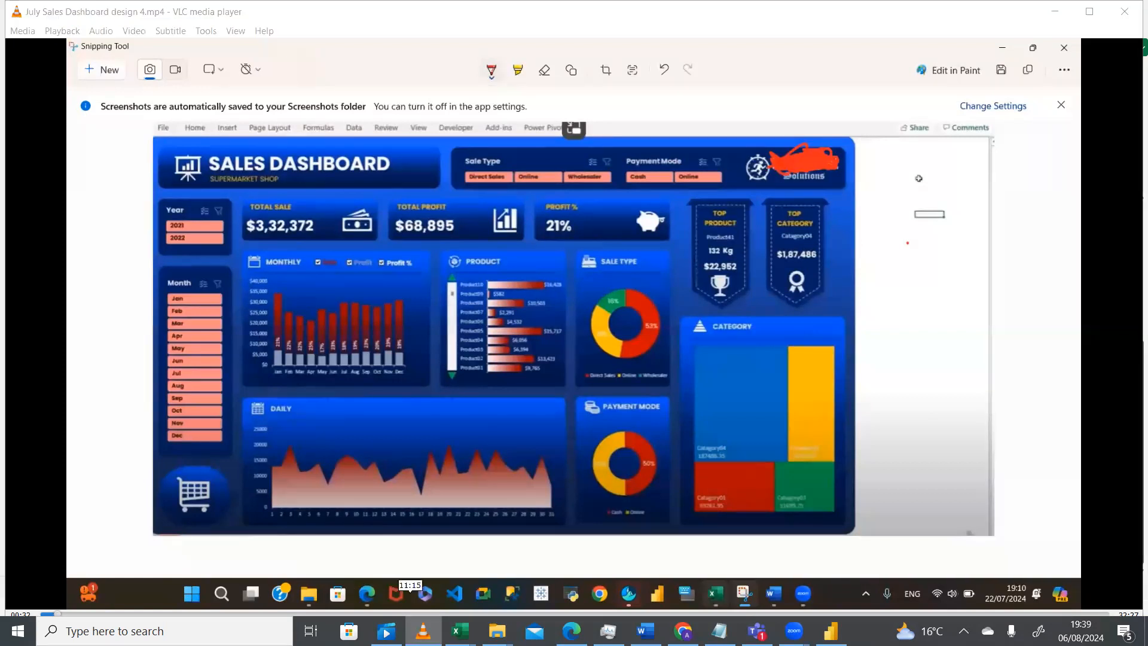
# Return to the workbook, close the Format Shape pane and select the daily area chart
pyautogui.click(420, 631)
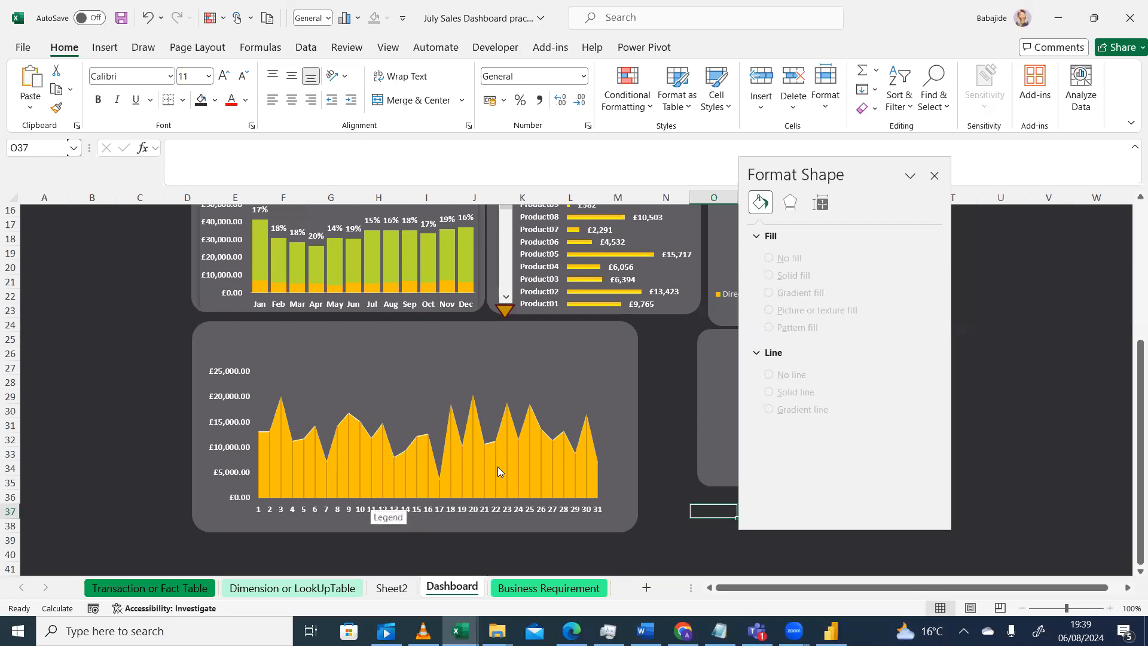
pyautogui.click(935, 176)
pyautogui.click(376, 382)
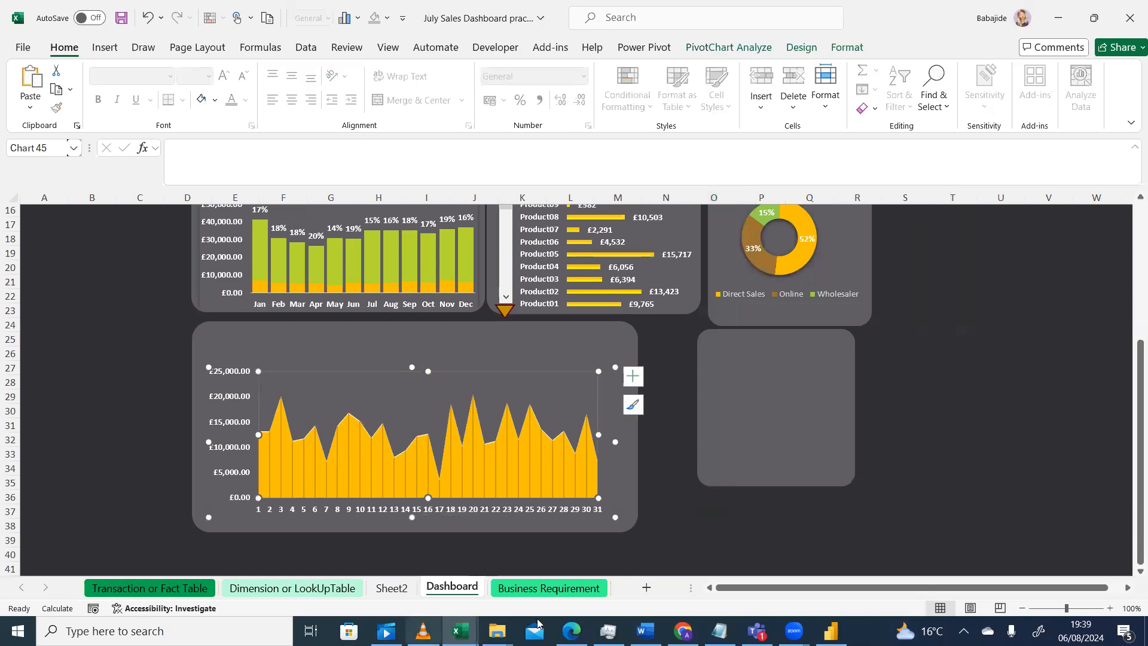
# Compare the reference dashboard with the icons stored on Sheet2
pyautogui.click(392, 592)
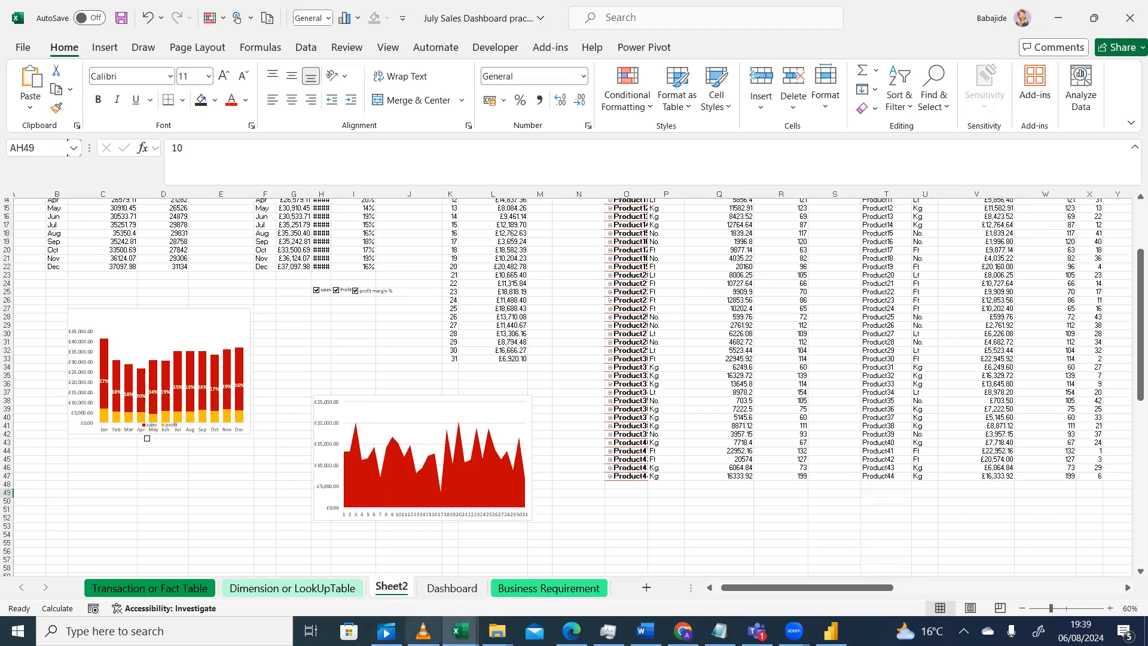
pyautogui.click(422, 630)
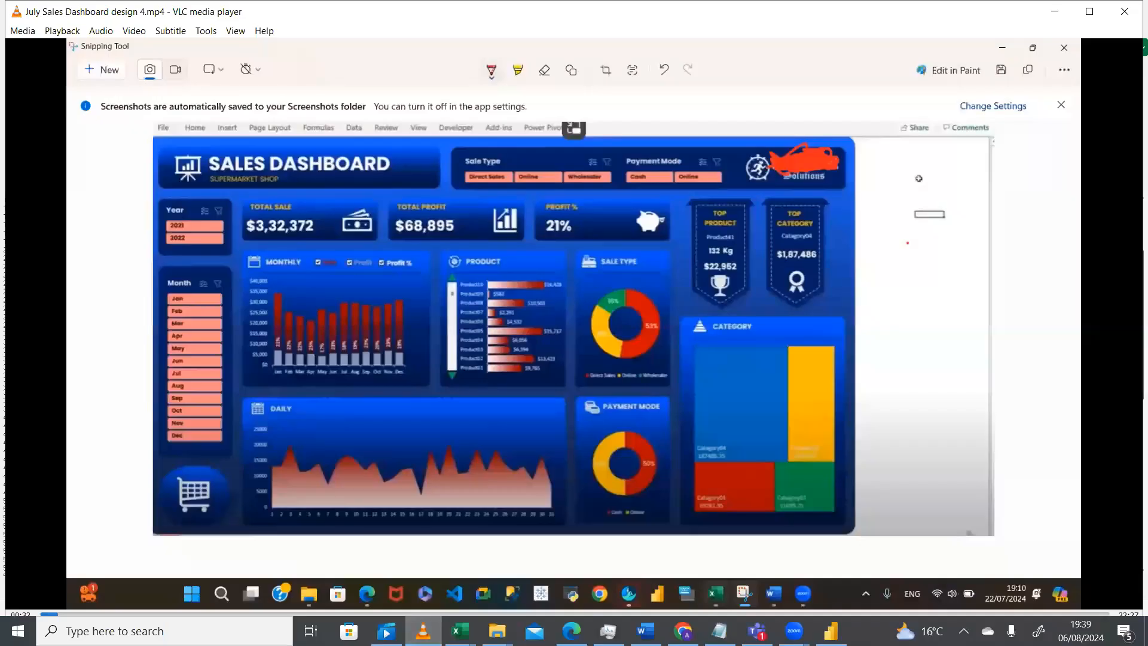
pyautogui.click(423, 631)
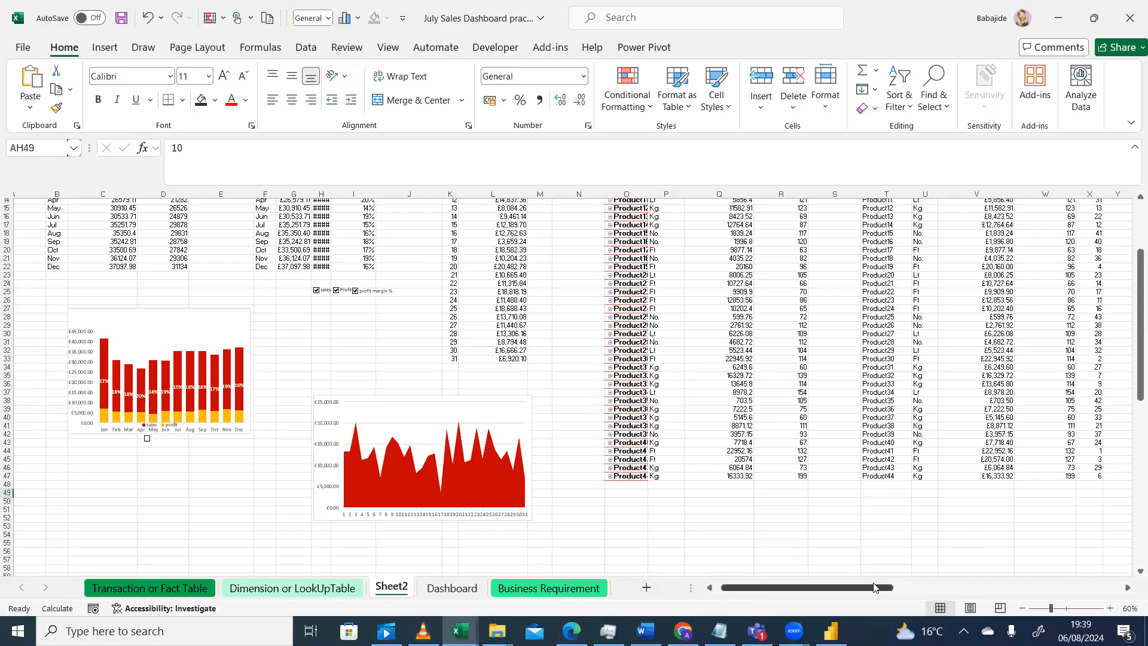
pyautogui.moveTo(881, 587); pyautogui.dragTo(999, 579)
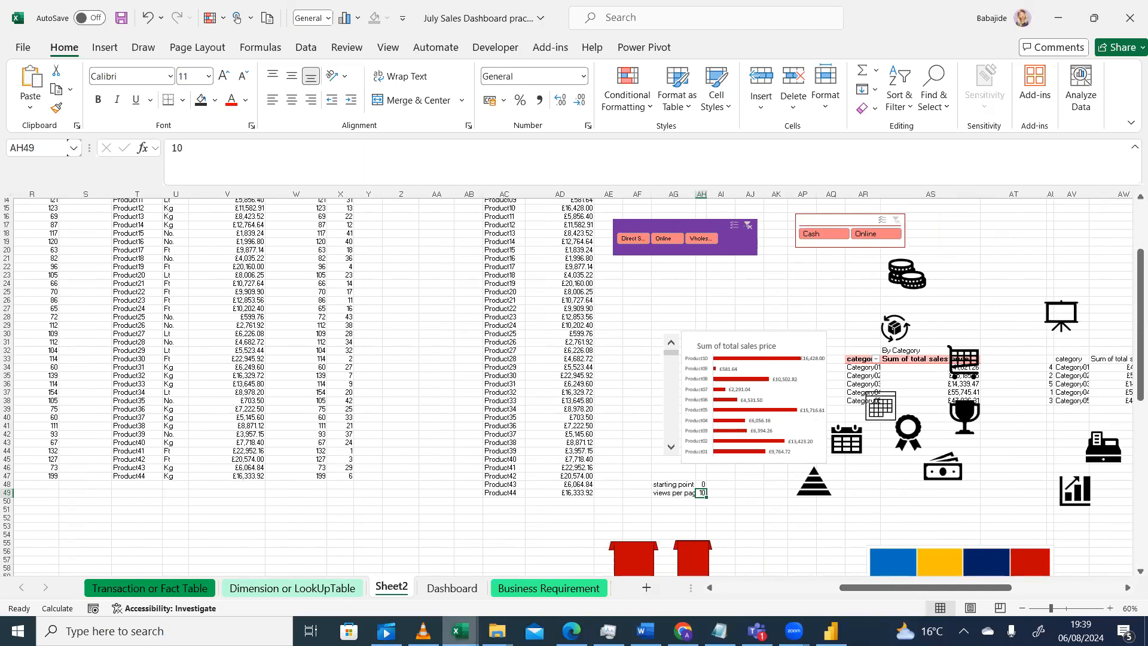
pyautogui.click(423, 631)
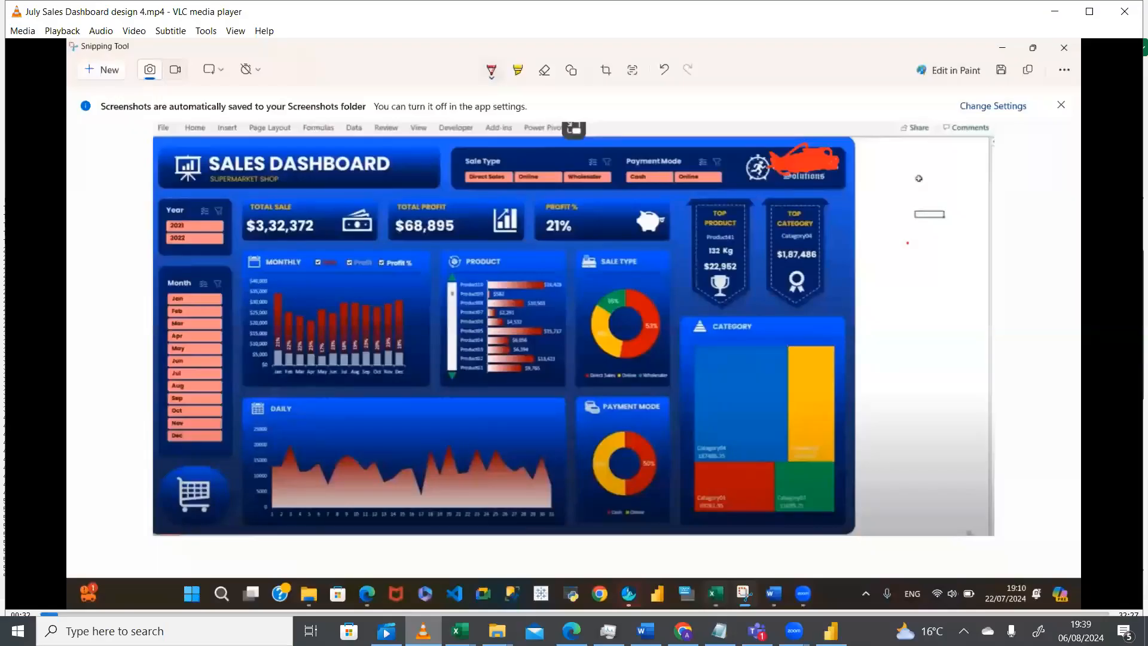
pyautogui.click(423, 631)
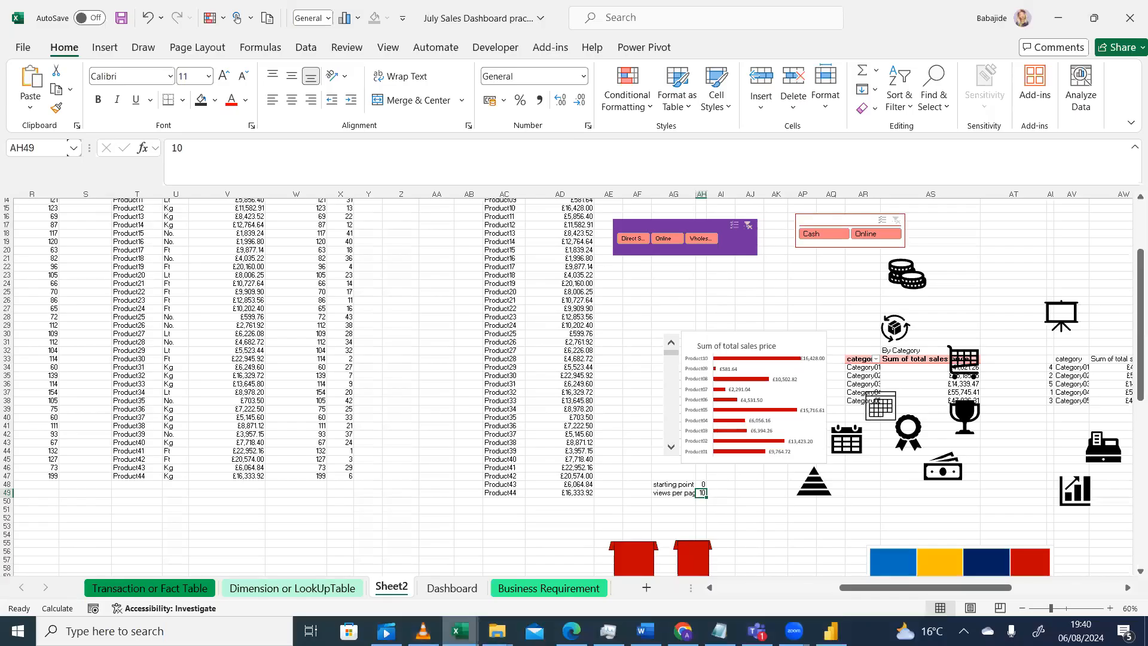
# Paste the calendar icon from Sheet2 into the daily chart and set its height to 1.02 cm
pyautogui.click(851, 444)
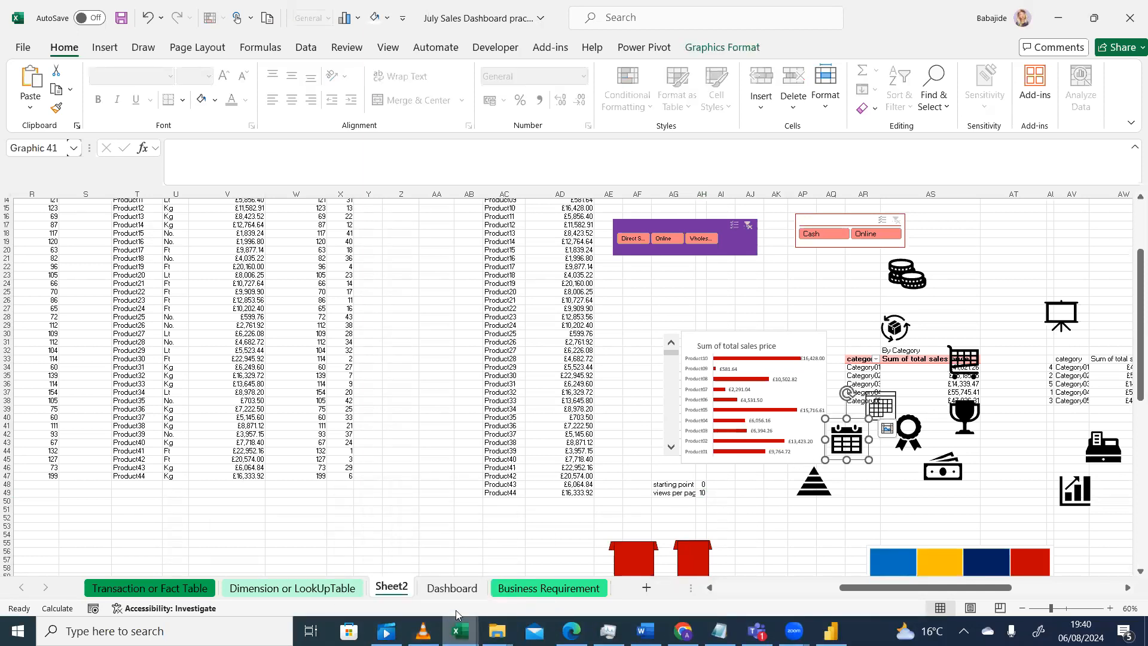
pyautogui.click(453, 588)
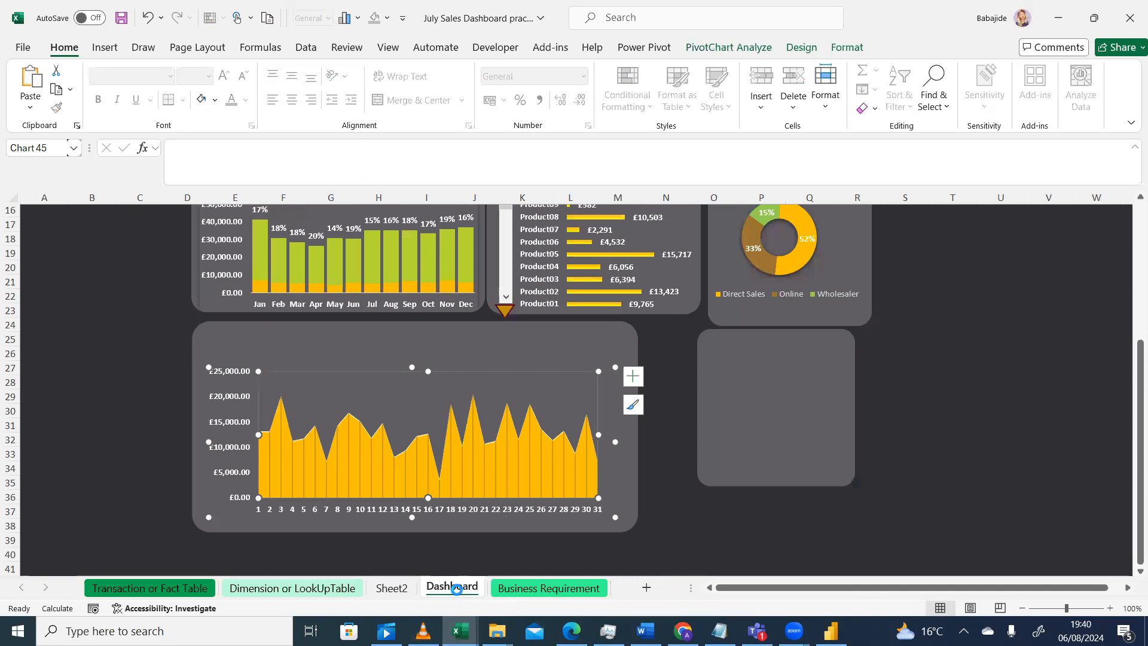
pyautogui.hotkey('ctrl', 'v')
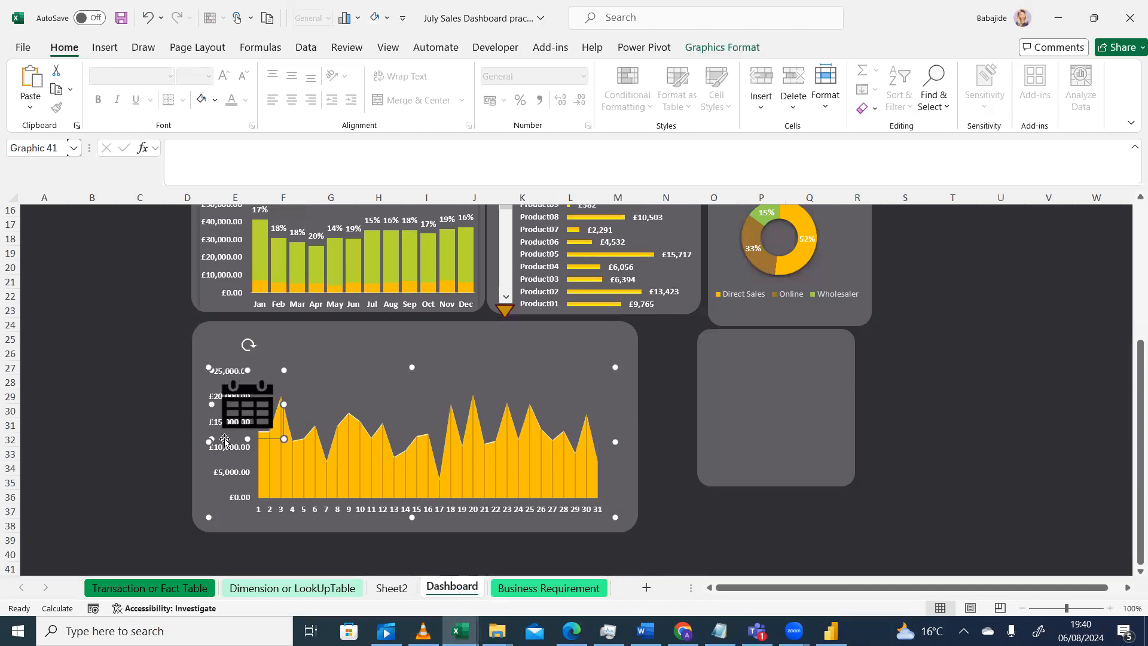
pyautogui.click(714, 47)
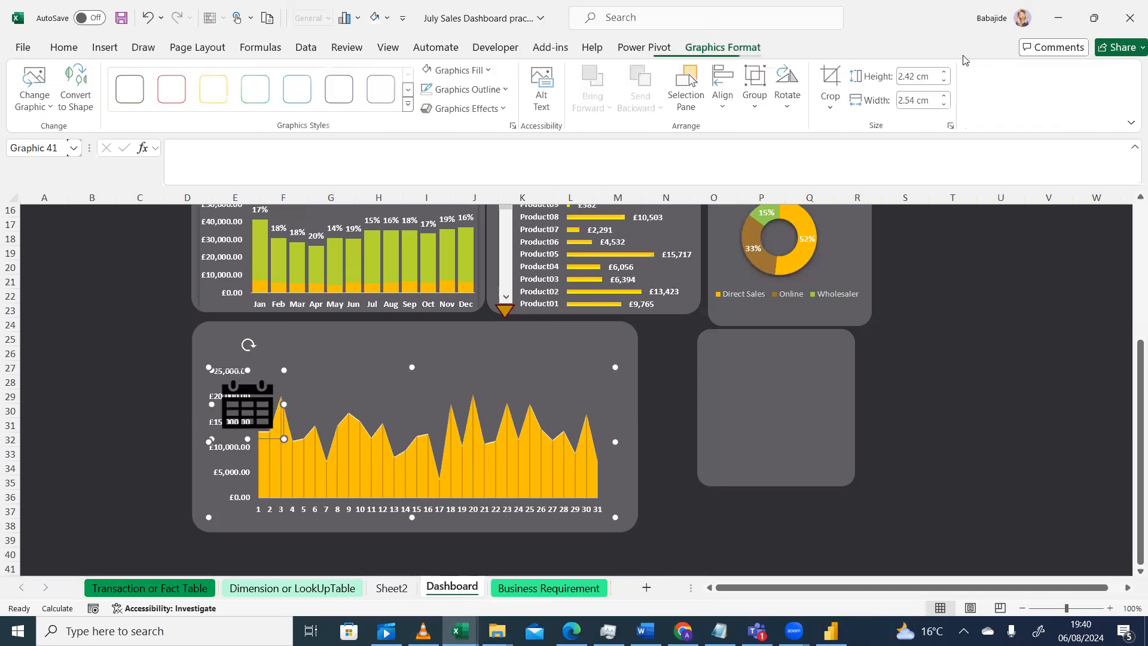
pyautogui.click(921, 82)
pyautogui.write('1')
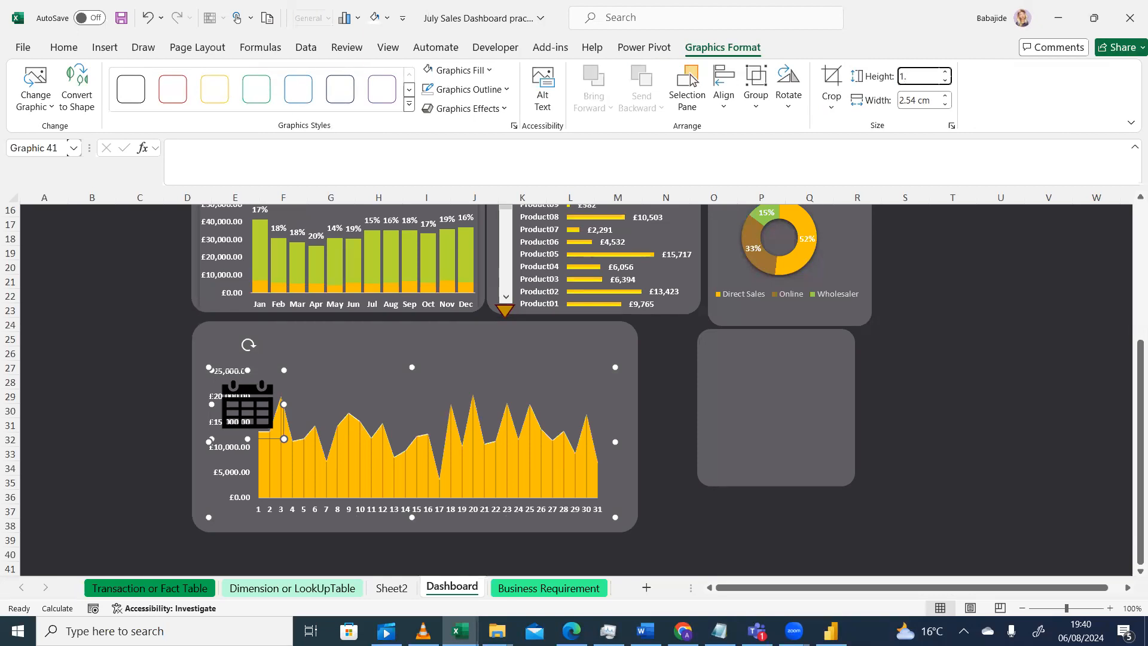
pyautogui.write('.02')
pyautogui.press('Return')
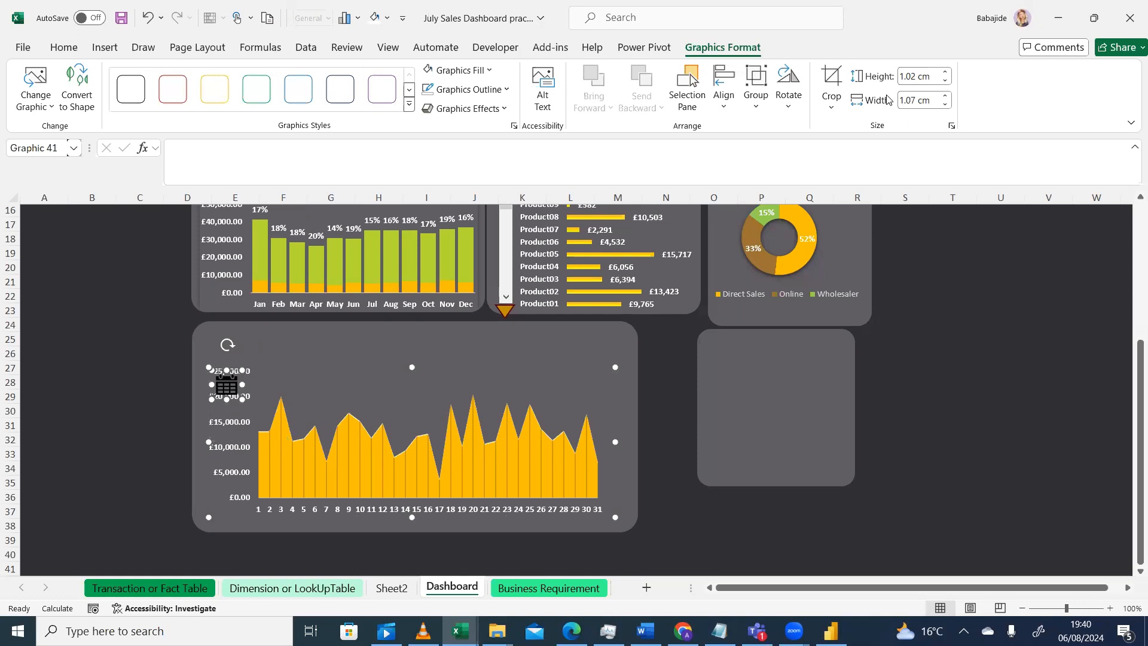
# Set the pasted icon's width to 1 cm and move it to the top of the chart
pyautogui.click(913, 101)
pyautogui.write('1')
pyautogui.press('Return')
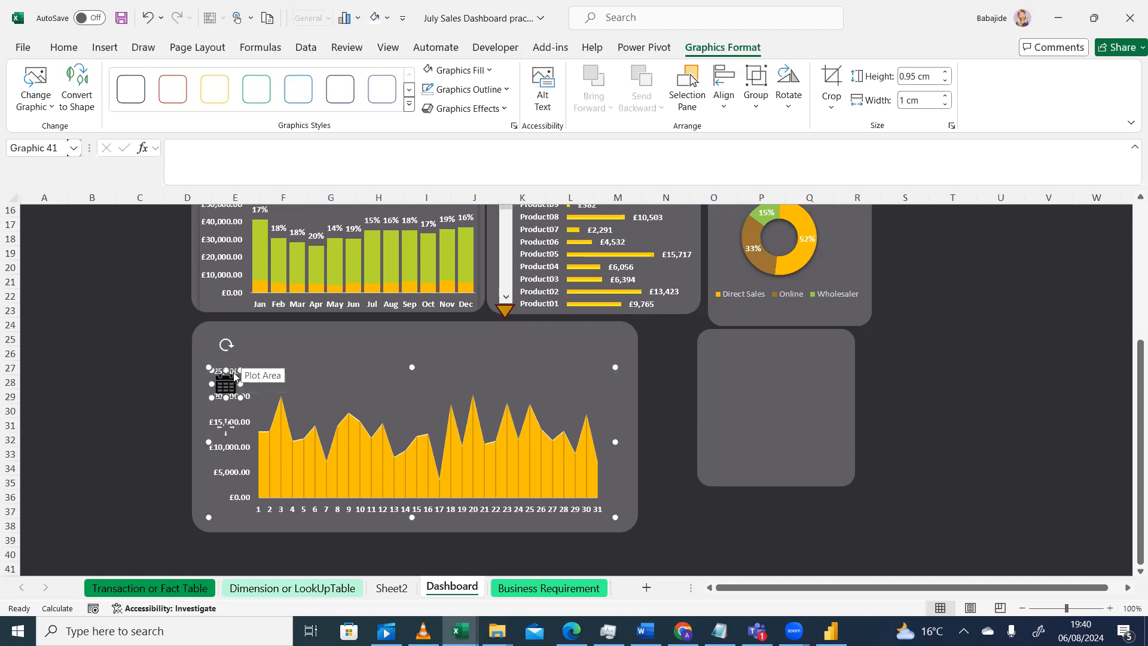
pyautogui.moveTo(216, 370)
pyautogui.mouseDown()
pyautogui.moveTo(220, 361)
pyautogui.moveTo(215, 375)
pyautogui.mouseUp()
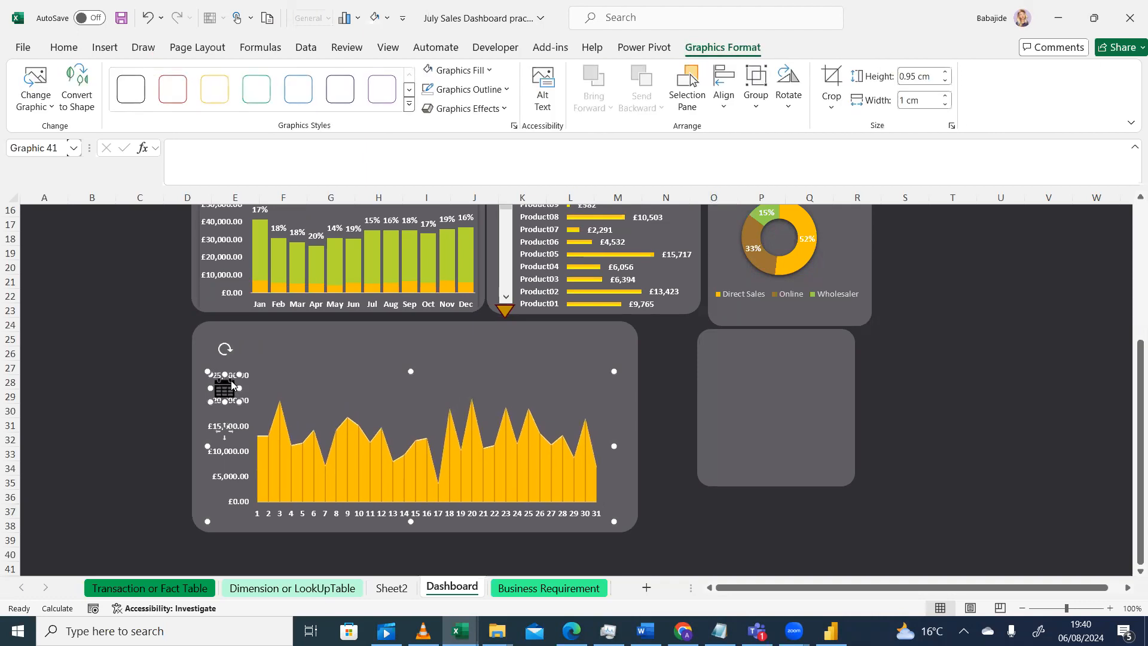
pyautogui.moveTo(215, 378); pyautogui.dragTo(357, 346)
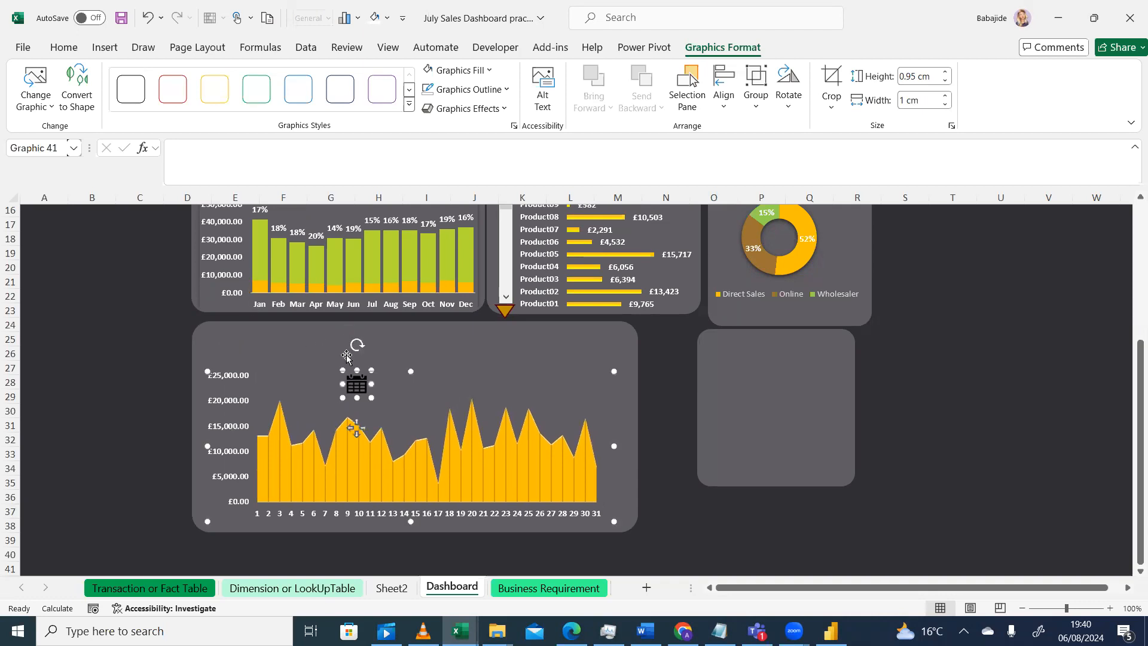
pyautogui.click(360, 386)
pyautogui.click(359, 386)
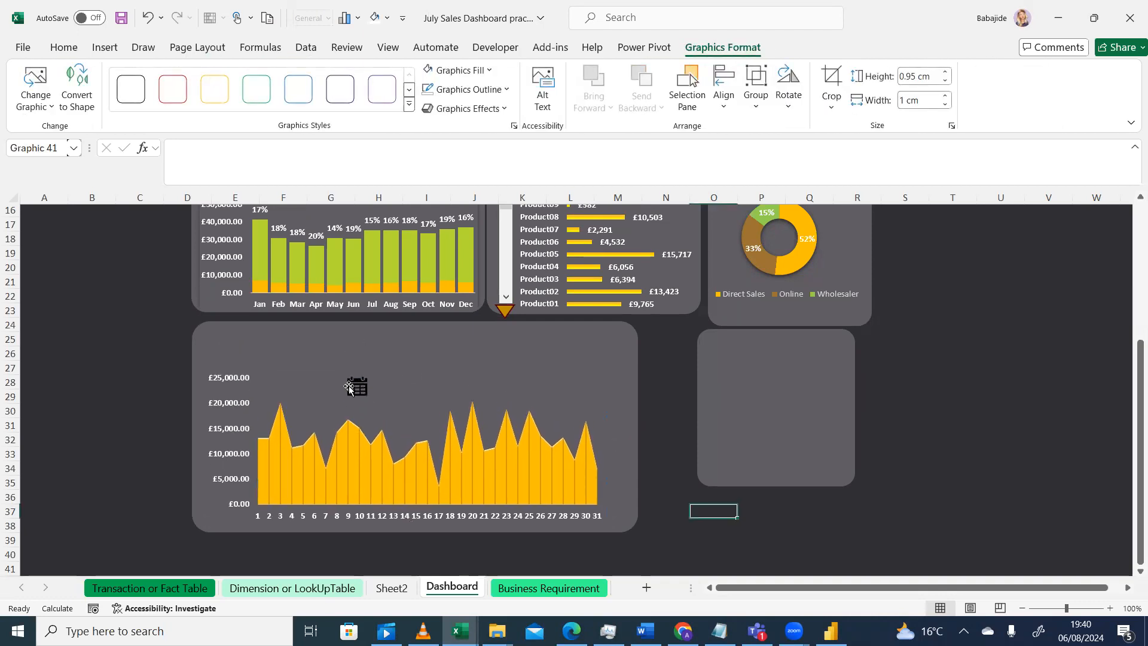
pyautogui.click(358, 388)
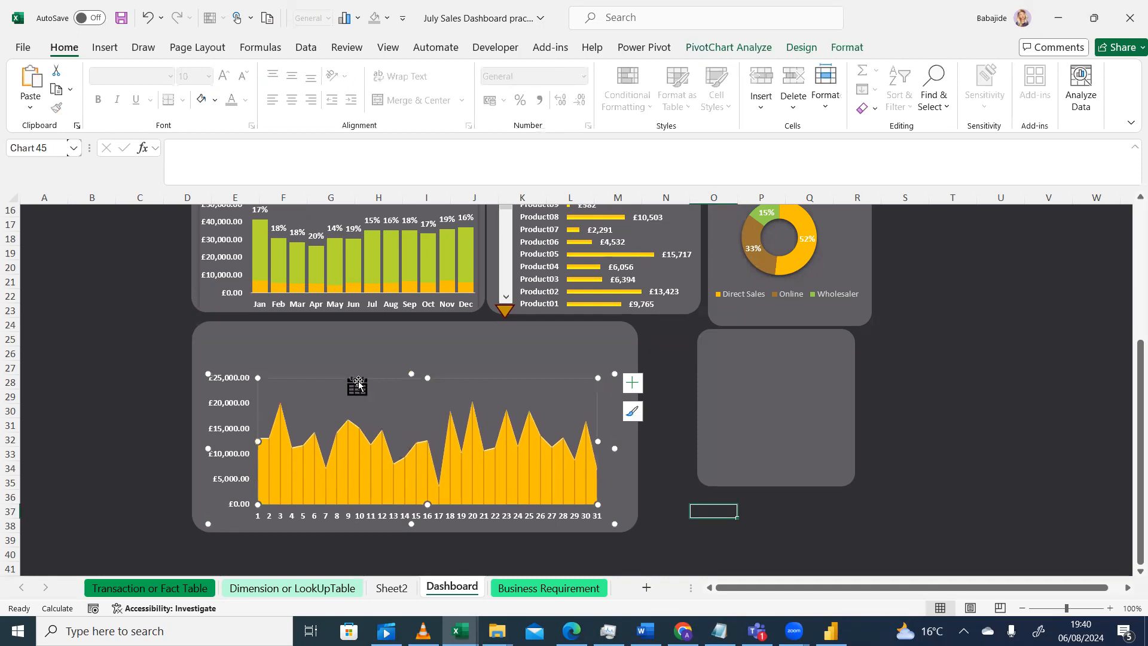
# Undo the pasted icon and its size and position changes in the daily chart
pyautogui.click(151, 21)
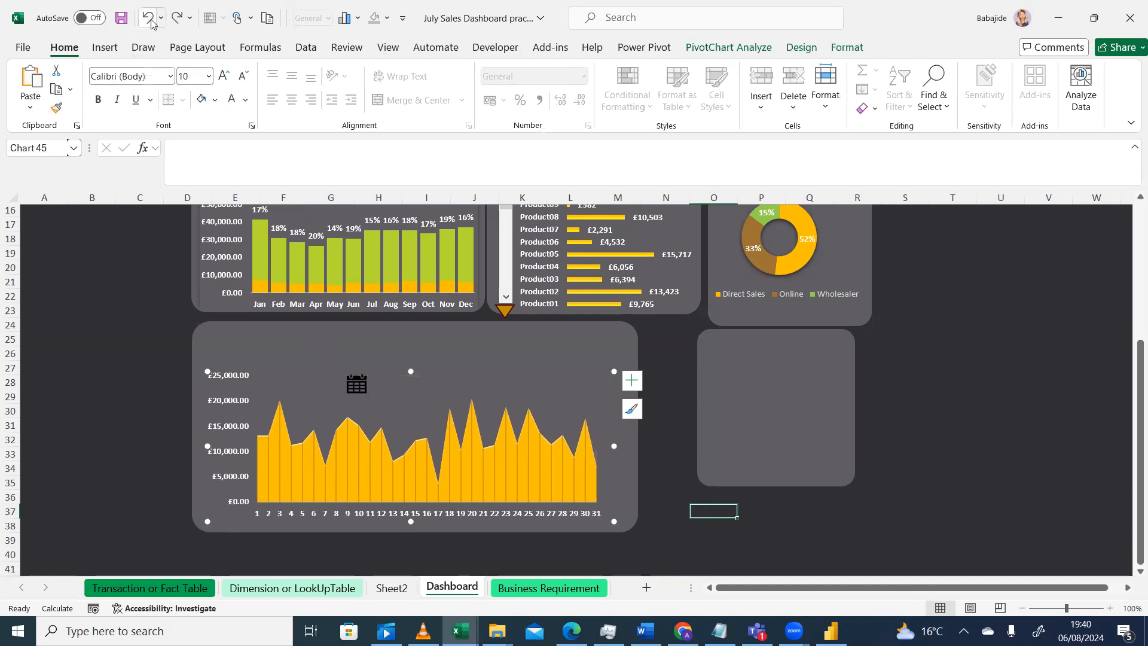
pyautogui.click(152, 21)
pyautogui.click(151, 21)
pyautogui.click(152, 21)
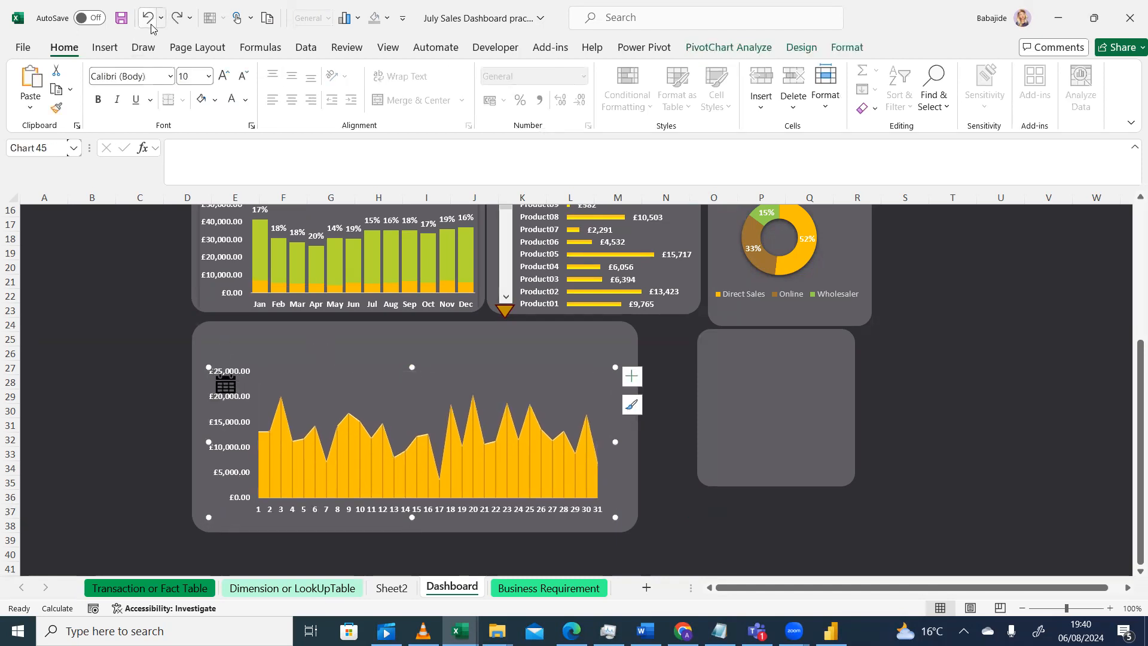
pyautogui.click(151, 21)
pyautogui.click(151, 24)
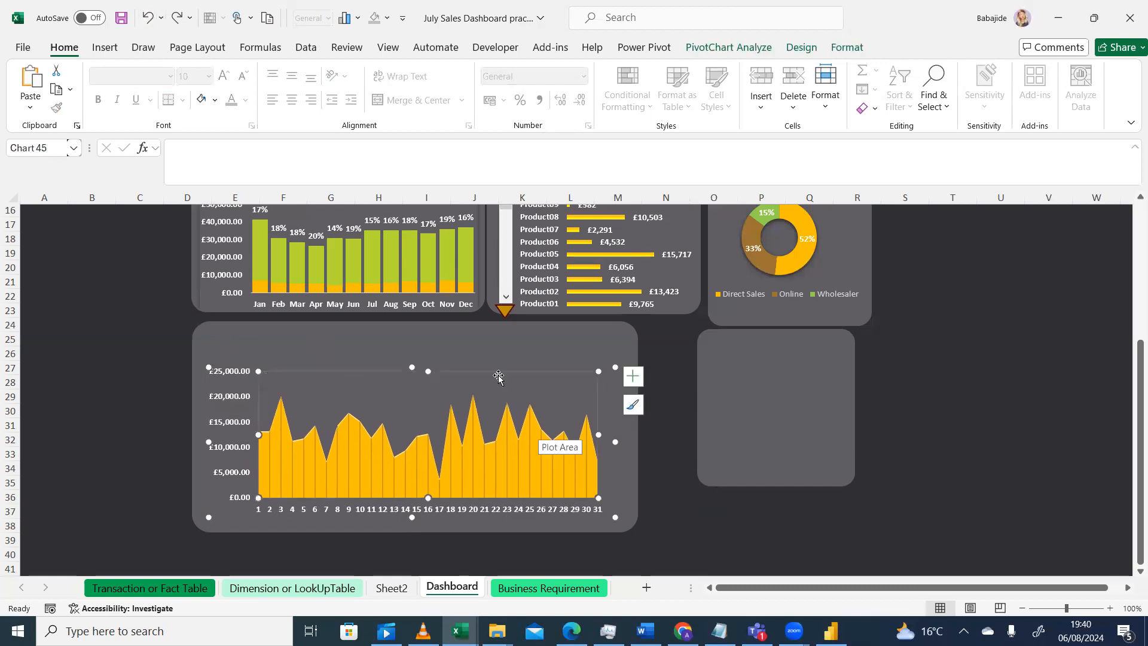
pyautogui.hotkey('ctrl', 'z')
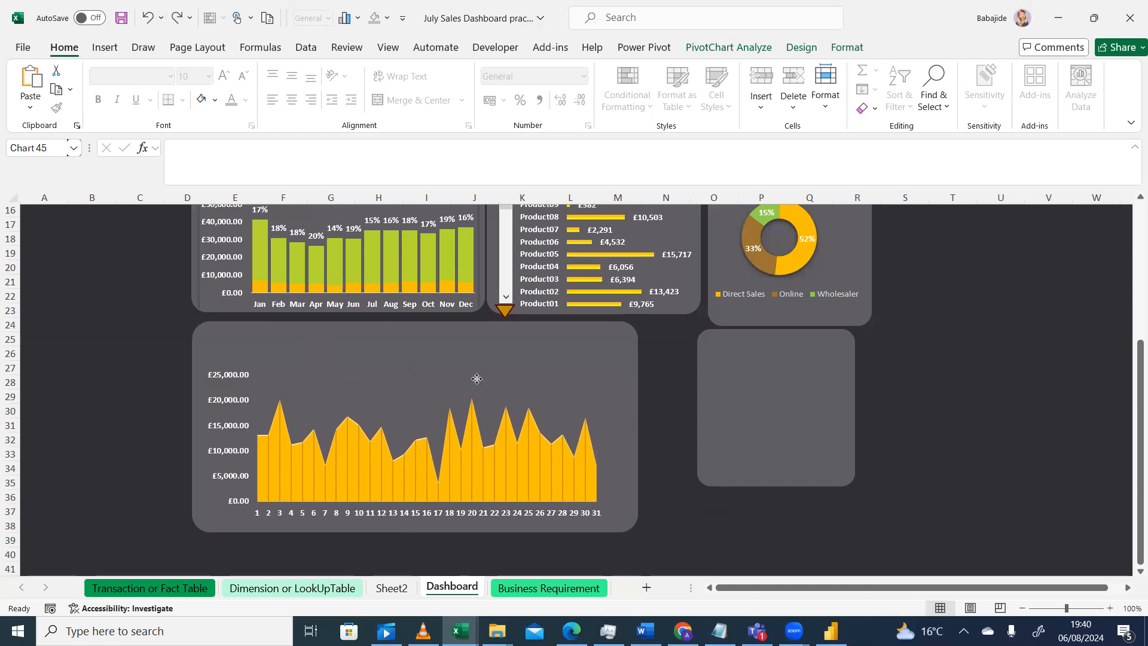
pyautogui.click(102, 438)
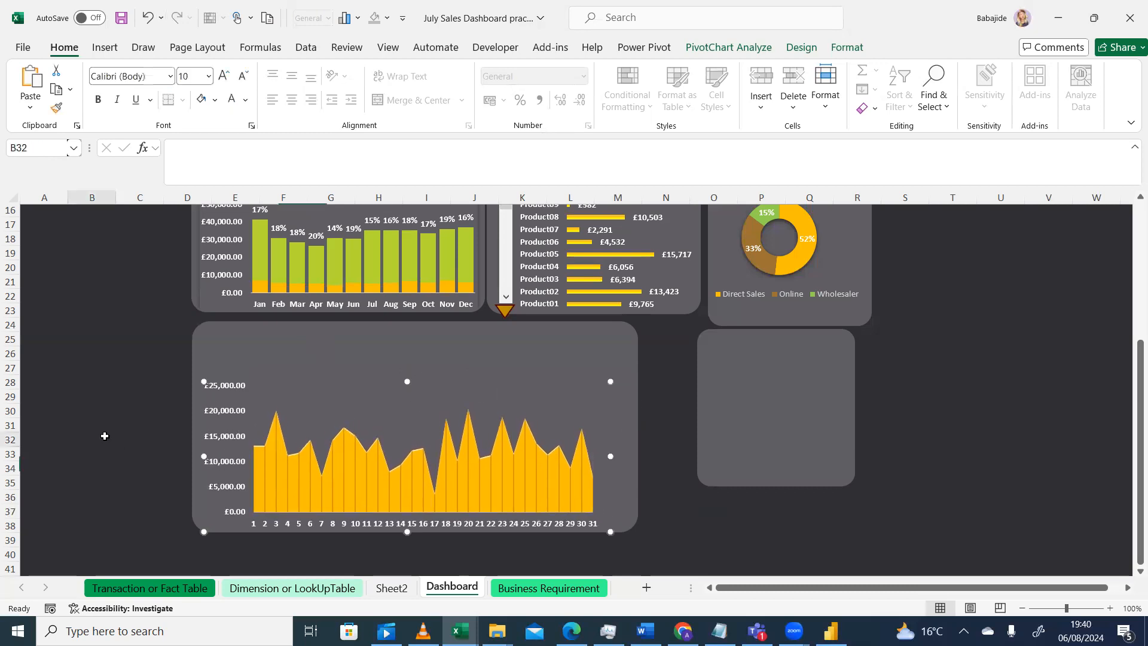
# Copy the calendar icon from Sheet2 and paste it onto the daily chart's background card
pyautogui.click(392, 589)
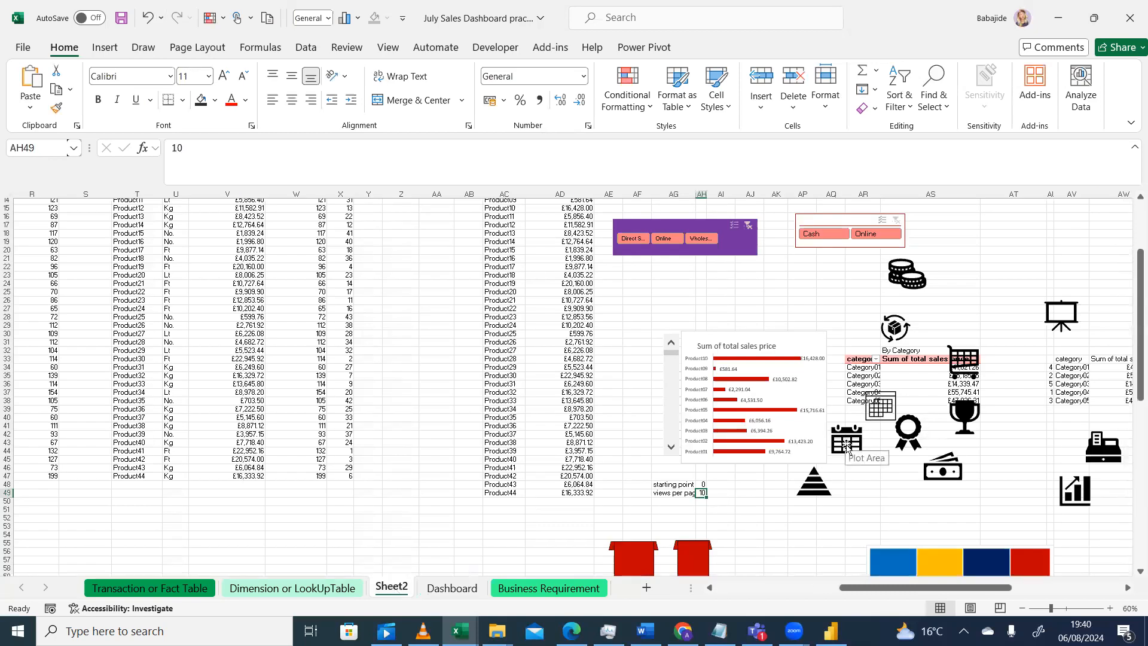
pyautogui.click(848, 441)
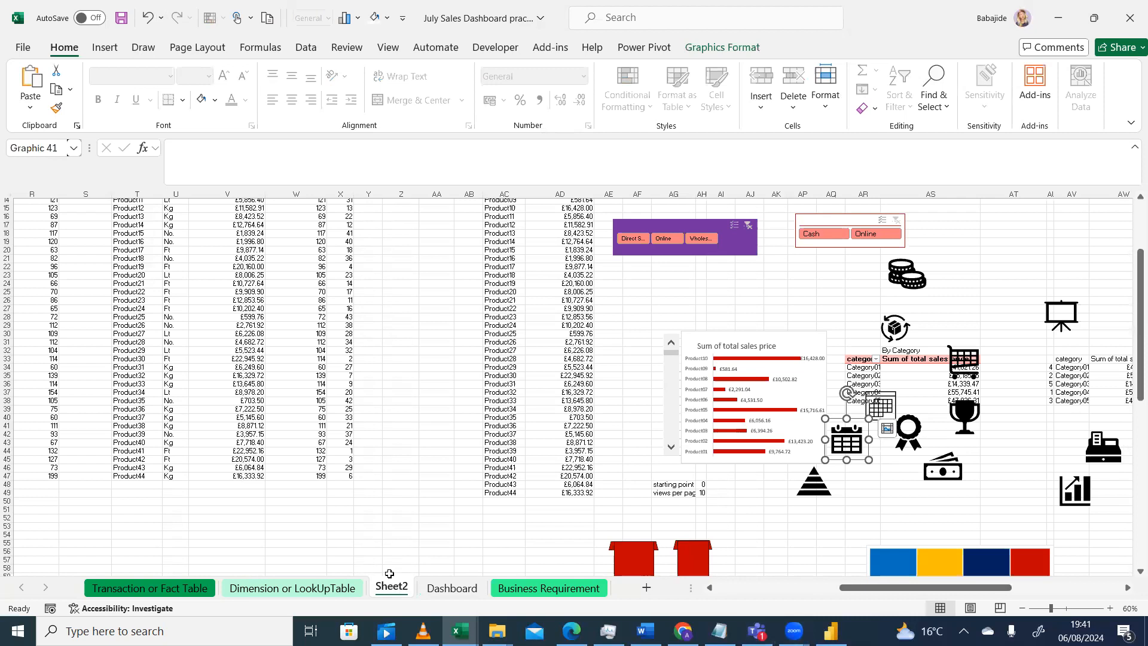
pyautogui.click(443, 587)
pyautogui.click(298, 334)
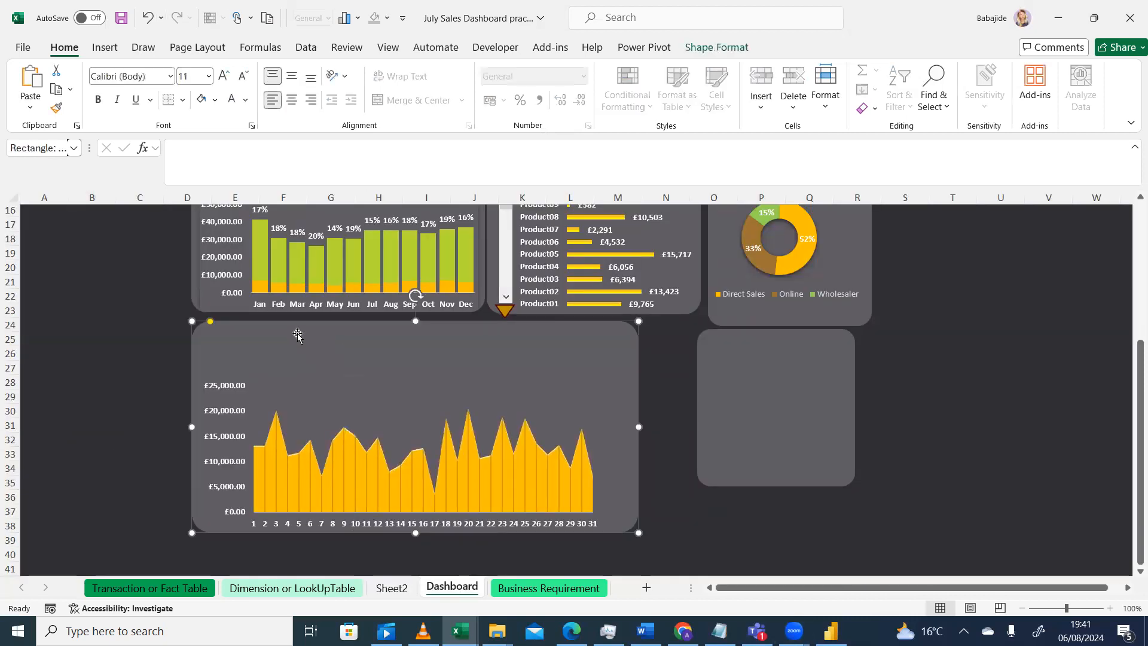
pyautogui.rightClick(249, 327)
pyautogui.click(287, 288)
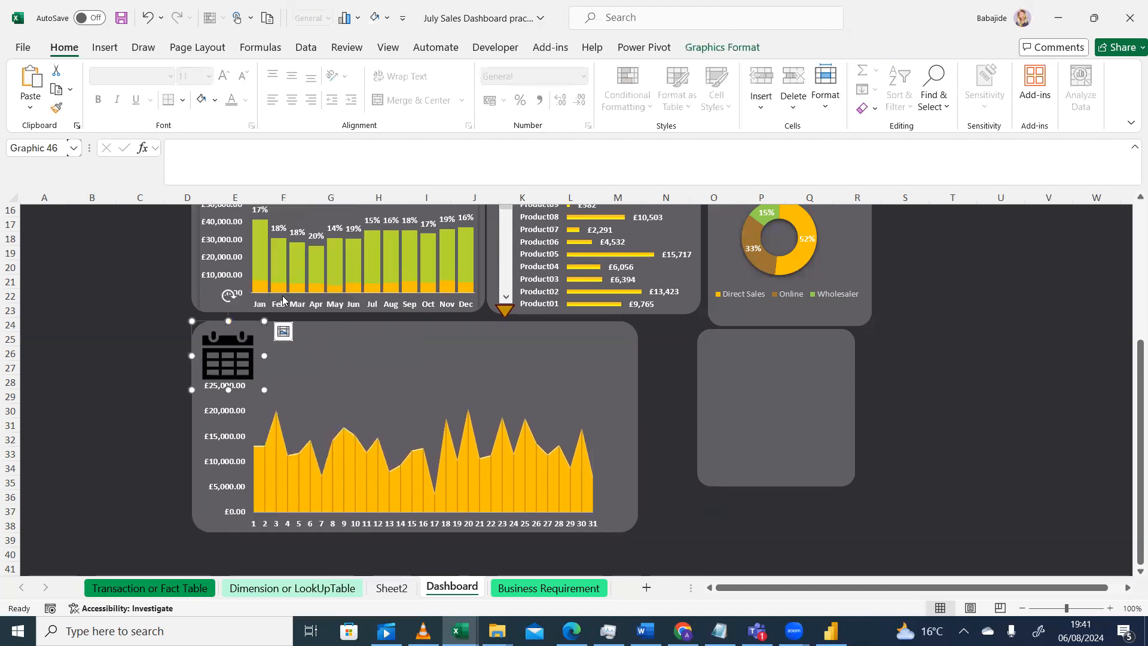
# Resize the calendar icon to 1.02 cm high and 1 cm wide at the card's top-left corner
pyautogui.moveTo(263, 389); pyautogui.dragTo(261, 387)
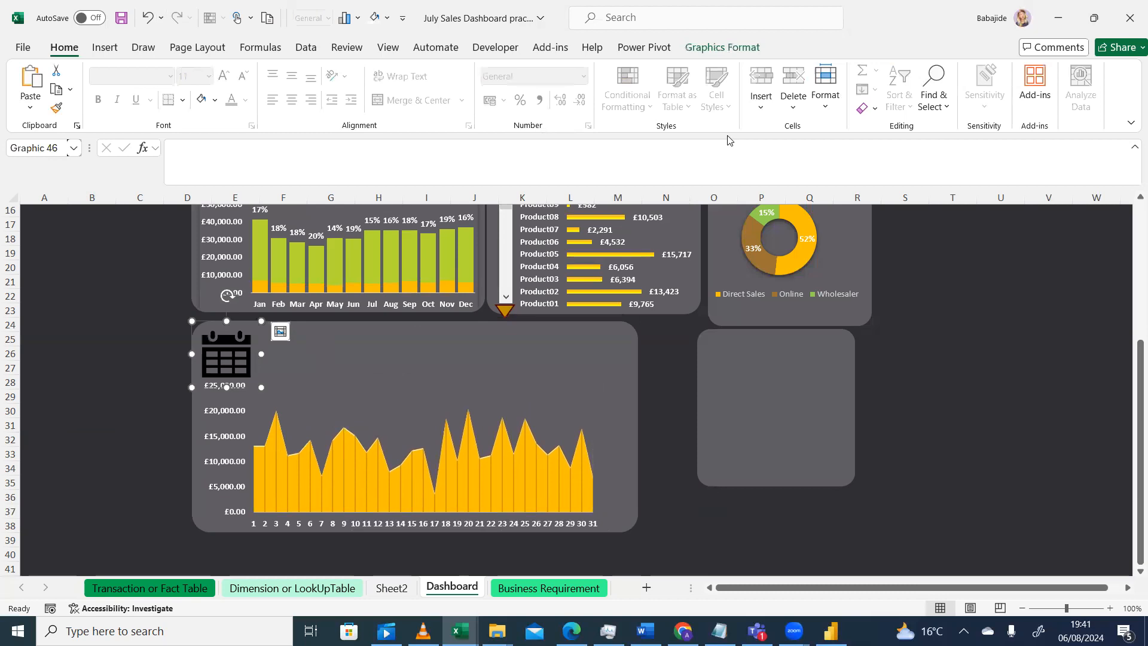
pyautogui.click(721, 52)
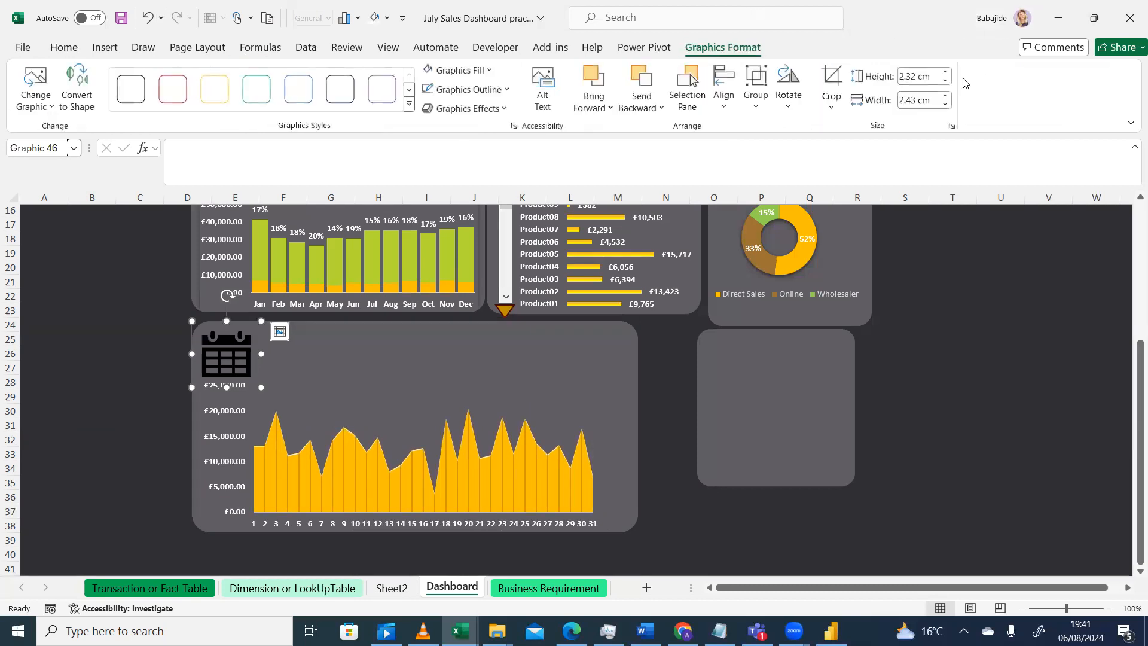
pyautogui.click(930, 78)
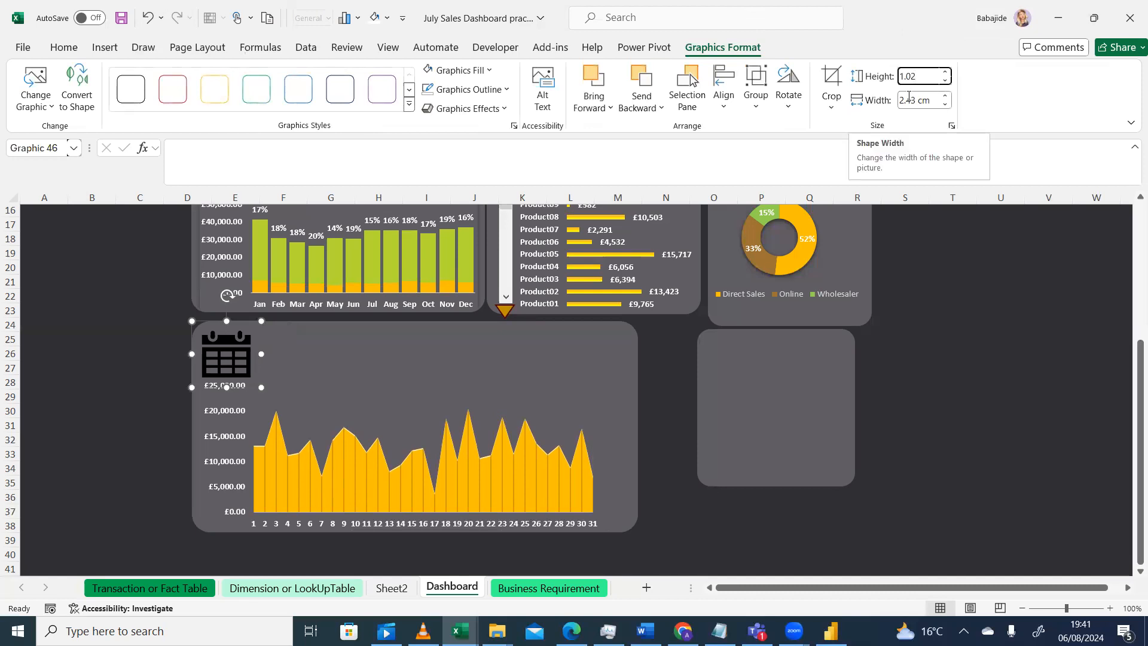
pyautogui.click(908, 100)
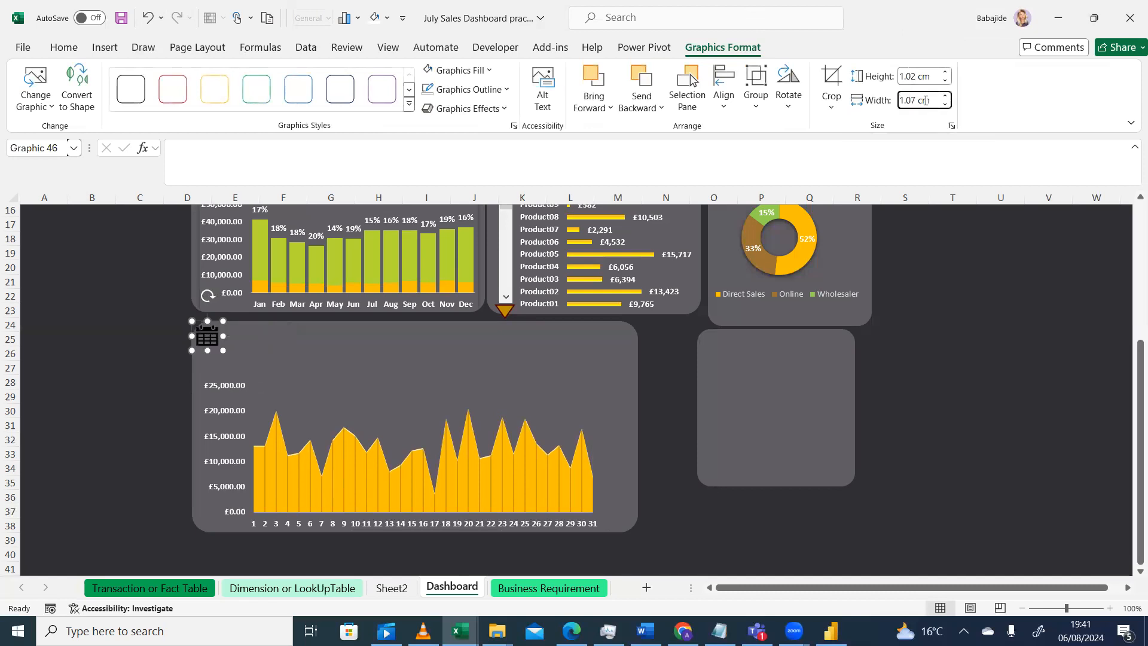
pyautogui.tripleClick(925, 100)
pyautogui.write('1')
pyautogui.press('Return')
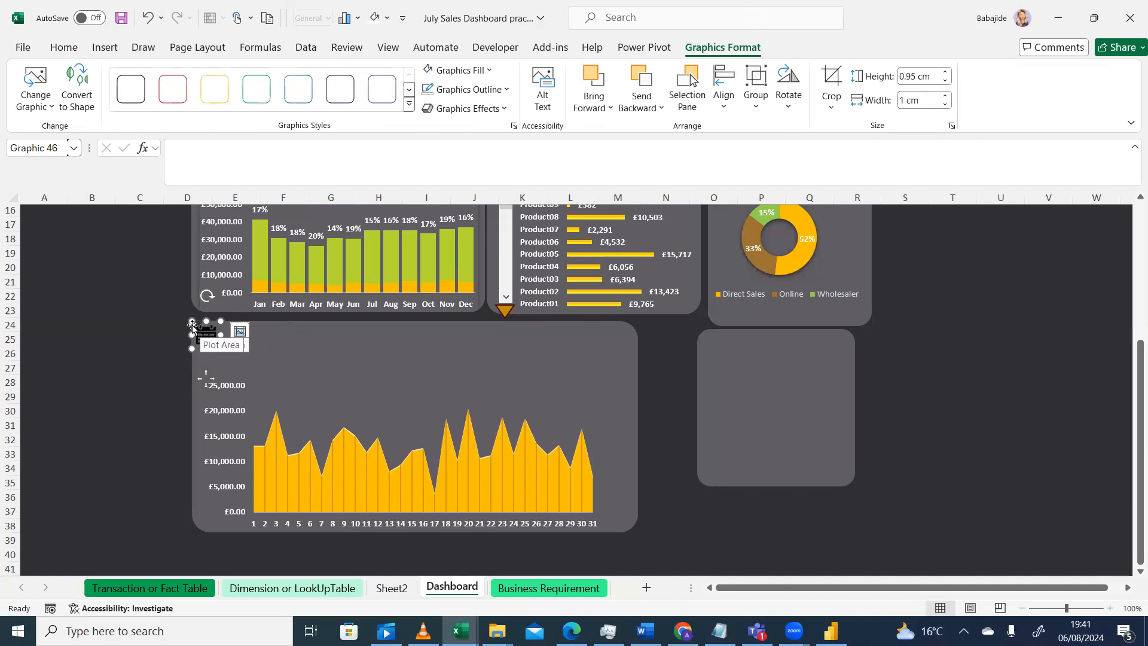
pyautogui.moveTo(192, 321); pyautogui.dragTo(195, 325)
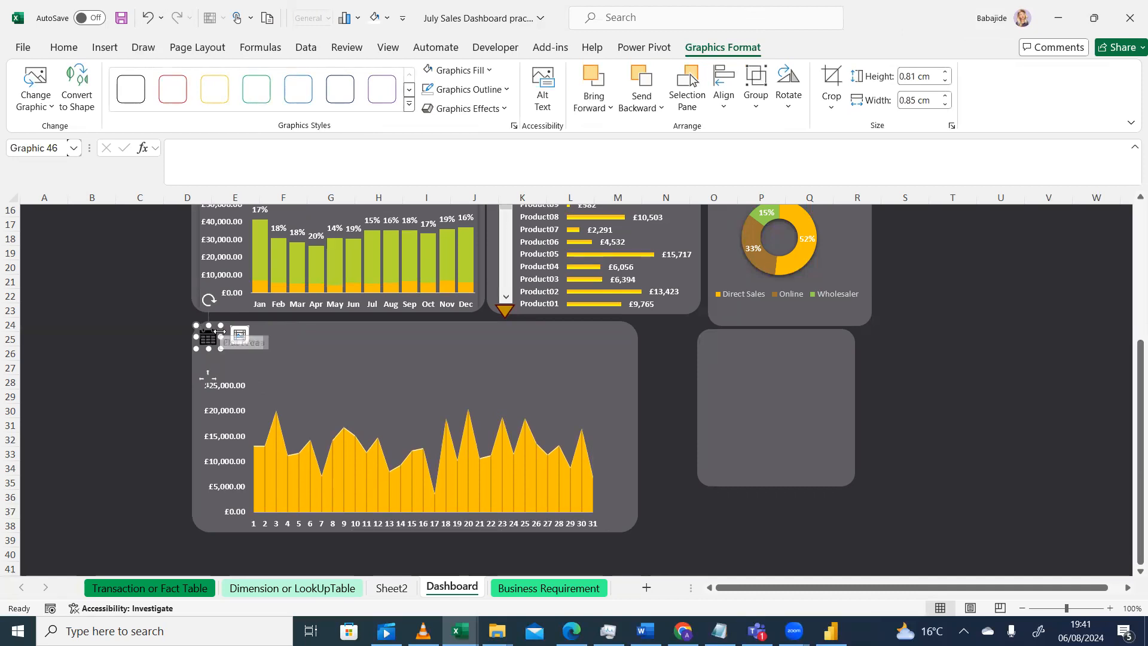
pyautogui.hotkey('ctrl', 'z')
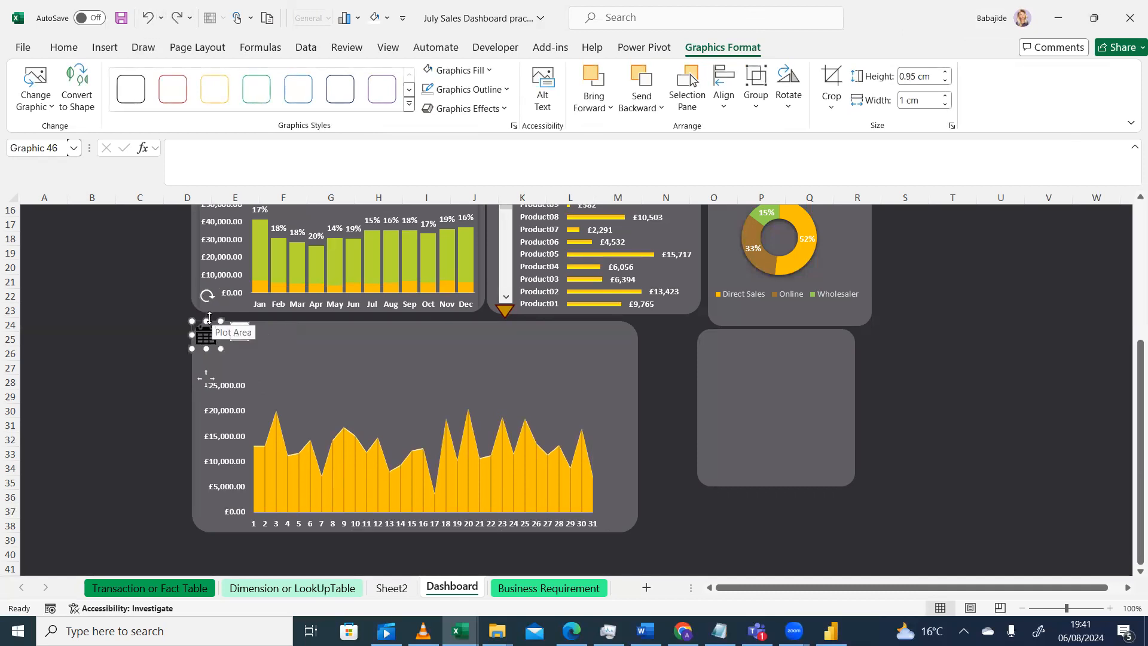
# Nudge the calendar icon slightly down and right inside the daily chart's card
pyautogui.moveTo(215, 324); pyautogui.dragTo(232, 336)
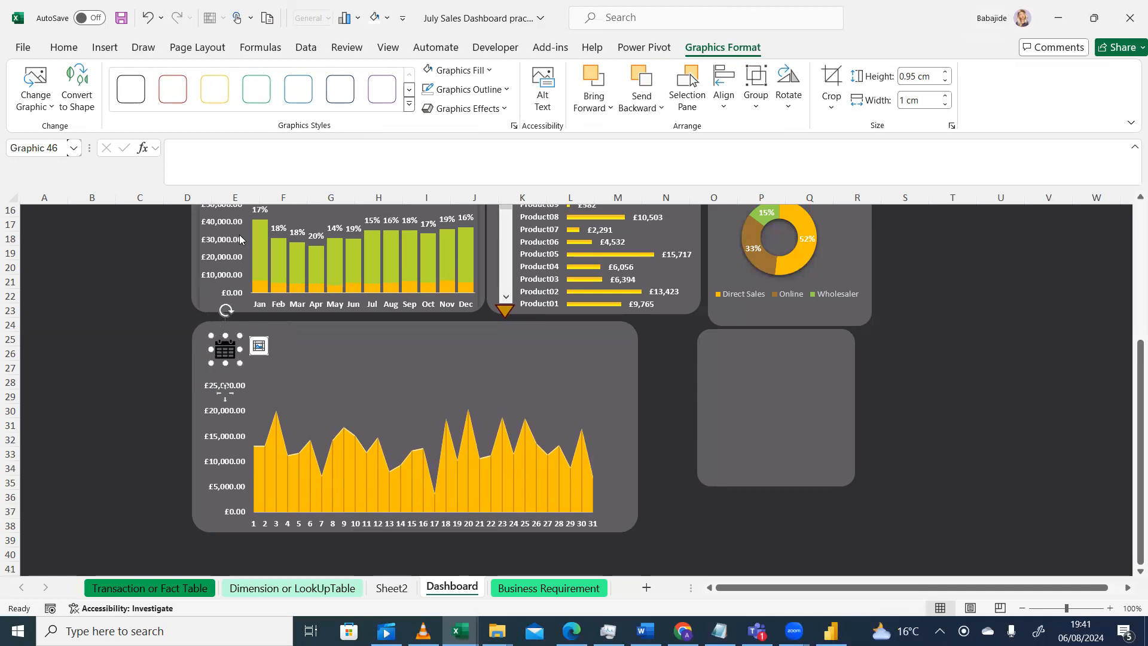
pyautogui.click(490, 71)
pyautogui.press('Escape')
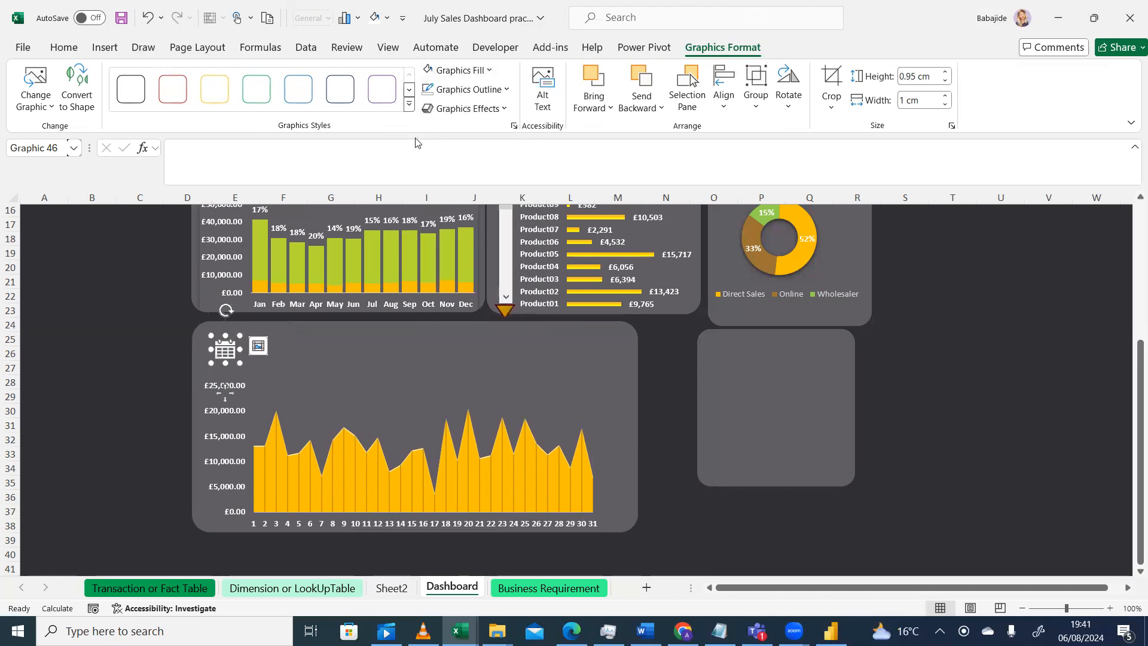
pyautogui.press('Escape')
# Insert a text box beside the calendar icon on the daily card and enter the title DAILY
pyautogui.moveTo(1130, 380); pyautogui.dragTo(1130, 320)
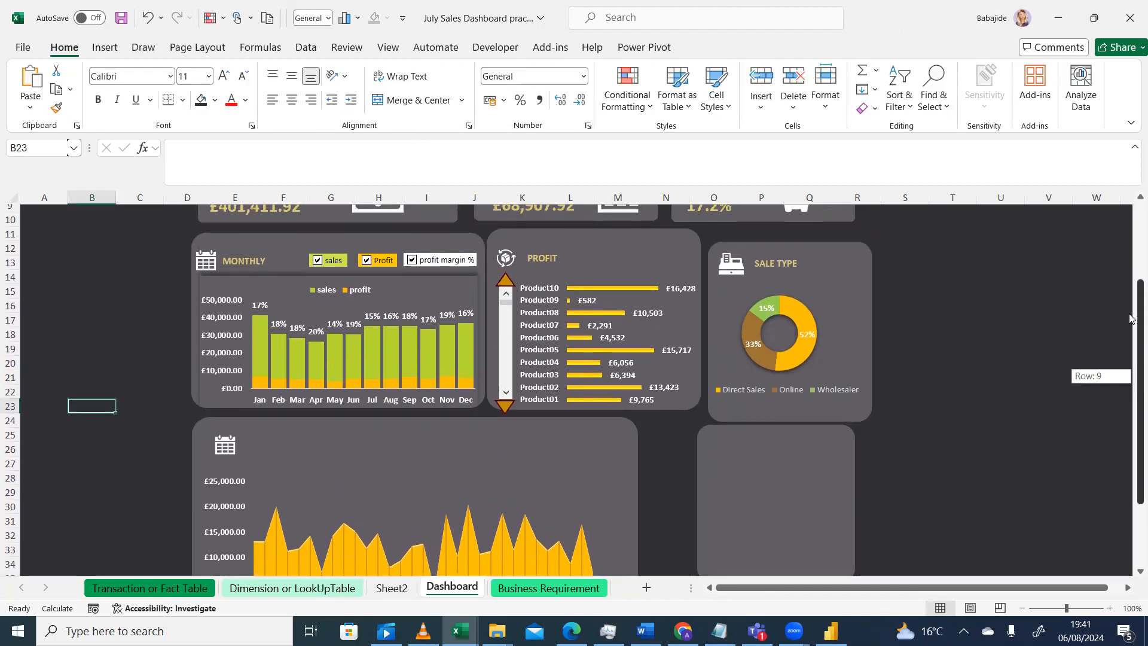
pyautogui.click(107, 49)
pyautogui.click(967, 84)
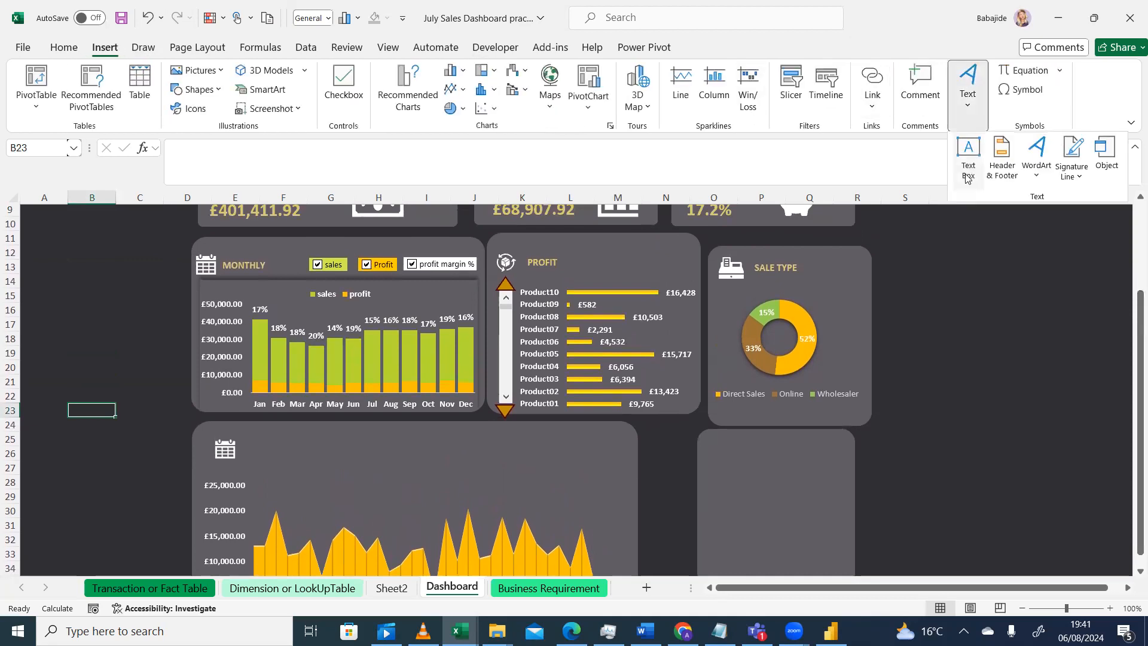
pyautogui.click(968, 154)
pyautogui.moveTo(263, 449); pyautogui.dragTo(345, 448)
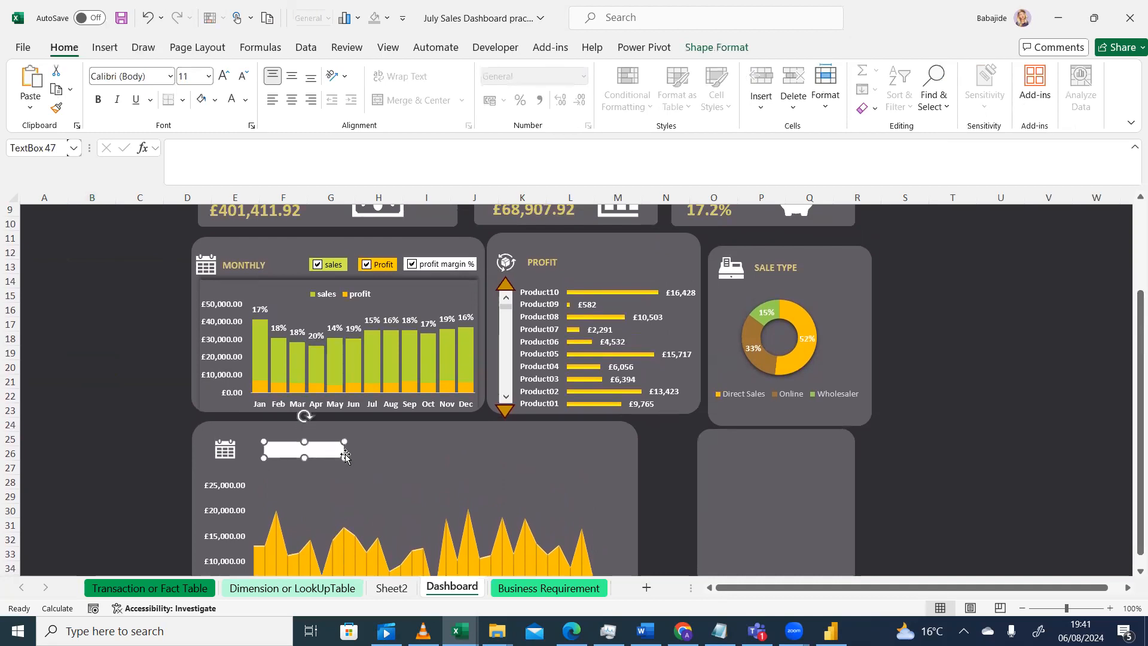
pyautogui.click(390, 592)
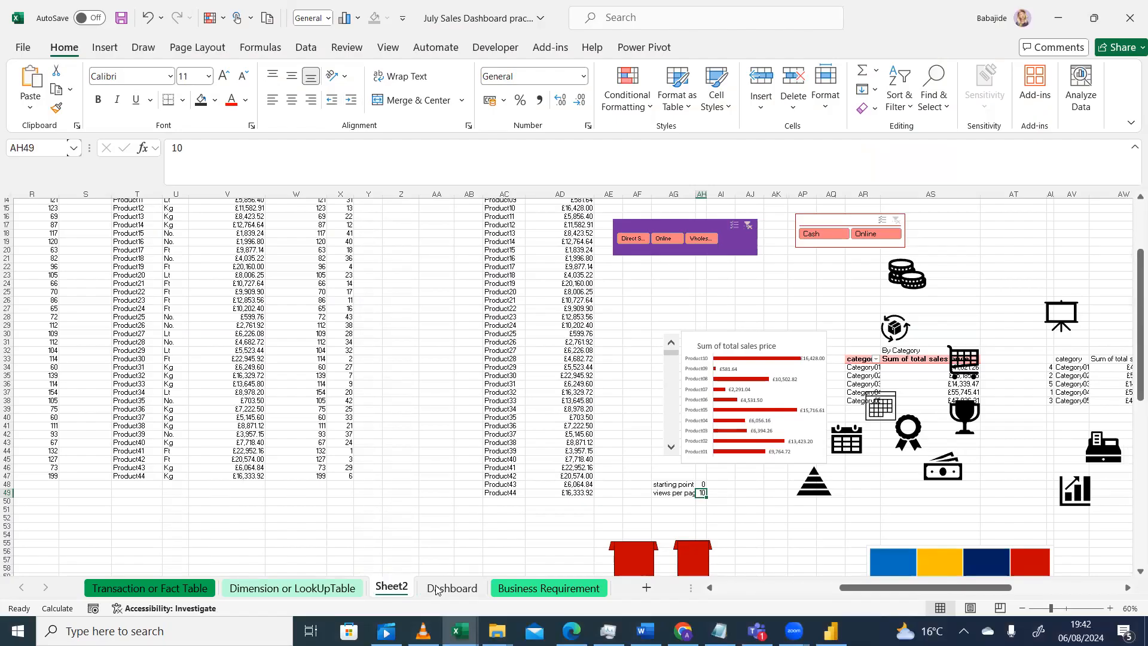
pyautogui.click(445, 589)
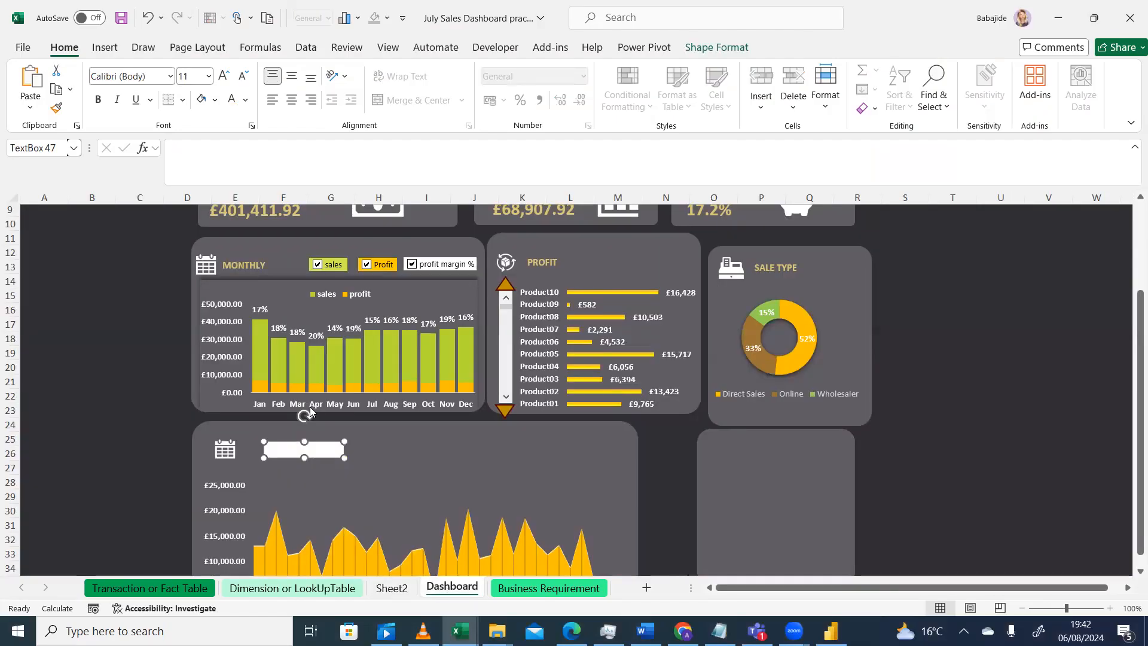
pyautogui.click(281, 450)
pyautogui.write('DAILY')
pyautogui.click(392, 469)
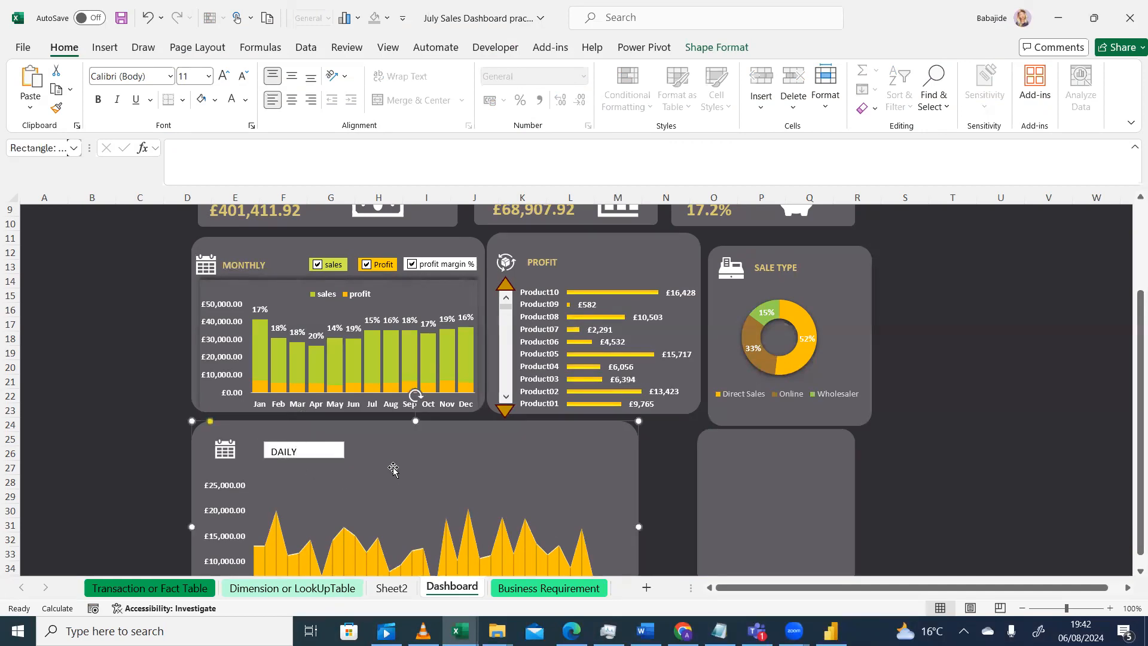
# Try to copy the MONTHLY title's formatting onto the DAILY text box with the Format Painter
pyautogui.click(246, 264)
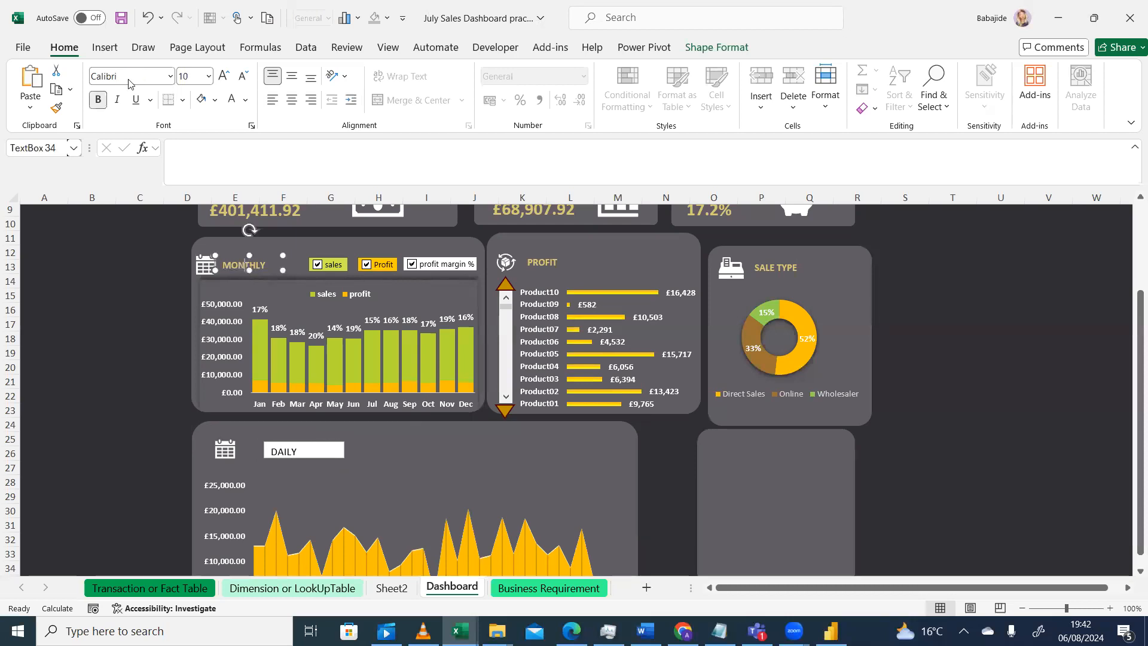
pyautogui.click(57, 107)
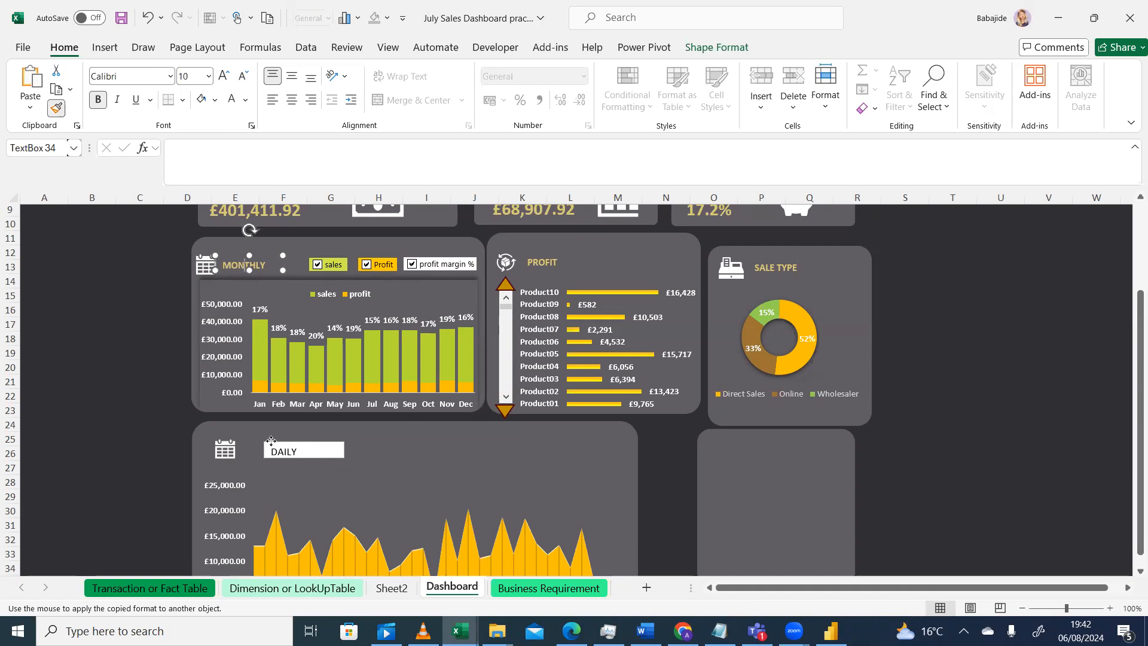
pyautogui.click(271, 441)
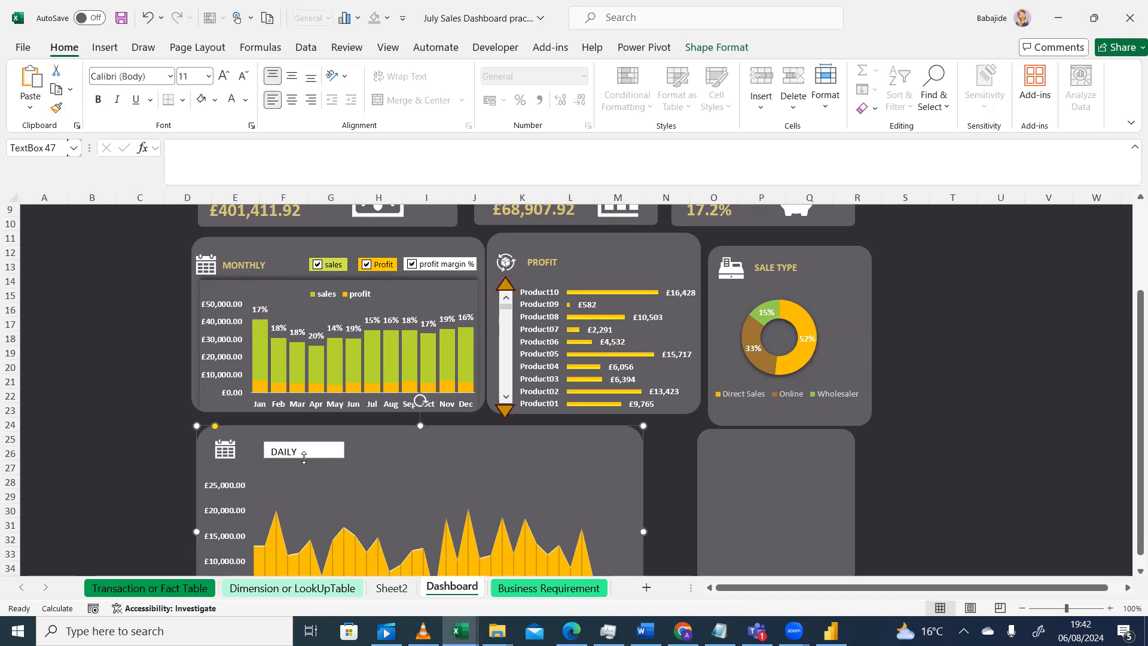
pyautogui.click(304, 457)
pyautogui.moveTo(308, 452); pyautogui.dragTo(278, 452)
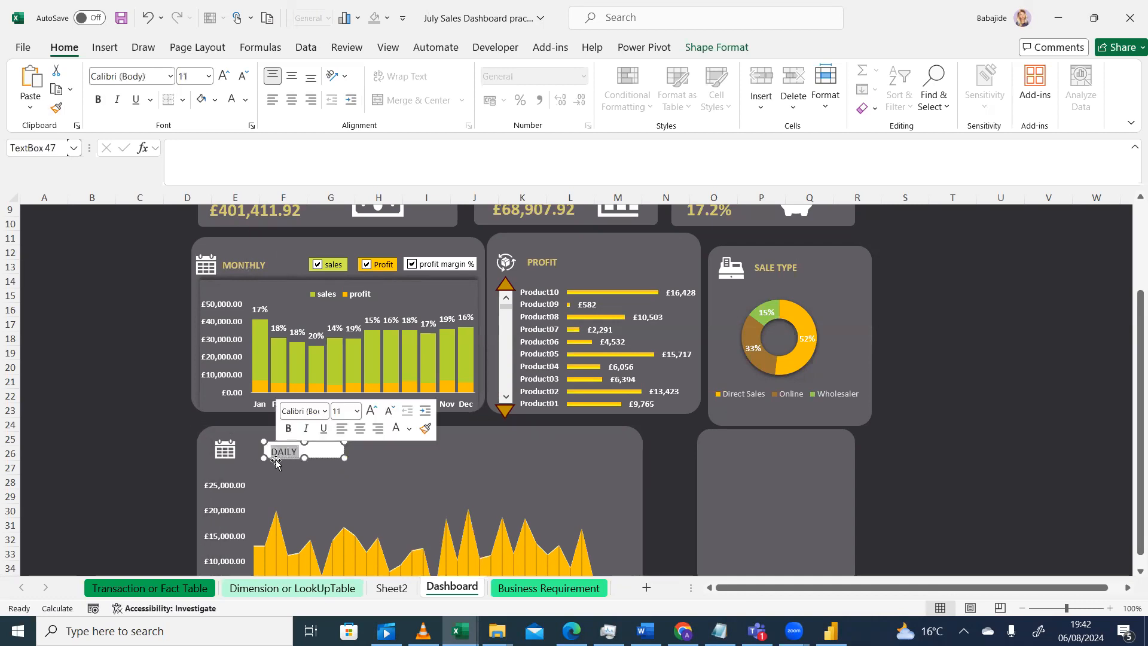
pyautogui.click(160, 398)
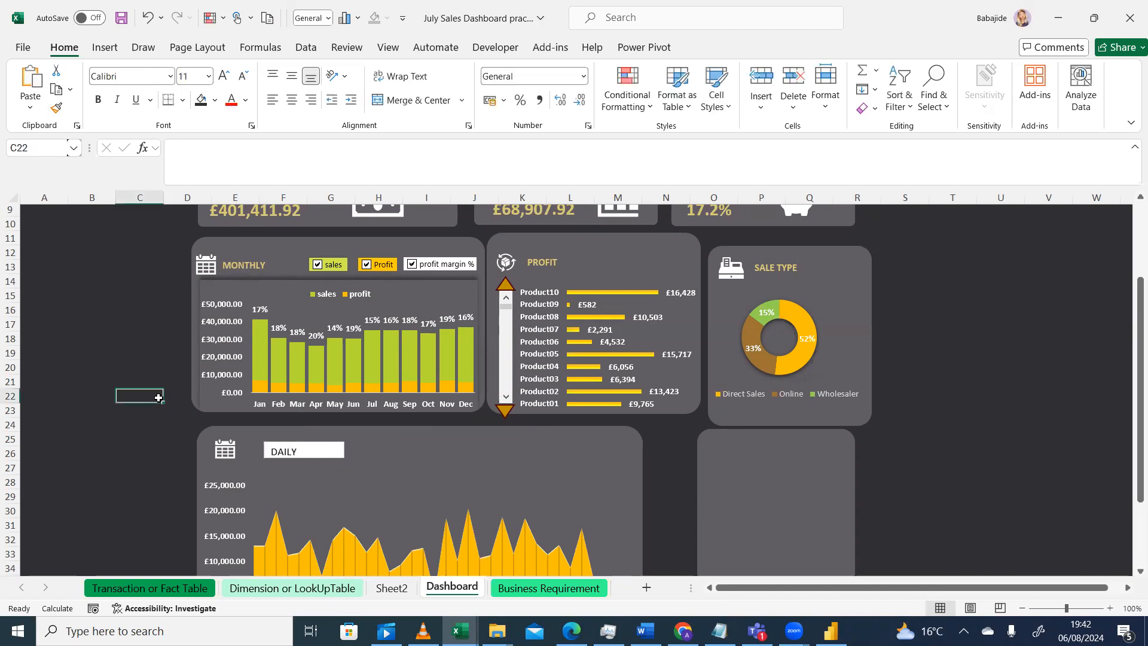
# Copy the MONTHLY title's formatting onto the DAILY text with the Format Painter
pyautogui.click(235, 261)
pyautogui.click(57, 108)
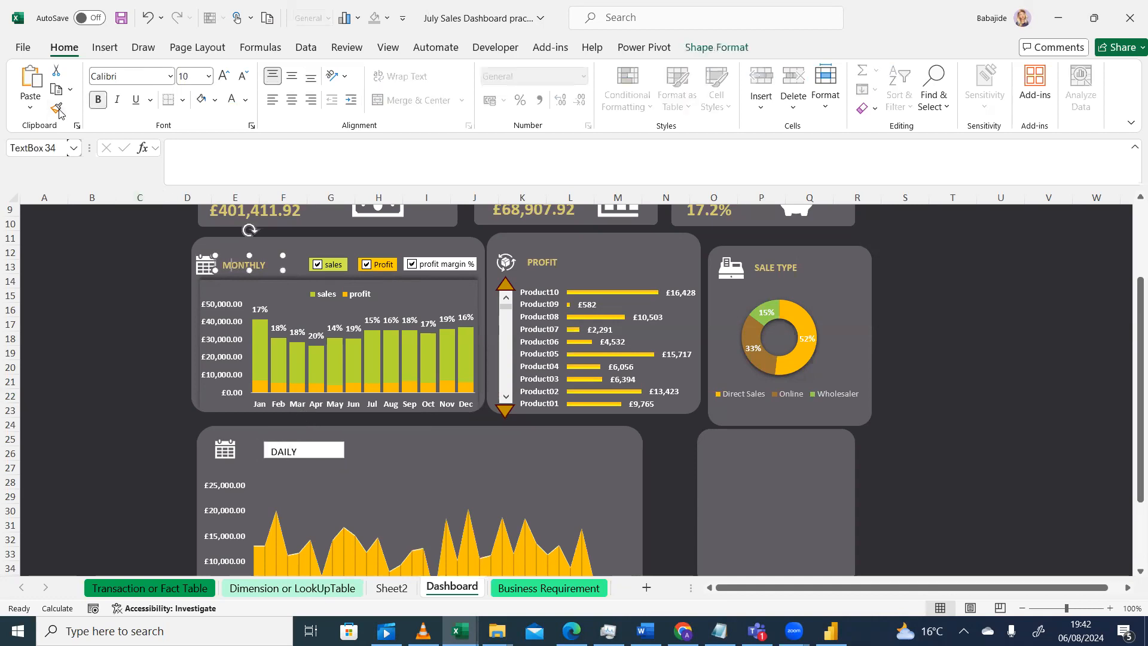
pyautogui.click(281, 453)
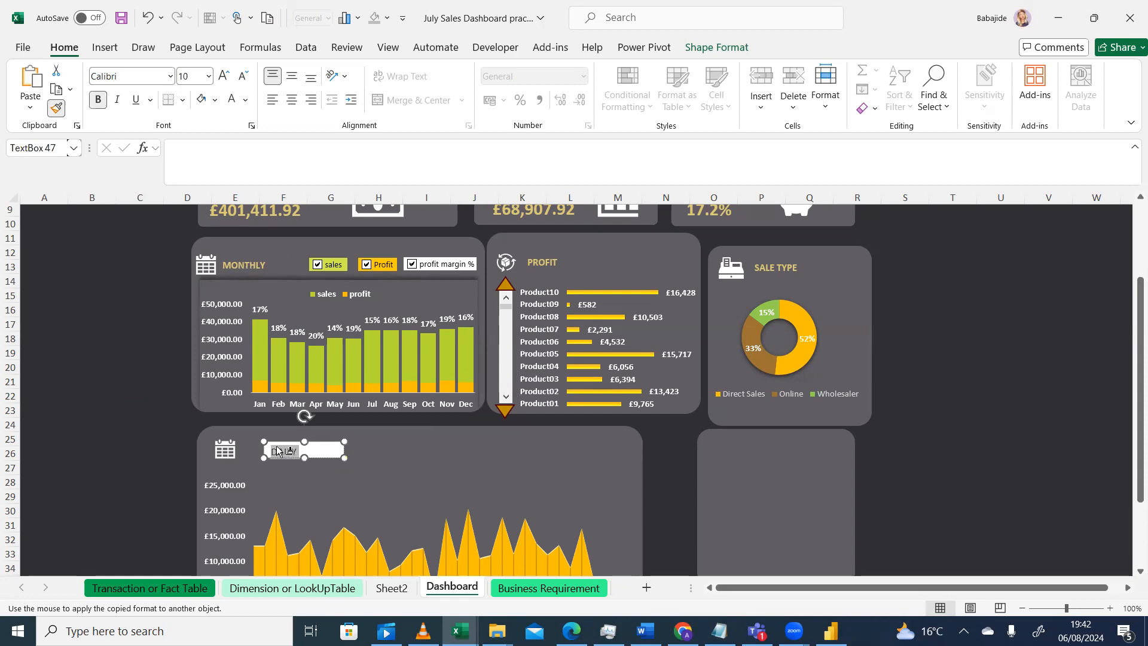
pyautogui.click(313, 477)
pyautogui.click(322, 454)
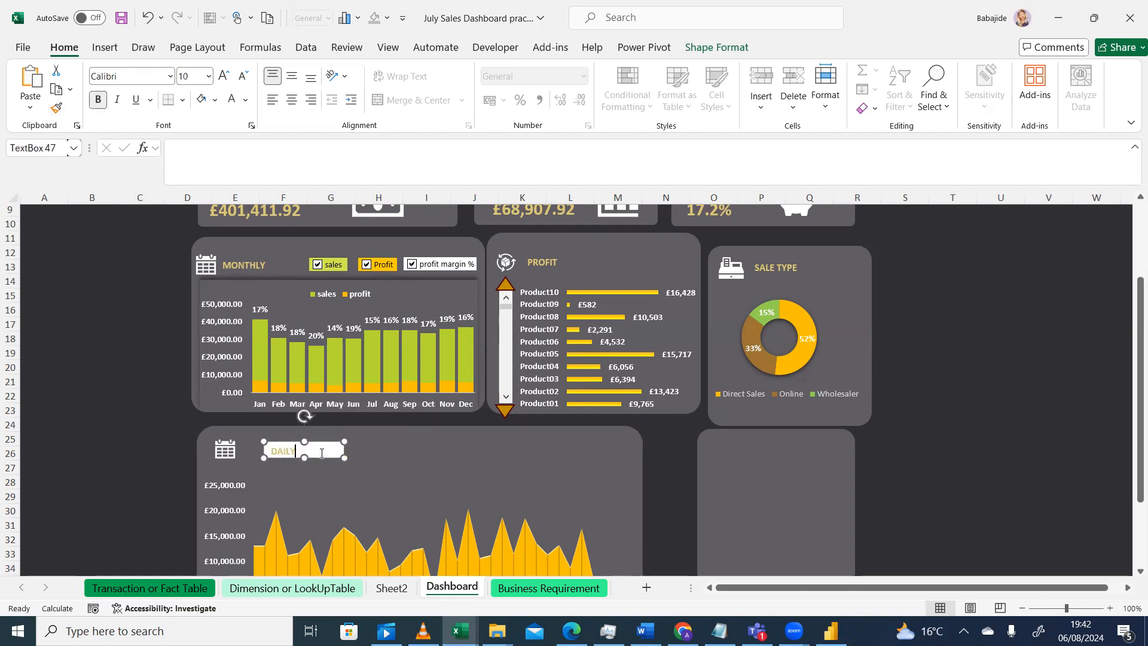
# Remove the fill and the outline from the DAILY text box
pyautogui.click(717, 48)
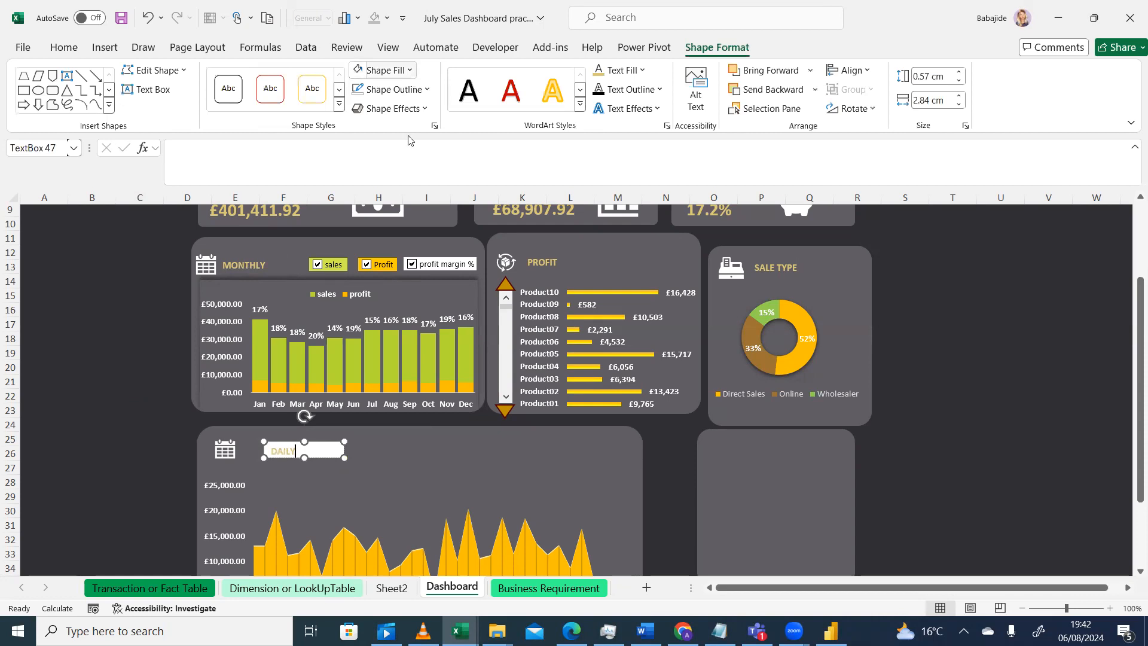
pyautogui.click(410, 70)
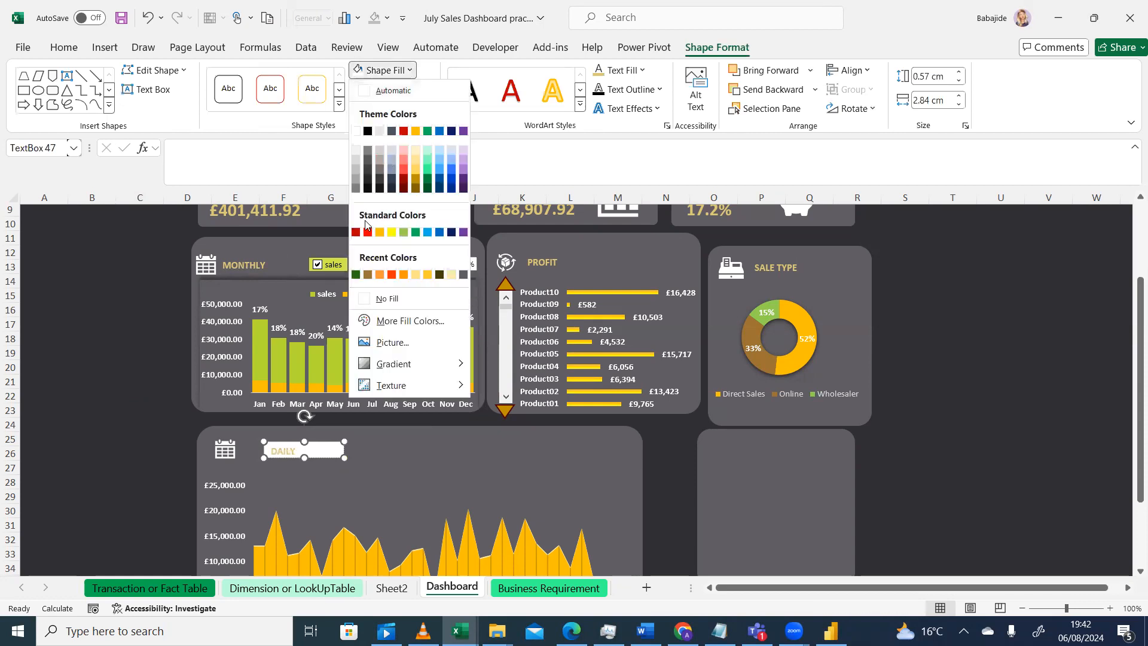
pyautogui.click(357, 298)
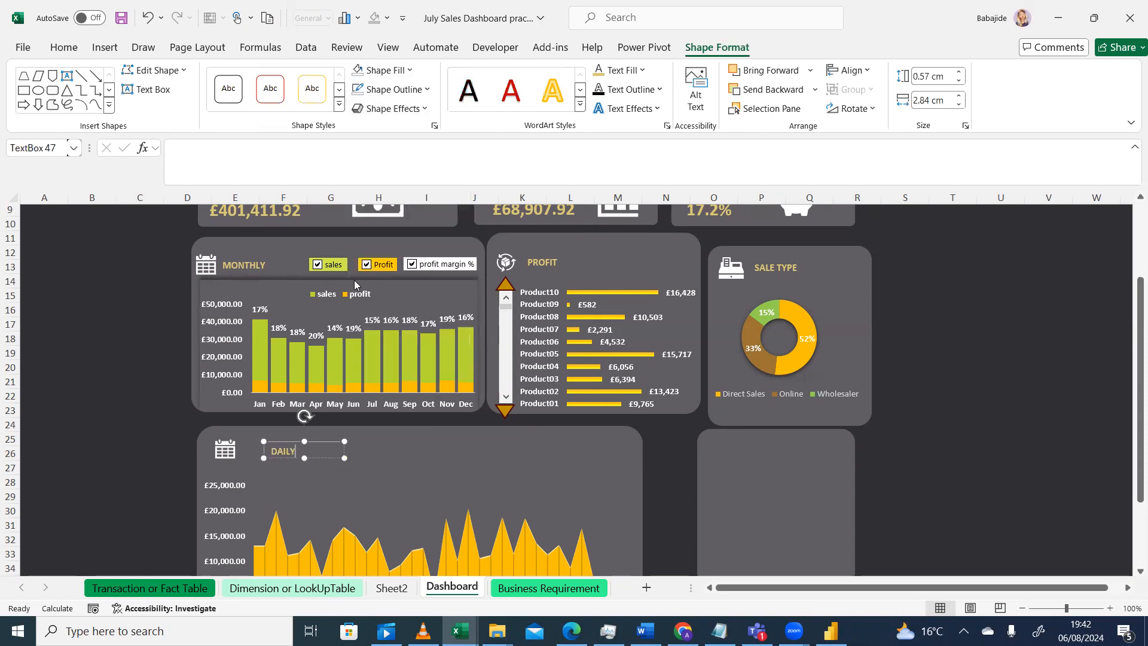
pyautogui.click(427, 89)
pyautogui.click(358, 318)
pyautogui.click(77, 452)
# Widen the DAILY text box to about 3.05 cm and move it left next to the calendar icon
pyautogui.click(305, 453)
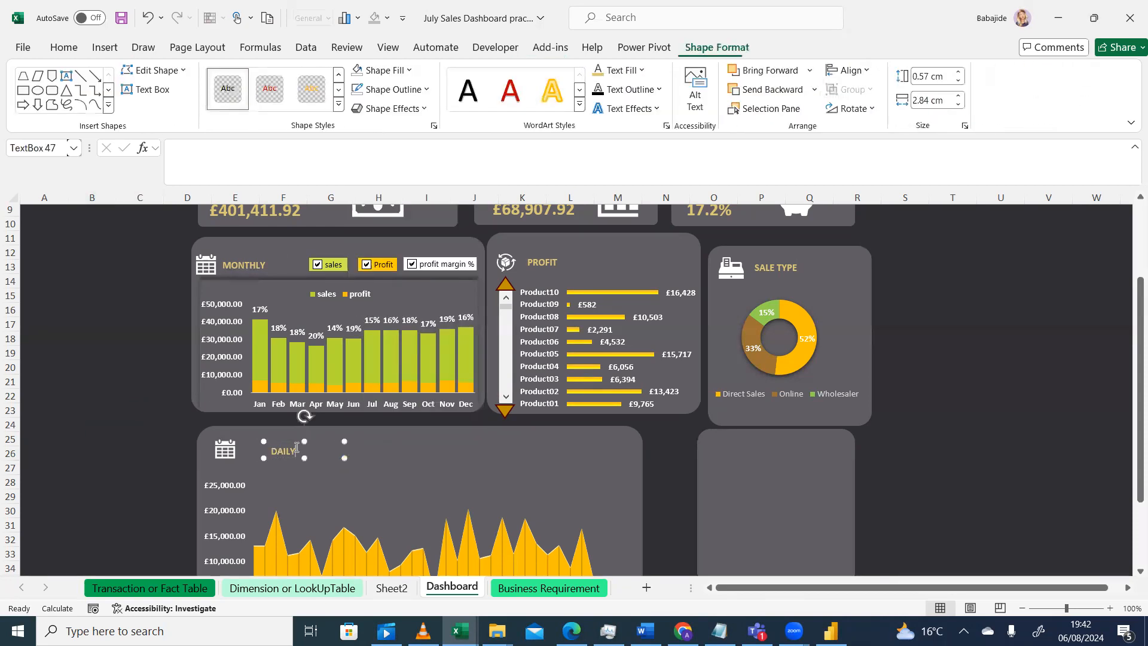
pyautogui.moveTo(349, 442); pyautogui.dragTo(350, 442)
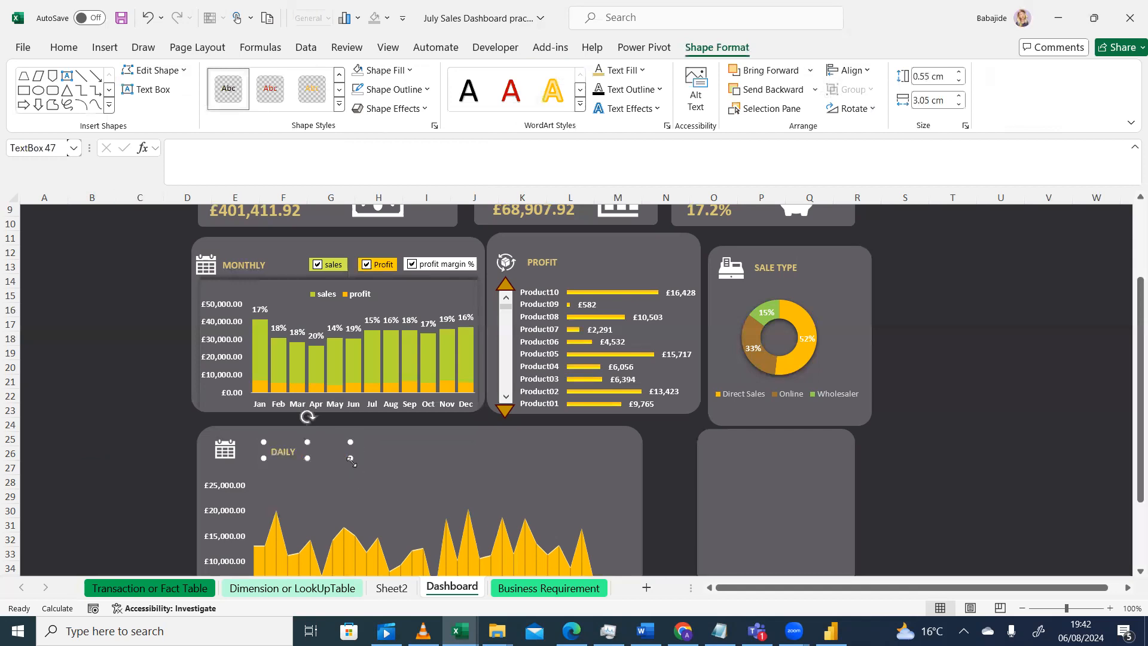
pyautogui.moveTo(351, 464)
pyautogui.mouseDown()
pyautogui.moveTo(334, 466)
pyautogui.moveTo(350, 464)
pyautogui.mouseUp()
pyautogui.click(316, 448)
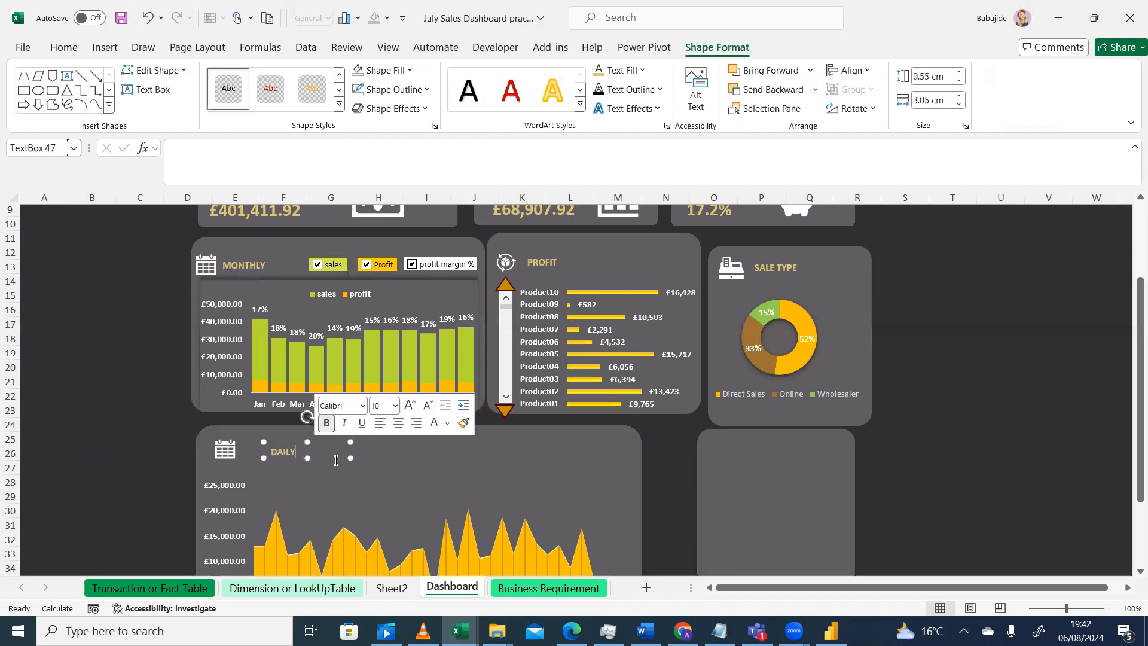
pyautogui.moveTo(327, 459); pyautogui.dragTo(308, 457)
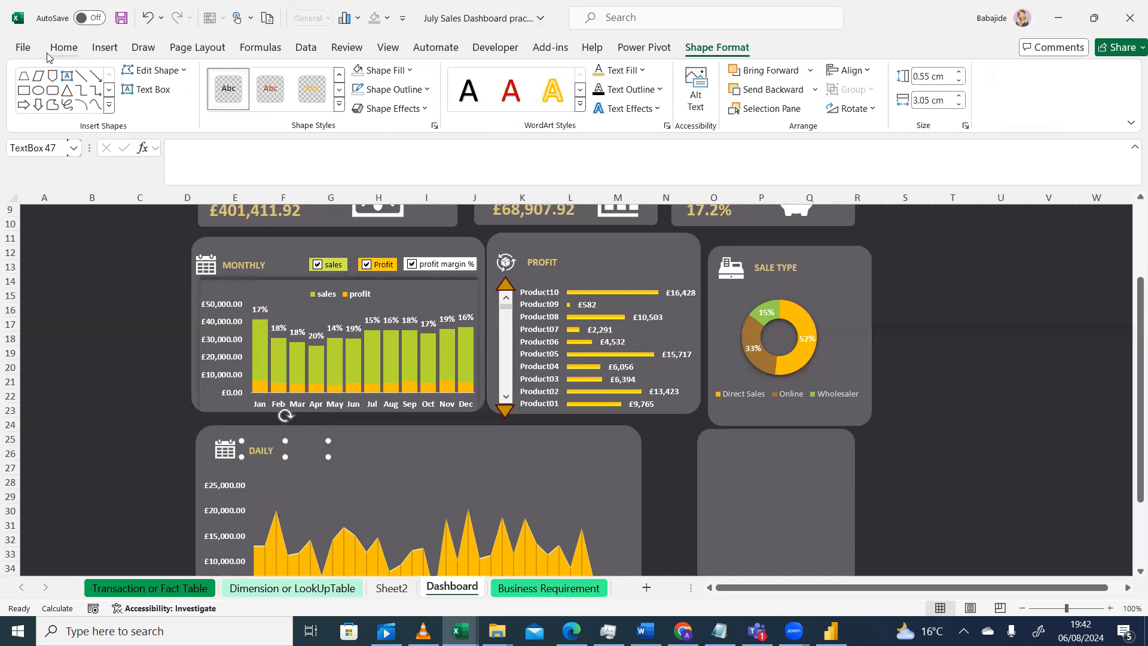
pyautogui.click(24, 48)
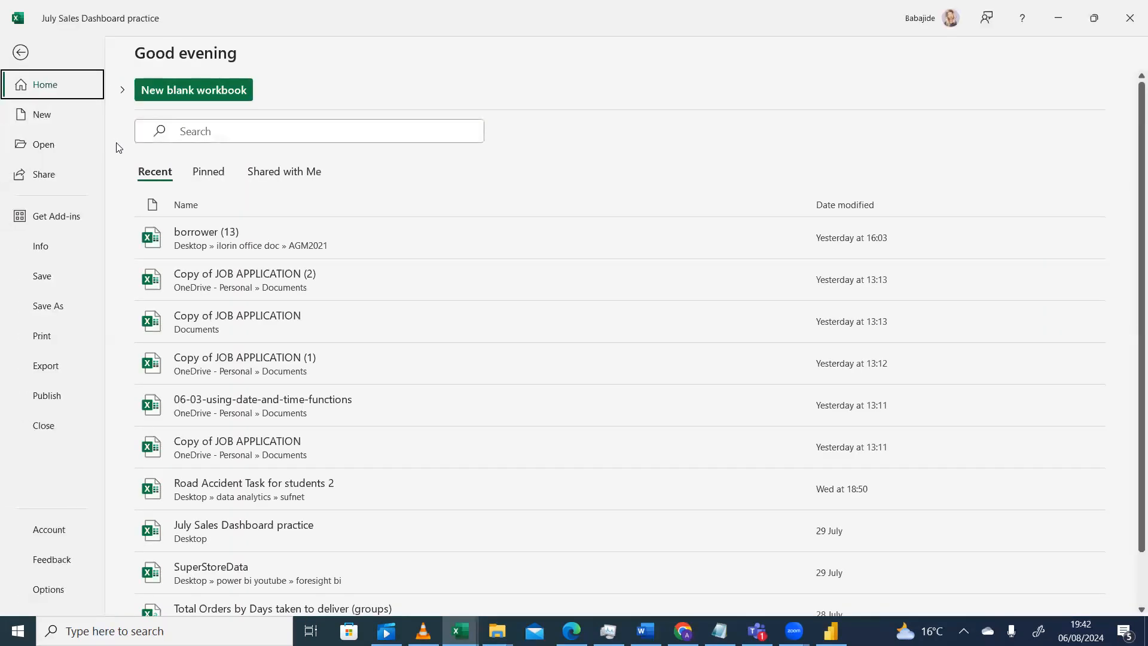
pyautogui.click(21, 52)
pyautogui.click(56, 47)
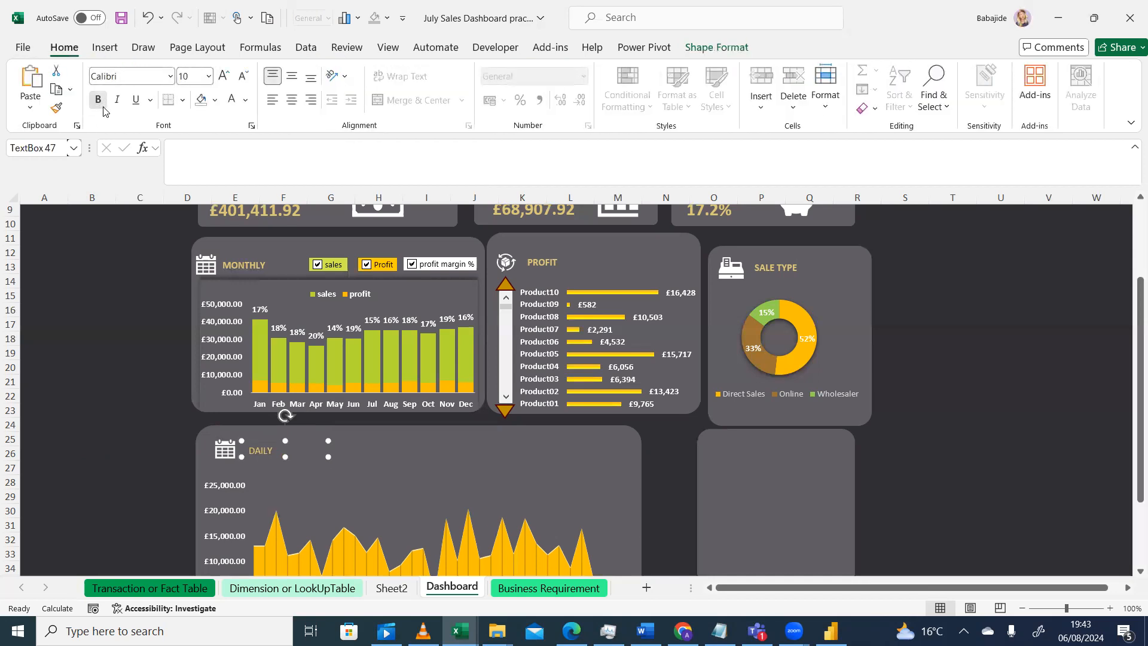
pyautogui.click(91, 393)
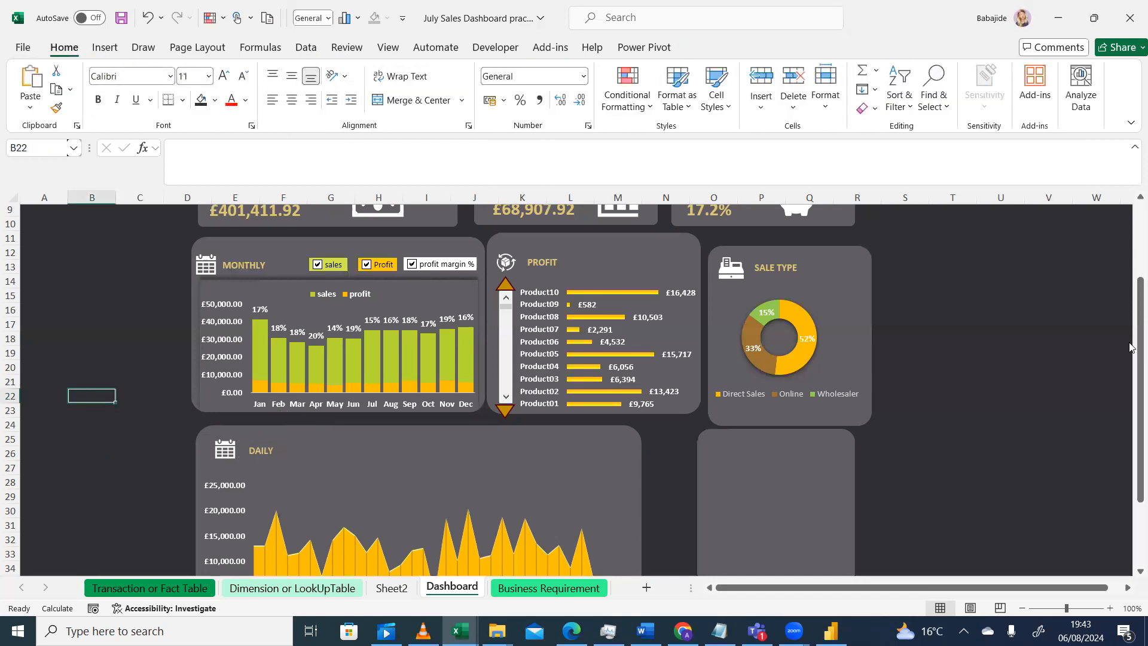
# Move the empty card beside the daily chart slightly left and down, comparing with the reference design
pyautogui.moveTo(1130, 357); pyautogui.dragTo(1130, 388)
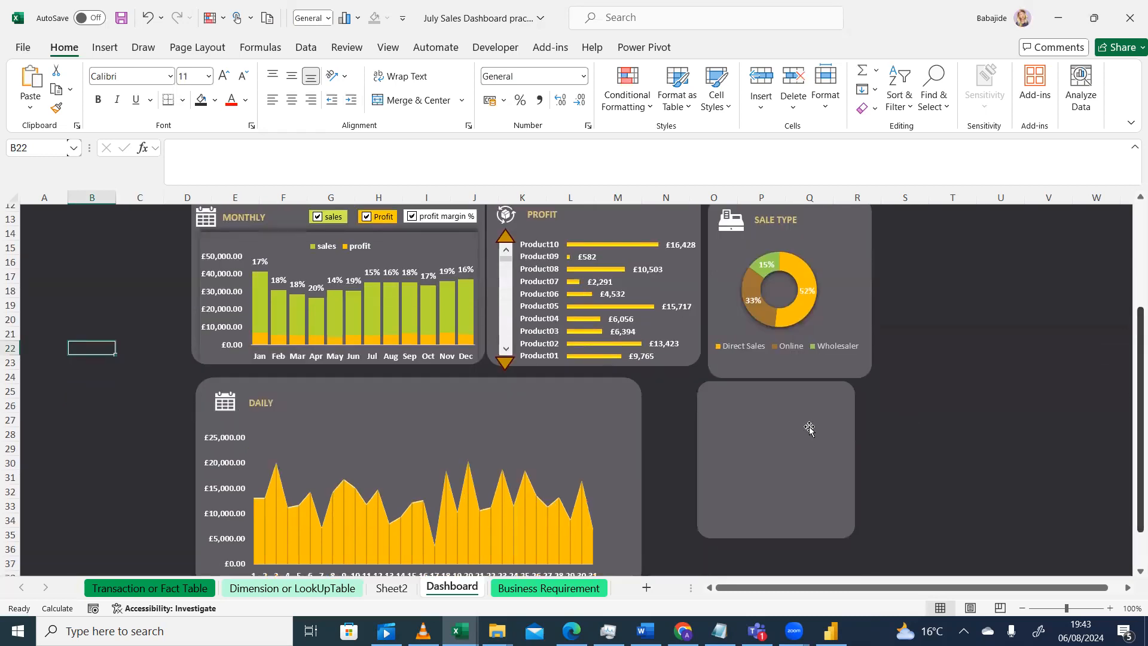
pyautogui.moveTo(796, 401); pyautogui.dragTo(762, 414)
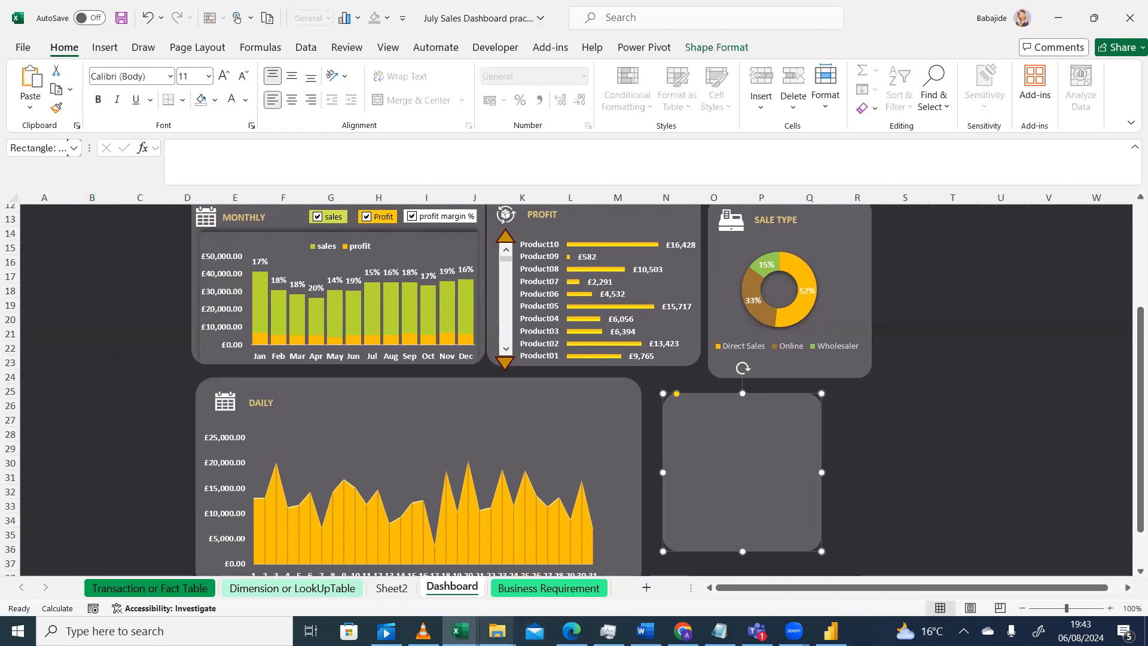
pyautogui.click(423, 631)
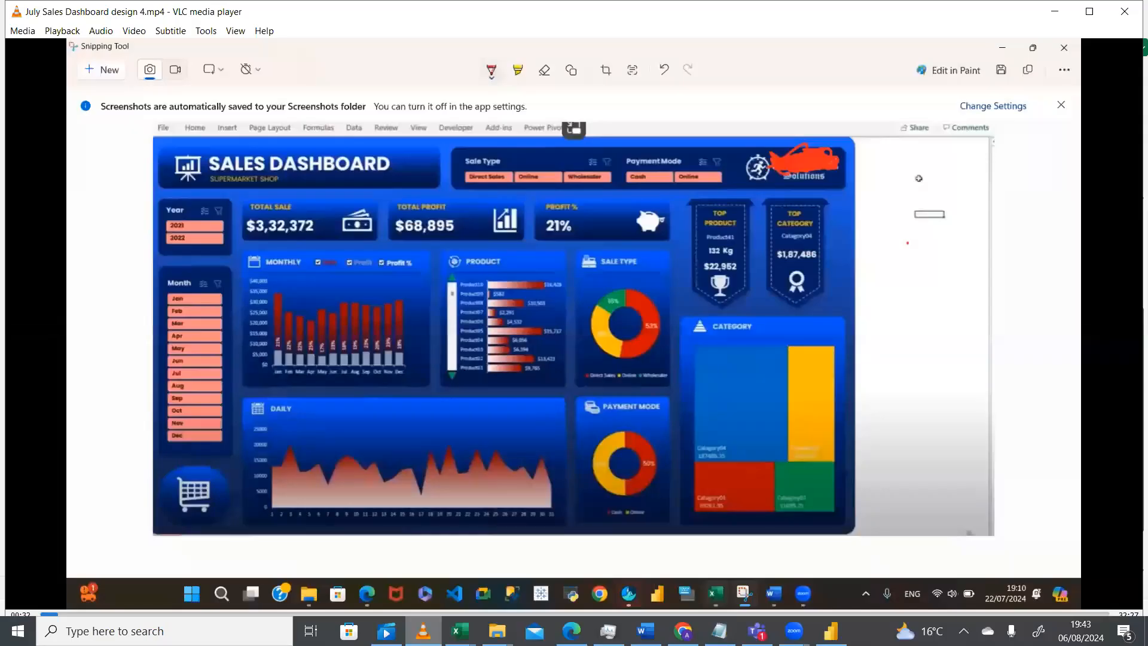
pyautogui.click(423, 631)
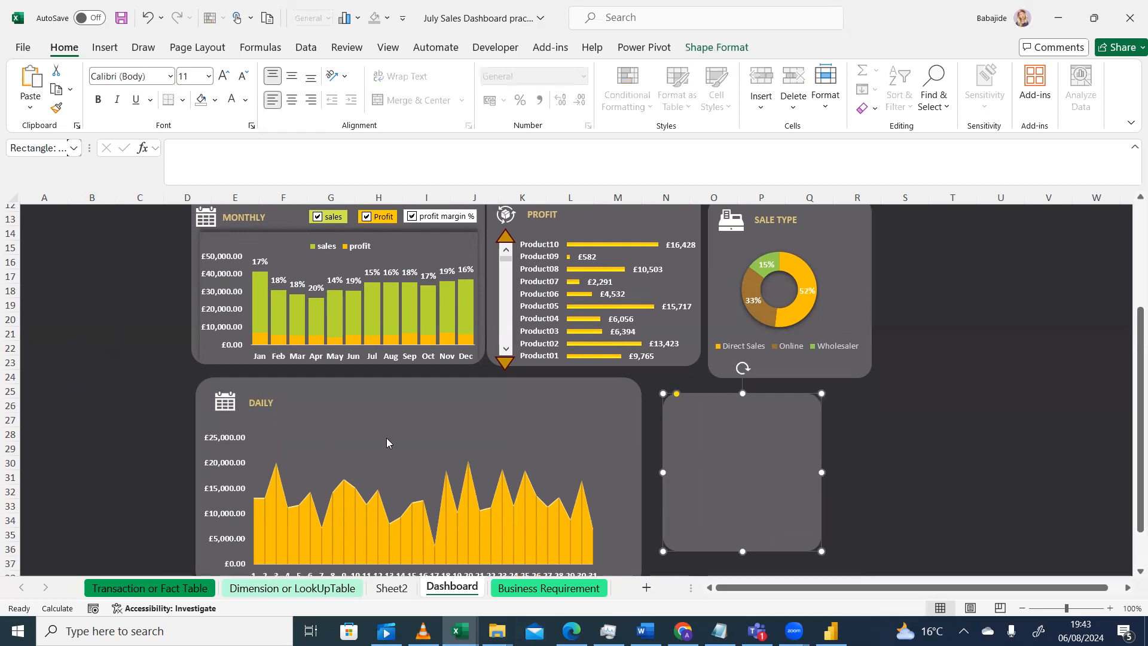
# Apply a shadow effect to the daily chart's plot area
pyautogui.click(387, 442)
pyautogui.click(351, 425)
pyautogui.click(345, 447)
pyautogui.click(345, 446)
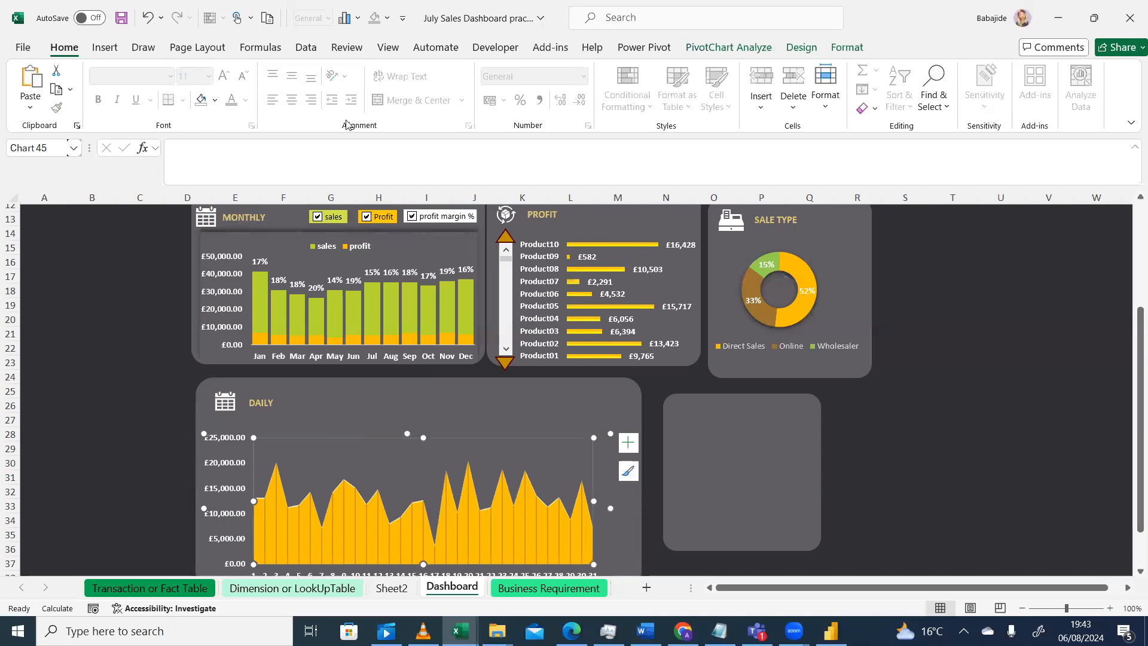
pyautogui.click(813, 50)
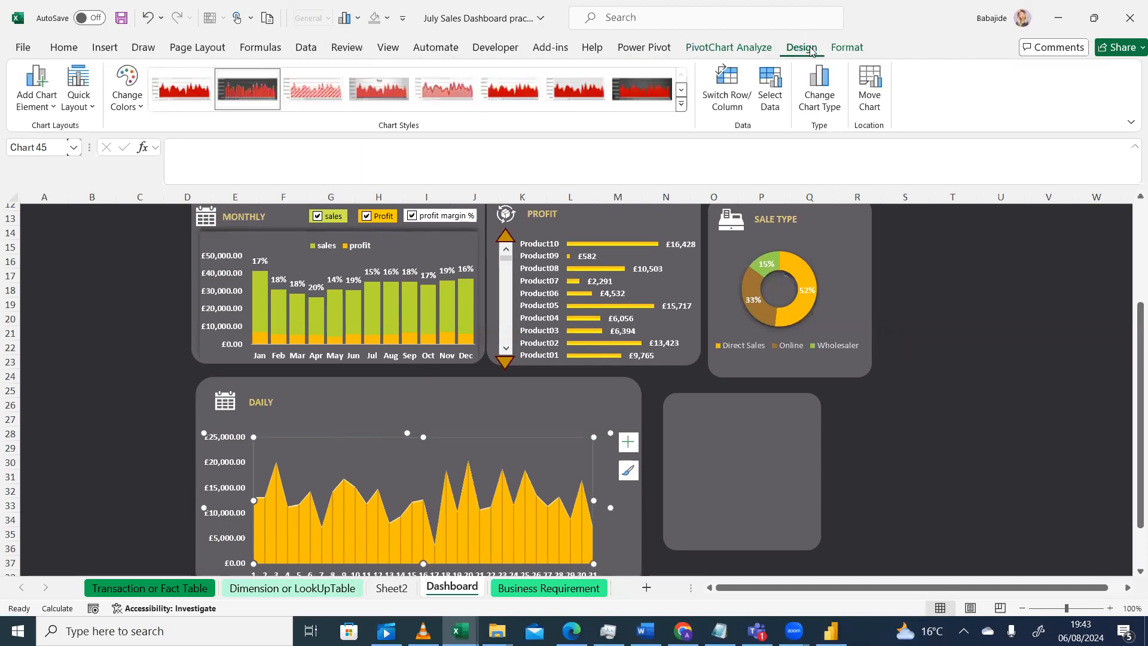
pyautogui.click(847, 48)
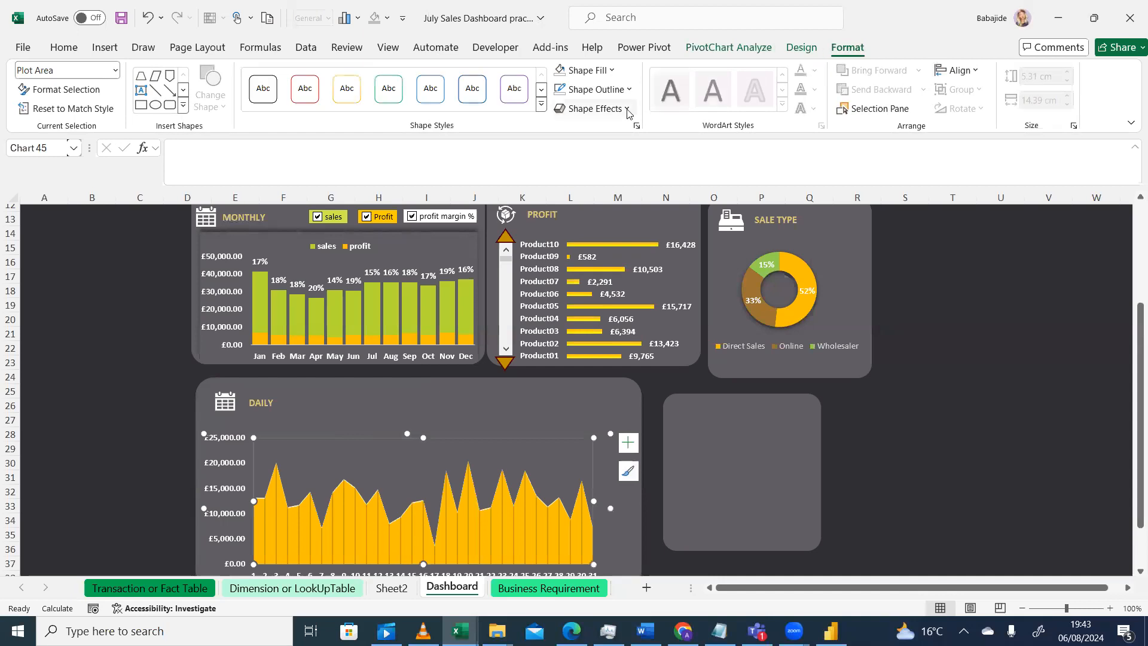
pyautogui.click(628, 111)
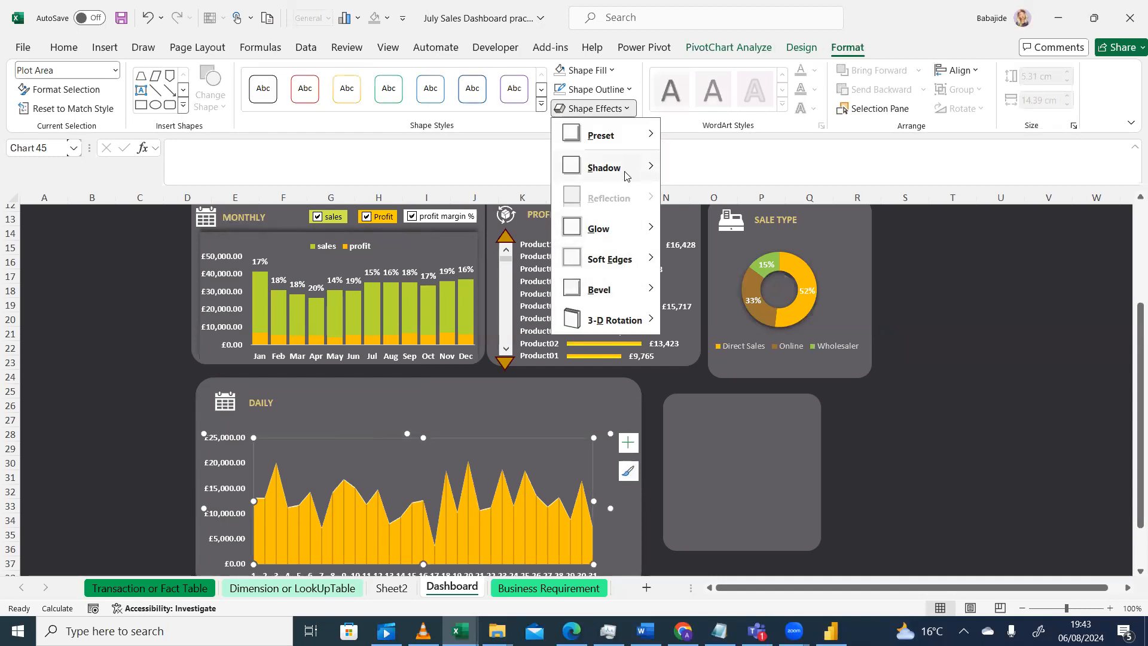
pyautogui.moveTo(625, 175)
pyautogui.click(723, 298)
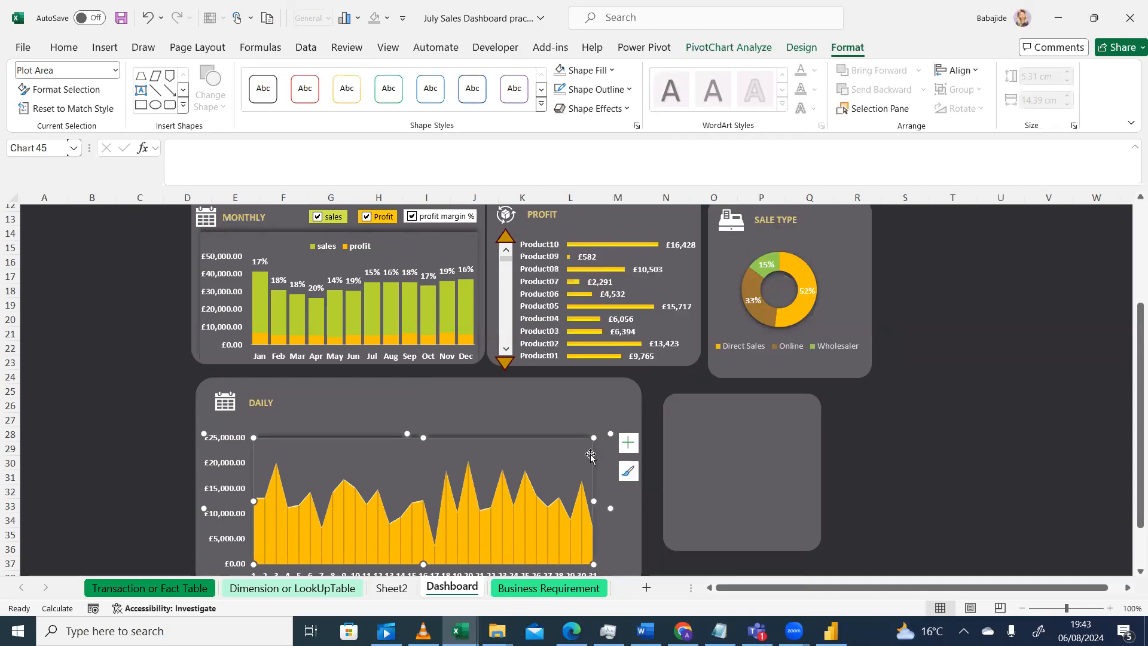
# Widen the daily chart's plot area to the right so the area chart fills more of its card
pyautogui.click(88, 464)
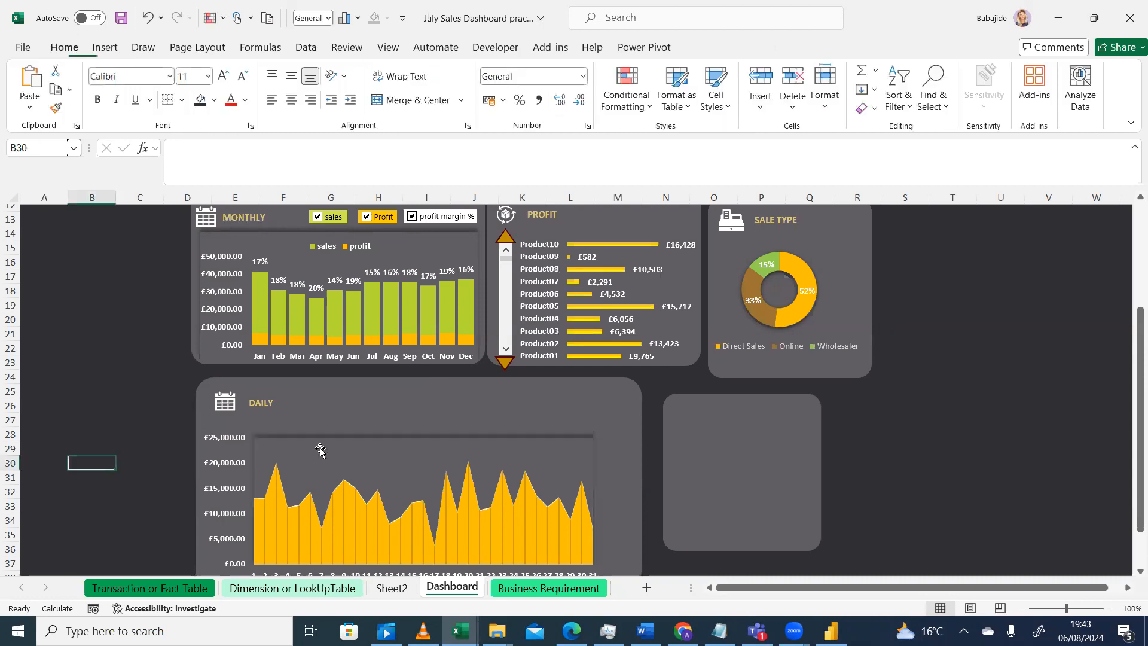
pyautogui.click(580, 450)
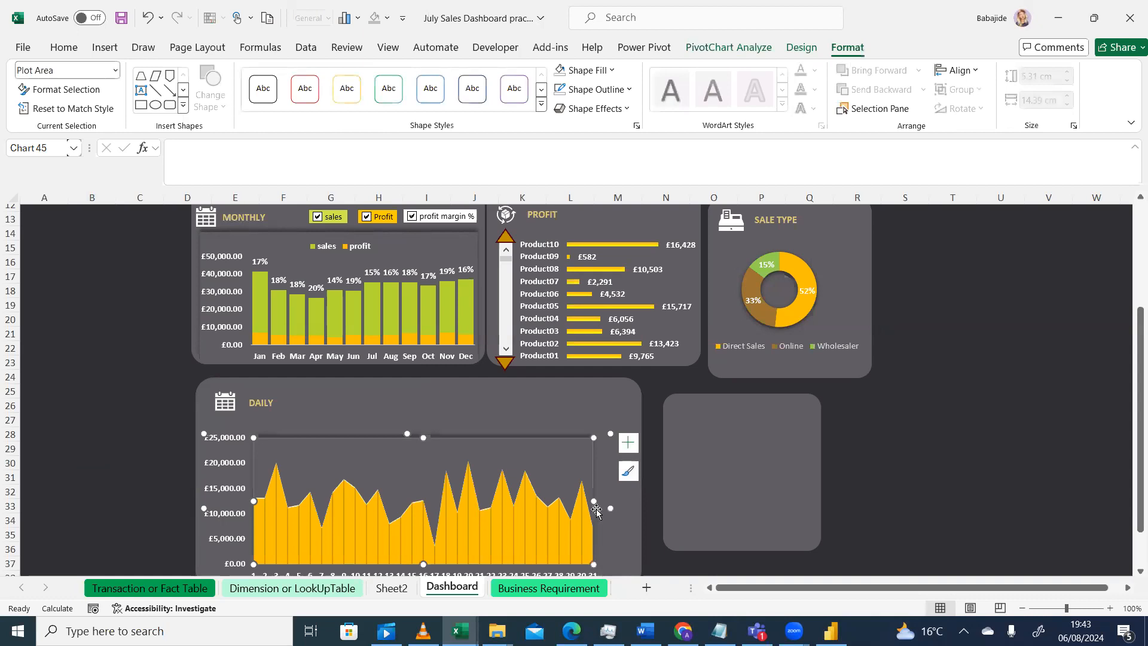
pyautogui.moveTo(610, 509); pyautogui.dragTo(634, 508)
pyautogui.click(353, 414)
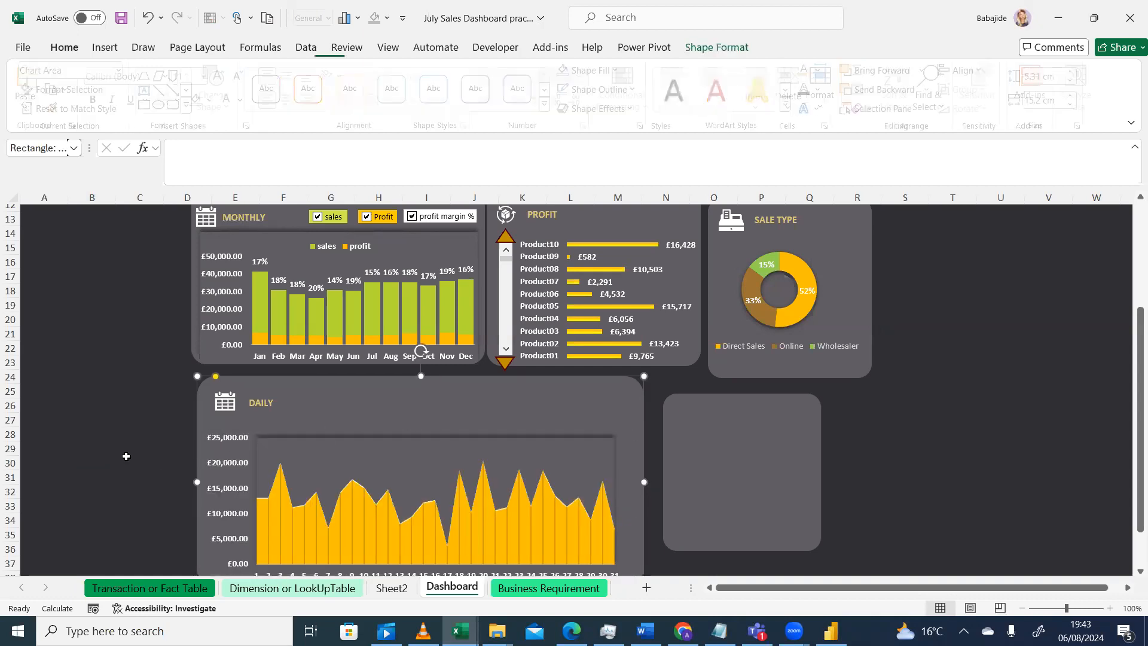
pyautogui.click(111, 462)
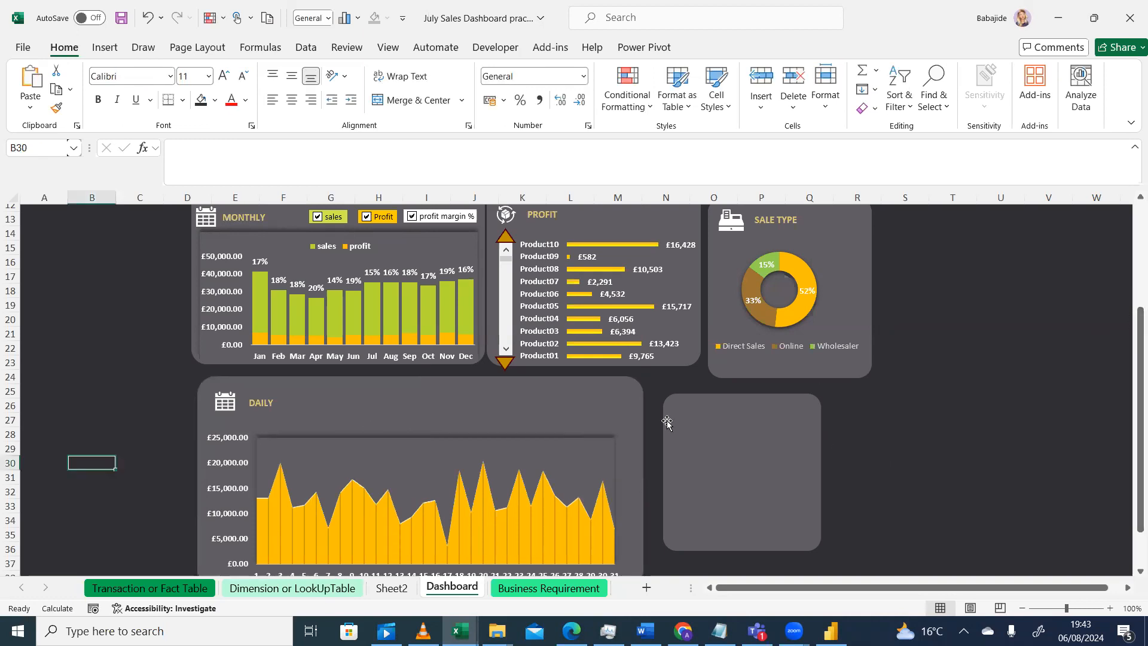
# Nudge the daily chart's top-right corner slightly and raise the bottom edge of the DAILY card a little
pyautogui.click(510, 458)
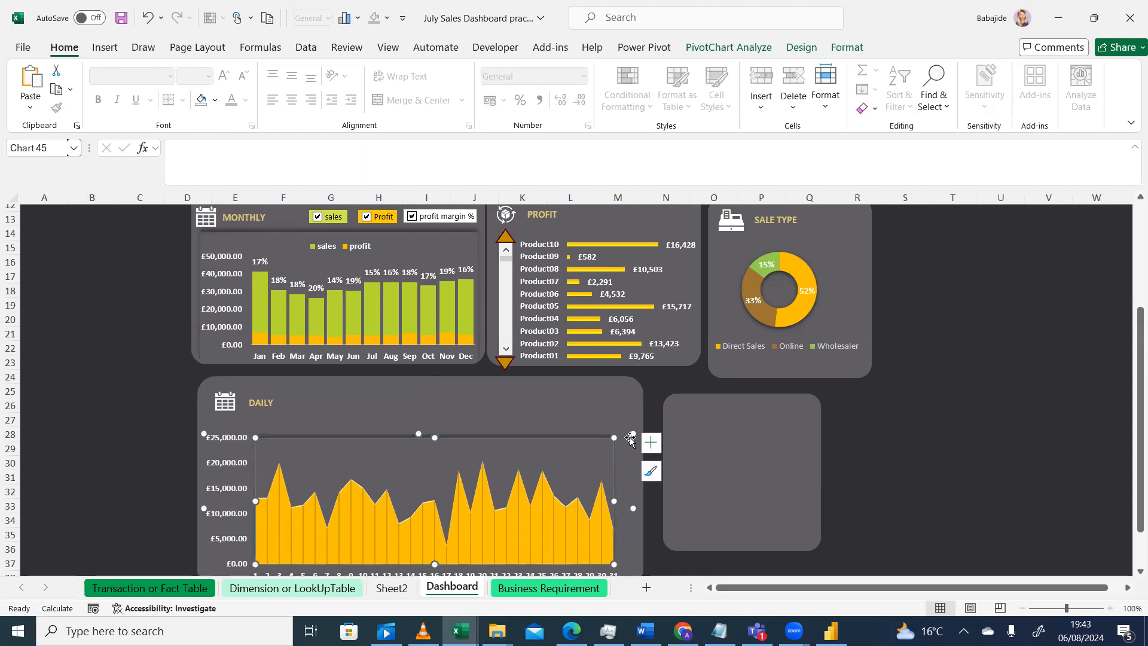
pyautogui.moveTo(630, 441); pyautogui.dragTo(628, 435)
pyautogui.moveTo(1134, 435); pyautogui.dragTo(1135, 464)
pyautogui.click(467, 544)
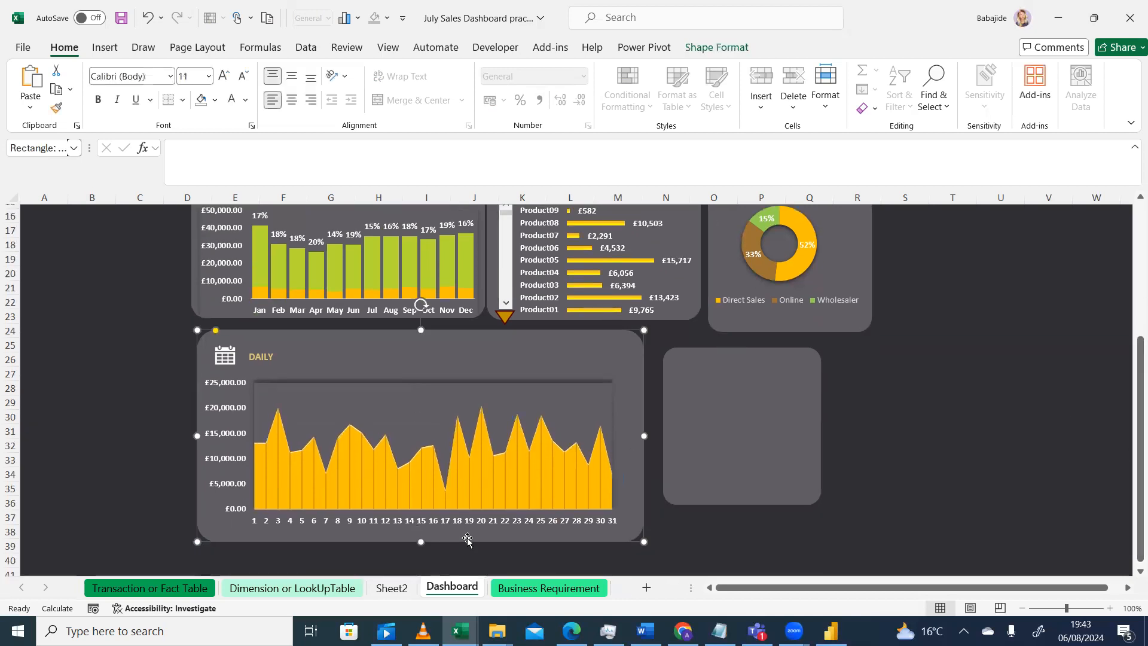
pyautogui.moveTo(644, 540); pyautogui.dragTo(644, 532)
# Scroll through the dashboard to review the overall card layout
pyautogui.moveTo(1139, 424); pyautogui.dragTo(1130, 375)
pyautogui.moveTo(1131, 335); pyautogui.dragTo(1130, 293)
pyautogui.moveTo(1057, 354); pyautogui.dragTo(935, 371)
pyautogui.click(935, 371)
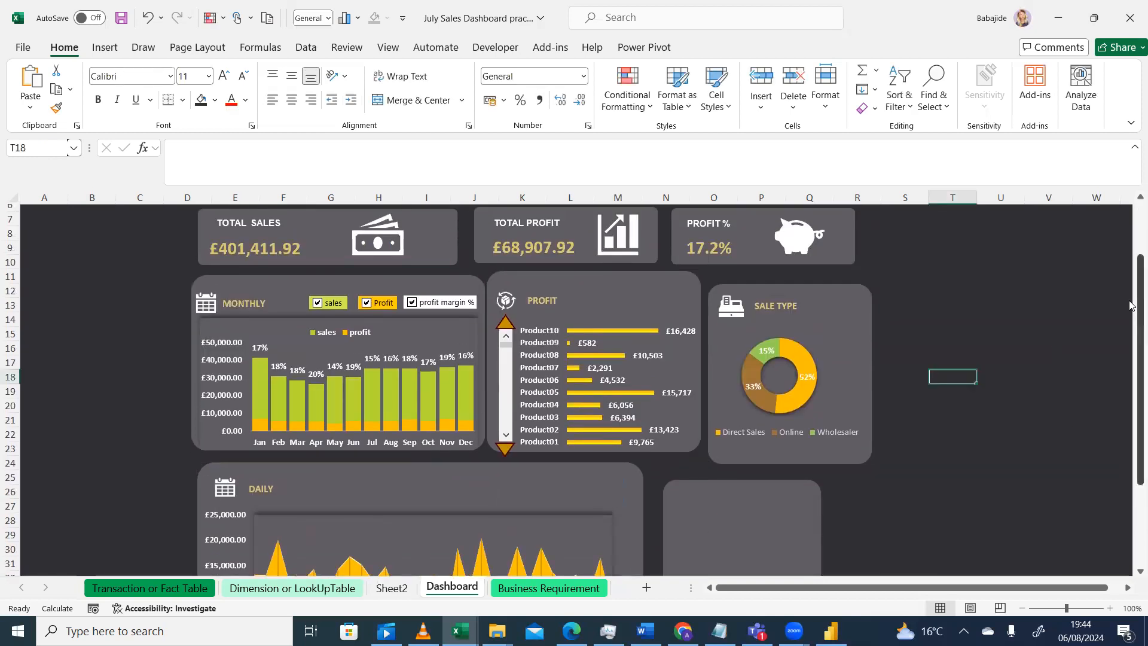
pyautogui.moveTo(1130, 318); pyautogui.dragTo(1130, 409)
pyautogui.click(1010, 470)
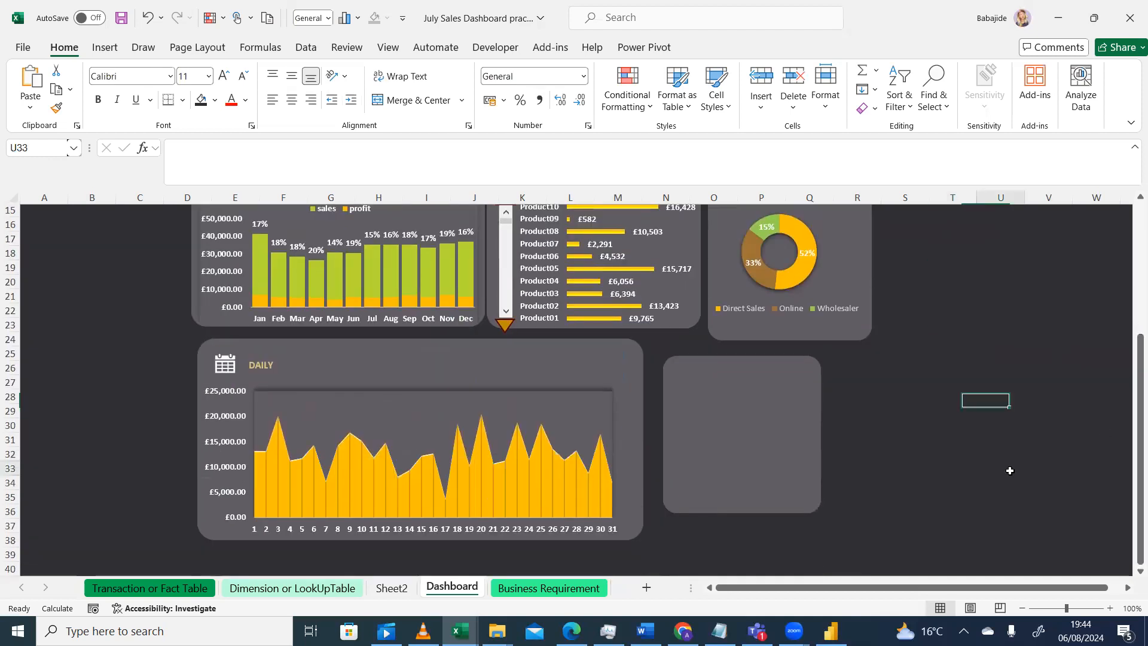